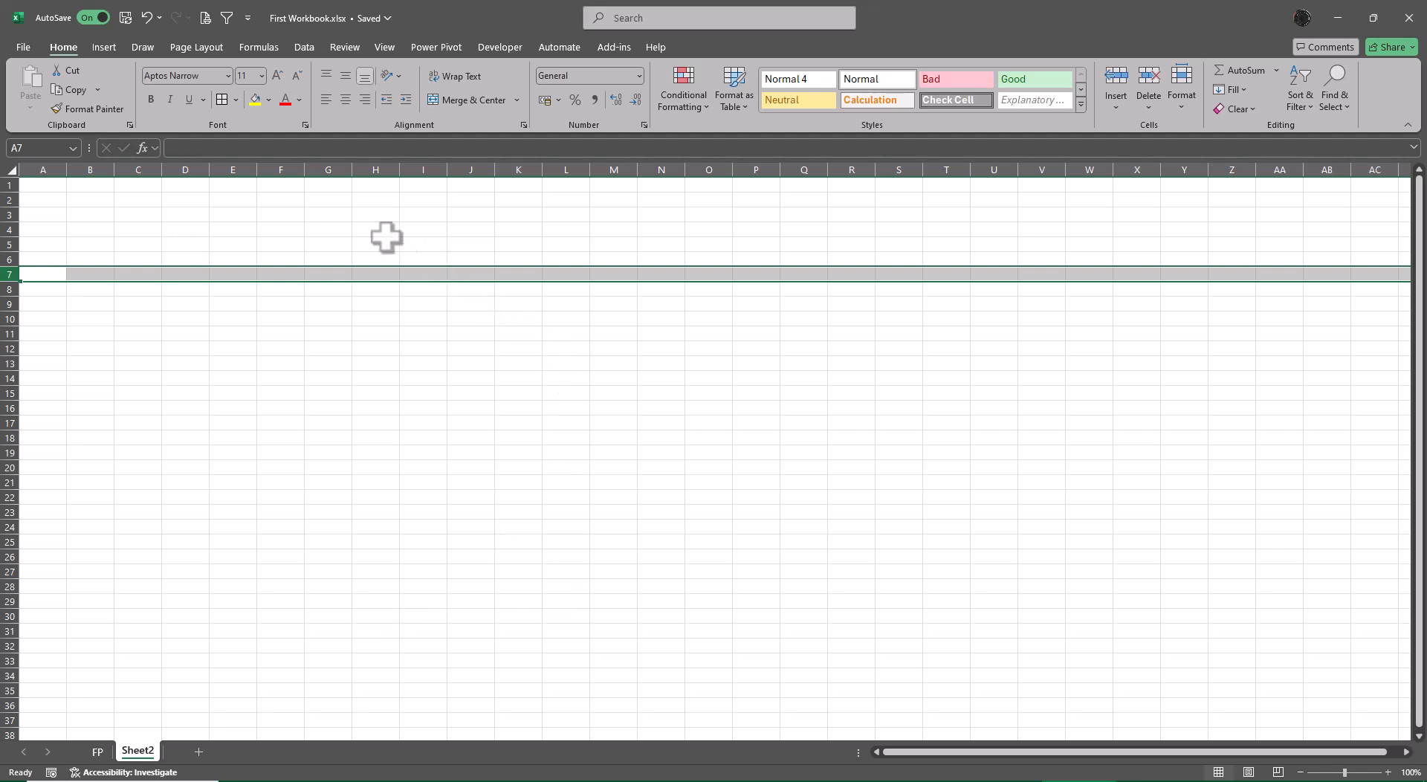
Select column F along with row 7, mark their intersection at cell F7, and clear the selection.
ctrl+click(281, 169)
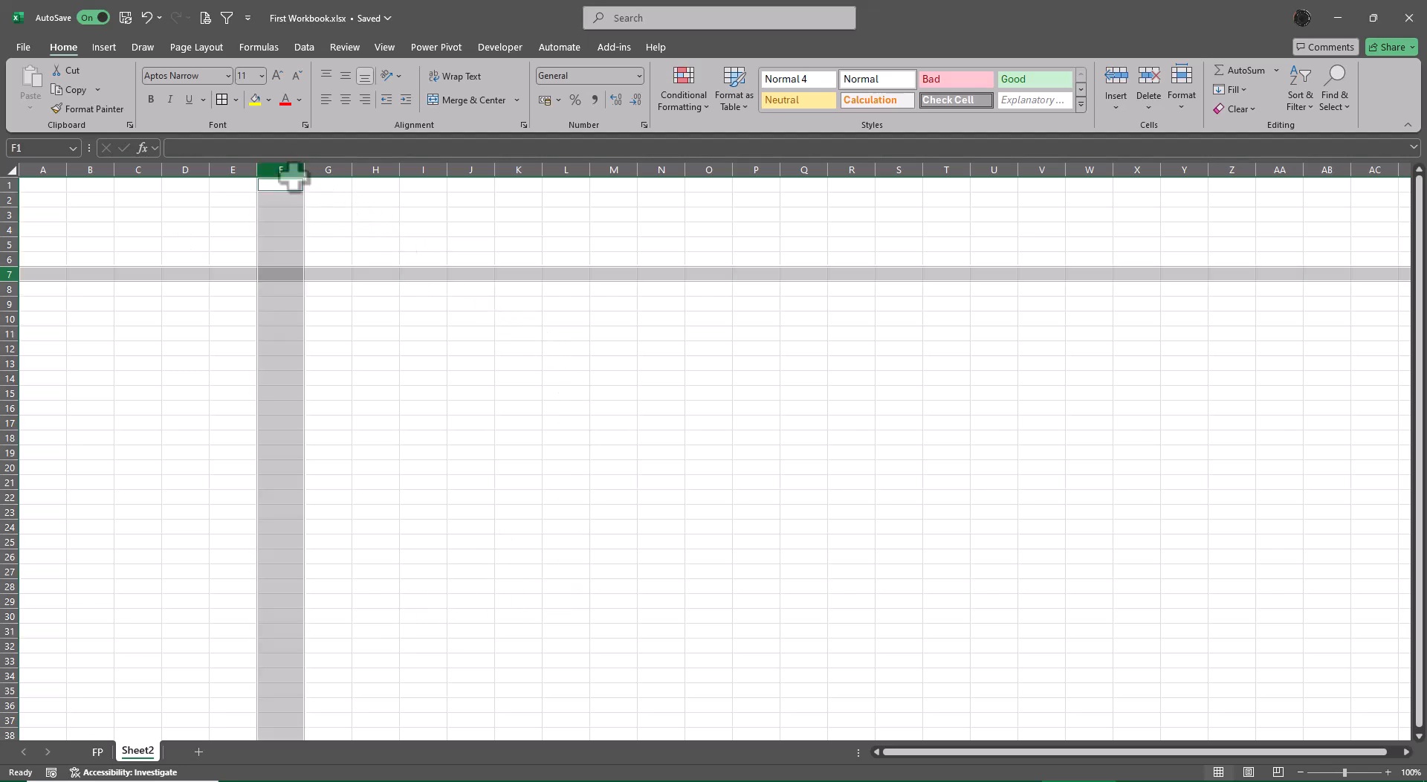
ctrl+click(279, 276)
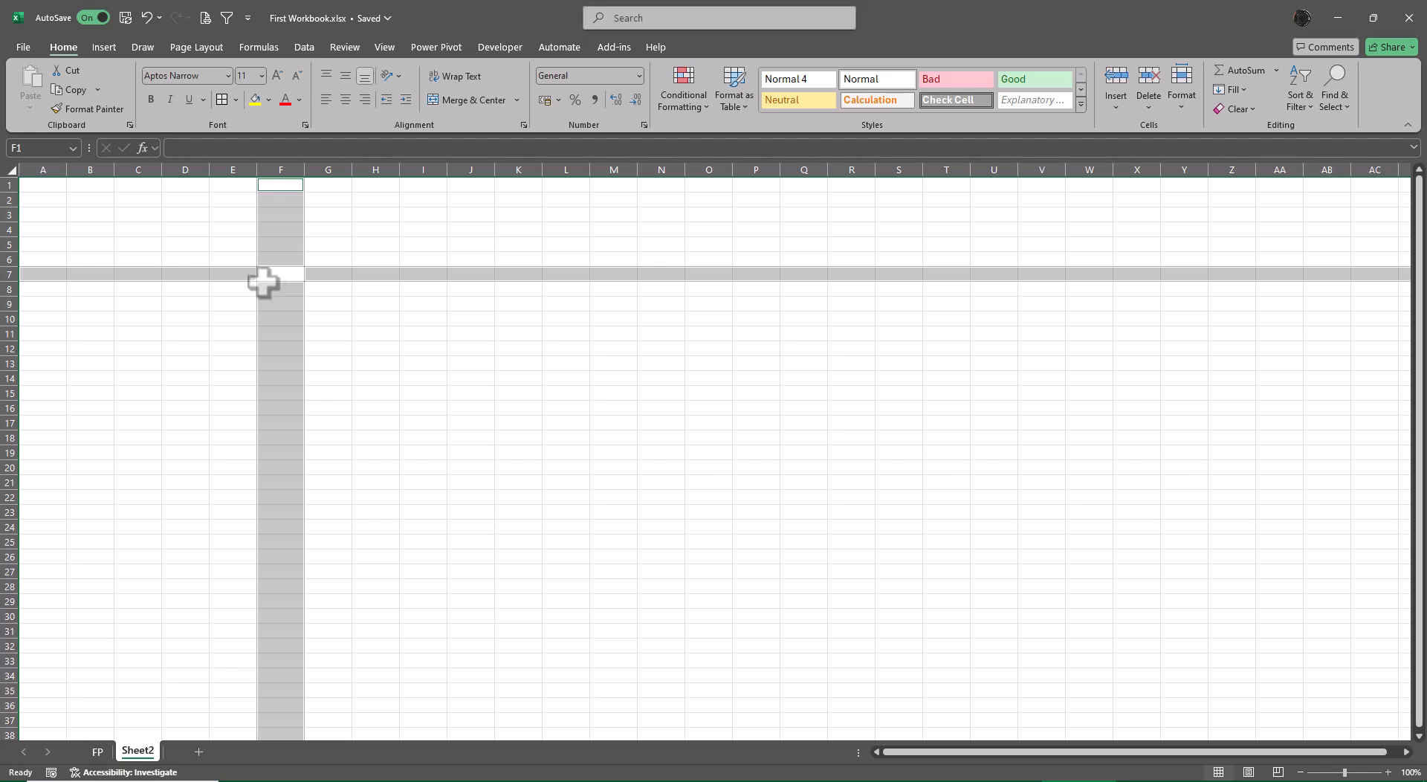
click(424, 363)
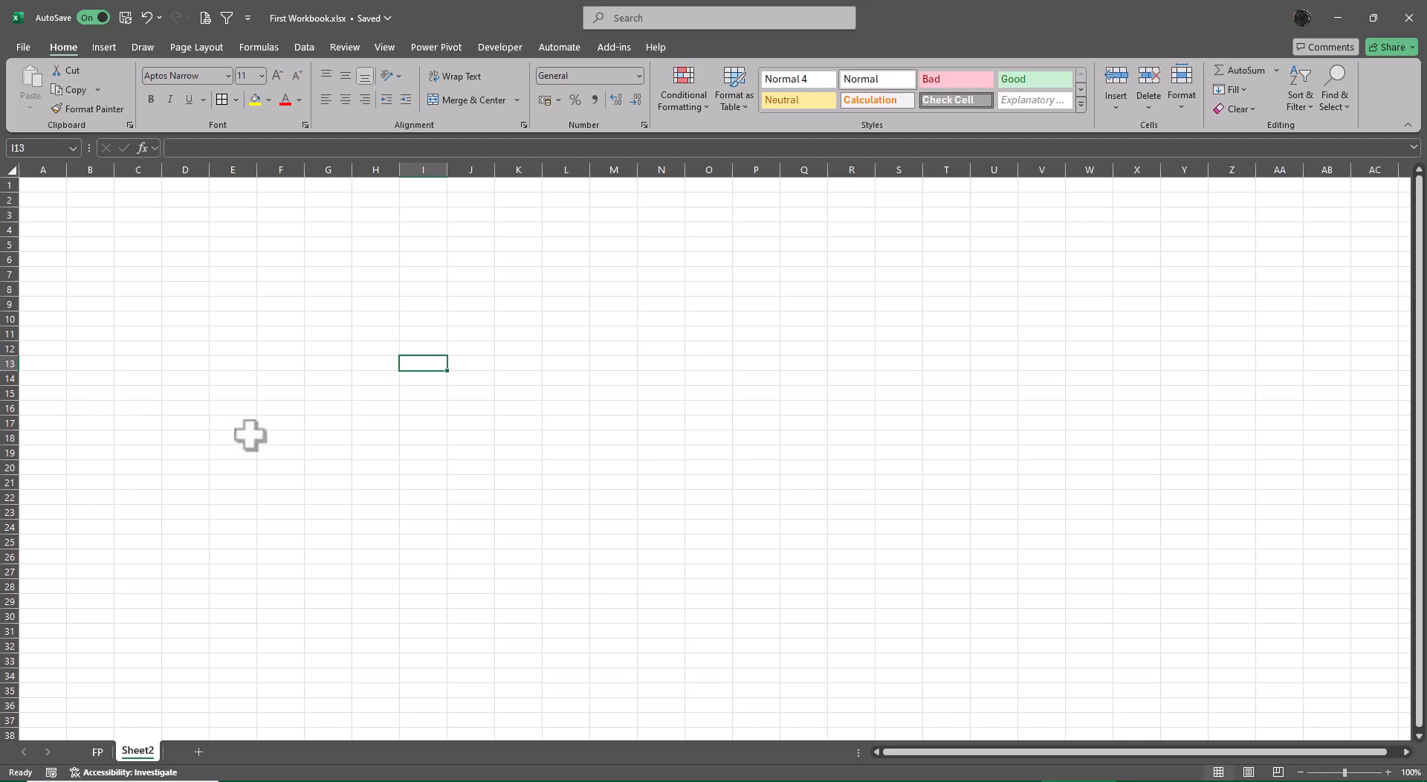
Enter the heading Version in D4 and the values 2010 and 2013 in D5 and D6.
scroll(322, 446, up, 4)
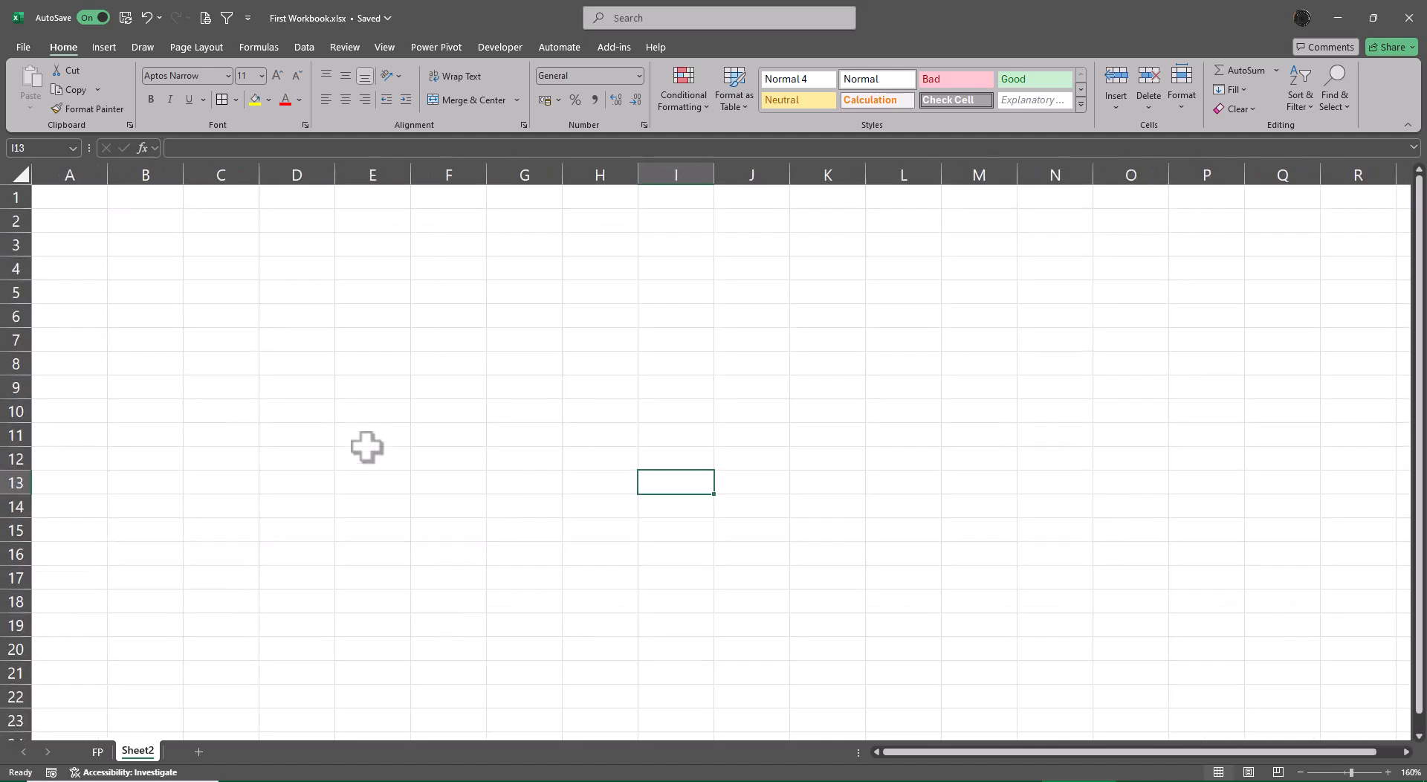
click(309, 264)
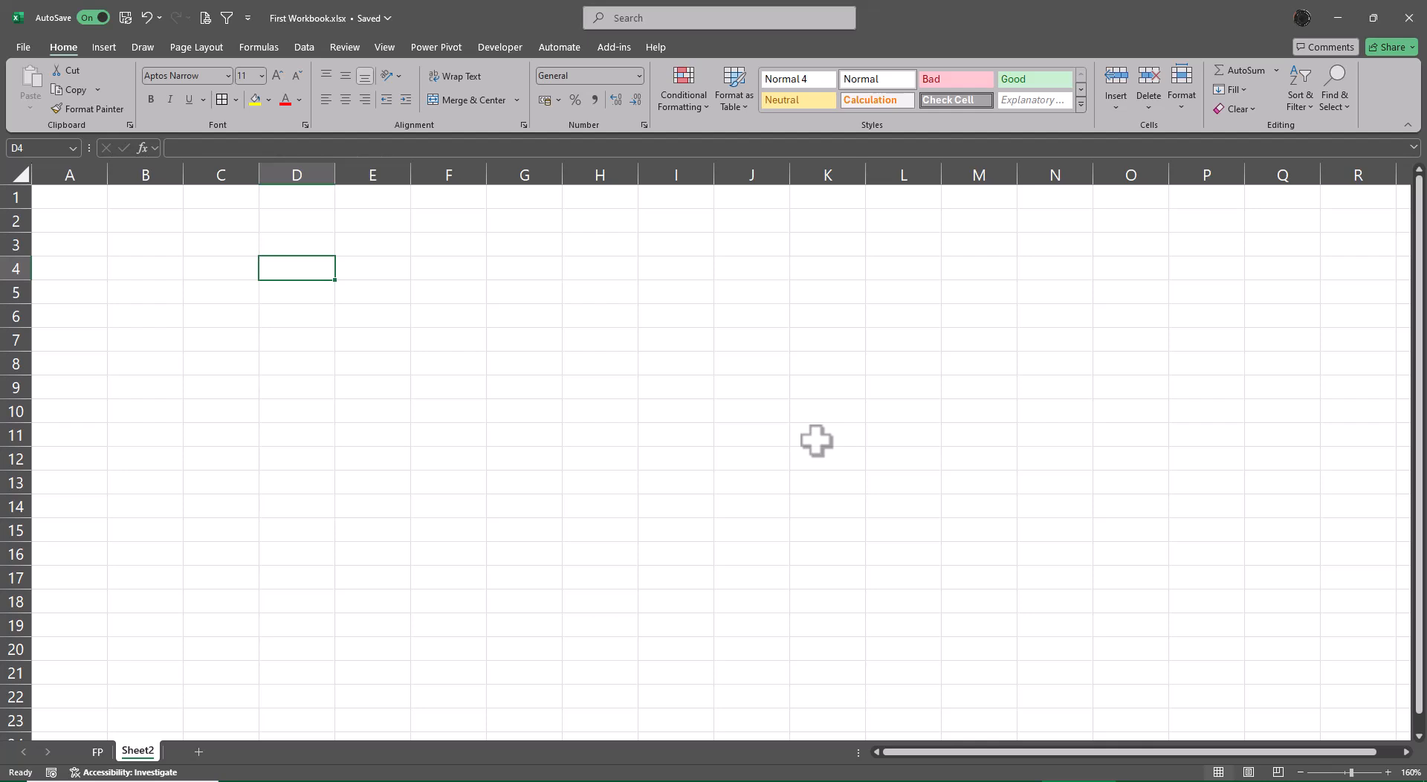
text(Version)
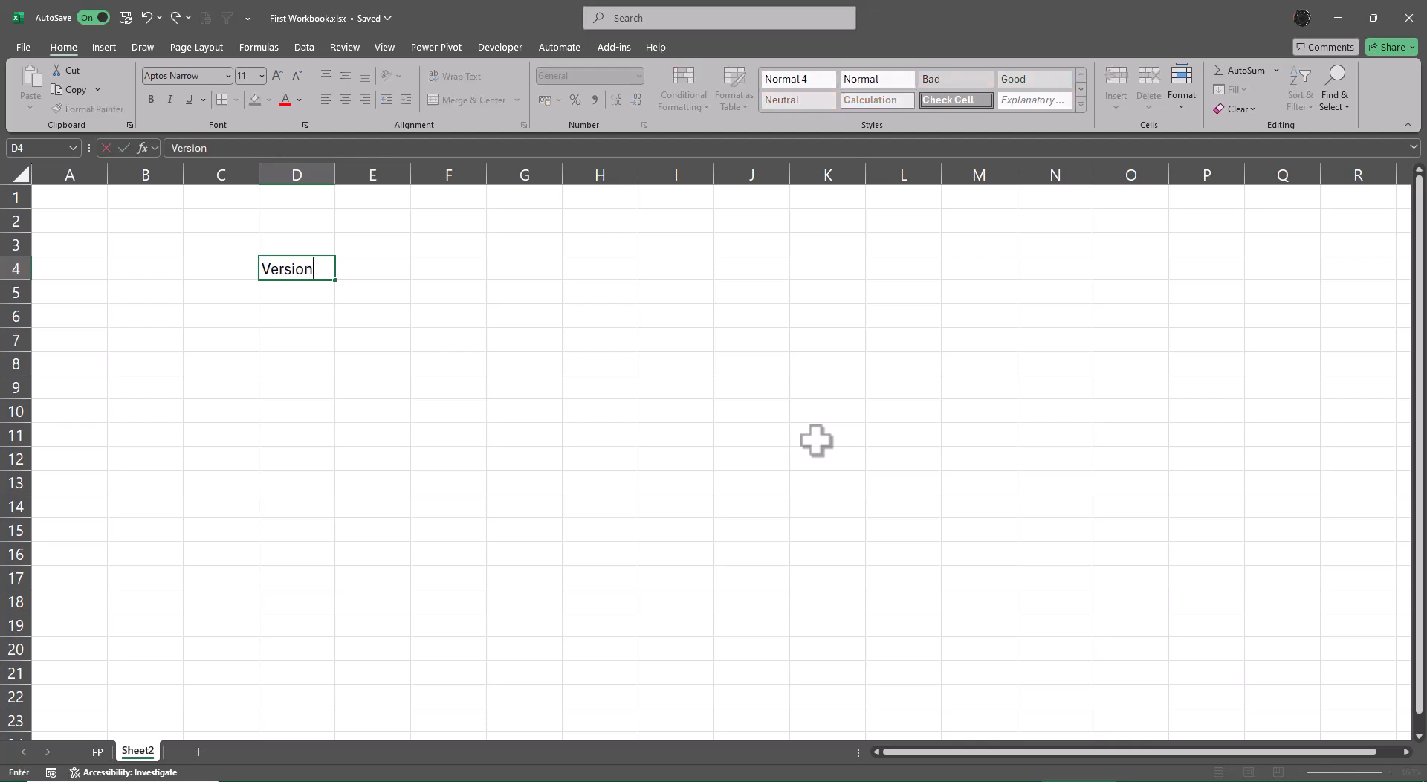
key(Return)
text(2010)
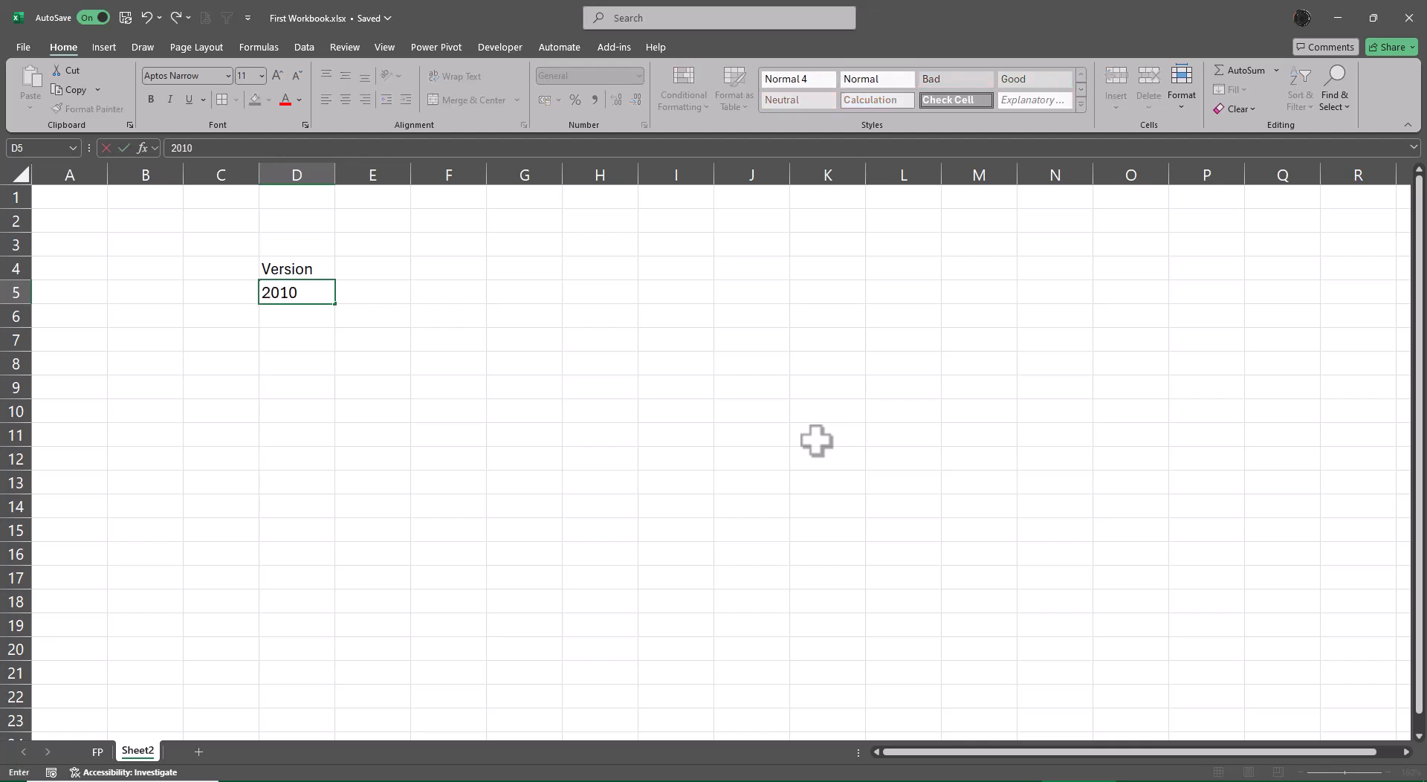
key(Return)
text(2013)
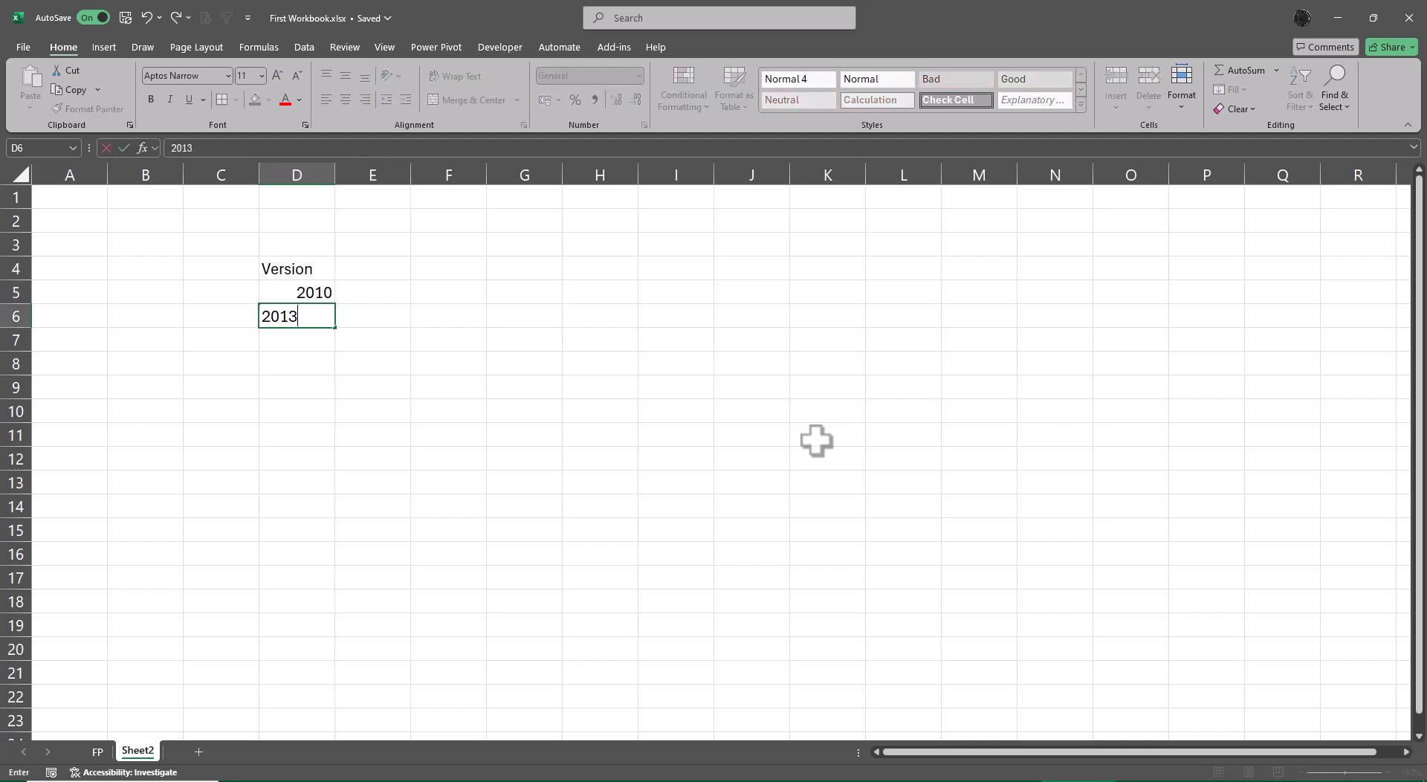
key(Return)
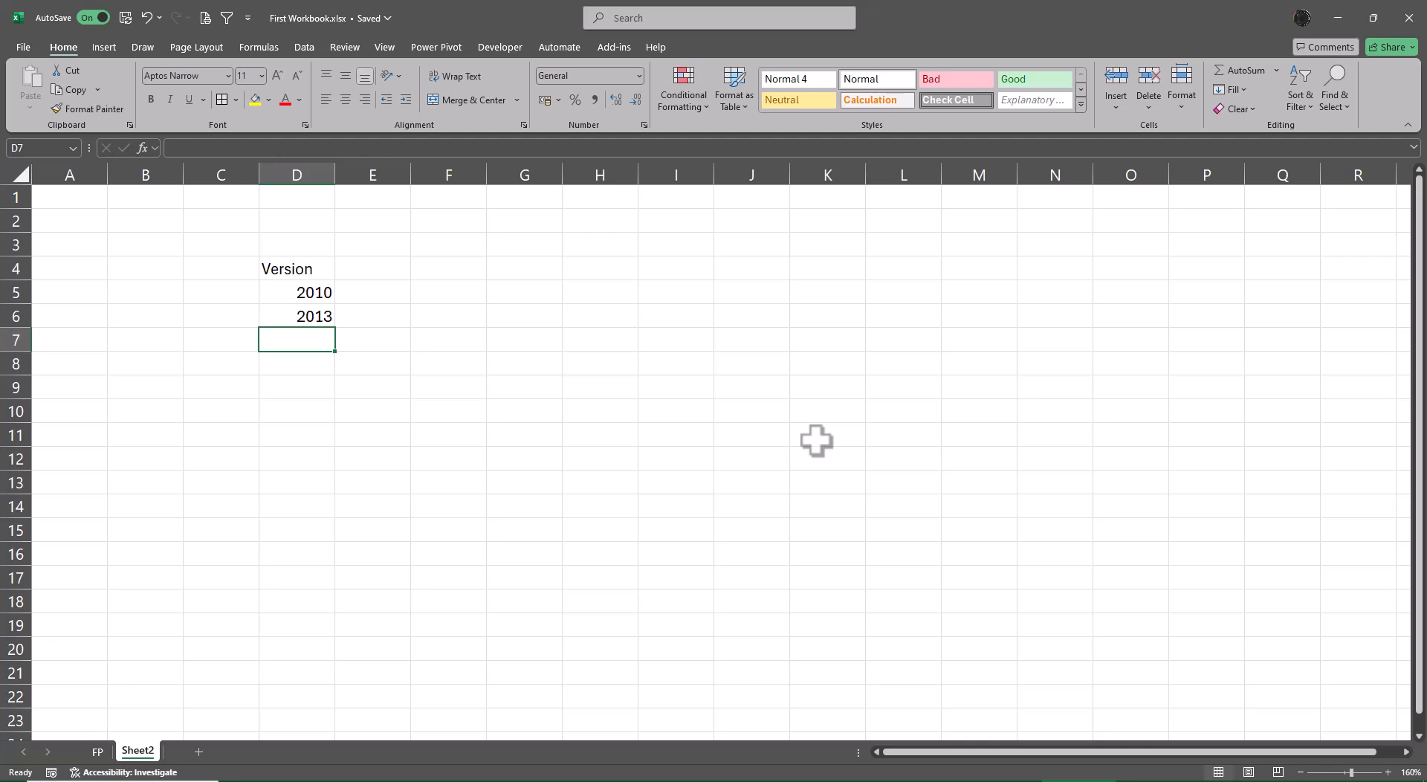
Continue the Version list with 2016, 2019 and 2021 in D7 to D9.
text(2016)
key(Return)
text(20)
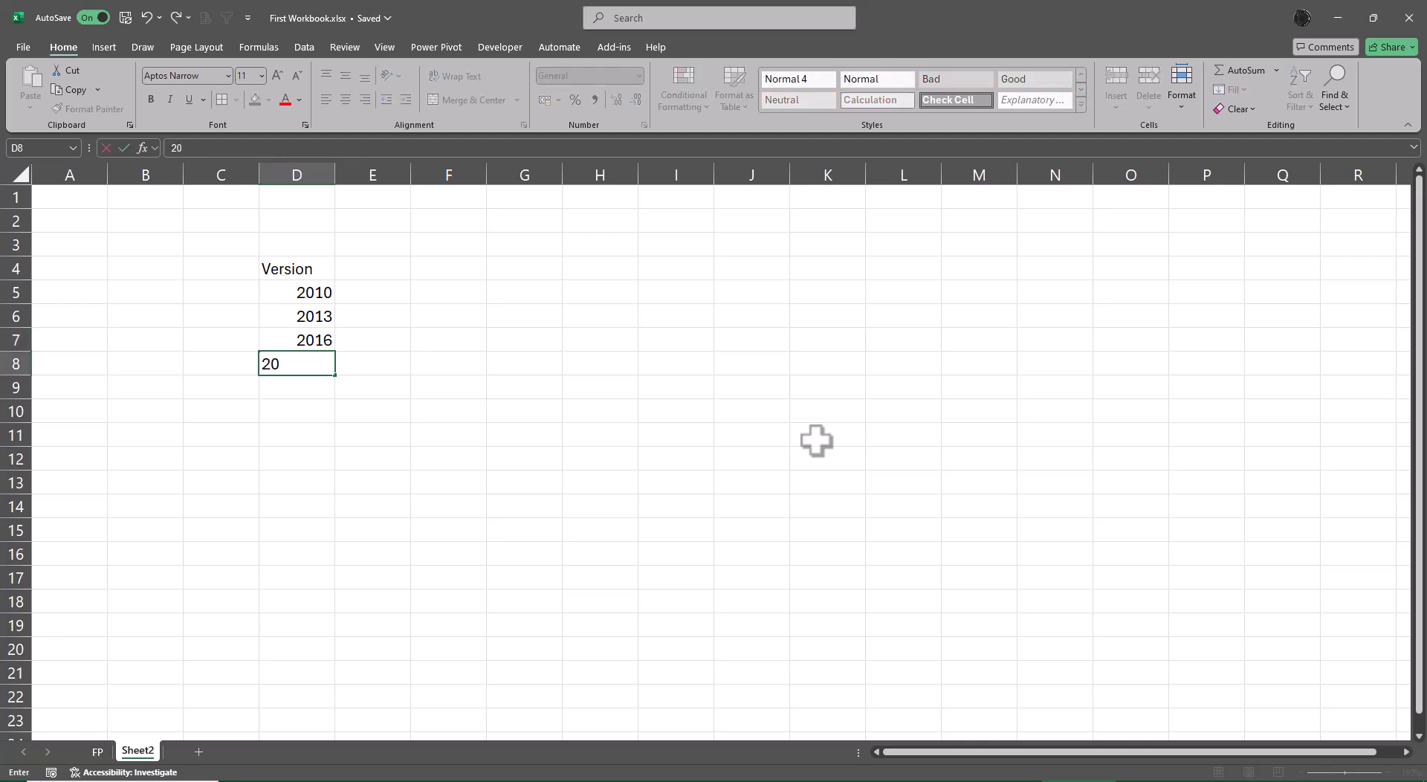
text(19)
key(Return)
text(2021)
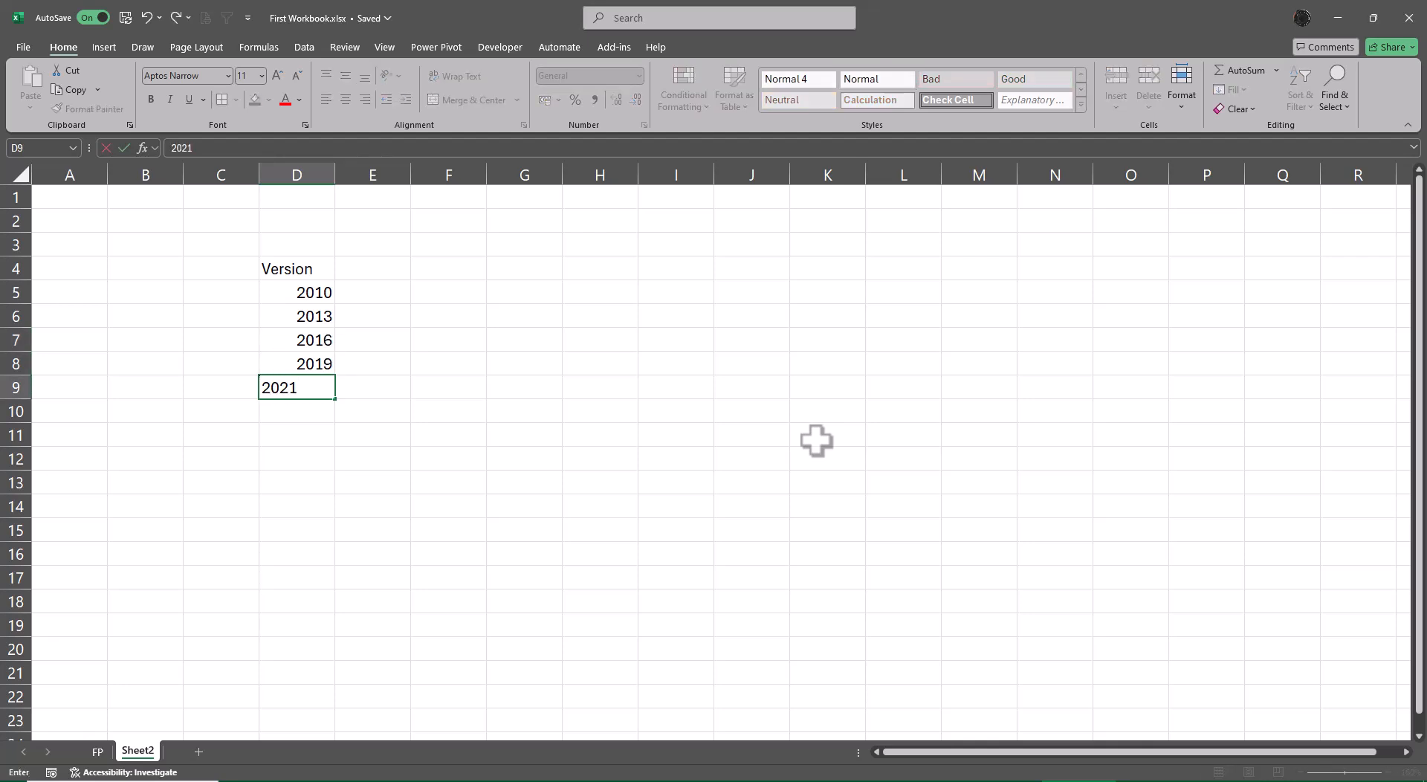
key(Return)
Fill the whole range C6:C9 at once with the text Office 365.
key(Up)
key(Up)
key(Up)
key(Up)
key(Left)
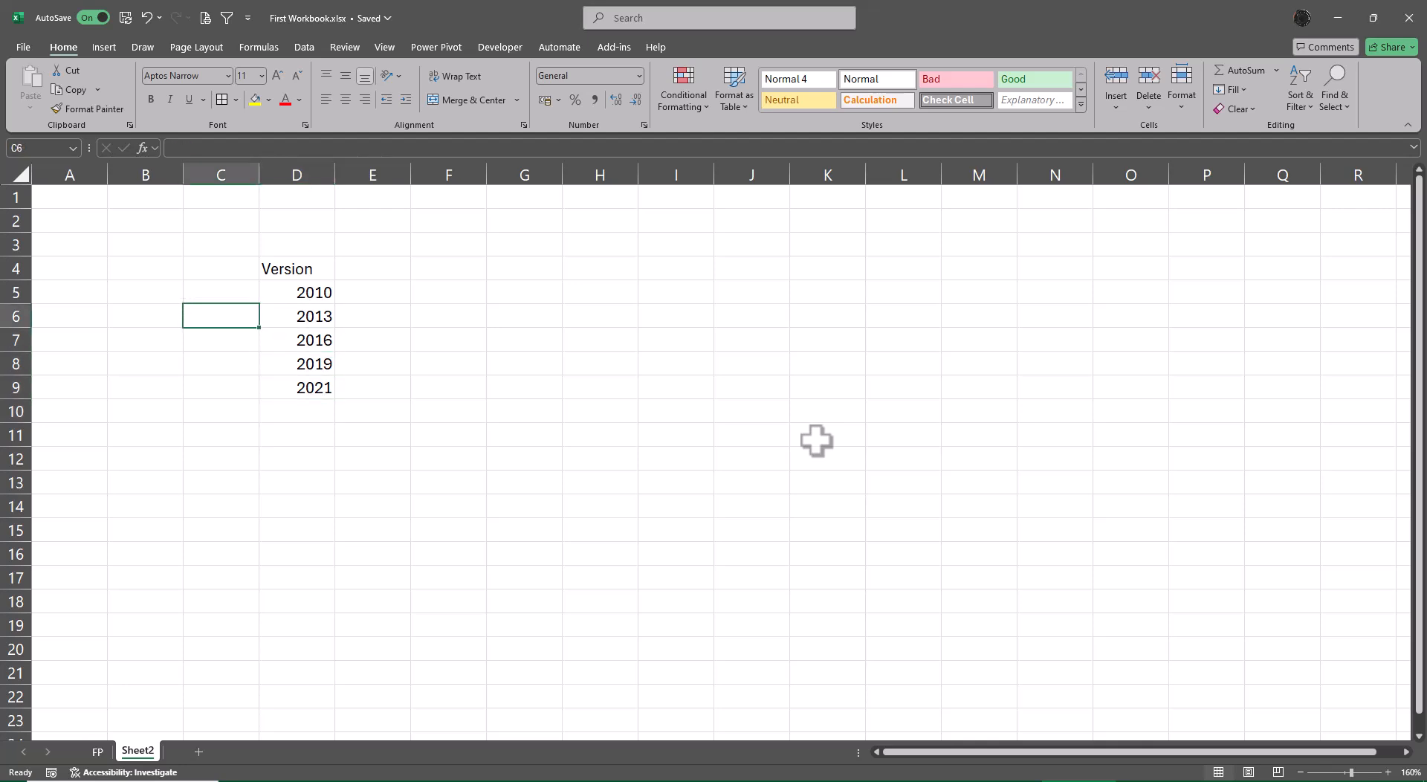
key(shift+Left)
key(shift+Left)
key(shift+Right)
key(shift+Right)
key(shift+Down)
key(shift+Down)
key(shift+Down)
text(Offi)
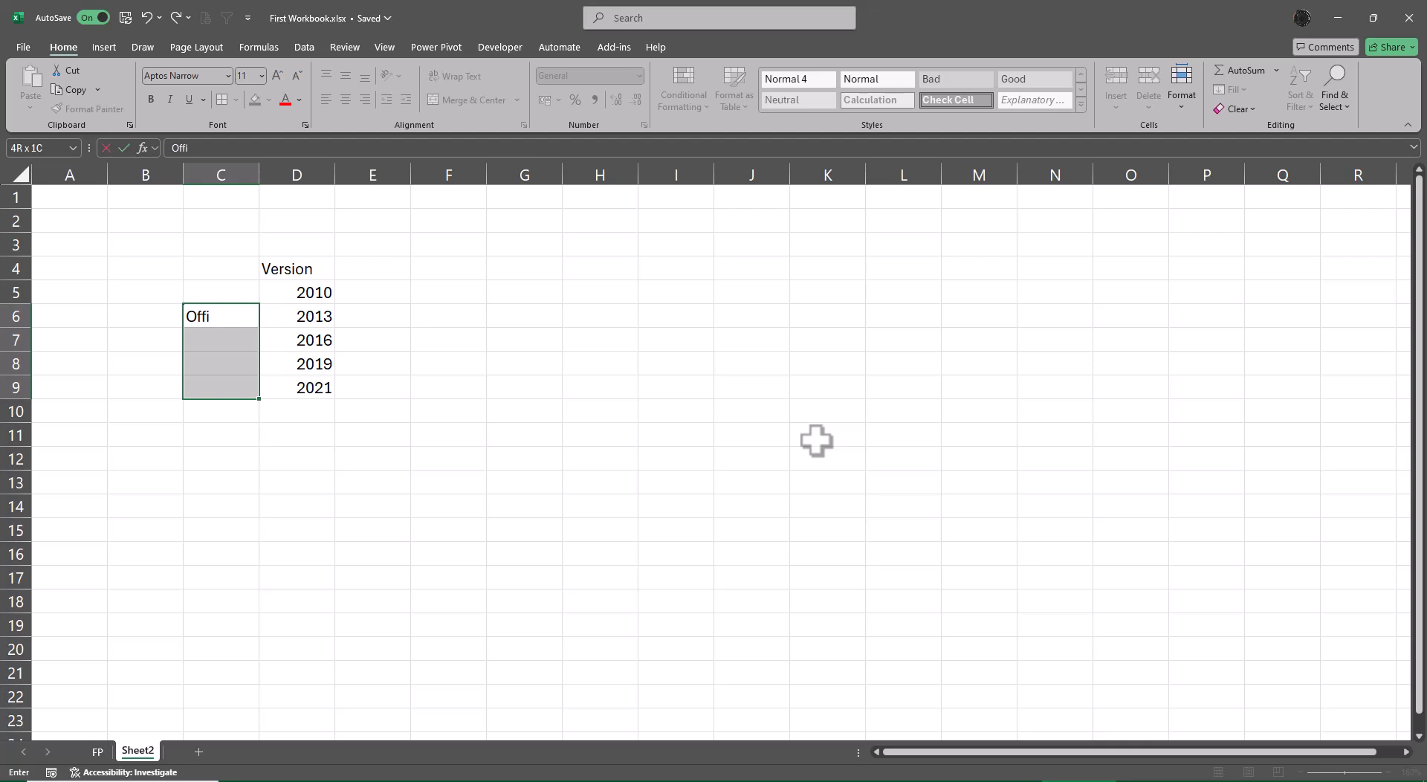
text(ce 365)
key(ctrl+Return)
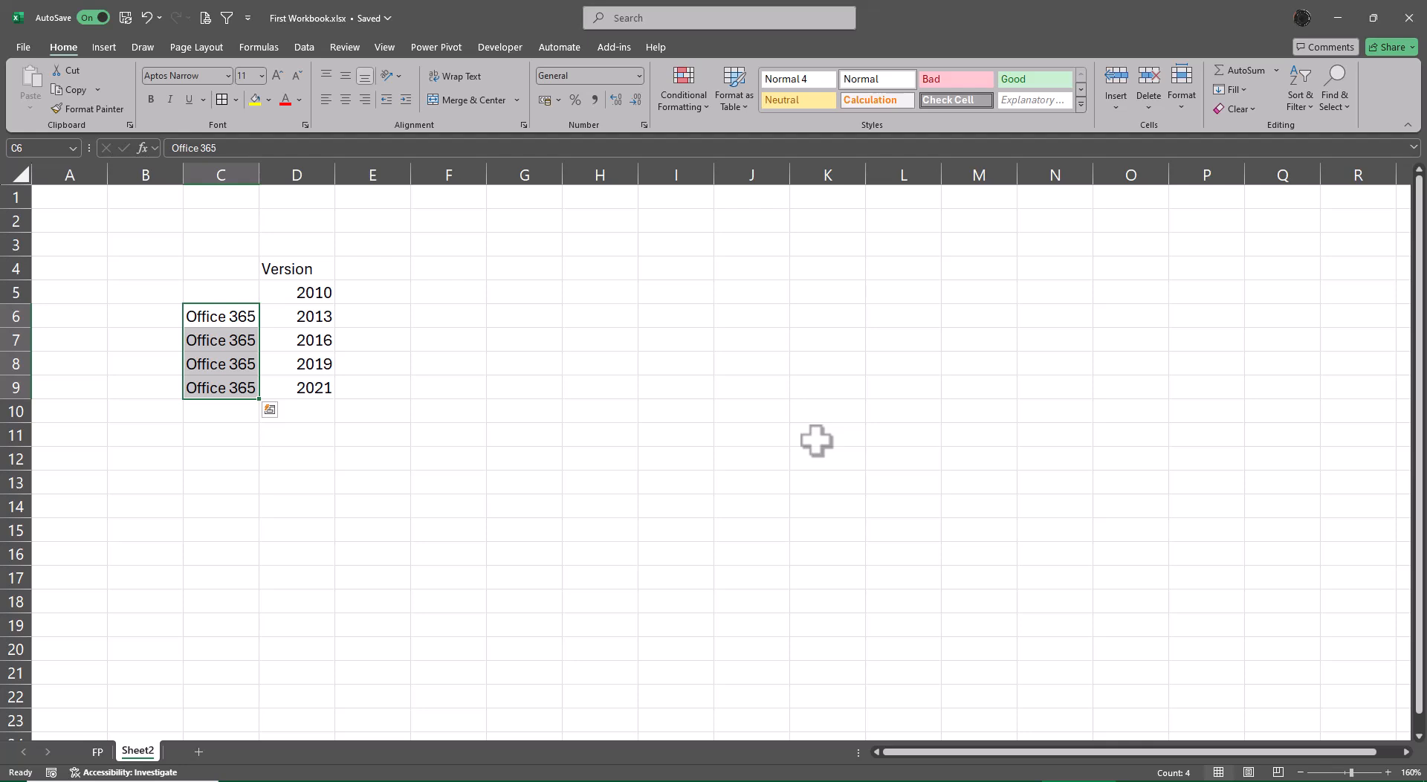
Merge and center the Office 365 cells C6:C9, keeping only the upper value, and middle-align the text vertically.
key(Right)
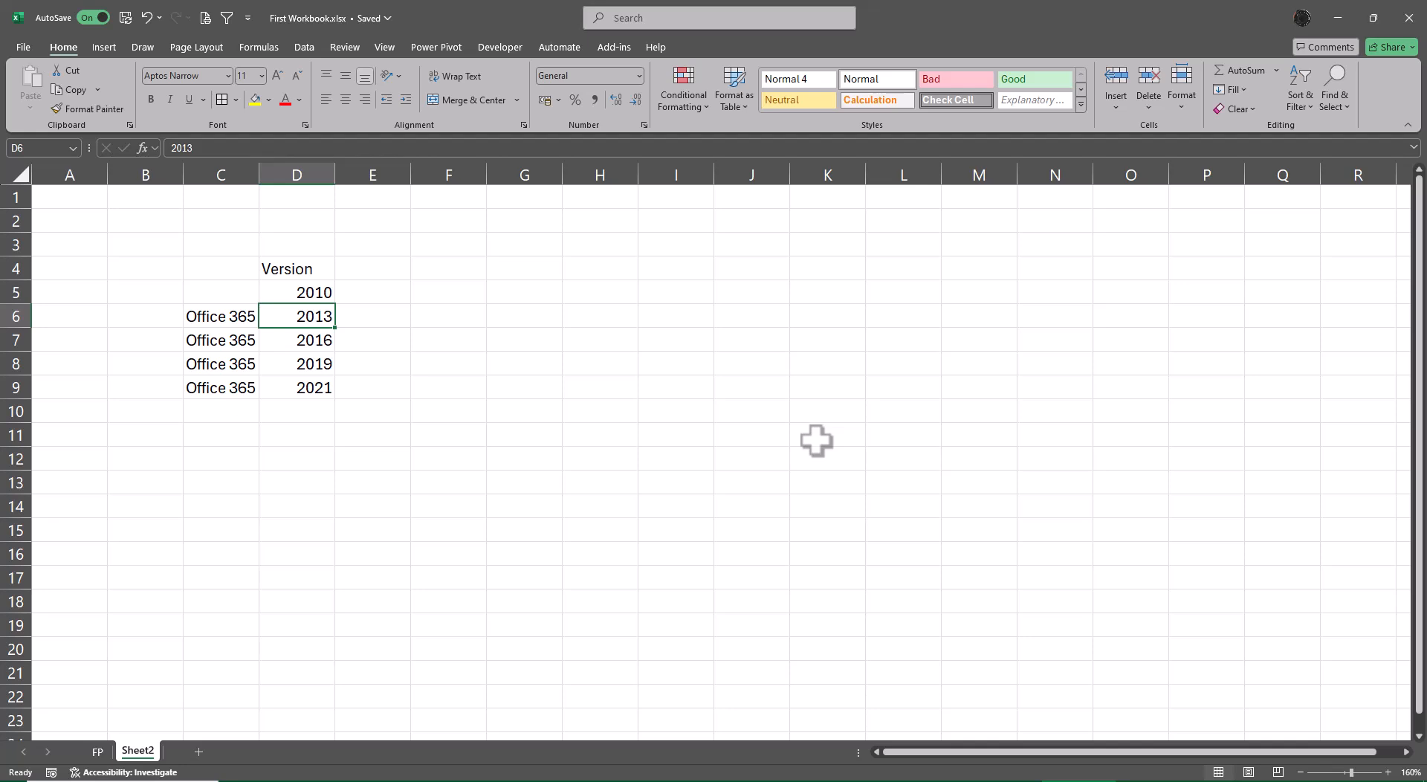
key(Left)
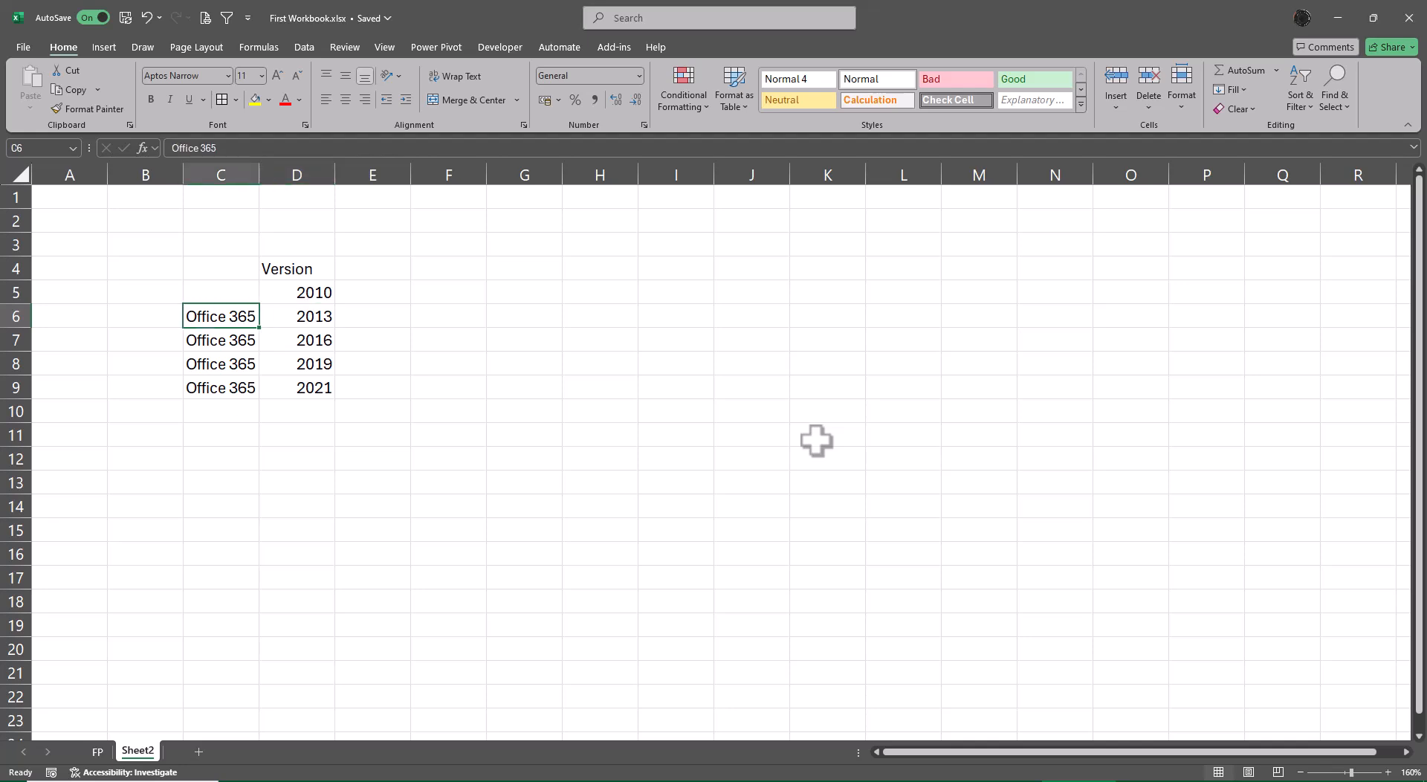
key(ctrl+shift+Down)
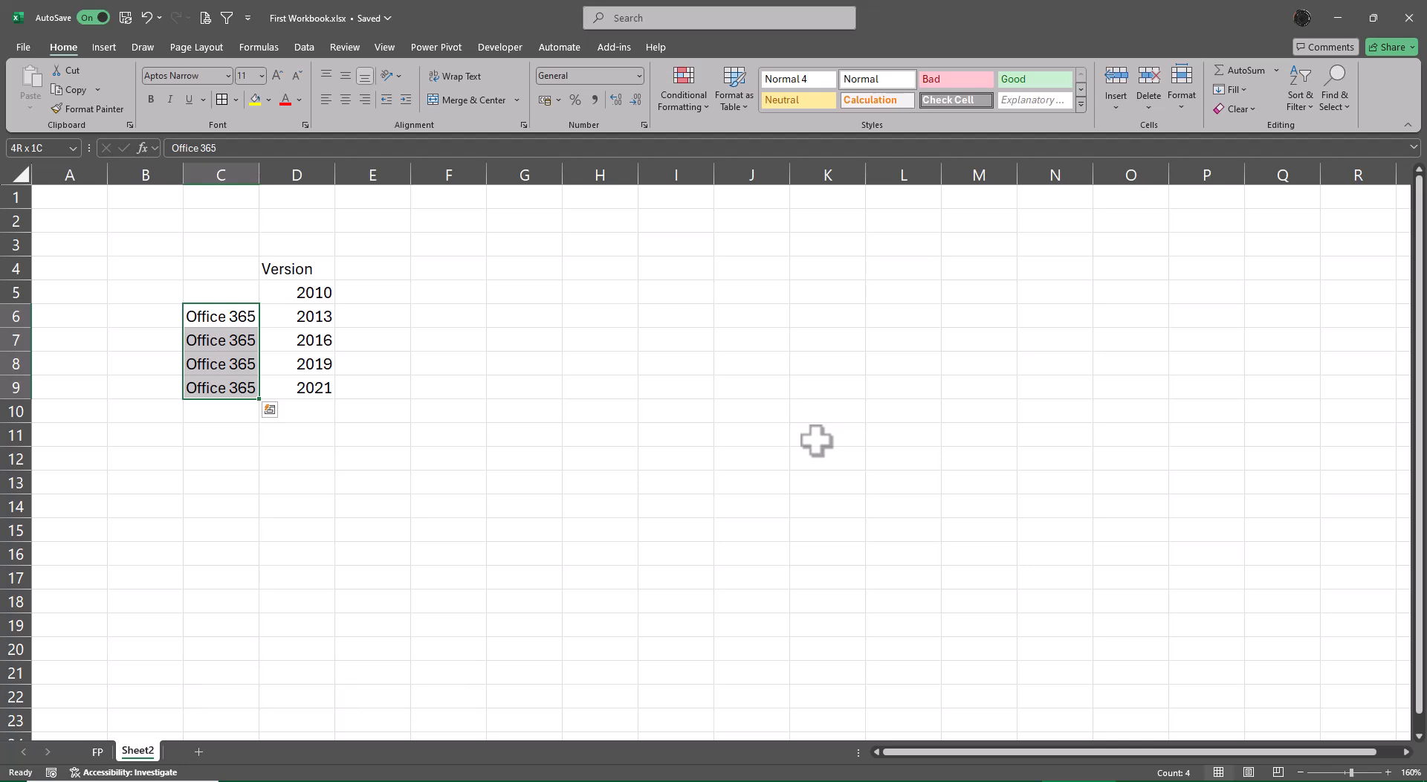
click(469, 101)
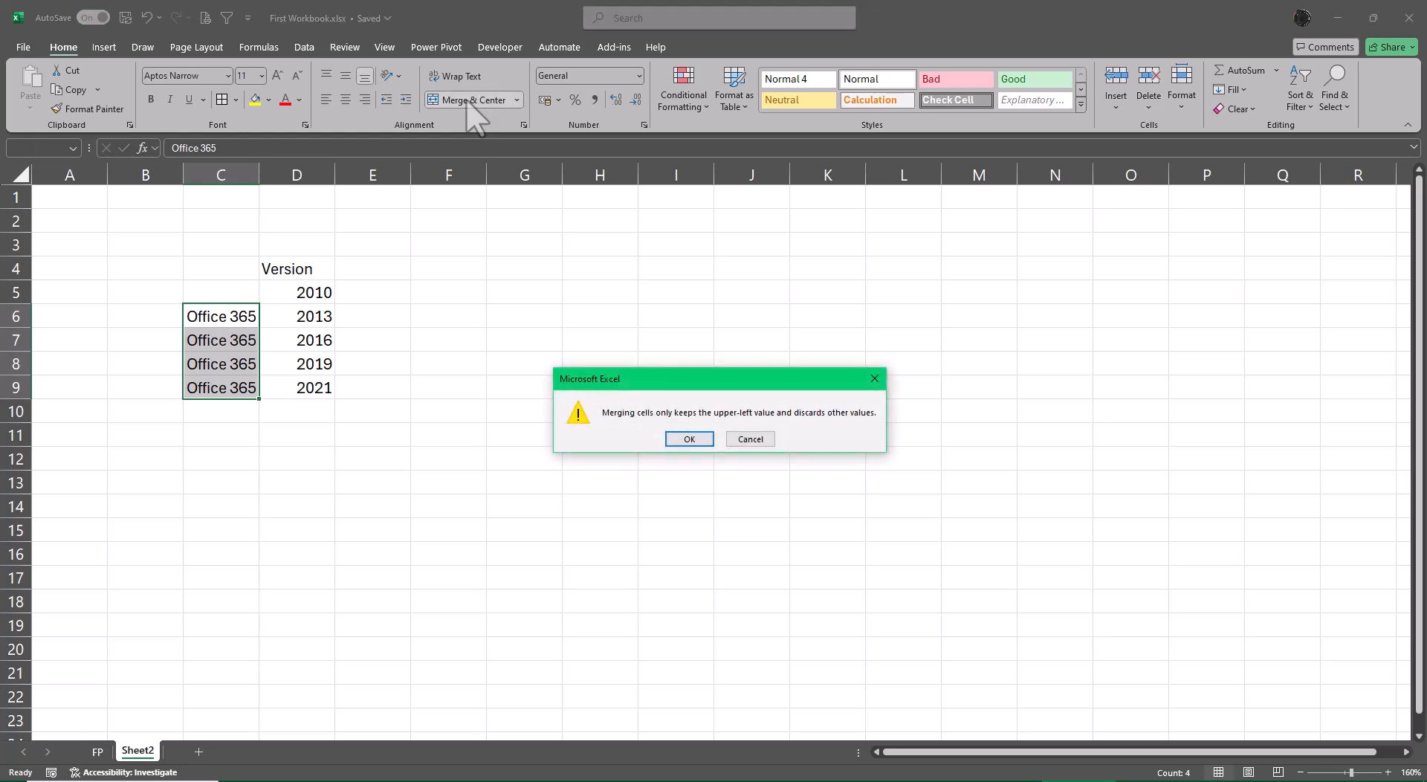
click(687, 440)
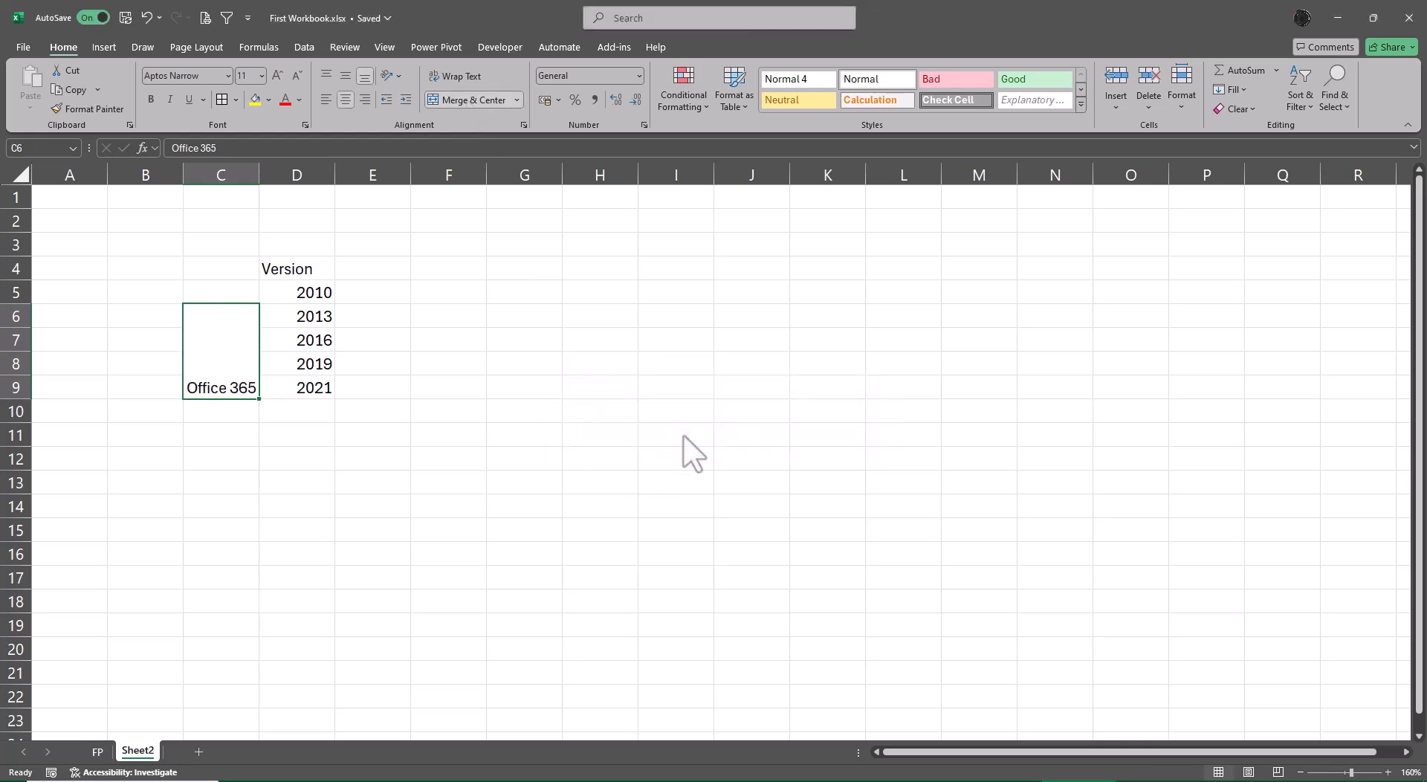
click(345, 77)
click(548, 346)
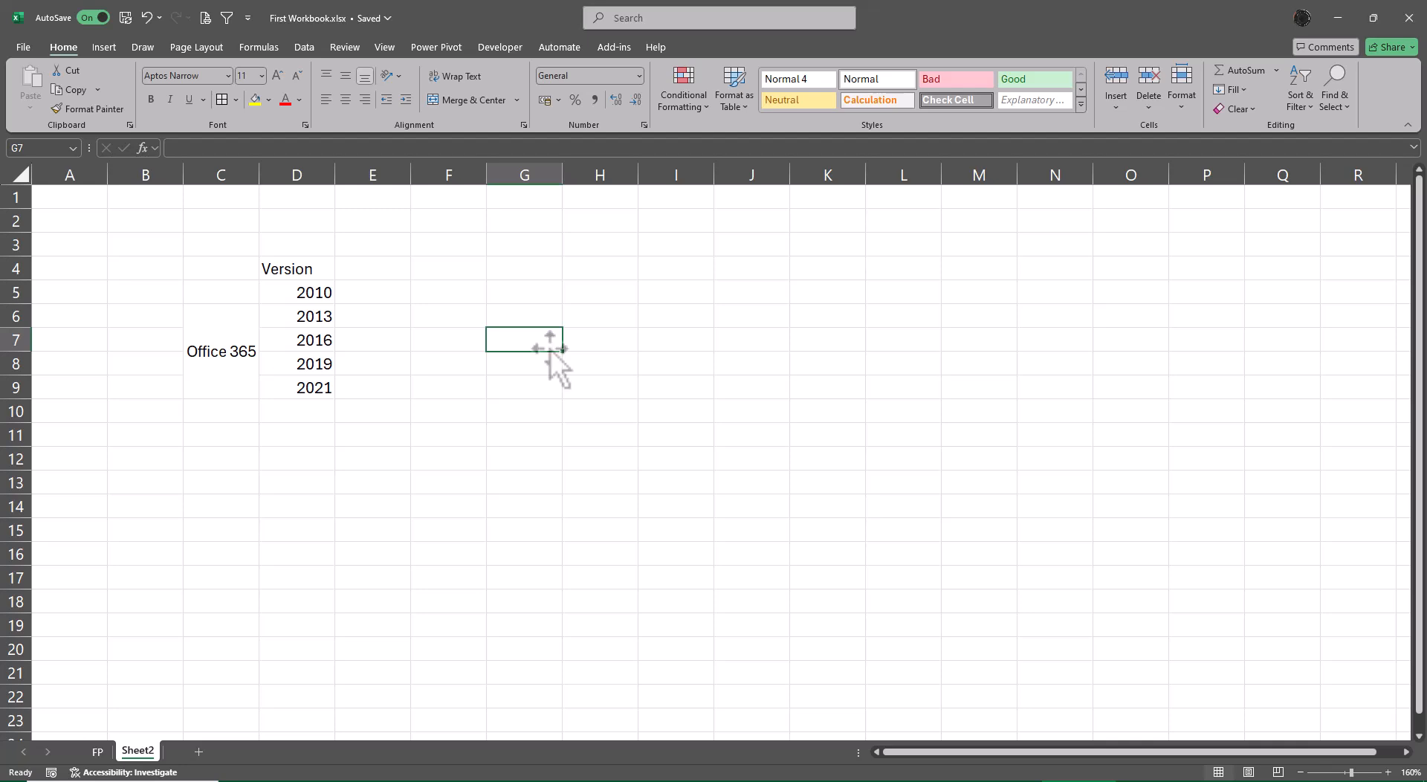
Add the headings Rows in E4 and Columns in F4 beside Version.
click(388, 270)
text(Rows)
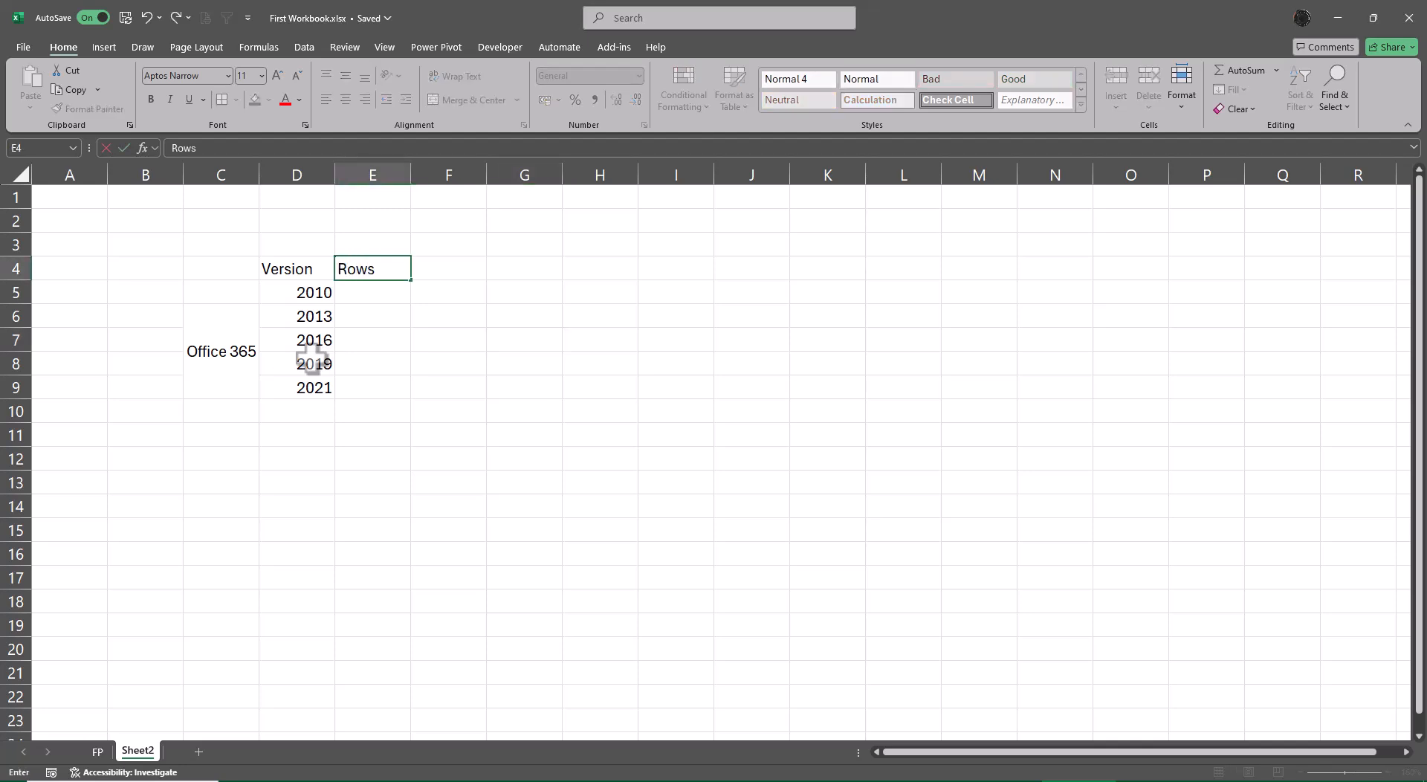
key(Tab)
text(Column)
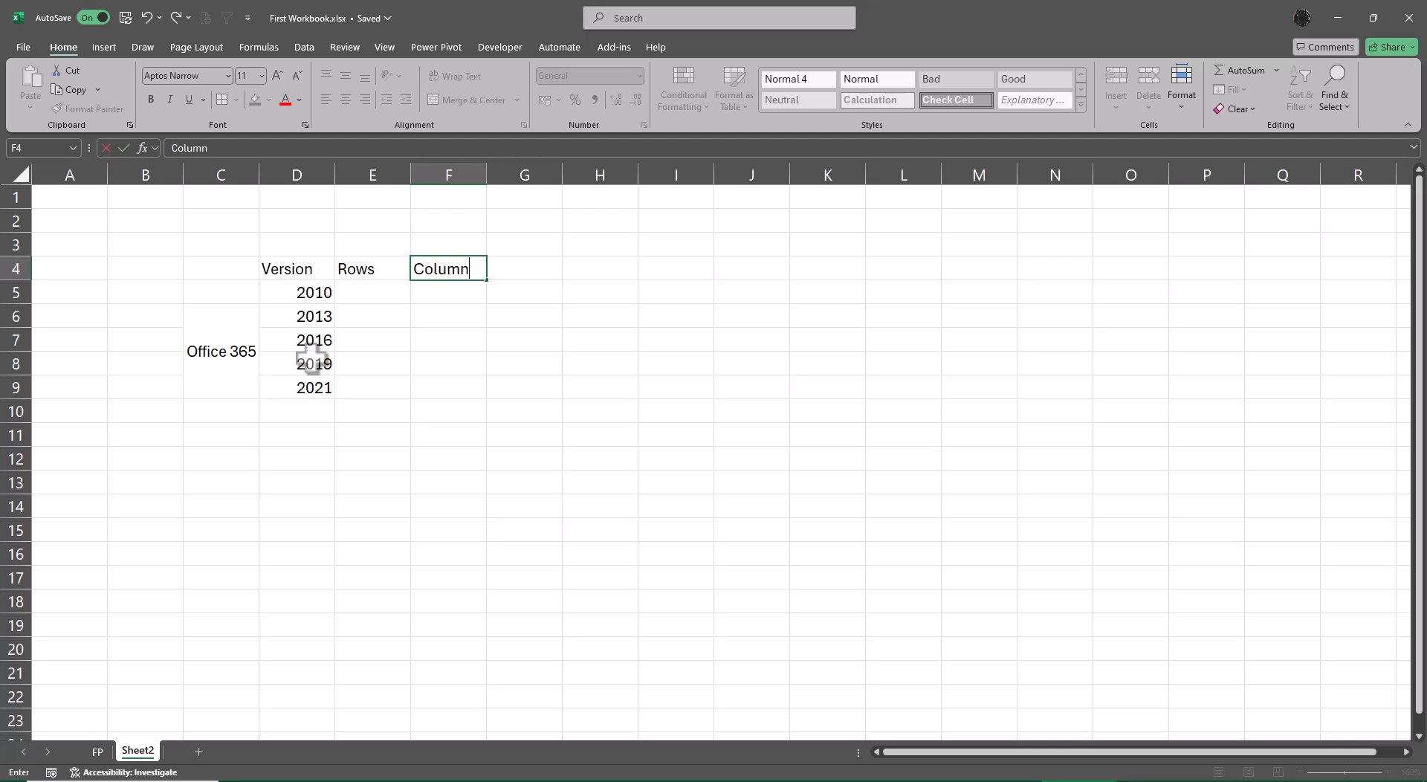
text(s)
key(Return)
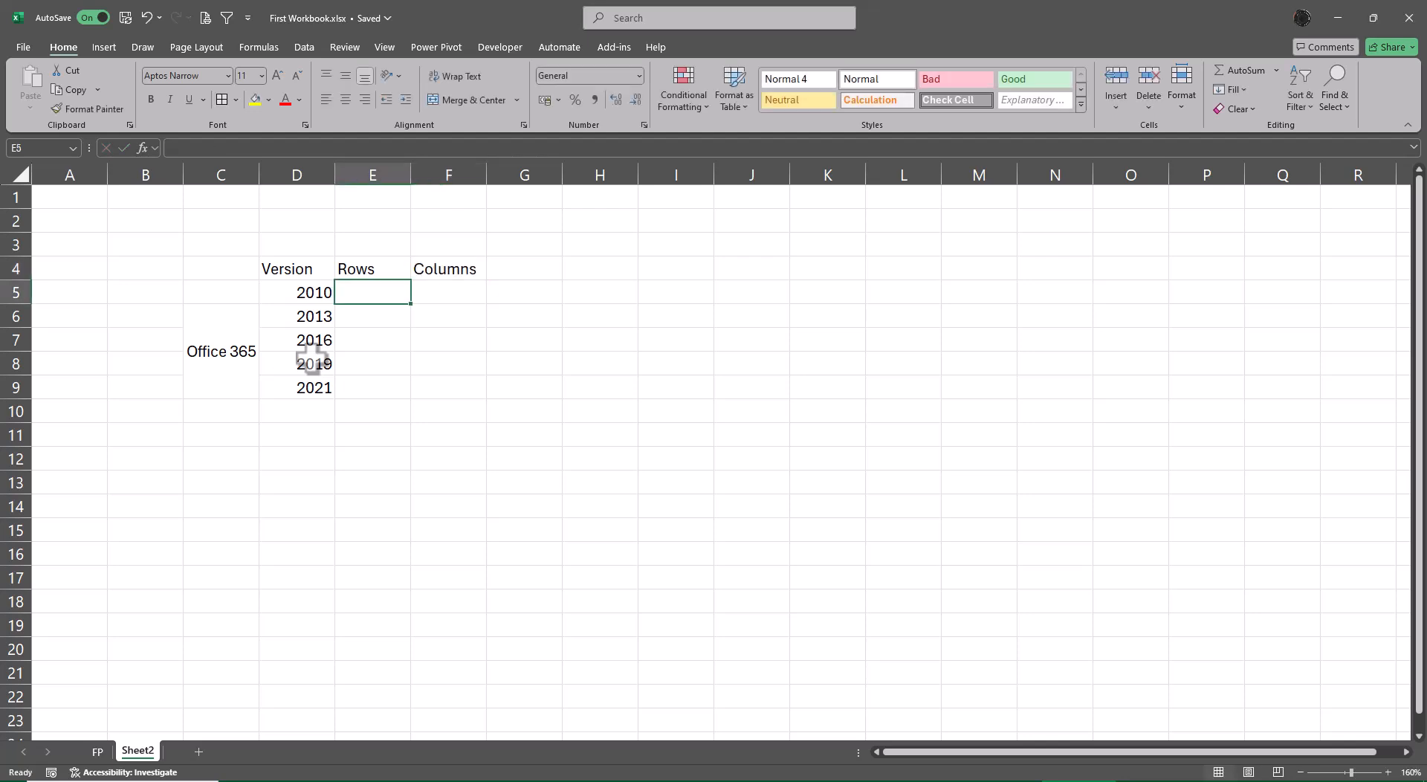
Fill the Rows cells E5:E9 all at once with 1048576.
key(shift+Down)
key(shift+Down)
key(shift+Down)
key(shift+Down)
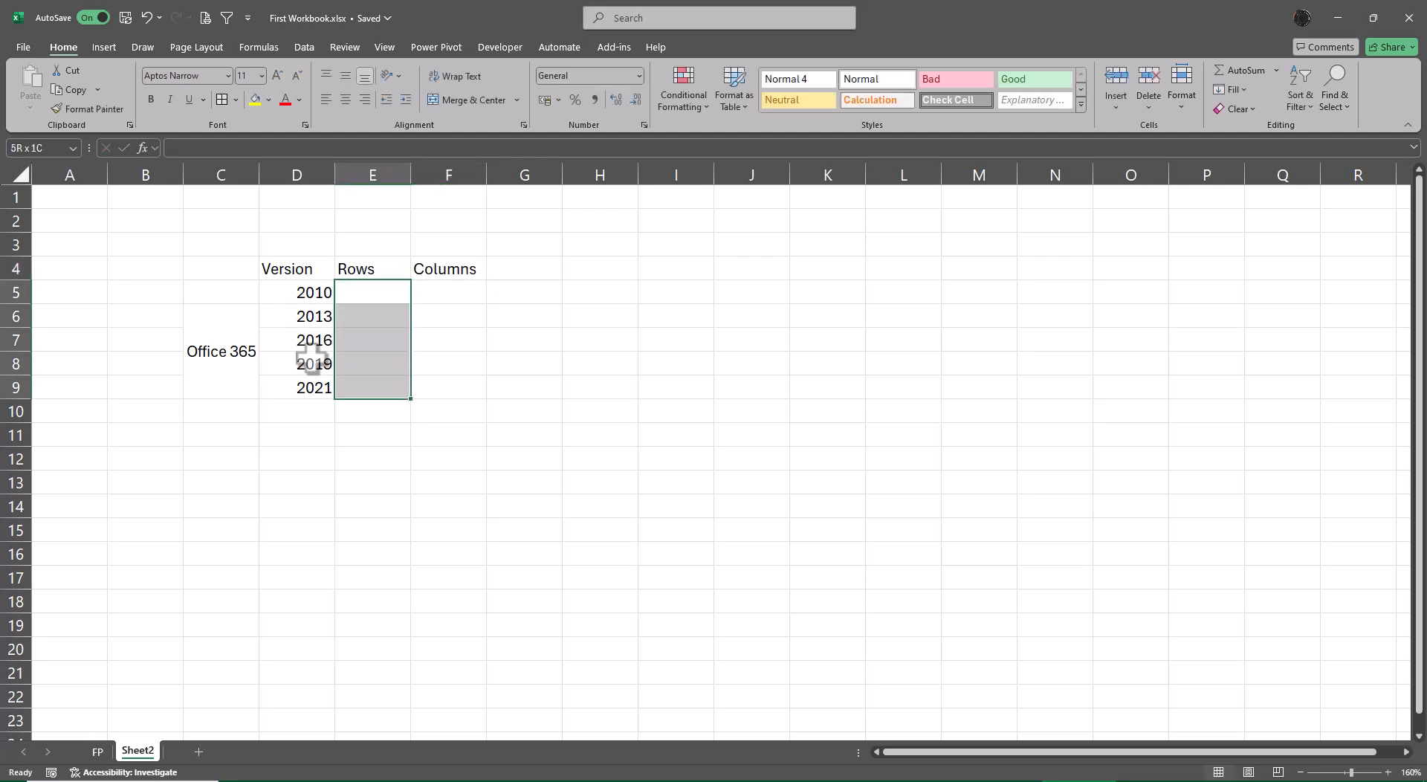
text(1048576)
key(ctrl+Return)
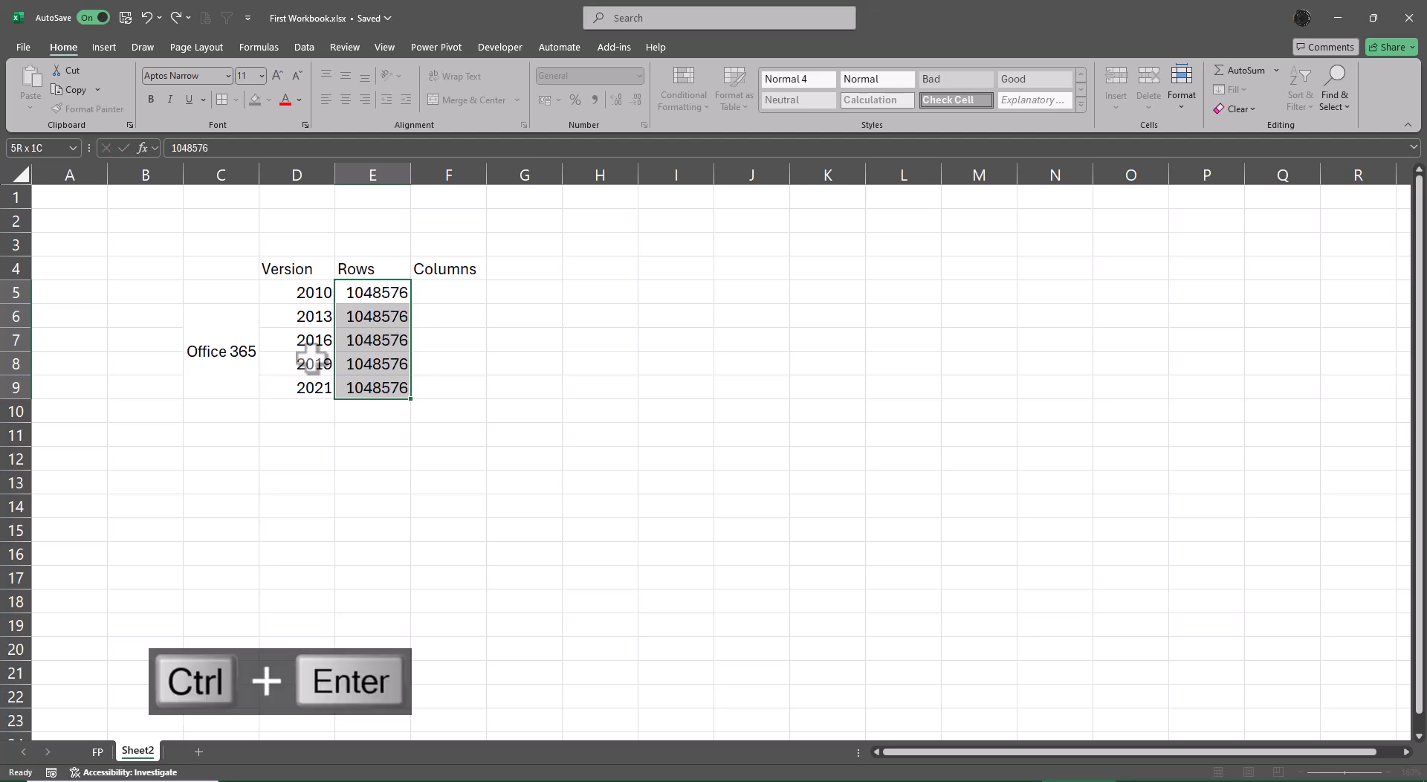
Fill the Columns cells F5:F9 all at once with 16384.
key(Right)
key(shift+Down)
key(shift+Down)
key(shift+Down)
key(shift+Down)
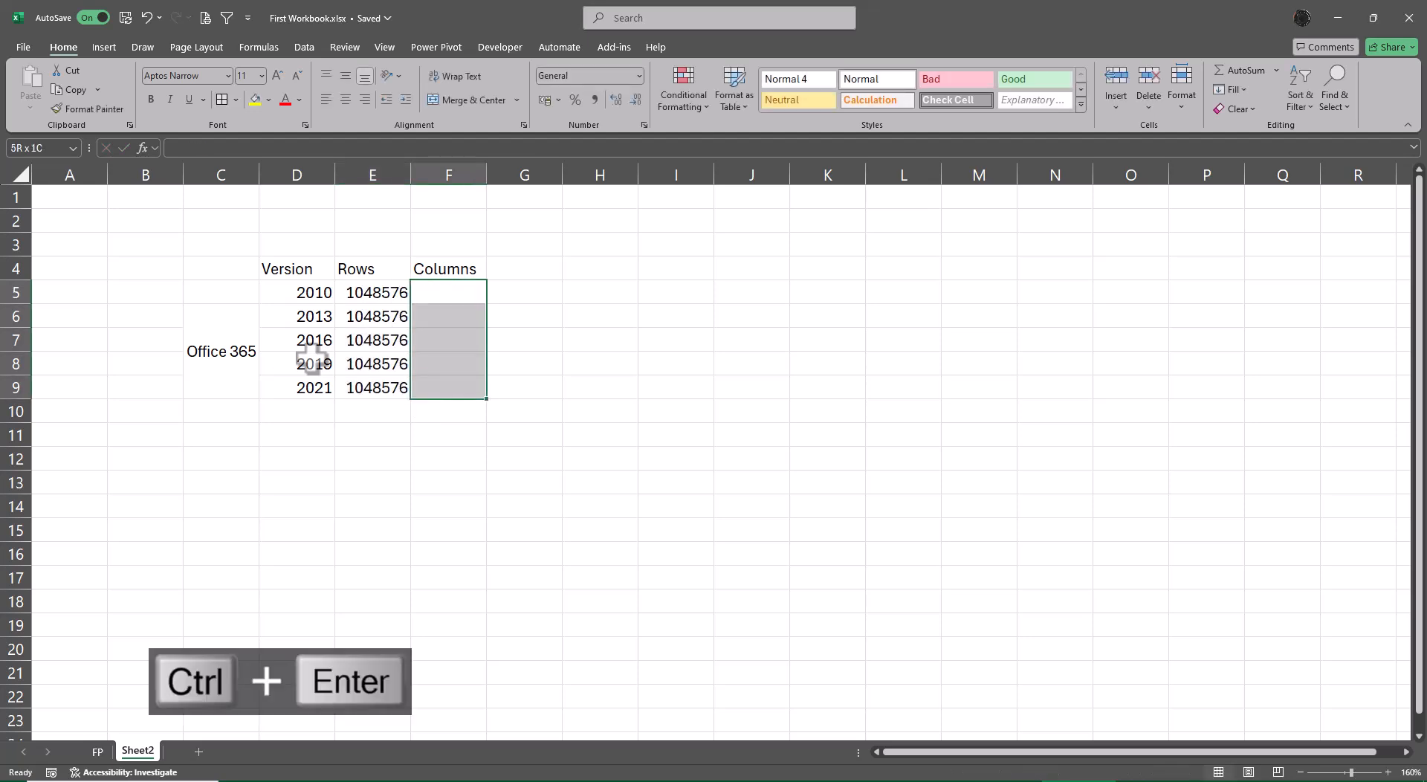
text(16384)
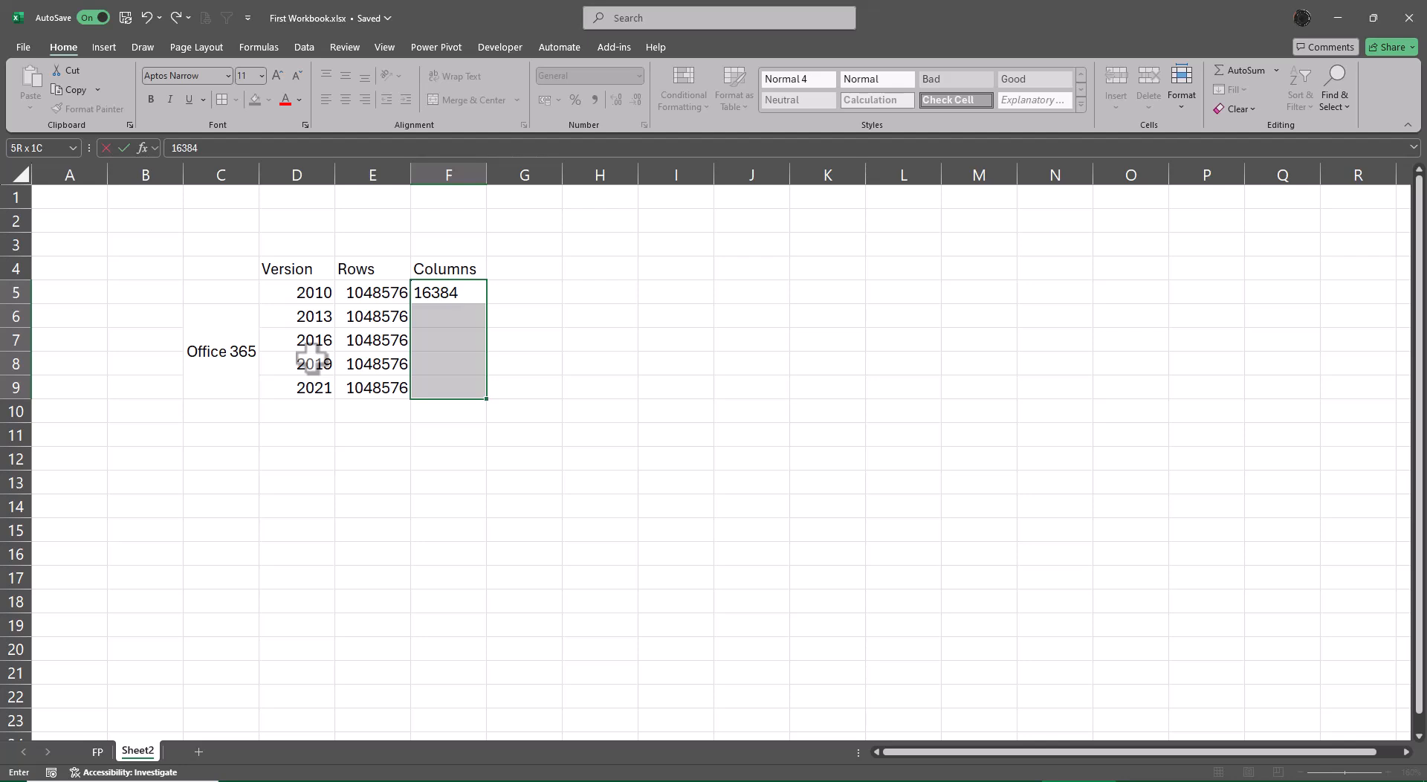
key(ctrl+Return)
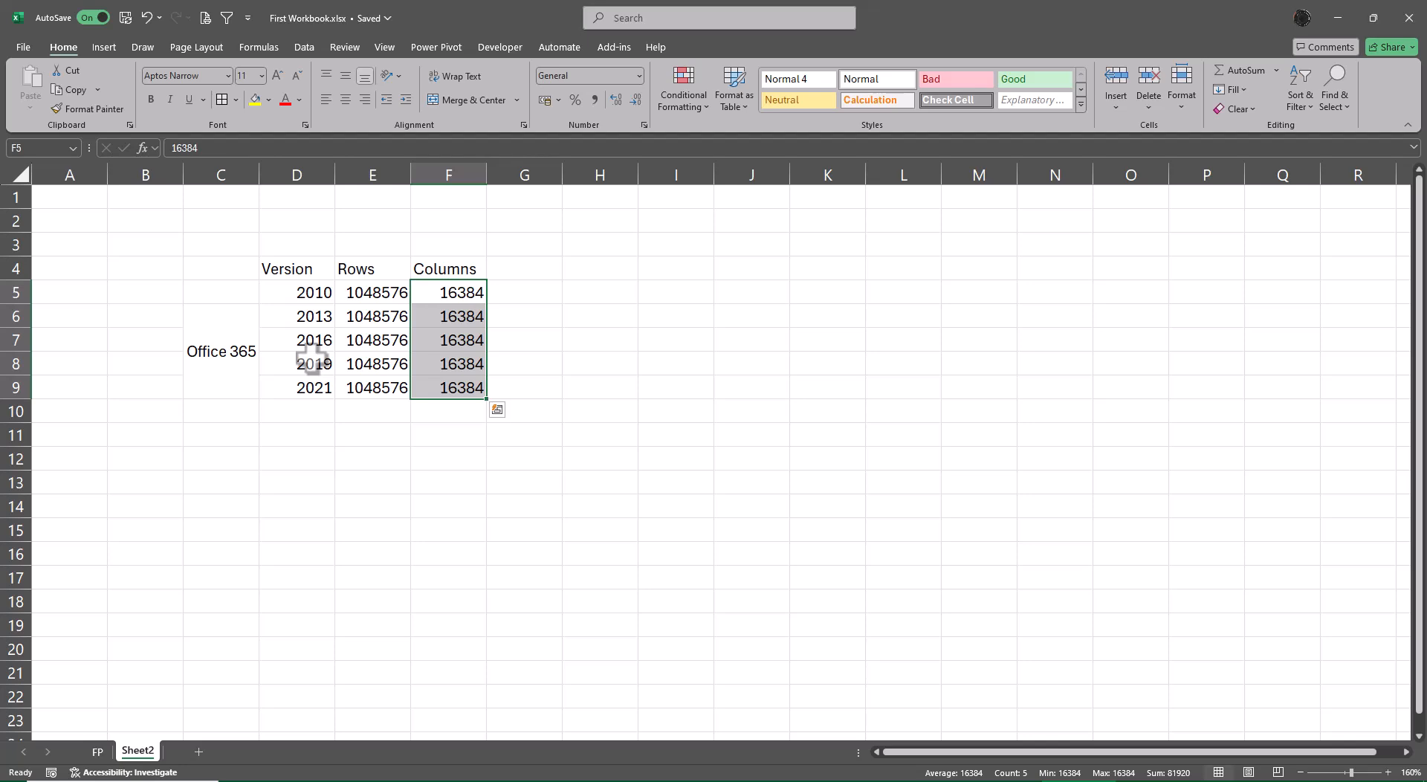
Enter the heading Jump in F11, below the version table.
key(Down)
key(Down)
key(Down)
key(Down)
key(Down)
key(Down)
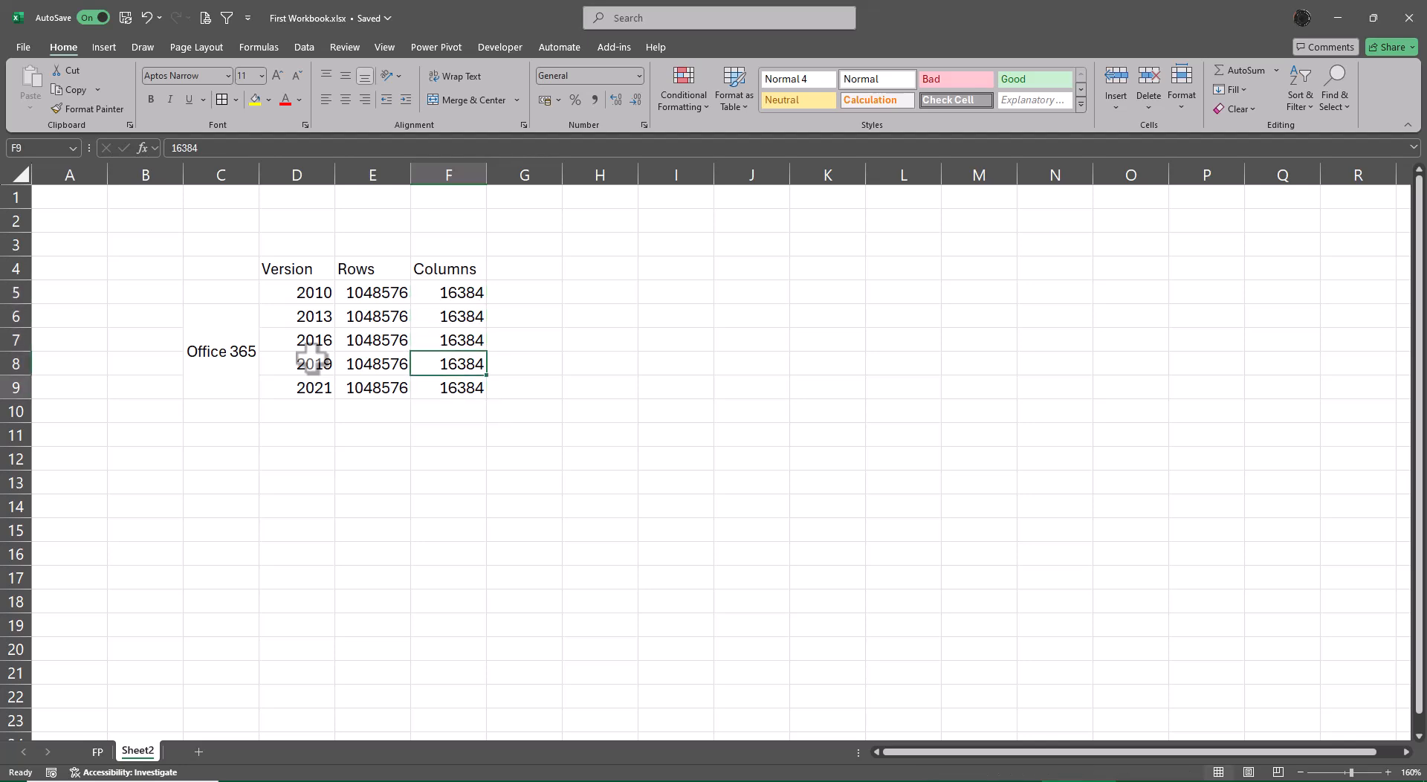
text(Jump)
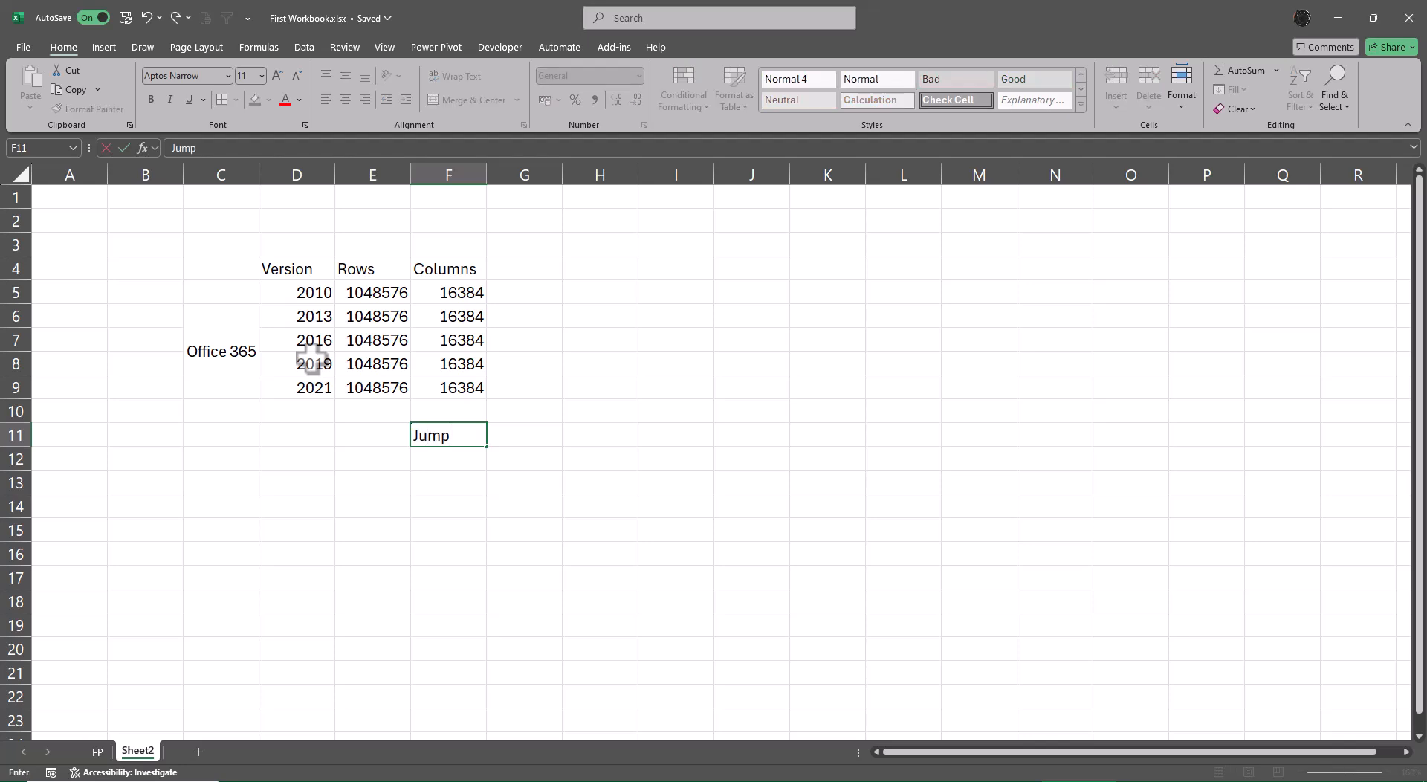
key(Return)
Label the jump list with Last and Column in E12:F12, and Last and Row in E13:F13.
key(Left)
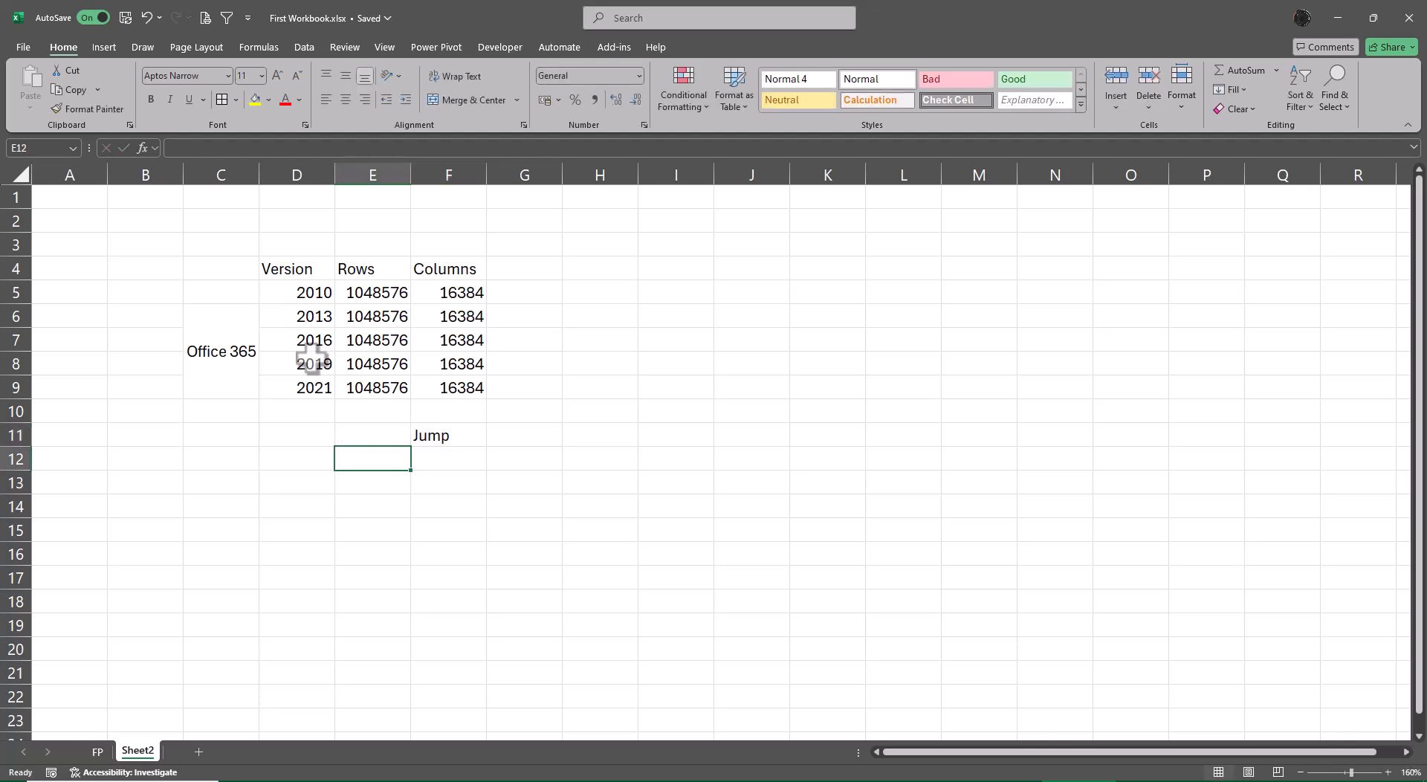
text(Last)
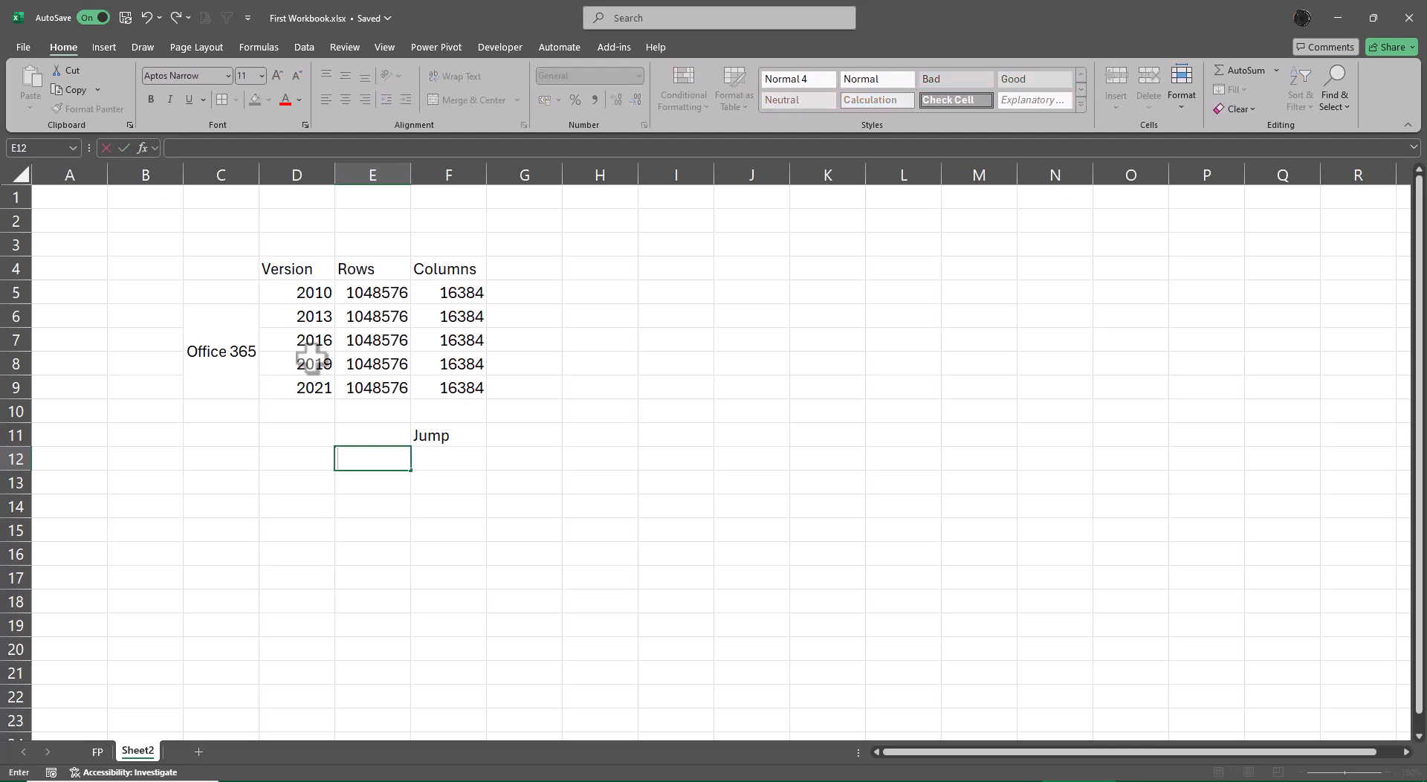
key(Tab)
text(Column)
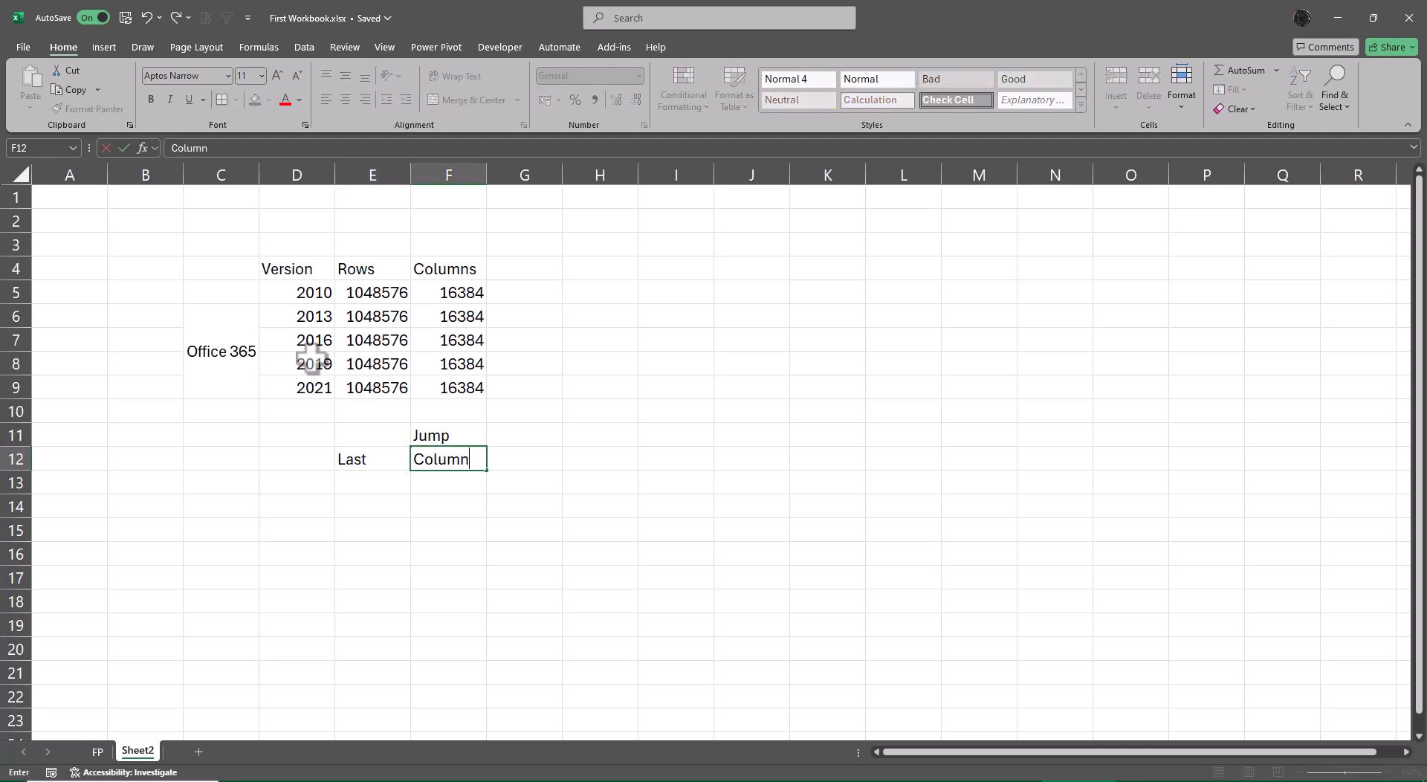
key(Return)
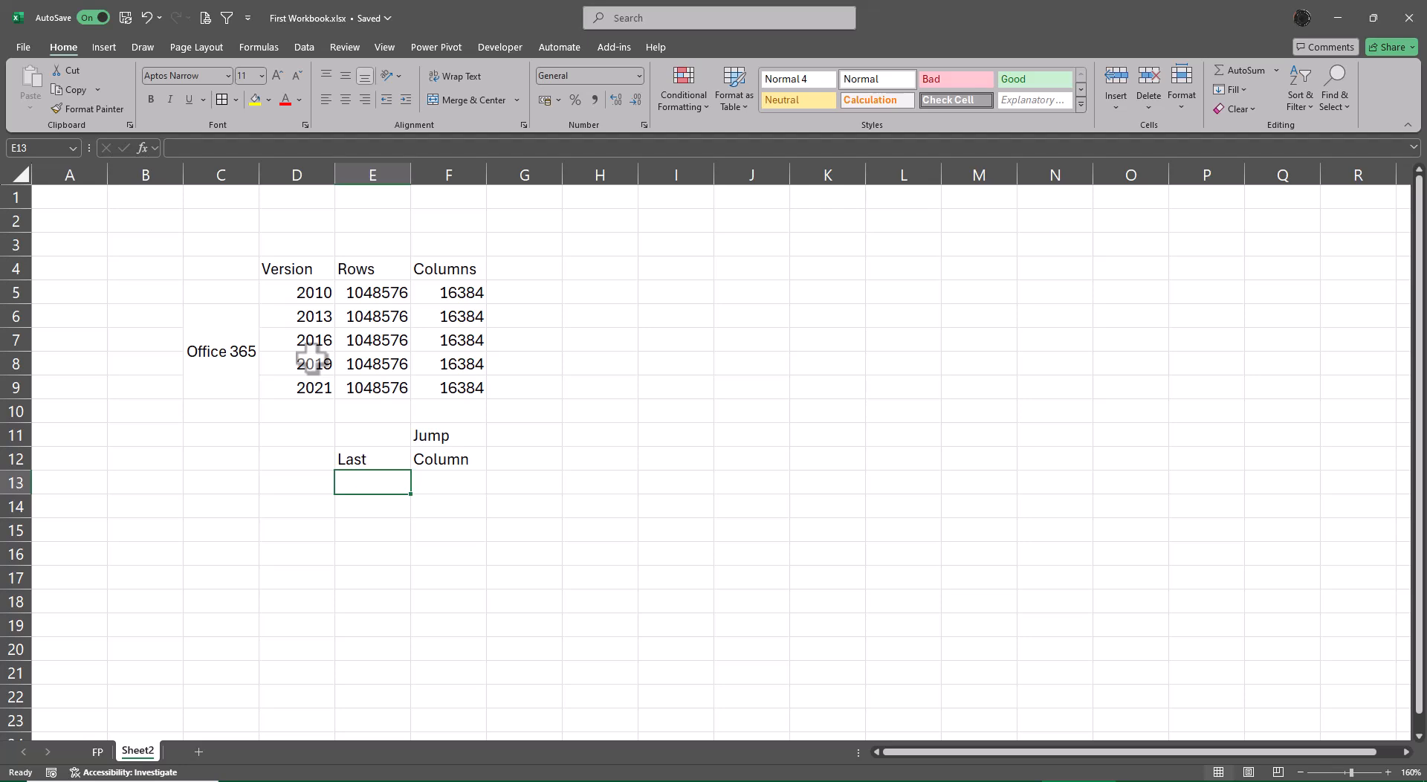
text(Last)
key(Tab)
text(Row)
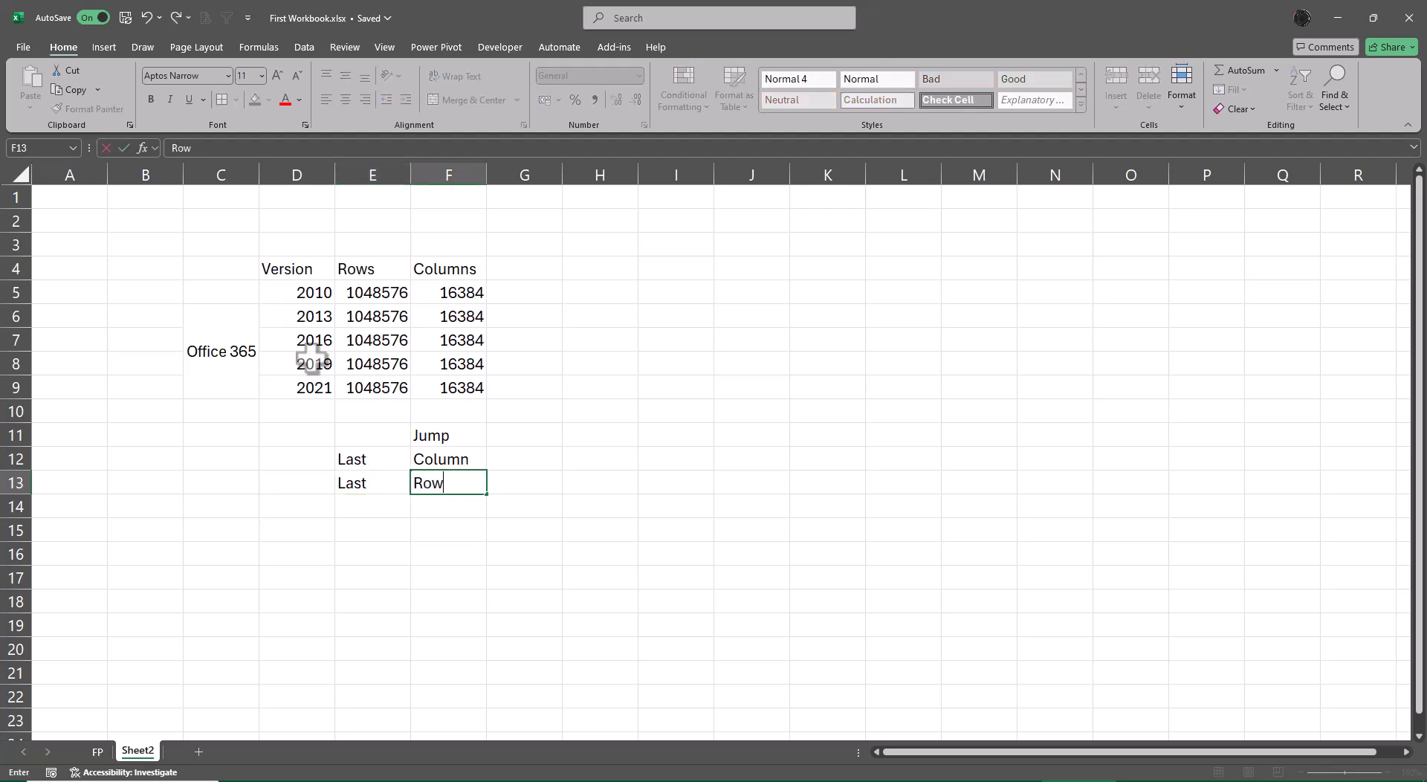
key(Return)
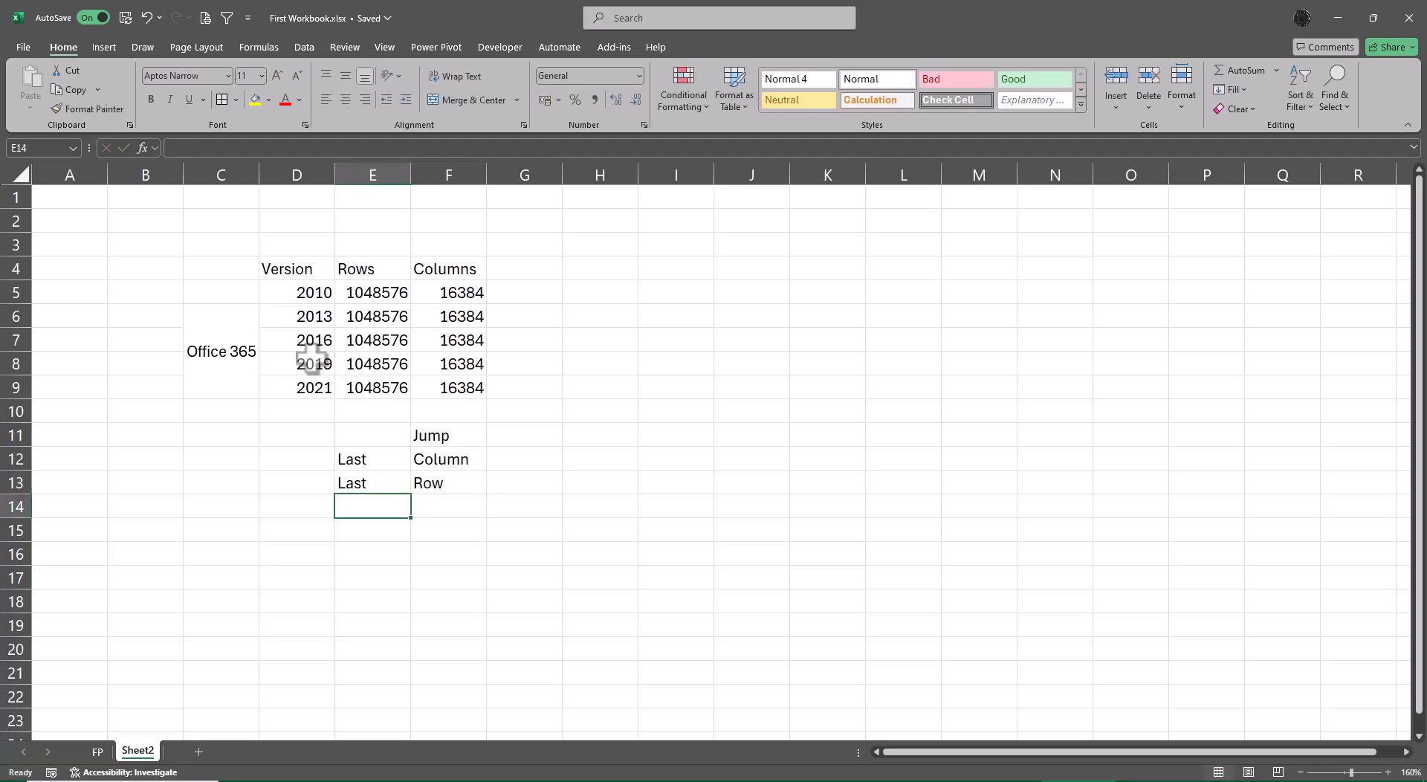
Enter "Ctrl Arrow Down" in G13 as the shortcut for the last row.
key(Up)
key(Right)
key(Right)
text(C)
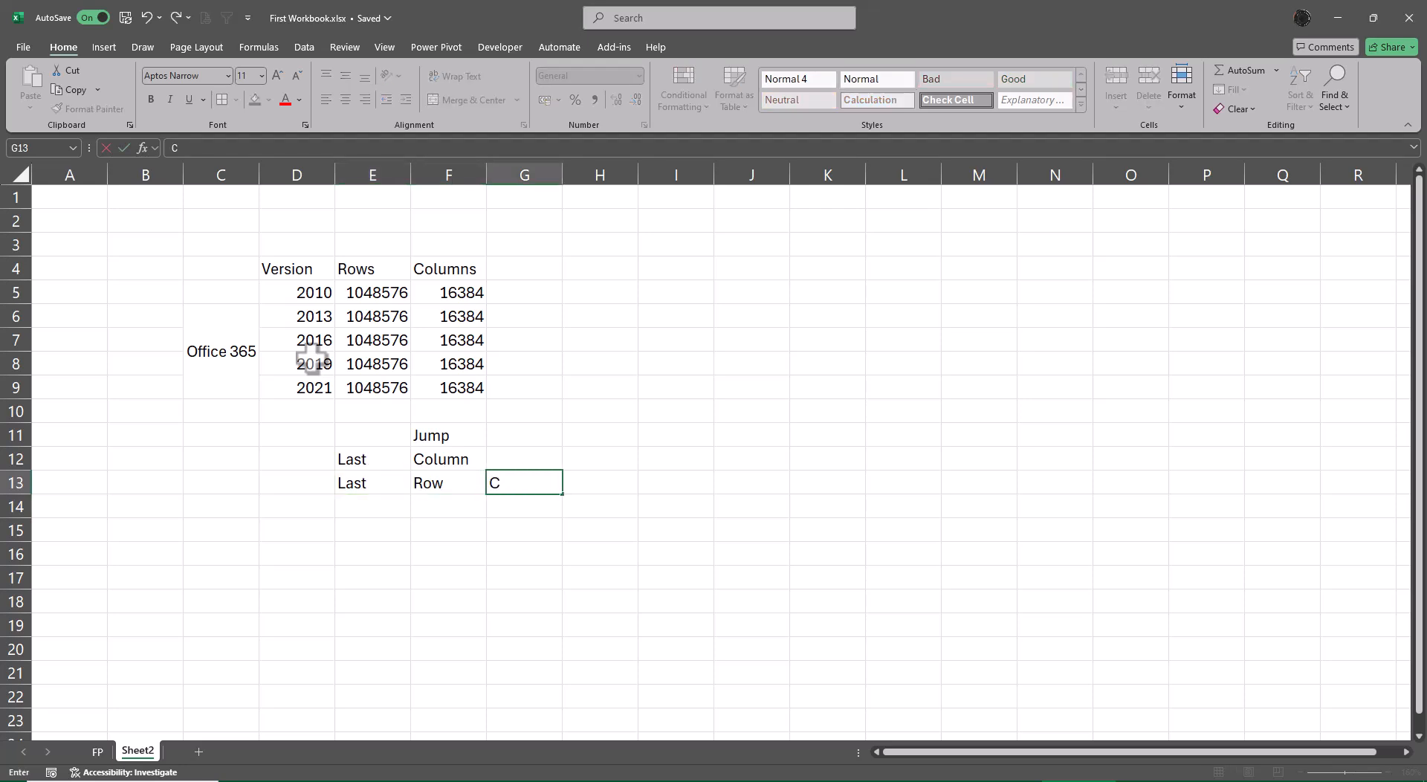
text(trl Arrow Down)
key(ctrl+Return)
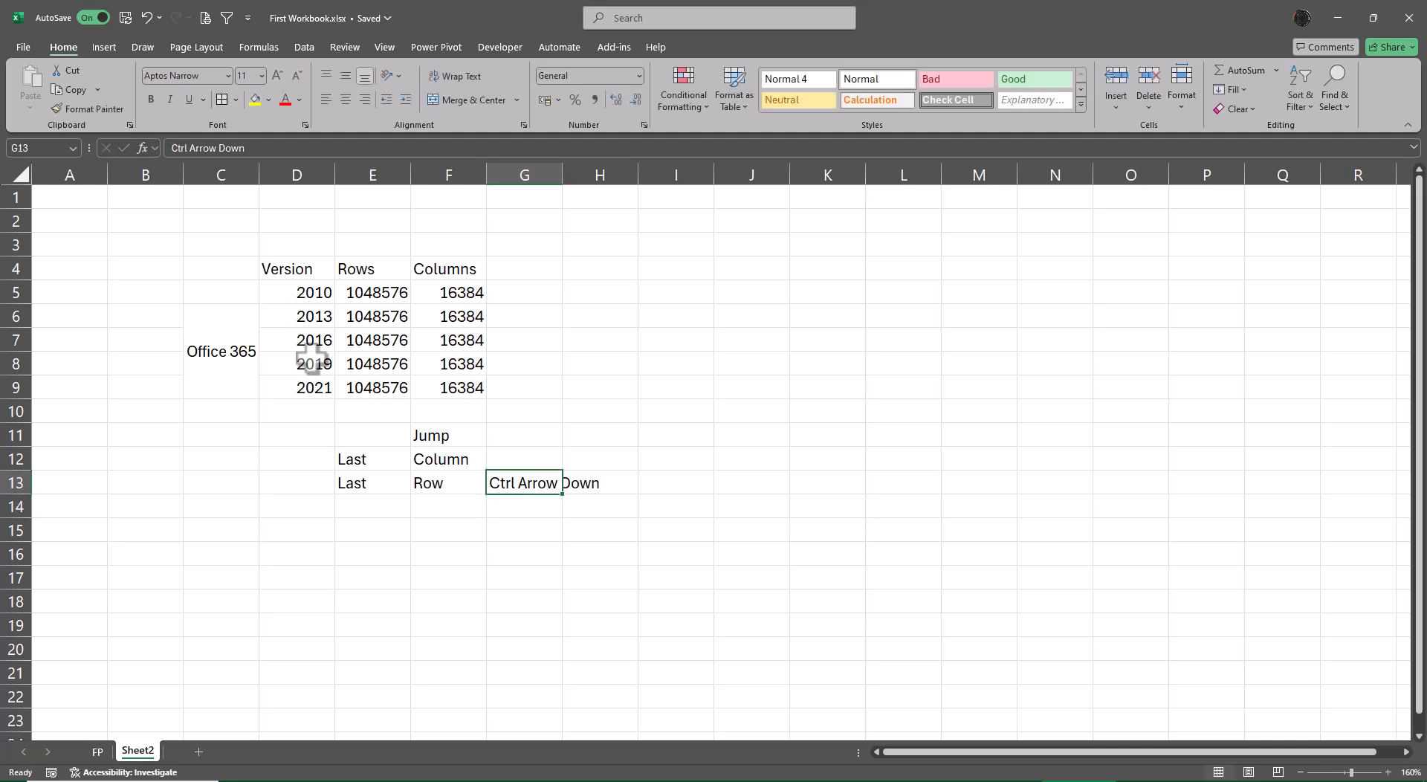
Copy the shortcut text from G13 into G12 and change it to "Ctrl Arrow Right".
key(ctrl+c)
key(Up)
key(ctrl+v)
key(F2)
key(BackSpace)
key(BackSpace)
key(BackSpace)
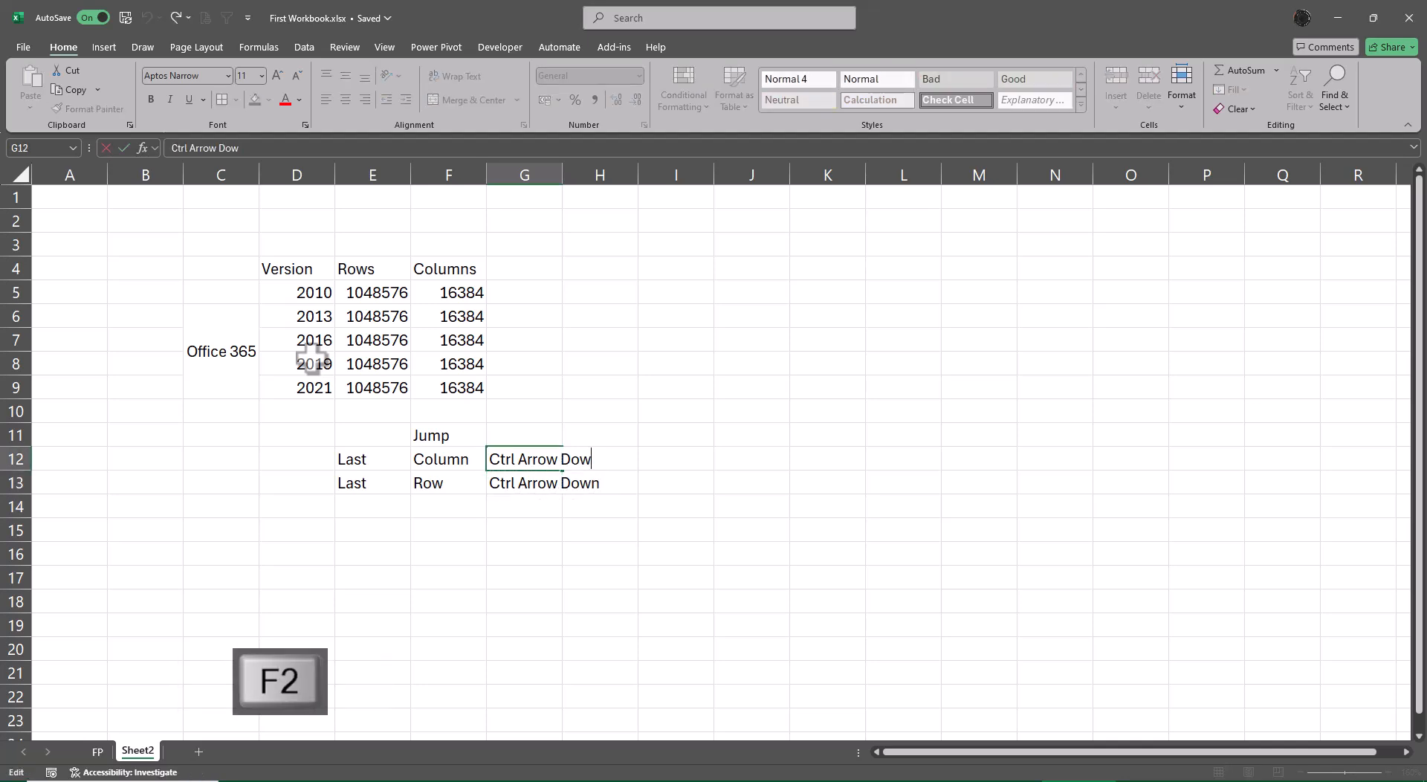
key(BackSpace)
text(Right)
key(ctrl+Return)
key(Down)
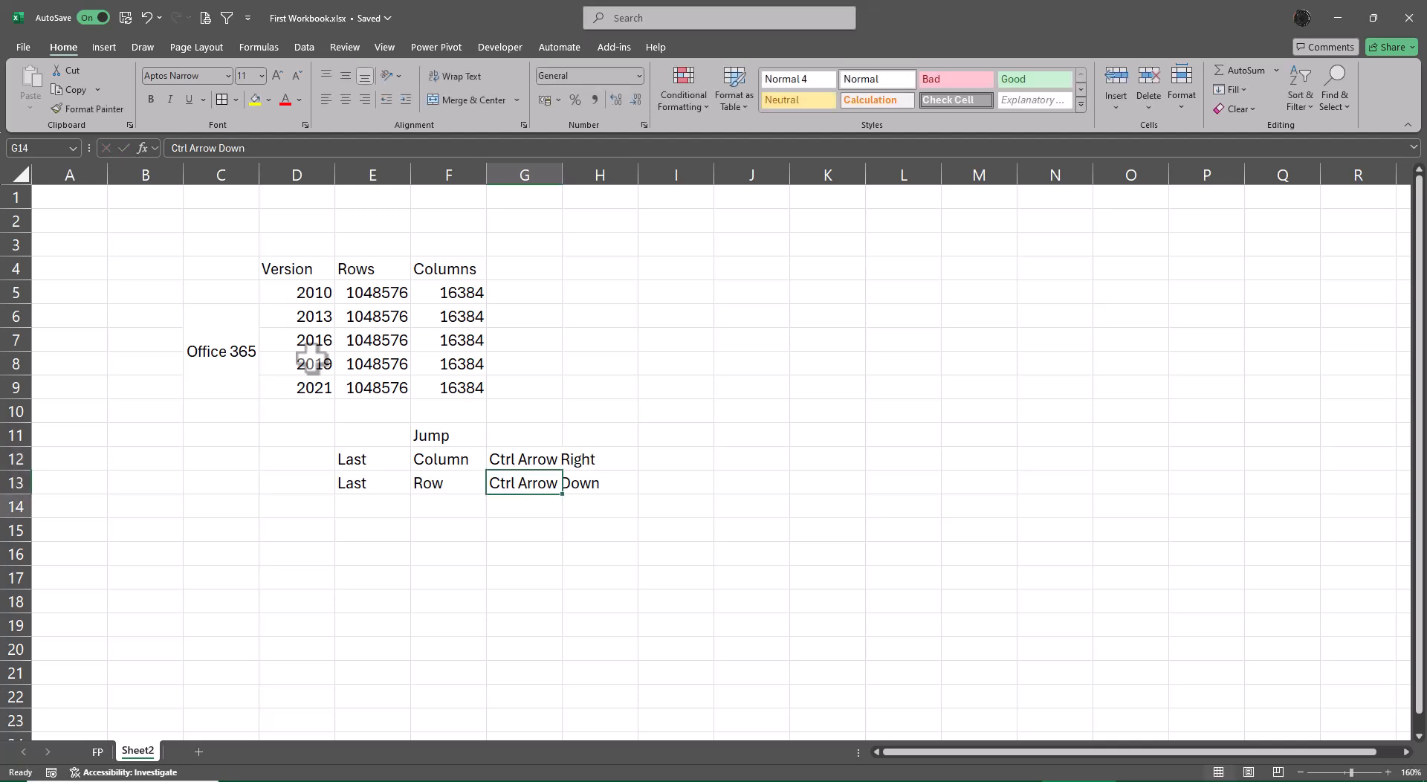
key(Down)
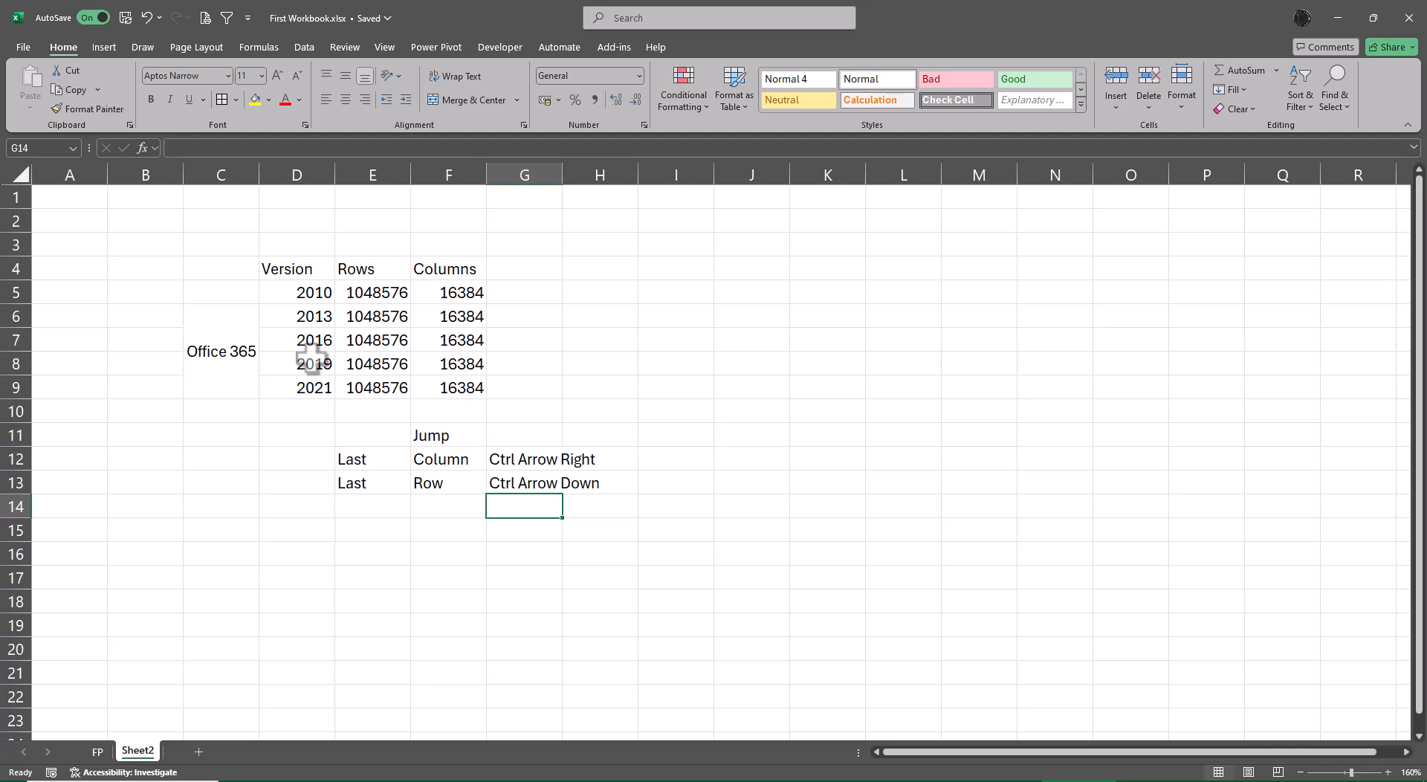
Jump from G13 to the sheet's last row and back to G13.
key(Up)
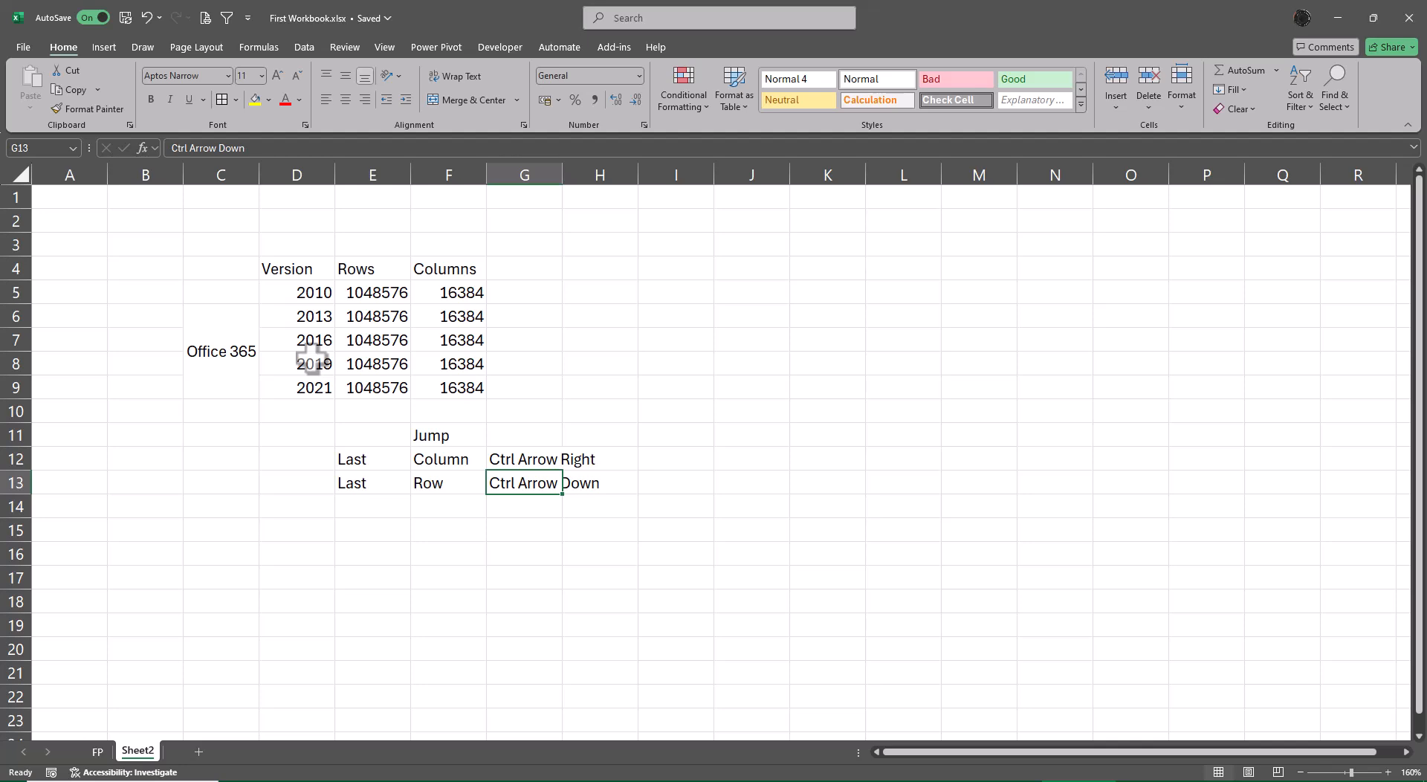
key(ctrl+Down)
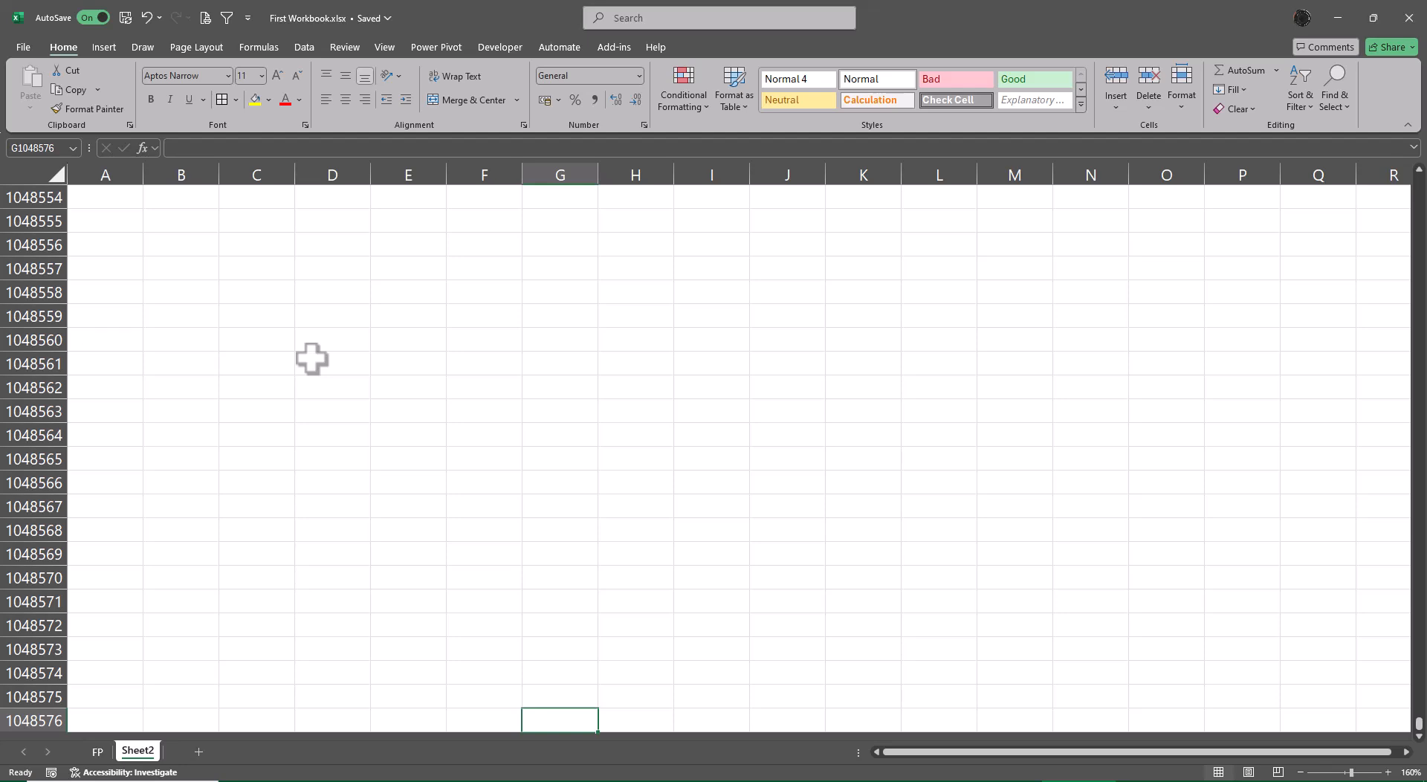
key(ctrl+Up)
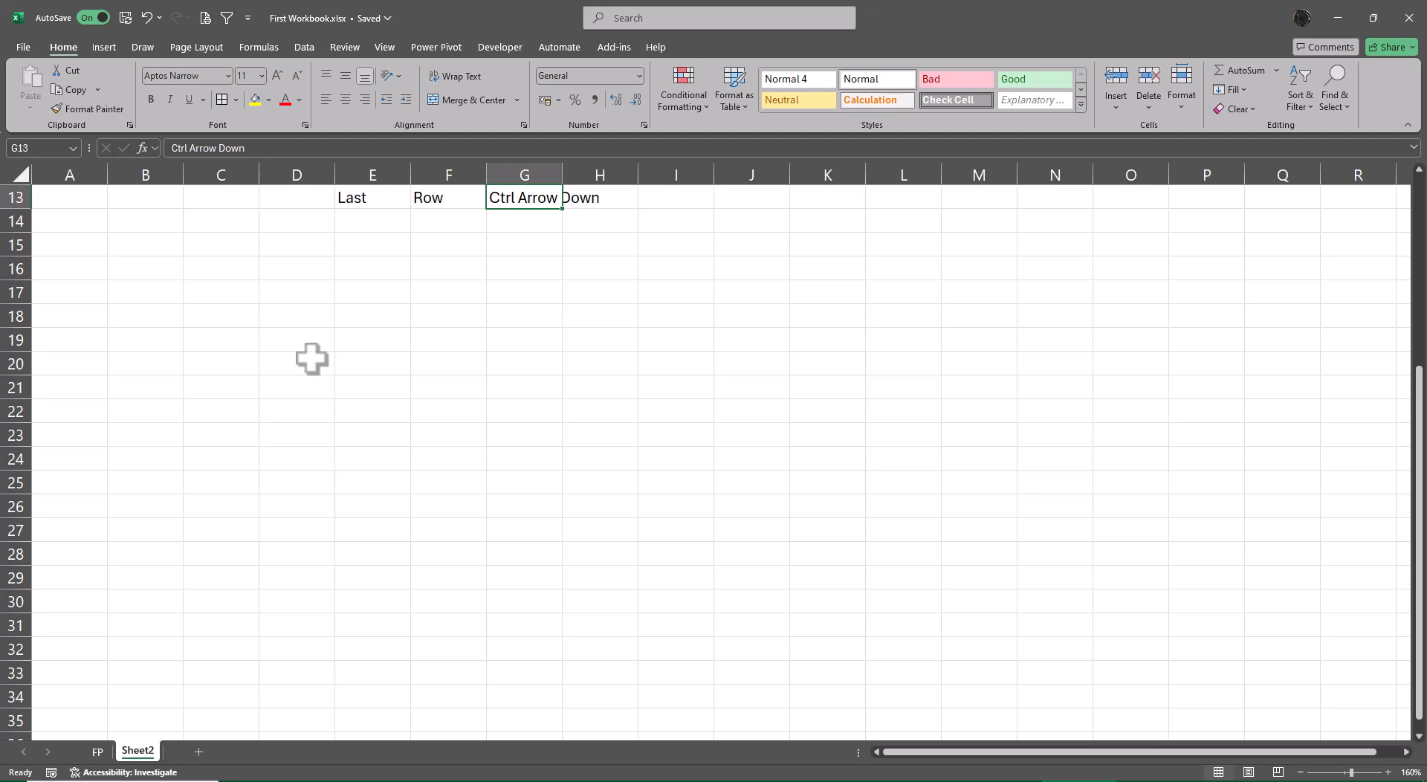
Jump from G12 to the sheet's last column, then return along row 12 and up to A1.
key(Up)
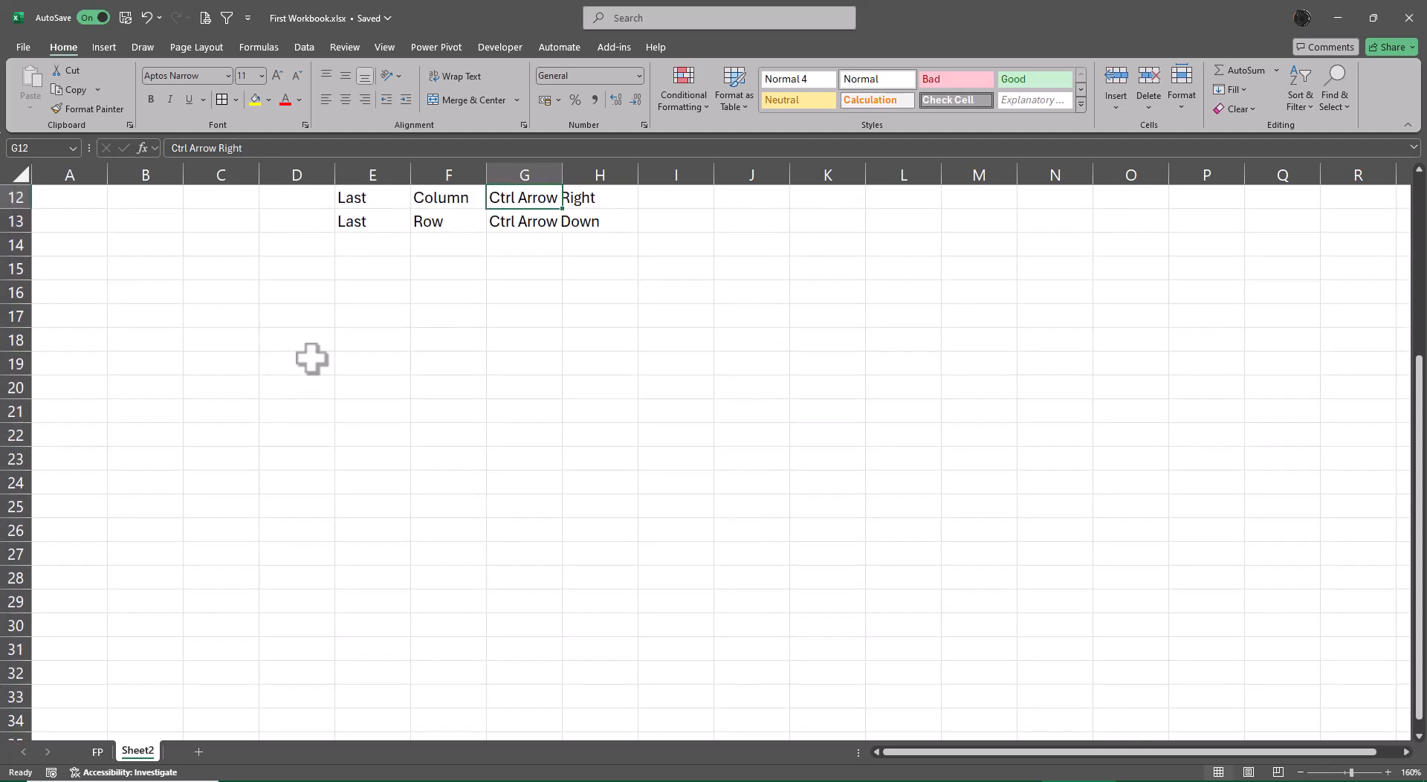
key(ctrl+Right)
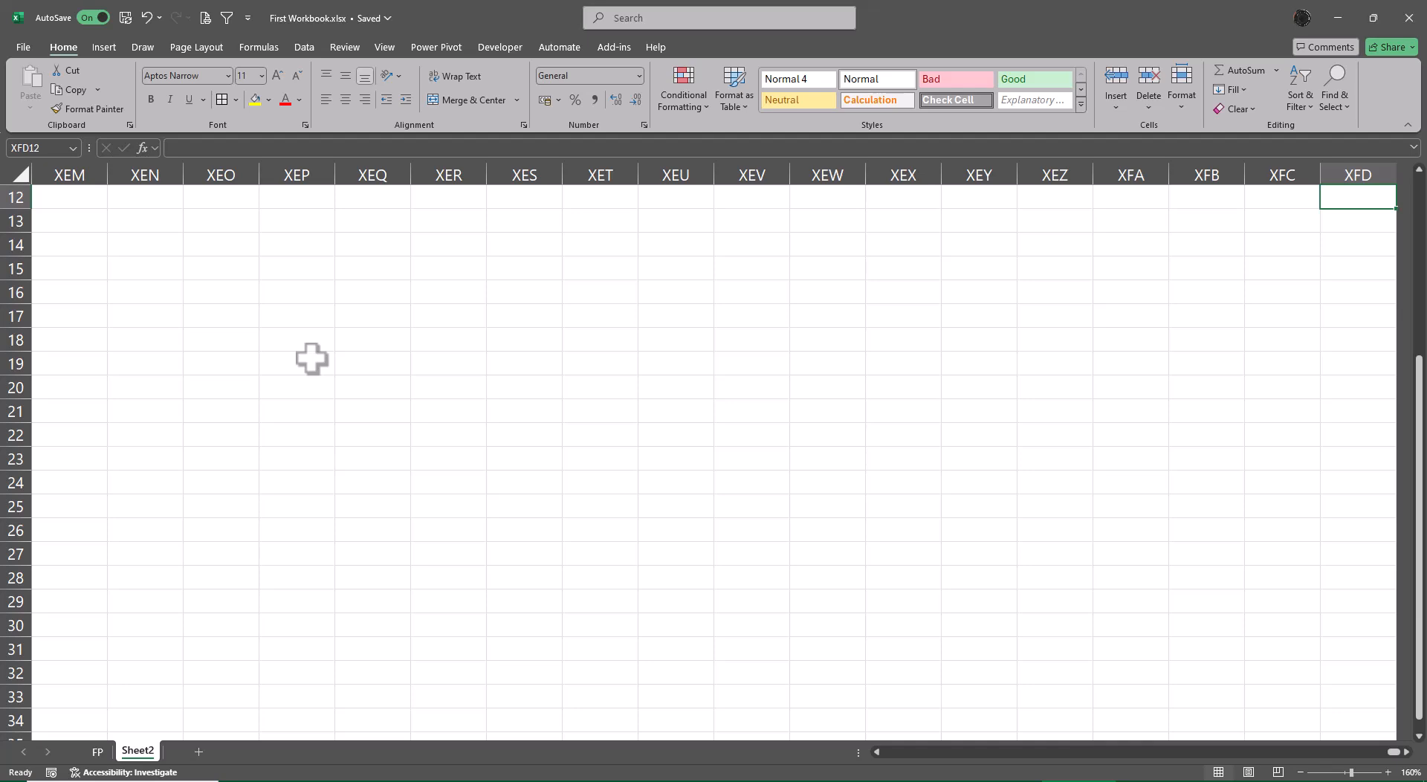
key(ctrl+Left)
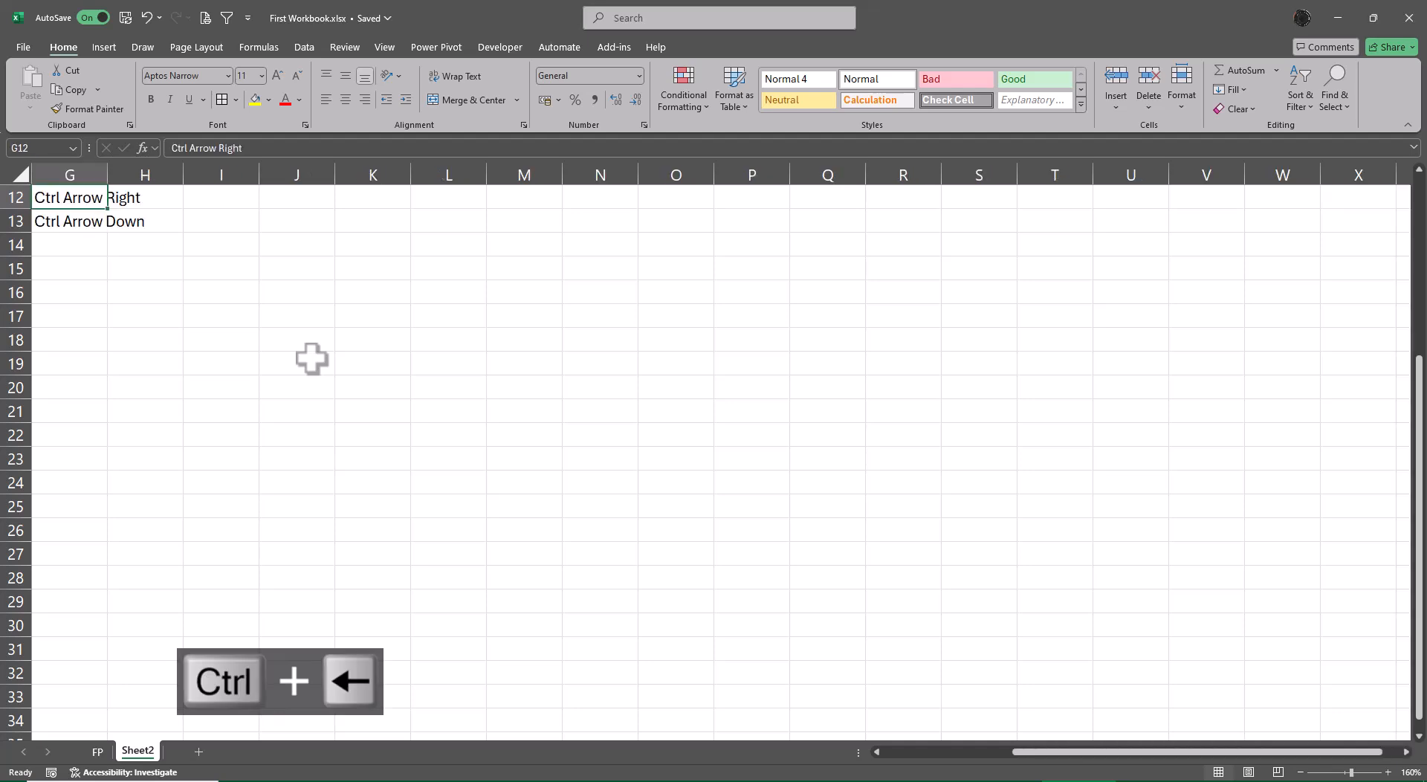
key(ctrl+Left)
key(ctrl+Left)
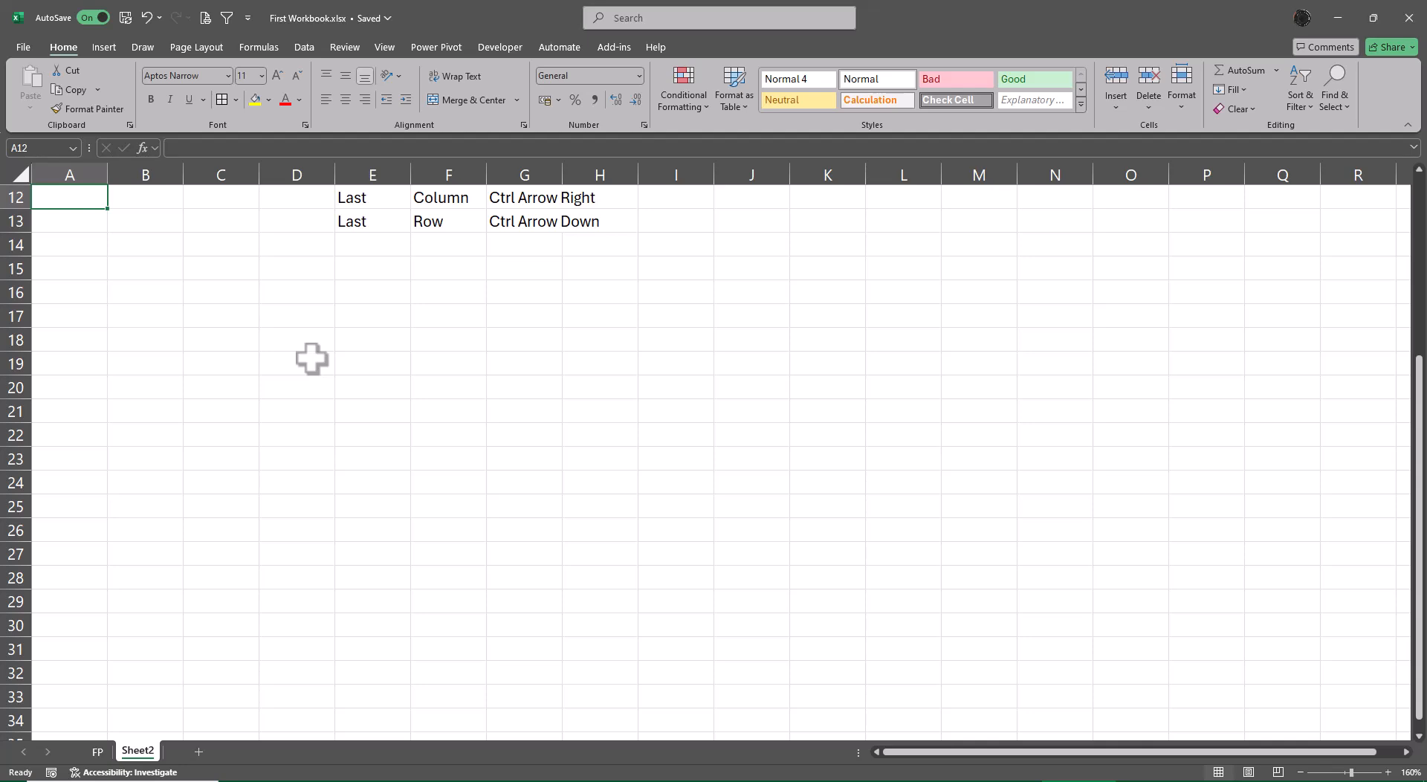
key(ctrl+Up)
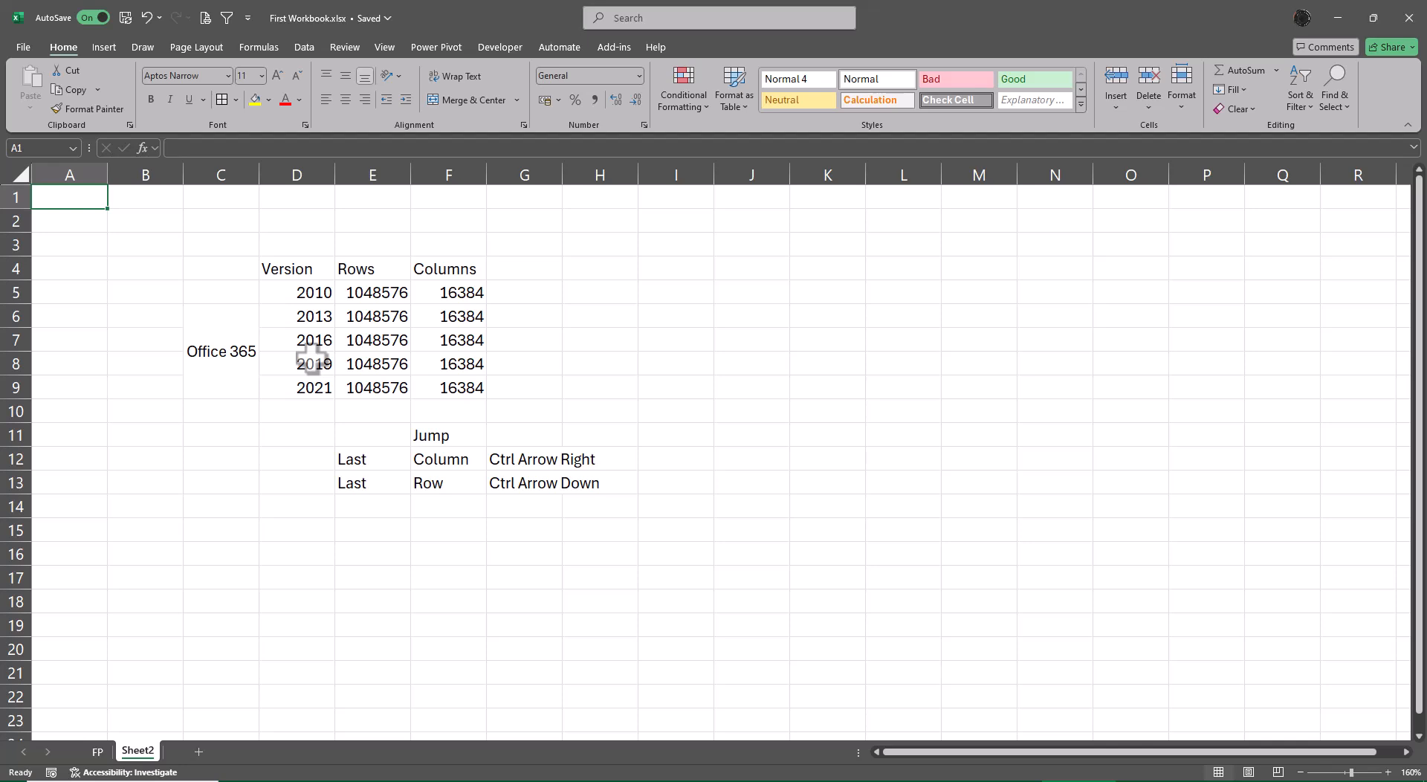
Enter the heading "Excel Option" in J5.
click(734, 290)
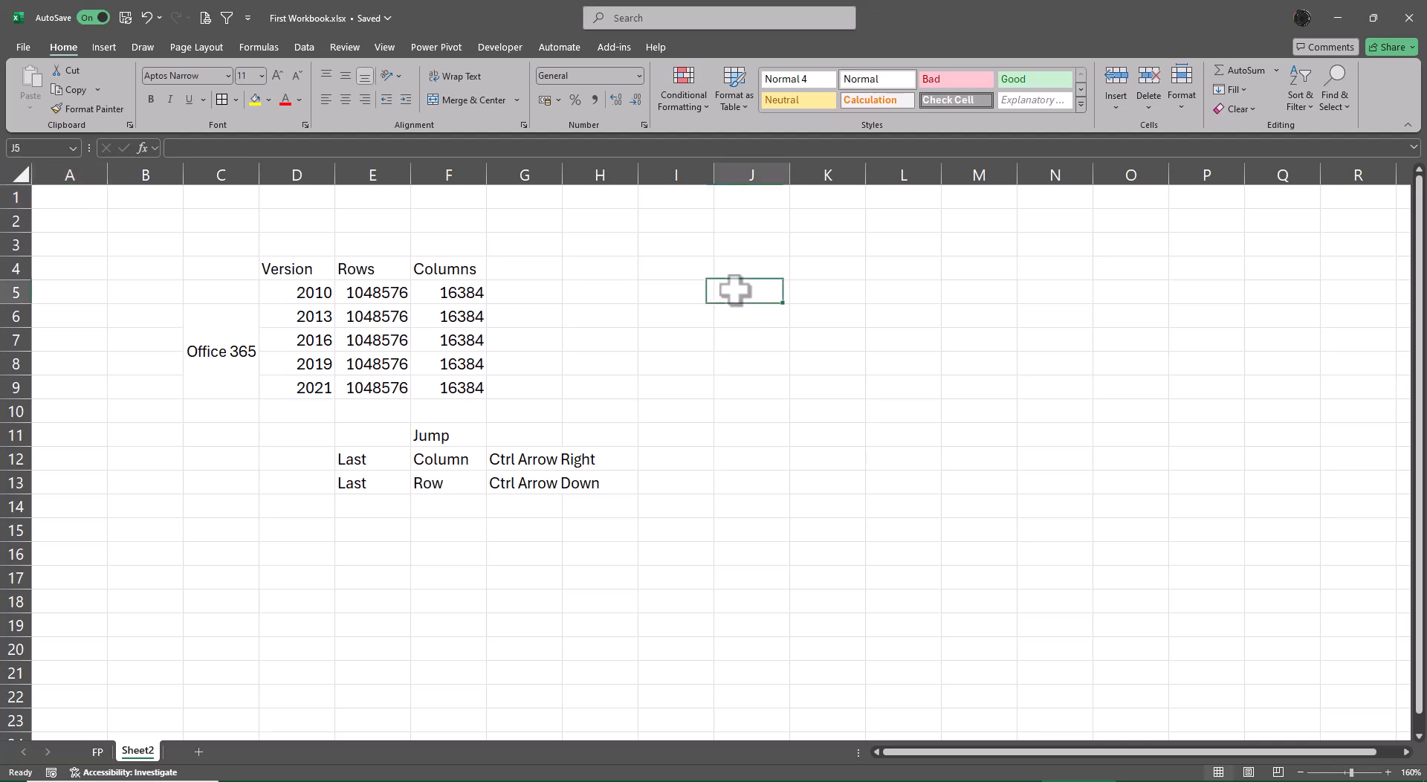
text(Excel)
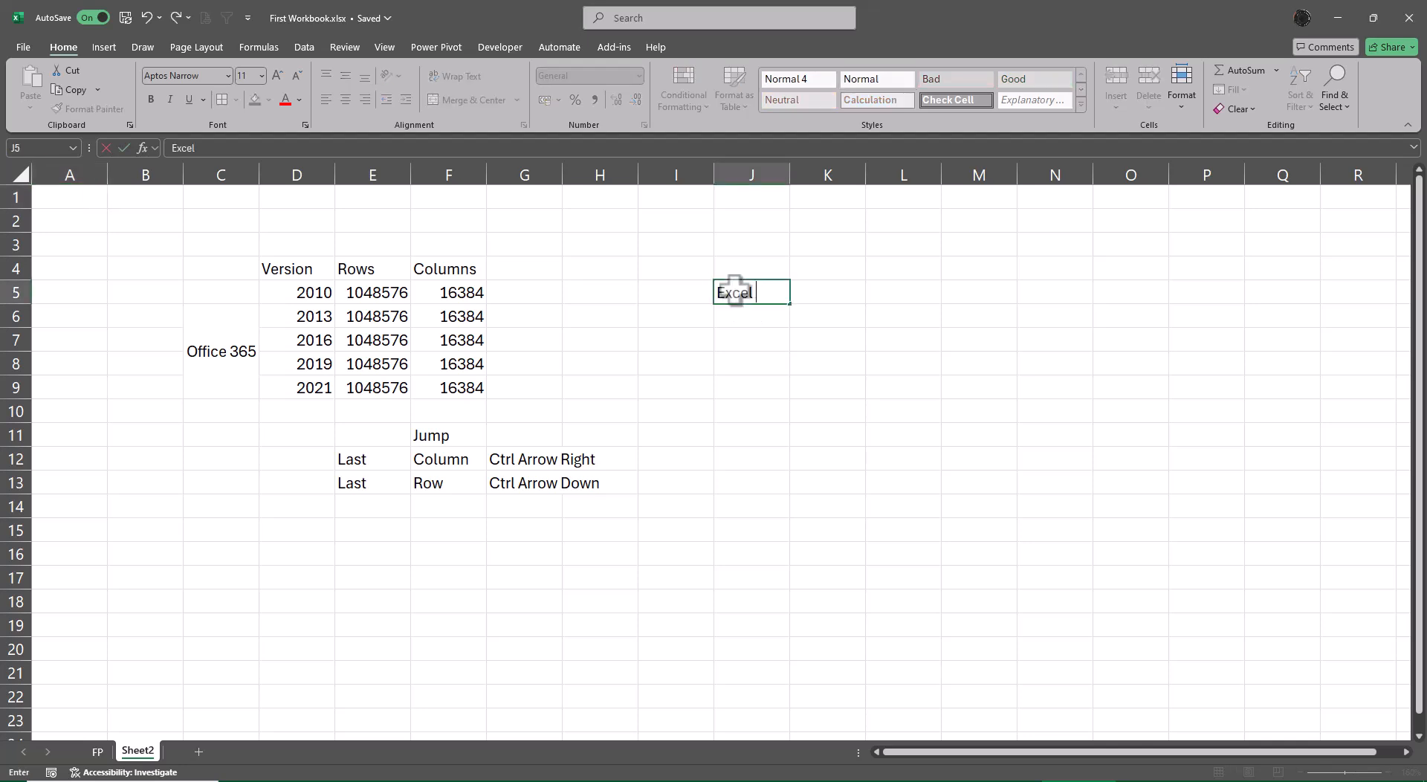
text( Option)
key(Return)
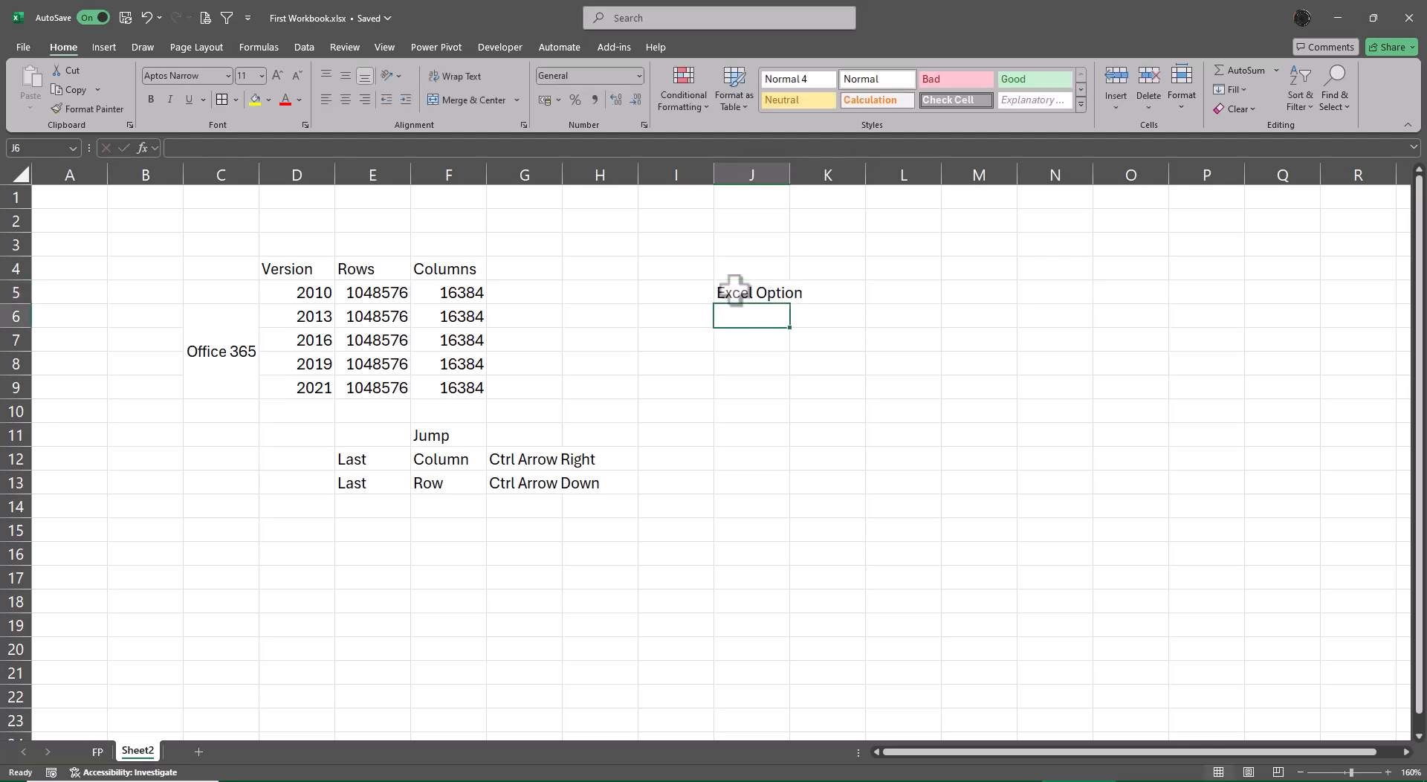
Enable the R1C1 reference style in the Excel formula options so column headers use numbers.
click(25, 49)
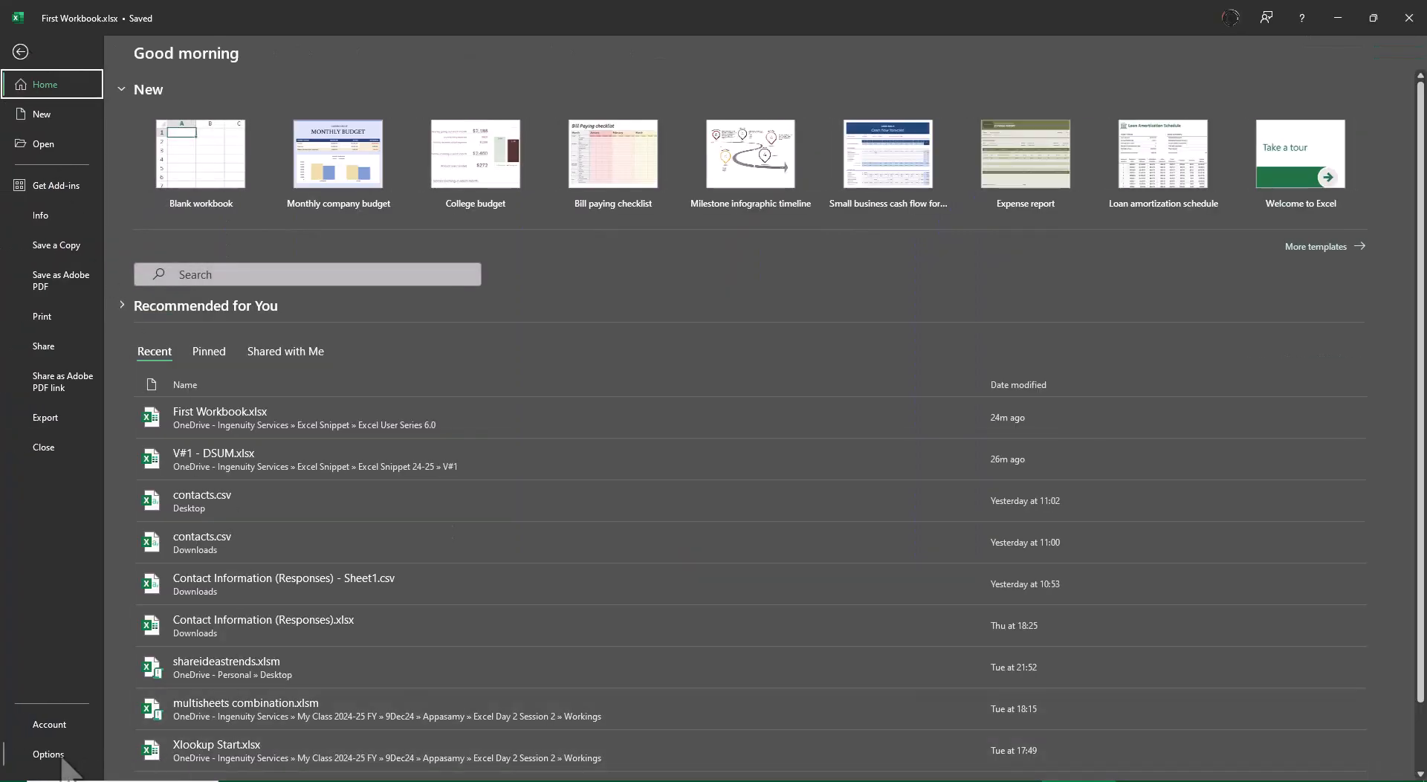
click(52, 753)
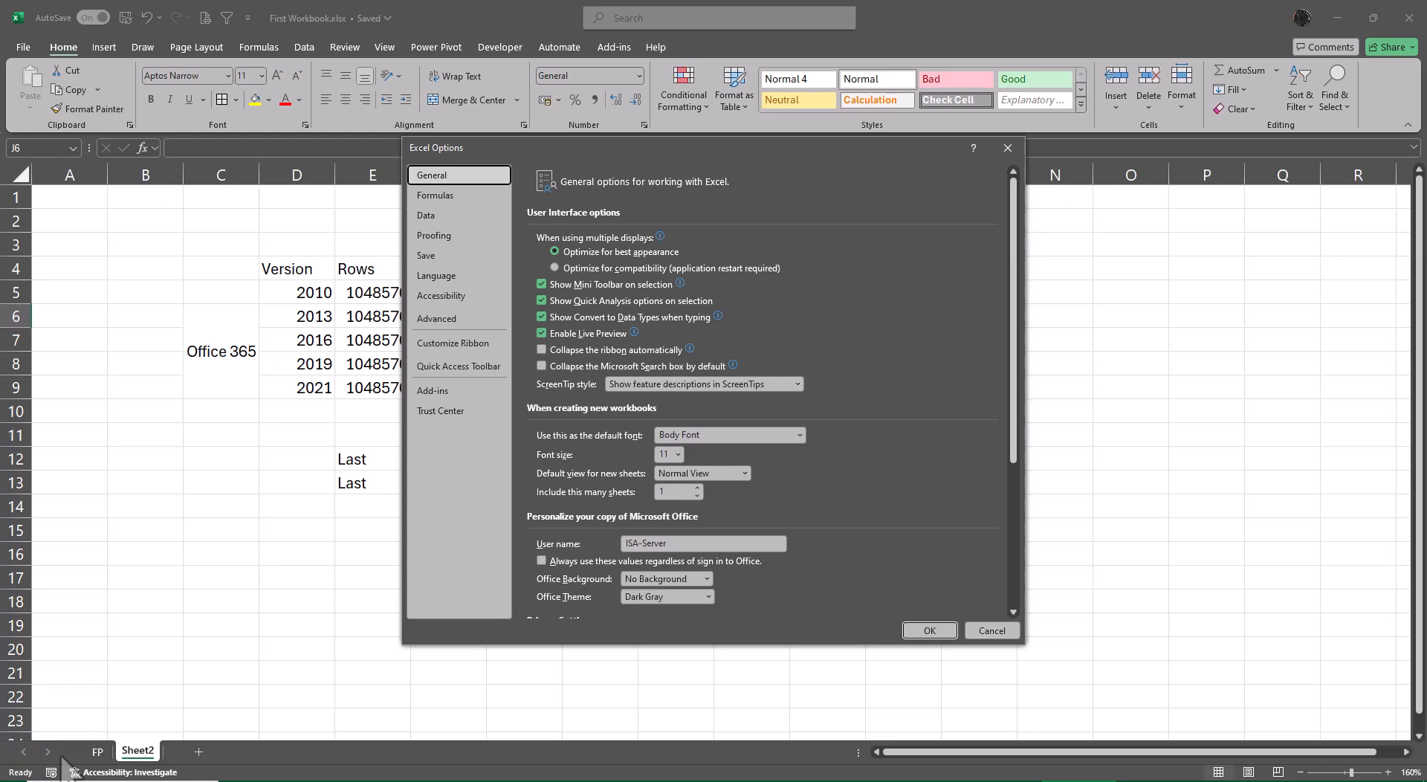
click(446, 196)
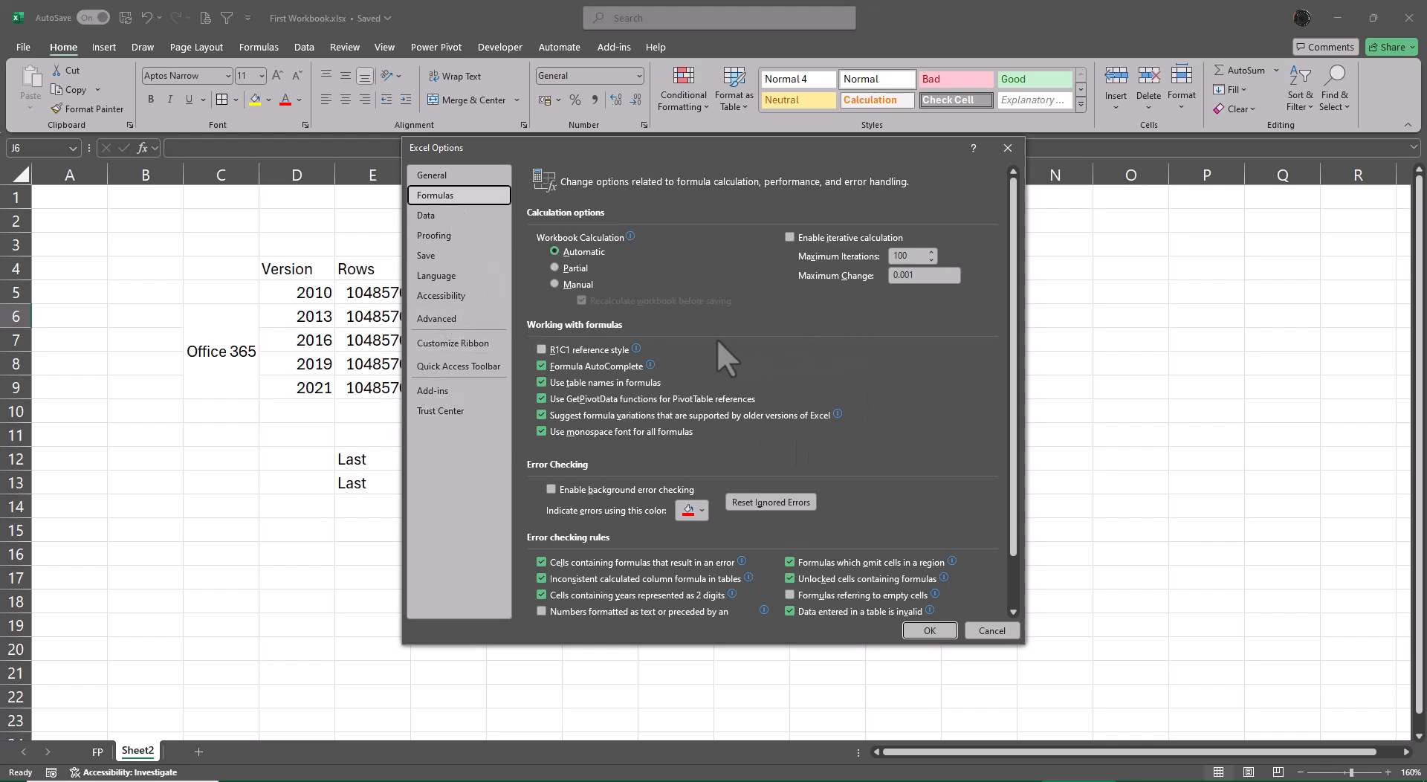
mouse_move(592, 348)
mouse_move(637, 353)
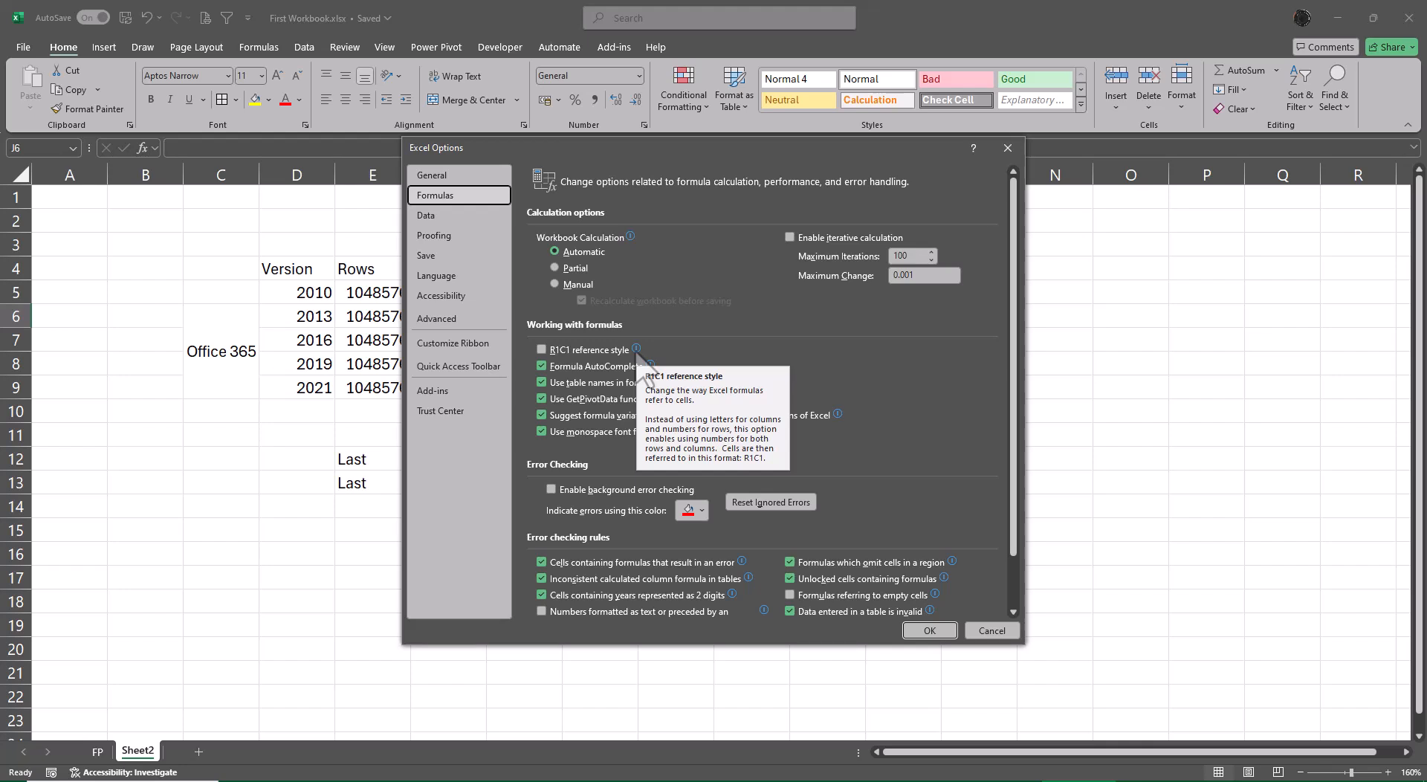
click(541, 350)
click(929, 630)
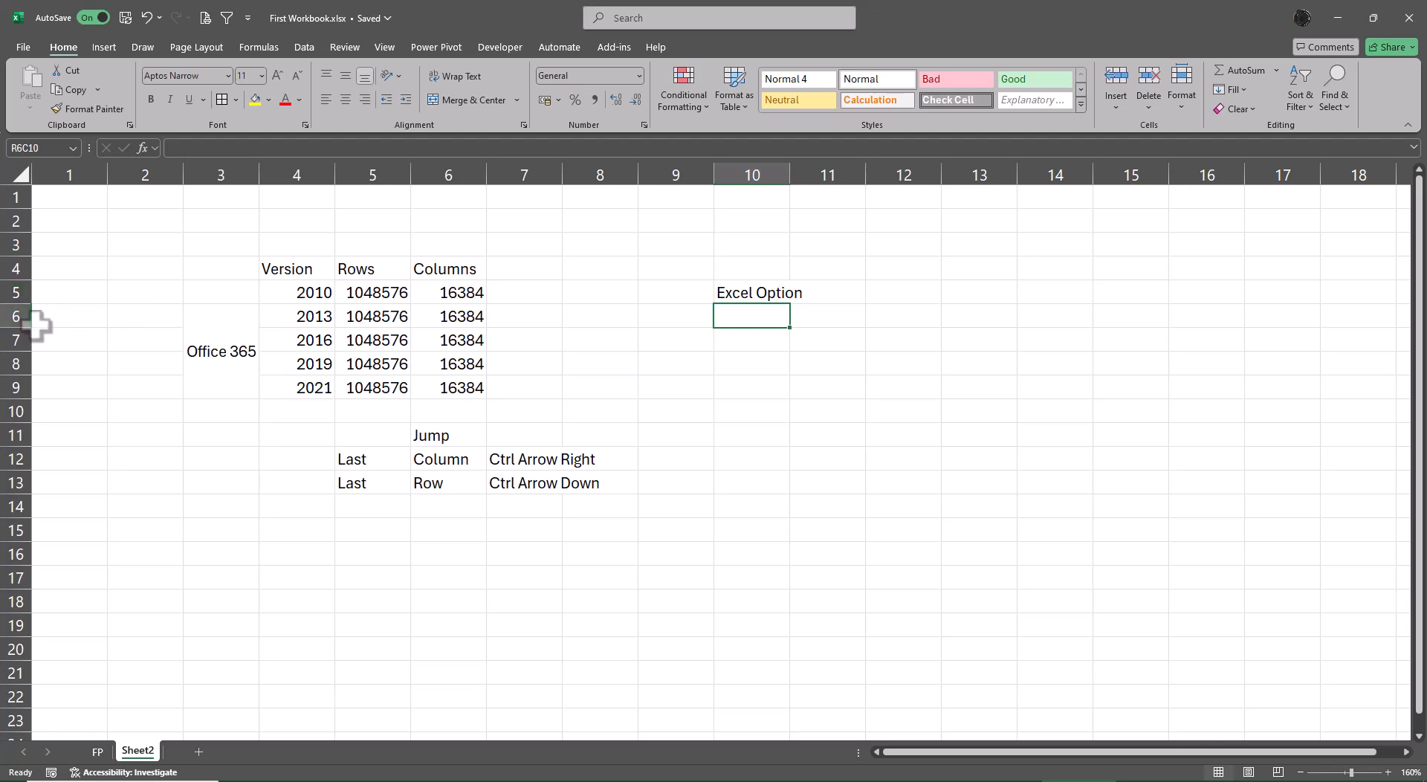
Disable the R1C1 reference style in the formula options to restore lettered column headers.
click(21, 47)
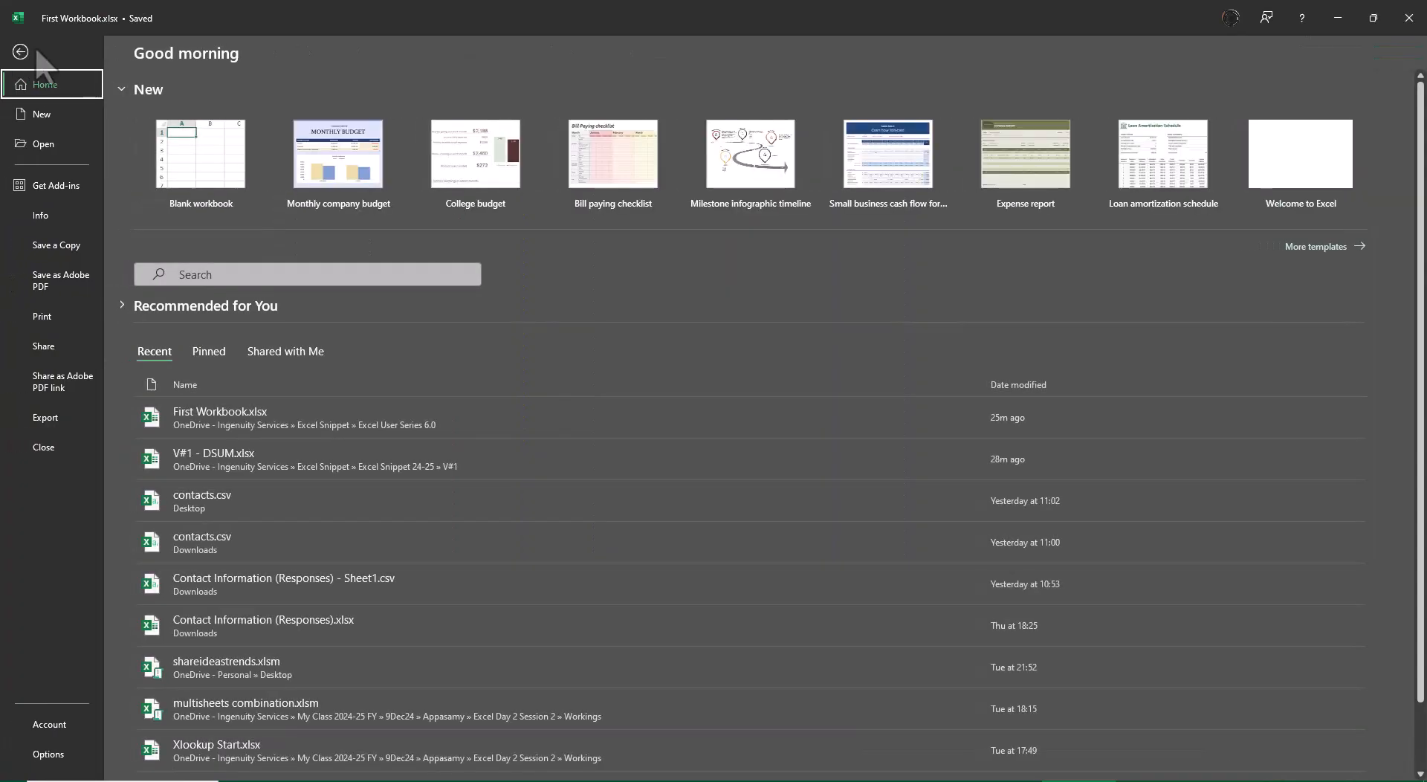
click(56, 750)
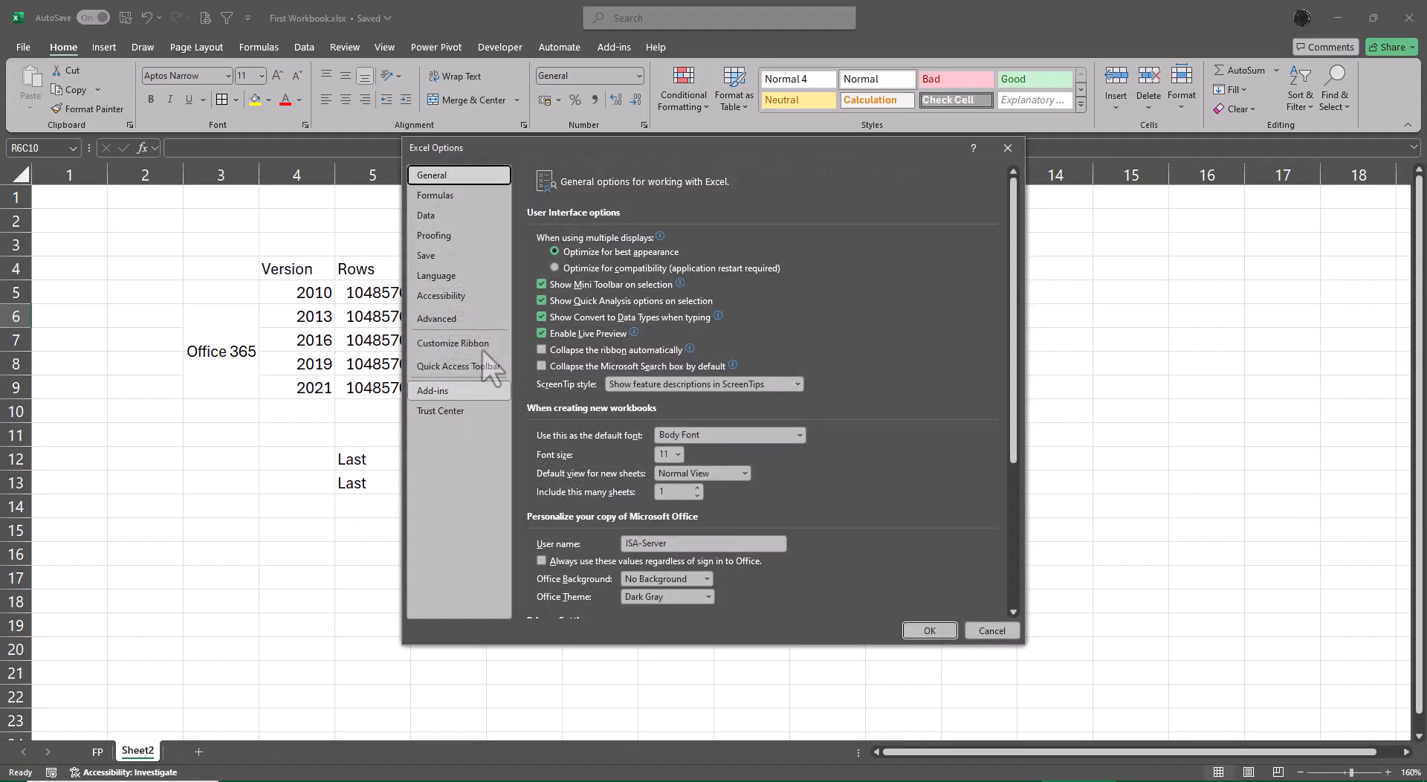
click(445, 196)
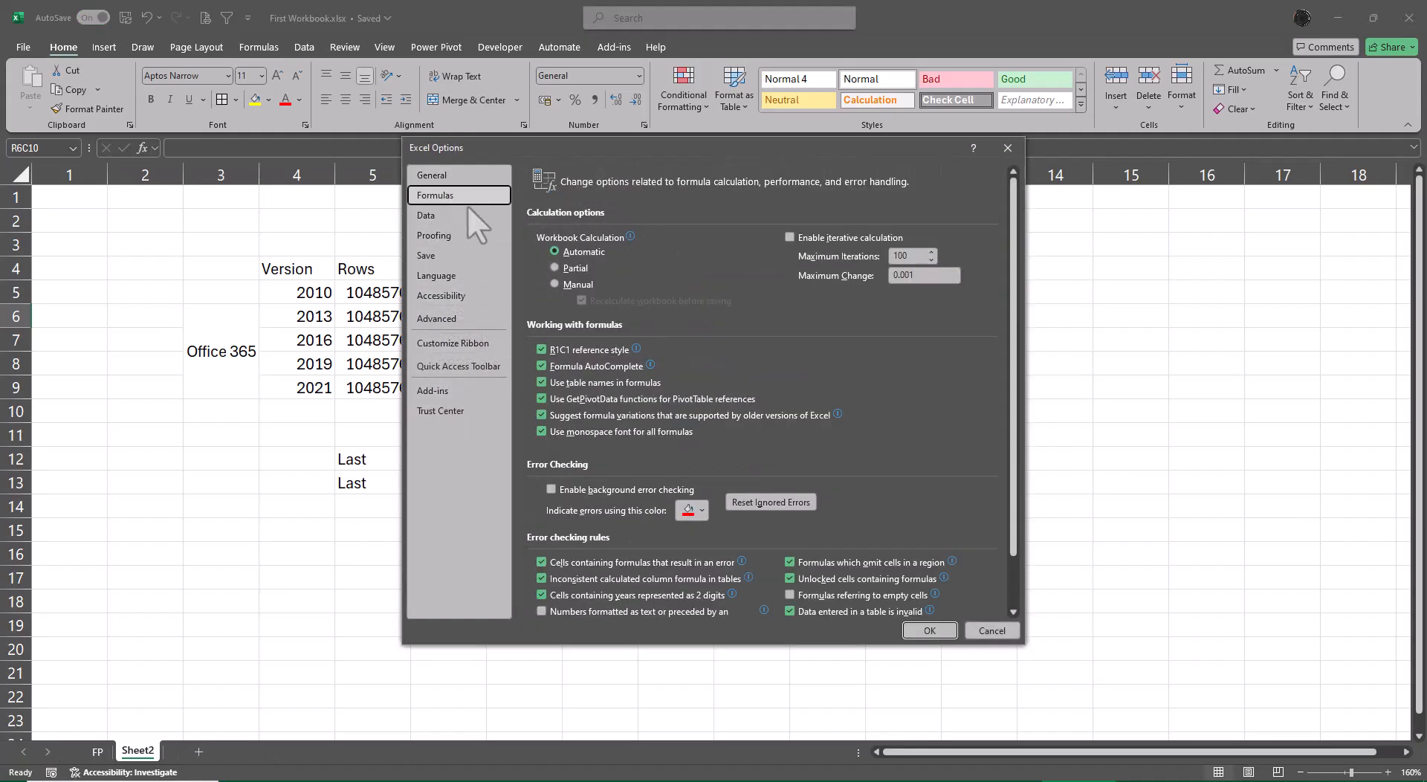
click(542, 350)
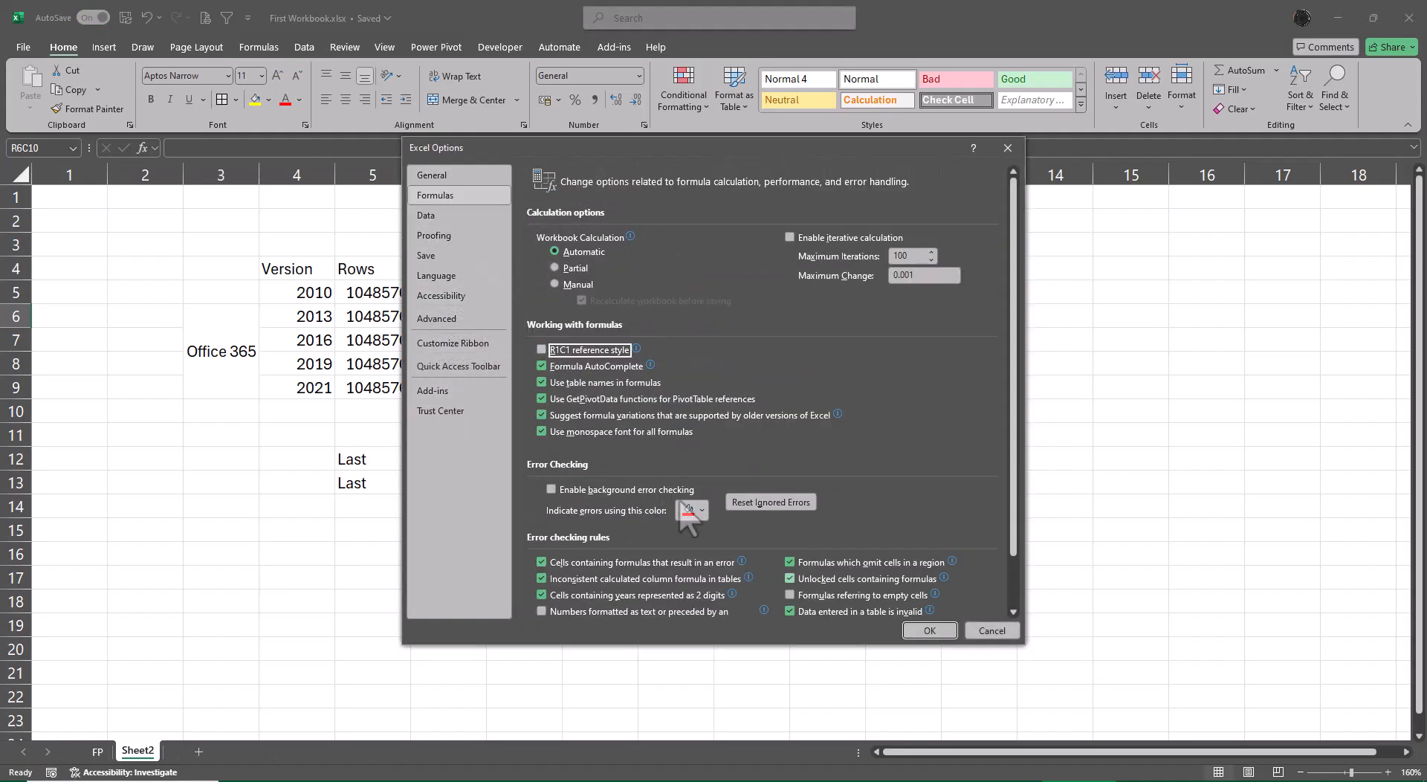
click(929, 630)
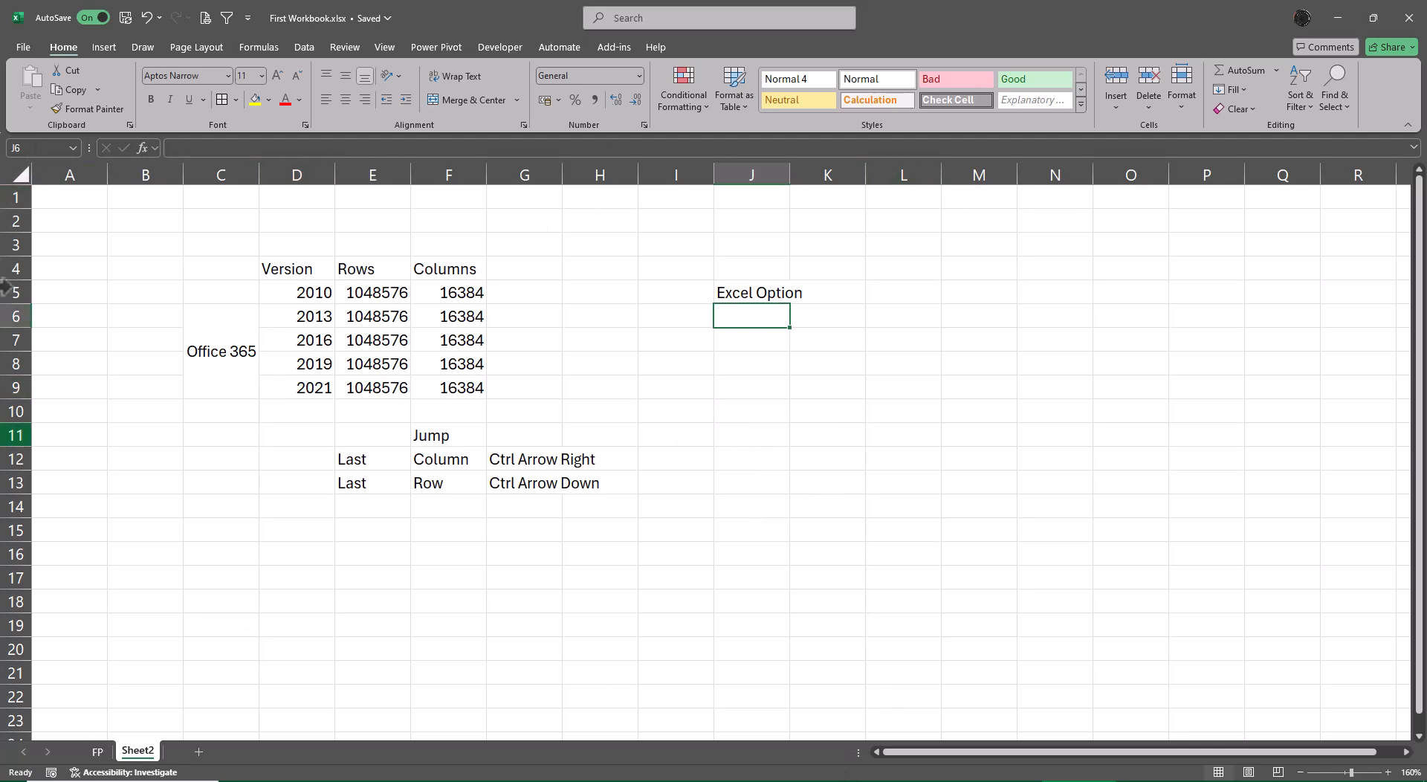
Look at the available Freeze Panes options with cell J9 selected, and dismiss them without choosing one.
click(730, 383)
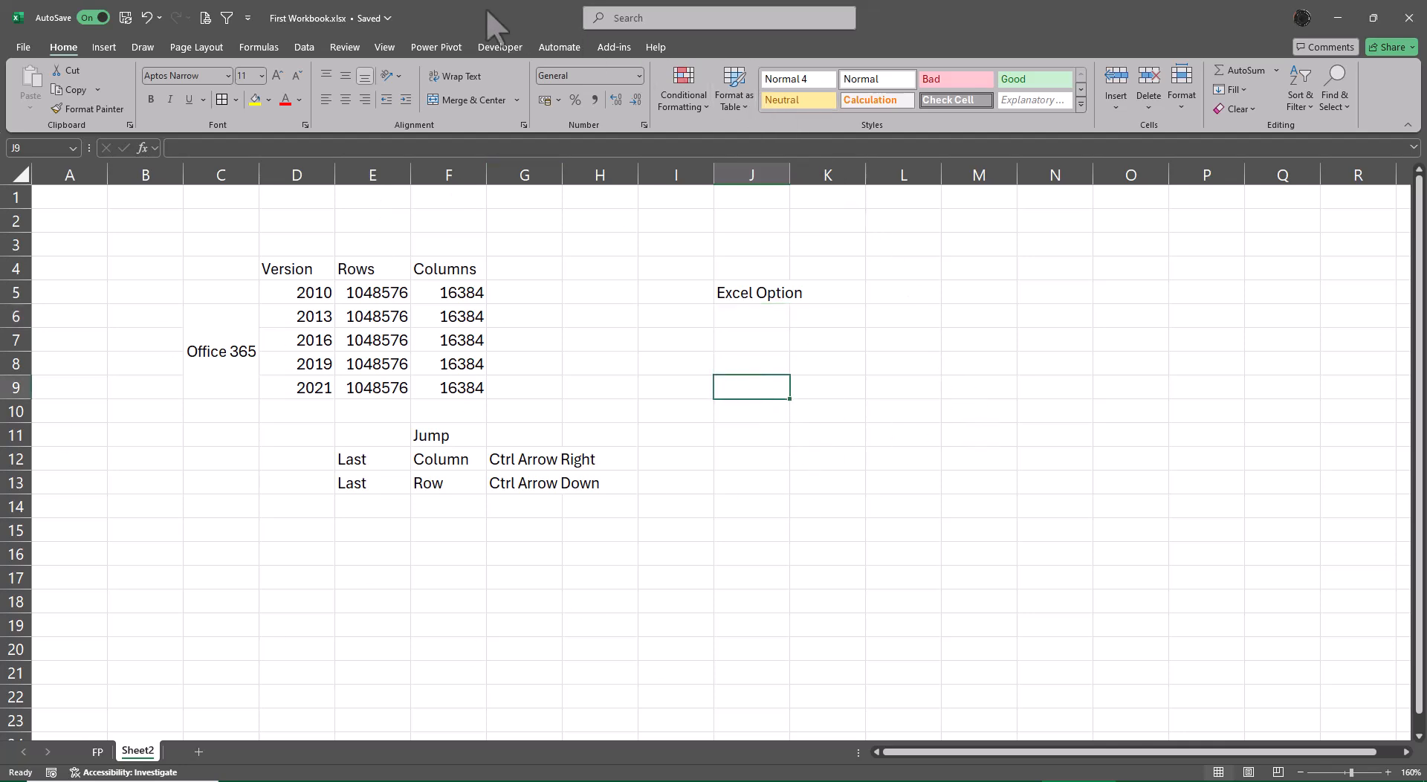
click(386, 47)
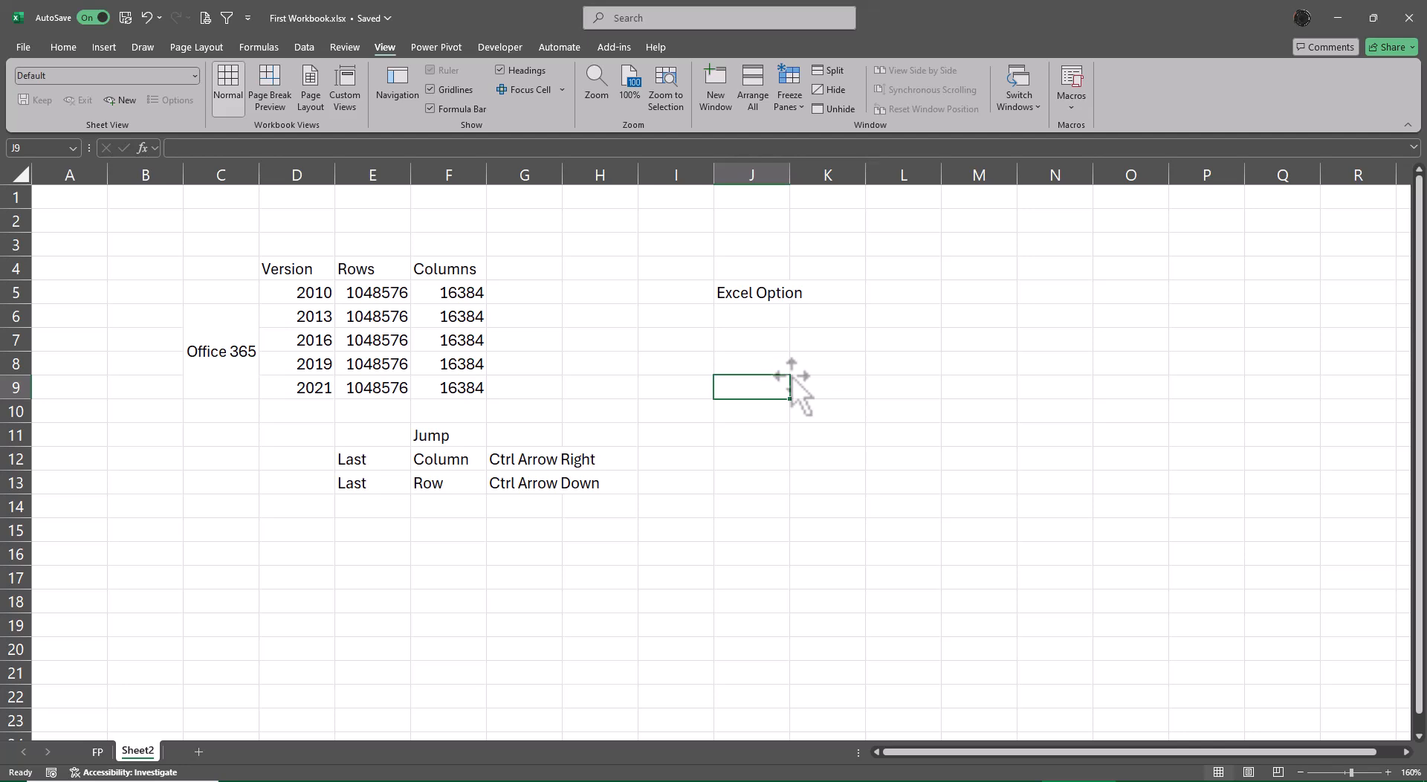
click(791, 105)
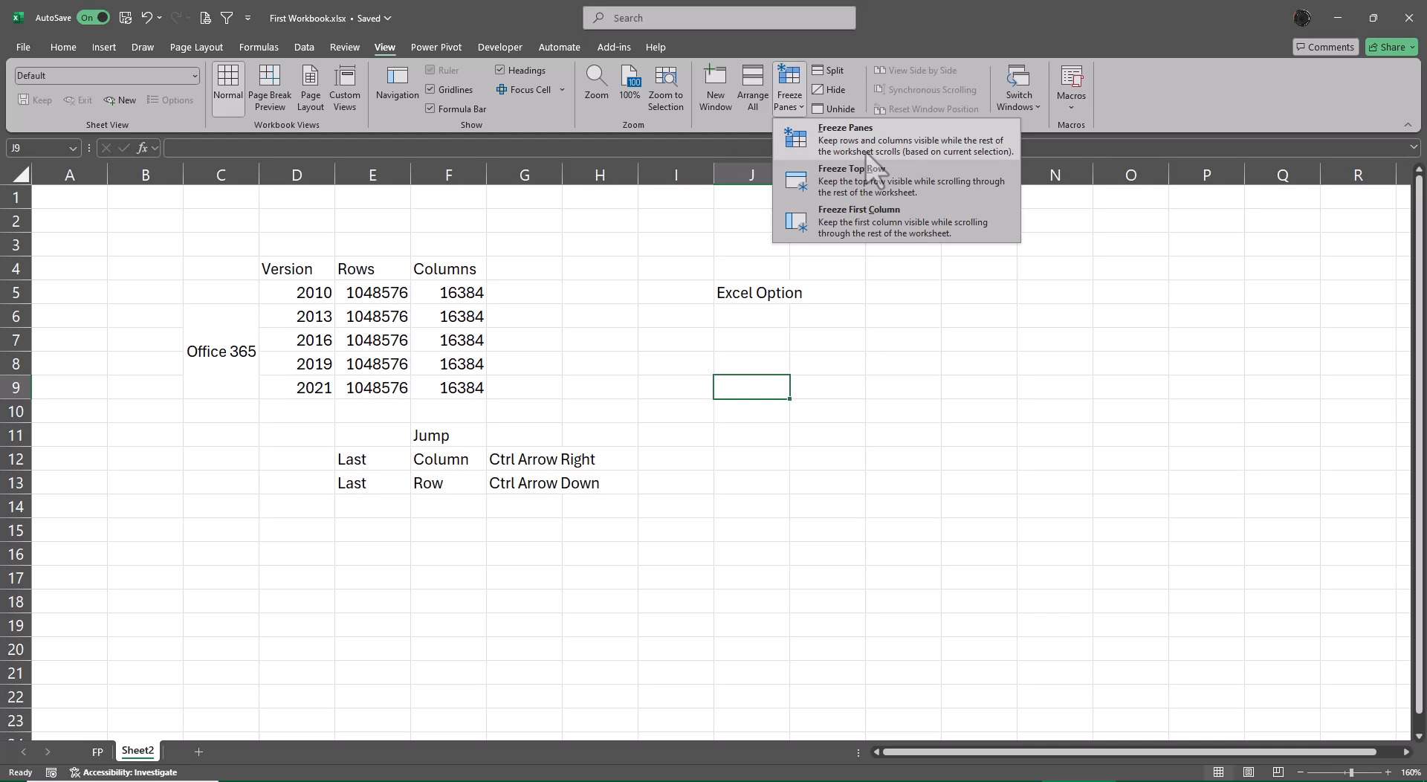
click(996, 333)
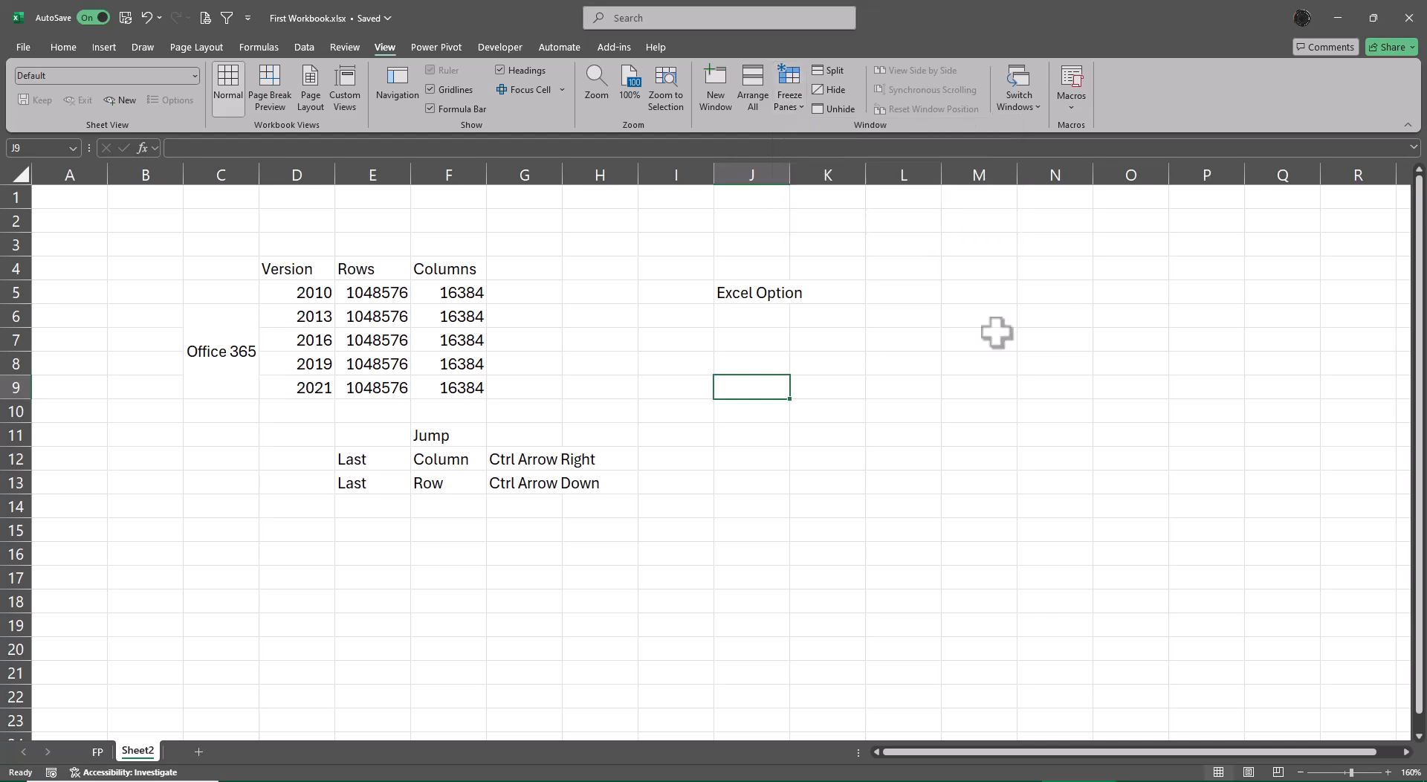
Enter the heading "Freeze Pane" in J9 and autofit the width of column J to it.
text(Fr)
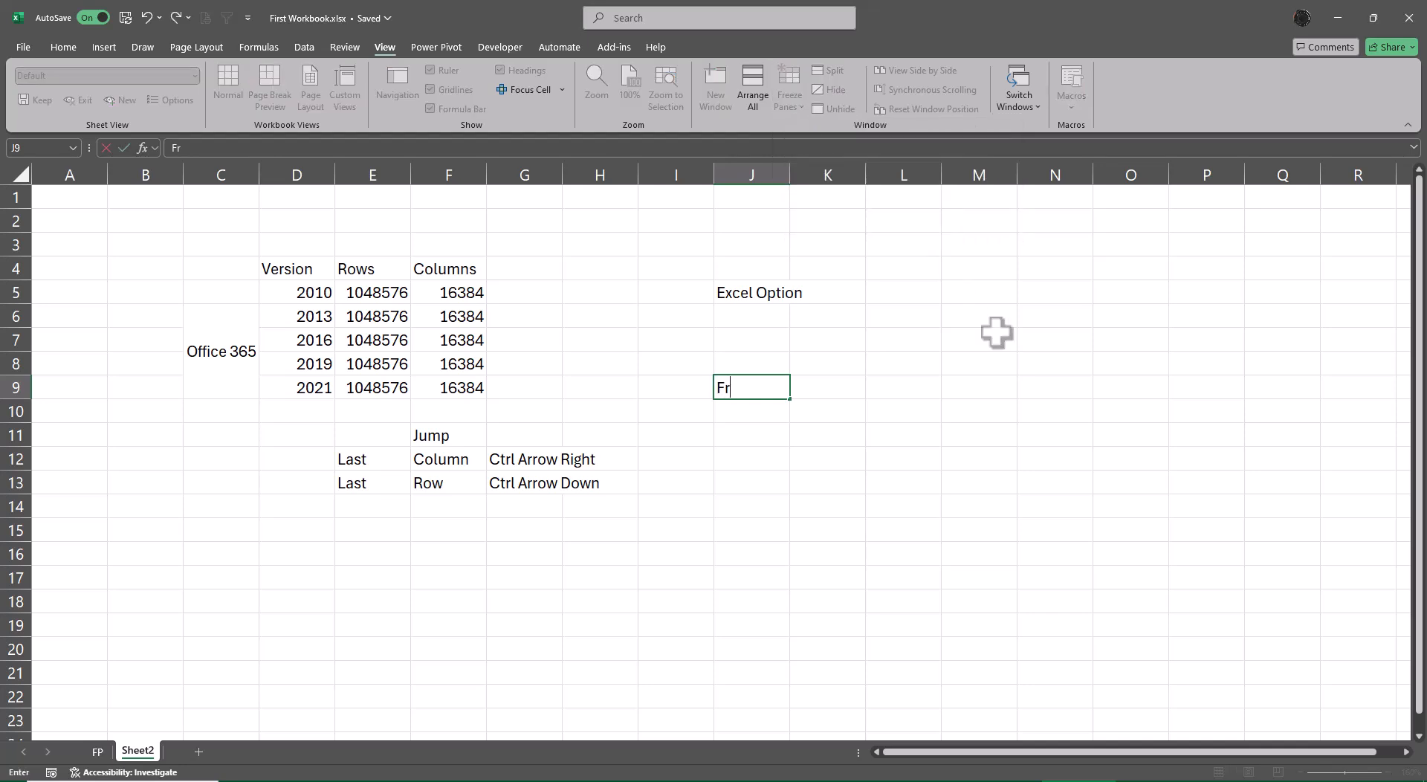
text(eeze Pane)
key(Return)
key(Up)
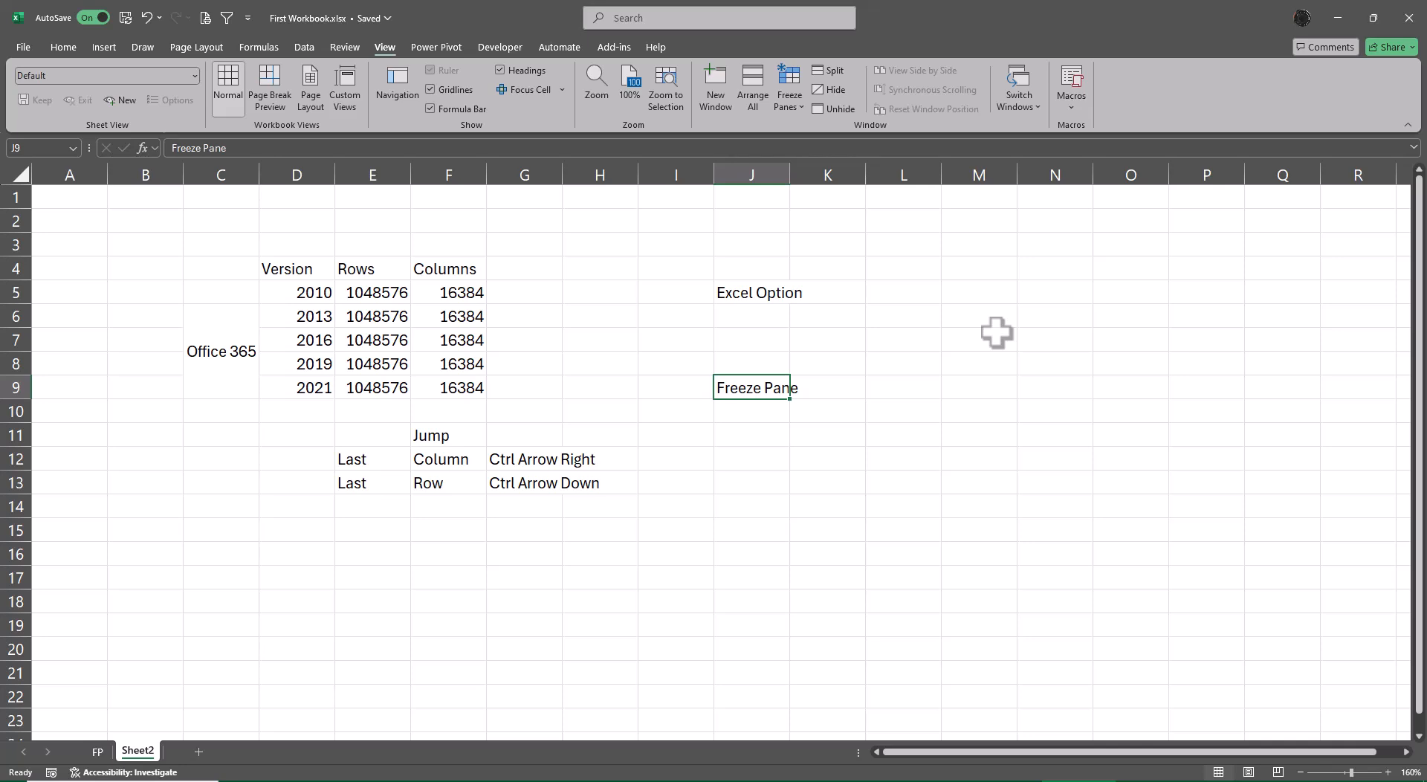
key(alt+o)
key(c)
key(a)
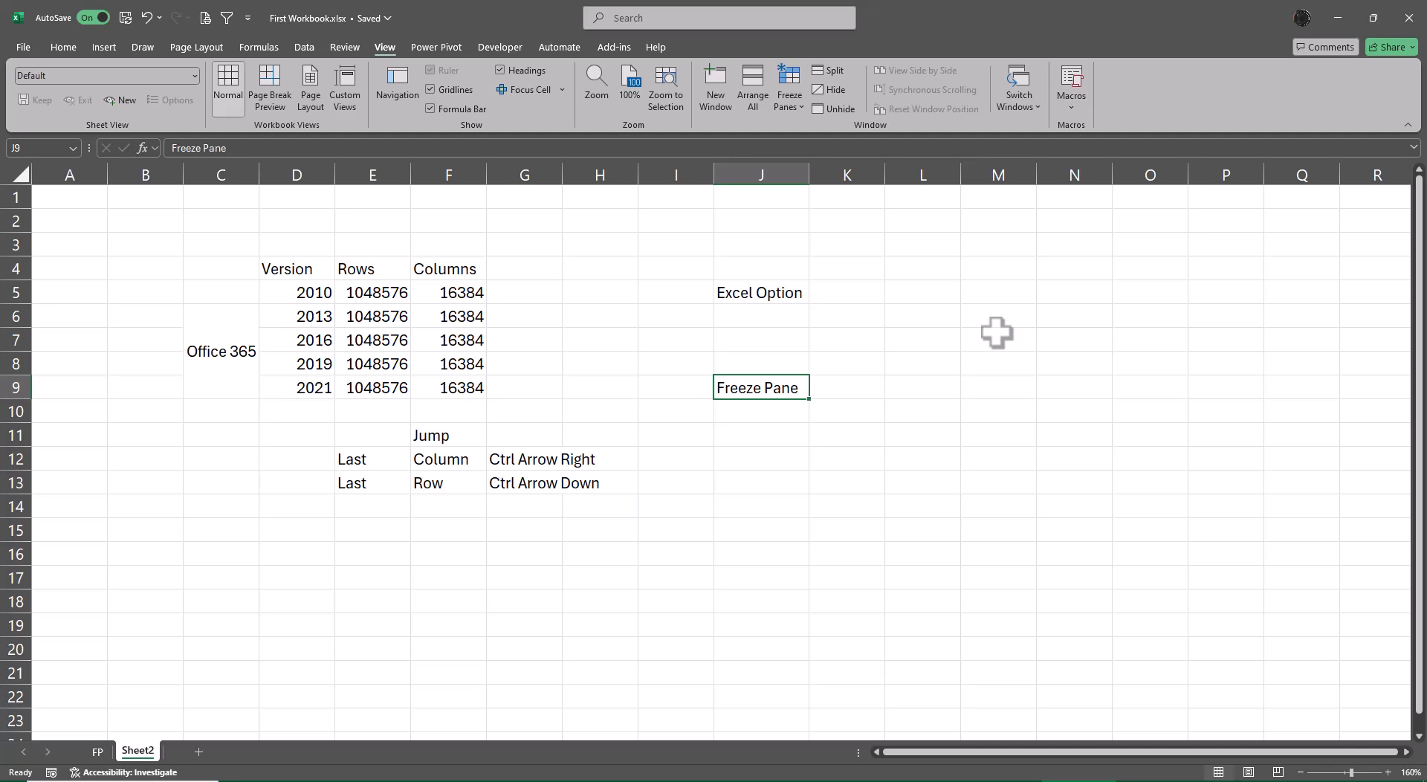
Enter the shortcut note "Alt W F F" in J10, directly under the Freeze Pane heading.
key(Down)
text(la)
key(BackSpace)
key(BackSpace)
text(A)
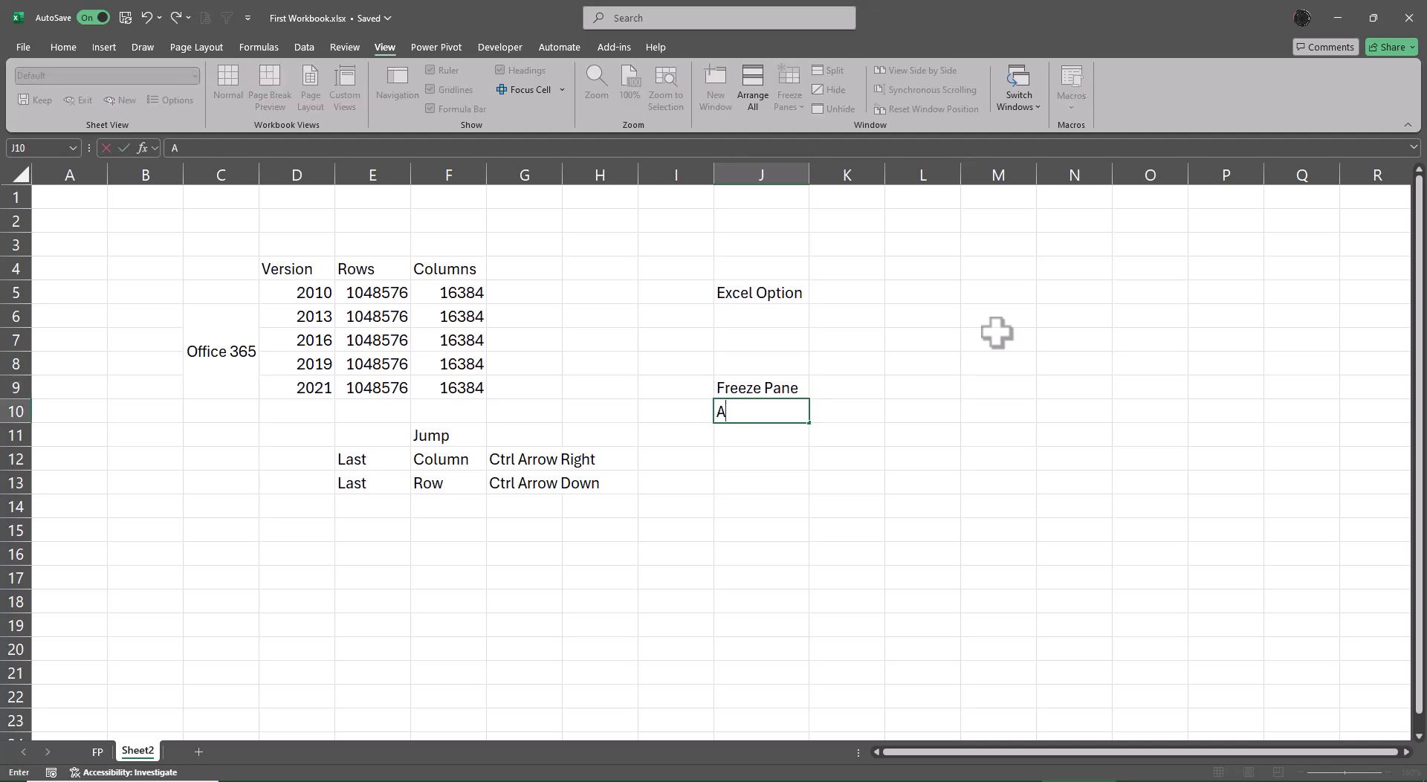
text(lt W F)
key(BackSpace)
text(F F)
key(Return)
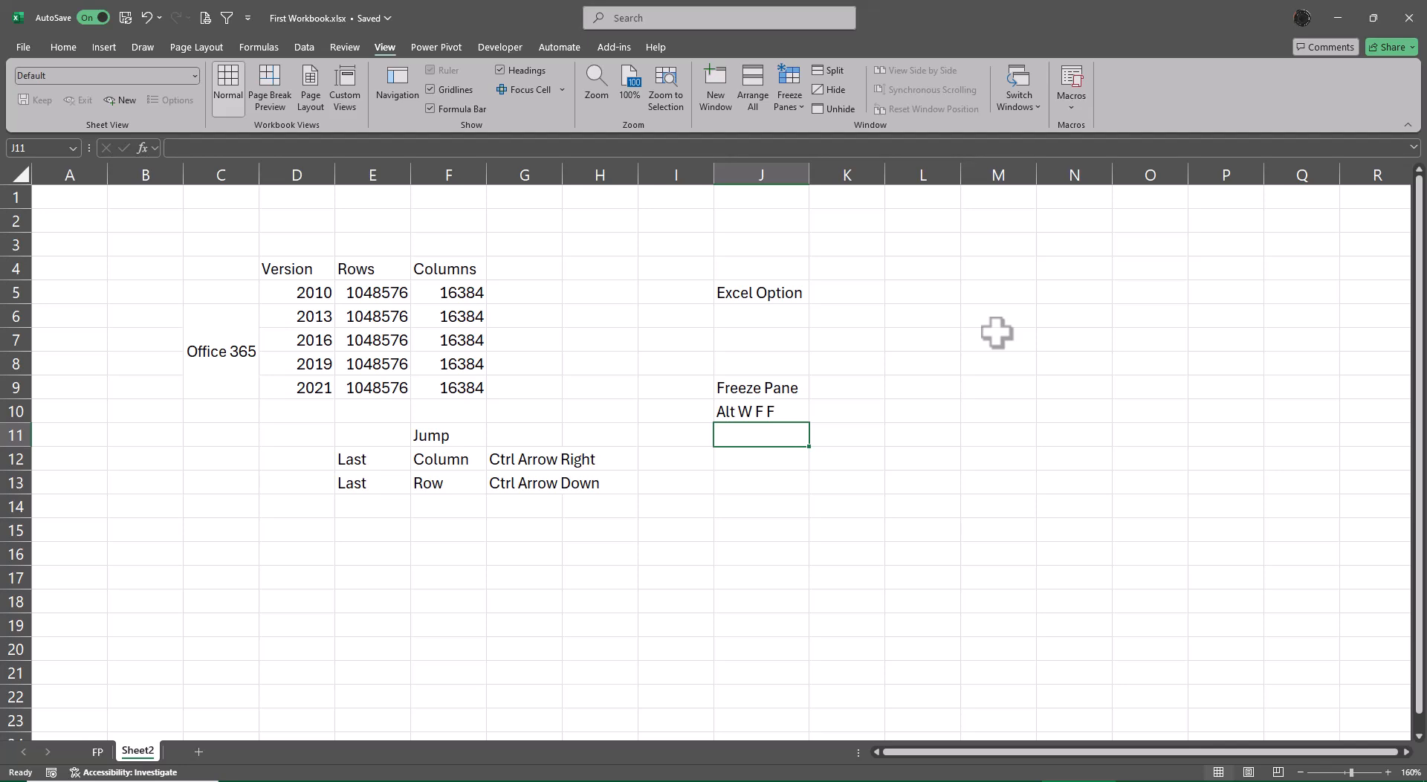
Select the entire row 14 from J14, and the entire column J from J13.
key(Down)
key(Down)
key(Down)
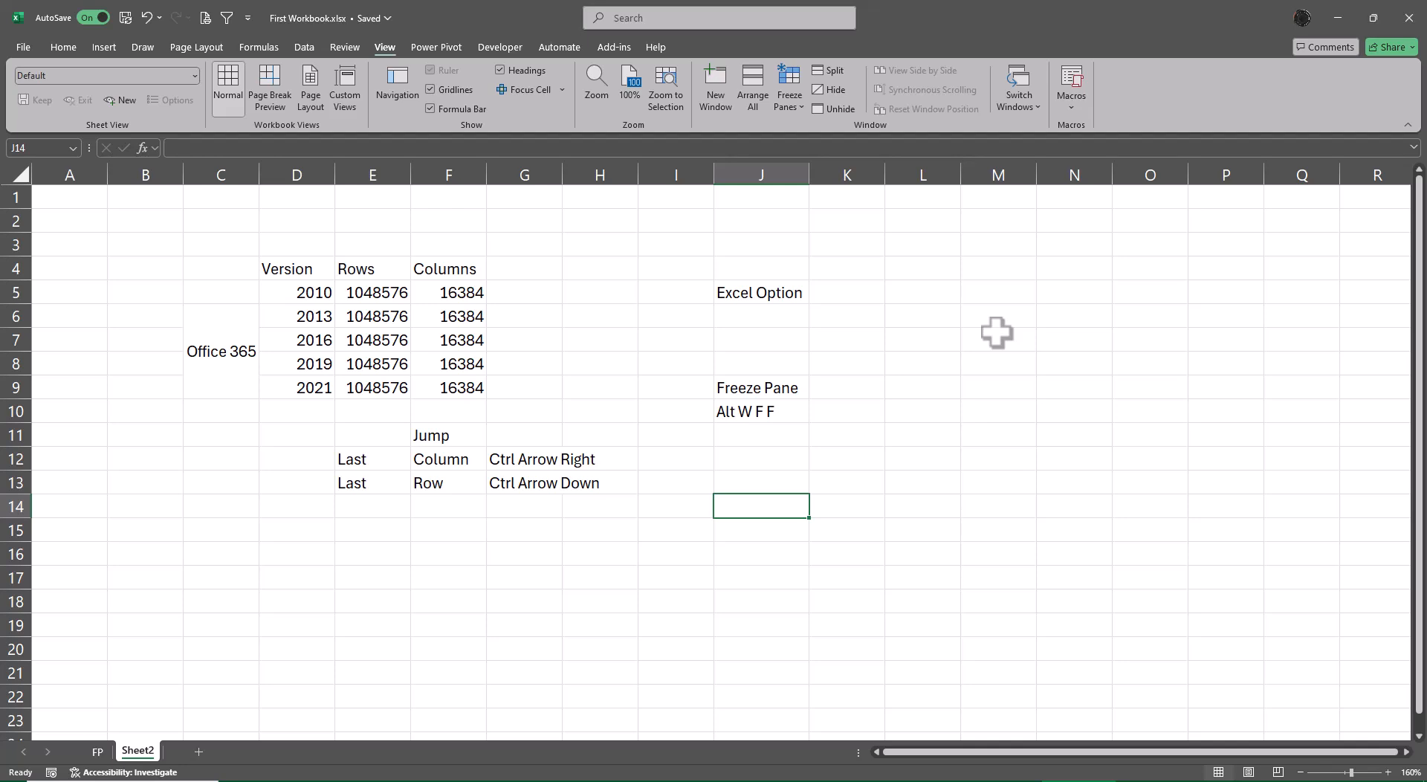
key(shift+space)
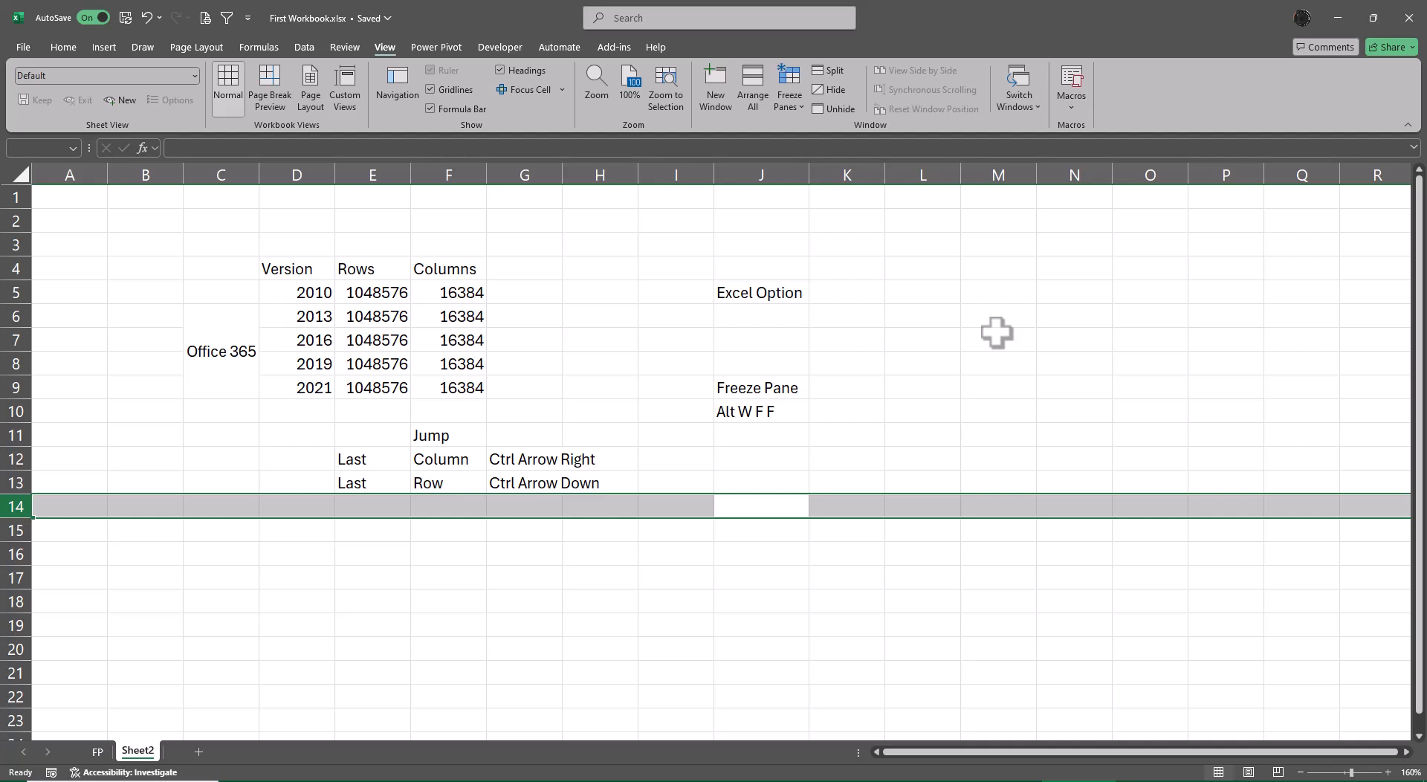
key(Up)
key(ctrl+space)
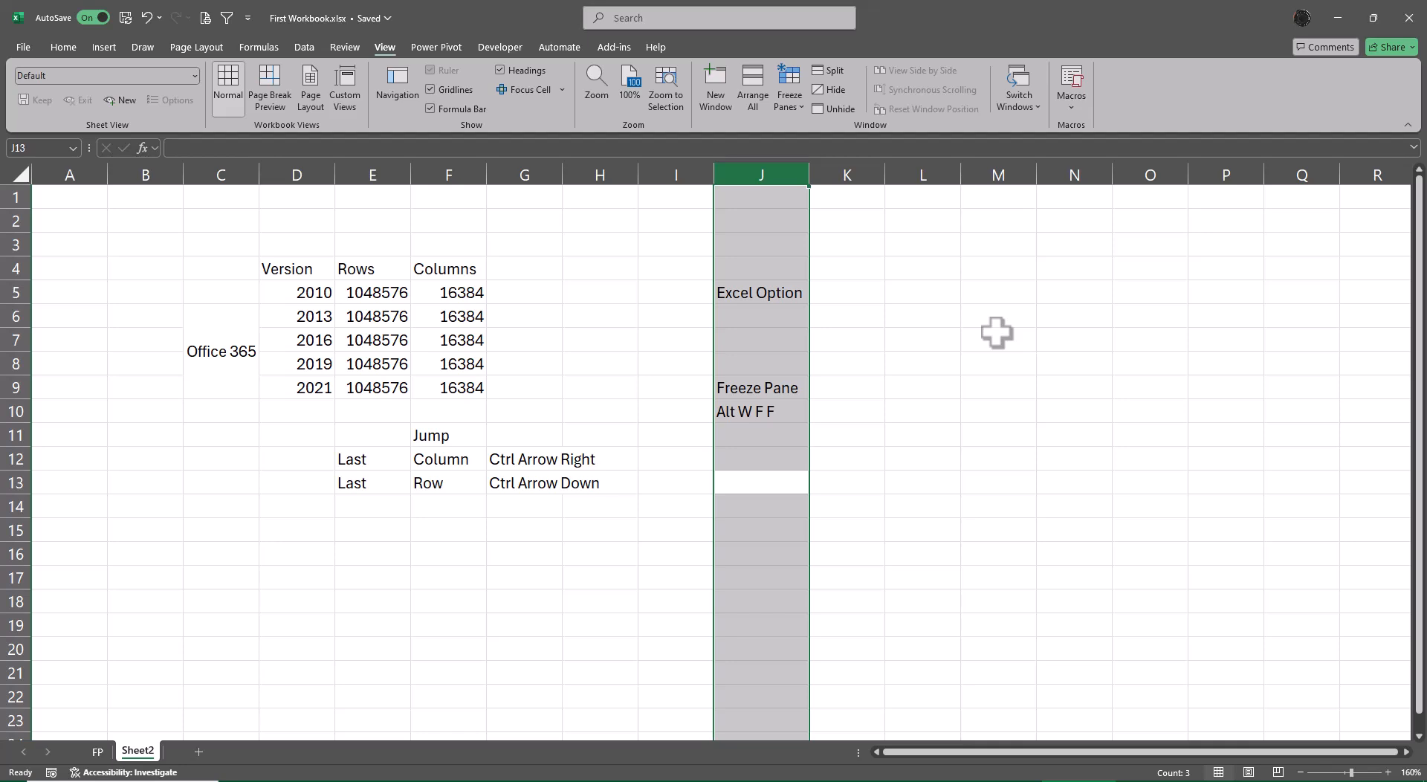
Enter the shortcut note "Shift SpaceBar" in J12.
key(Right)
key(Left)
key(Left)
key(Up)
key(Right)
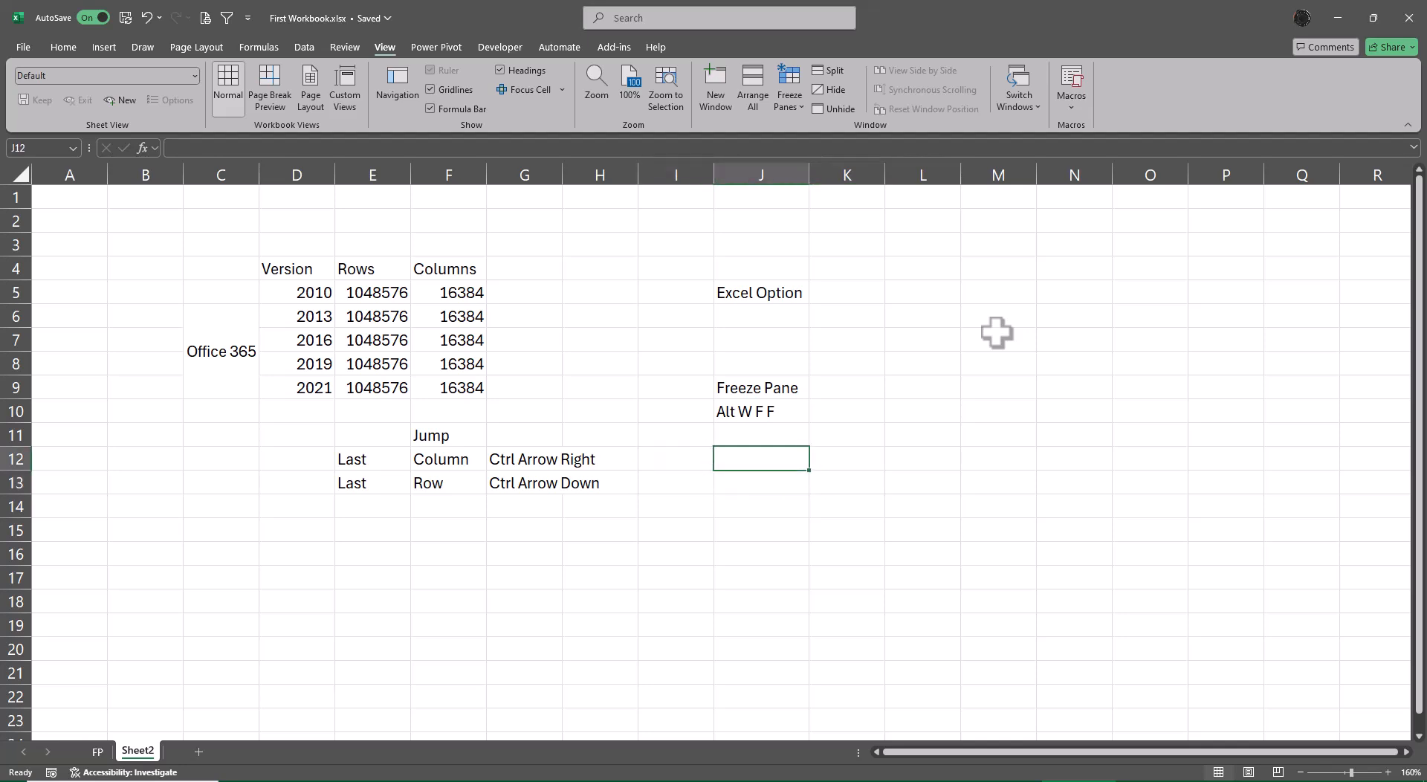
text(Shift E)
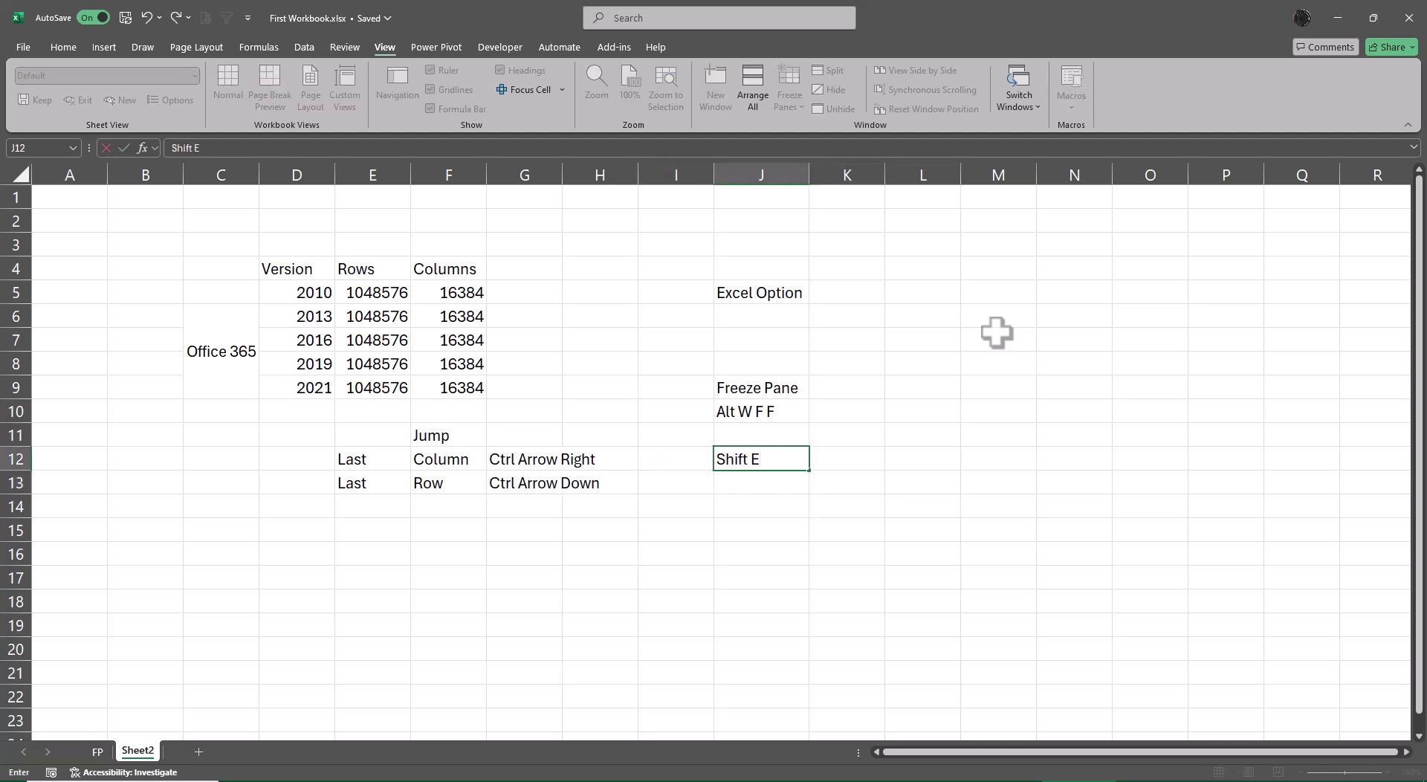
key(BackSpace)
text(SpaceBar)
key(Return)
Enter the shortcut note "Ctrl Spacebar" in J13.
text(Ctrl )
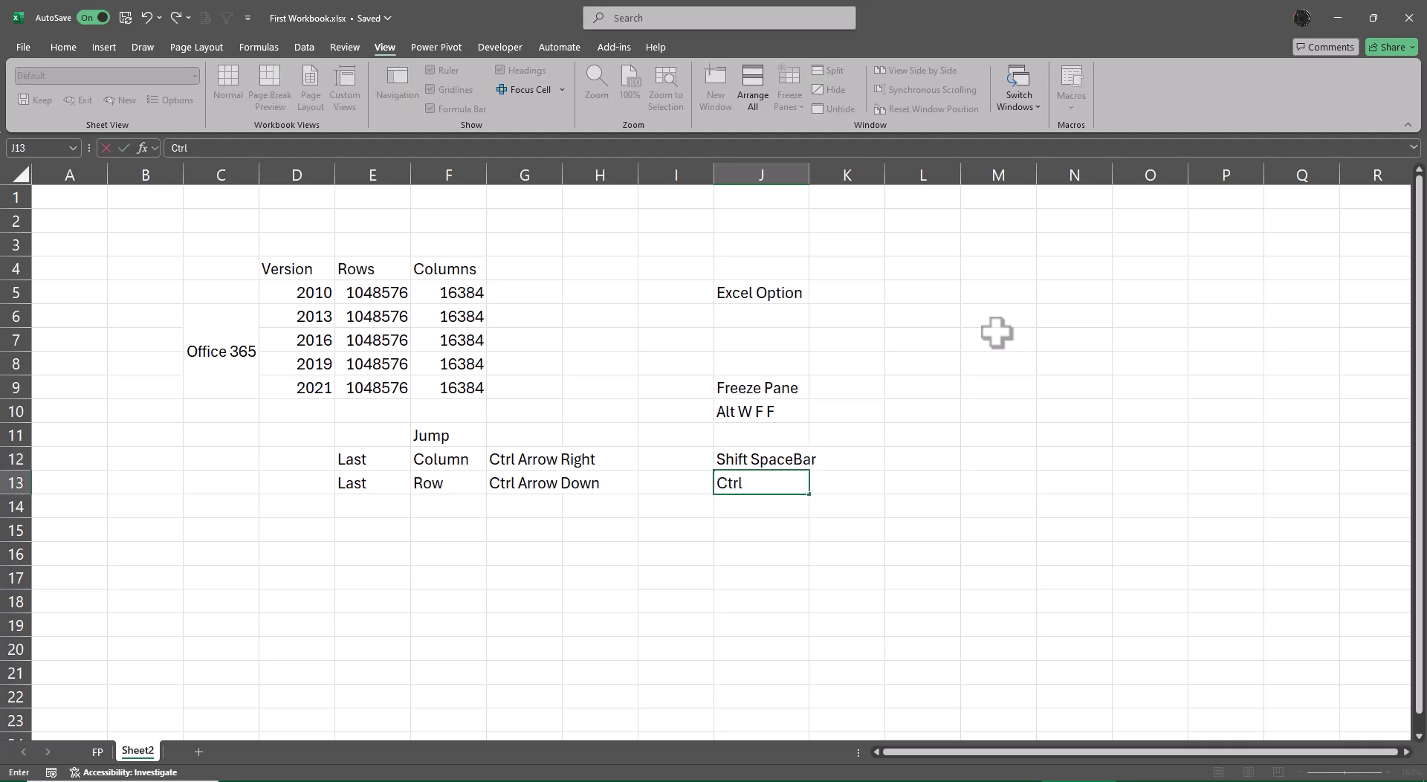
text(Spacebar)
key(Return)
Enter the description "Entire Row" in K12, beside the Shift SpaceBar note.
key(Up)
key(Right)
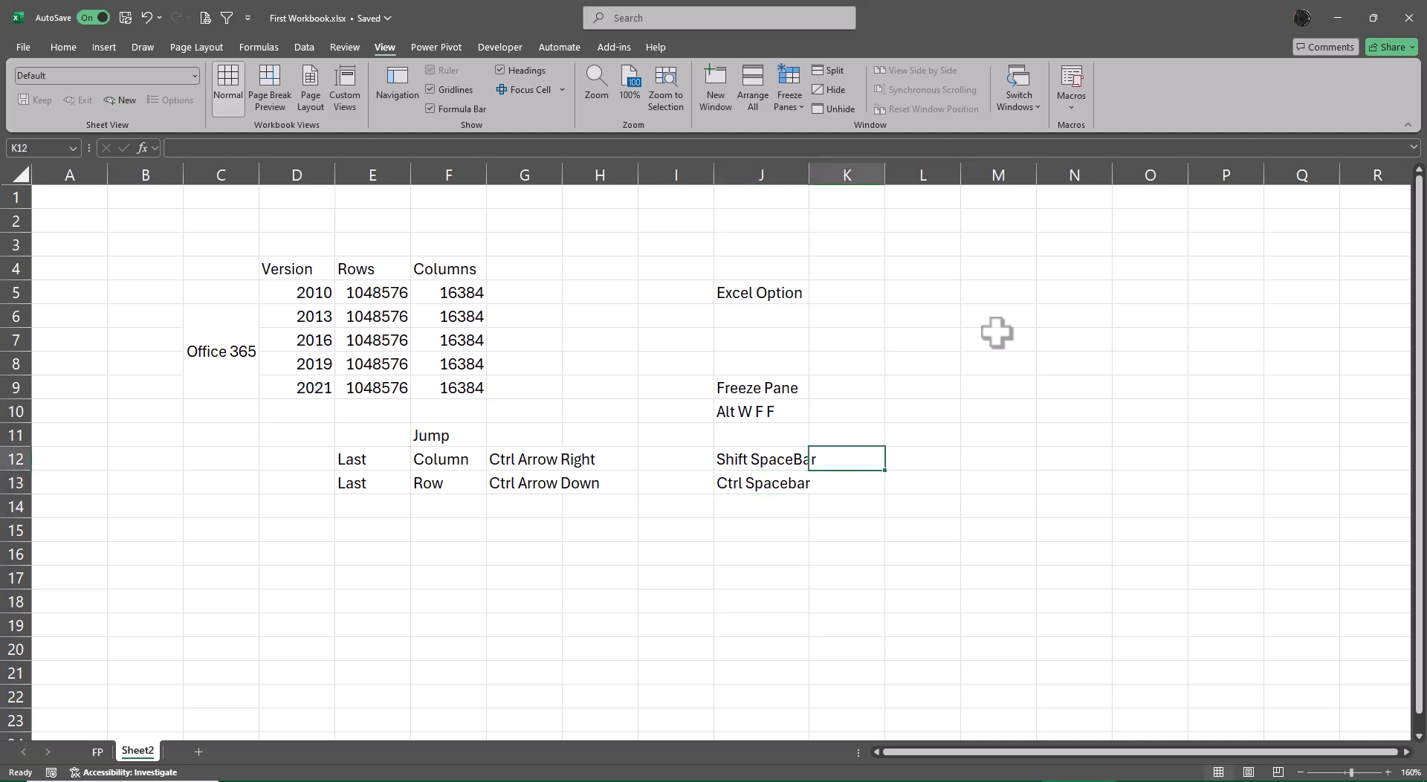
text(WEn)
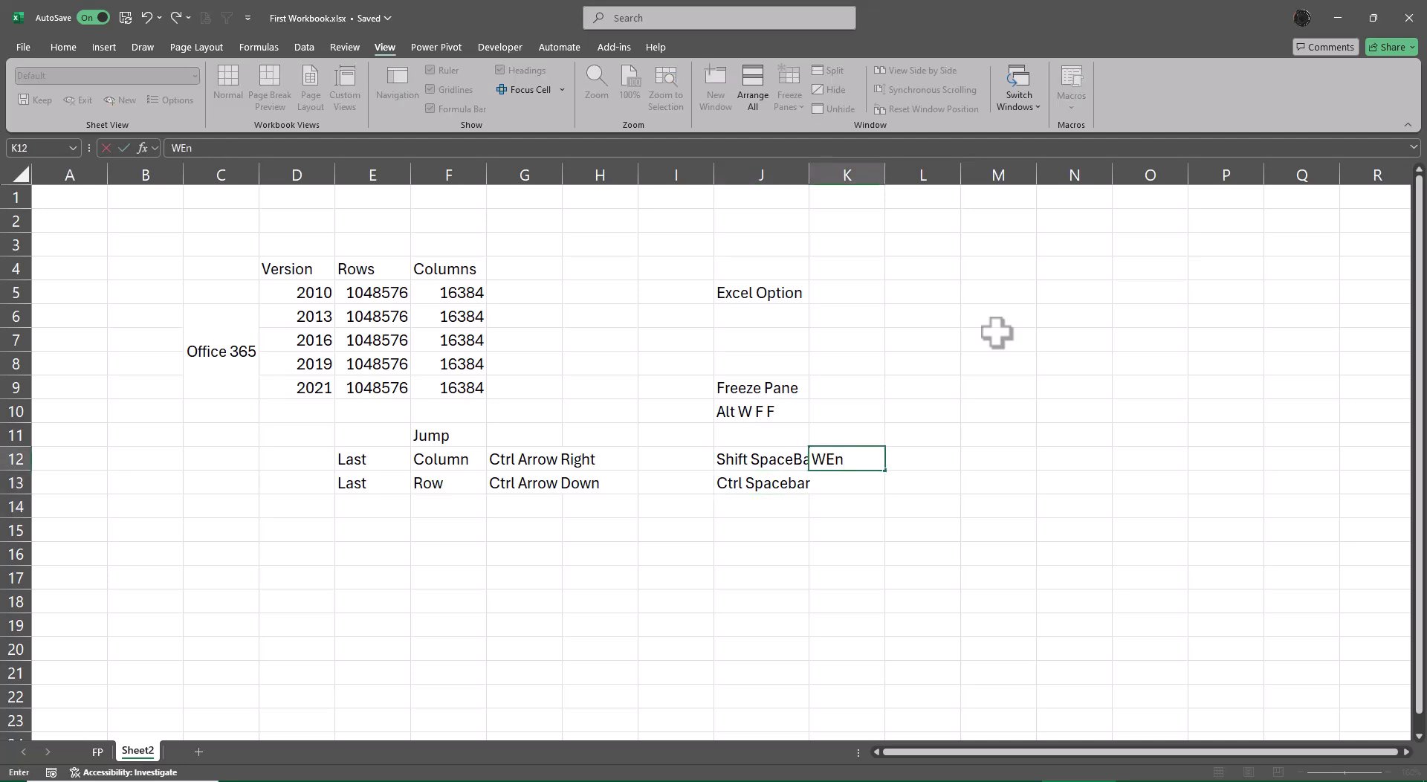
key(BackSpace)
key(BackSpace)
key(BackSpace)
text(Entire Row)
key(Return)
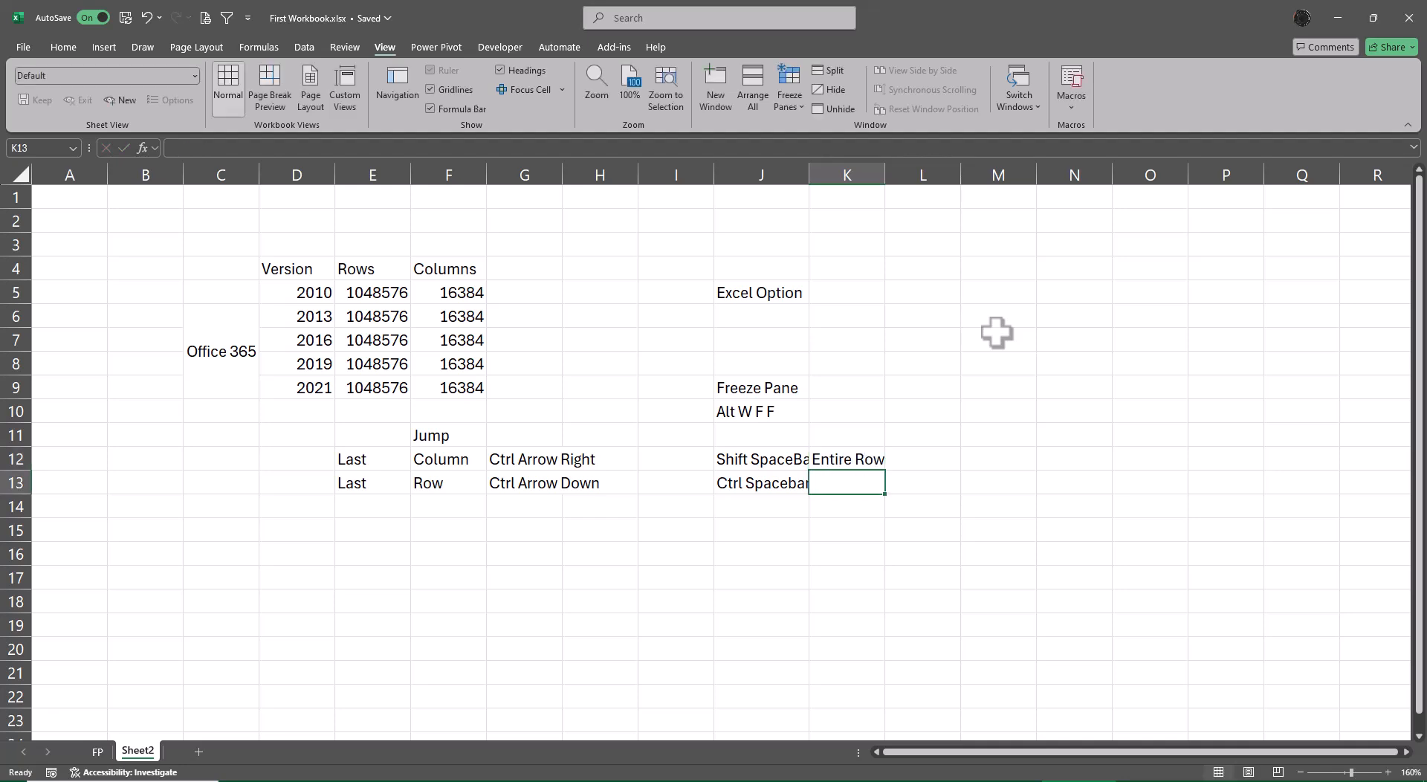
Enter the description "Entire Column" in K13, with a capital C, beside the Ctrl Spacebar note.
text(Entire c)
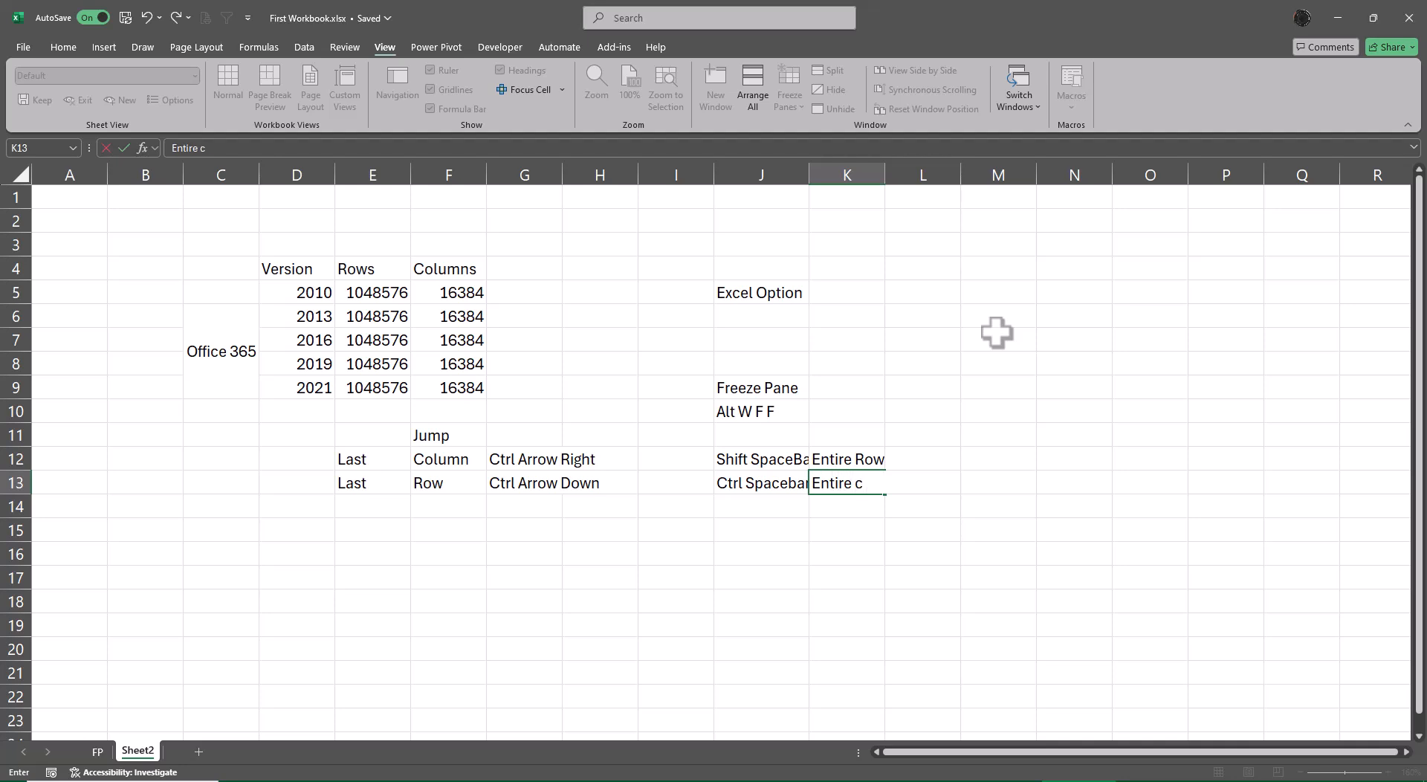
text(olumn)
key(F2)
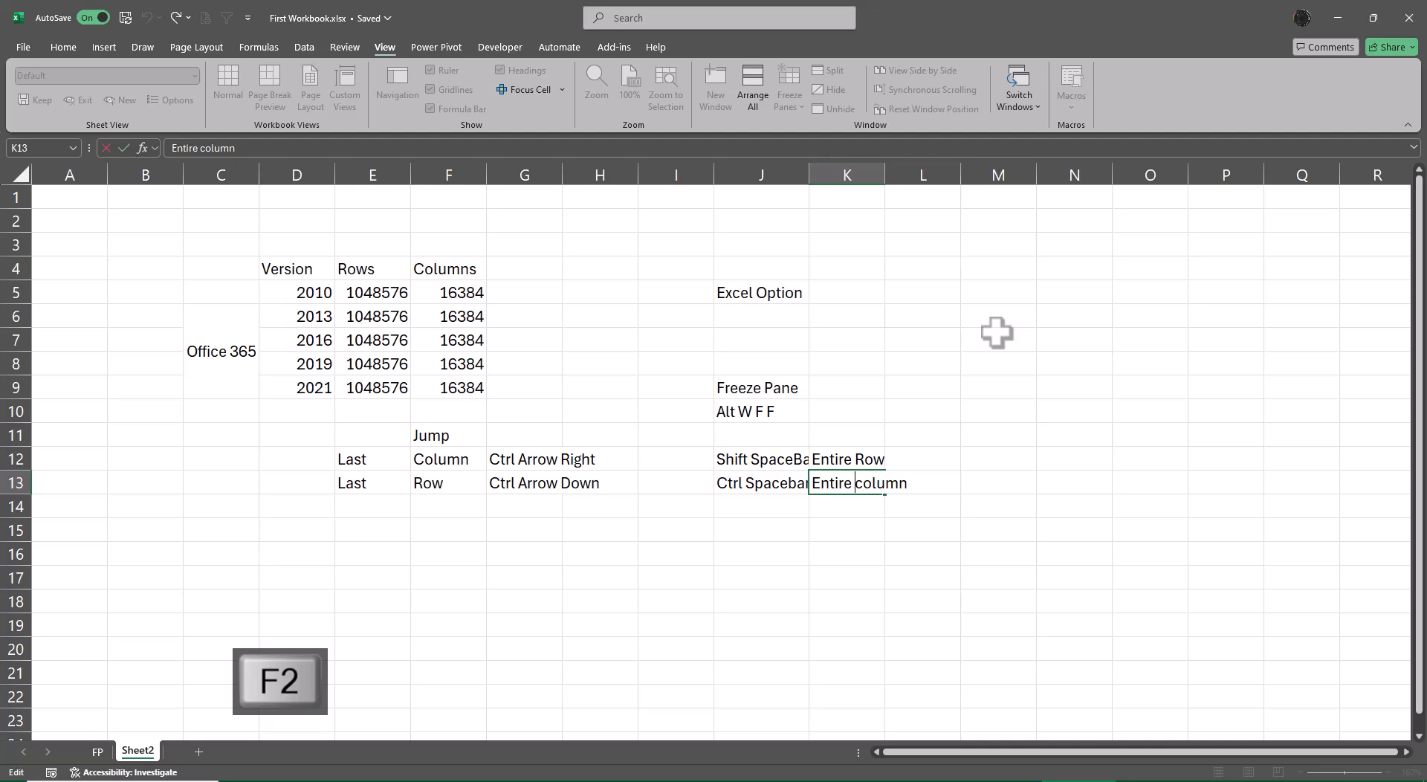
key(Delete)
text(C)
key(Return)
Autofit the widths of columns J and K to the shortcut notes in J12:K13.
key(Up)
key(Up)
key(Left)
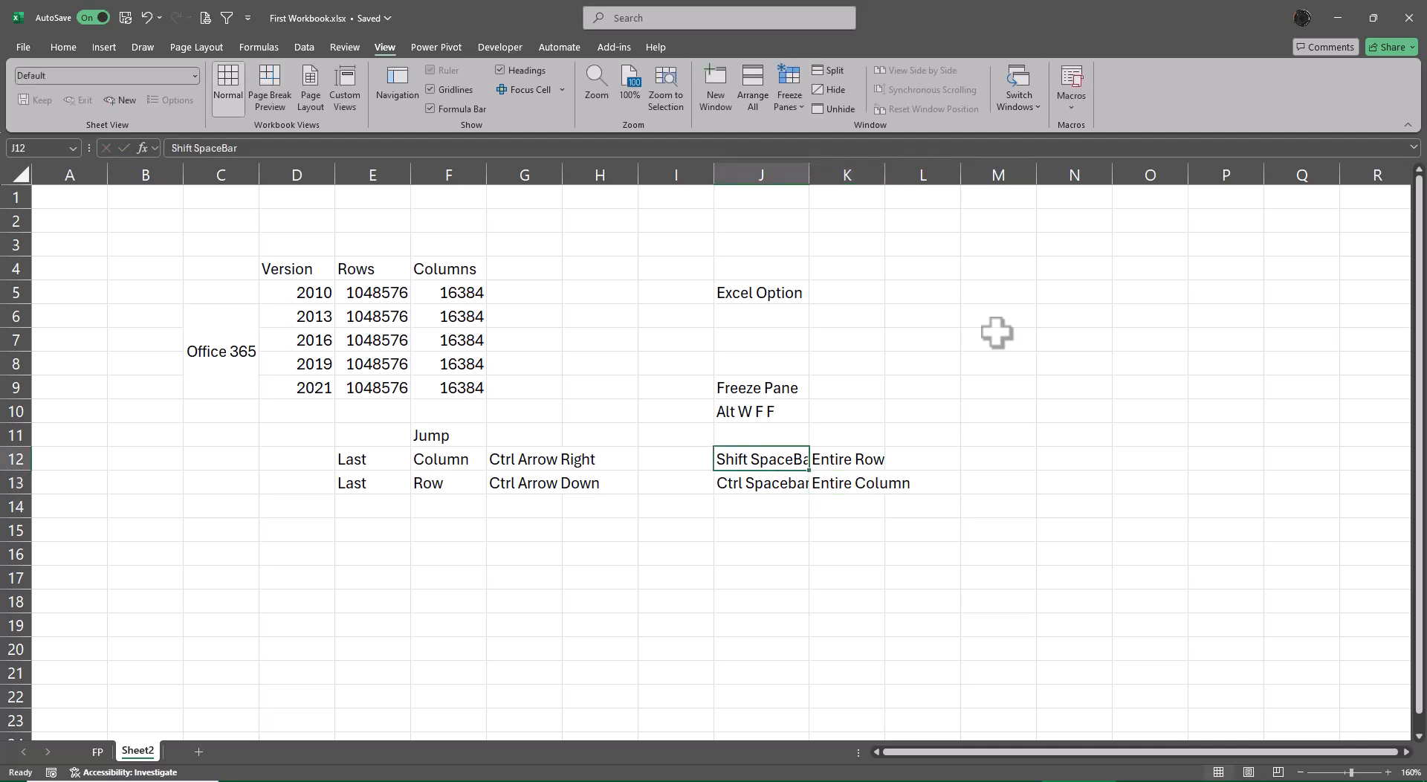
key(shift+Right)
key(shift+Down)
key(alt+a)
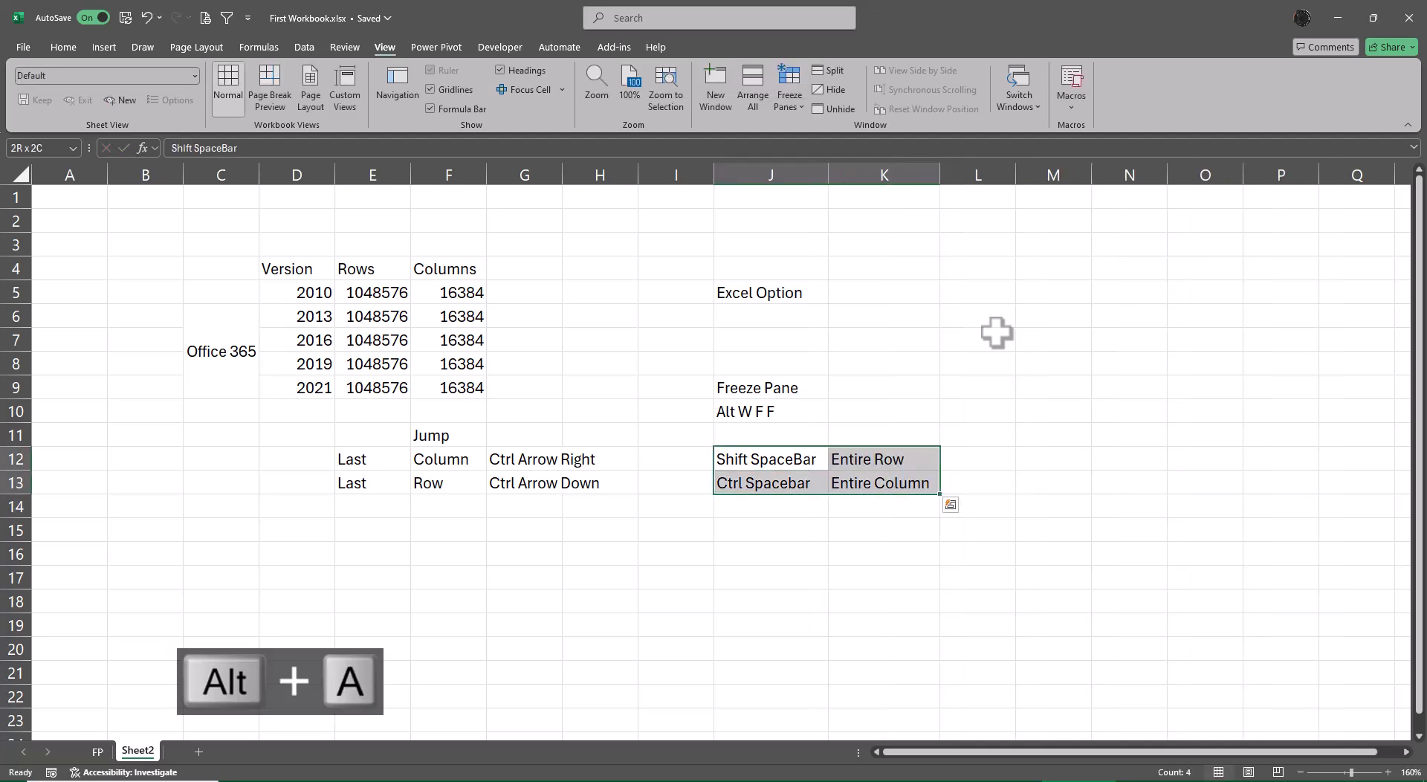
Select the entire row 14 from K14 and freeze the panes there.
key(Right)
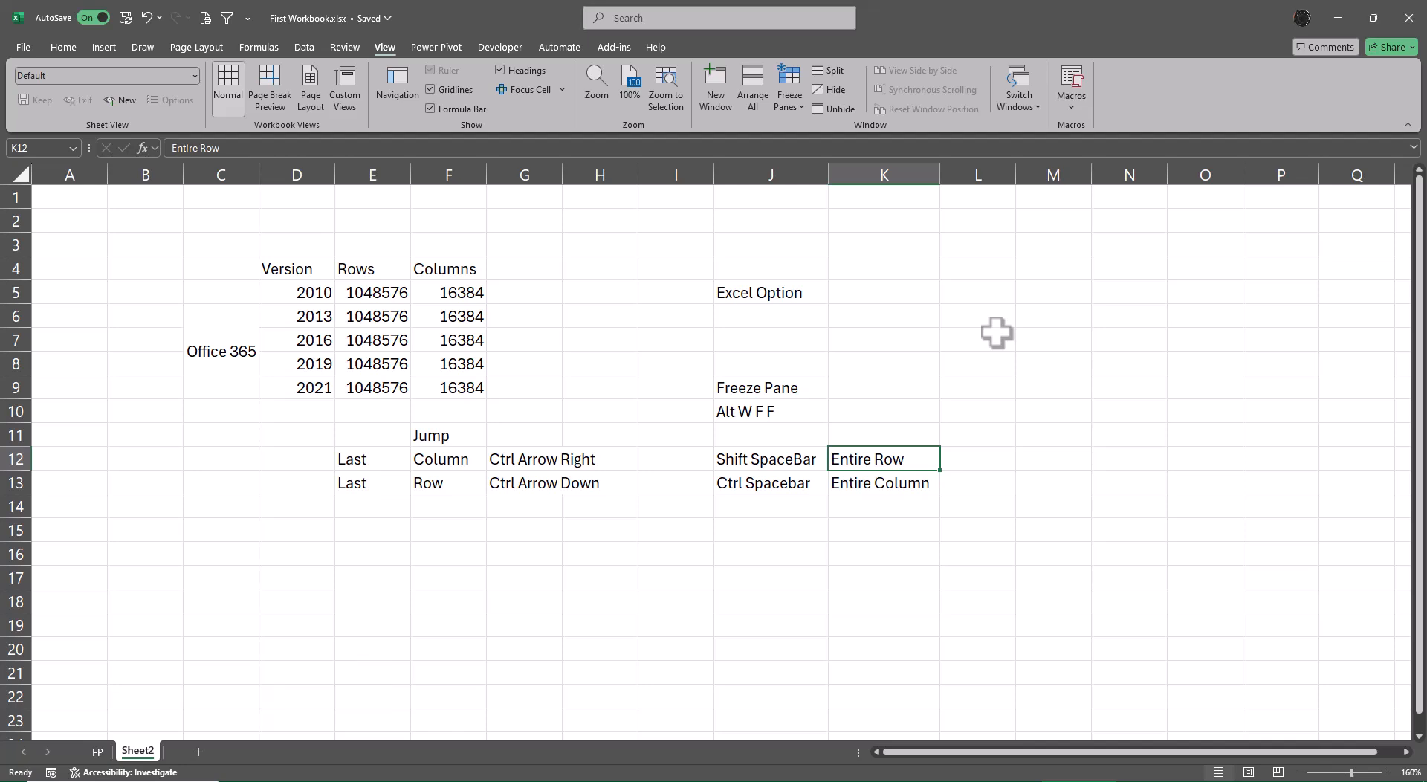
key(Down)
key(Down)
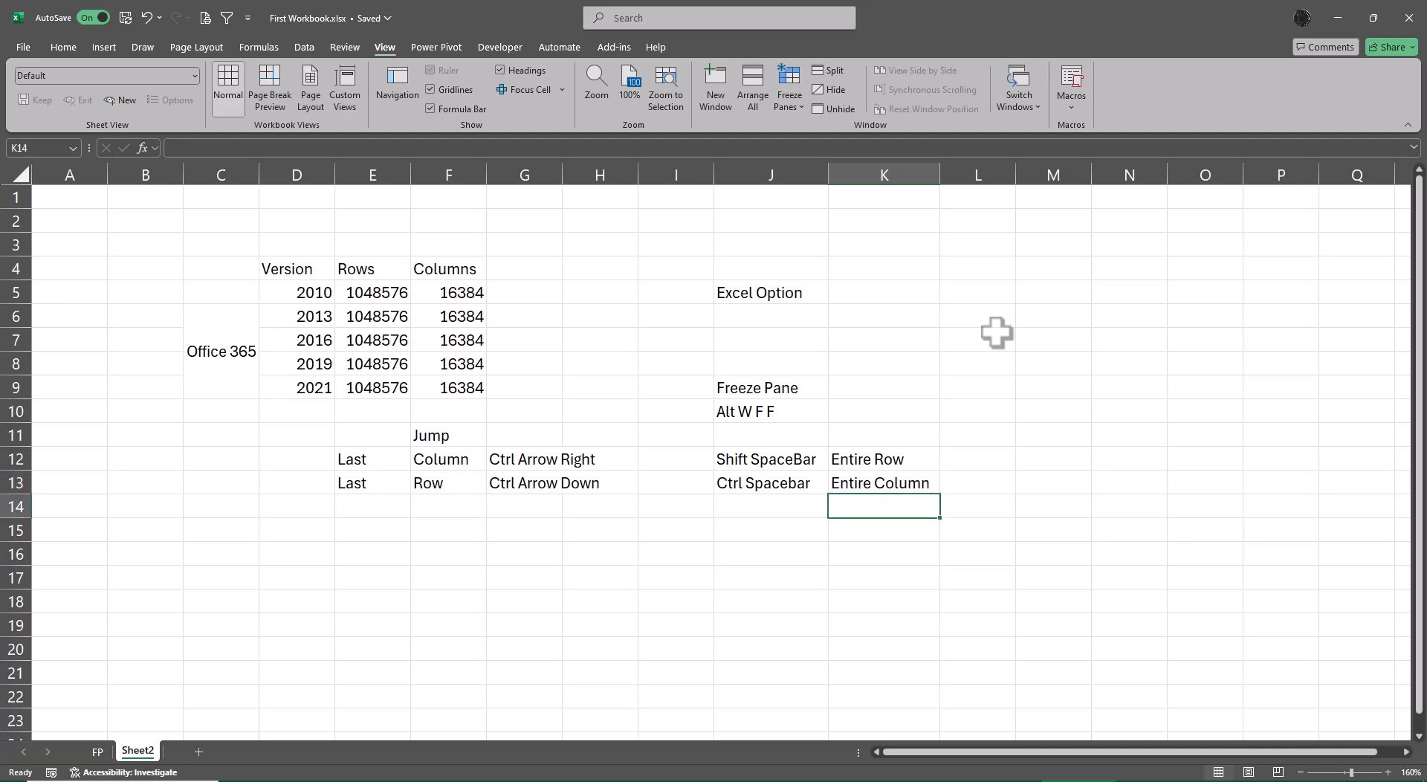
key(shift+space)
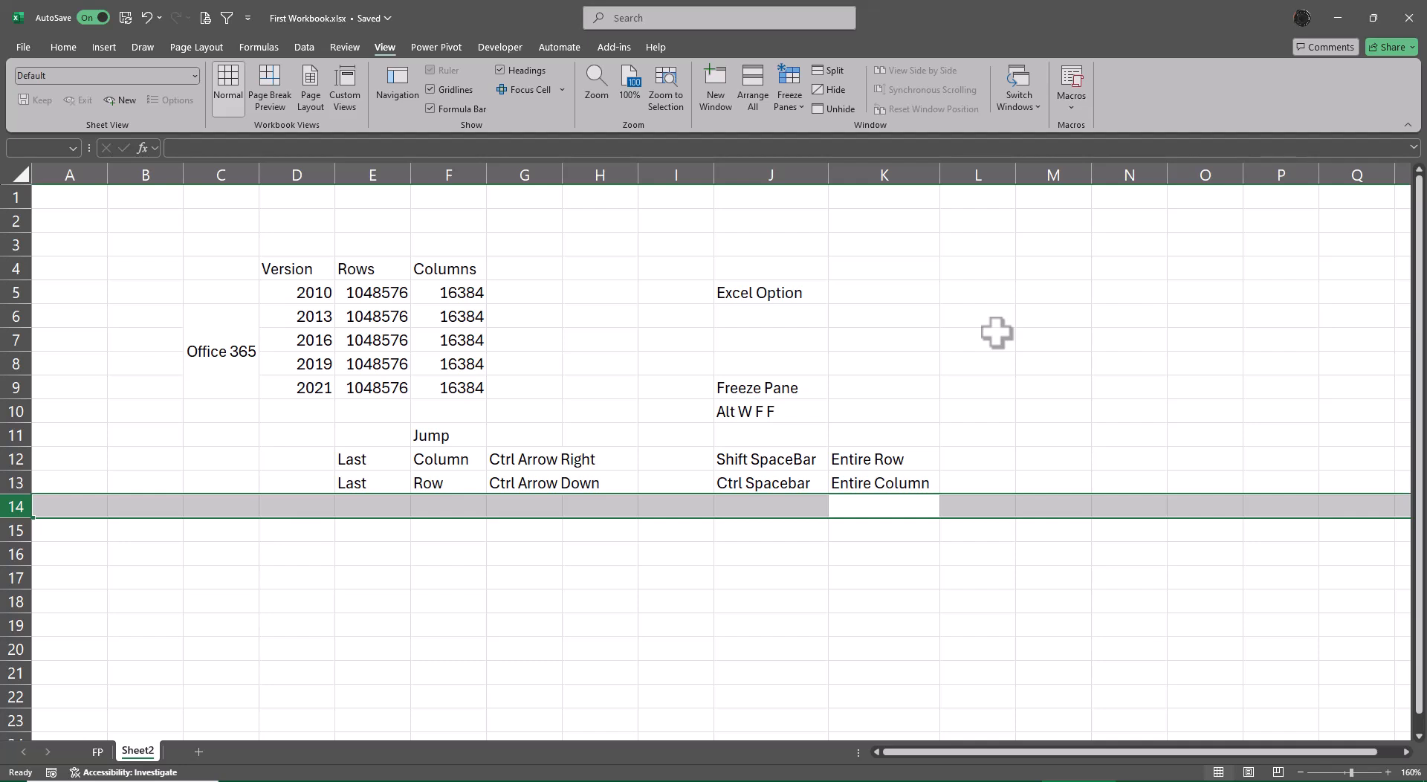
key(alt+w)
key(f)
key(f)
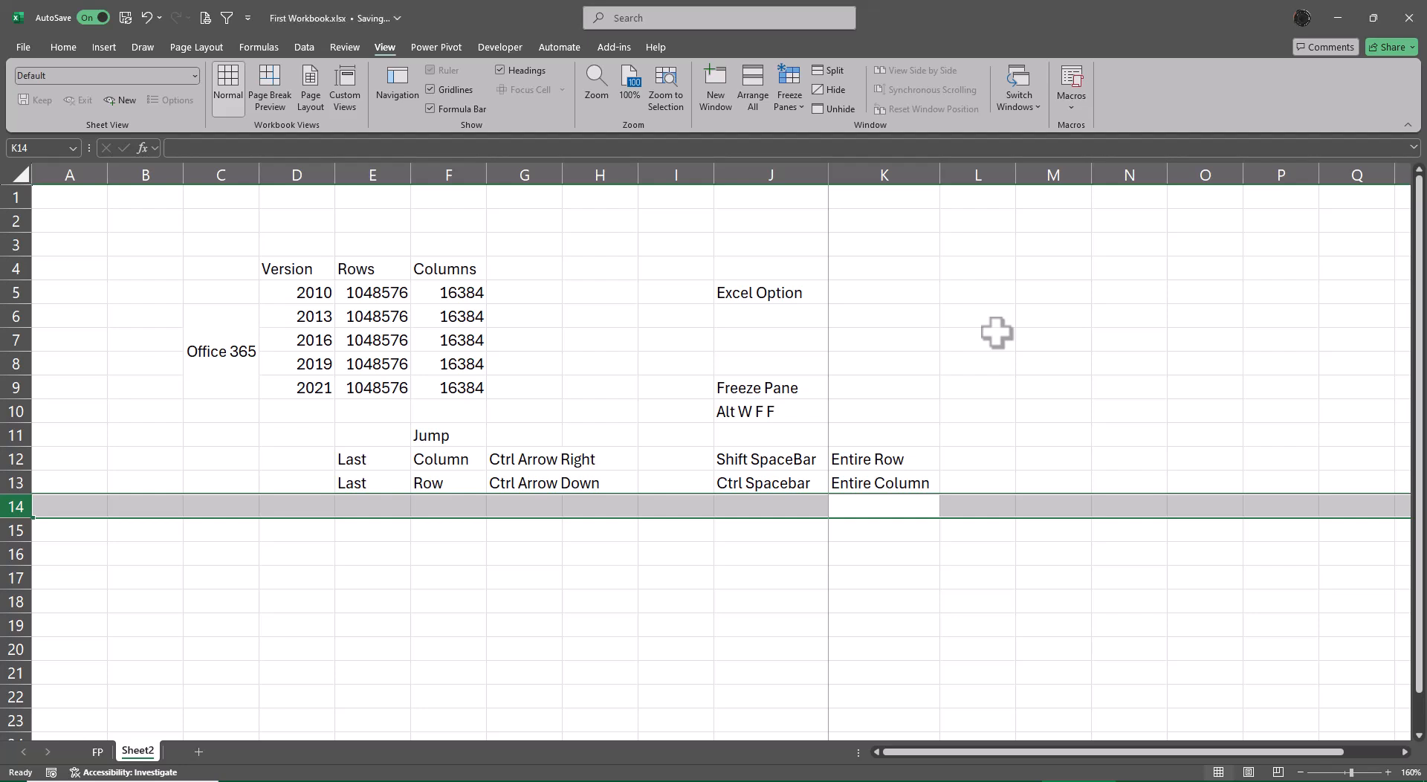
key(Right)
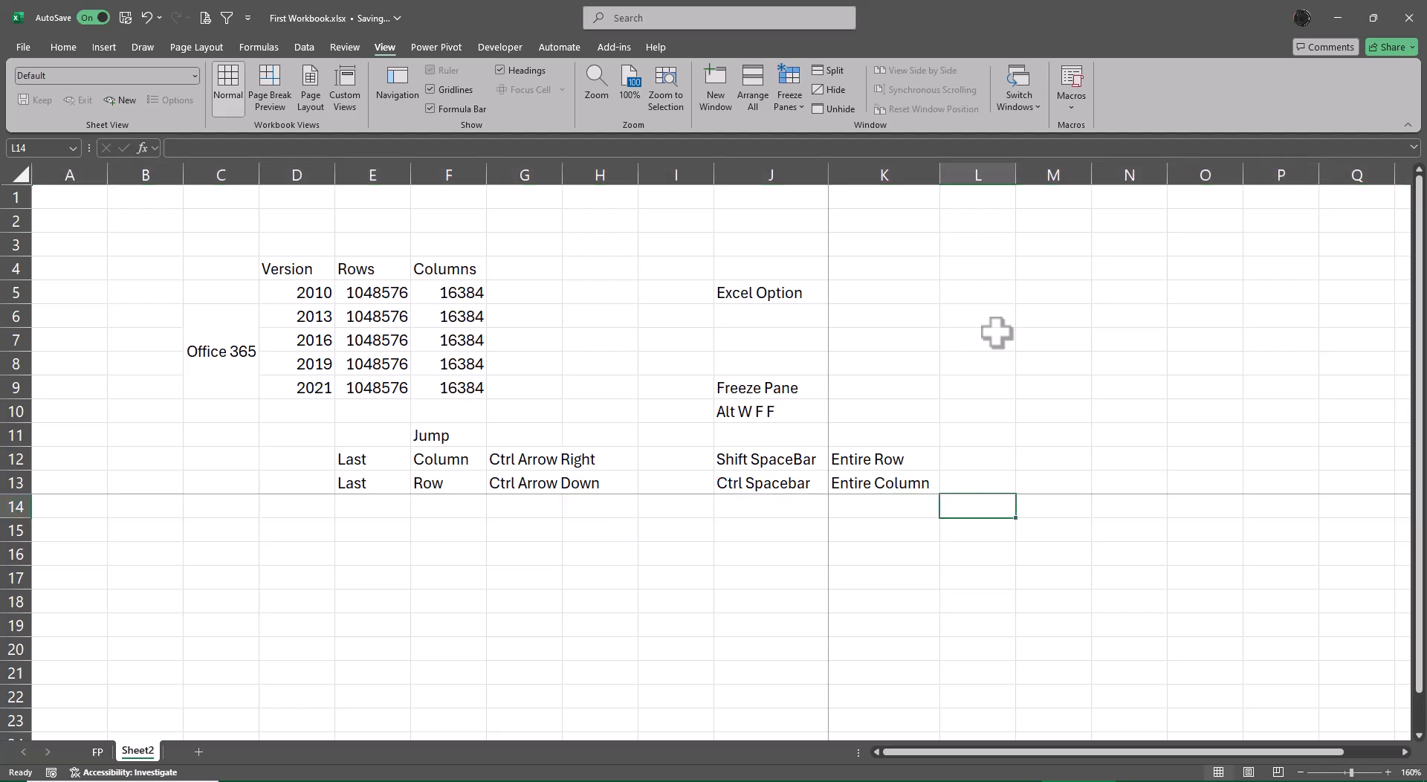
key(Left)
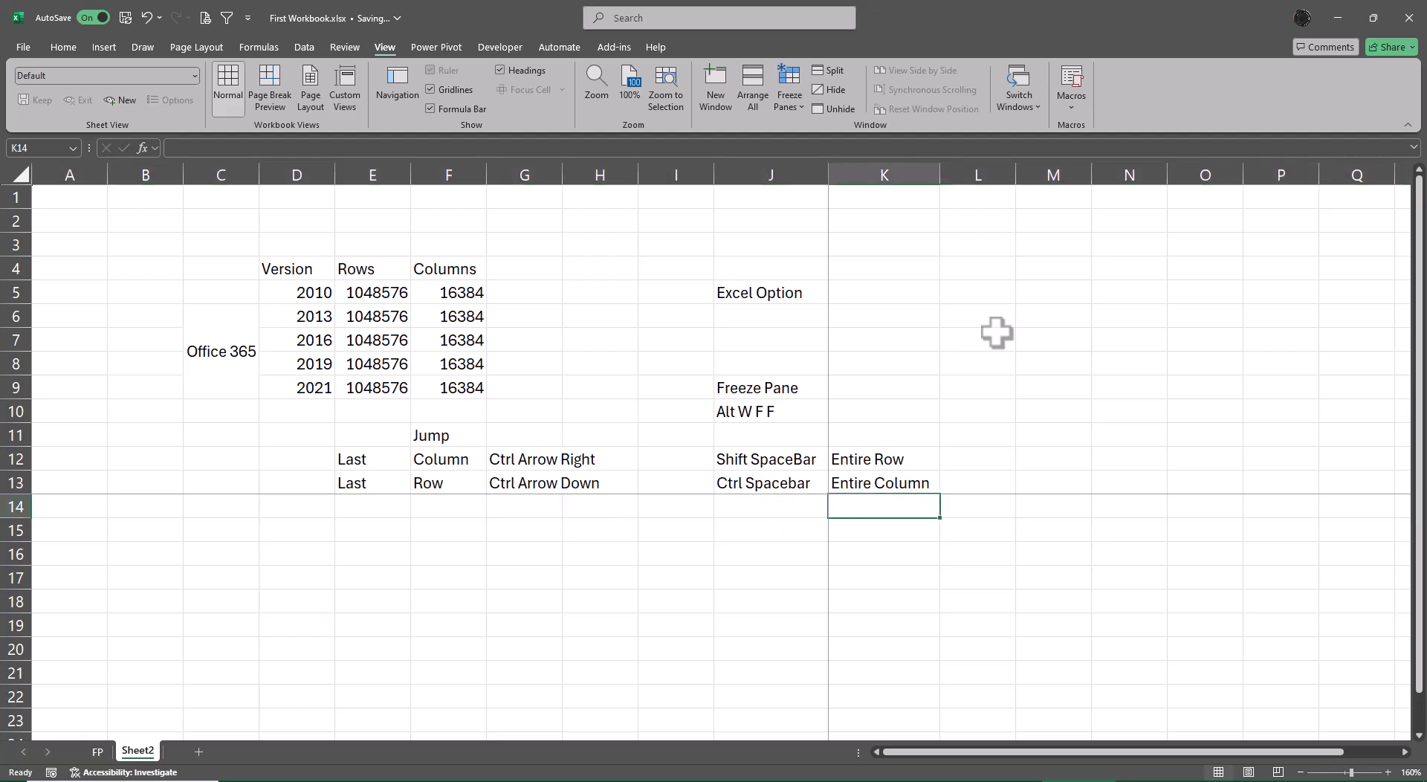
Unfreeze the panes and select the entire row 14 starting from cell A14.
key(alt+w)
key(Left)
key(Left)
key(Left)
key(Left)
key(Left)
key(Left)
key(Left)
key(Left)
key(Left)
key(Left)
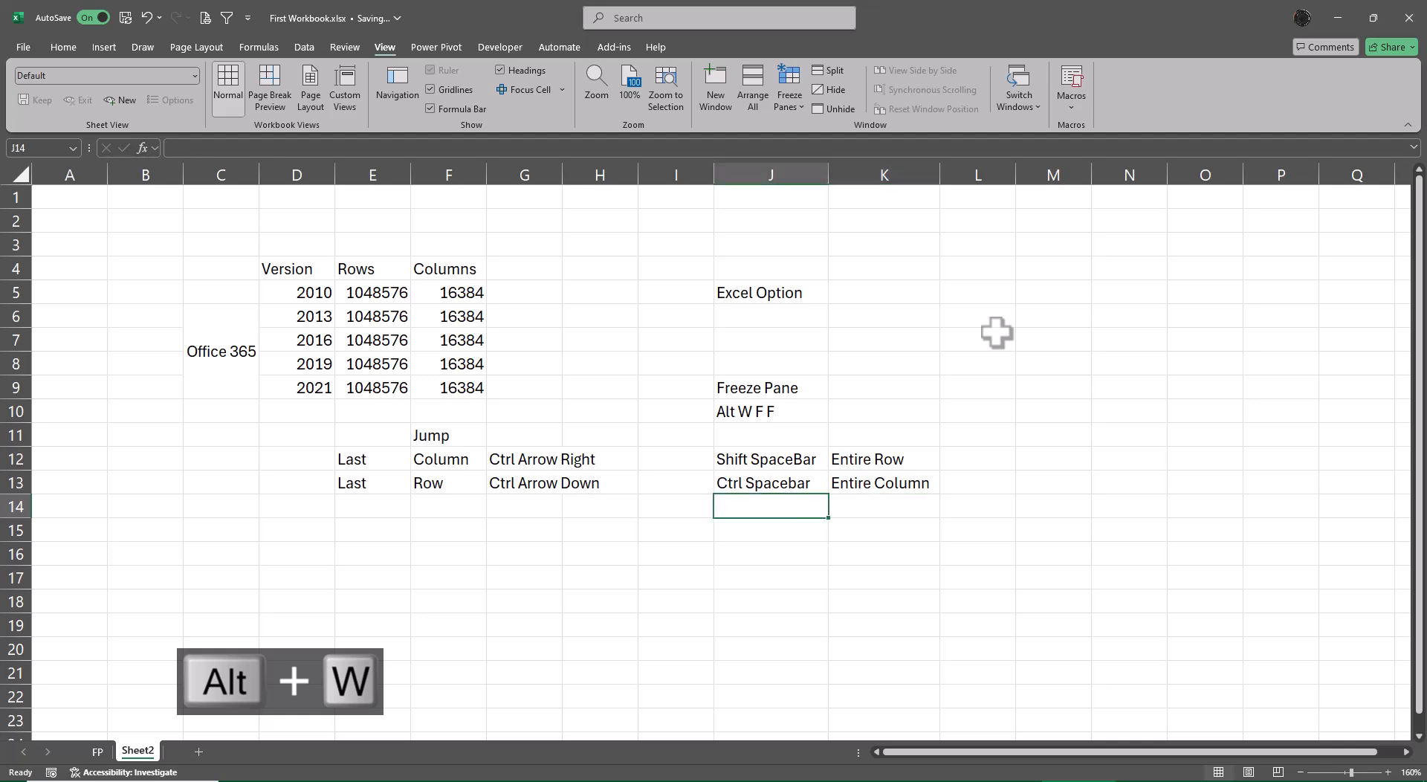
key(shift+space)
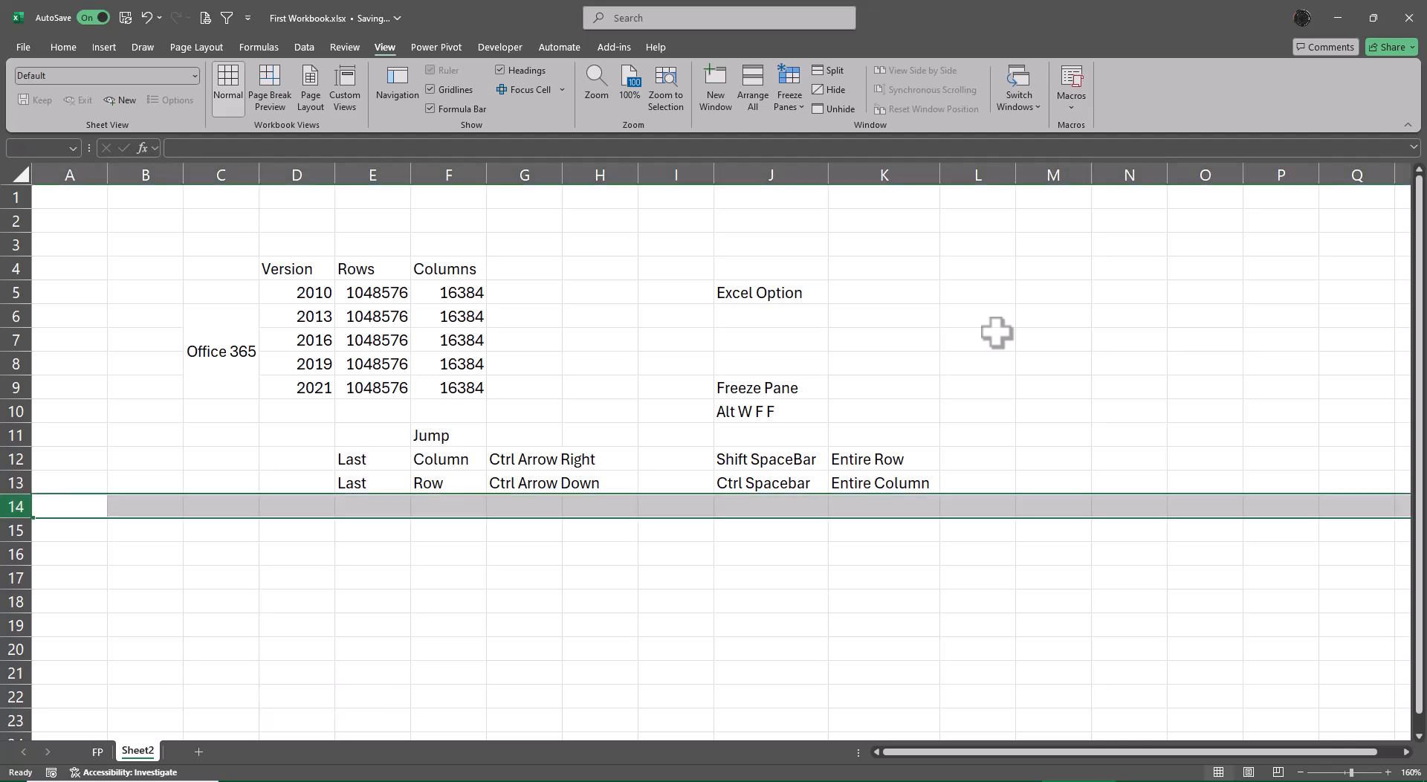
Freeze the panes at cell I14, above row 14 and before column I.
key(Right)
key(Right)
key(Right)
key(Right)
key(Right)
key(Right)
key(Right)
key(Right)
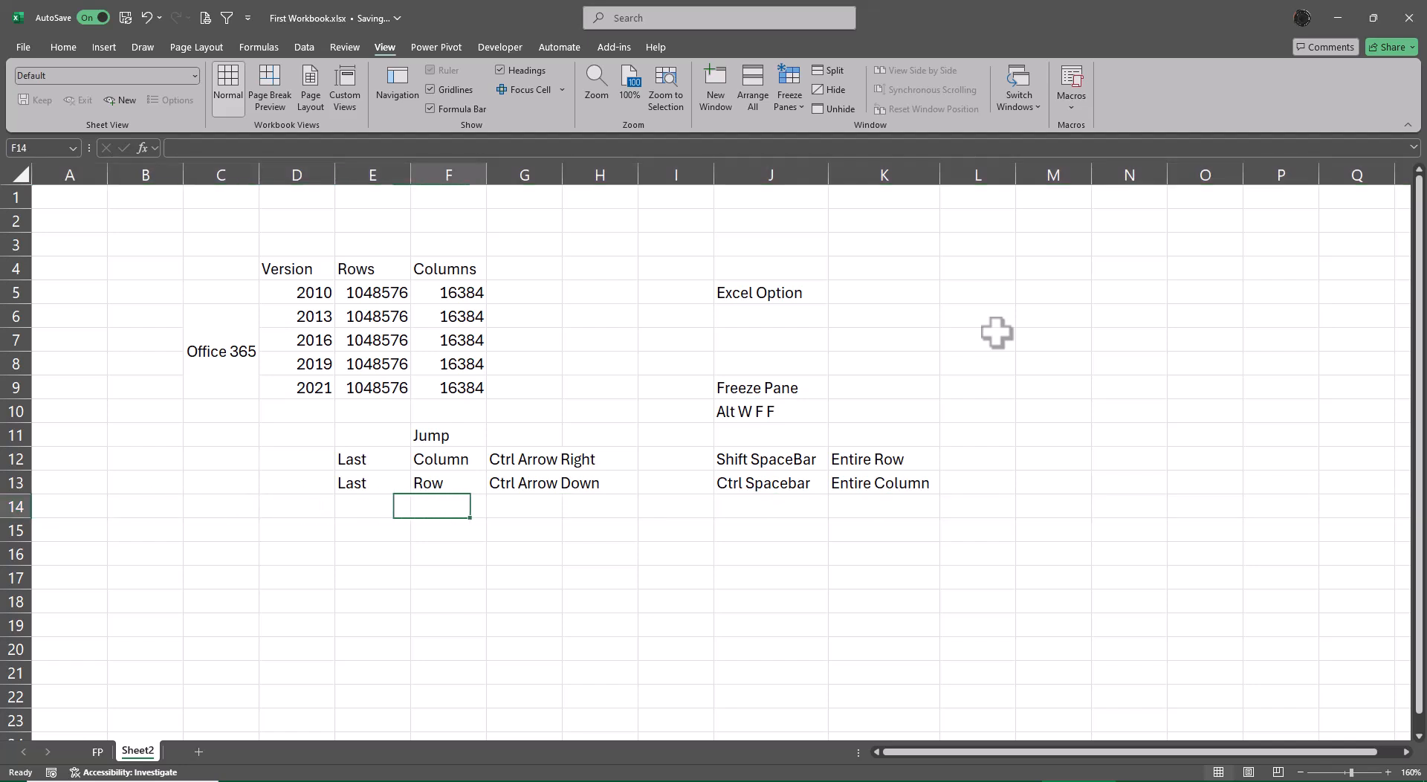
key(alt+w)
key(f)
key(f)
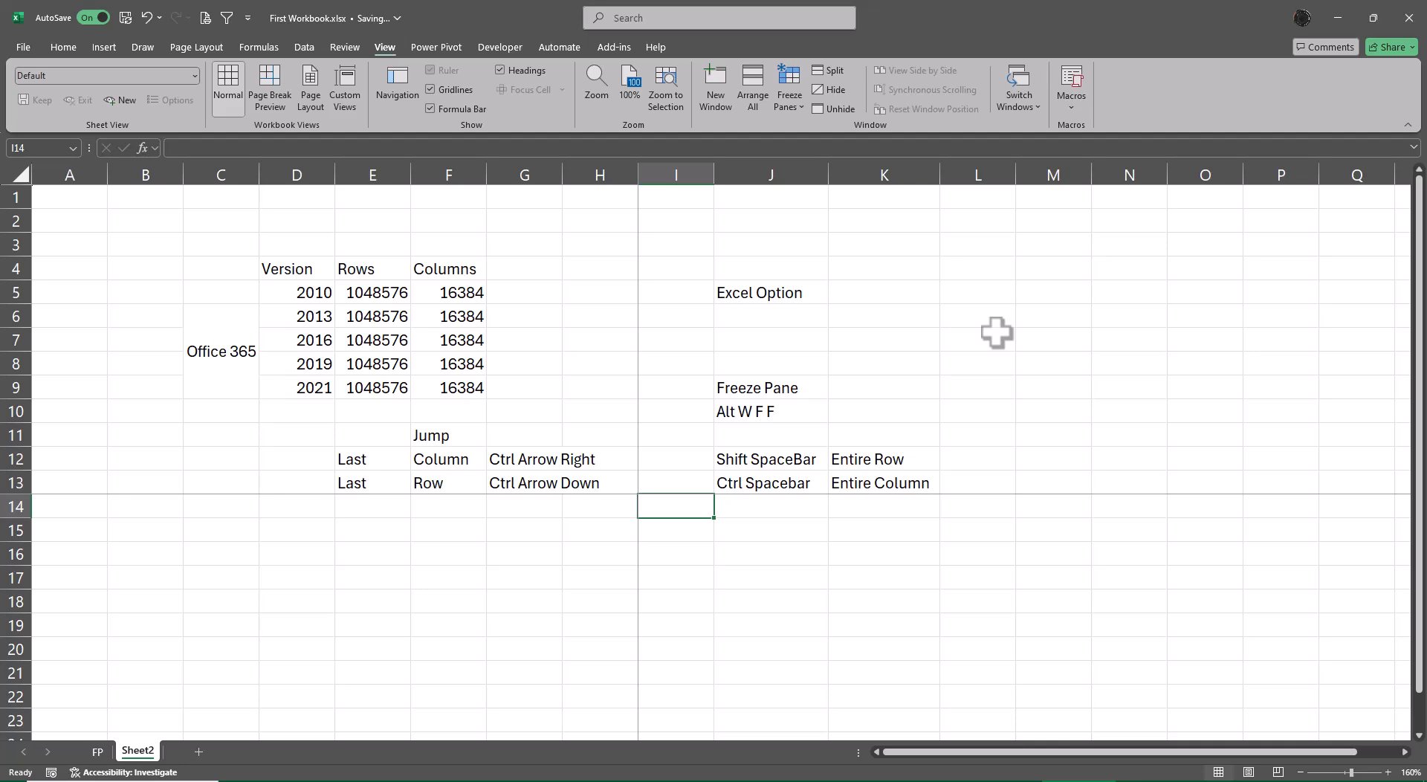
Unfreeze the panes set at cell I14.
key(alt+w)
key(f)
key(f)
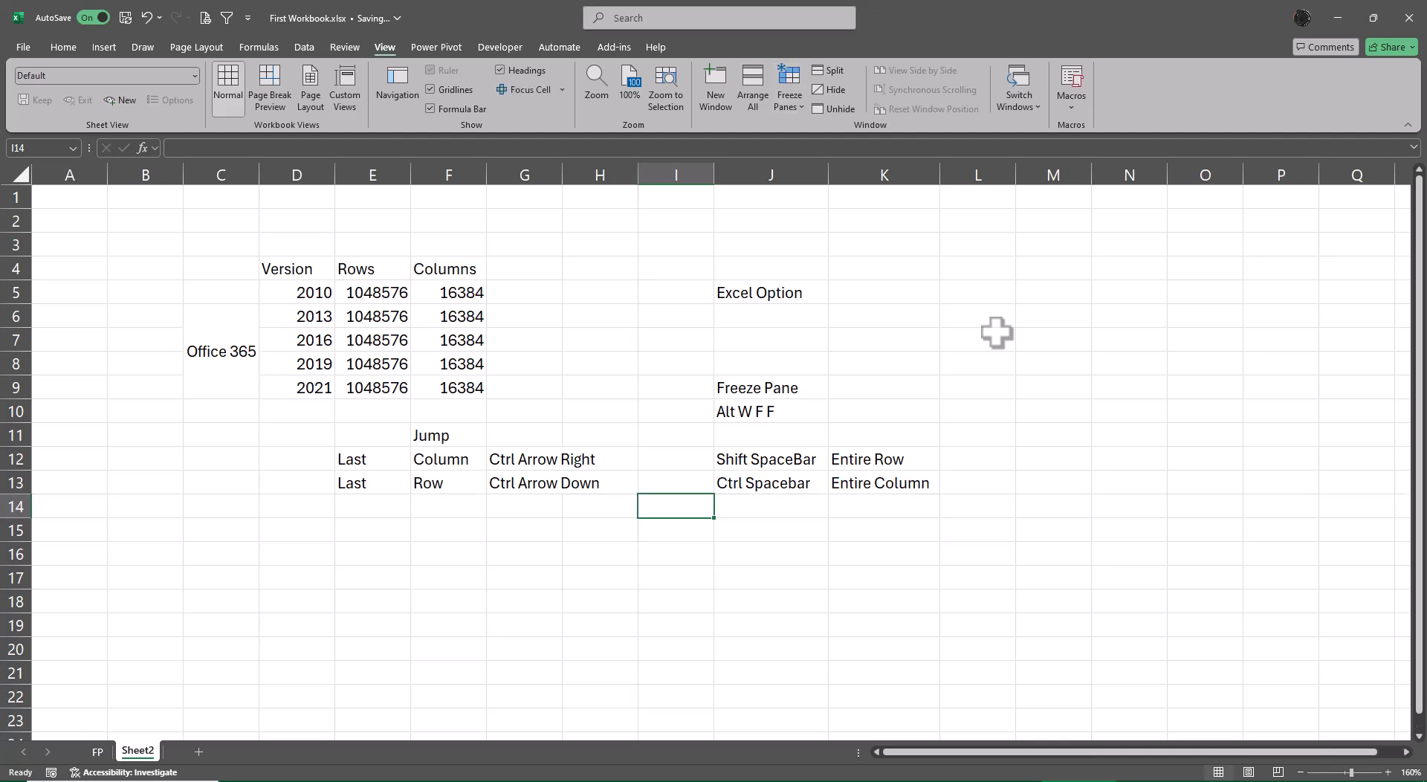
Freeze the panes at cell L14 to lock rows 1 to 13 and columns A to K.
key(Right)
key(Right)
key(Right)
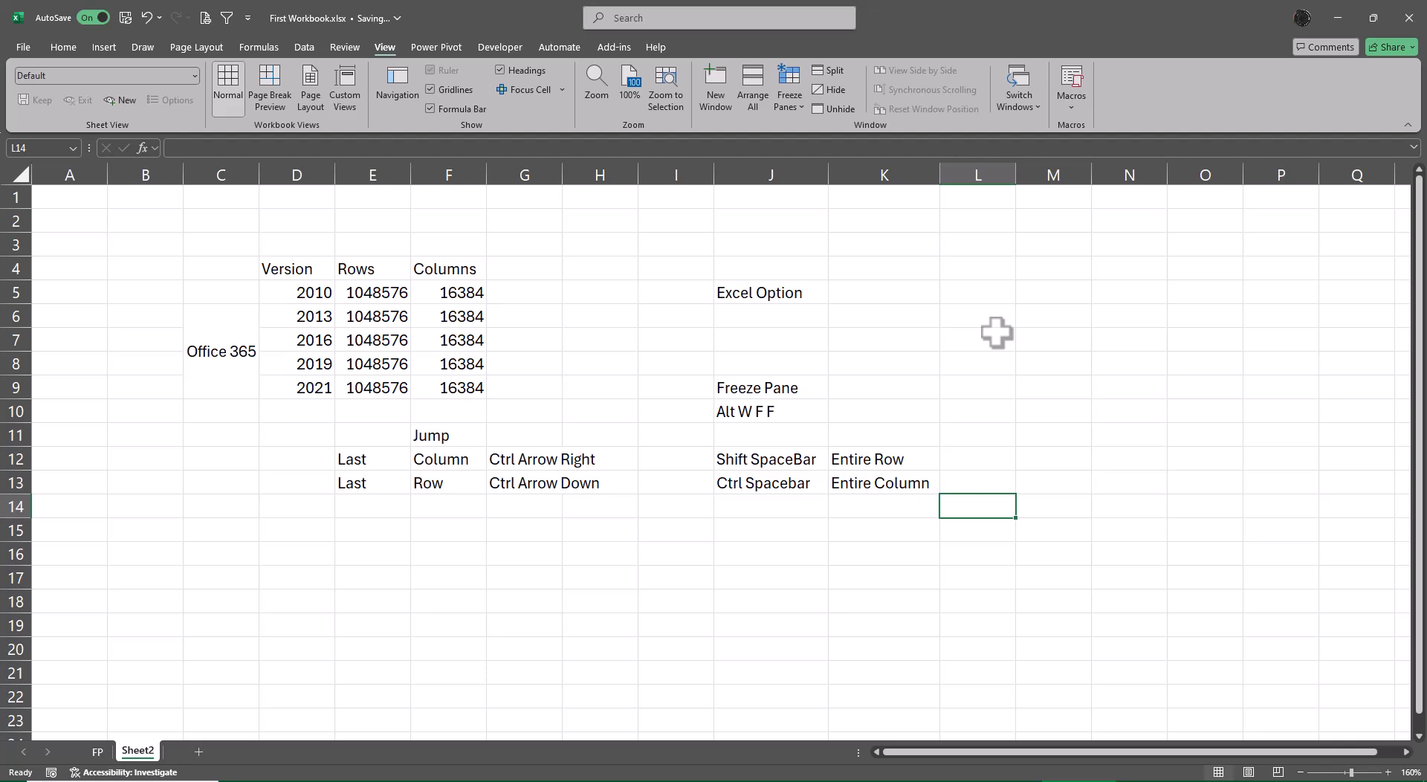
key(alt+w)
key(f)
key(f)
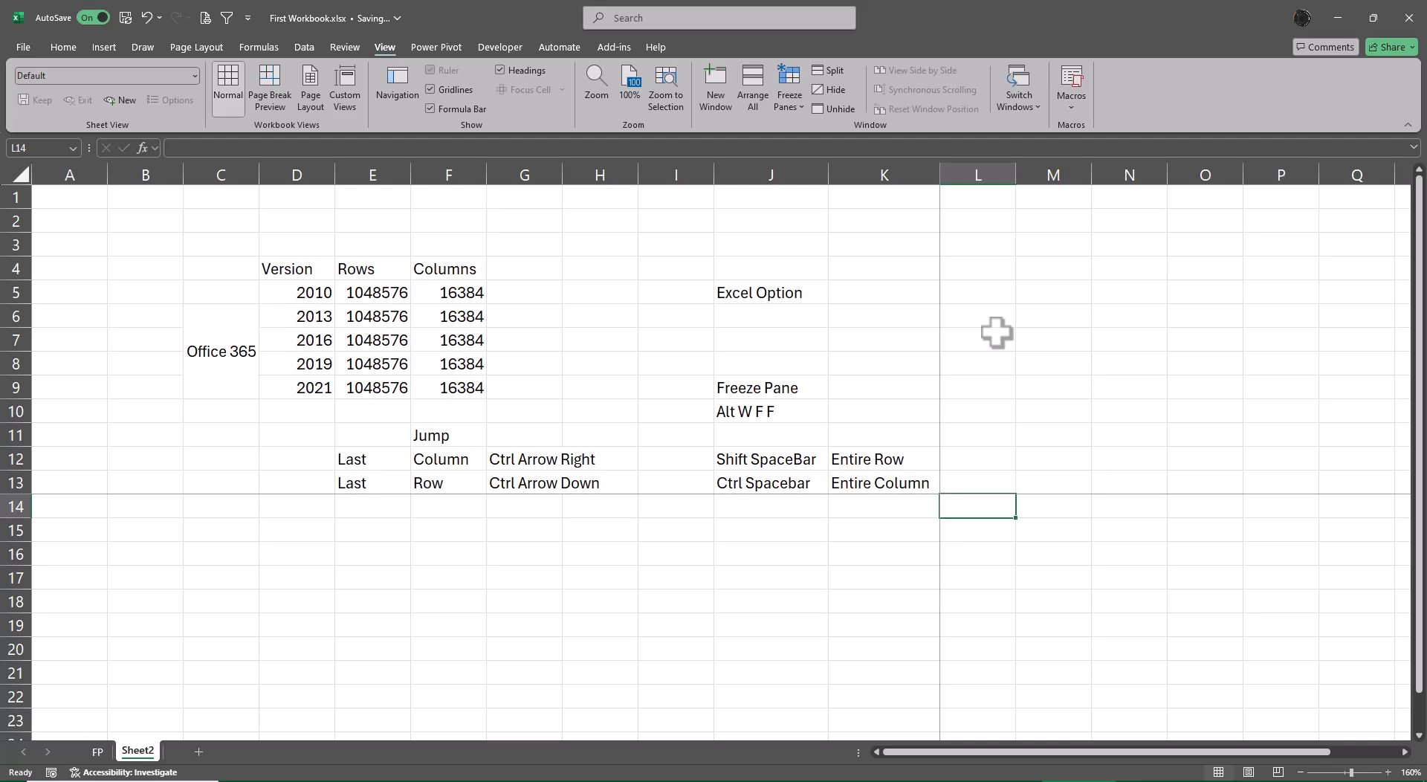
Select the frozen area from K13 back to A1 to show its extent.
key(Left)
key(Up)
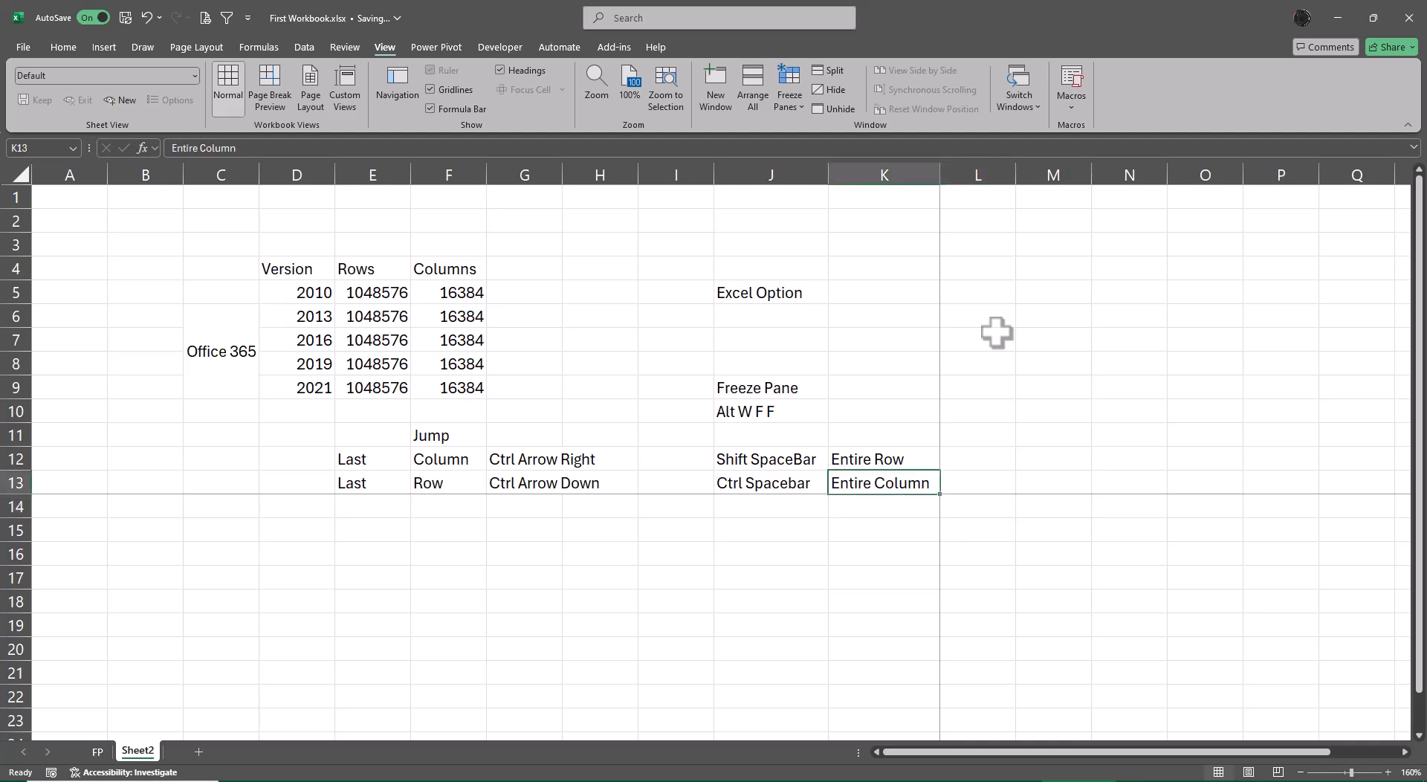
key(ctrl+shift+Up)
key(ctrl+shift+Up)
key(ctrl+shift+Left)
key(ctrl+shift+Left)
key(ctrl+shift+Left)
key(ctrl+shift+Left)
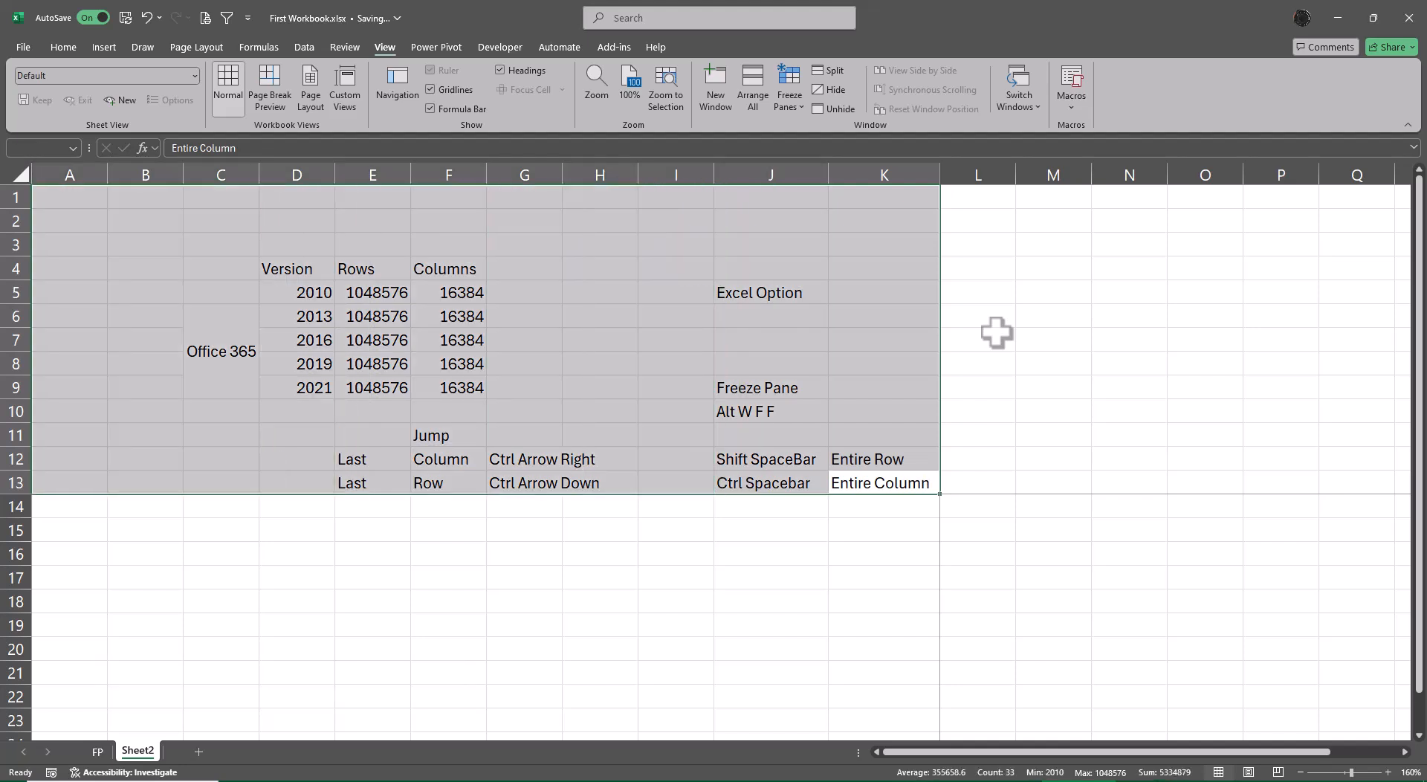
Go to the worksheet's last cell, XFD1048576, to view the frozen area beside it.
key(Down)
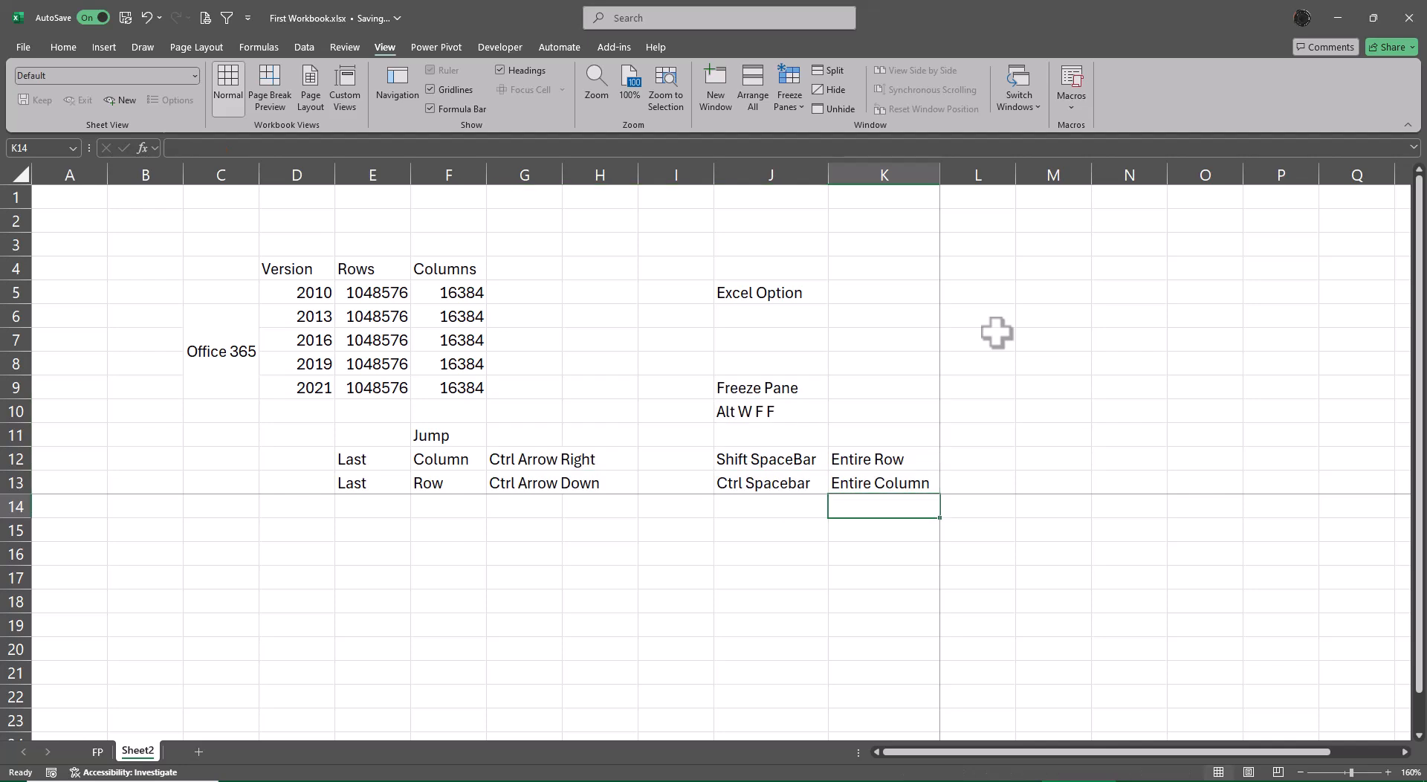
key(ctrl+Down)
key(ctrl+Right)
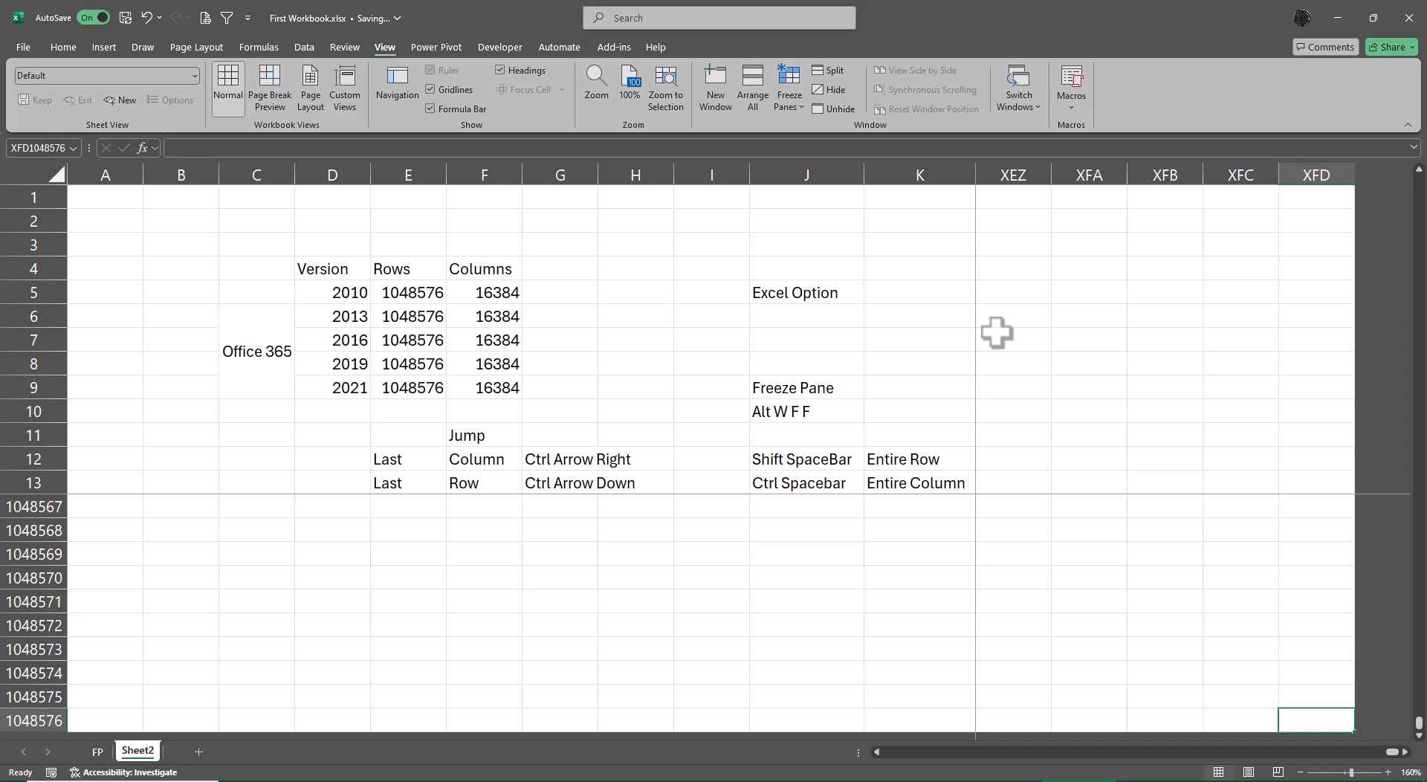
Unfreeze the panes set at cell L14.
key(alt+w)
key(f)
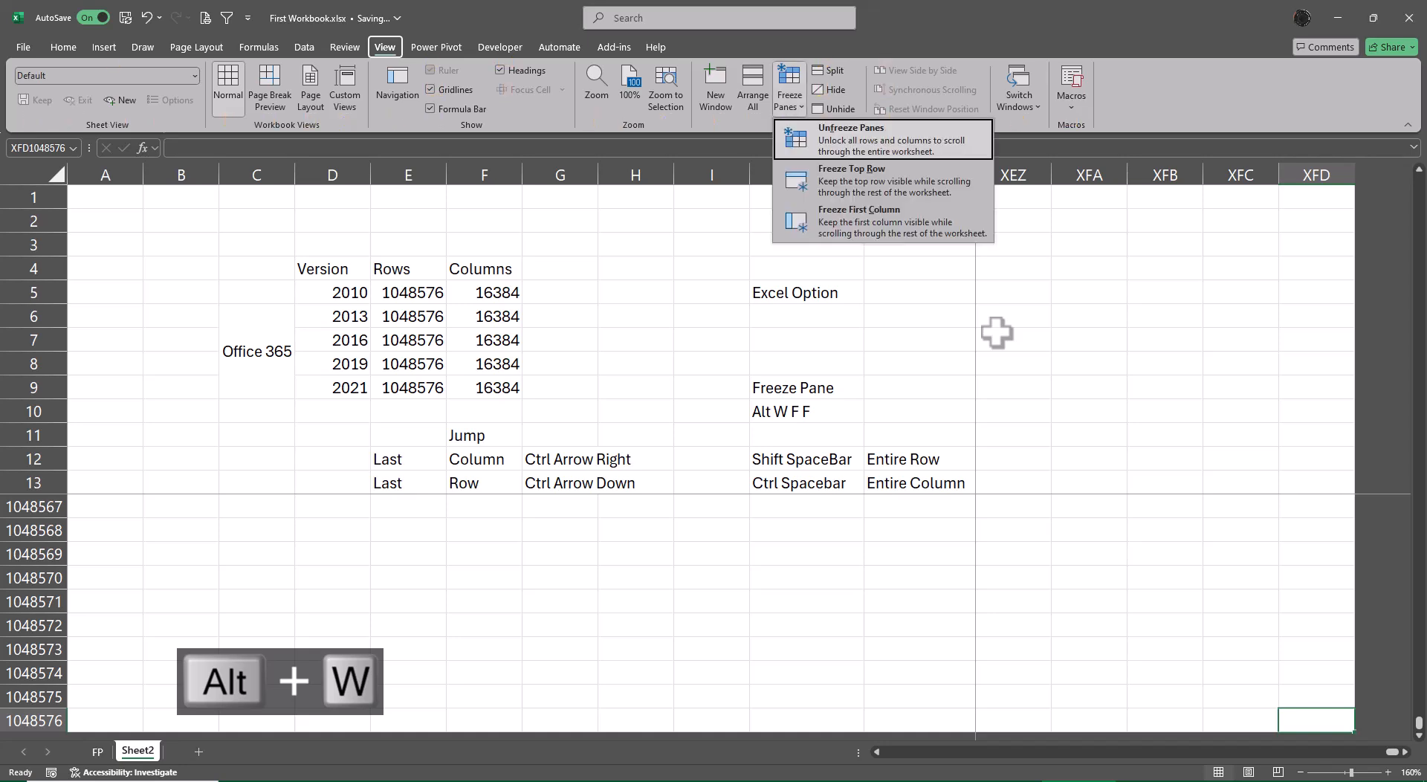
key(f)
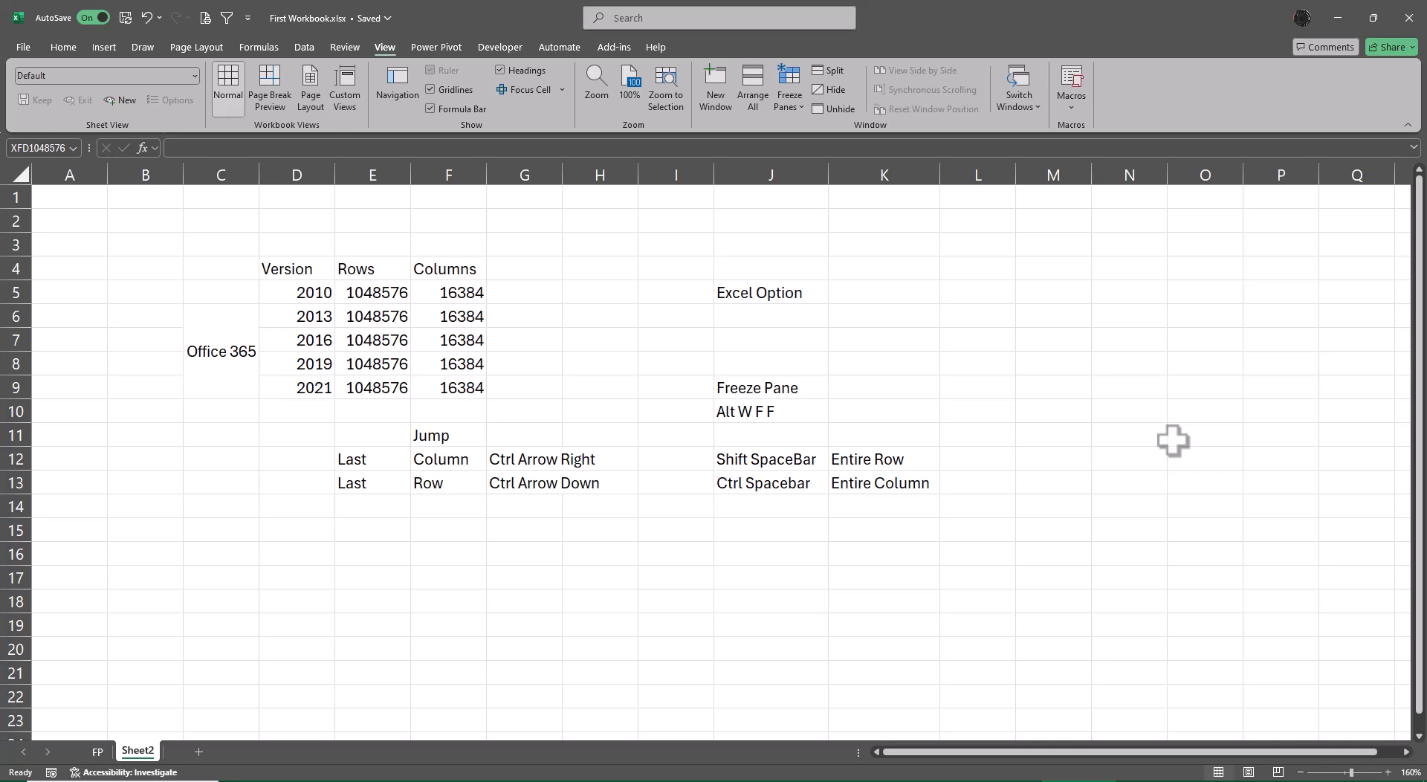
Enter the label "Save" in J6 and its shortcut "Ctrl S" in K6.
click(764, 306)
text(Sv)
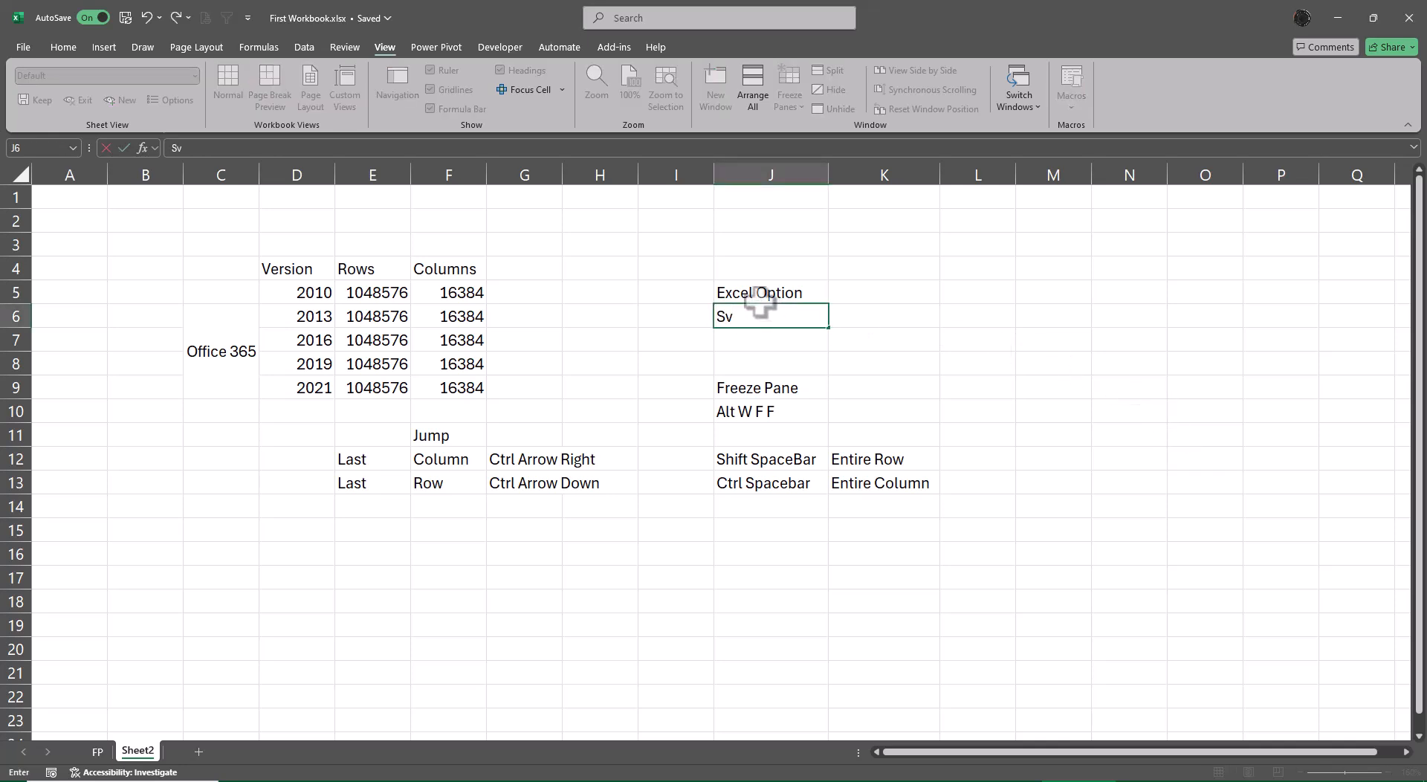
key(BackSpace)
text(ae)
key(BackSpace)
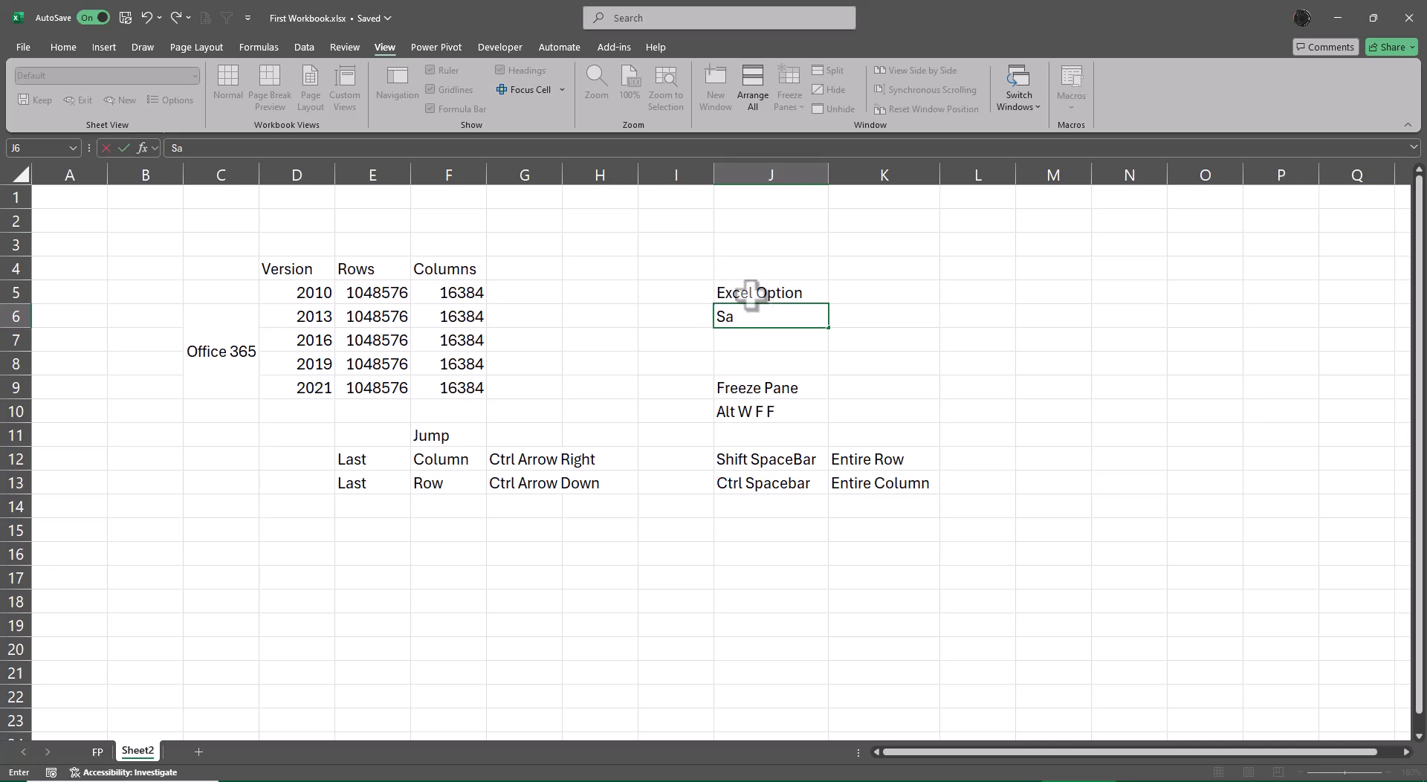
text(ve)
key(Tab)
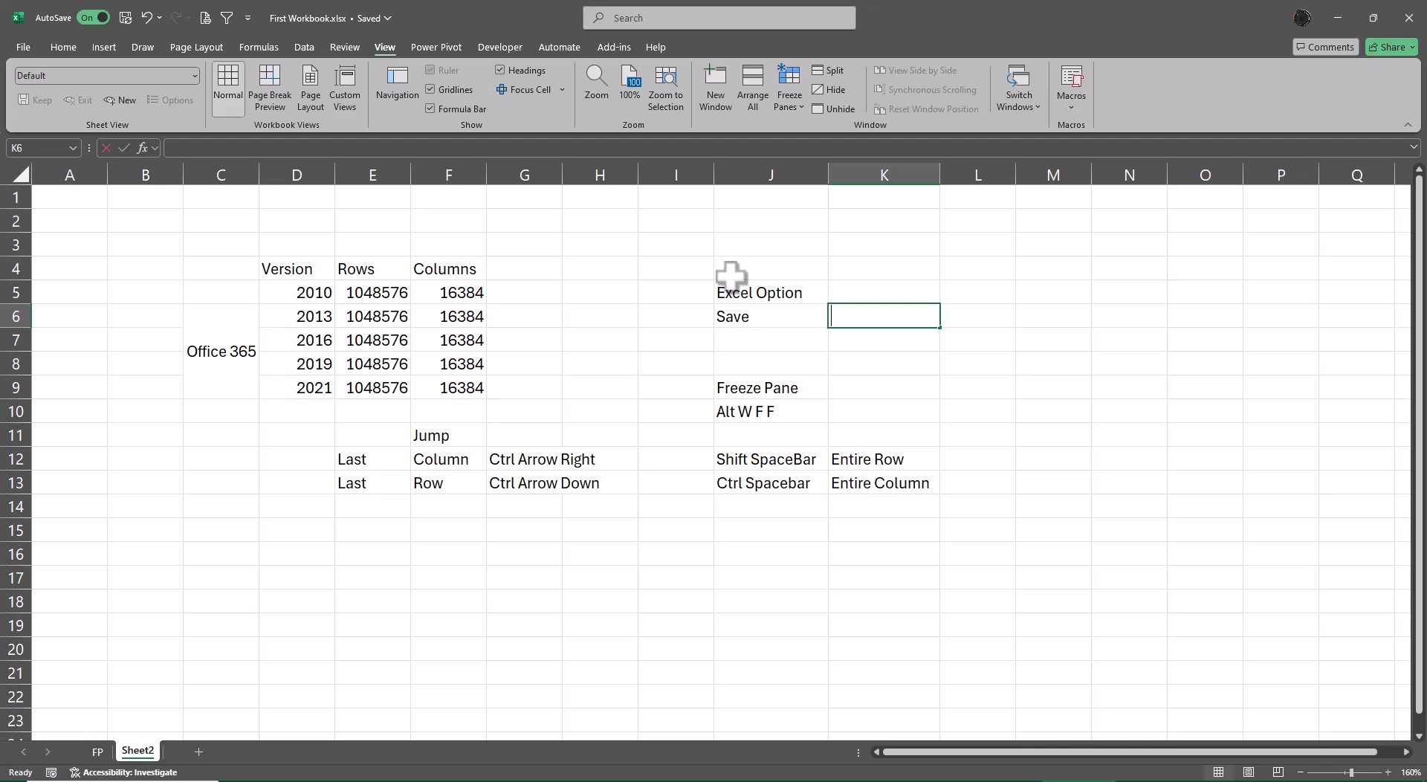
text(Ctrl S)
key(Return)
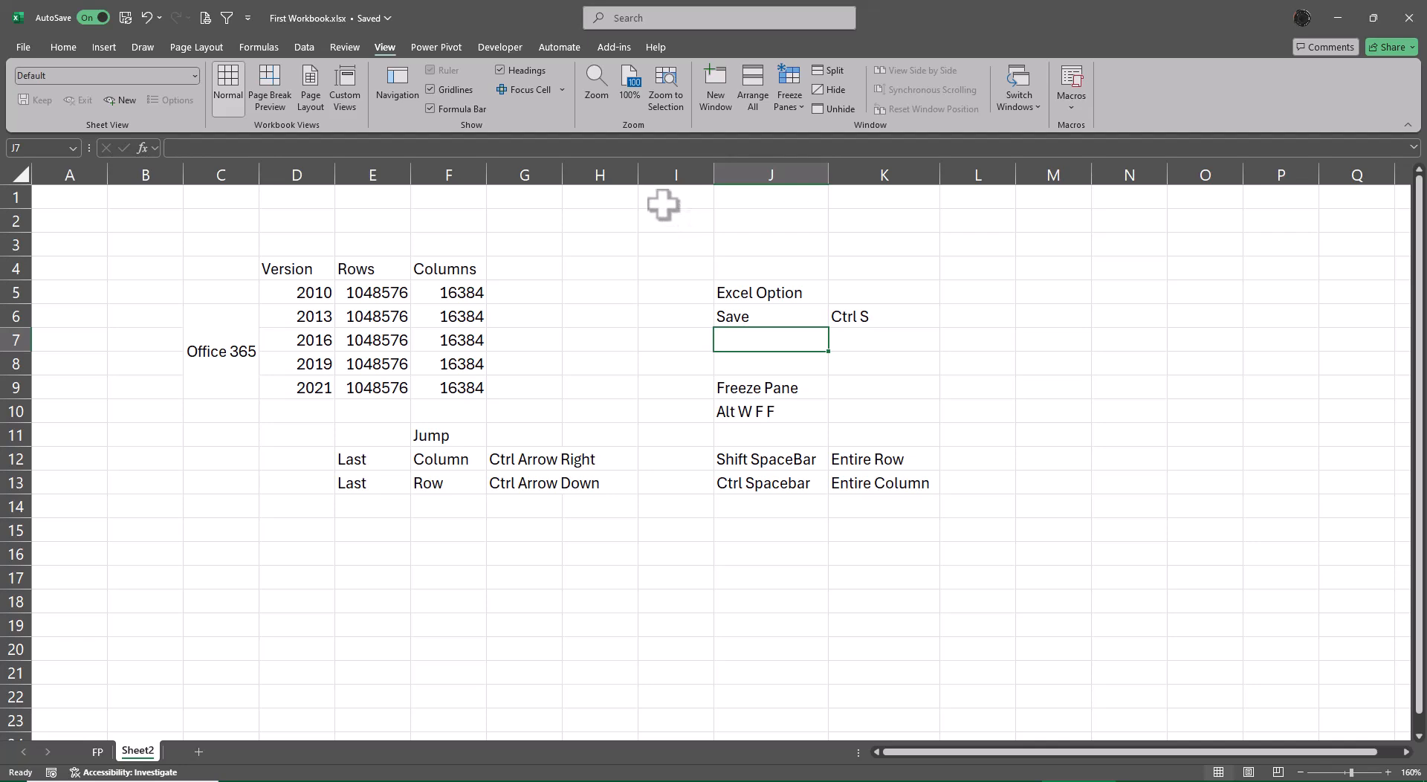
Enter the shortcut "Alt F2 or F12" in K7 and its label "Save as" in J7.
key(Right)
text(A)
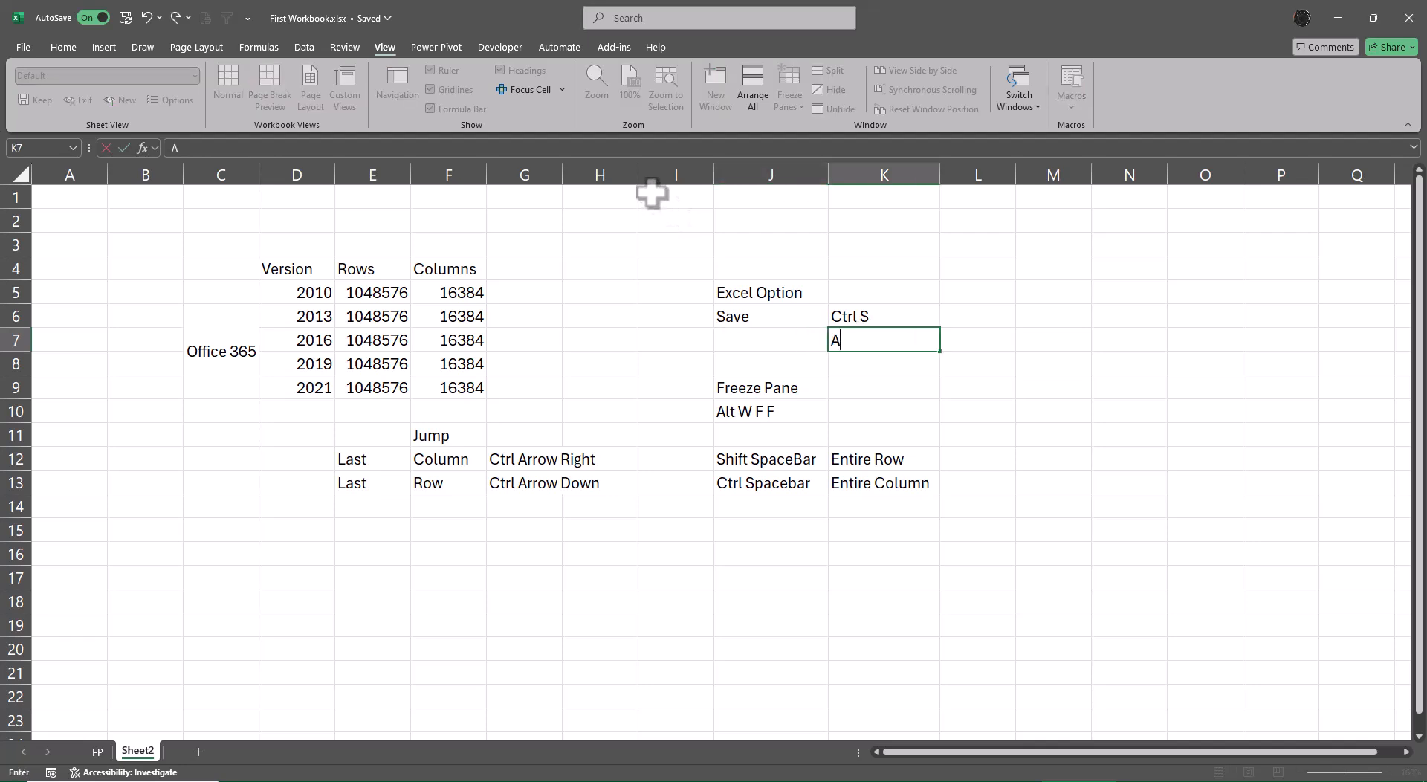
text(lt F2)
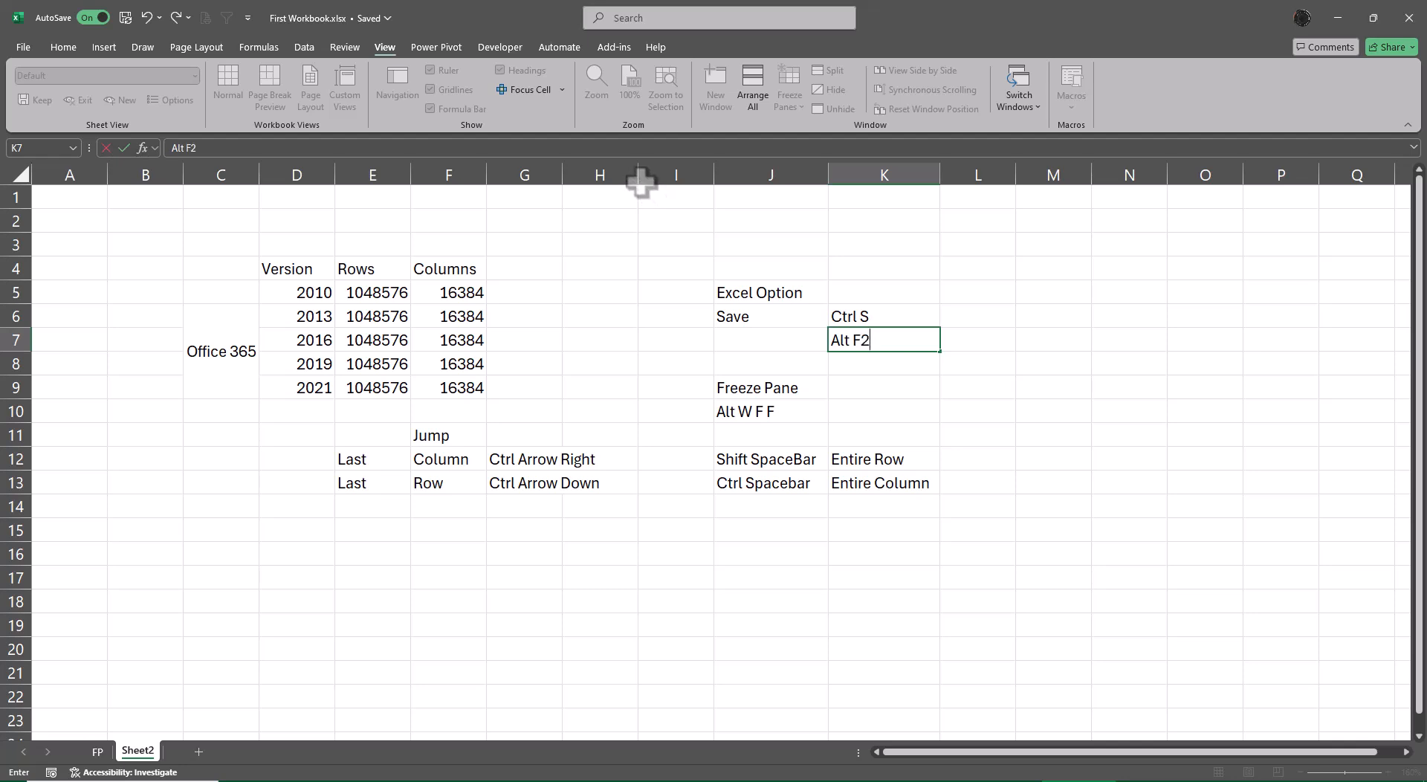
text( or F12)
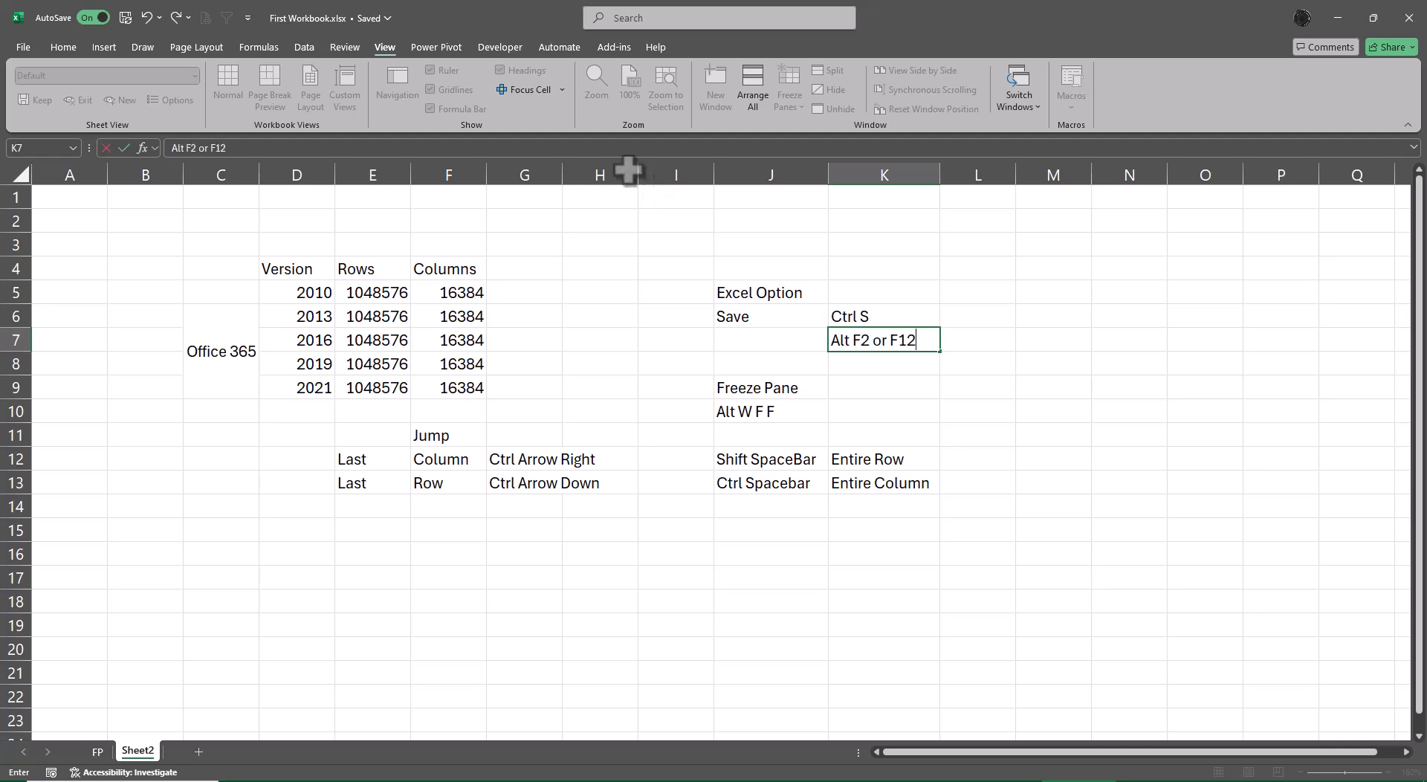
key(Return)
key(Up)
key(Left)
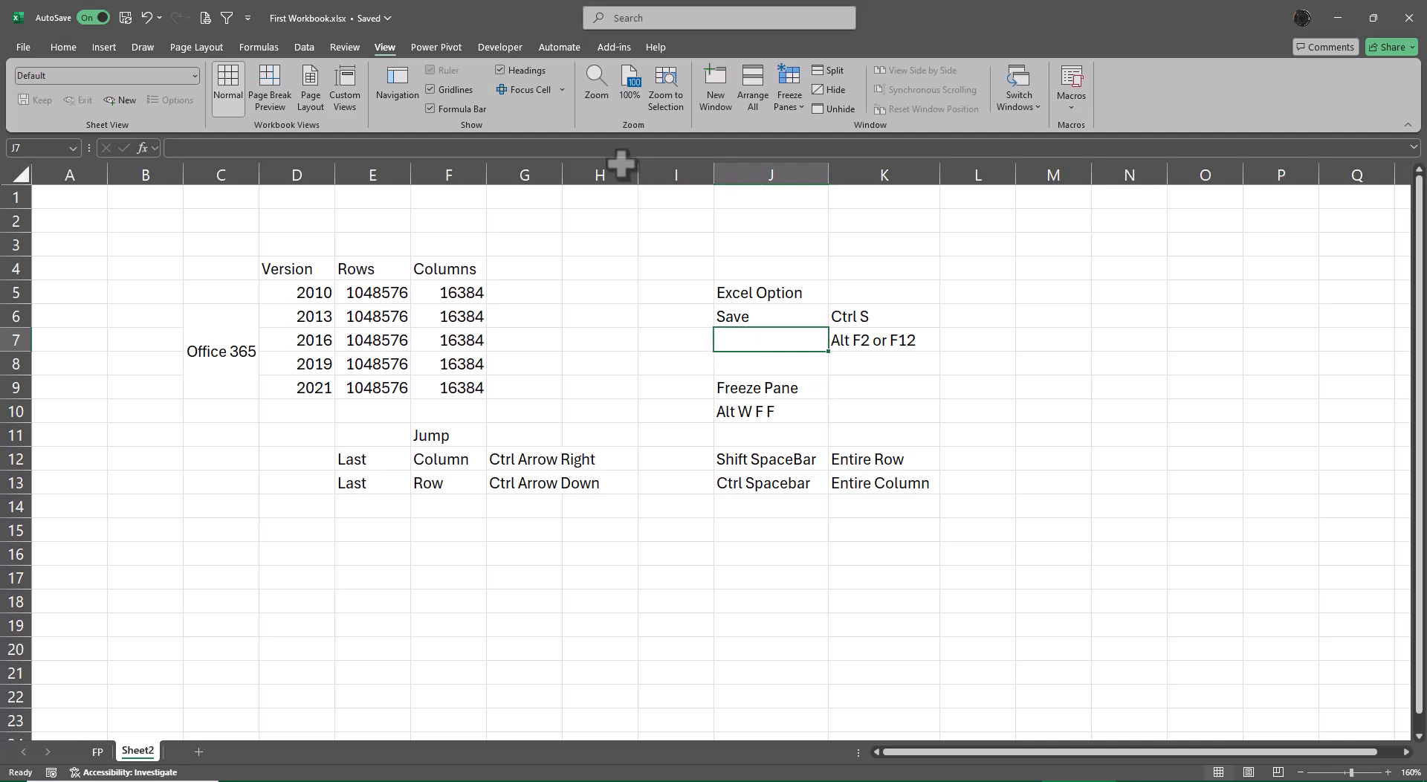
text(Save as)
key(Return)
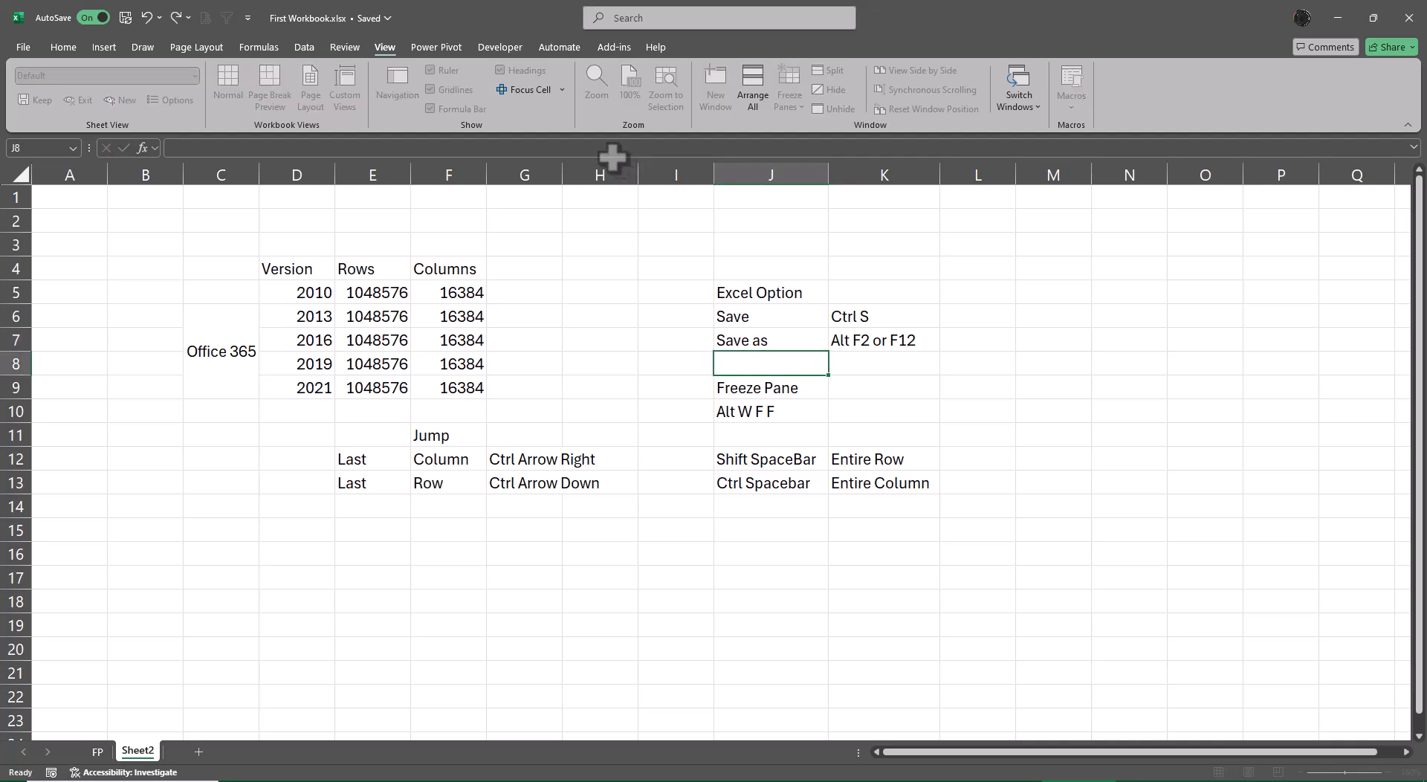
View the workbook's file commands for saving, return to the sheet and save the workbook.
click(23, 47)
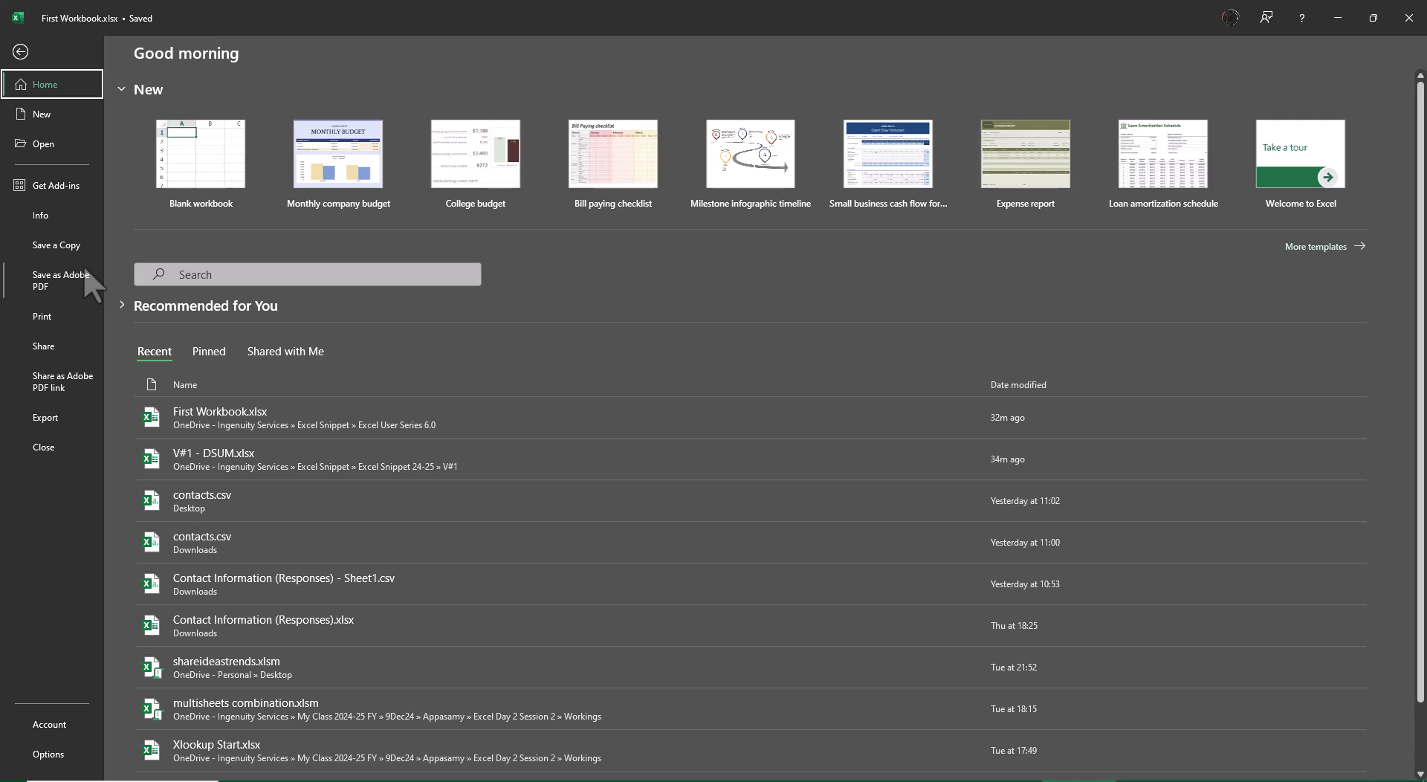
click(19, 53)
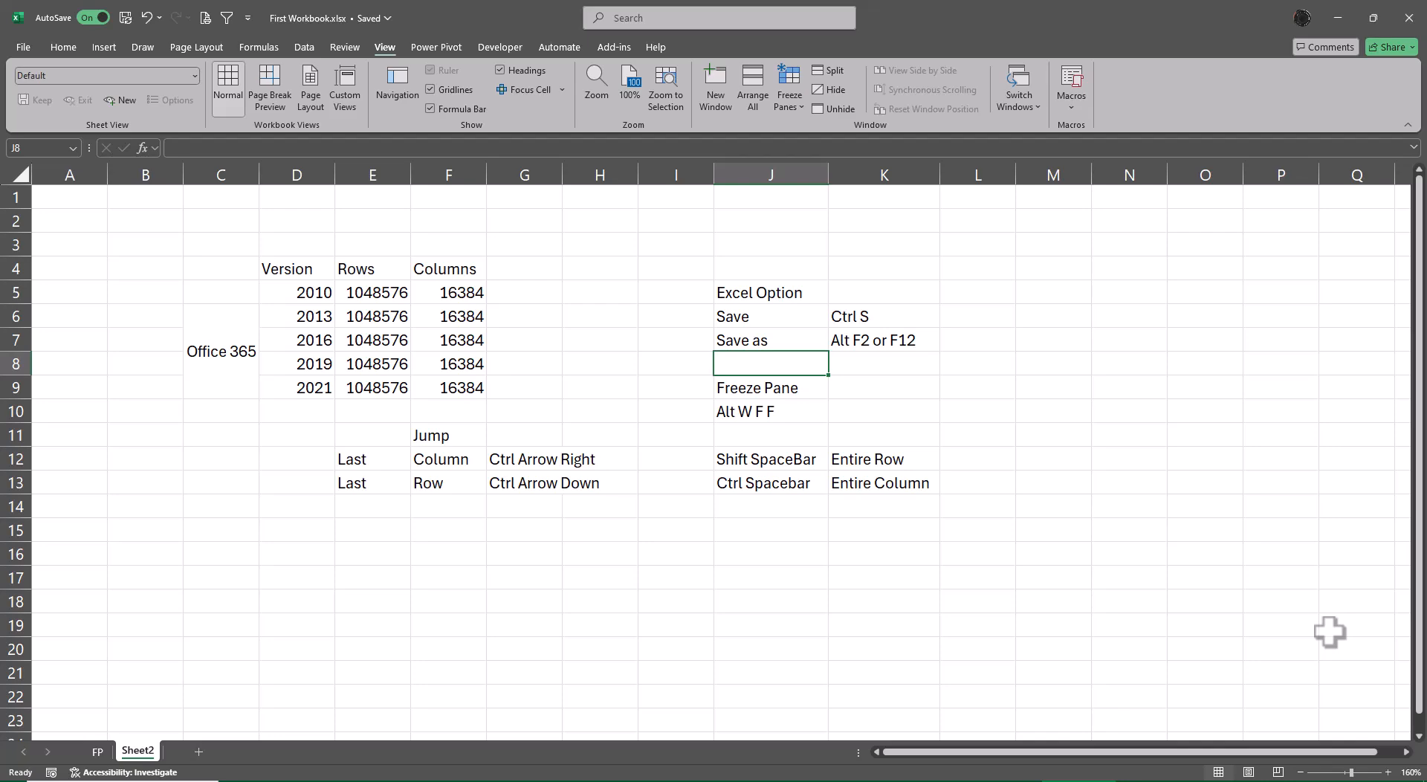
key(alt+f)
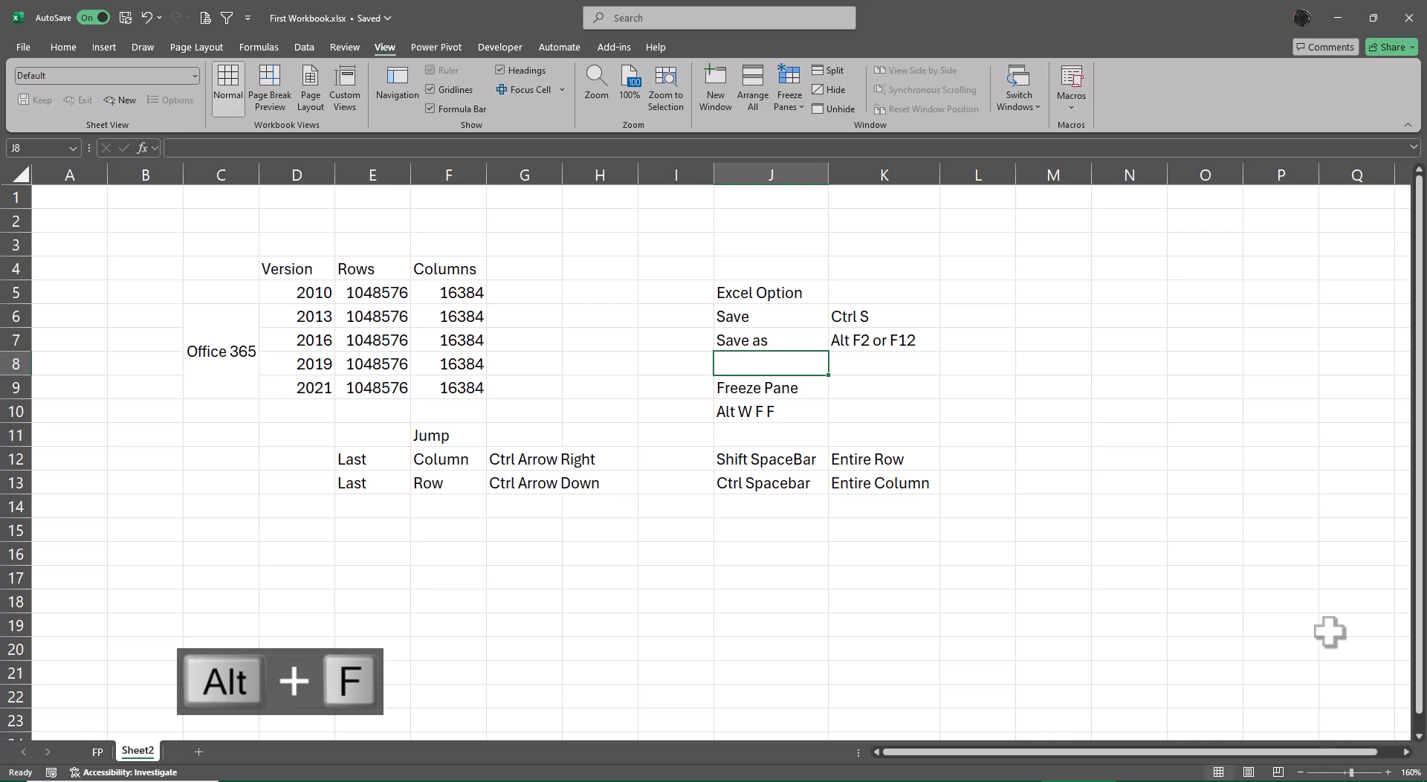
key(Escape)
key(Escape)
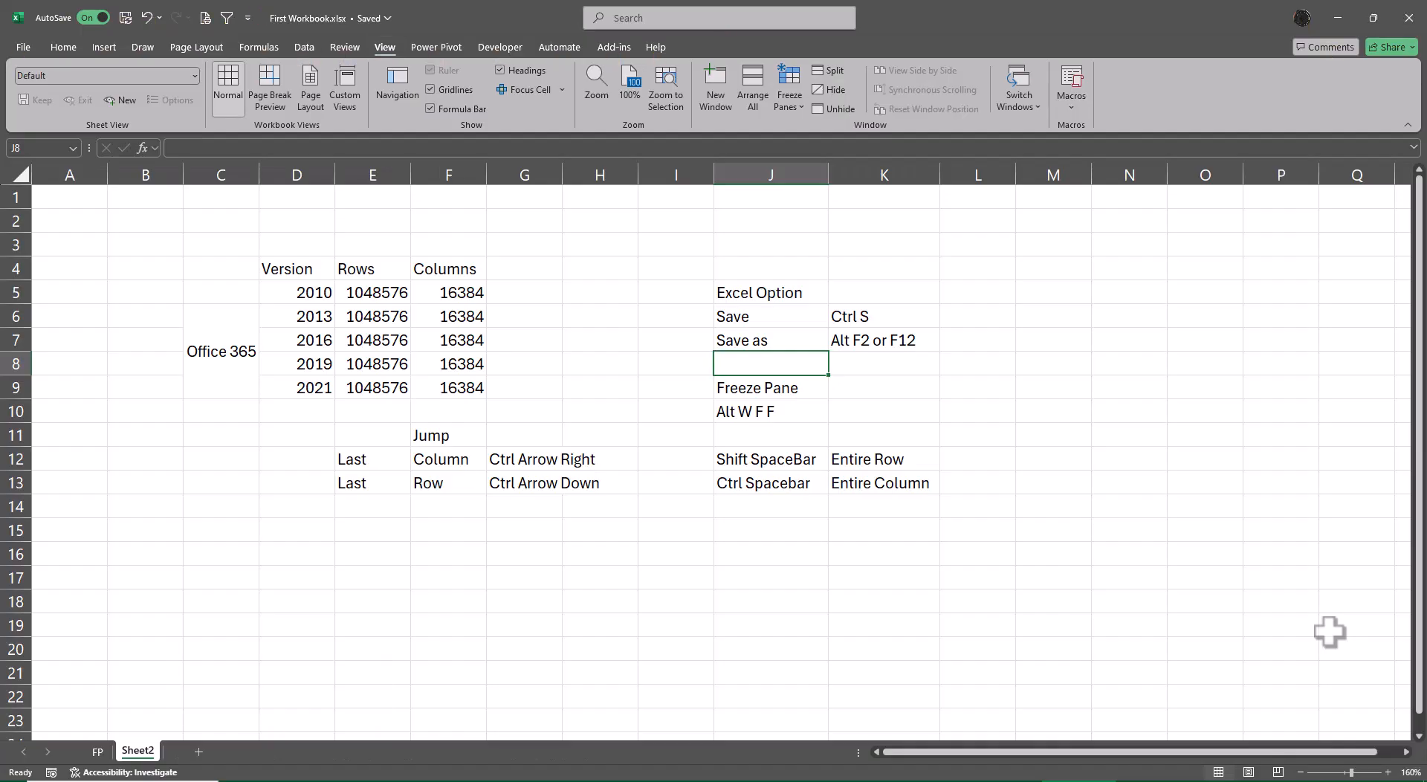
key(ctrl+s)
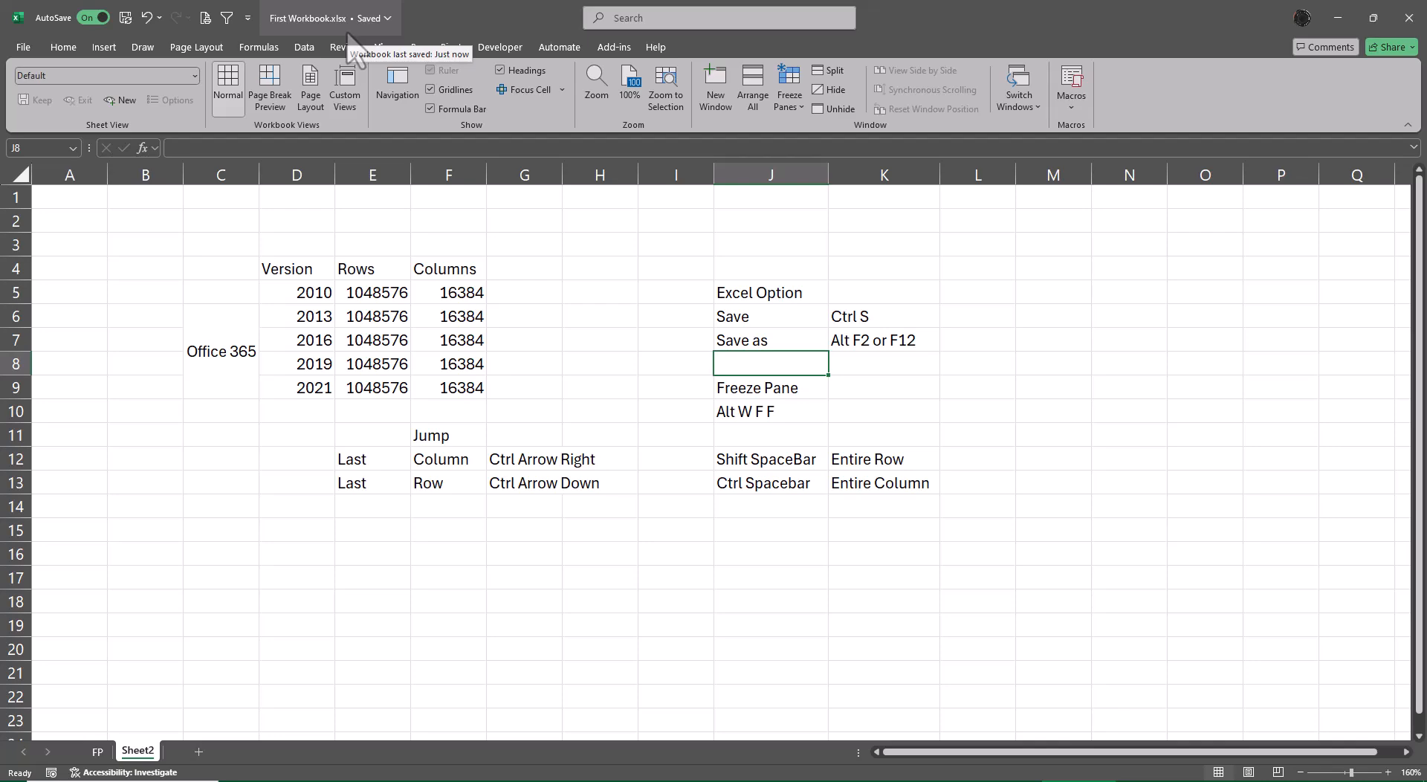
Examine the default file formats offered in the Excel Options save settings, leaving the settings as they are.
click(24, 47)
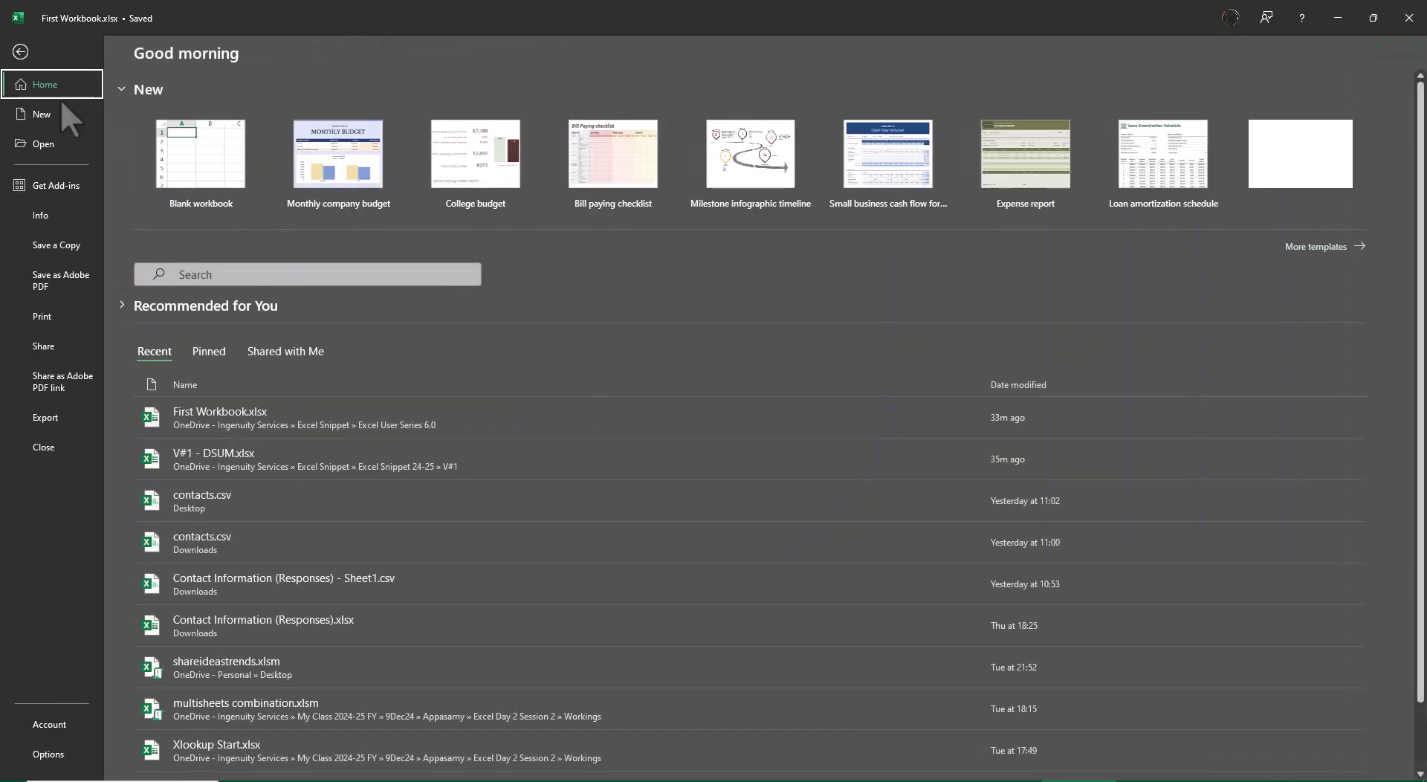
click(49, 758)
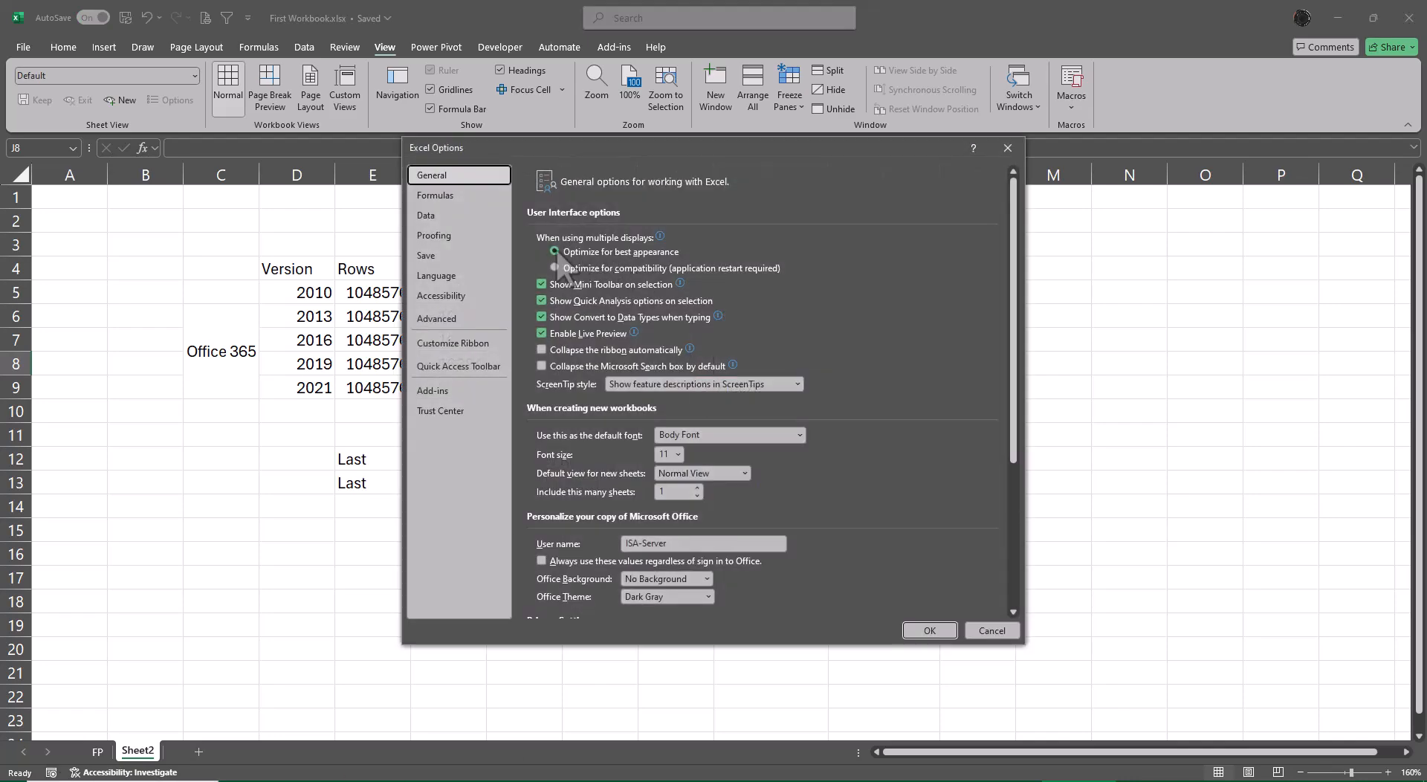
click(446, 258)
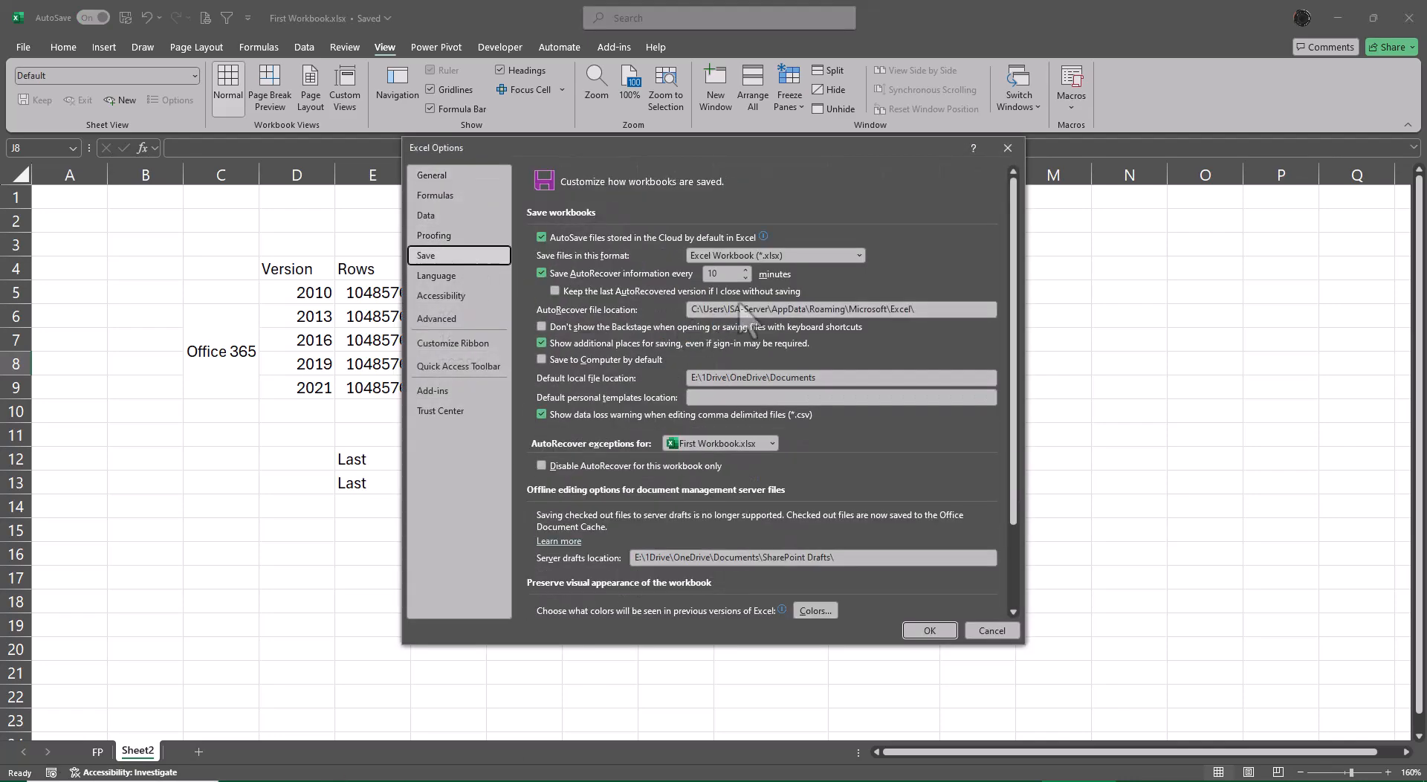
click(859, 256)
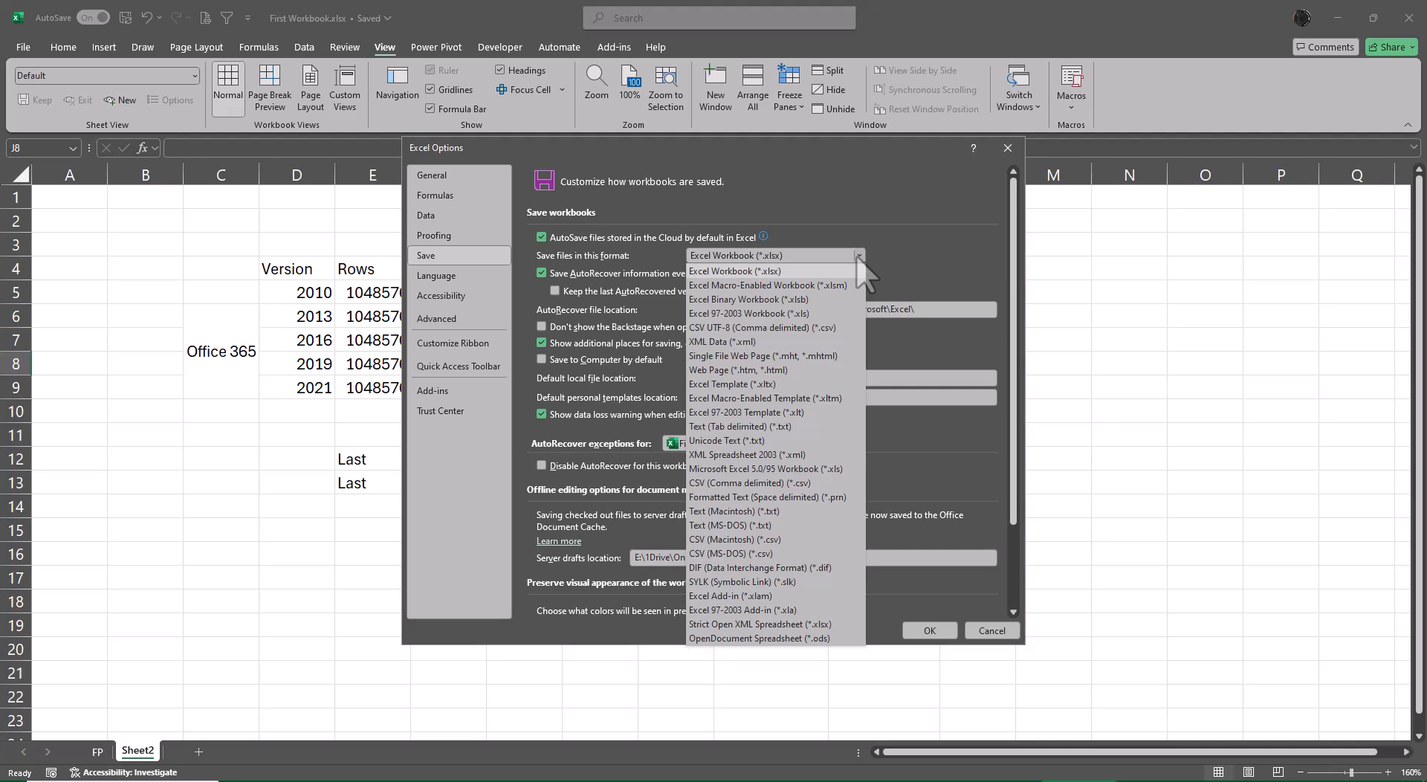
key(Escape)
key(Escape)
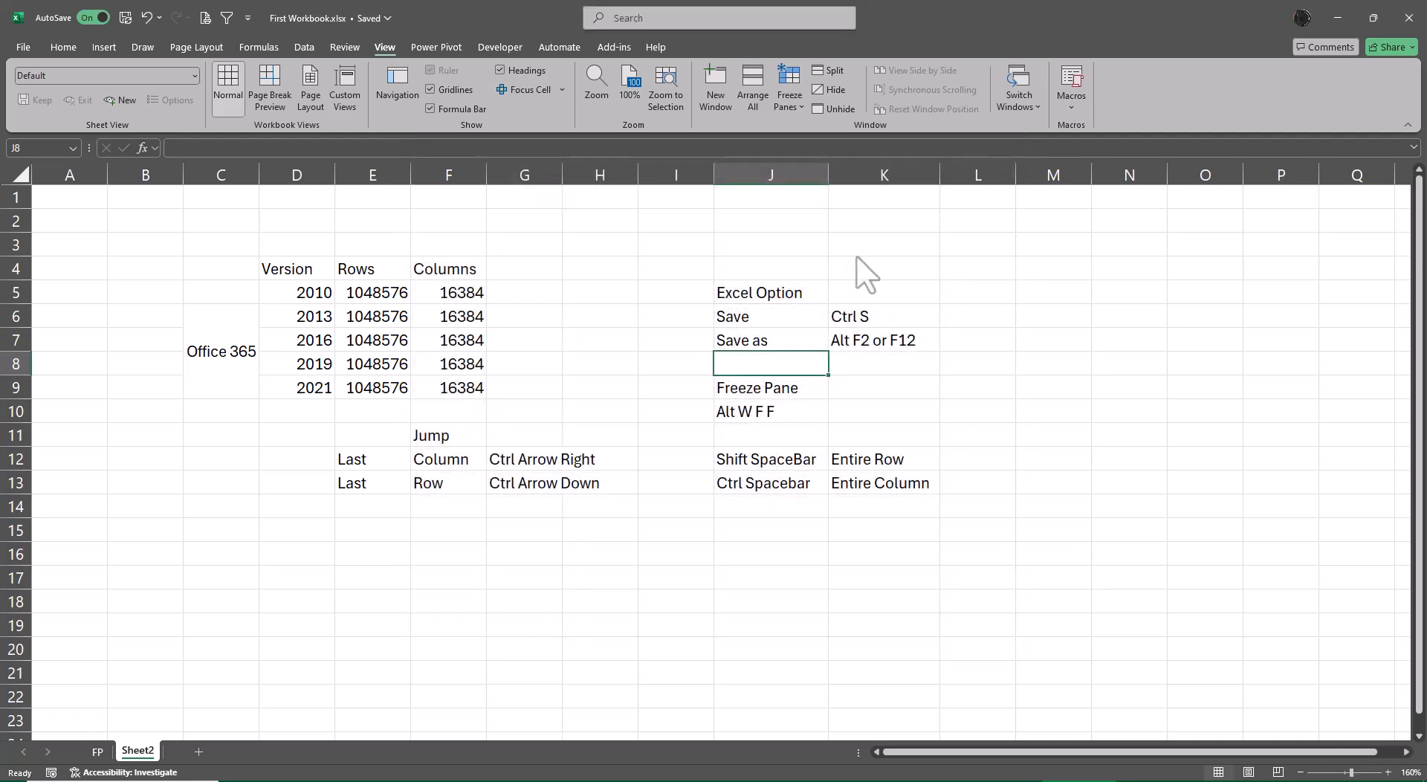
Add the heading "Extension" in G4, beside the Columns heading.
key(Left)
key(Left)
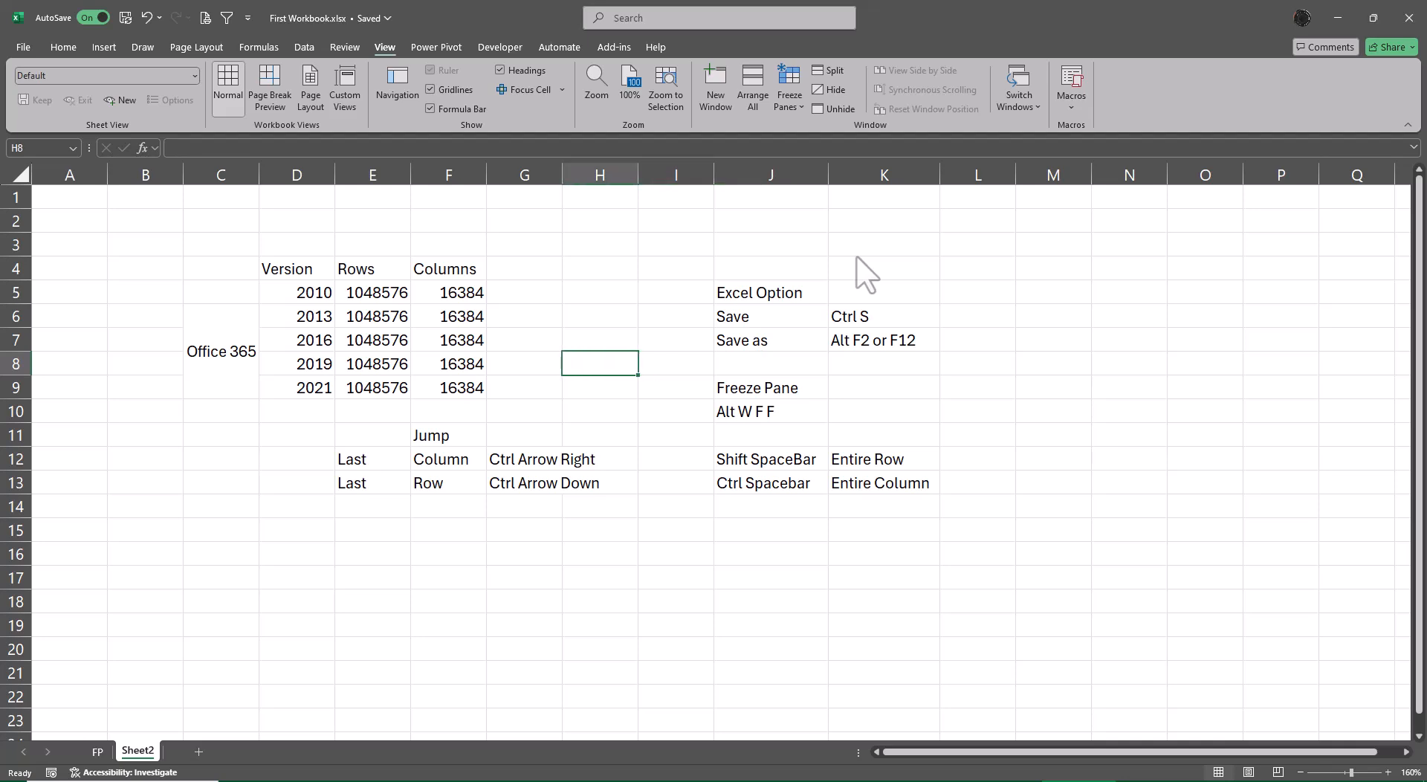
key(Up)
key(Up)
key(Up)
key(Up)
key(Left)
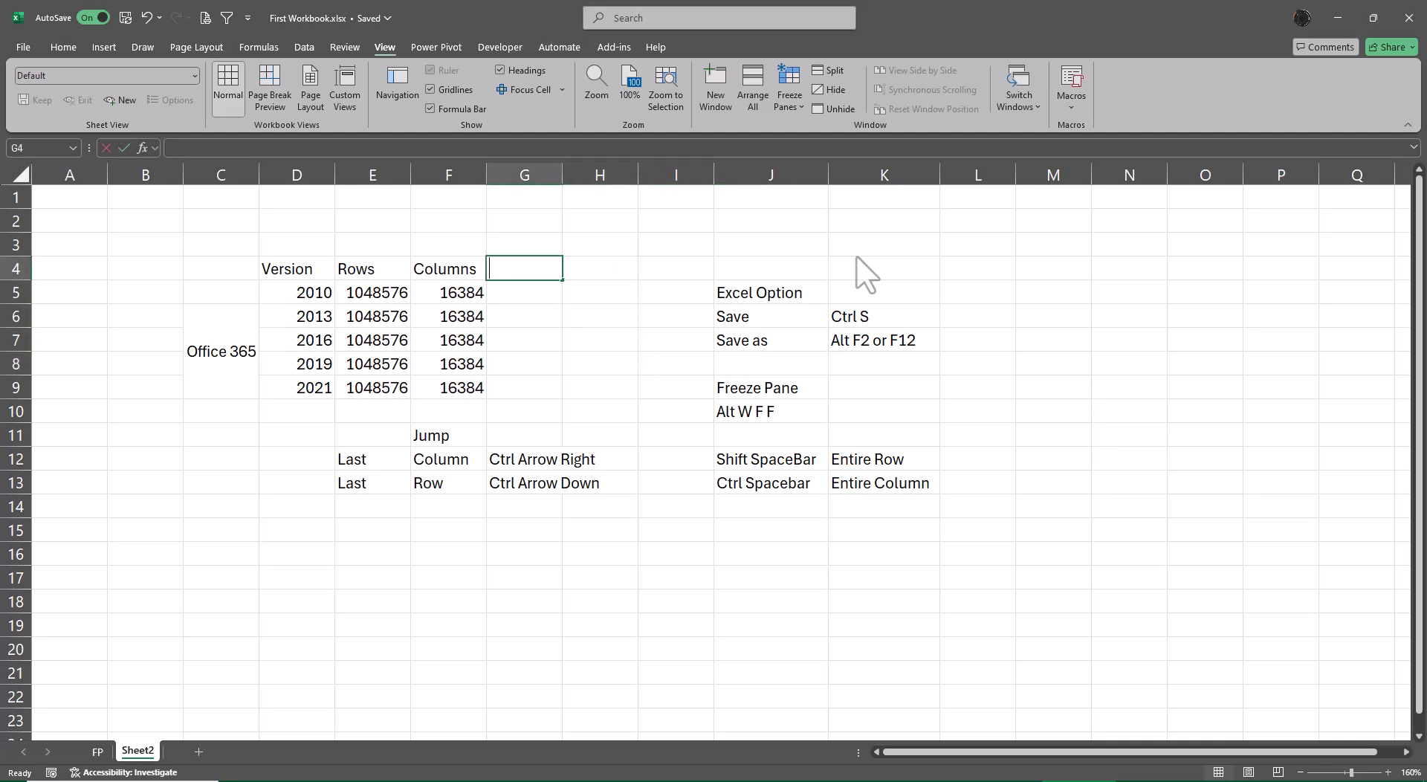
text(Extens)
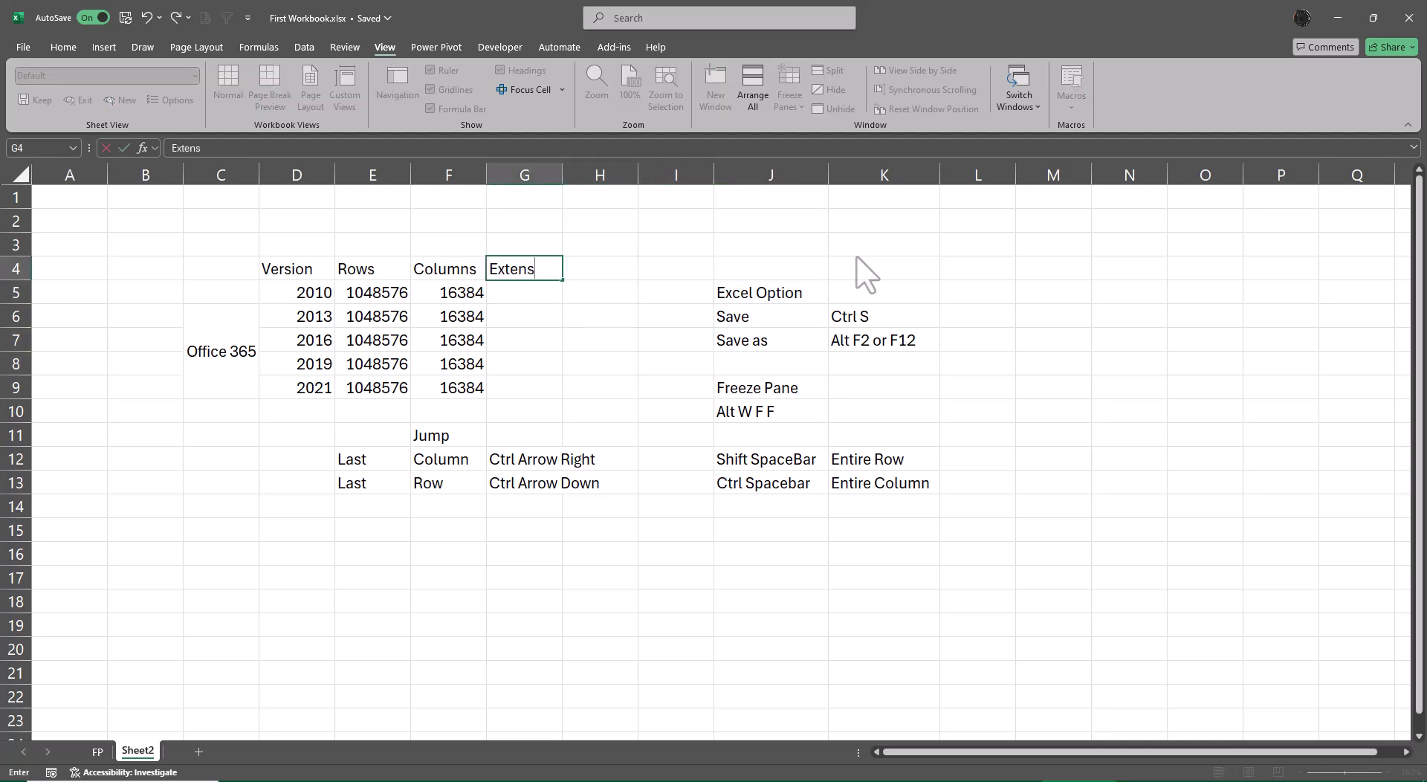
text(ion)
key(Return)
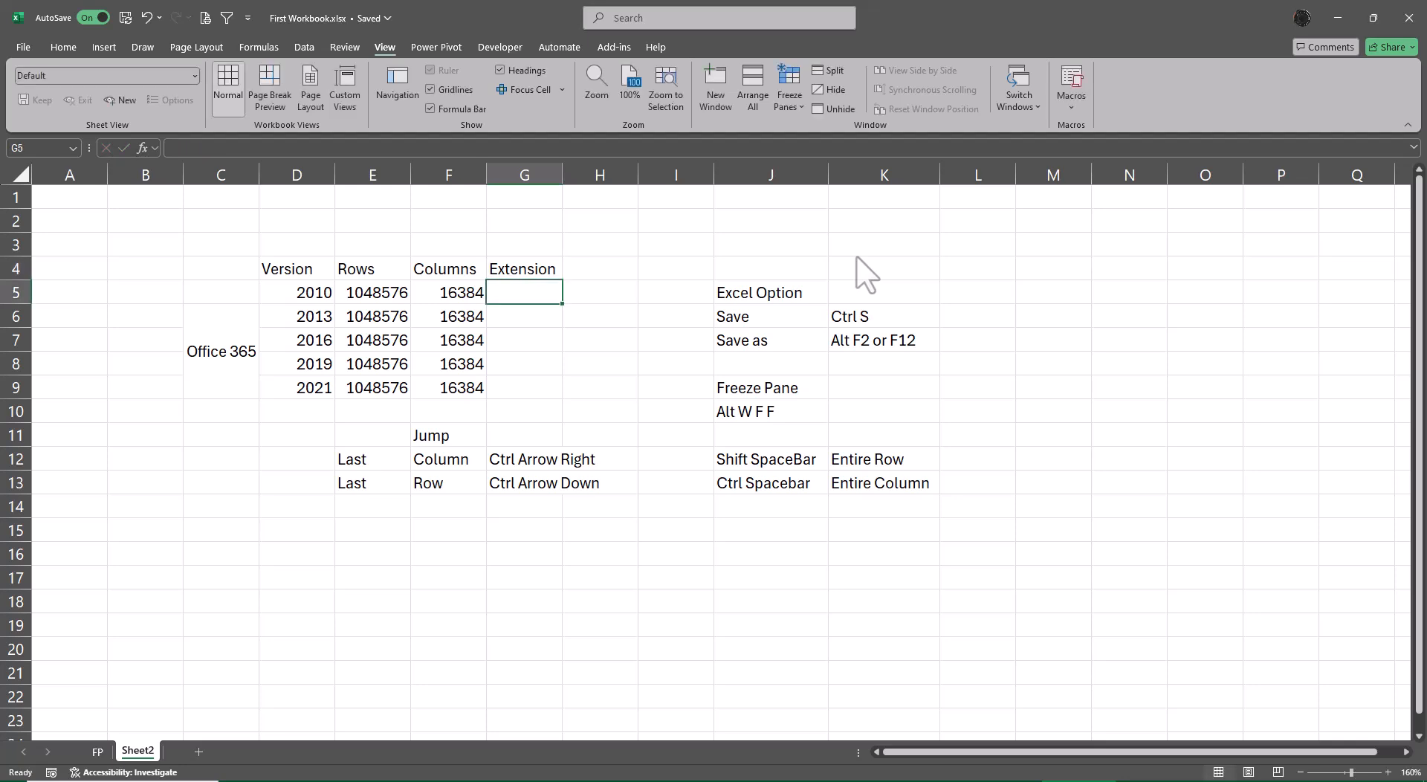
List the extensions xlsx, xlsm and xlsb in cells G5 to G7.
text(xlsx)
key(Return)
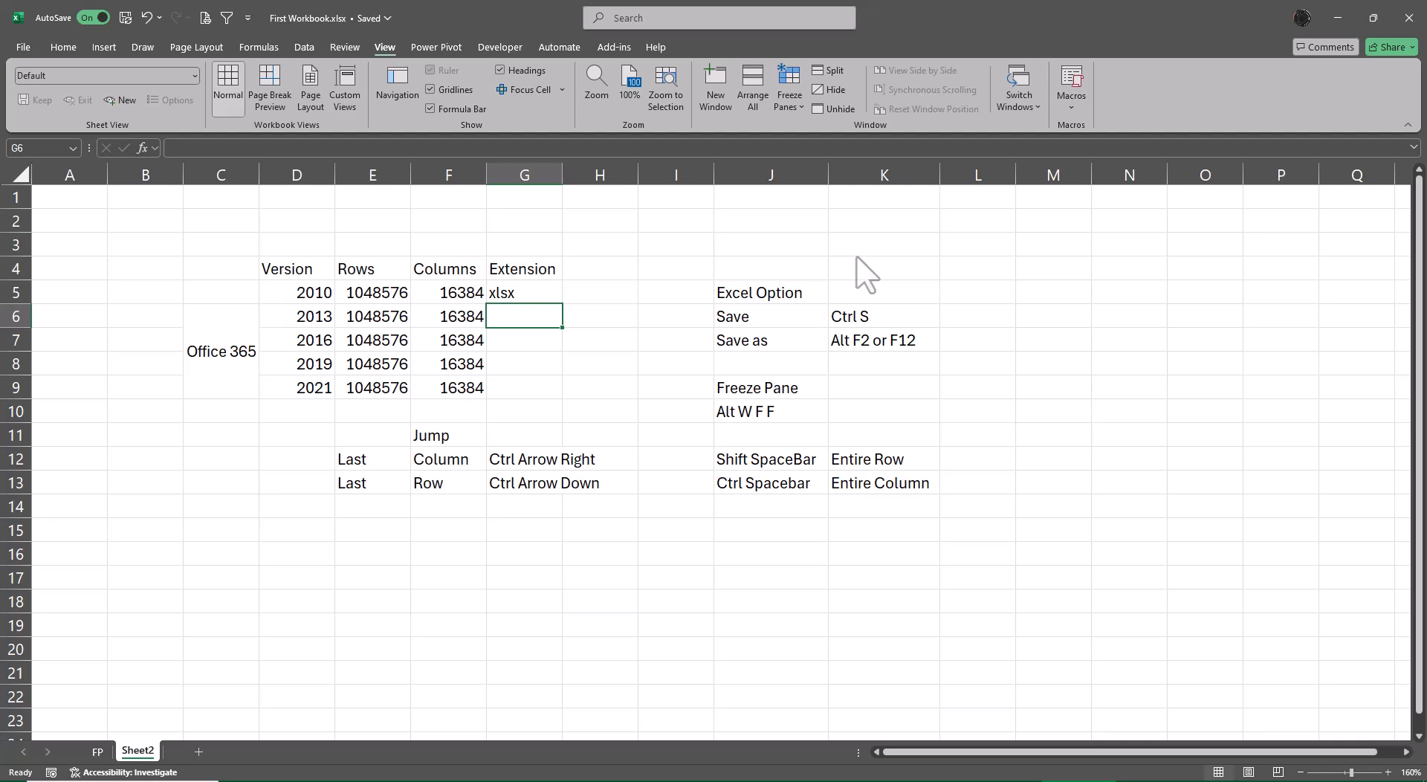
text(xlsm)
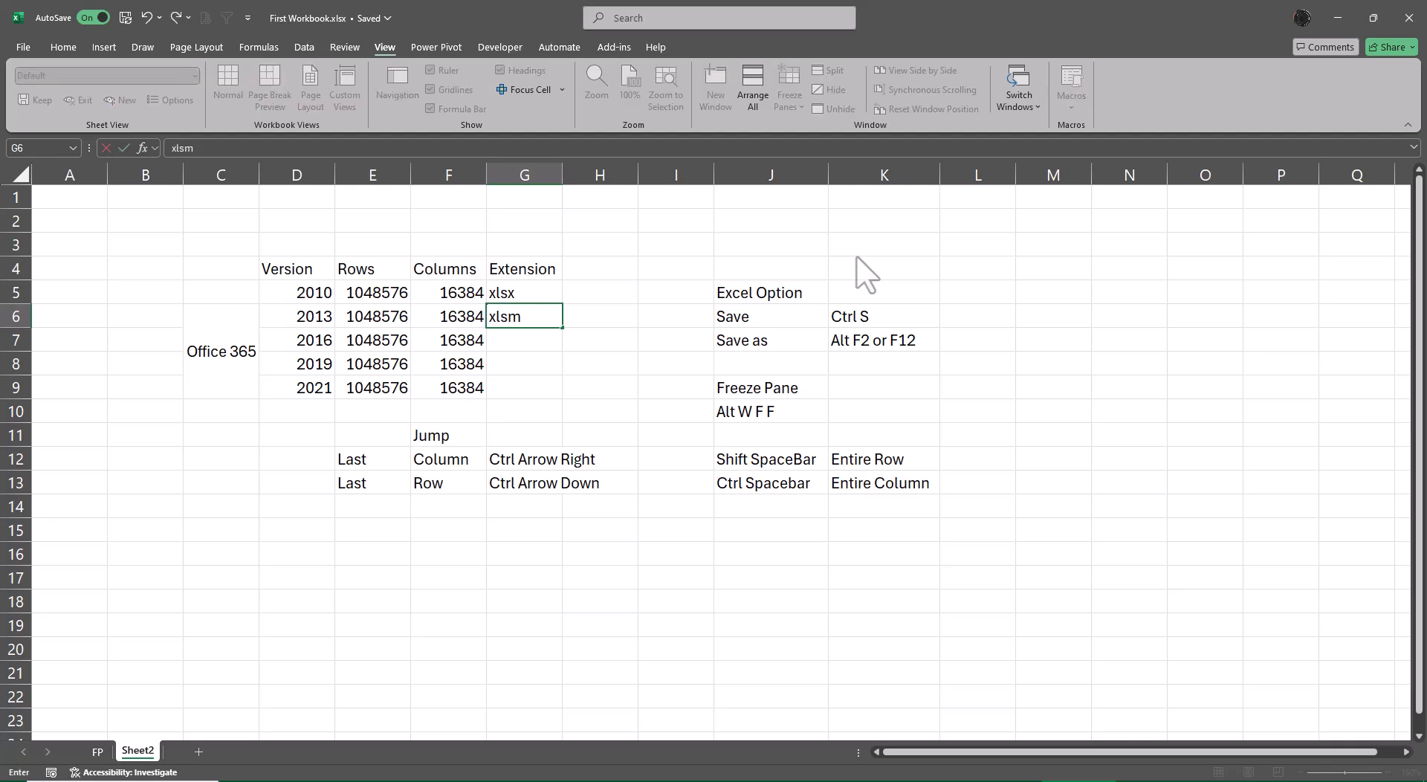
key(Return)
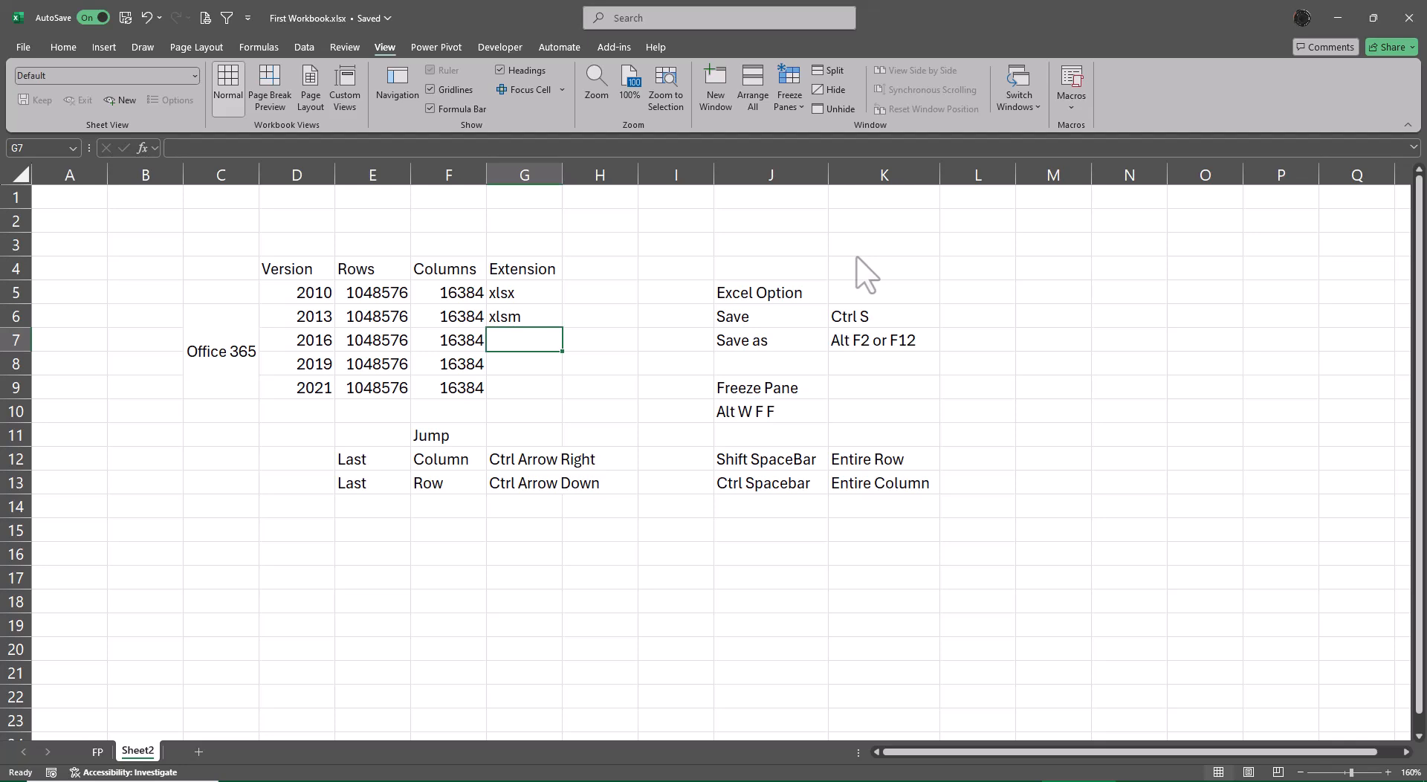
text(xlsb)
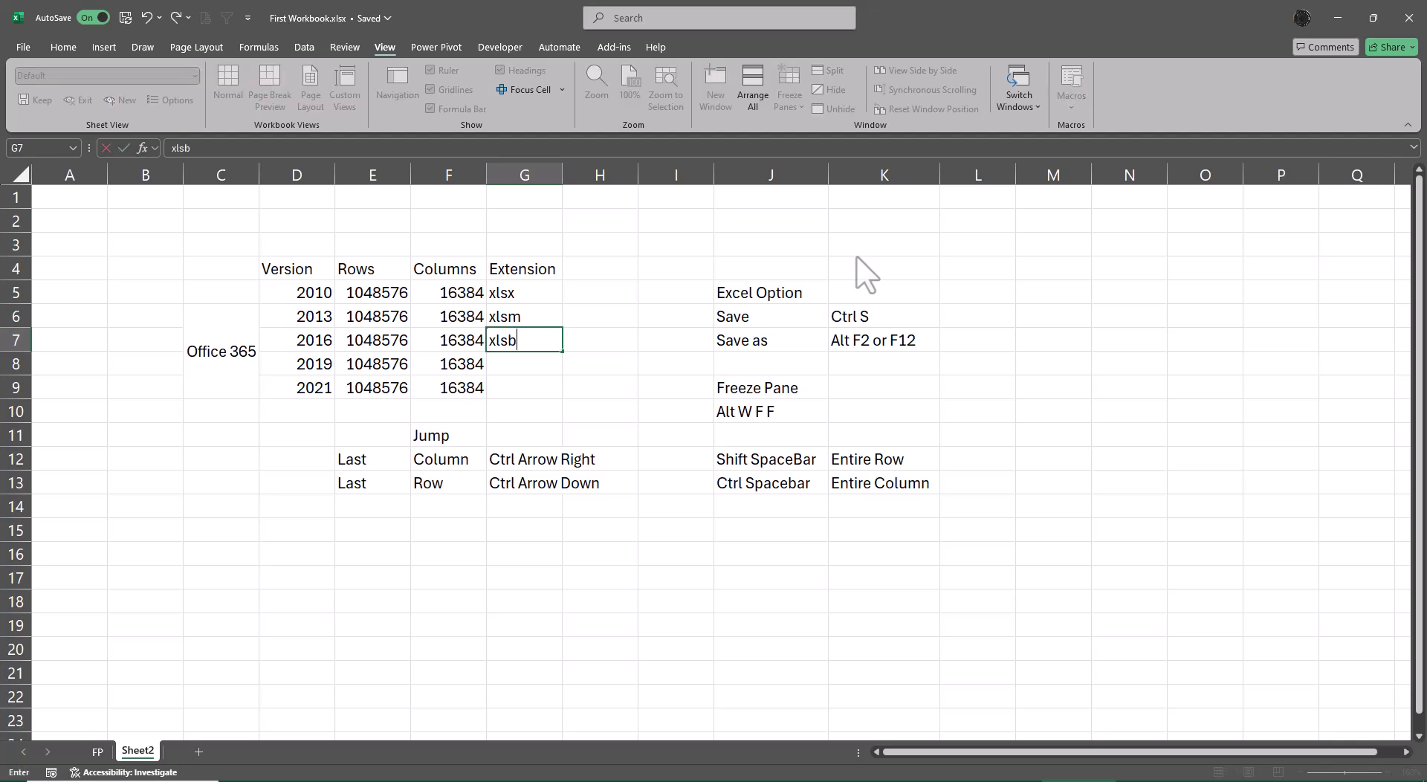
key(Return)
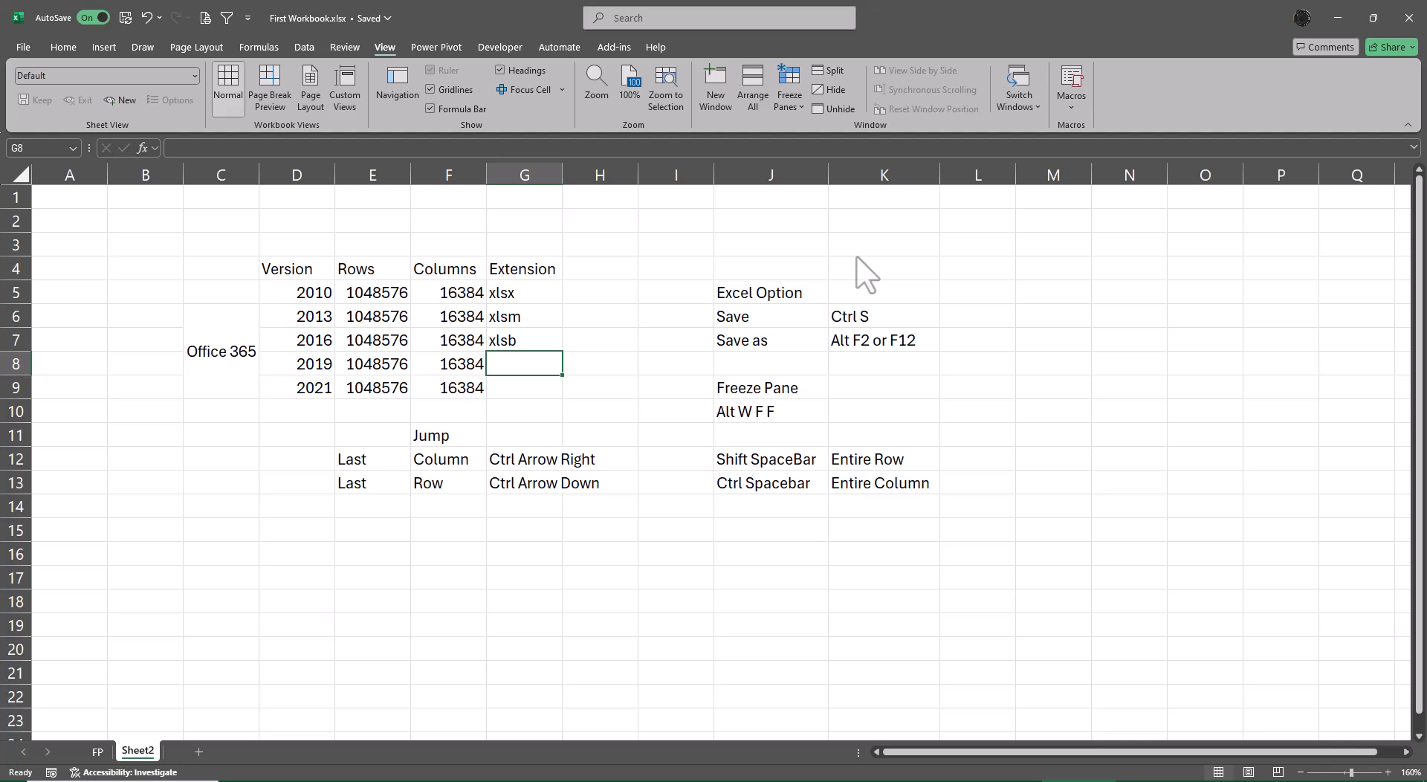
Enter the extension xls in G8, clearing and retyping the entry once.
text(xl)
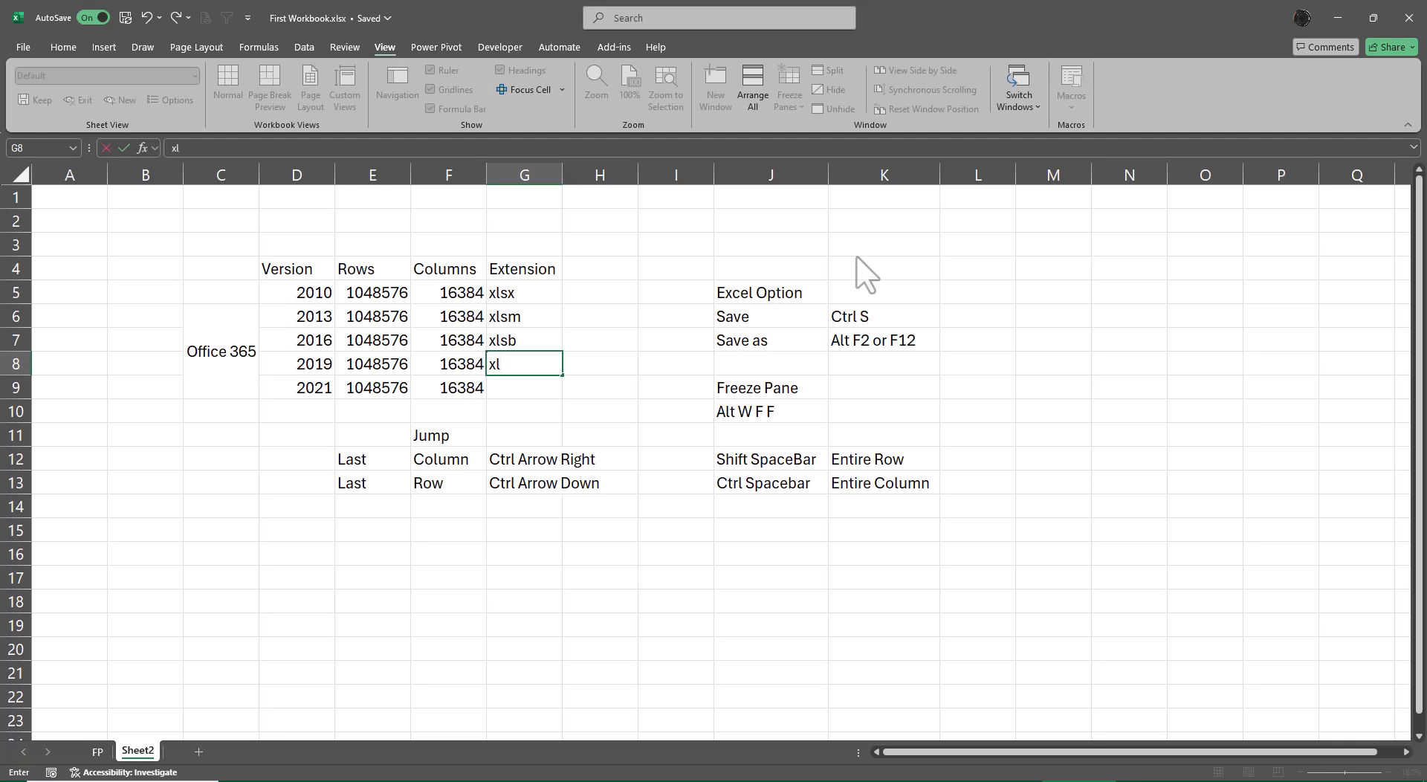
text(s)
key(Return)
key(Up)
key(BackSpace)
text(xls)
key(Return)
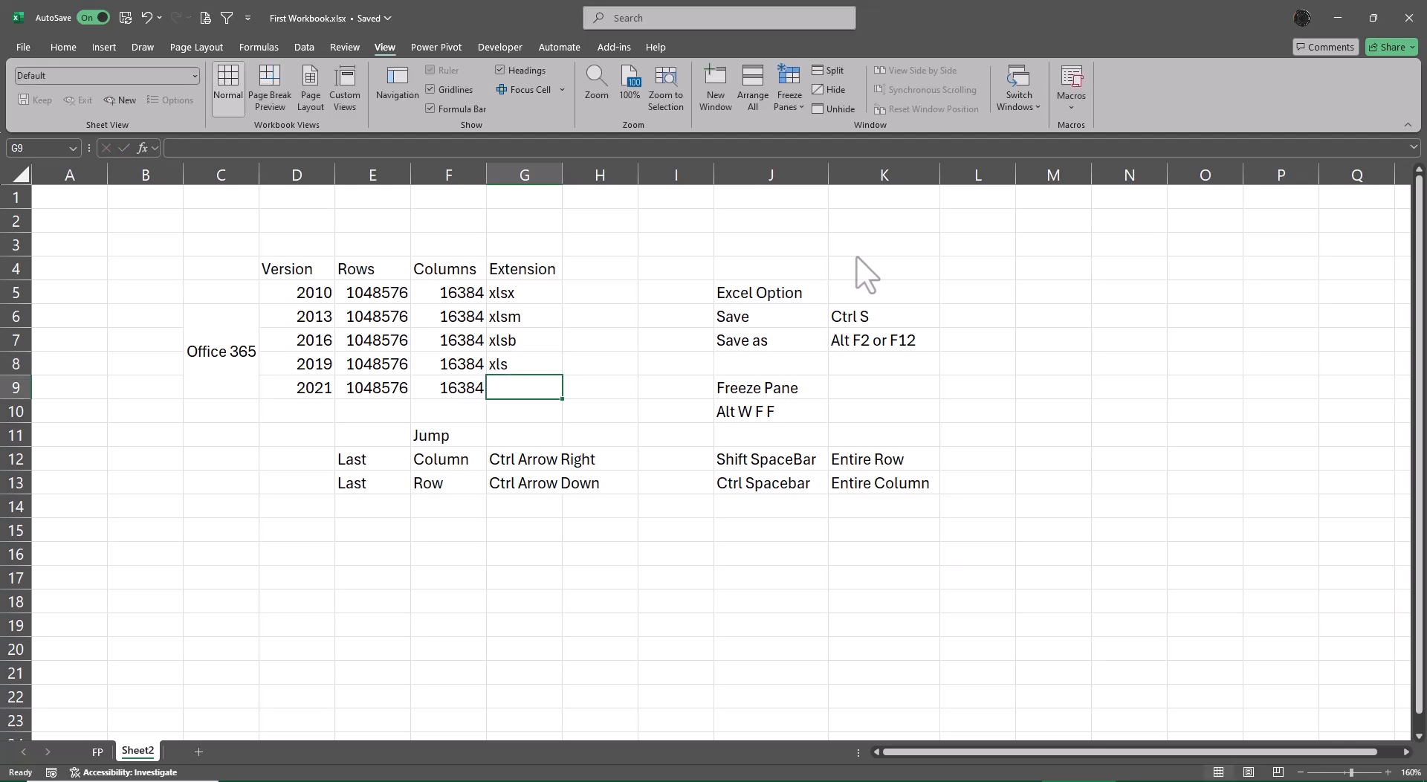
Insert two blank rows of cells across D5:G5, shifting the version entries from 2010 onward down.
key(Up)
key(Up)
key(Up)
key(Up)
key(Up)
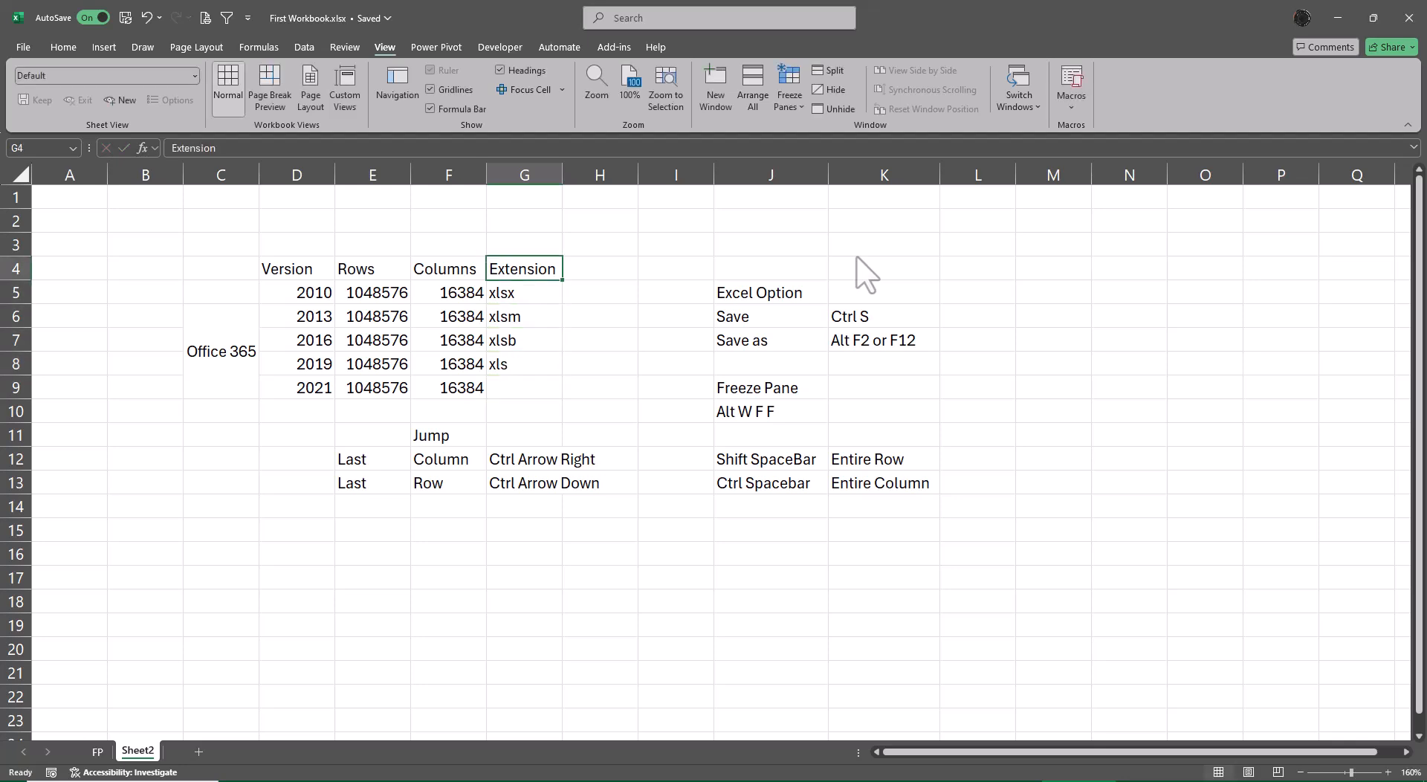
key(Down)
key(Left)
key(Left)
key(Left)
key(shift+Right)
key(shift+Right)
key(shift+Right)
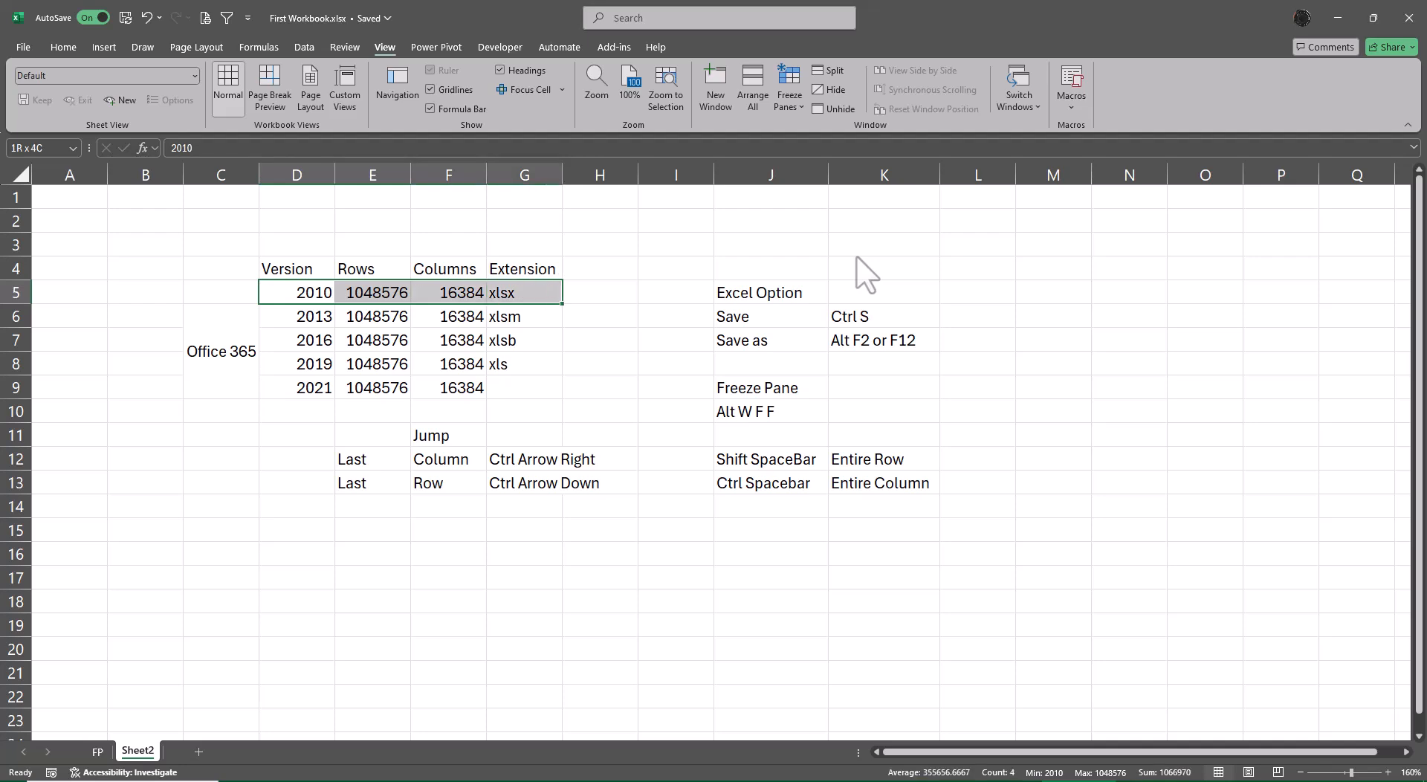
key(ctrl+plus)
key(Escape)
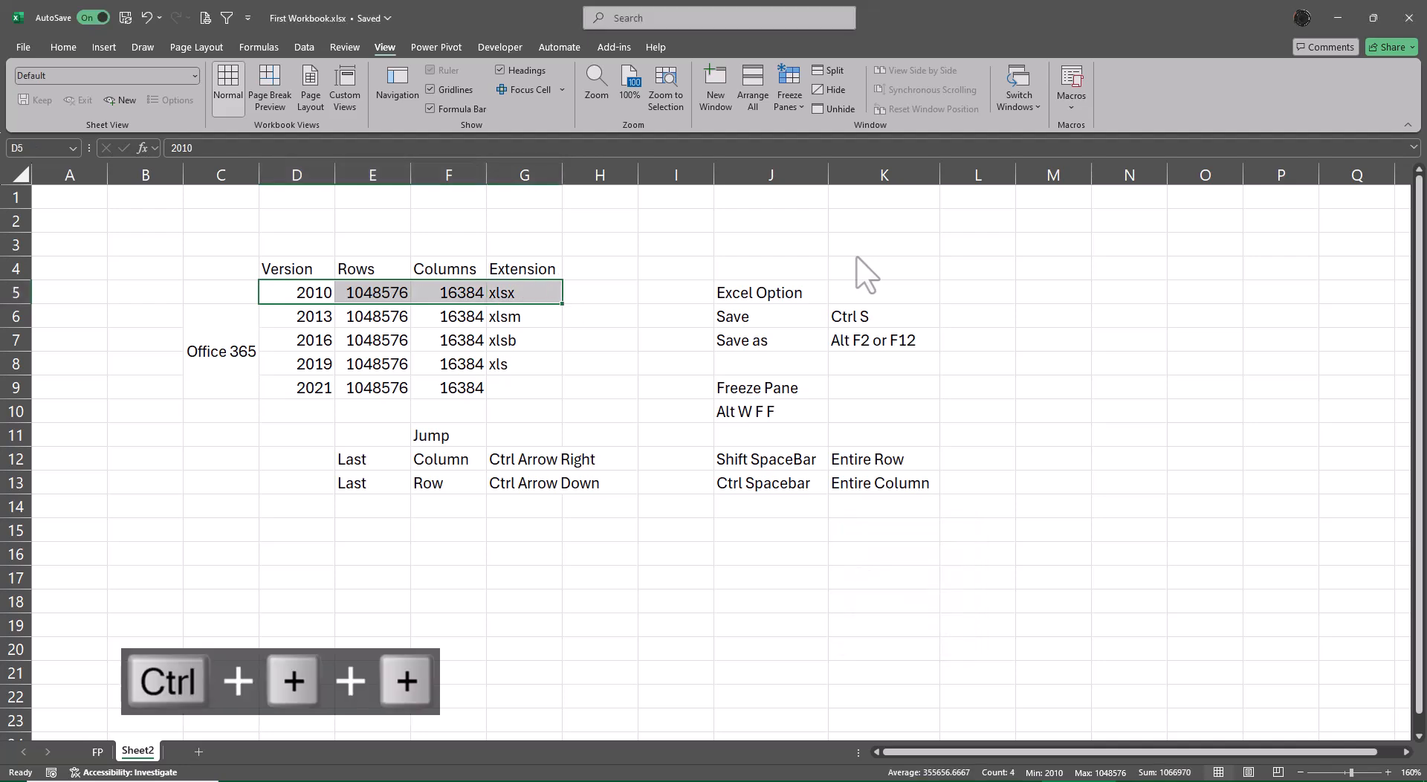
key(ctrl+plus)
key(F4)
Enter the versions 2003 in D5 and 2007 in D6 under the Version heading.
key(Down)
key(Up)
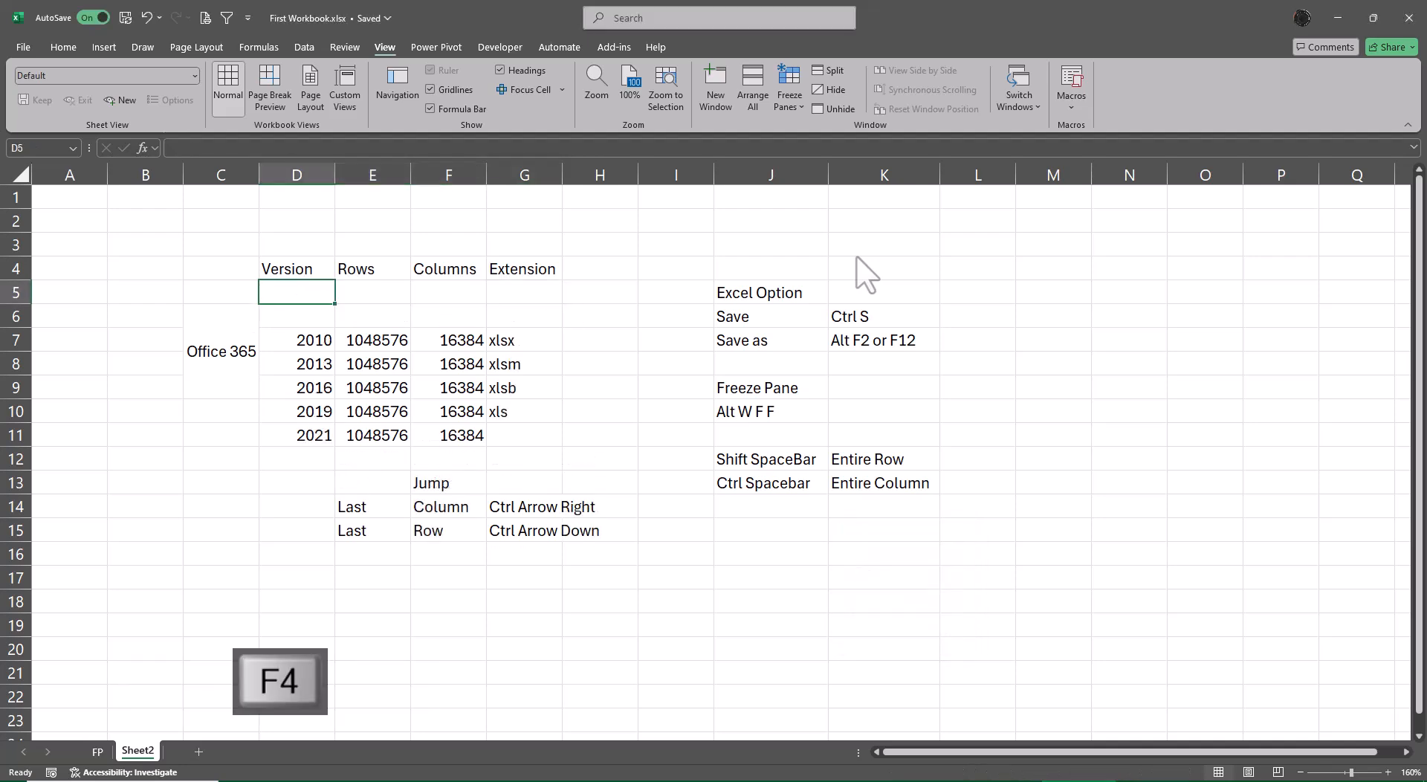
text(2003)
key(Tab)
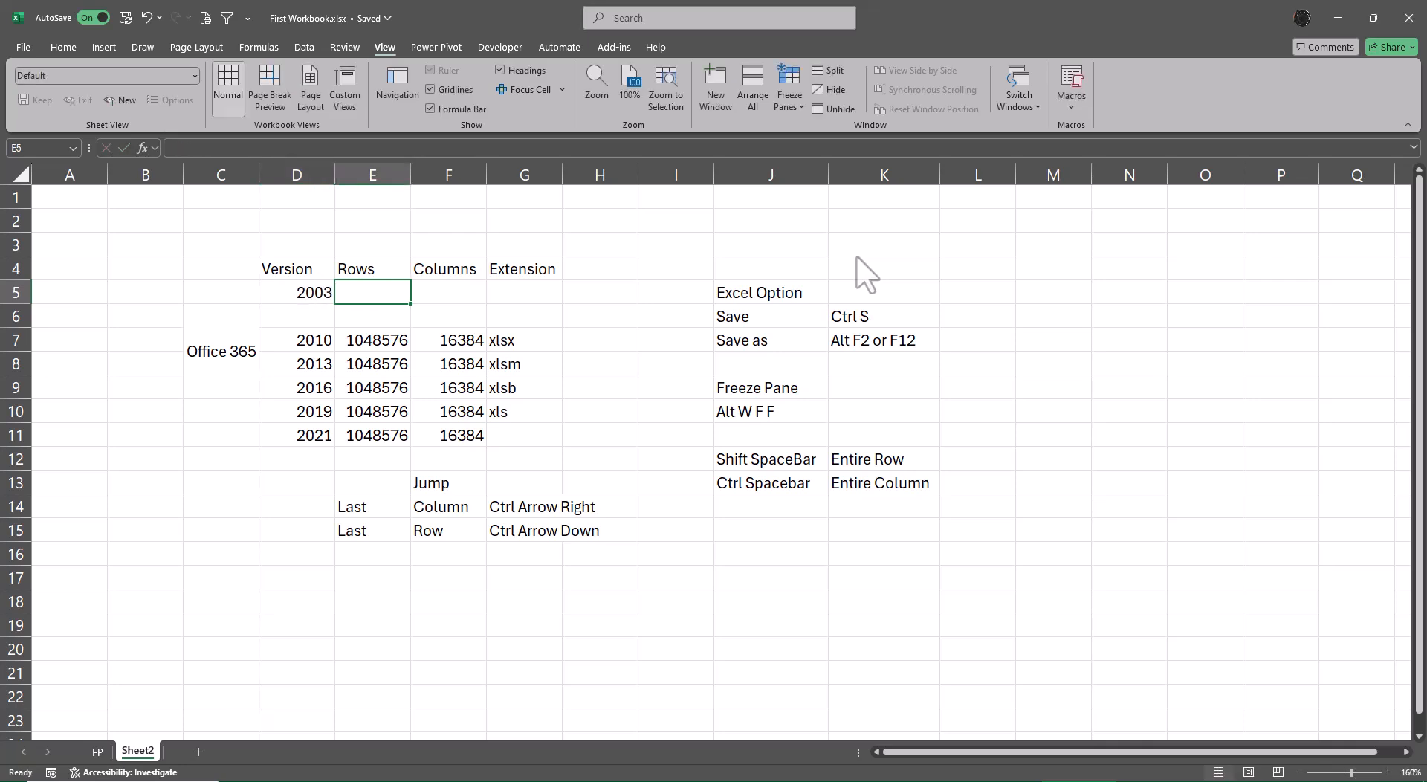
key(Return)
text(2007)
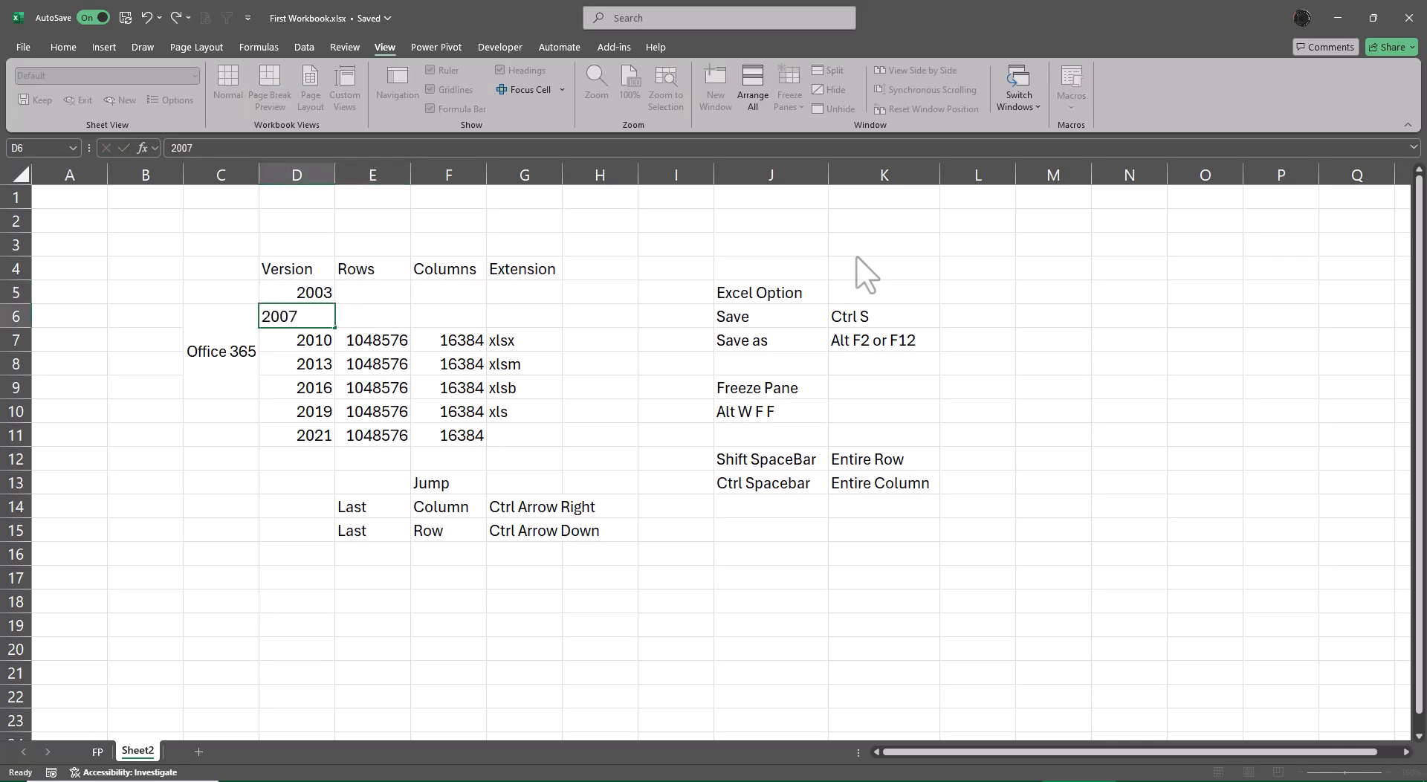
key(Tab)
Copy the xls entry from G10 into G5 as the extension for version 2003.
key(Right)
key(Right)
key(Down)
key(Down)
key(Down)
key(Down)
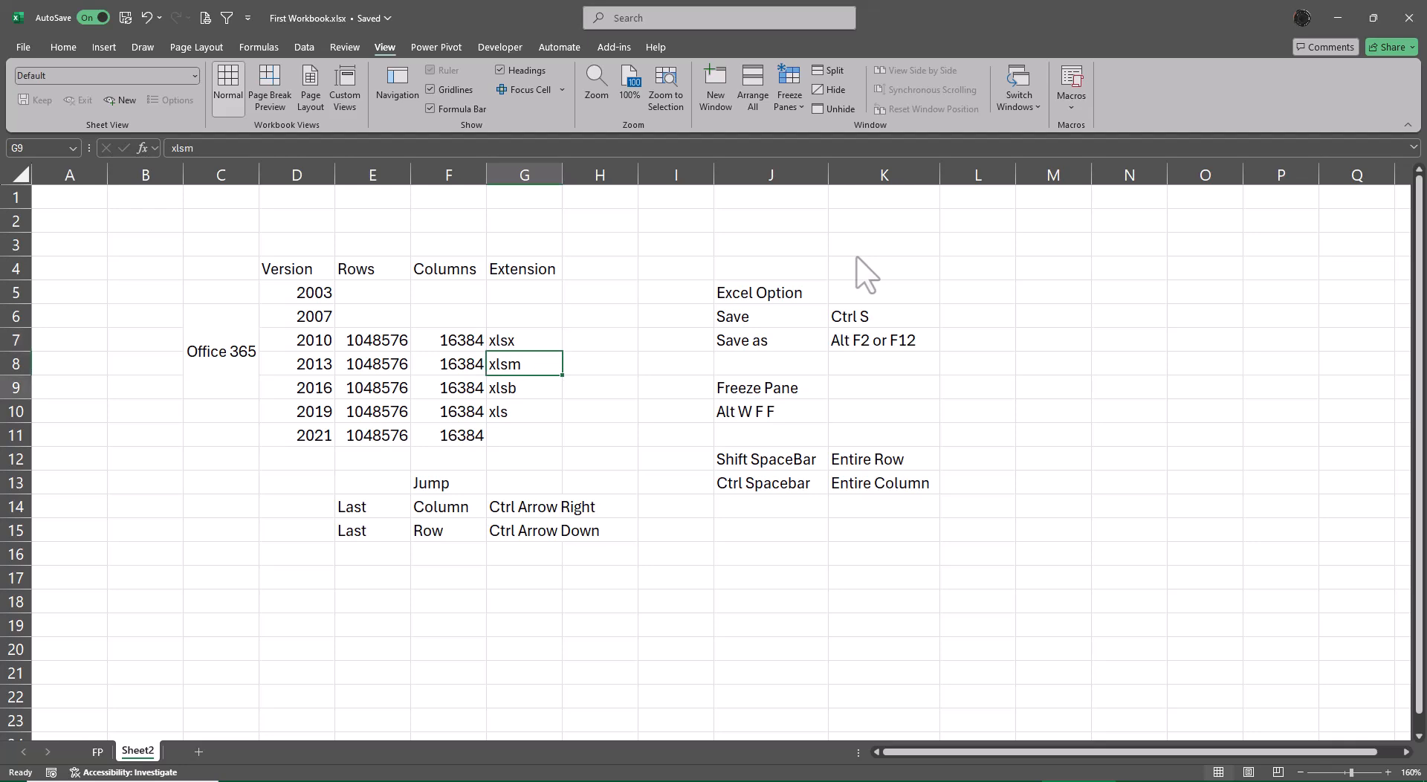
key(ctrl+c)
key(Up)
key(Up)
key(Up)
key(Up)
key(Up)
key(ctrl+v)
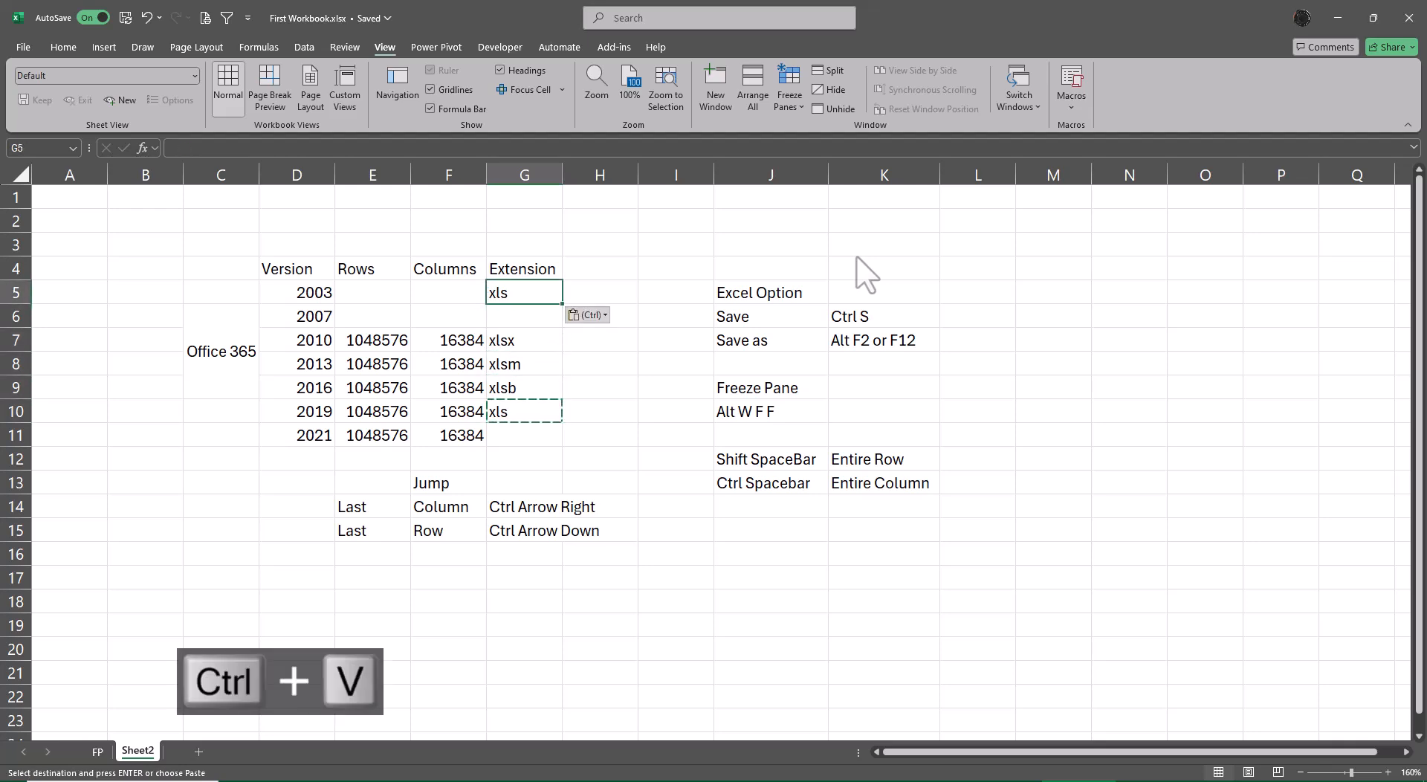
Copy the rows, columns and extension values of version 2010 in E7:G7 into the 2007 row, E6:G6.
key(Left)
key(Left)
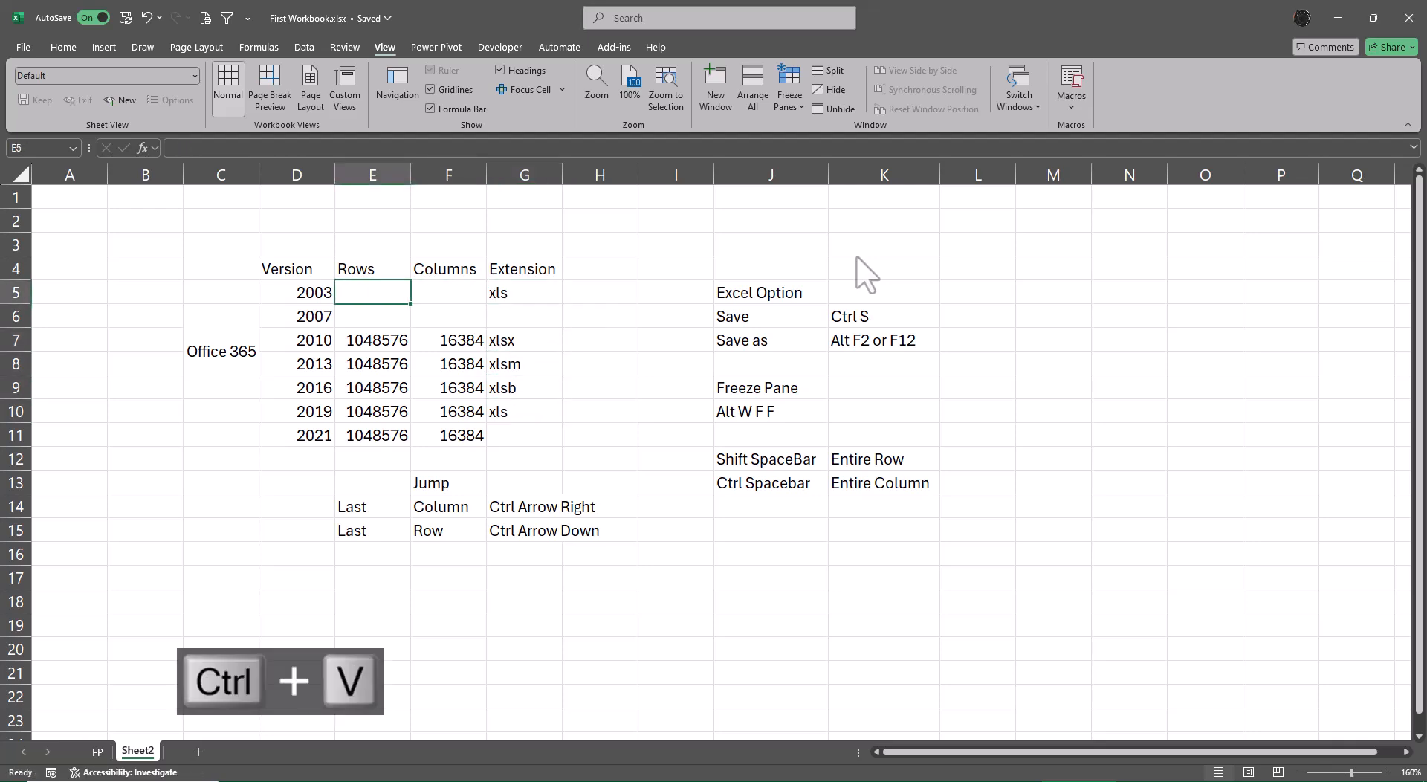
key(Down)
key(Down)
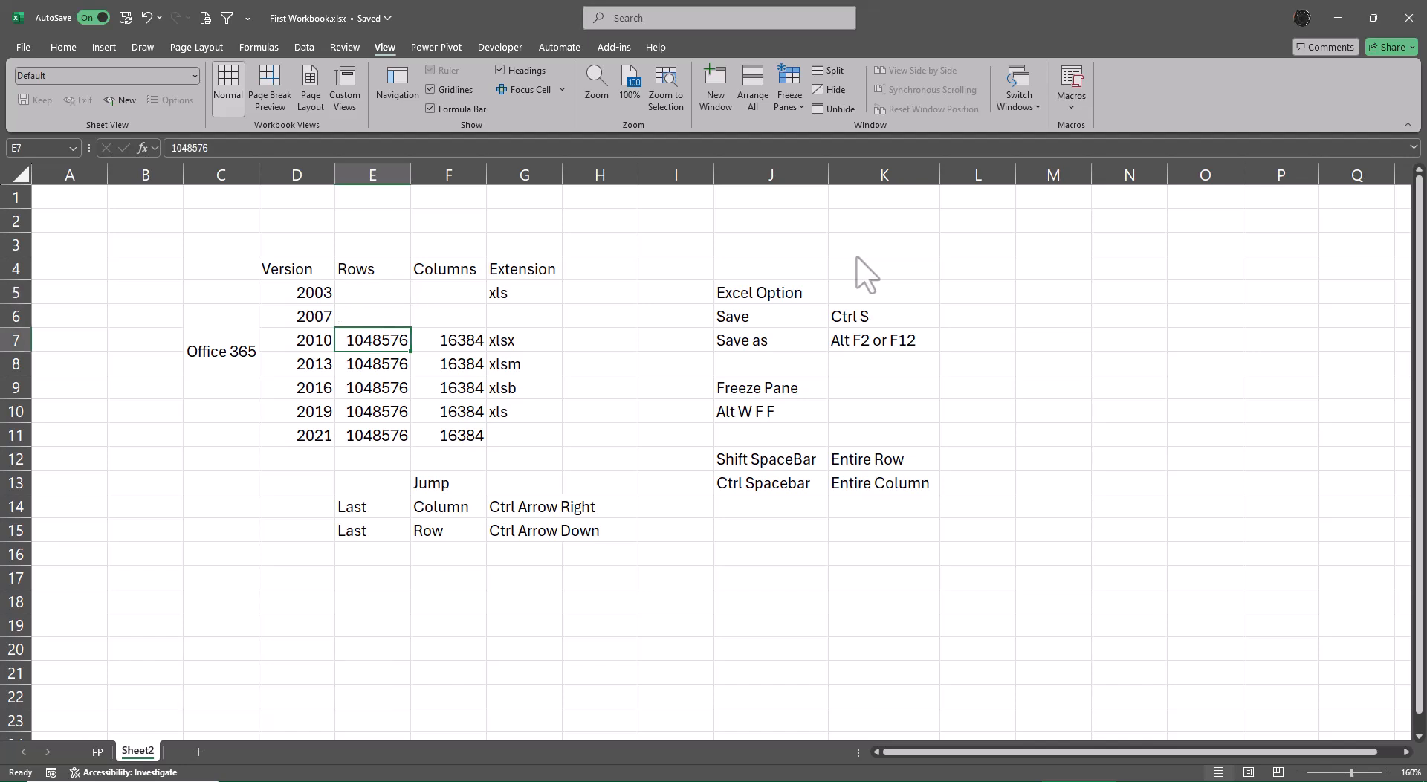
key(shift+Right)
key(shift+Right)
key(ctrl+c)
key(Up)
key(ctrl+v)
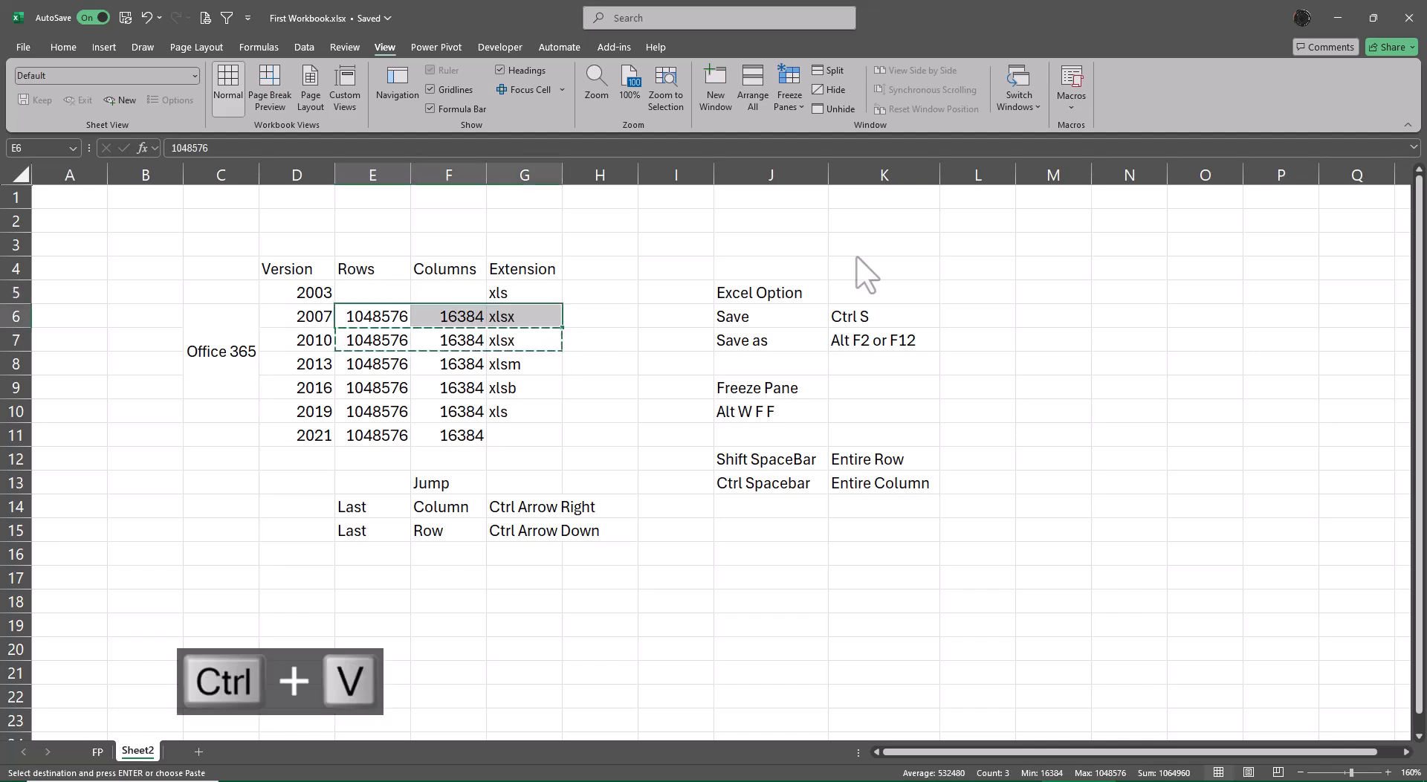
key(Escape)
Enter the version 2003 limits: 65536 rows in E5 and 256 columns in F5.
key(Up)
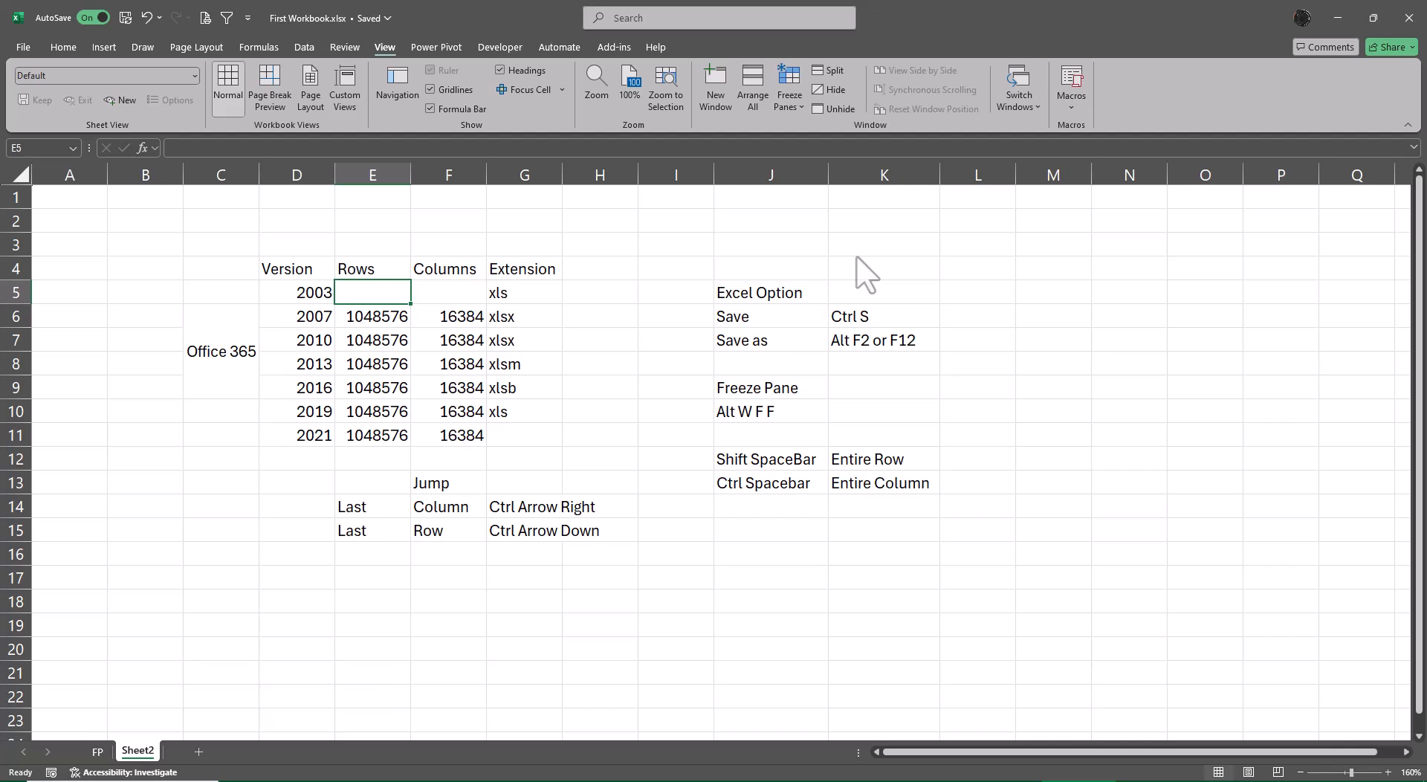
text(65536)
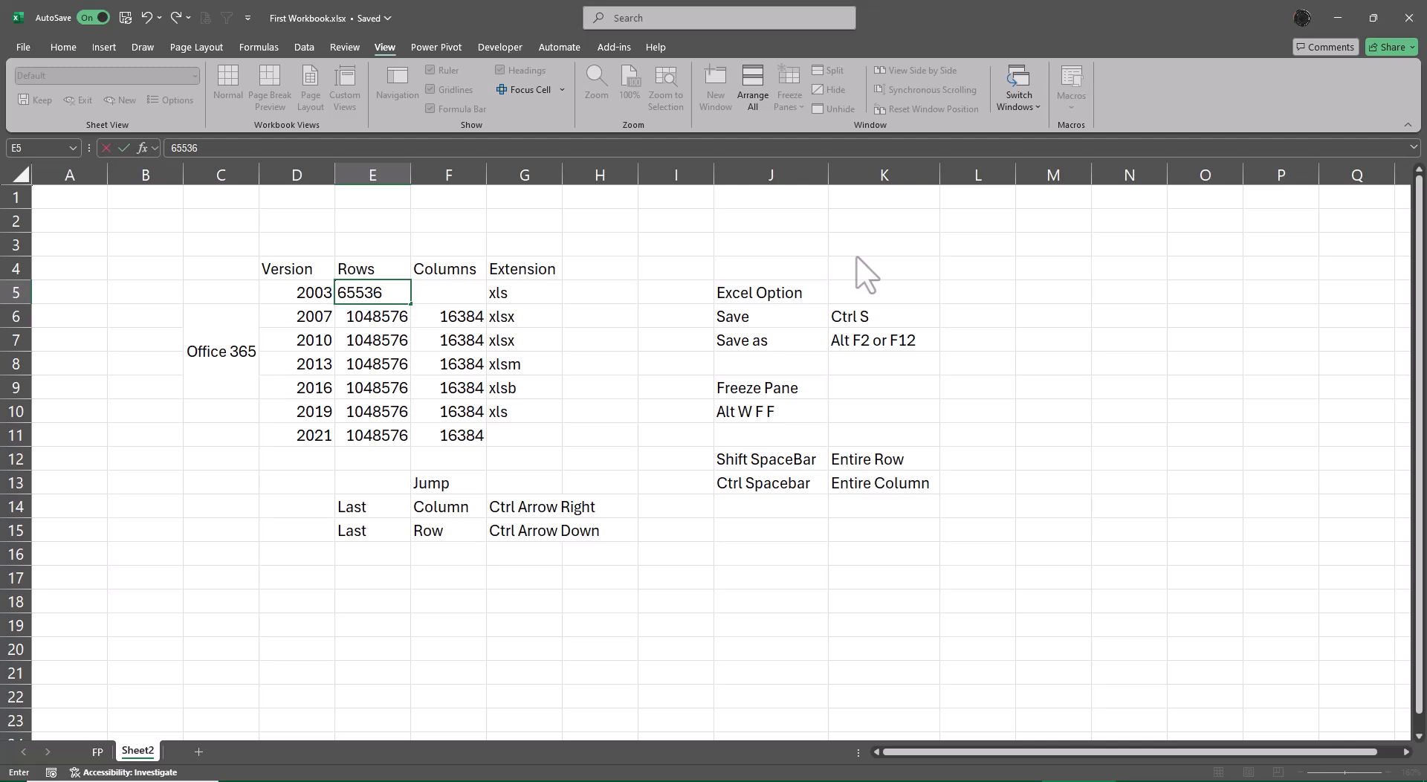
key(Tab)
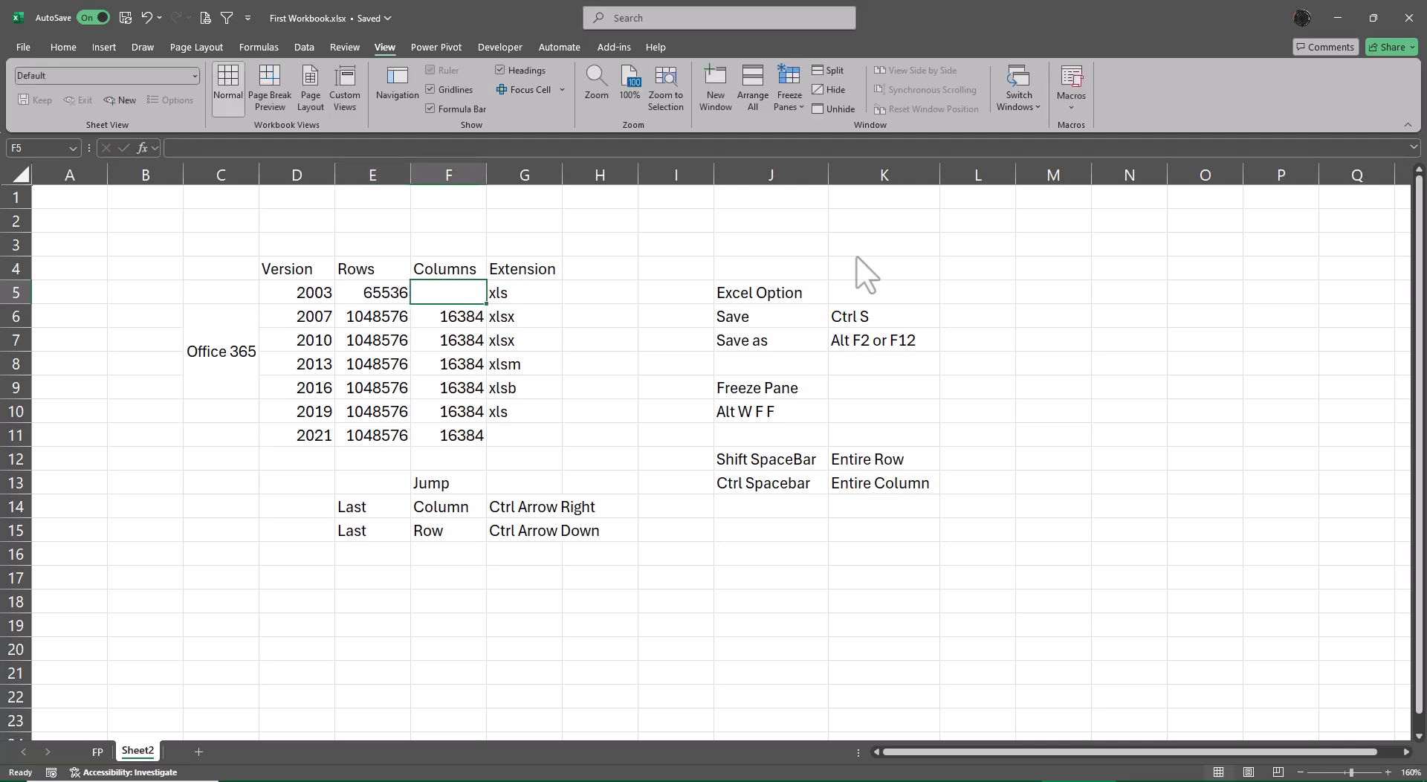
text(256)
key(Return)
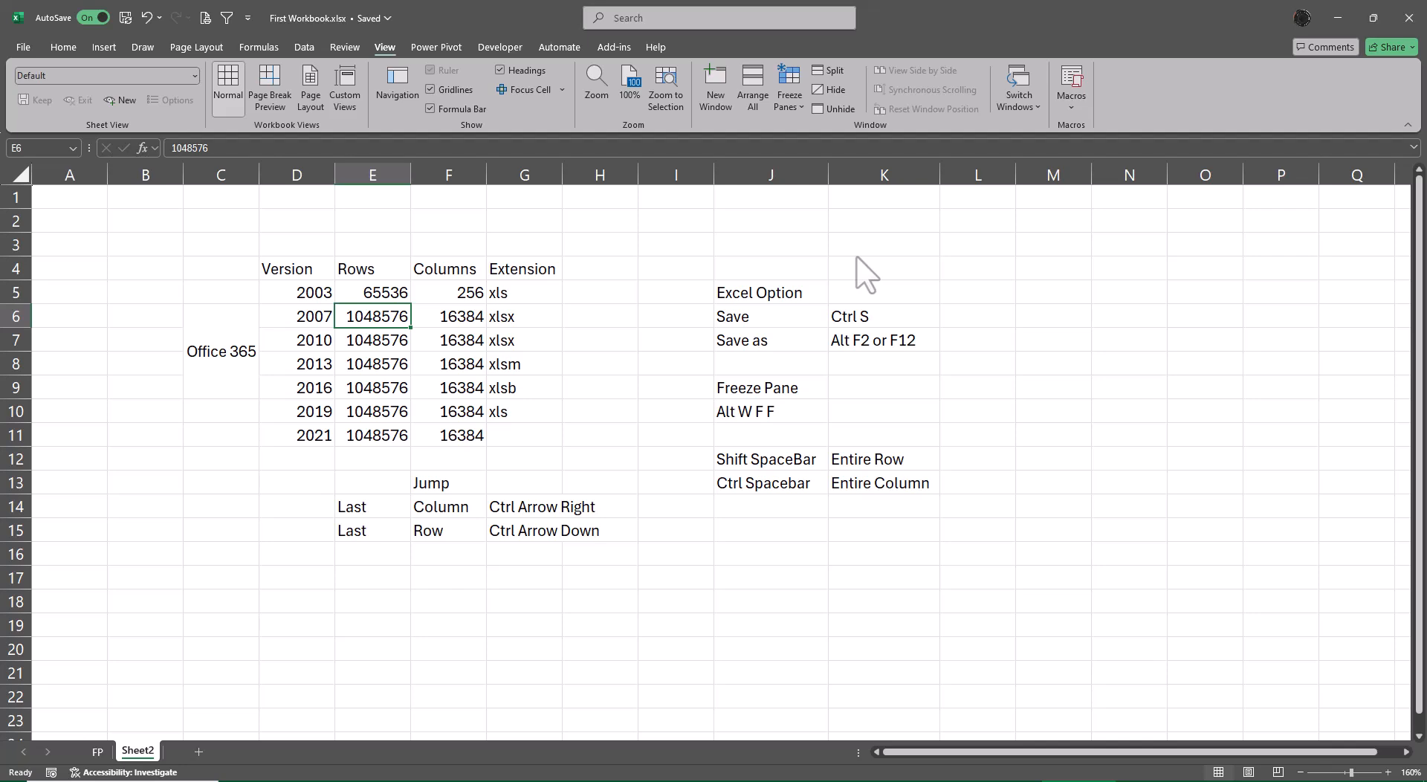
Make the xls extension of version 2003 in G5 bold.
key(Up)
key(Right)
key(Right)
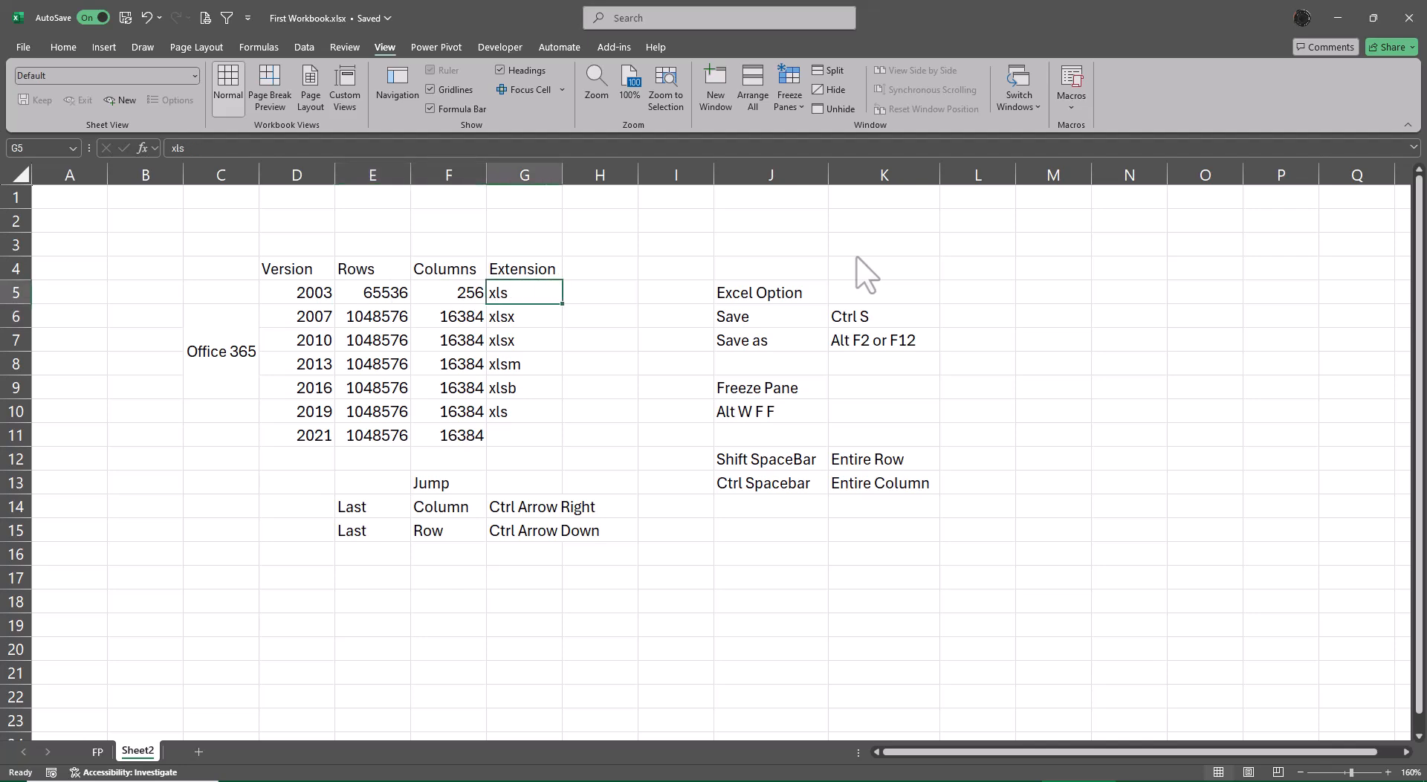
key(ctrl+b)
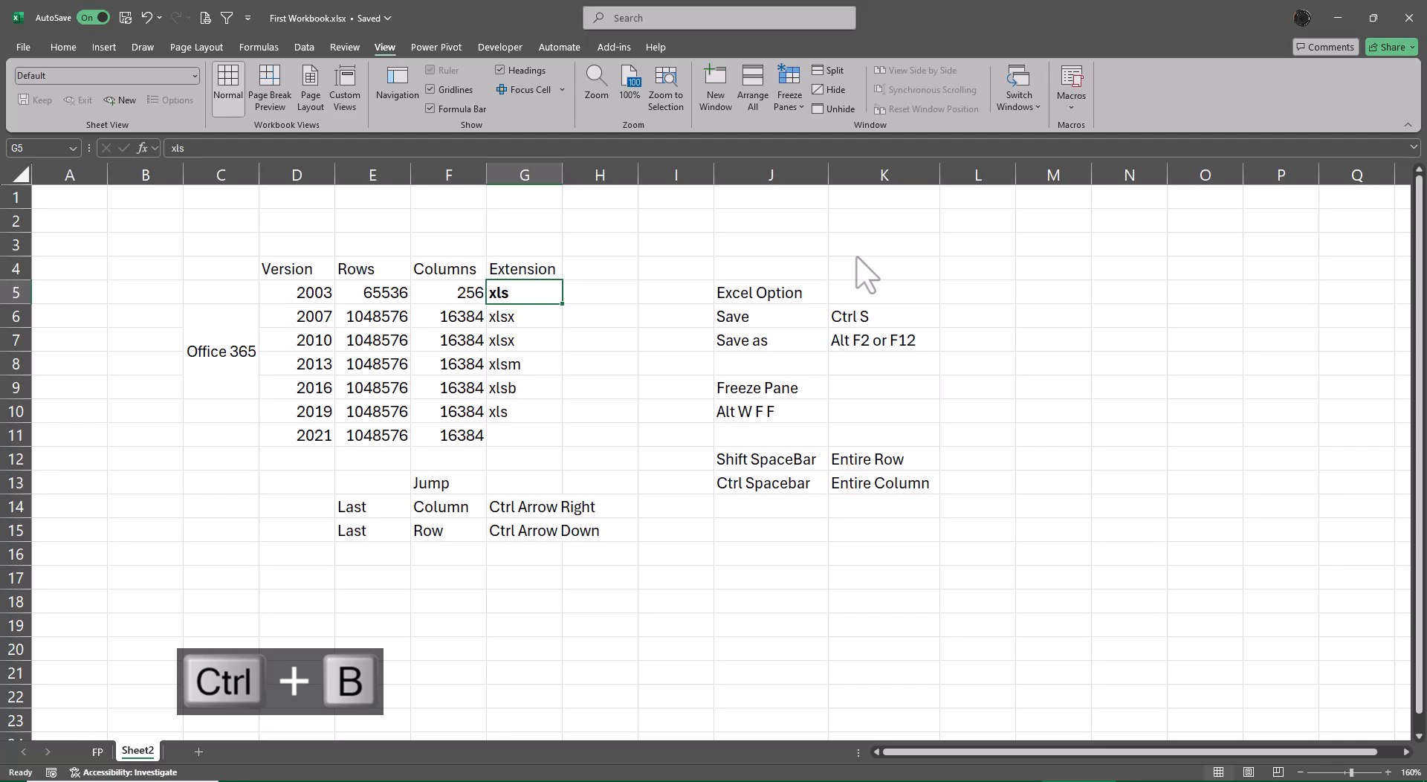
Save a copy as First Workbook.xls in the Excel 97-2003 Workbook format, continuing past the compatibility check.
key(F12)
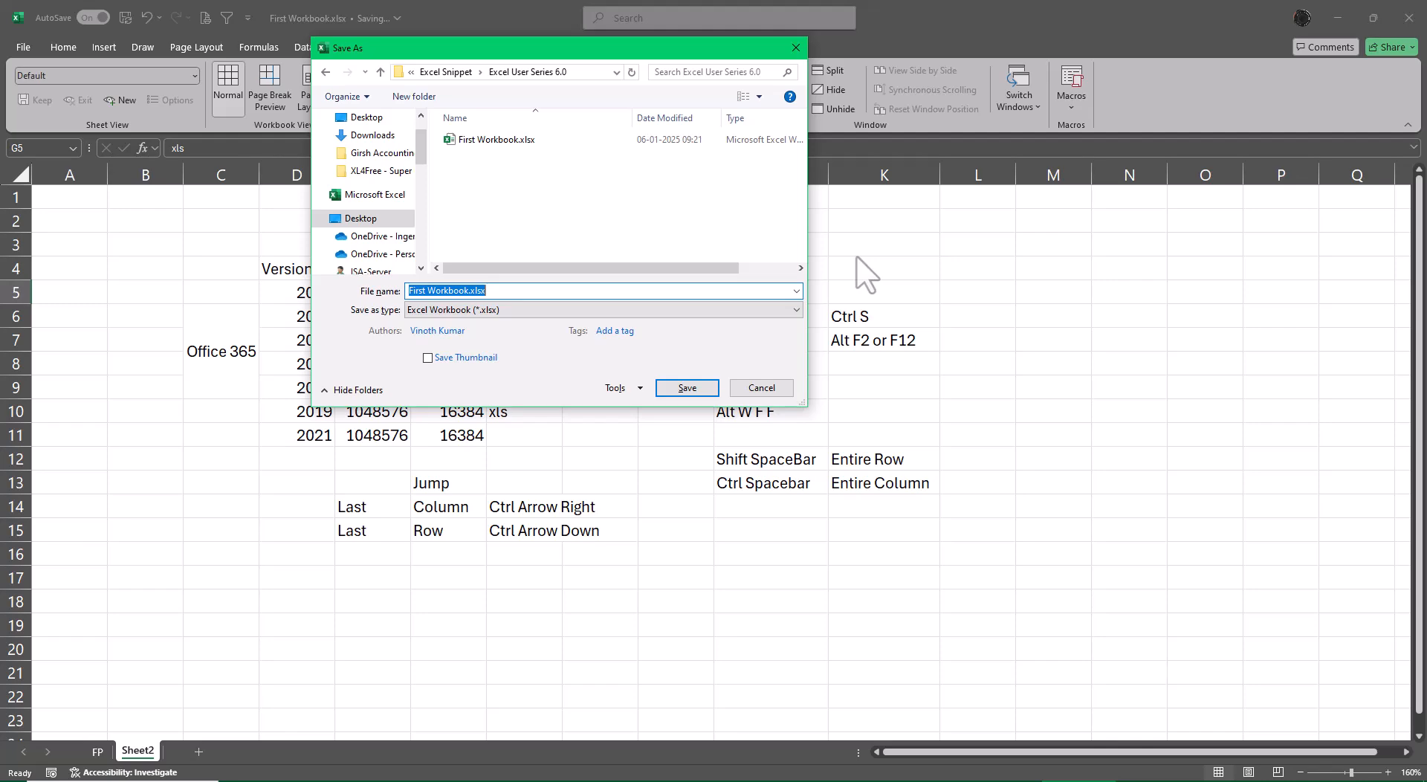
click(769, 310)
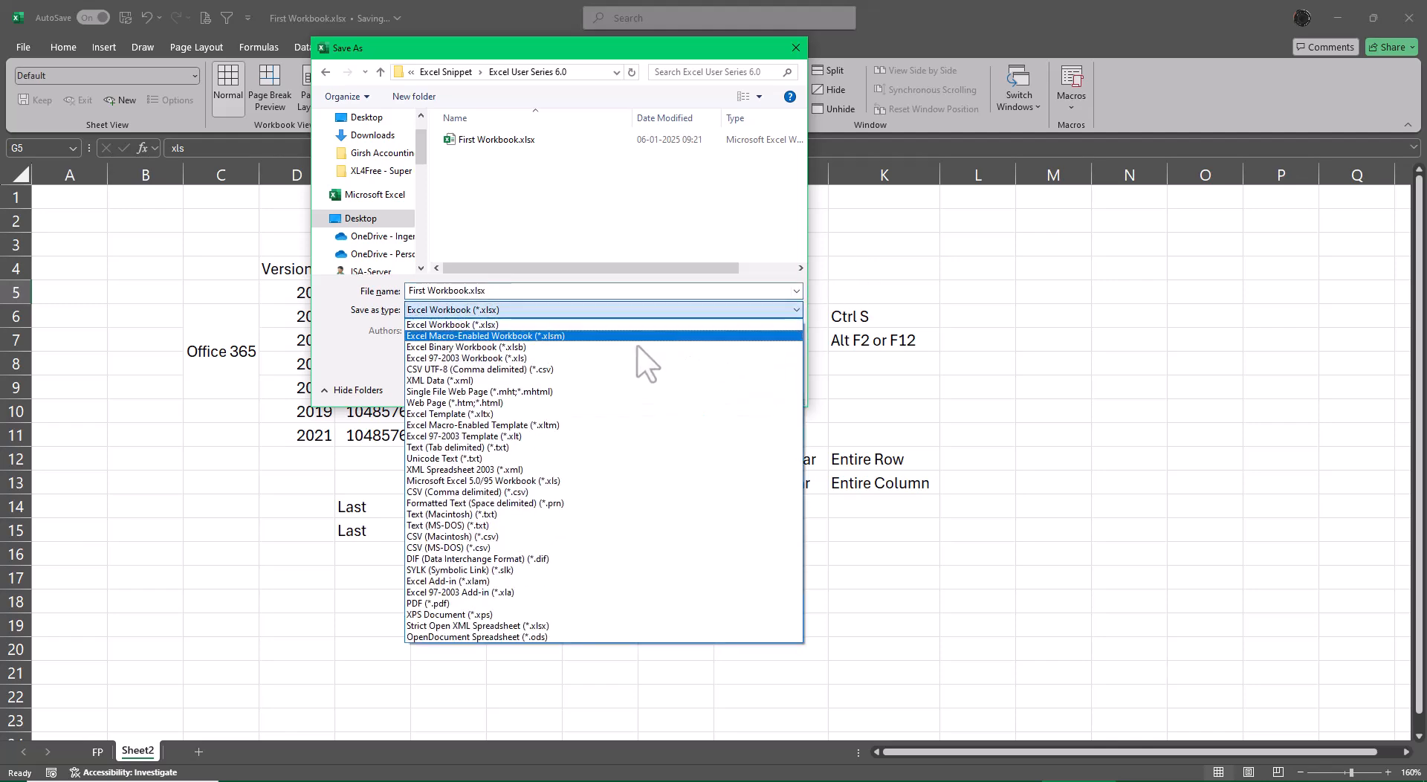
click(542, 359)
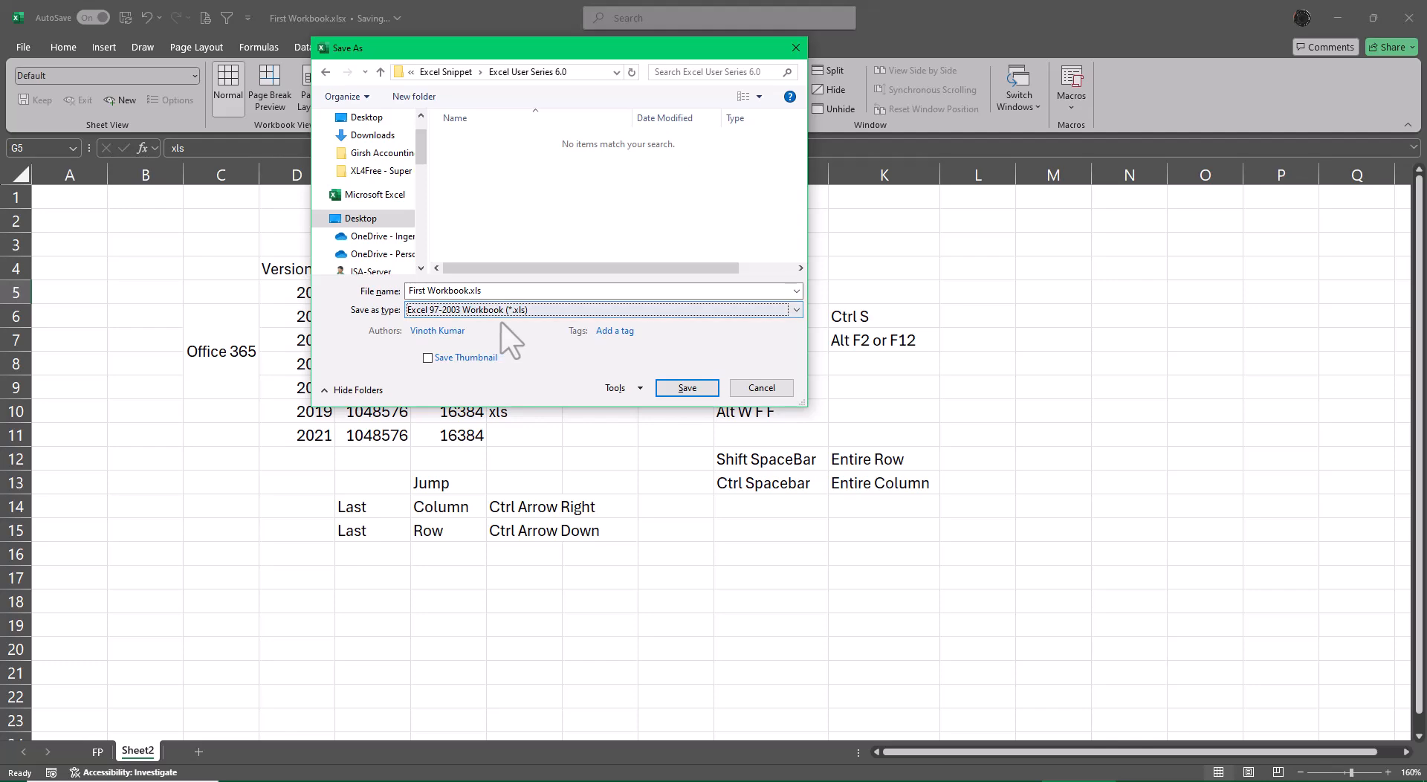
click(687, 389)
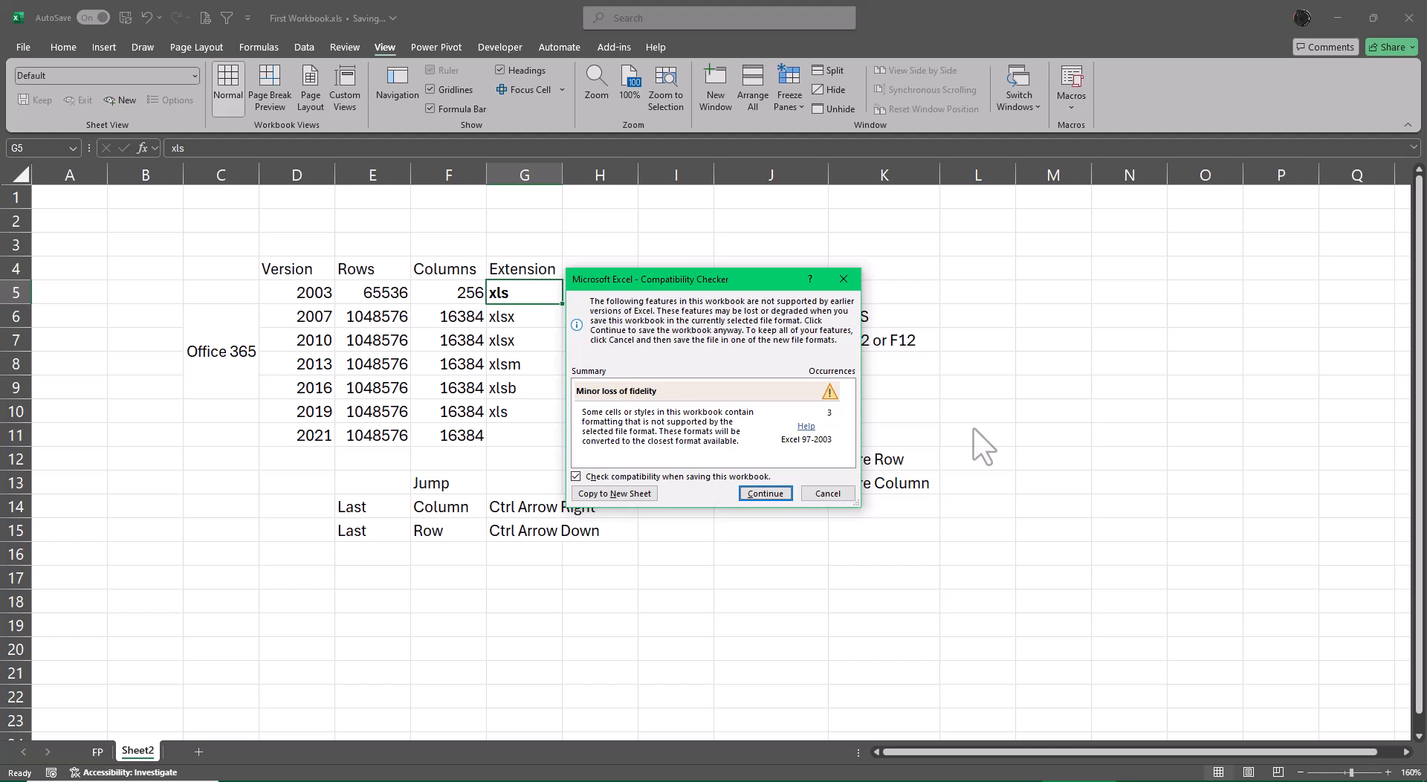
click(765, 493)
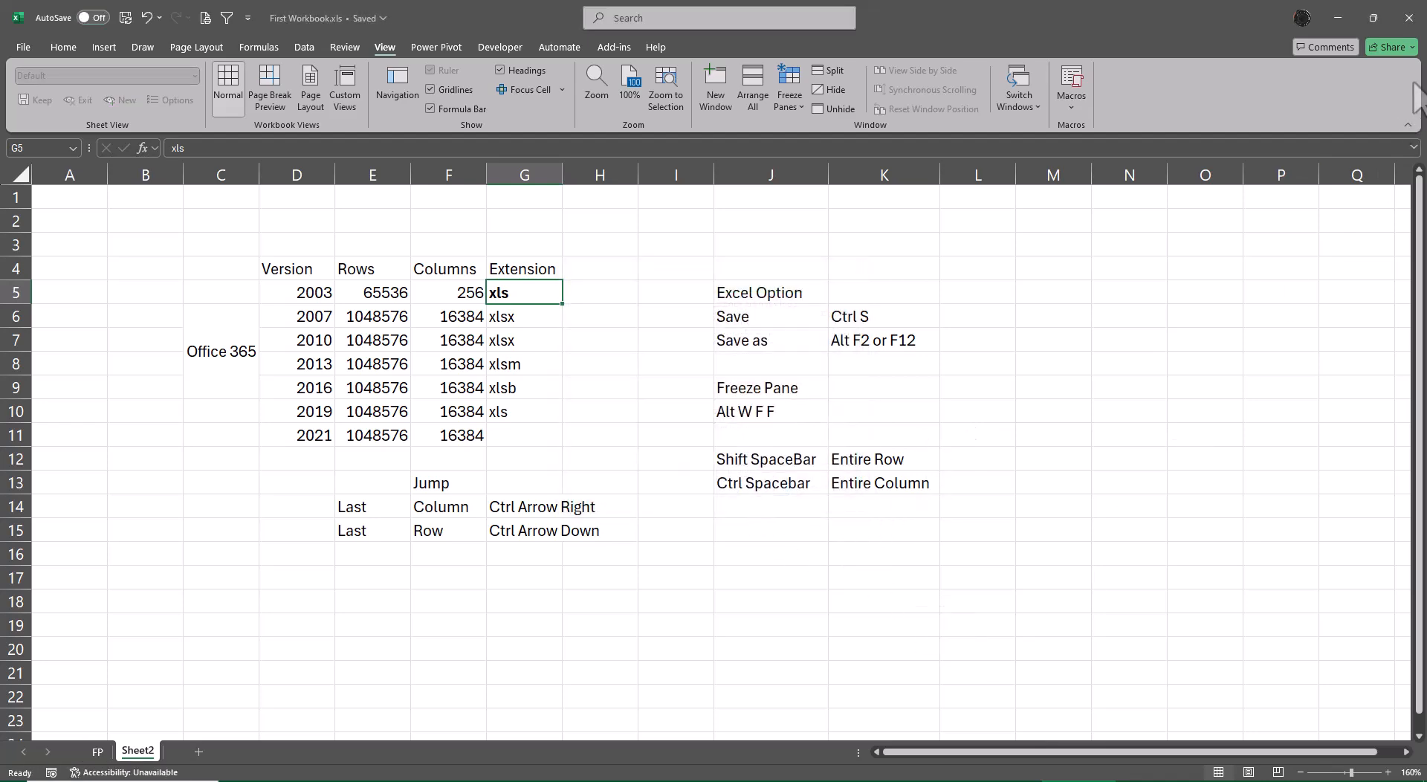
Close the workbook and open the Excel User Series 6.0 folder inside the desktop's Excel Snippet folder in File Explorer.
click(1411, 17)
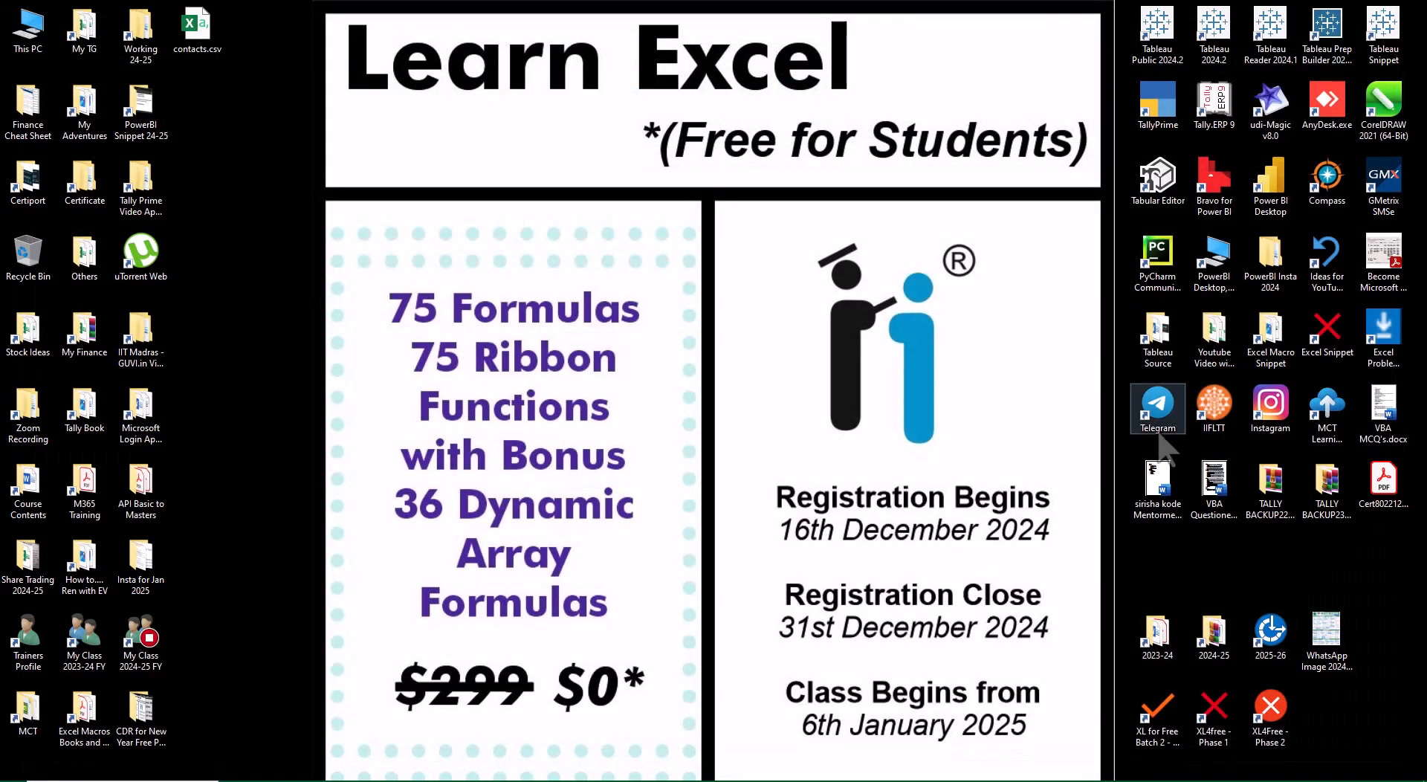
double_click(145, 642)
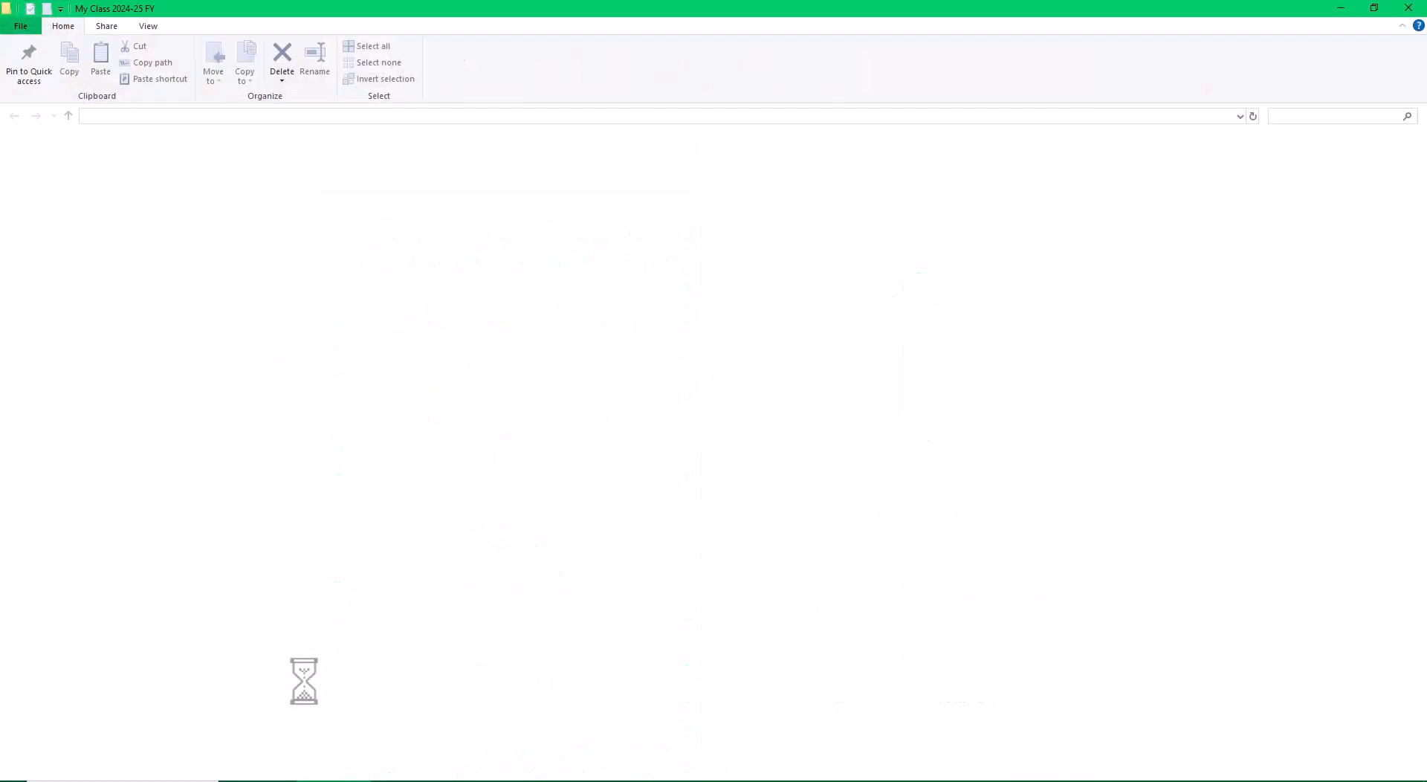
click(1407, 8)
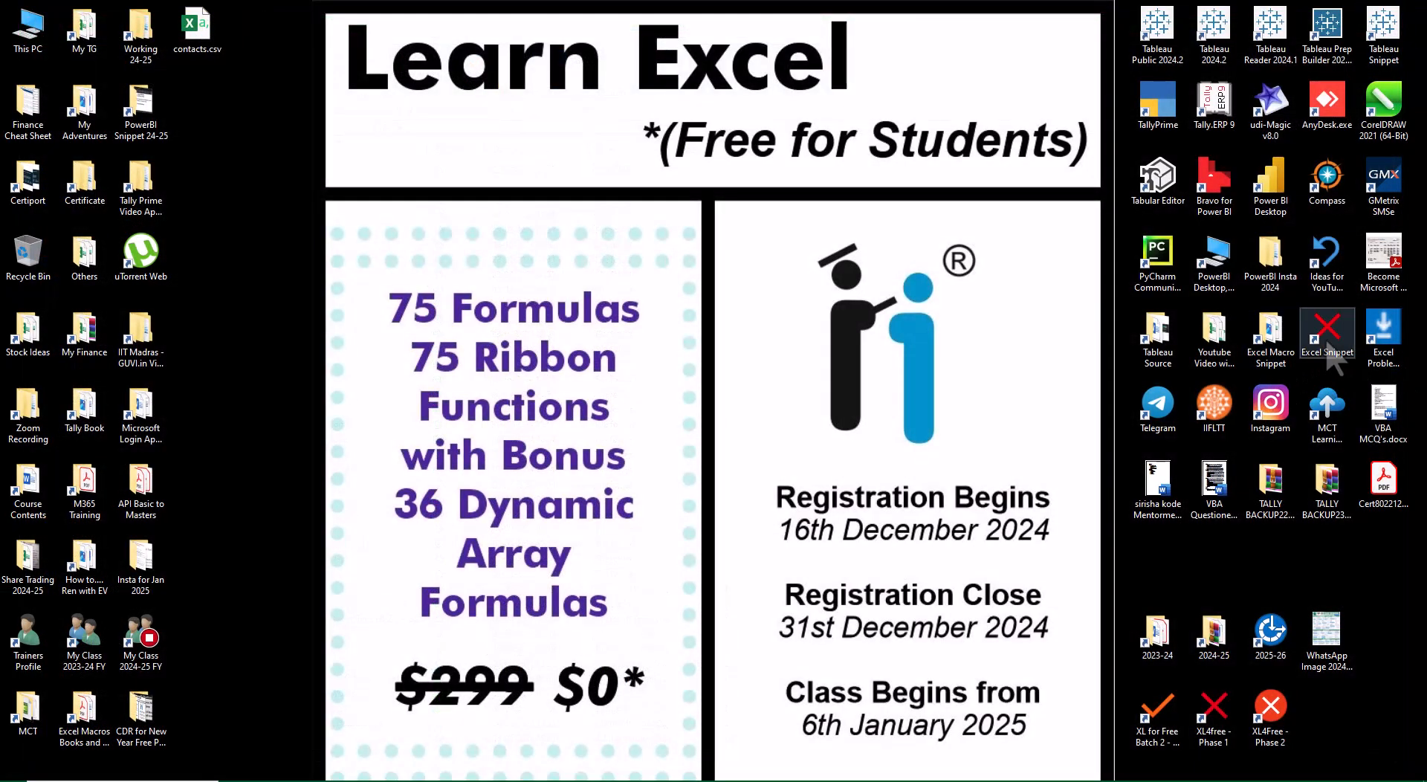
double_click(1328, 345)
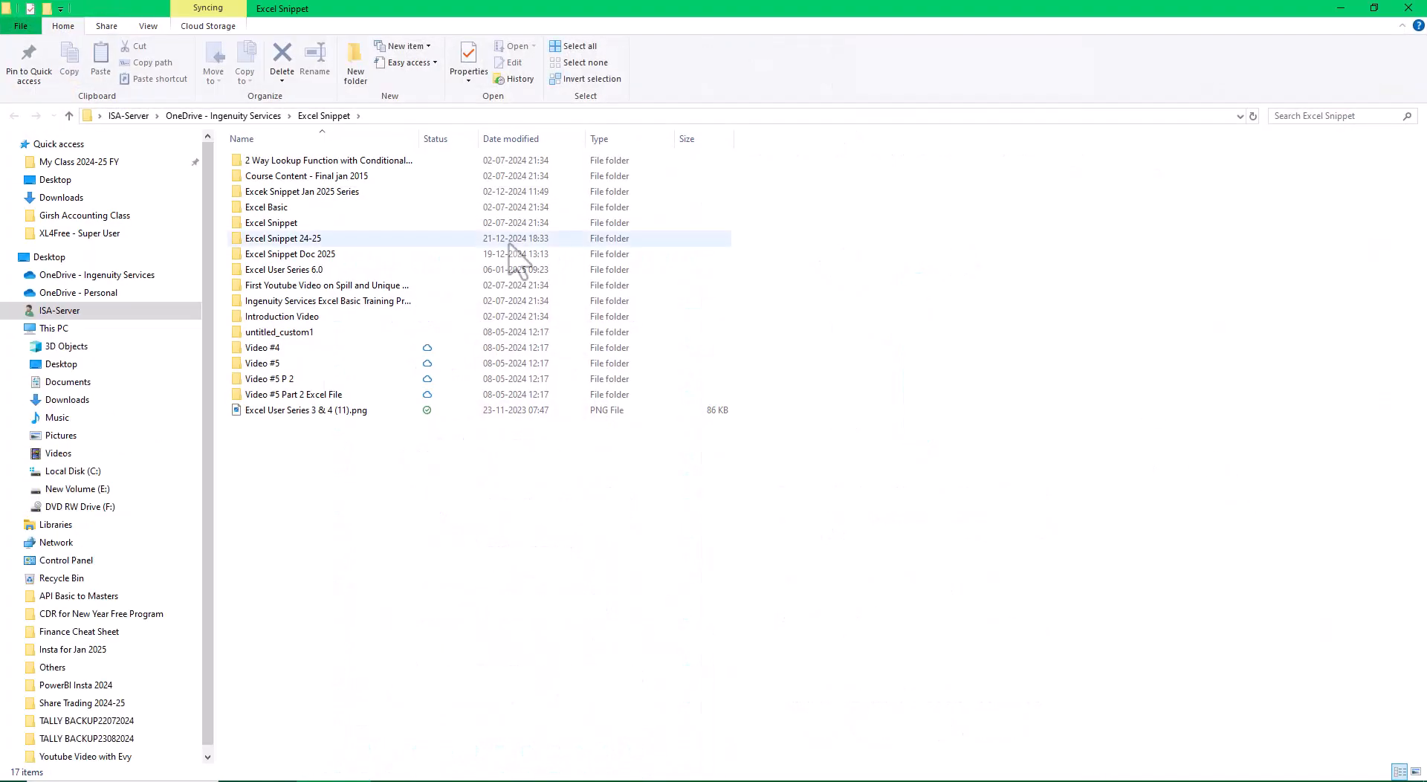
click(302, 270)
double_click(302, 270)
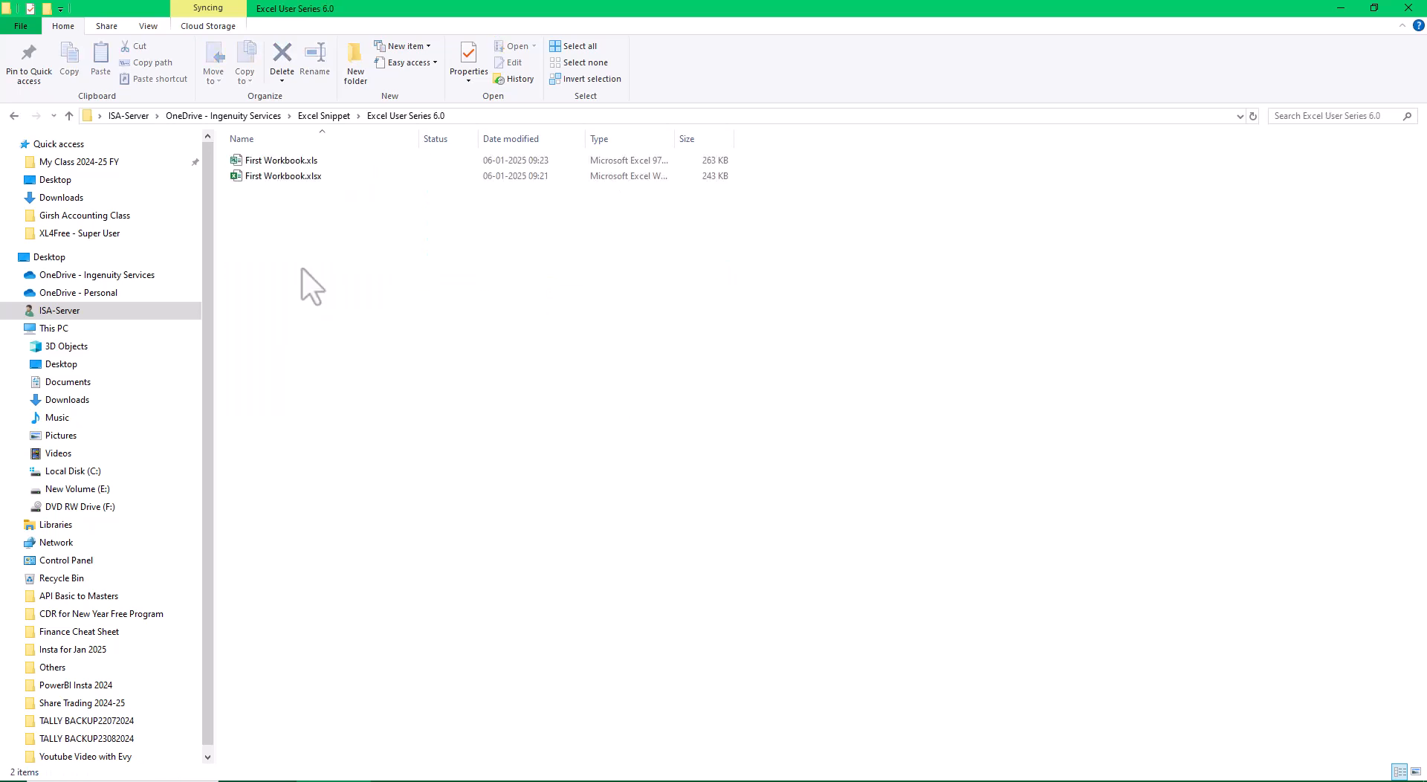
Show the two workbook files as medium icons, and enlarge them to extra large icons to compare the file types.
right_click(435, 311)
mouse_move(501, 319)
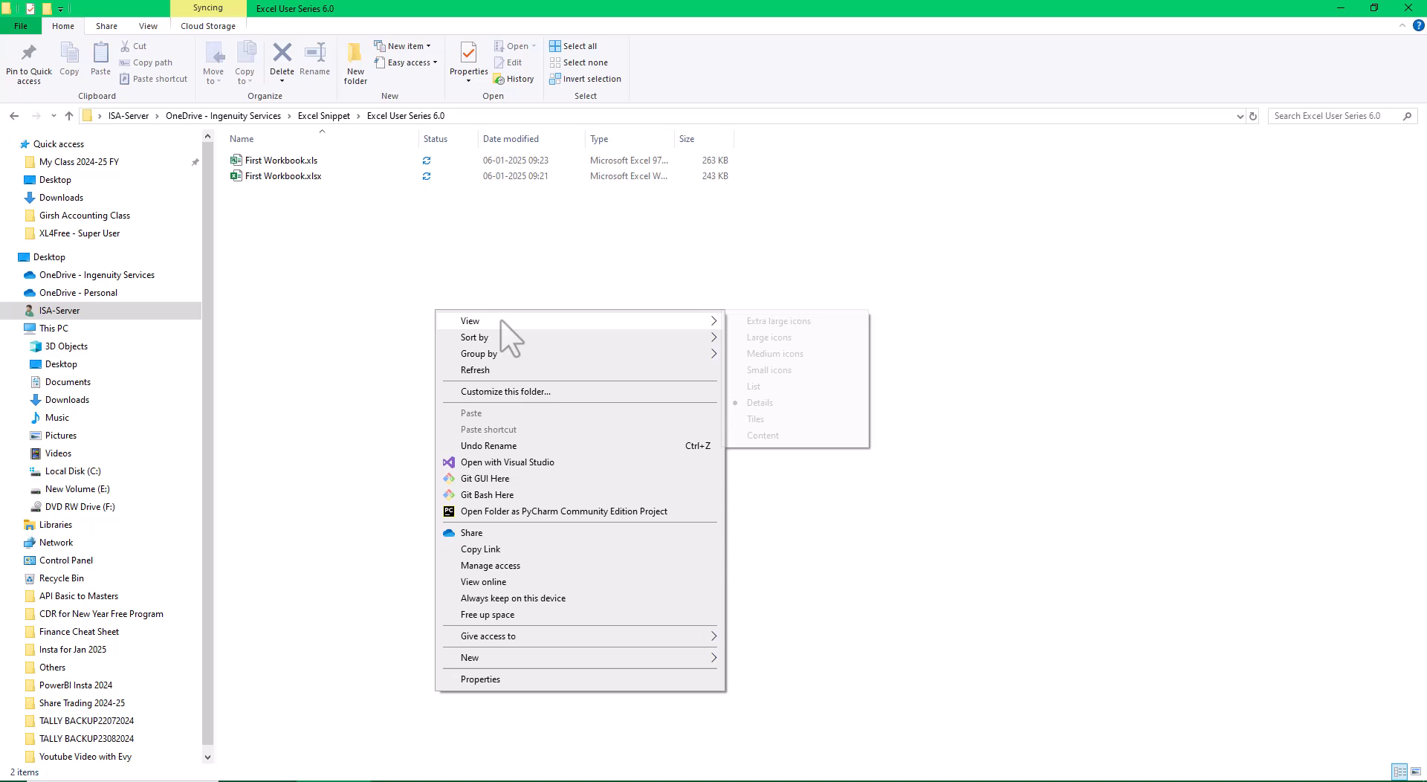
click(760, 354)
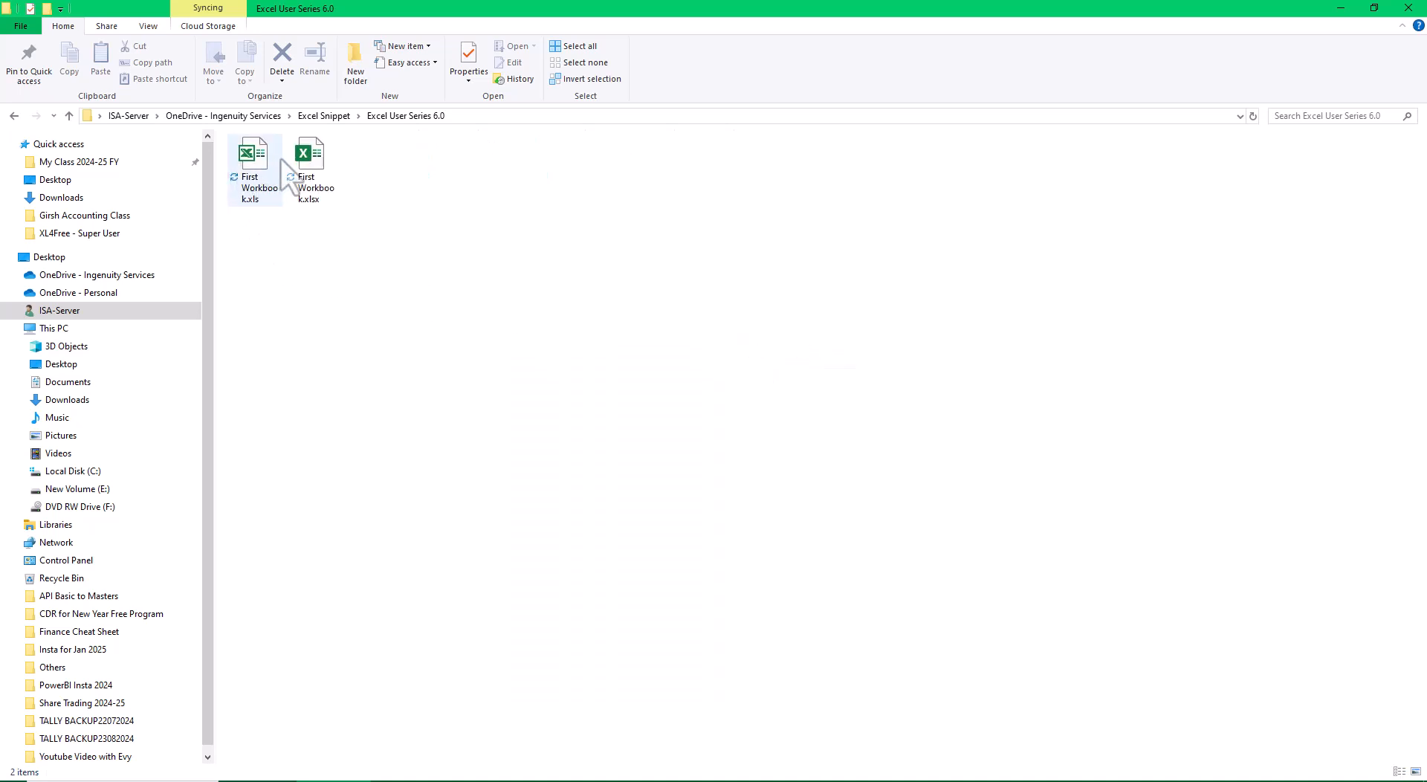
right_click(483, 251)
mouse_move(552, 266)
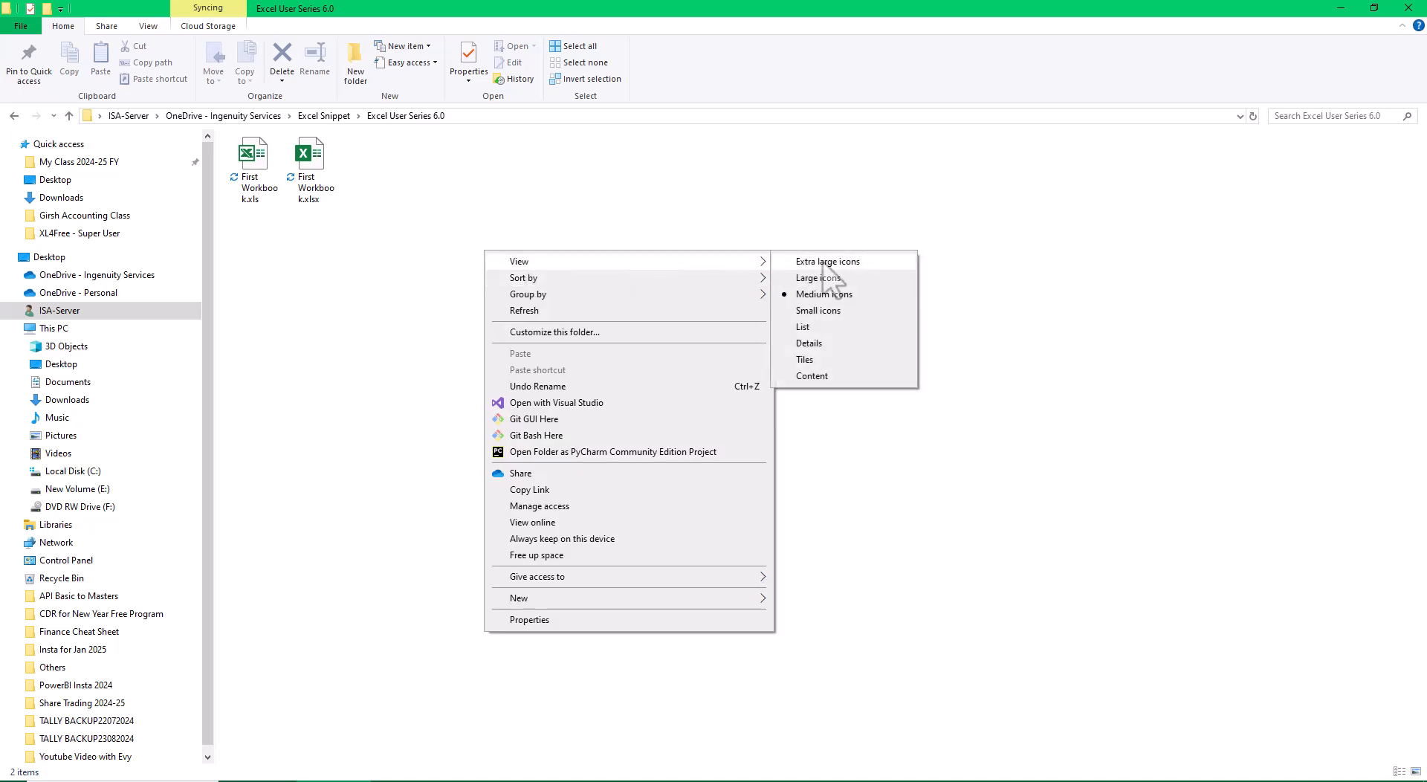
click(822, 261)
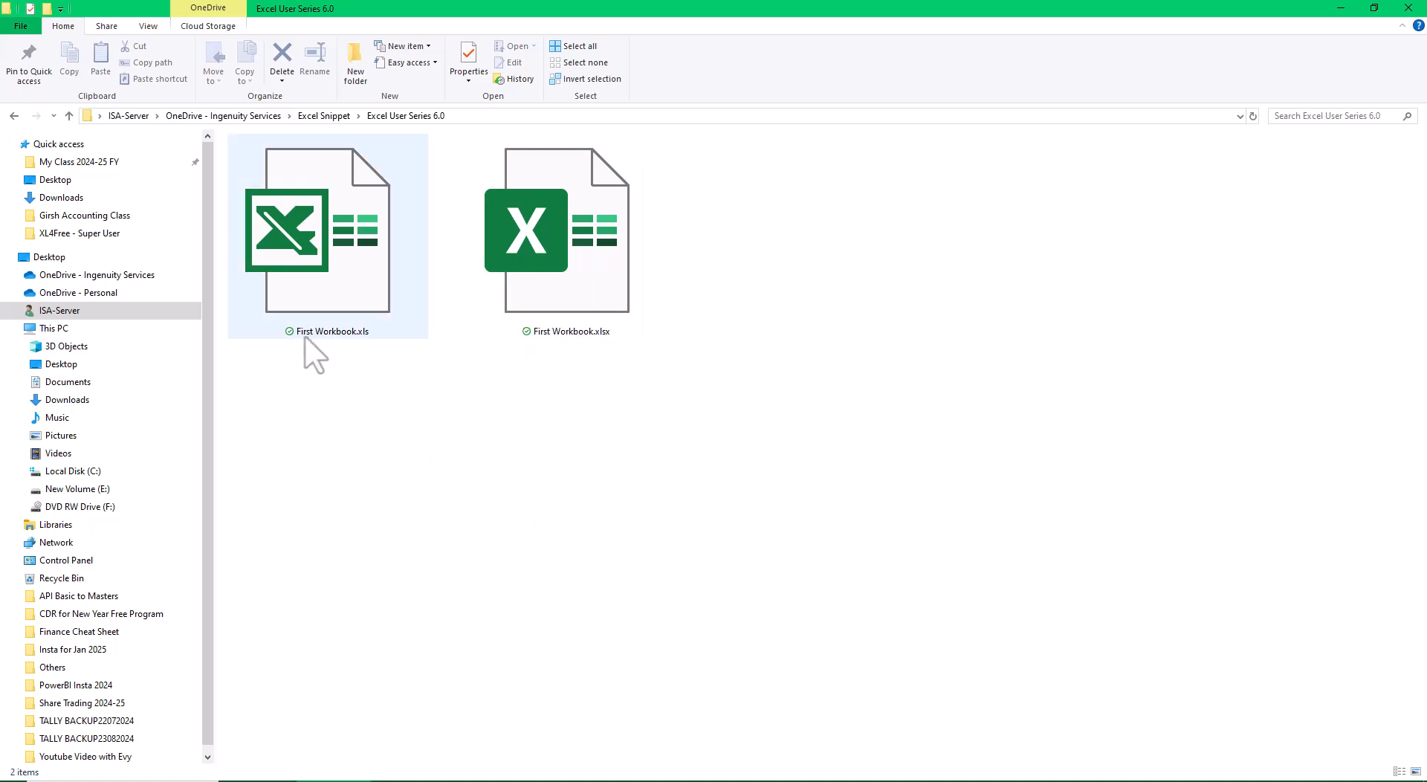
Hide the file name extensions in the folder.
click(147, 28)
click(544, 63)
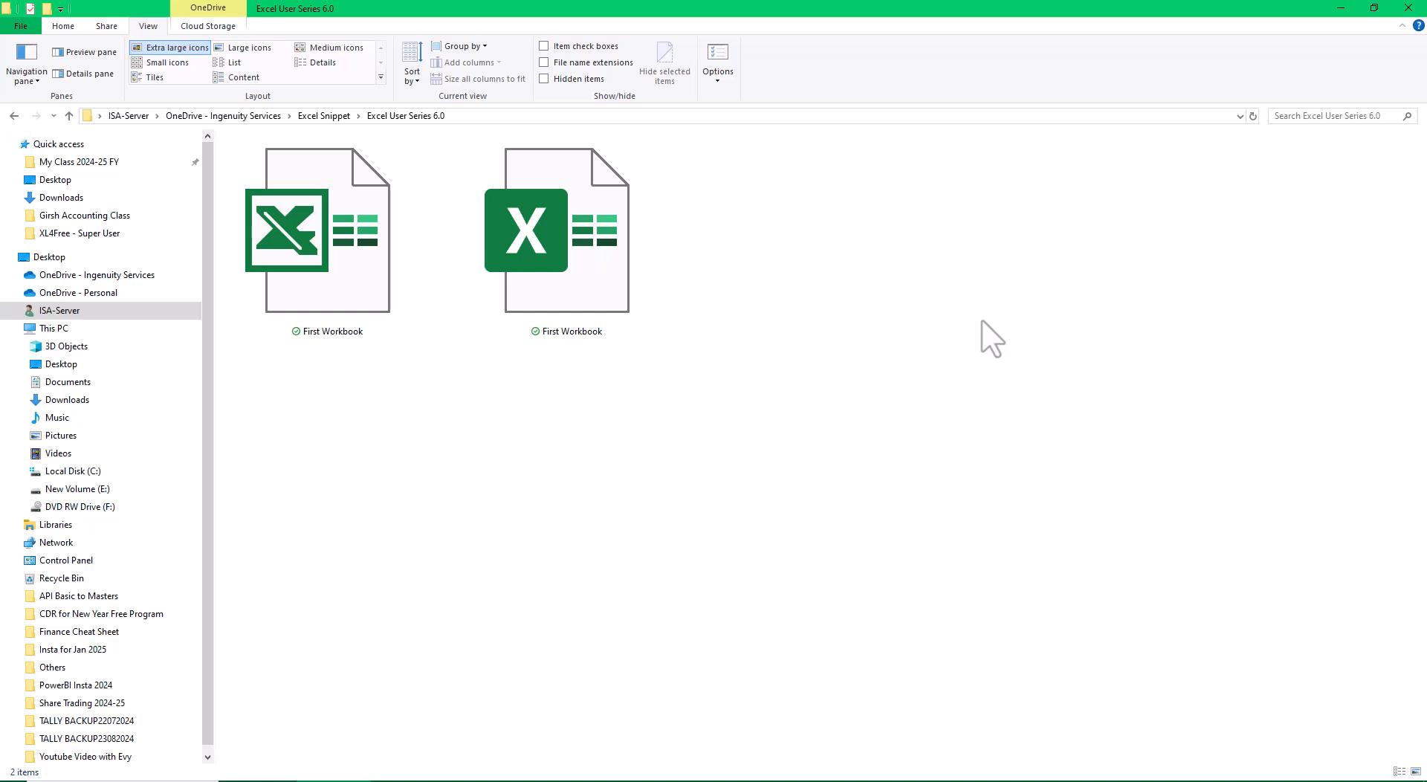
Switch the folder to the Details layout and fit the Type column to its full contents.
right_click(883, 279)
mouse_move(947, 292)
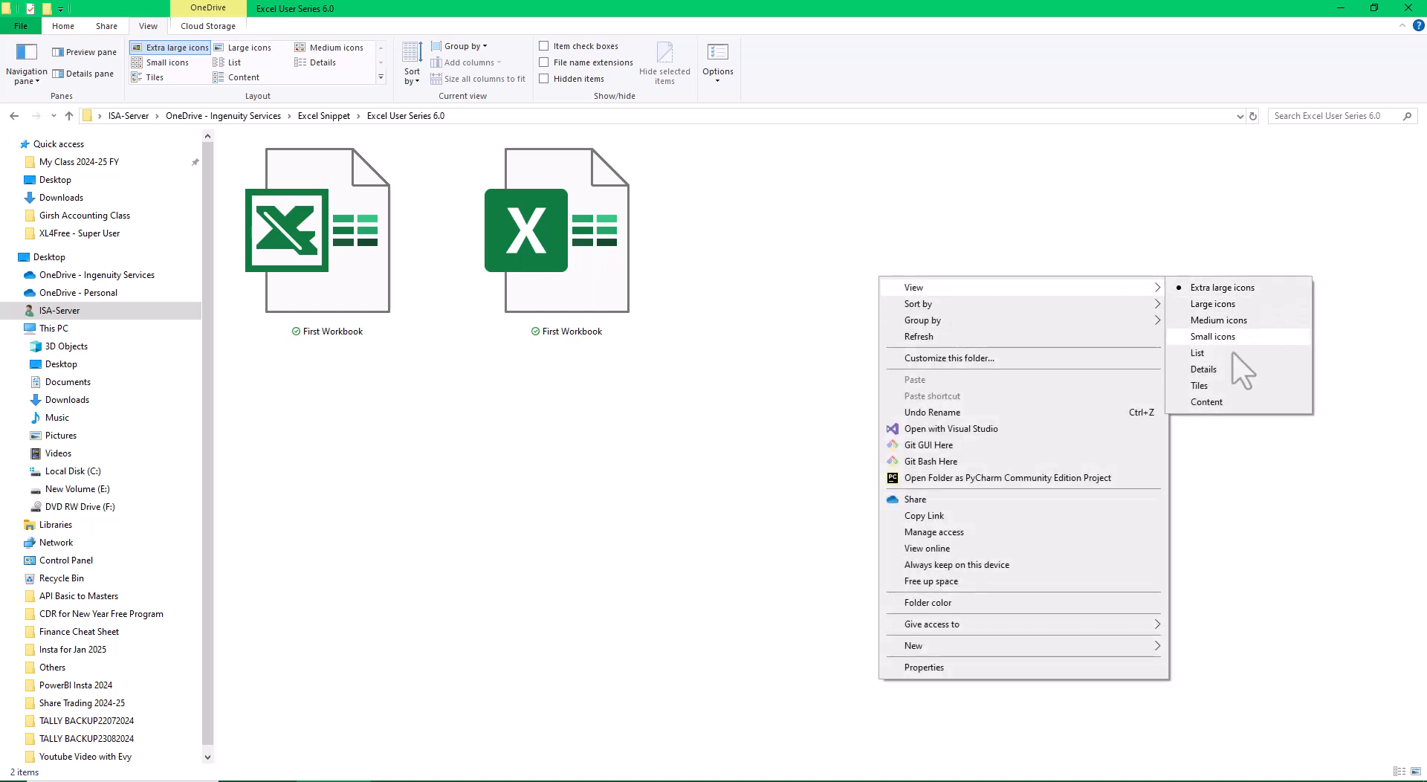
click(1203, 369)
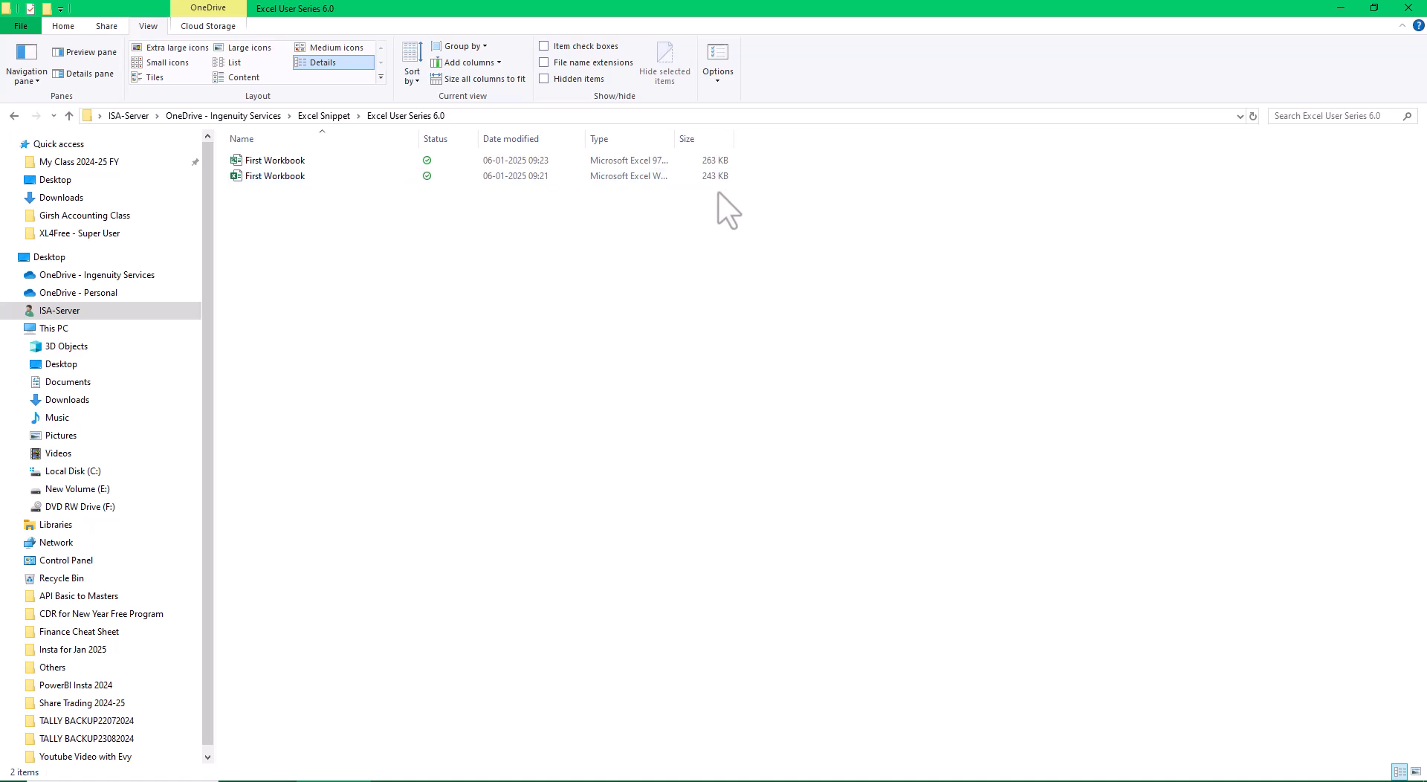
double_click(680, 142)
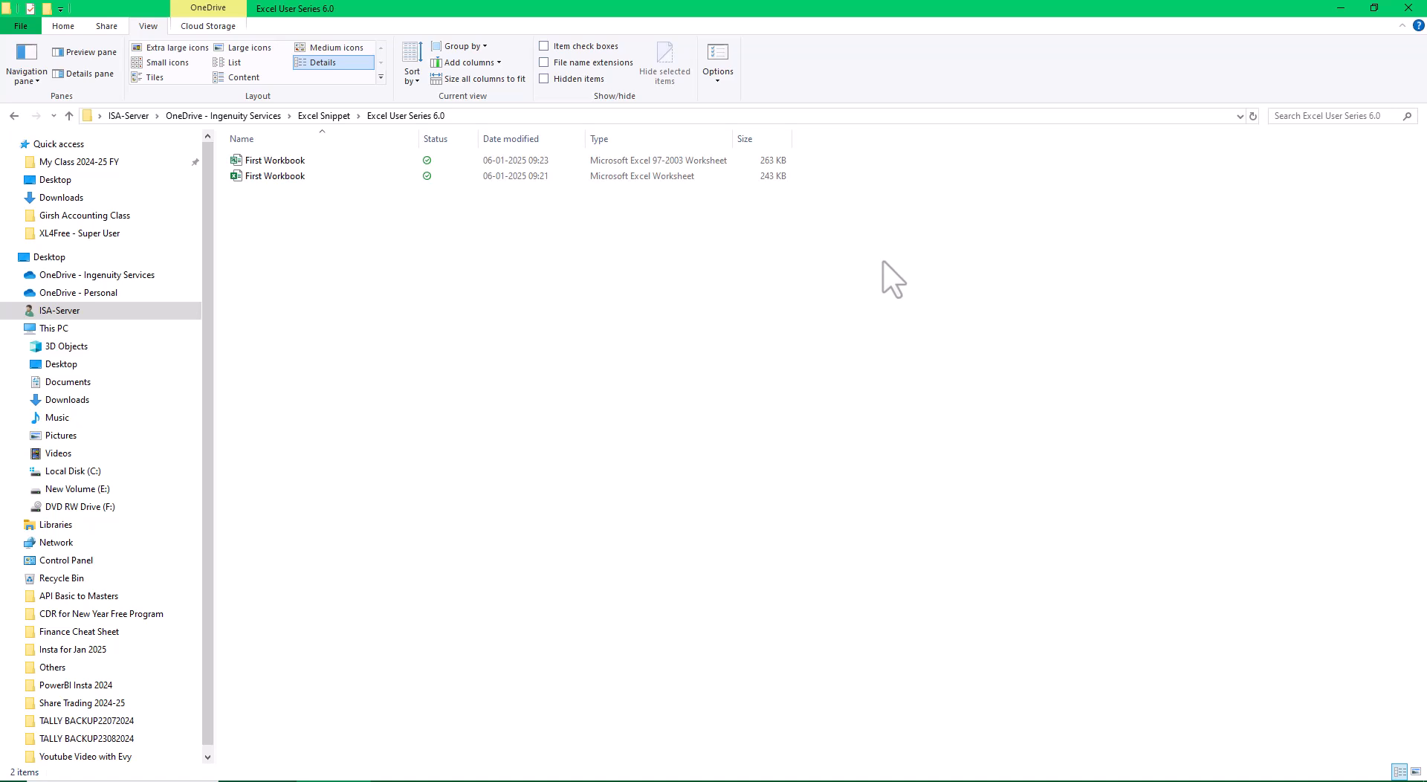
Show the folder's files as extra large icons and display their file name extensions.
right_click(655, 268)
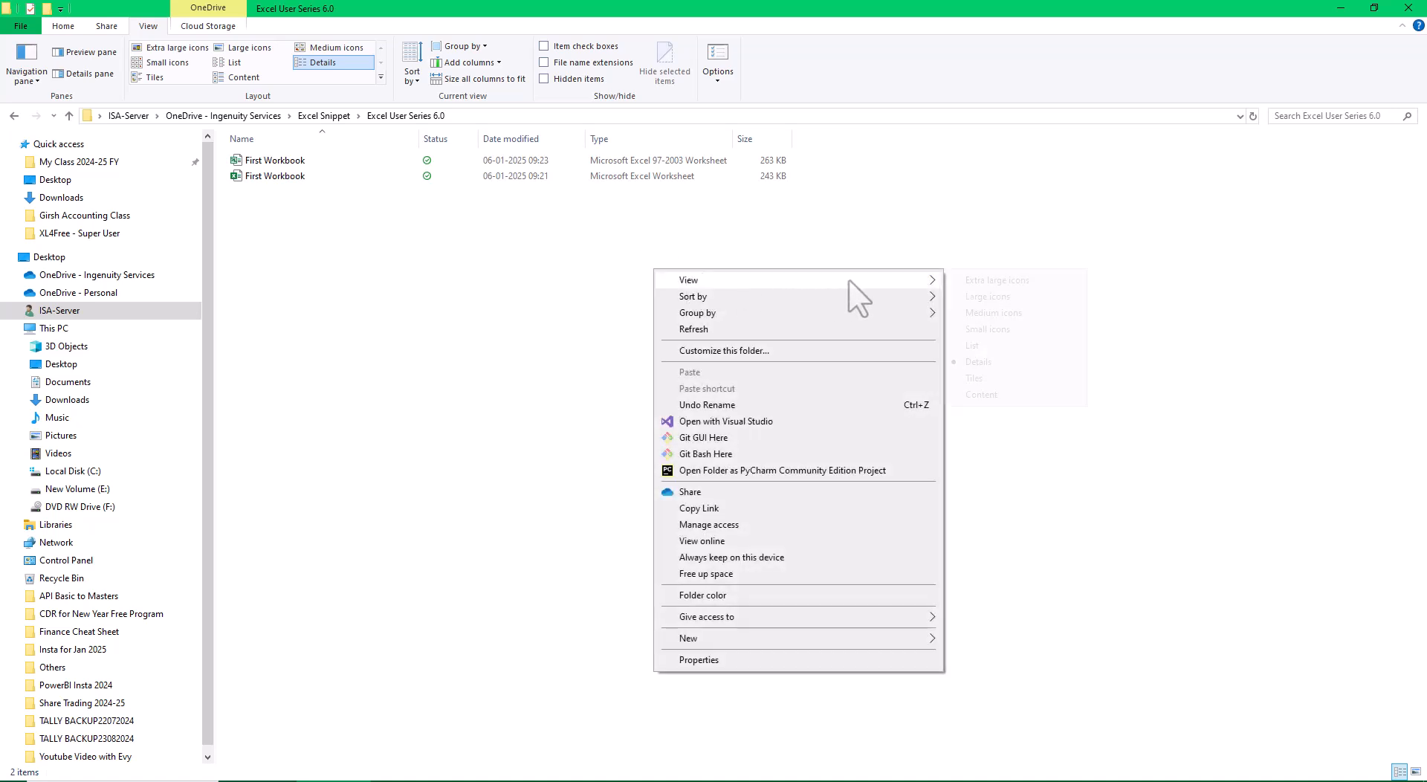
mouse_move(859, 281)
click(992, 283)
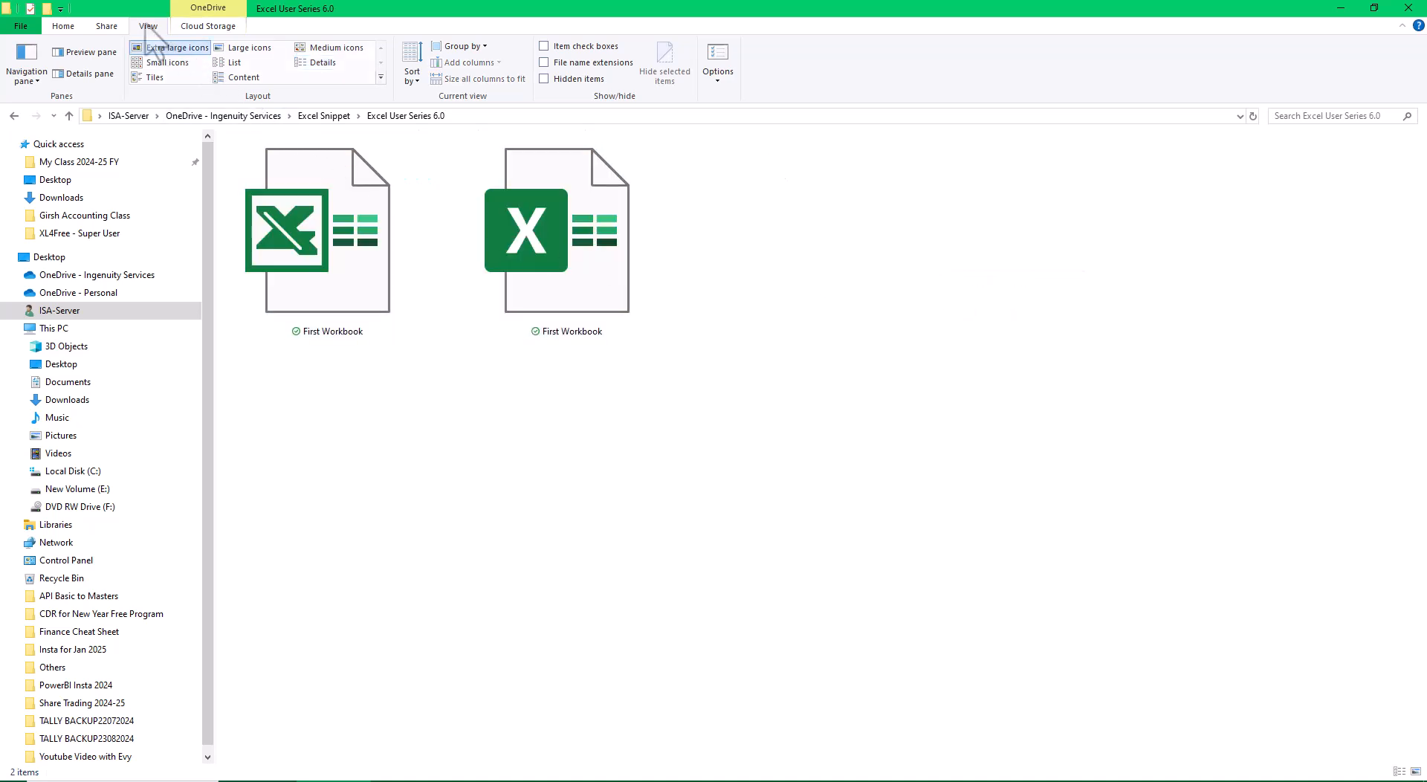
click(544, 63)
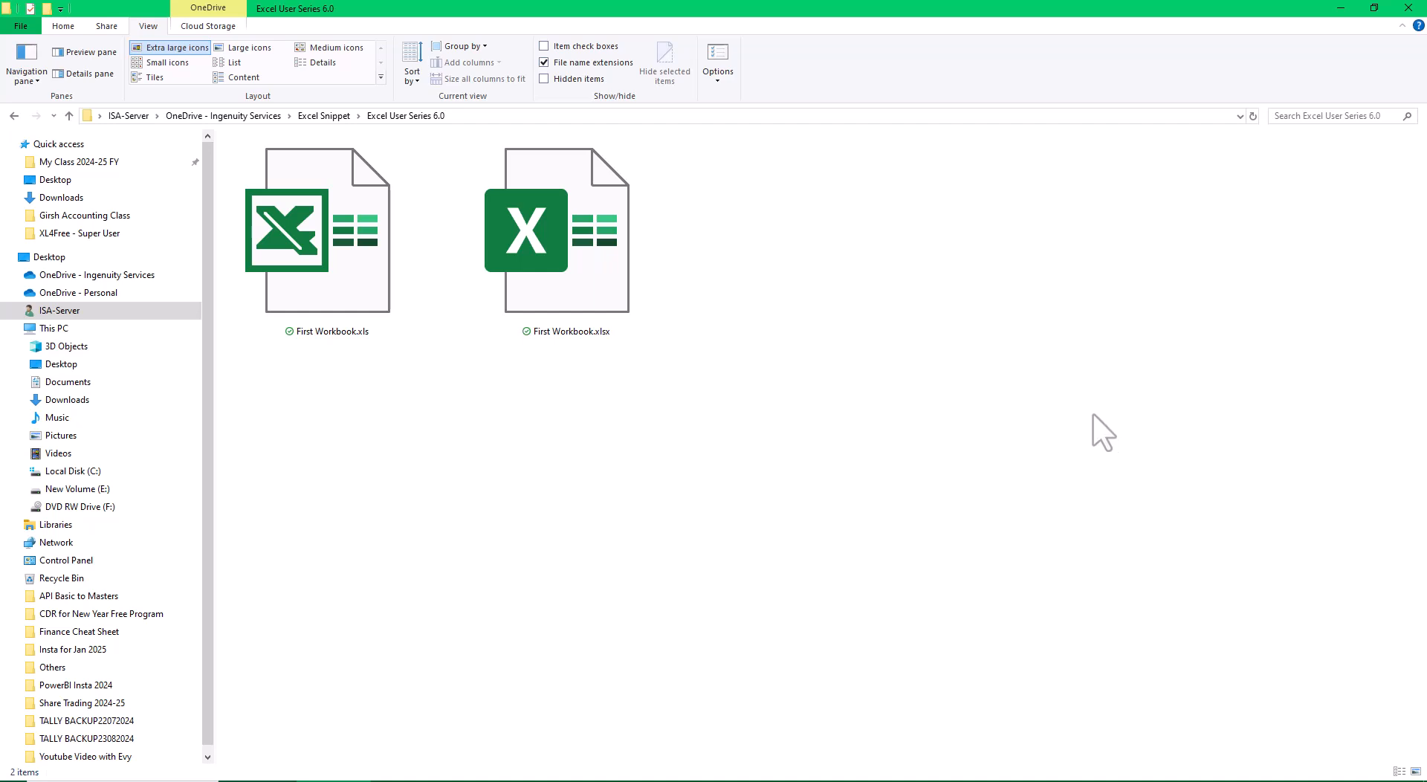
Open First Workbook.xls in Excel and close it again, and open First Workbook.xlsx.
double_click(360, 253)
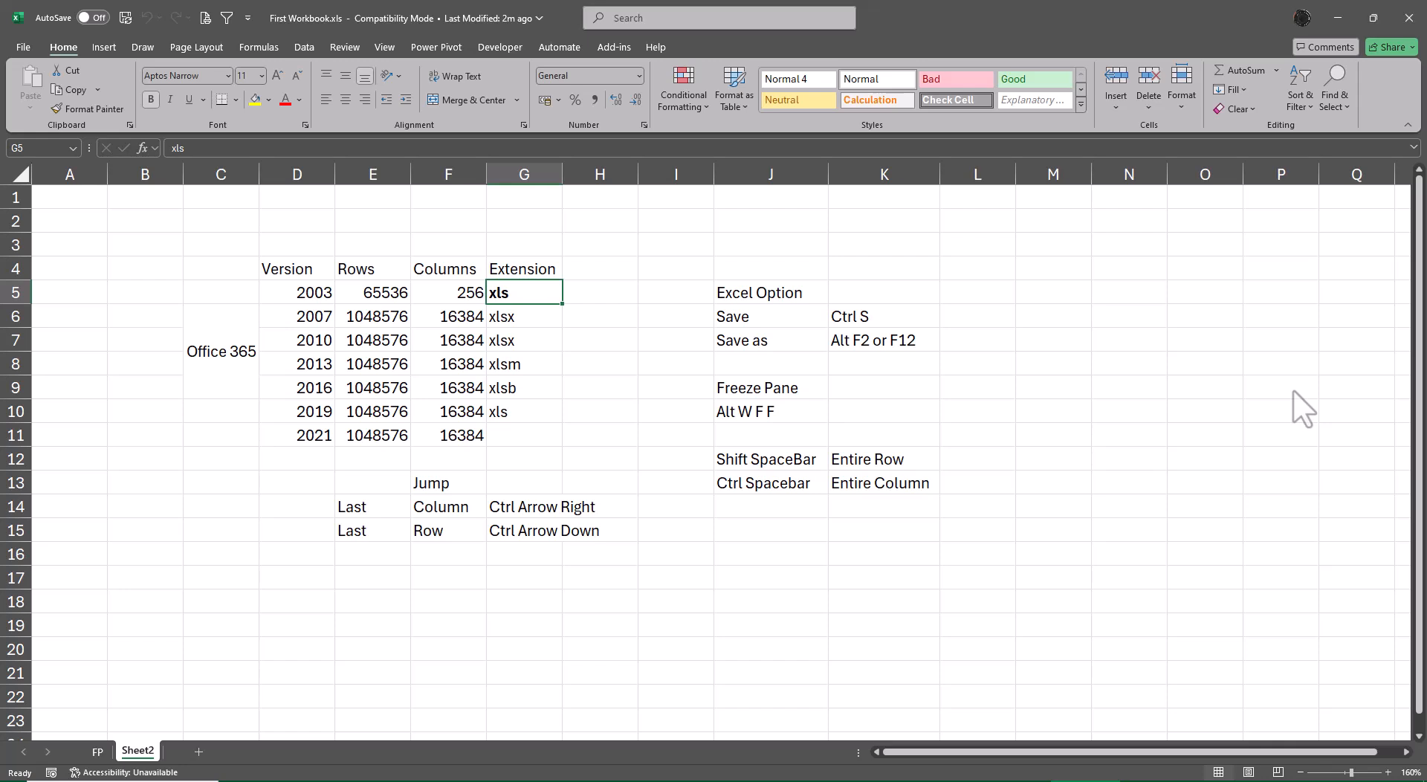
click(1408, 16)
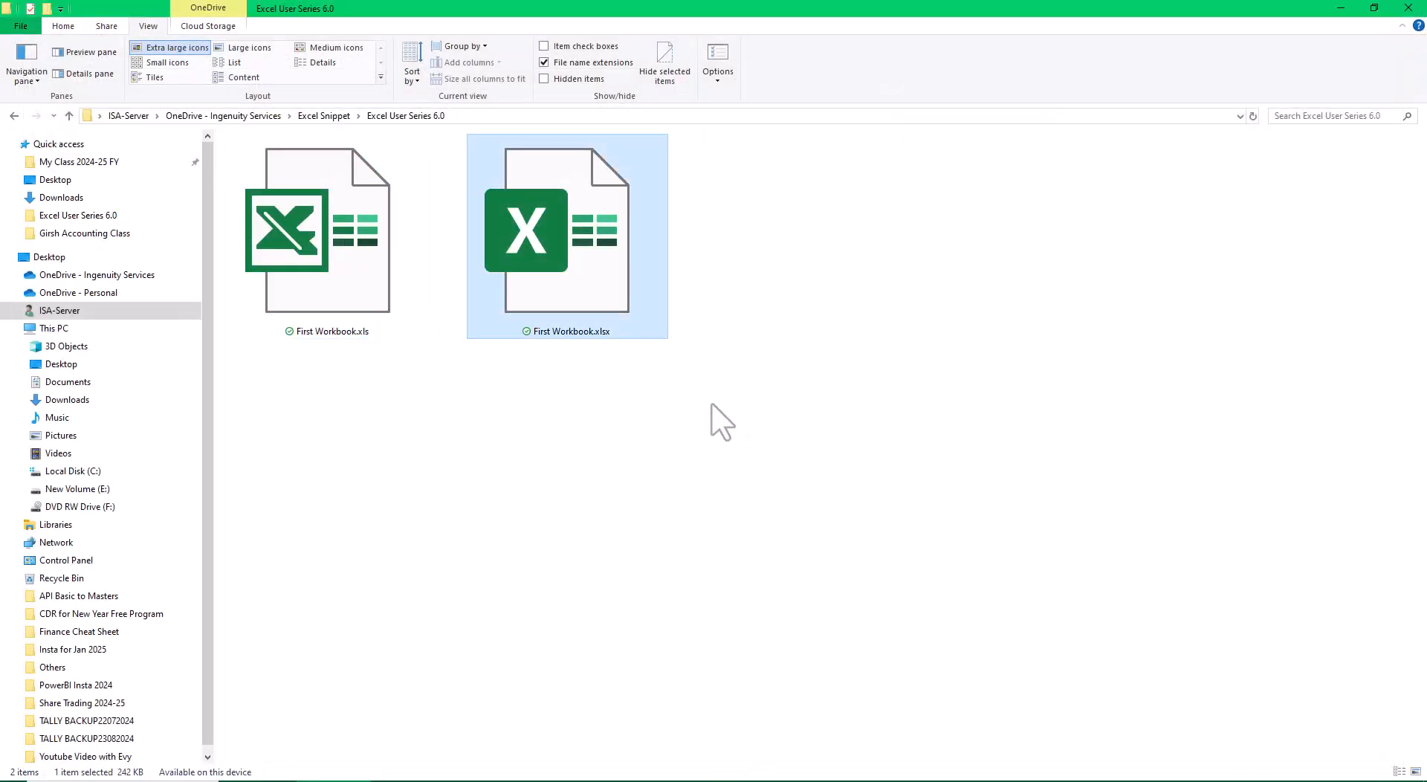
key(Return)
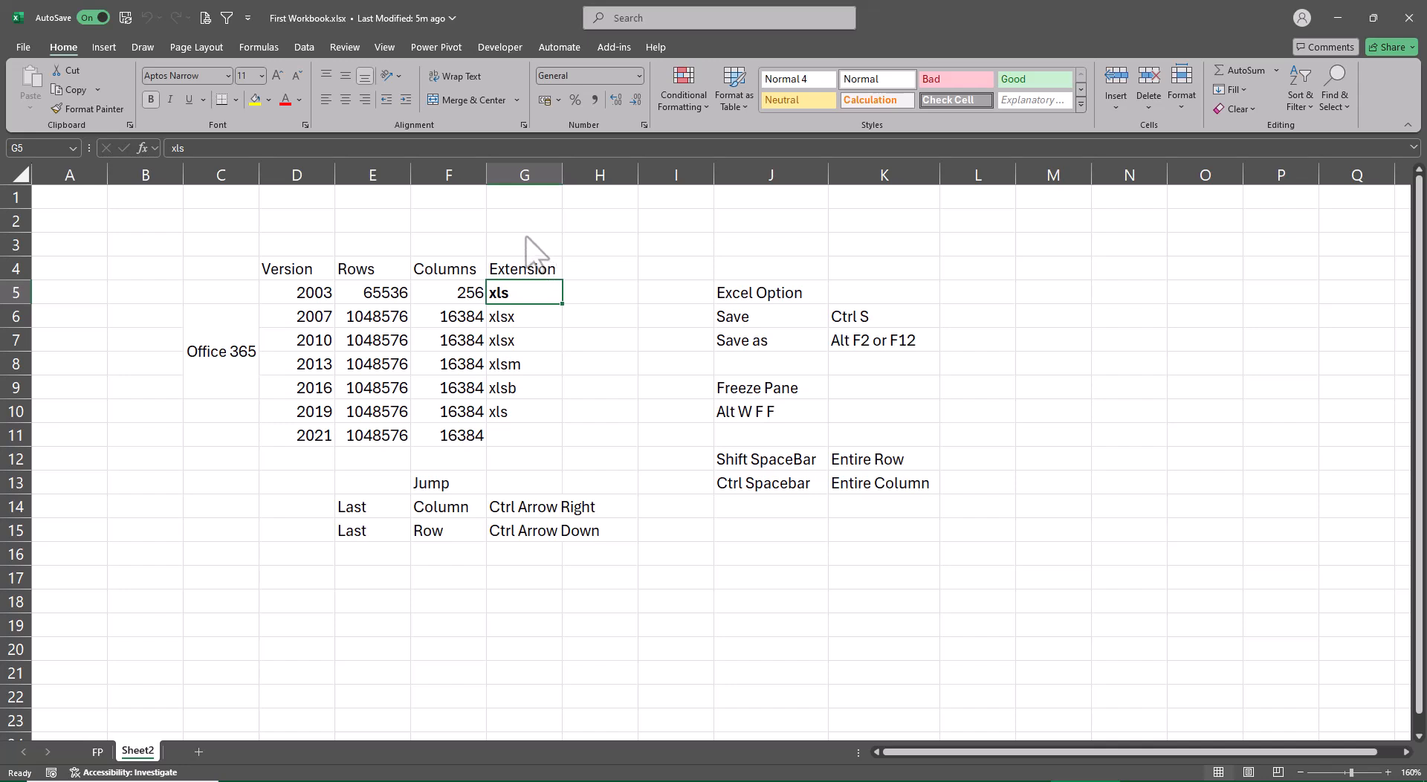
Freeze the panes of Sheet2 at cell L16.
key(Down)
key(Down)
key(Down)
key(Down)
key(Down)
key(Down)
key(Down)
key(Down)
key(Down)
key(Down)
key(Down)
key(Down)
key(Down)
key(Right)
key(Right)
key(Right)
key(Right)
key(Right)
key(Right)
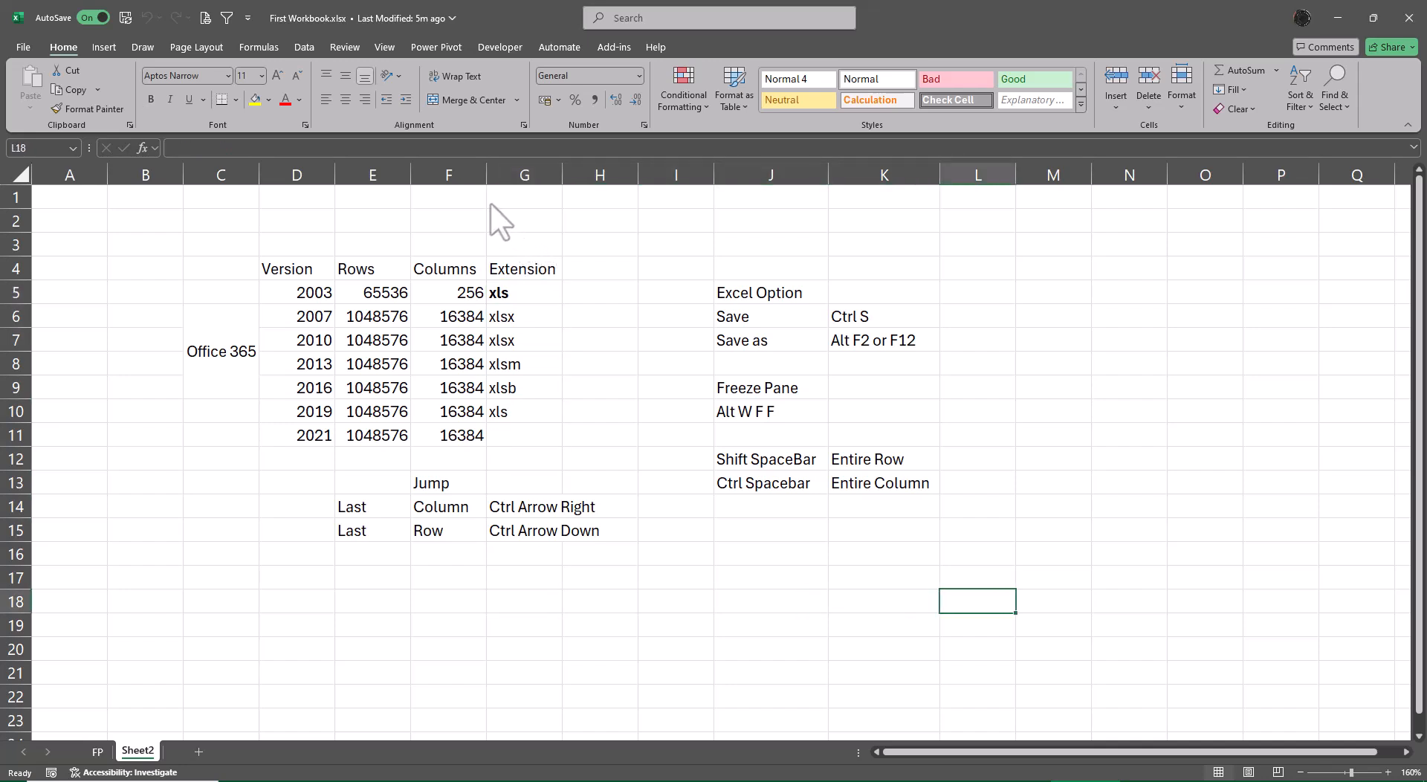
key(Up)
key(Up)
key(Left)
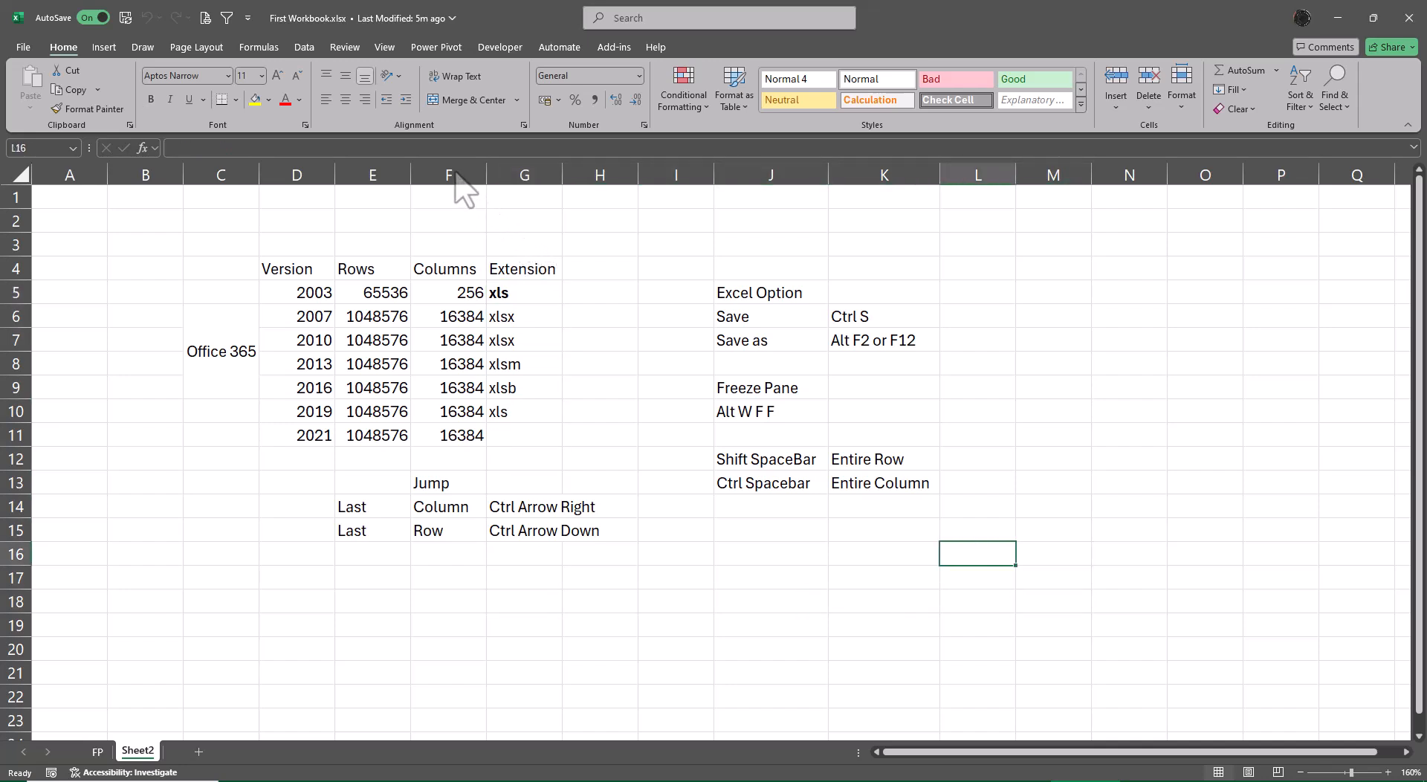
key(alt)
key(w)
key(f)
key(f)
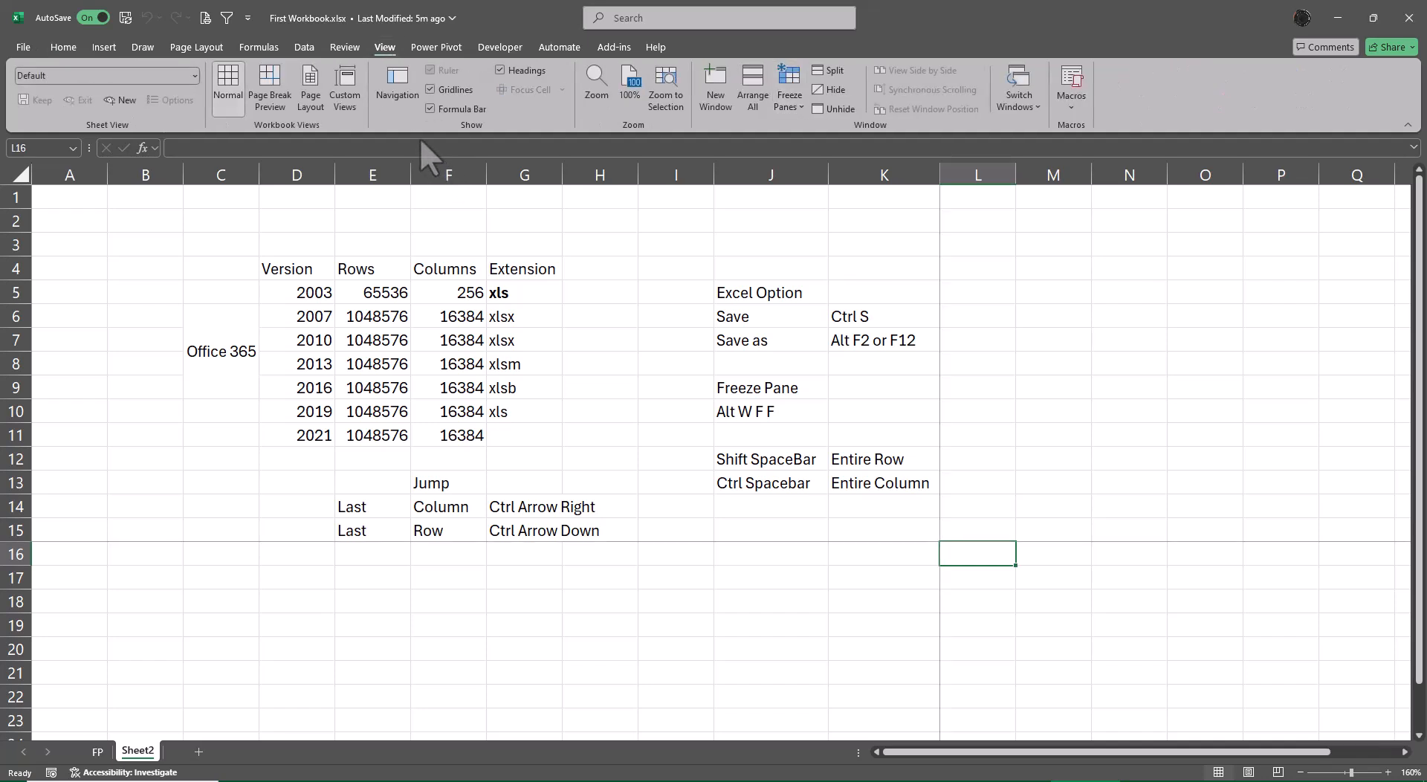
Jump to the sheet's last row and column, back to cell A1, and to the last column of row 1.
key(ctrl+Down)
key(ctrl+Right)
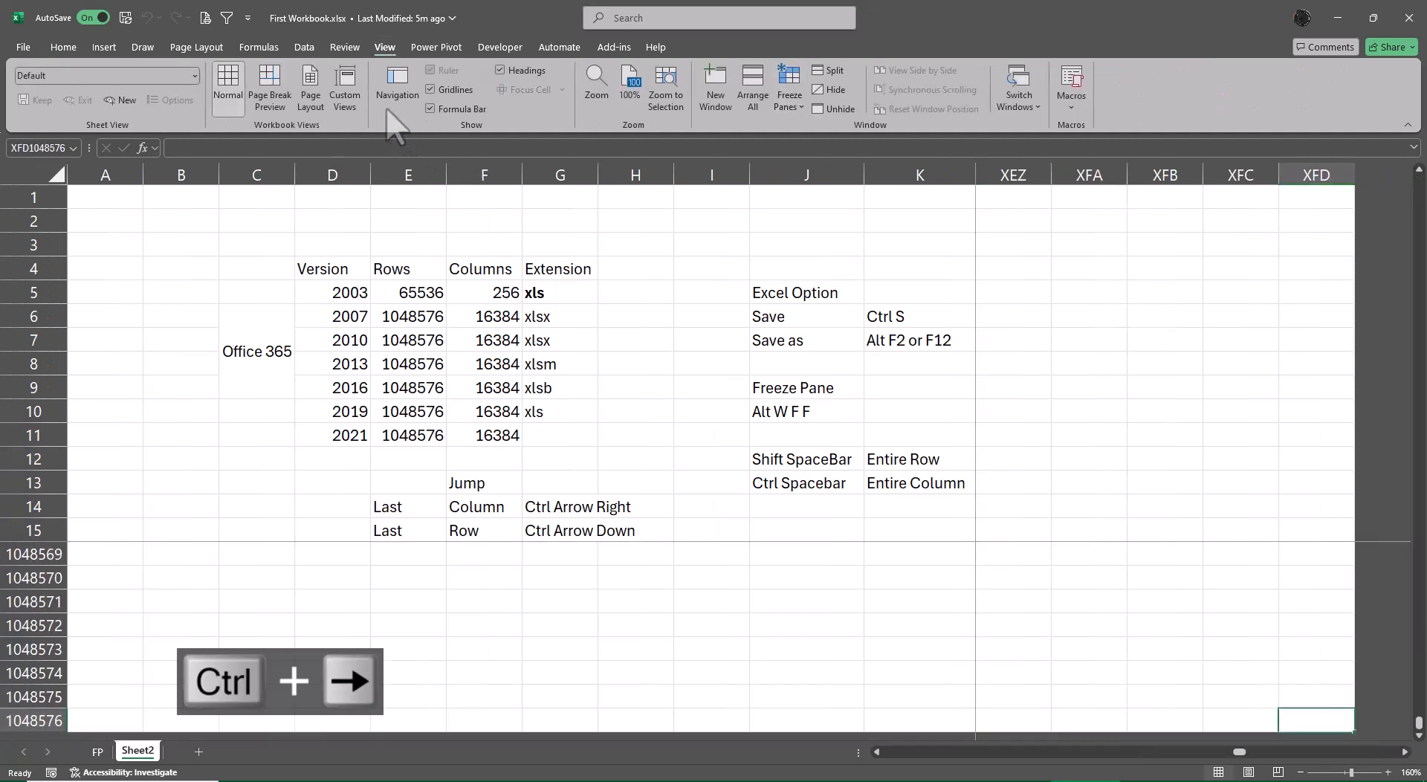
key(ctrl+Left)
key(ctrl+Up)
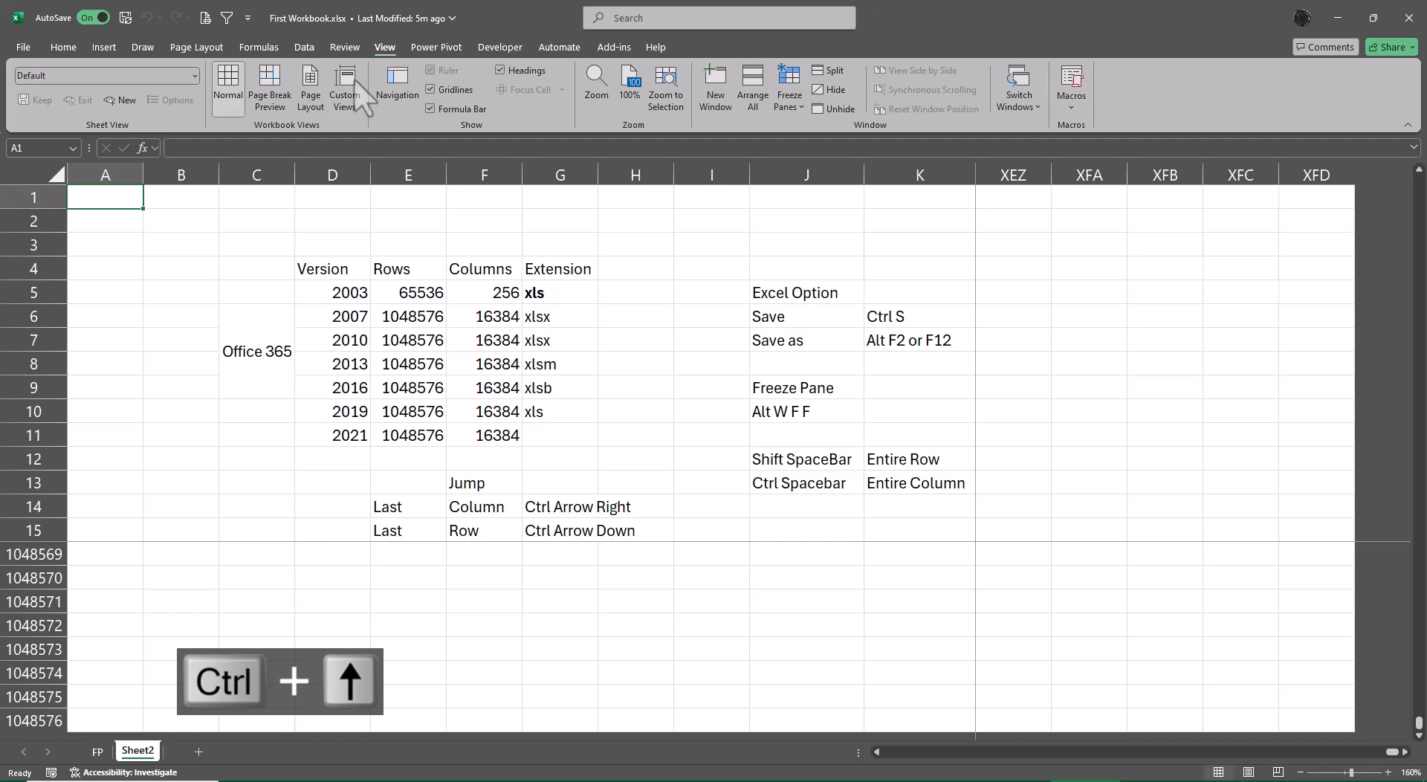
key(ctrl+Right)
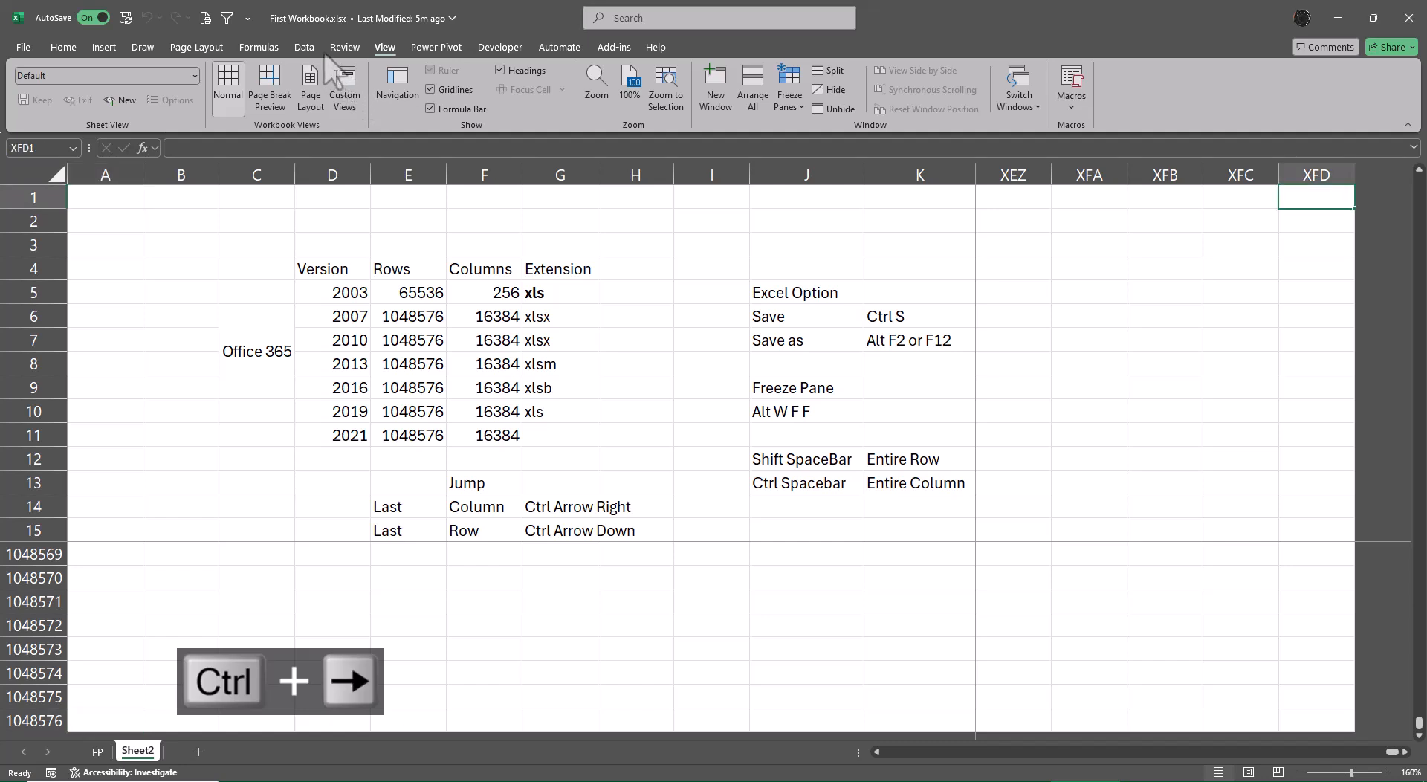
Save the workbook, and save a copy as Excel 97-2003 Workbook First Workbook.xls, replacing the existing file despite compatibility limits.
key(ctrl+s)
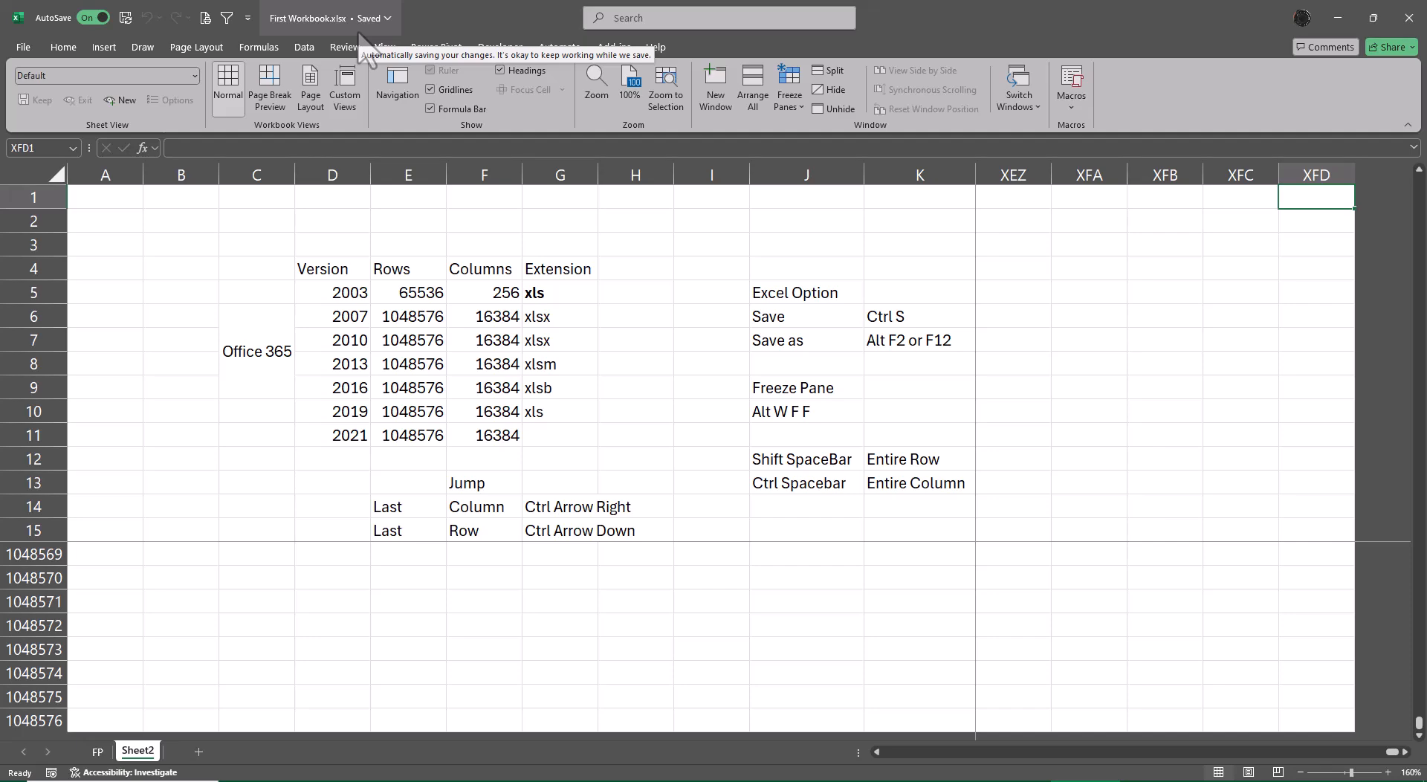
key(F12)
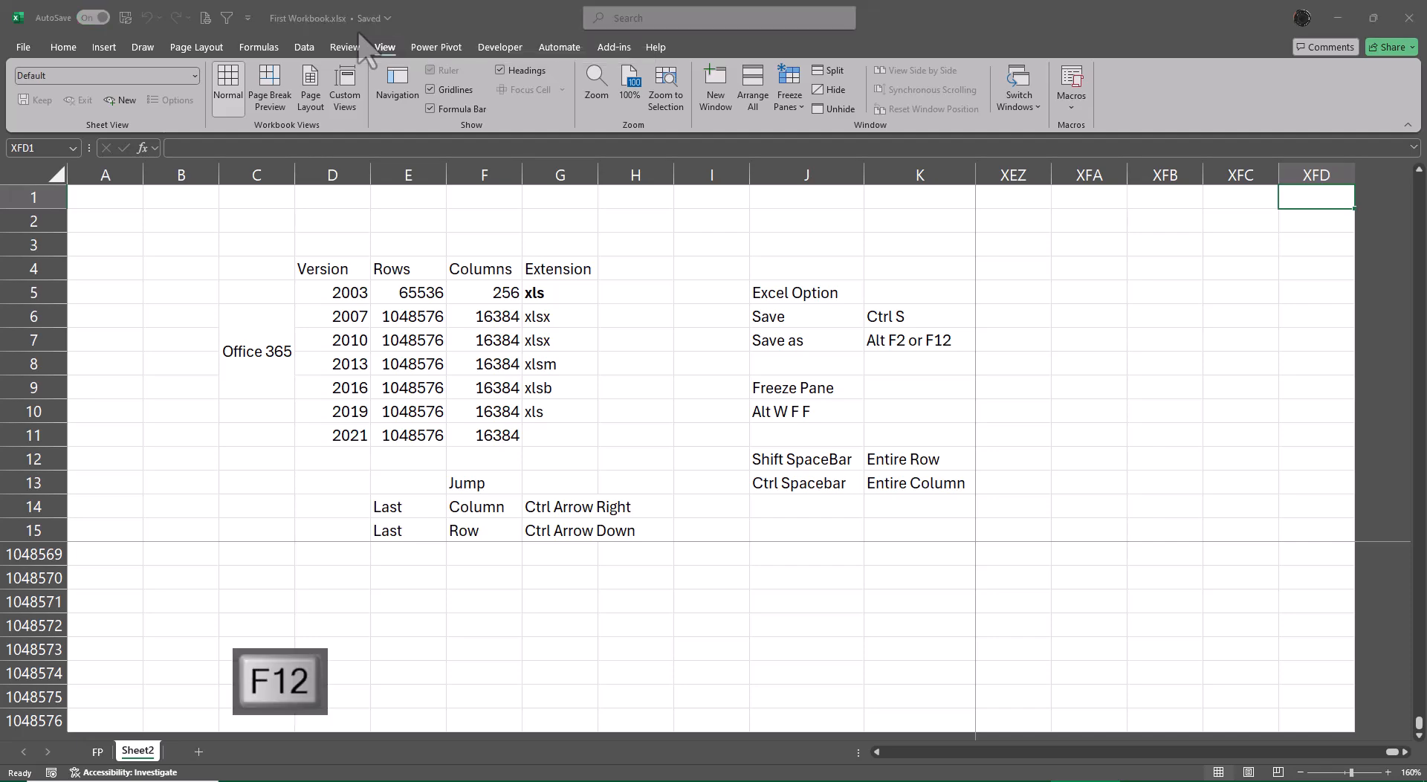
click(486, 314)
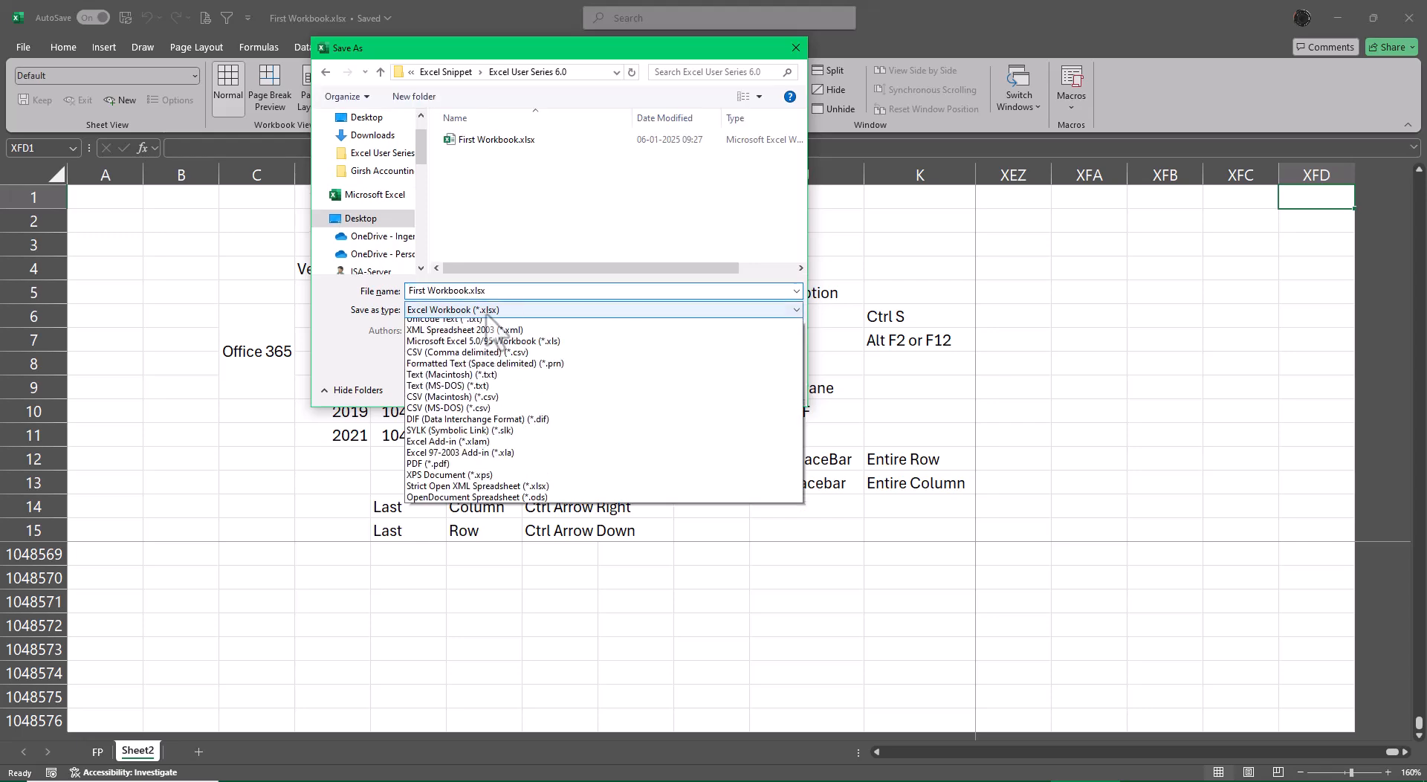
click(485, 358)
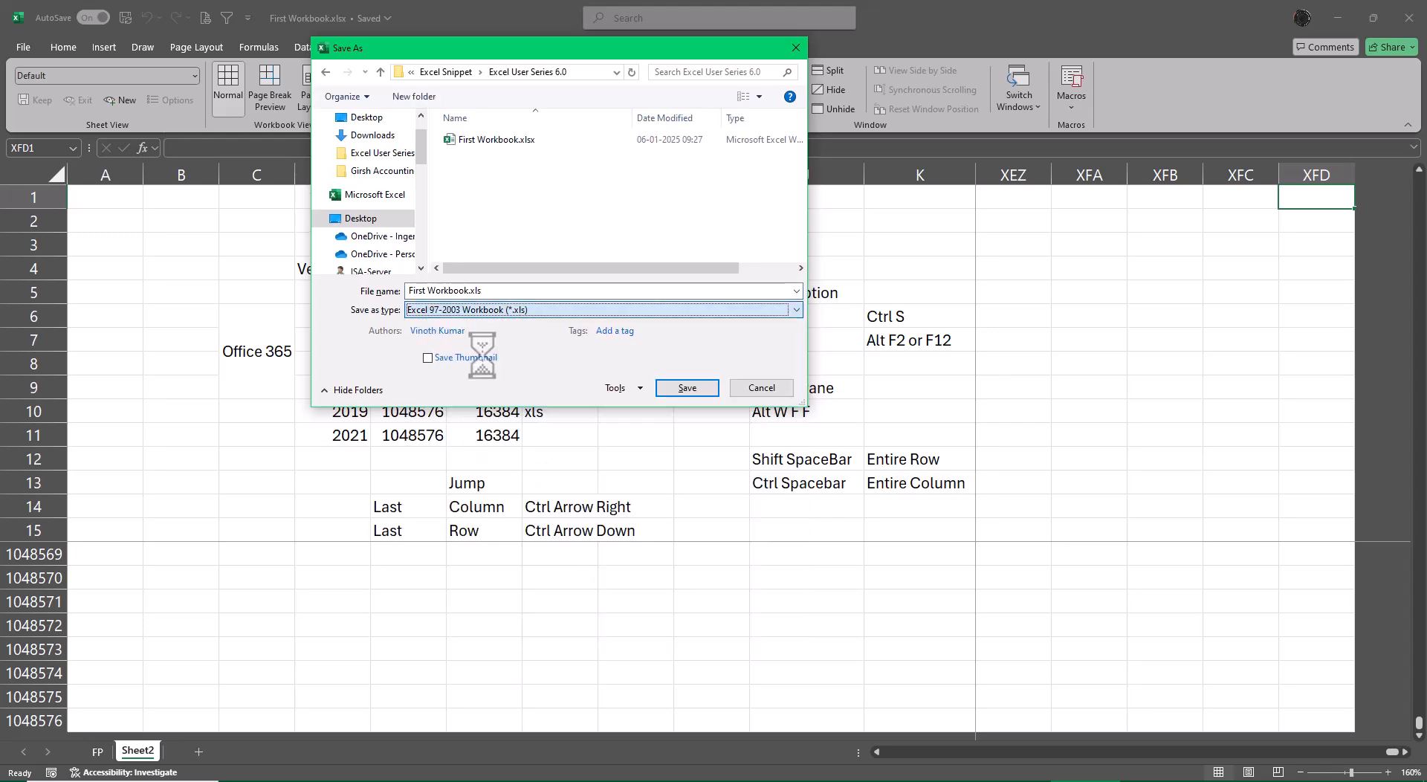
click(687, 388)
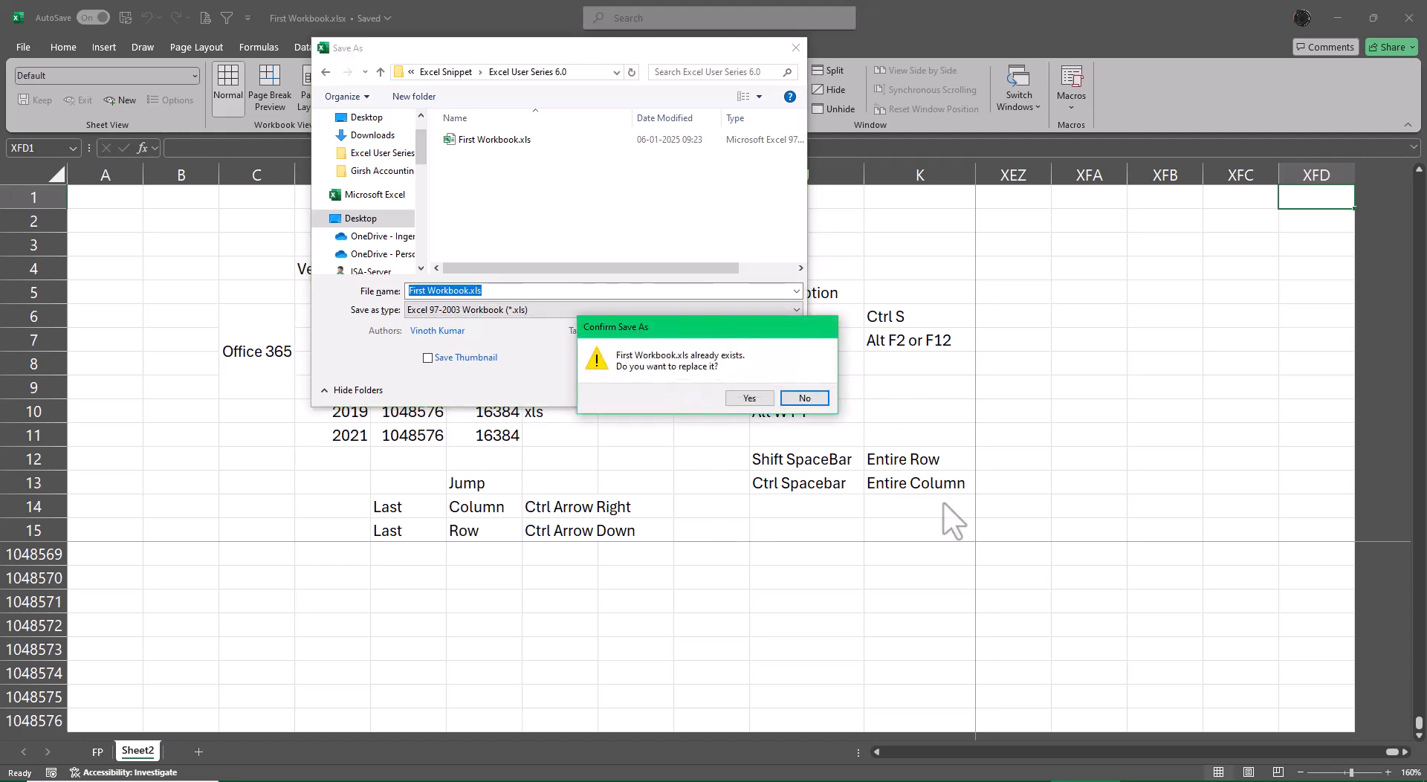
click(749, 399)
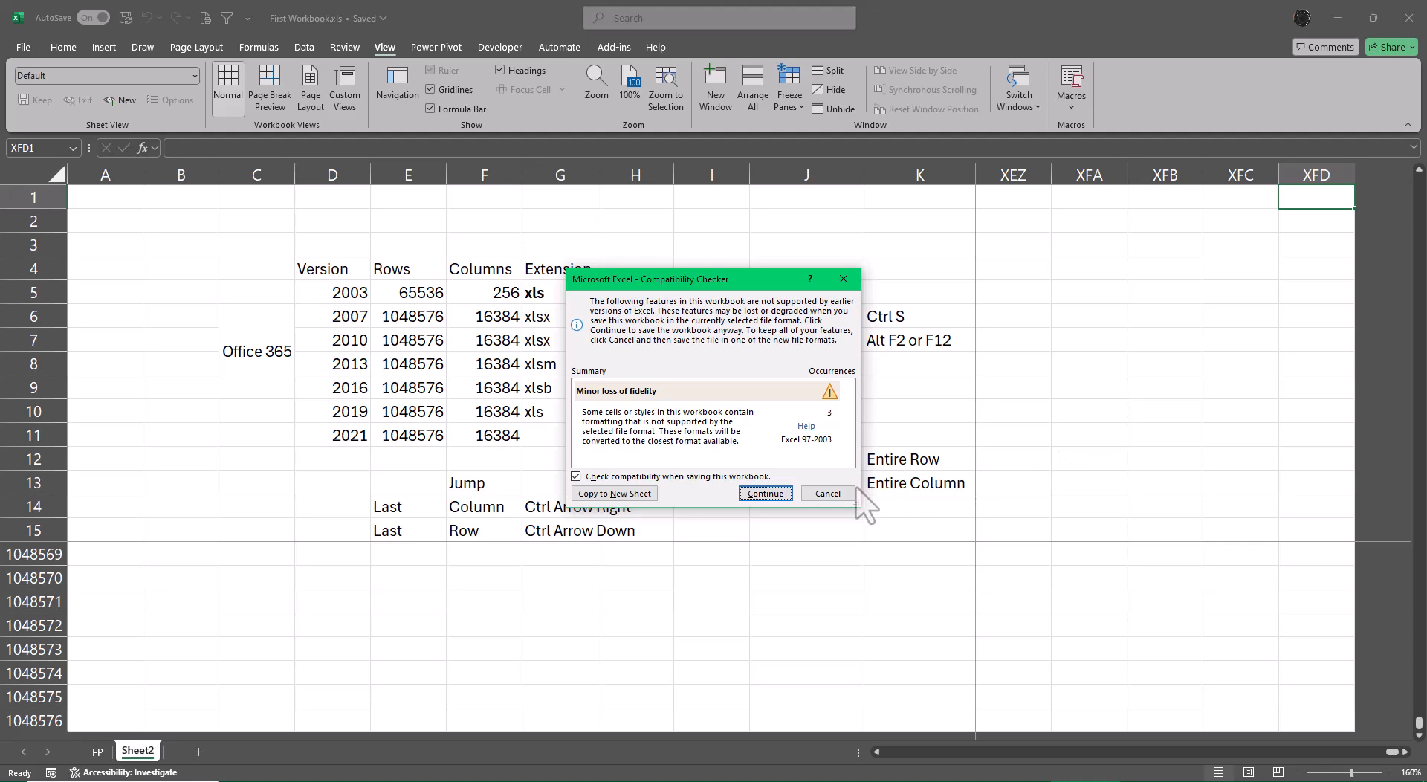
click(766, 493)
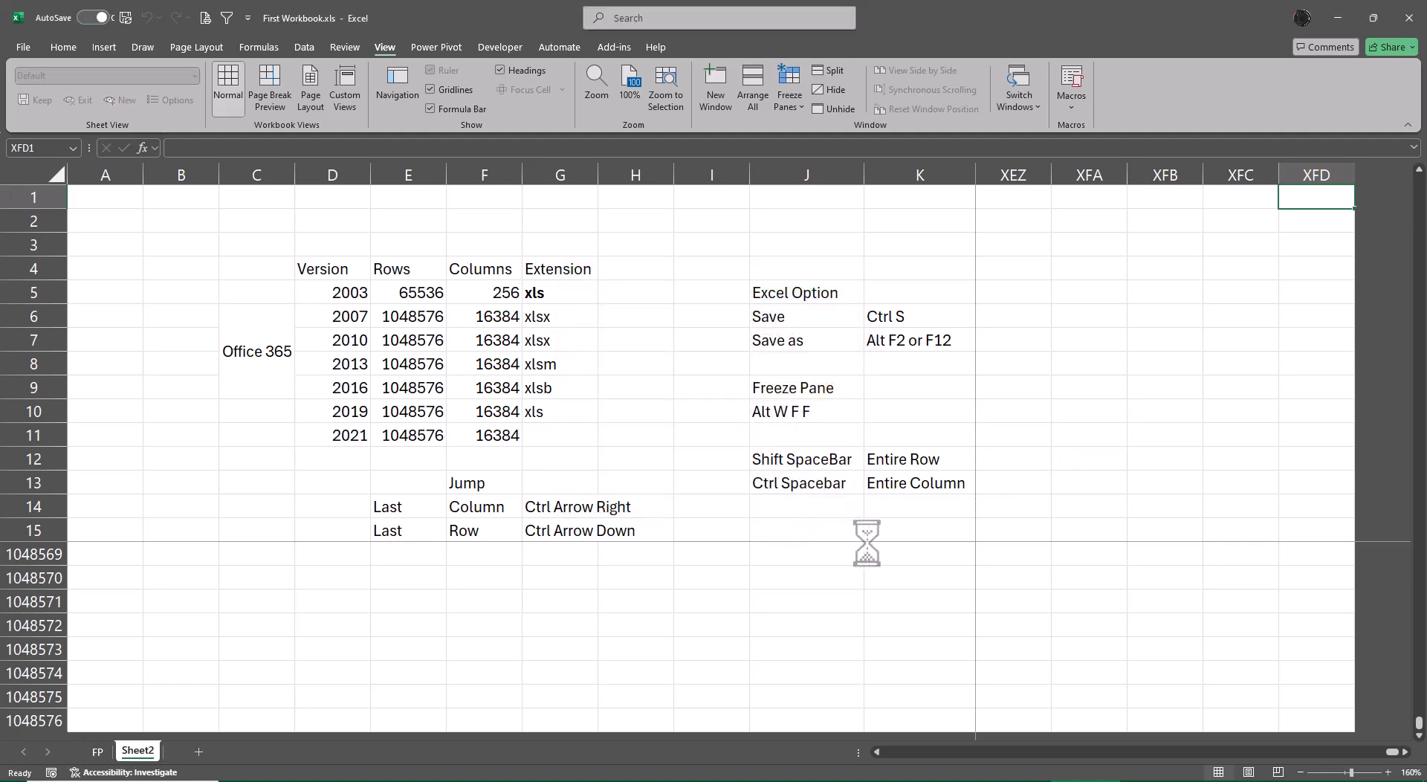
Close and reopen First Workbook.xls from its folder, and check the sheet's last row and column before returning to cell A1.
click(1410, 30)
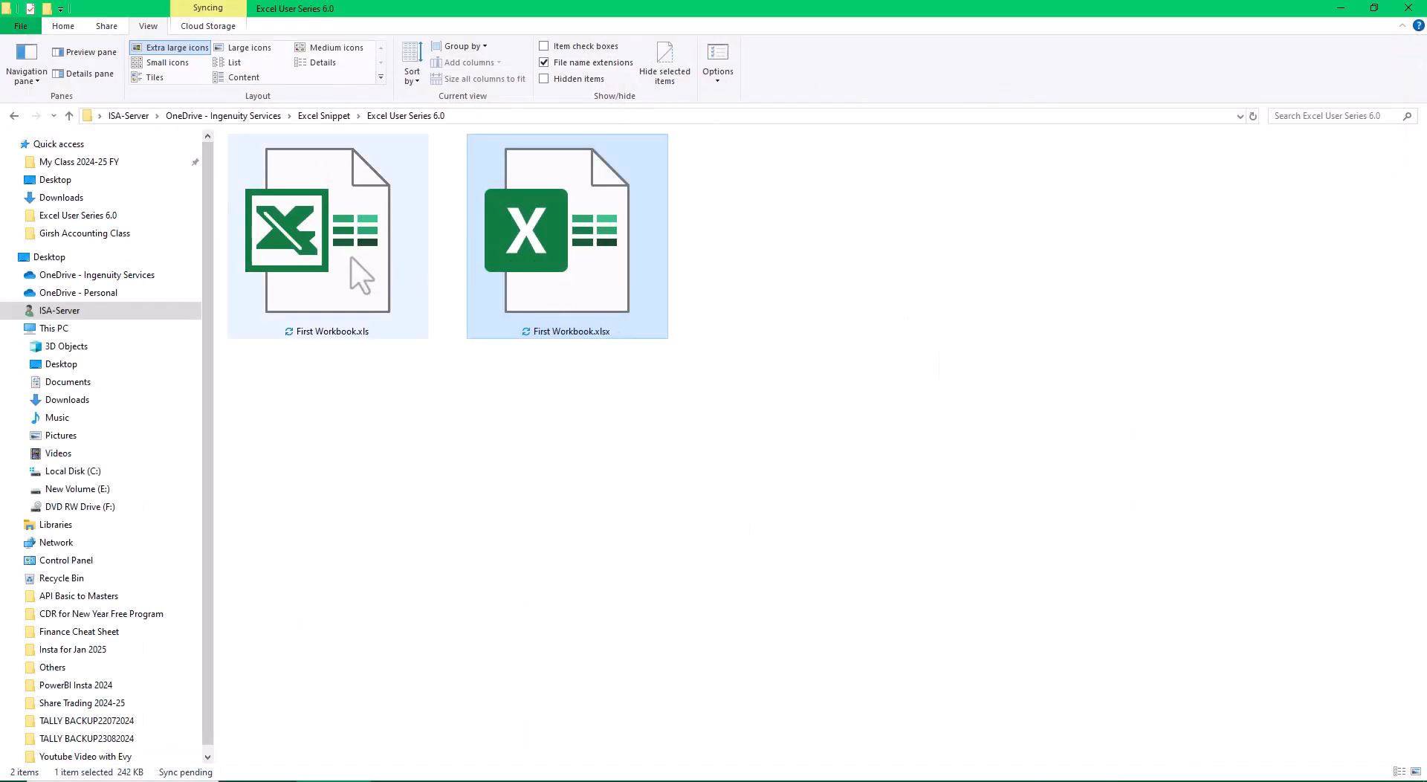
click(351, 258)
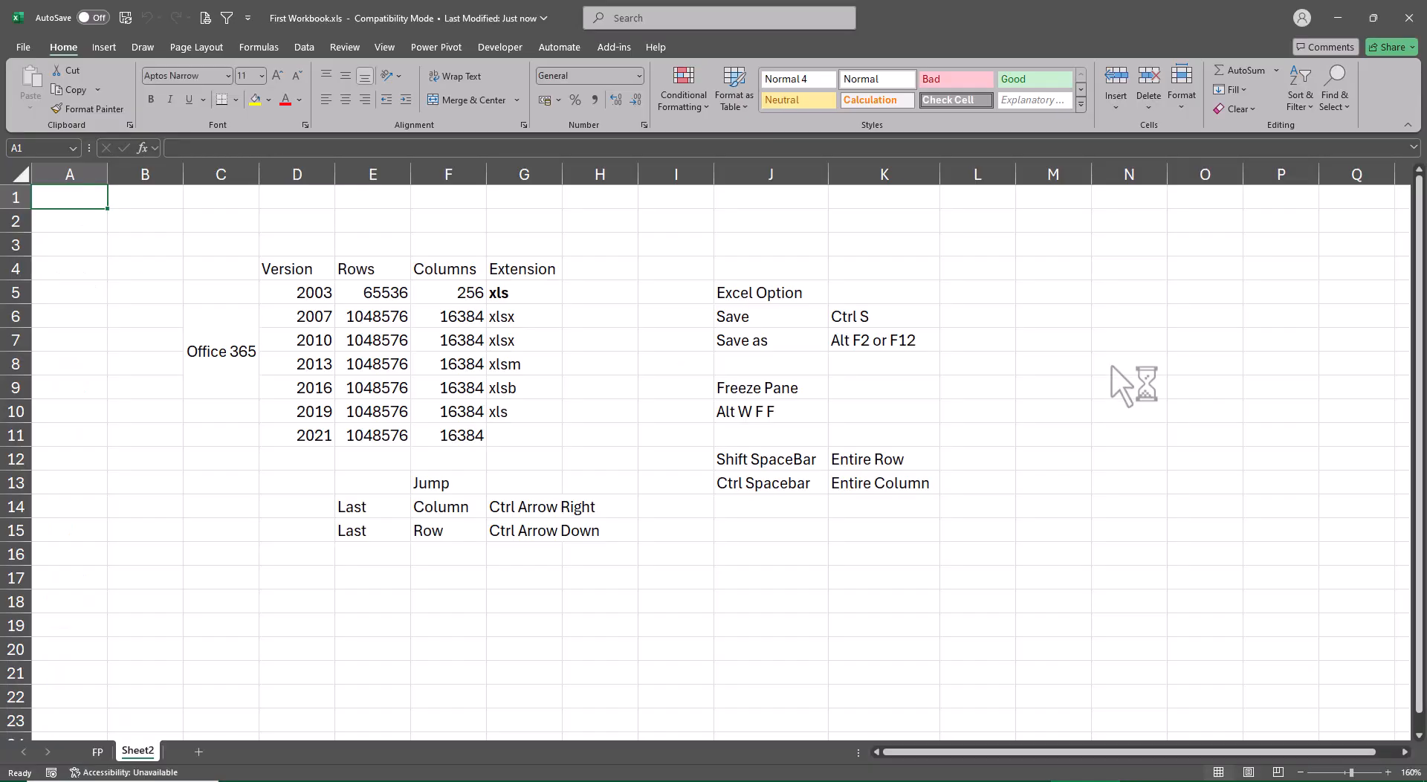
key(ctrl+Down)
key(ctrl+Right)
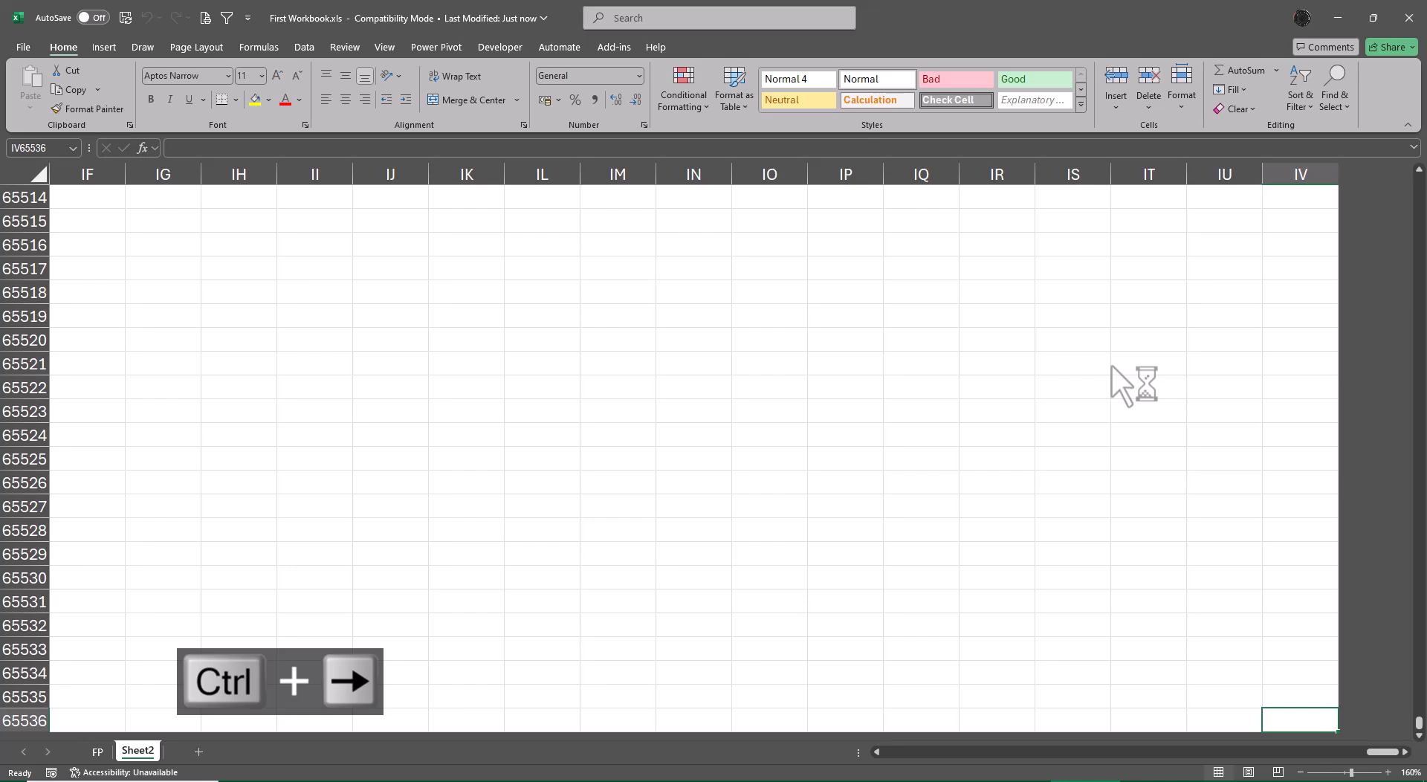
key(ctrl+Left)
key(ctrl+Up)
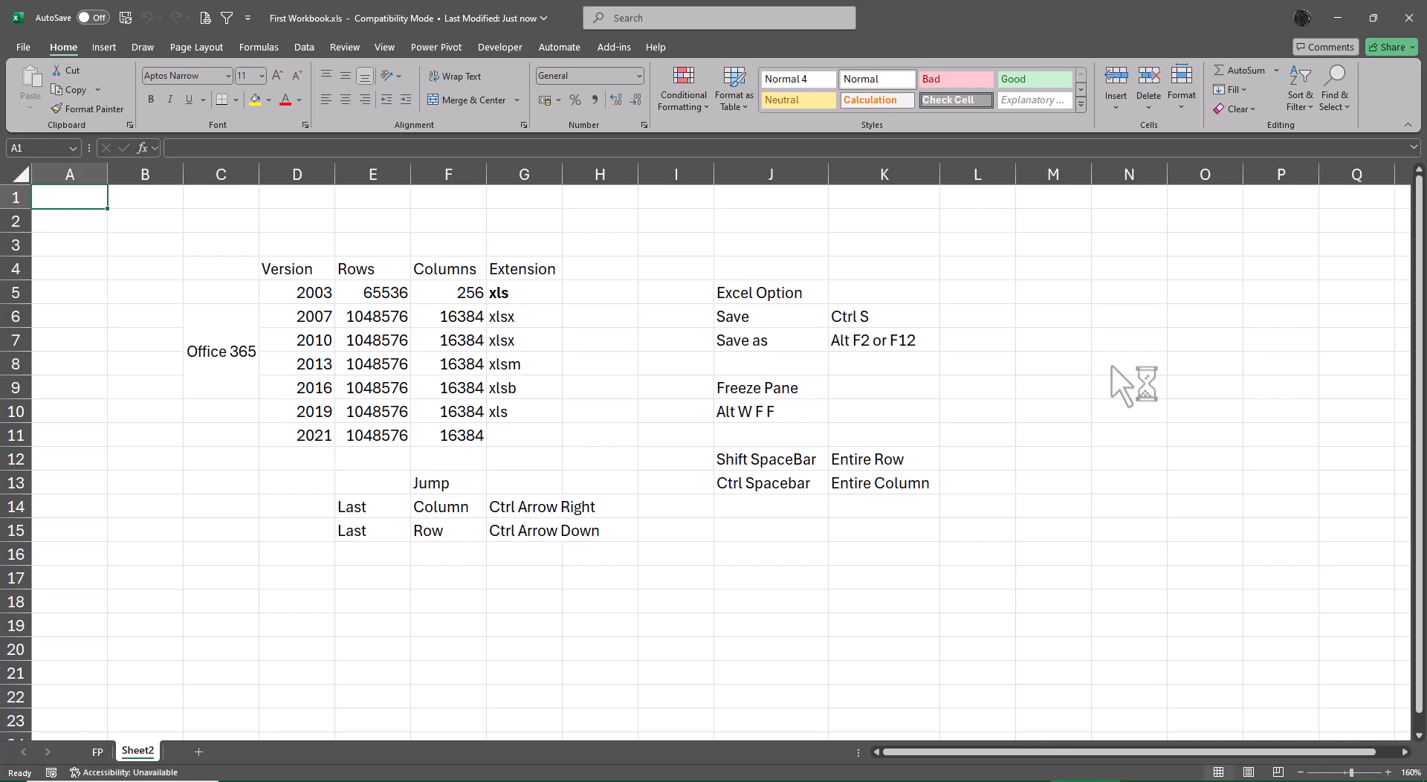
Freeze the panes at cell L16 in the xls workbook and jump to the sheet's last row and column.
click(1006, 557)
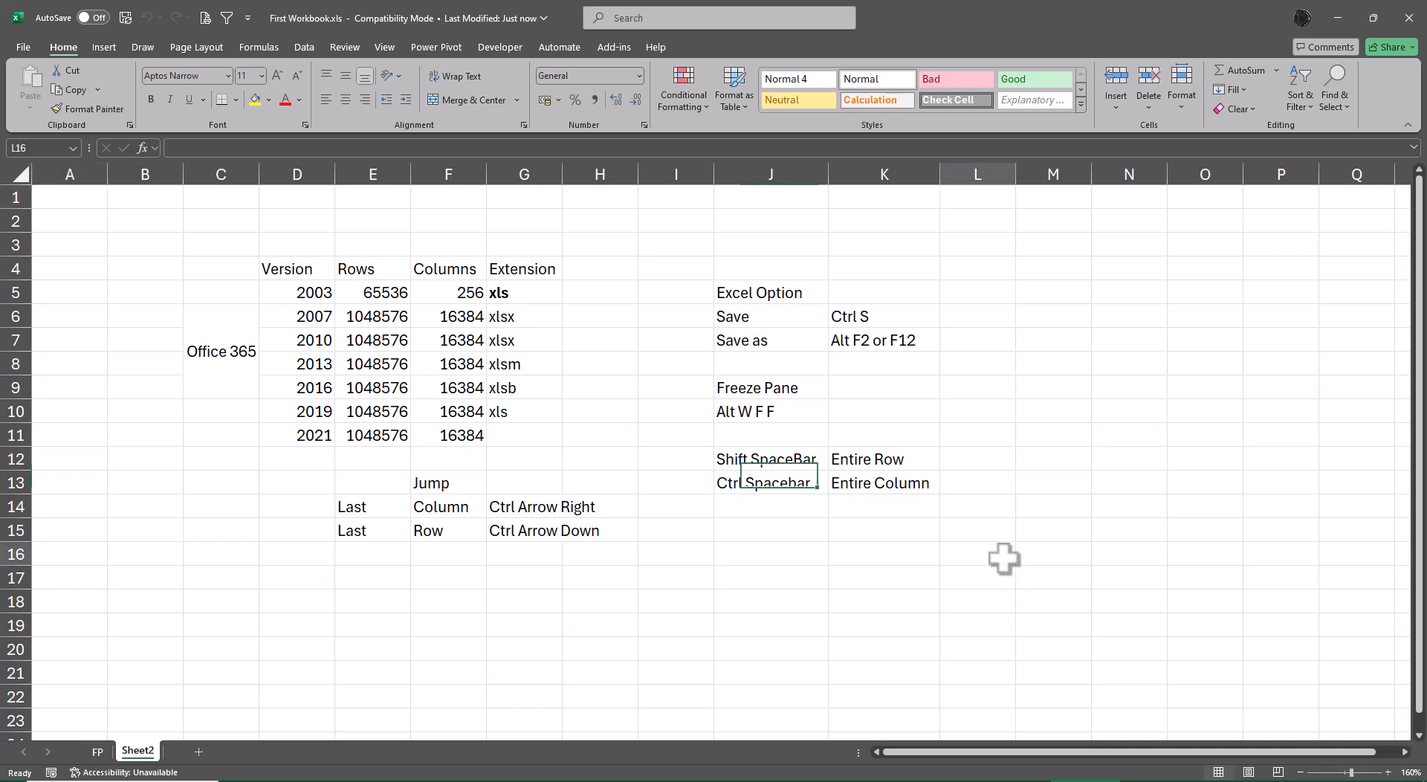
key(alt+w)
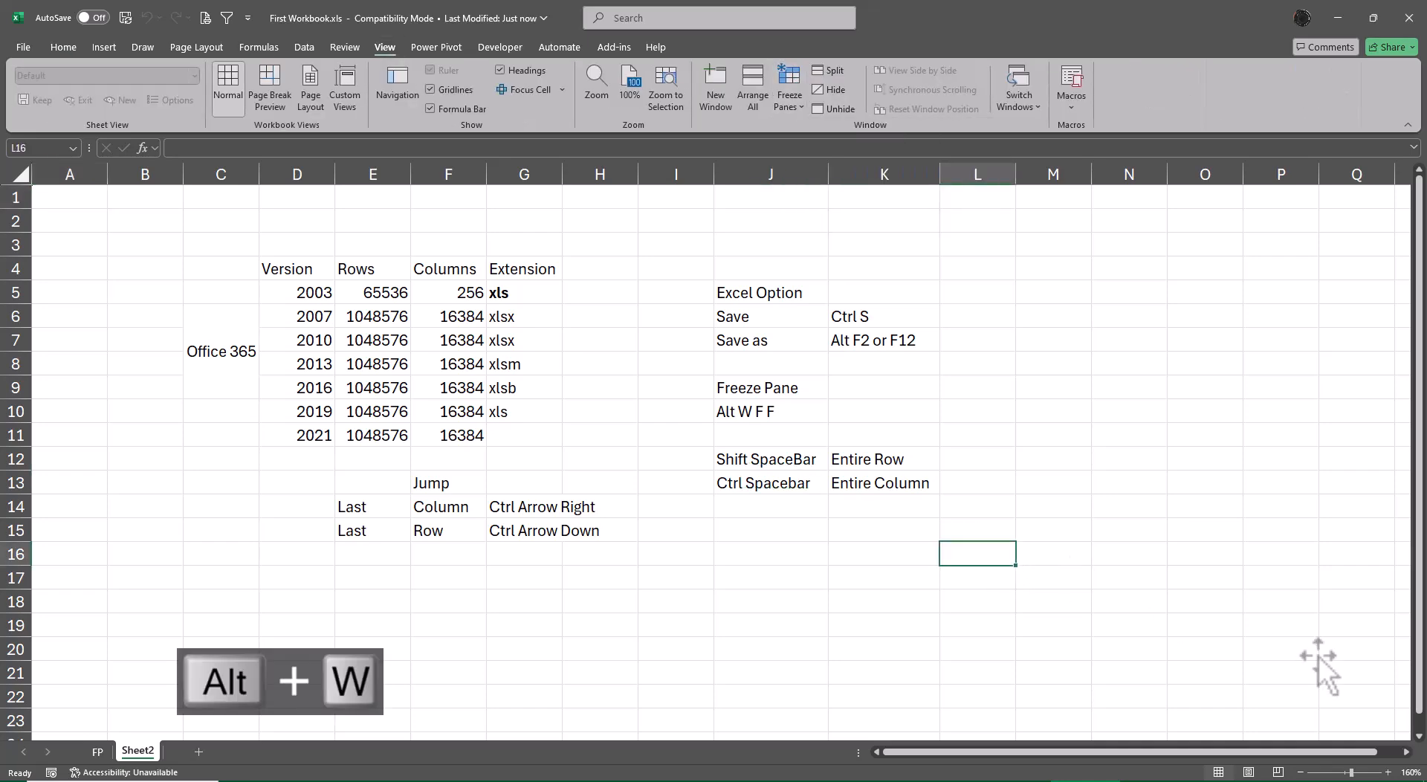
key(f)
key(f)
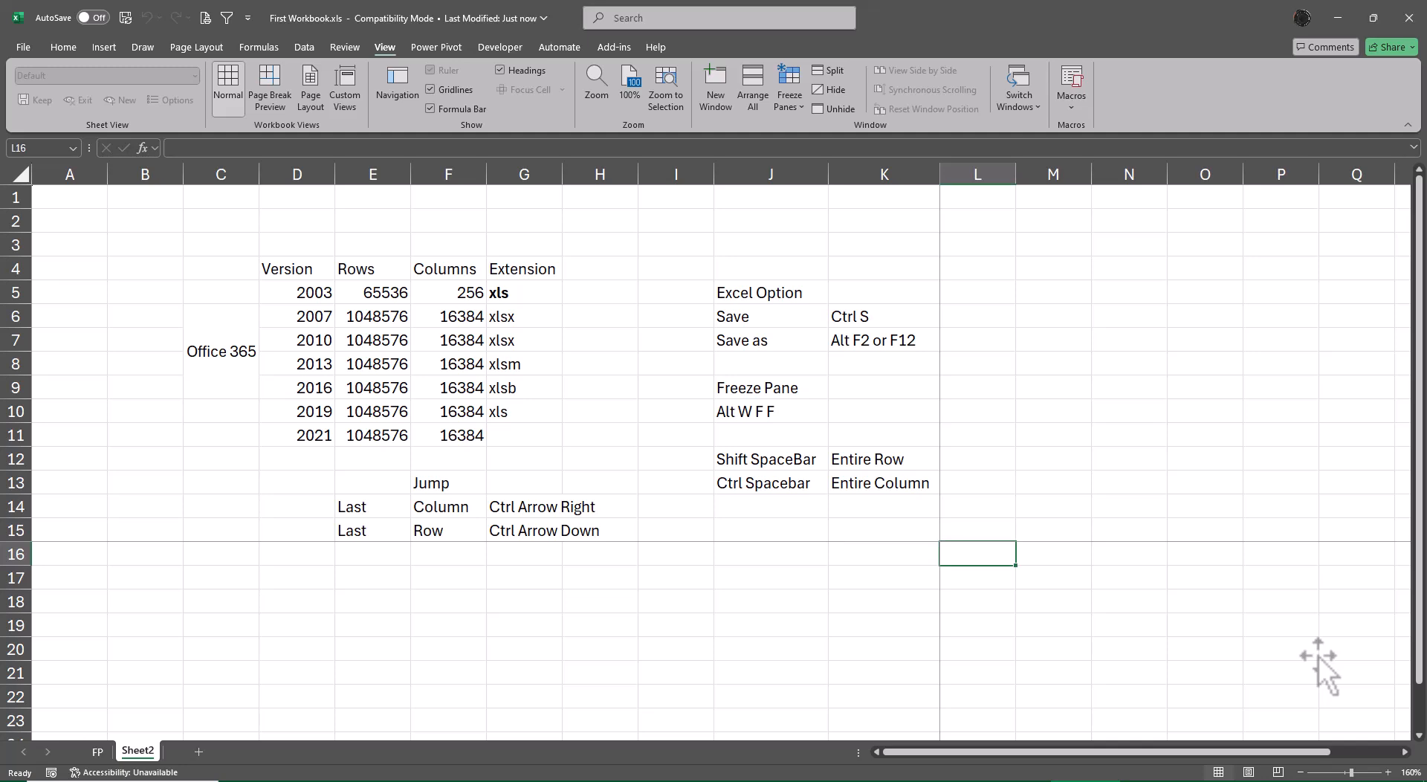
key(ctrl+Down)
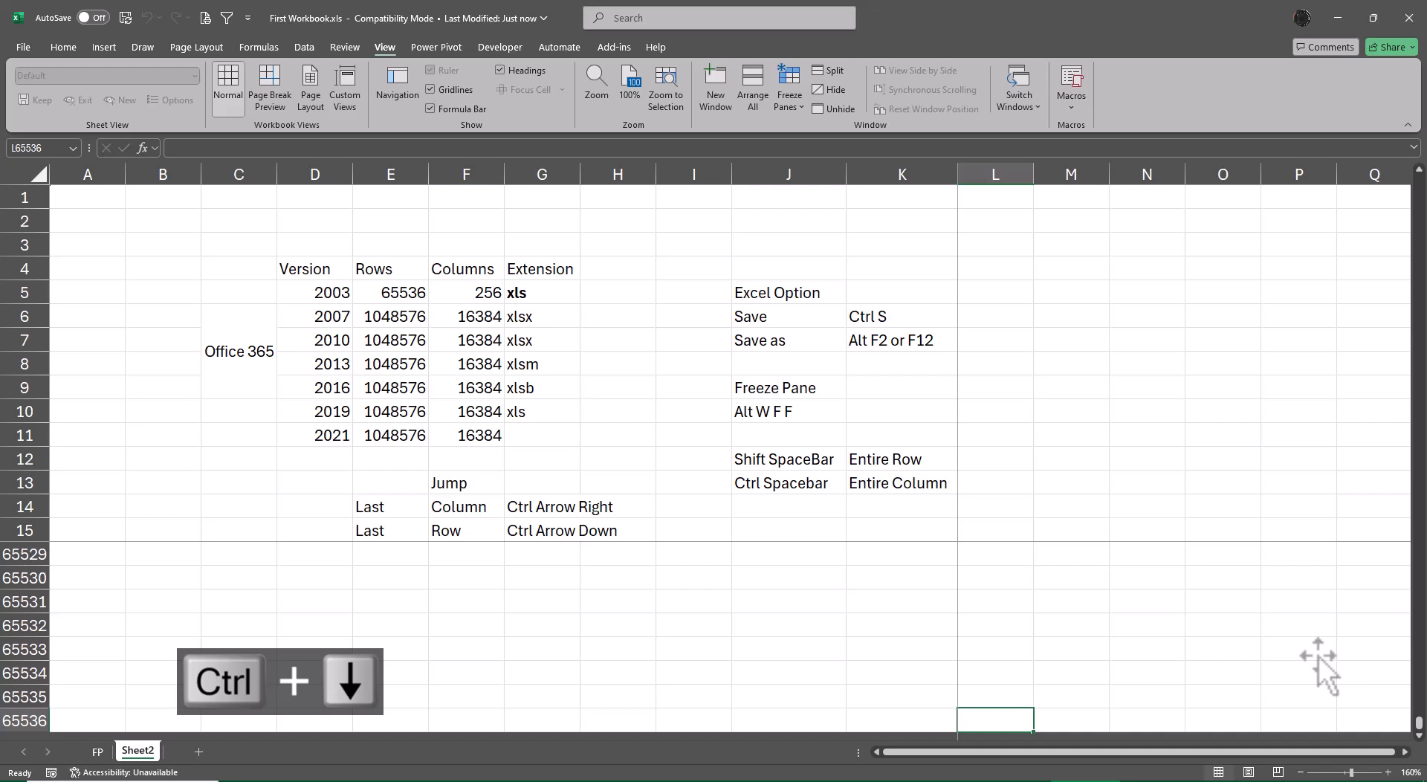
key(ctrl+Right)
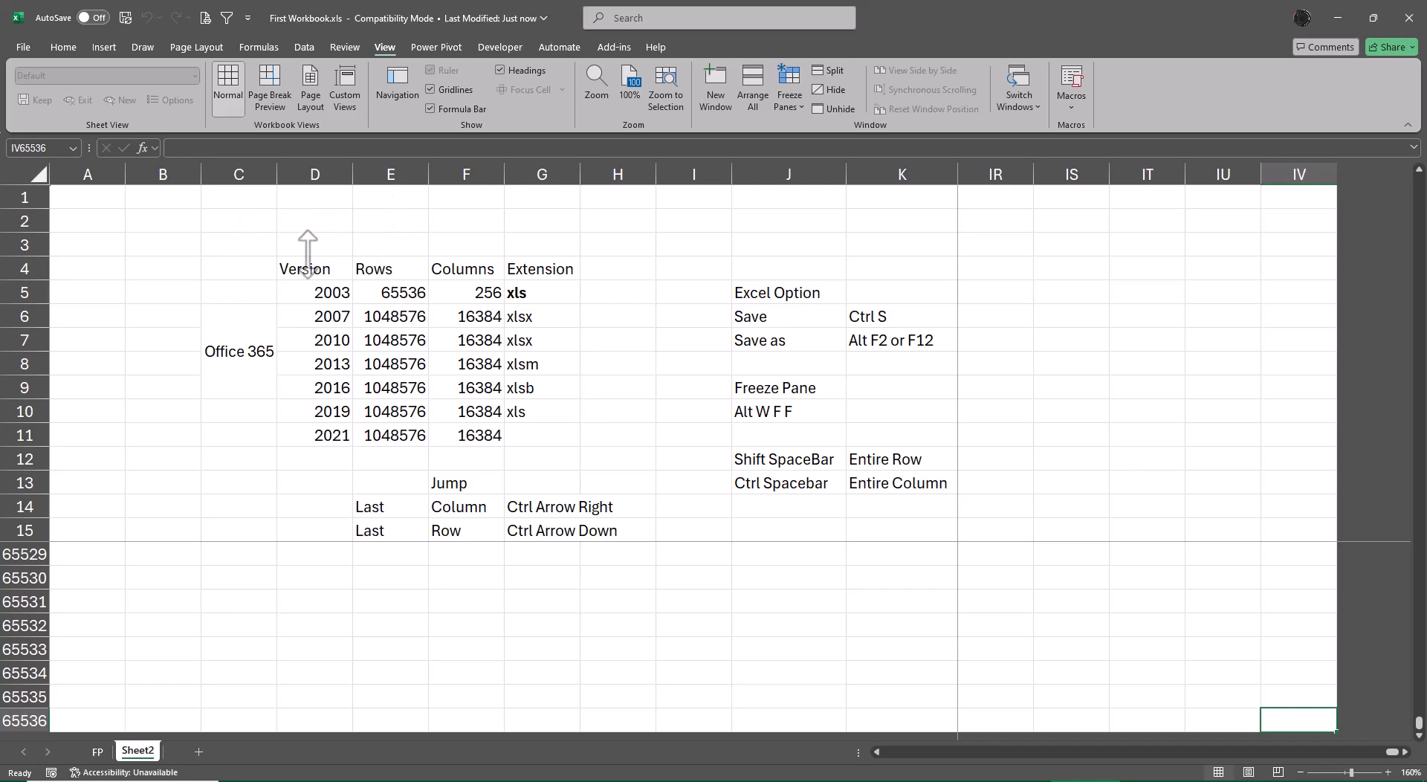
Turn on the R1C1 reference style in Excel's formula options.
click(23, 49)
click(48, 754)
click(437, 195)
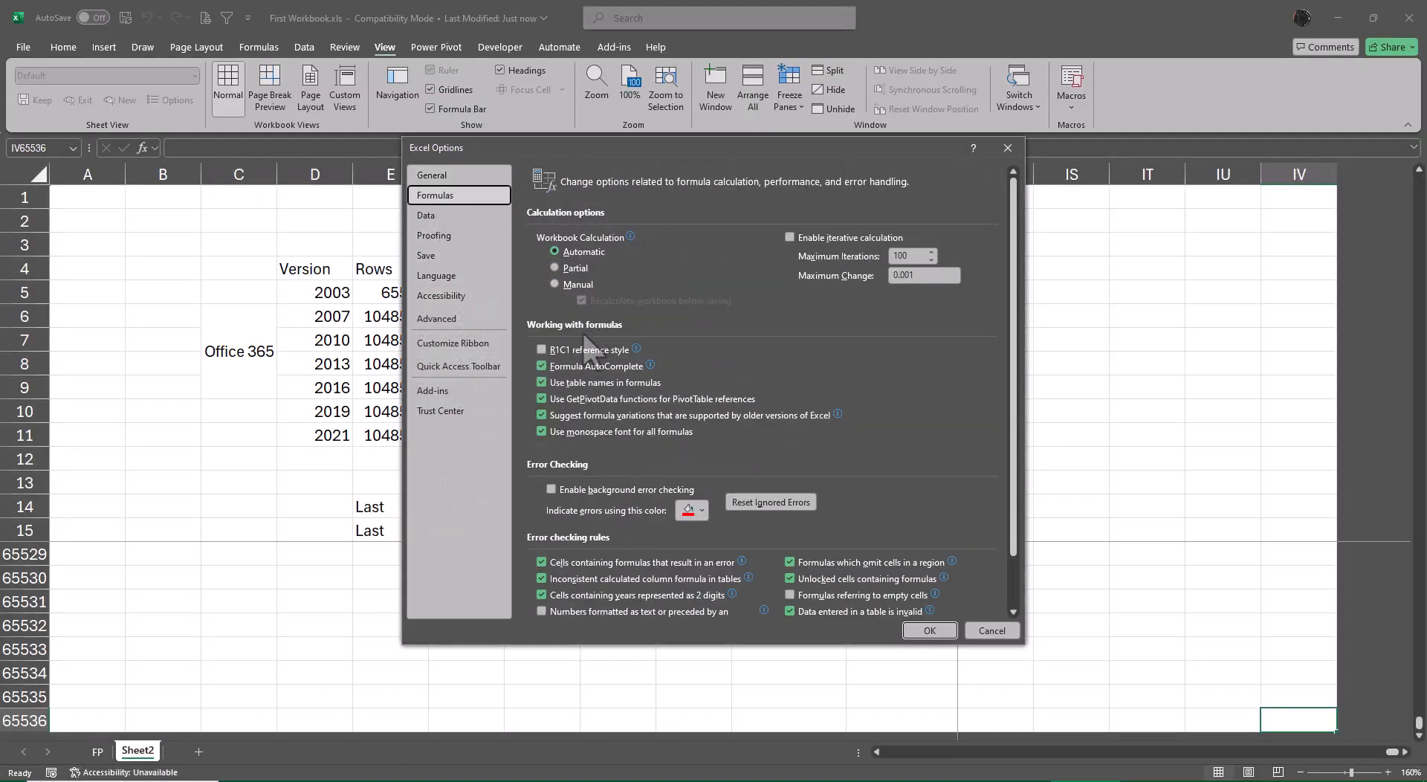
click(541, 349)
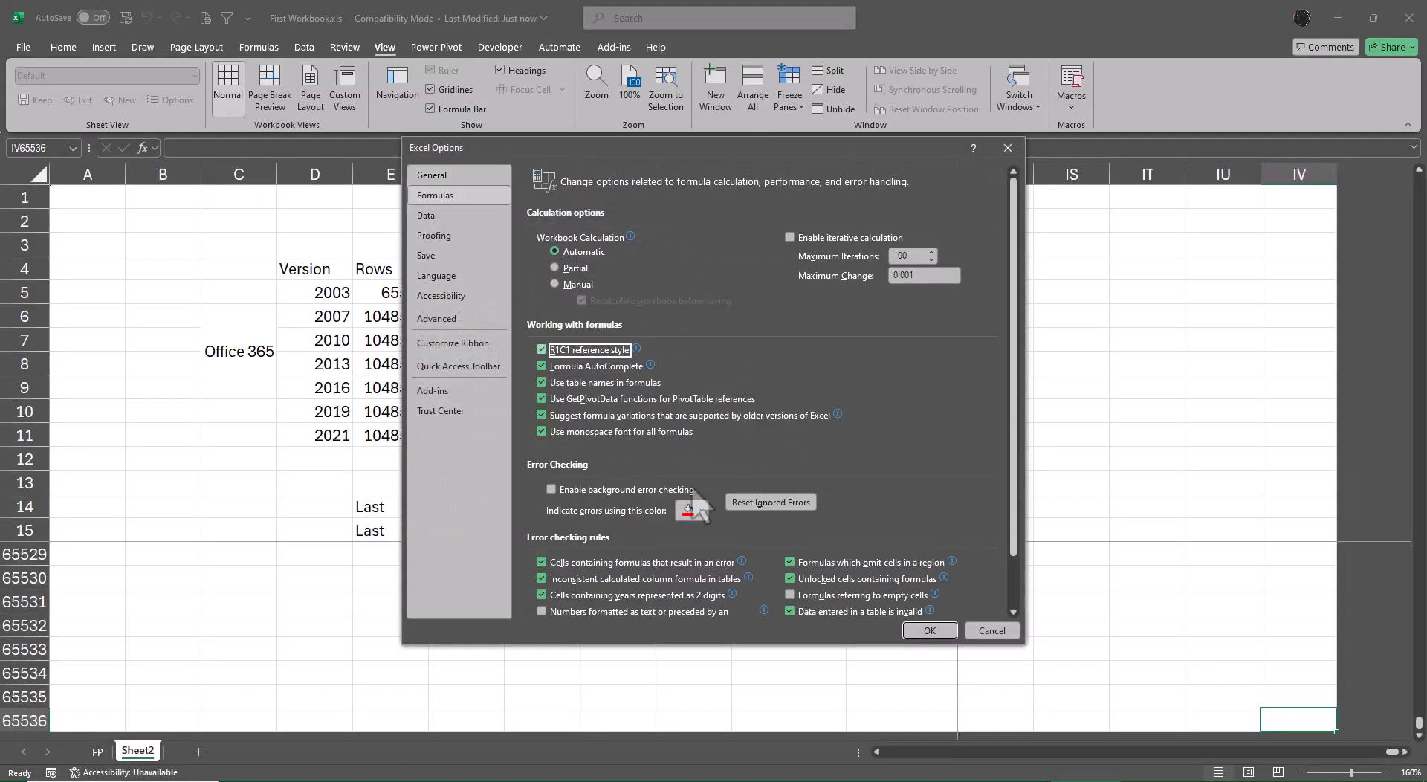
click(929, 631)
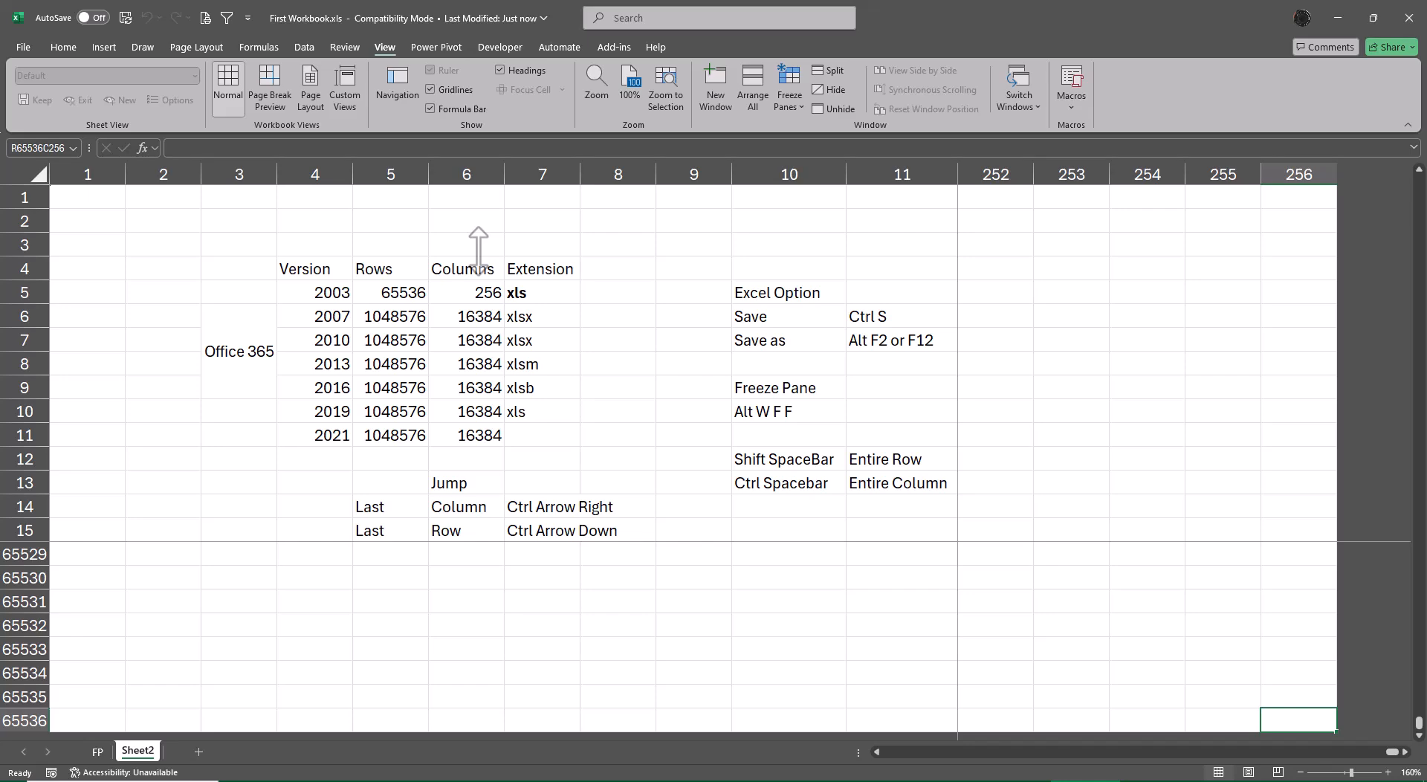
Turn off the R1C1 reference style in Excel's formula options so columns use letters again.
click(23, 47)
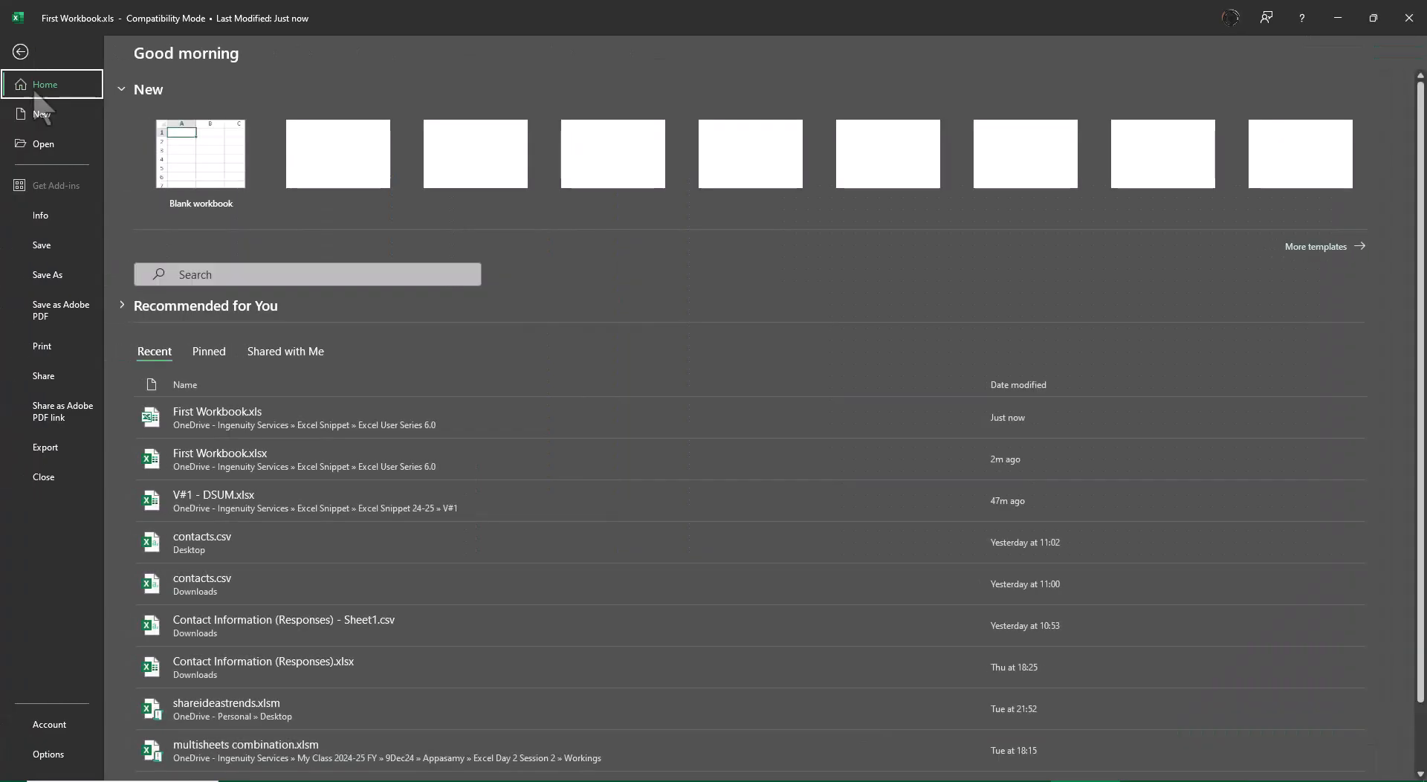
click(49, 754)
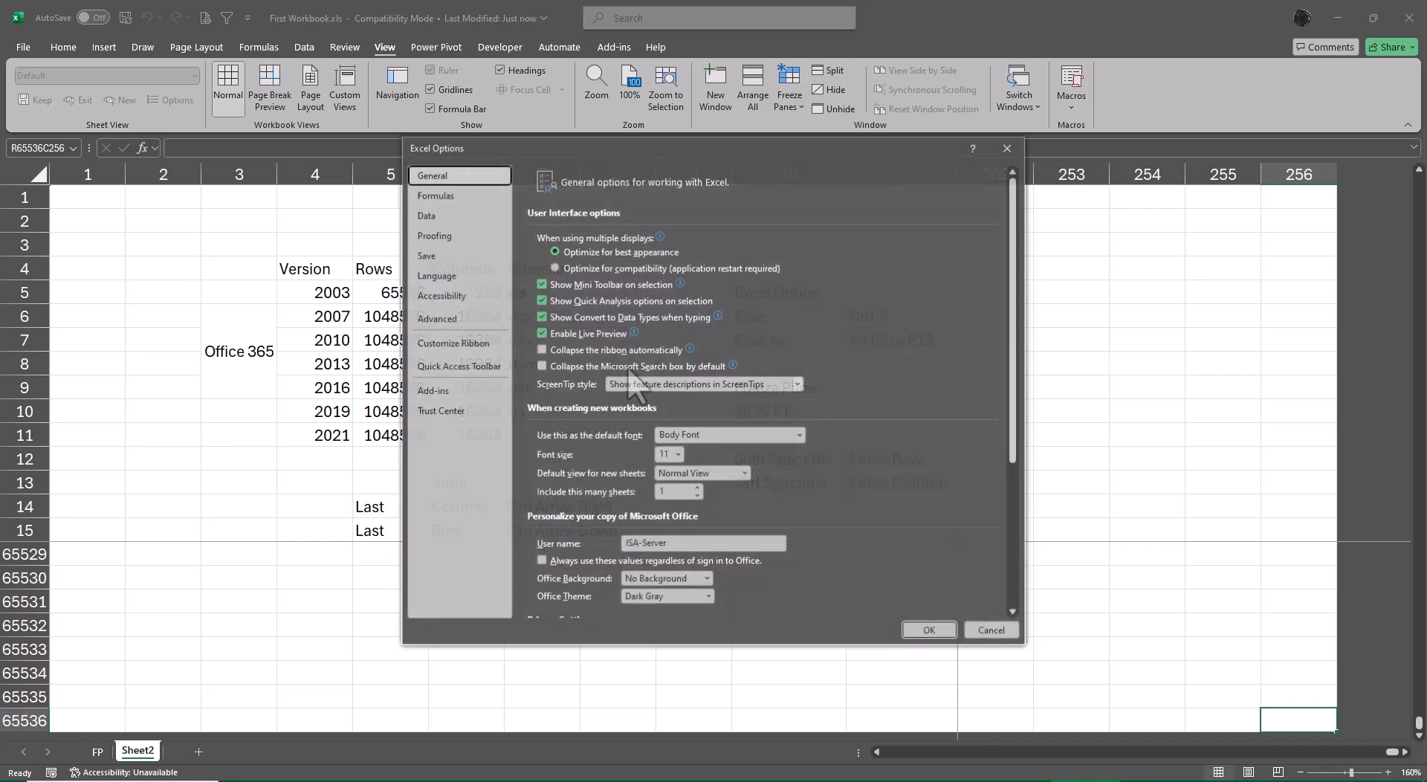
click(445, 197)
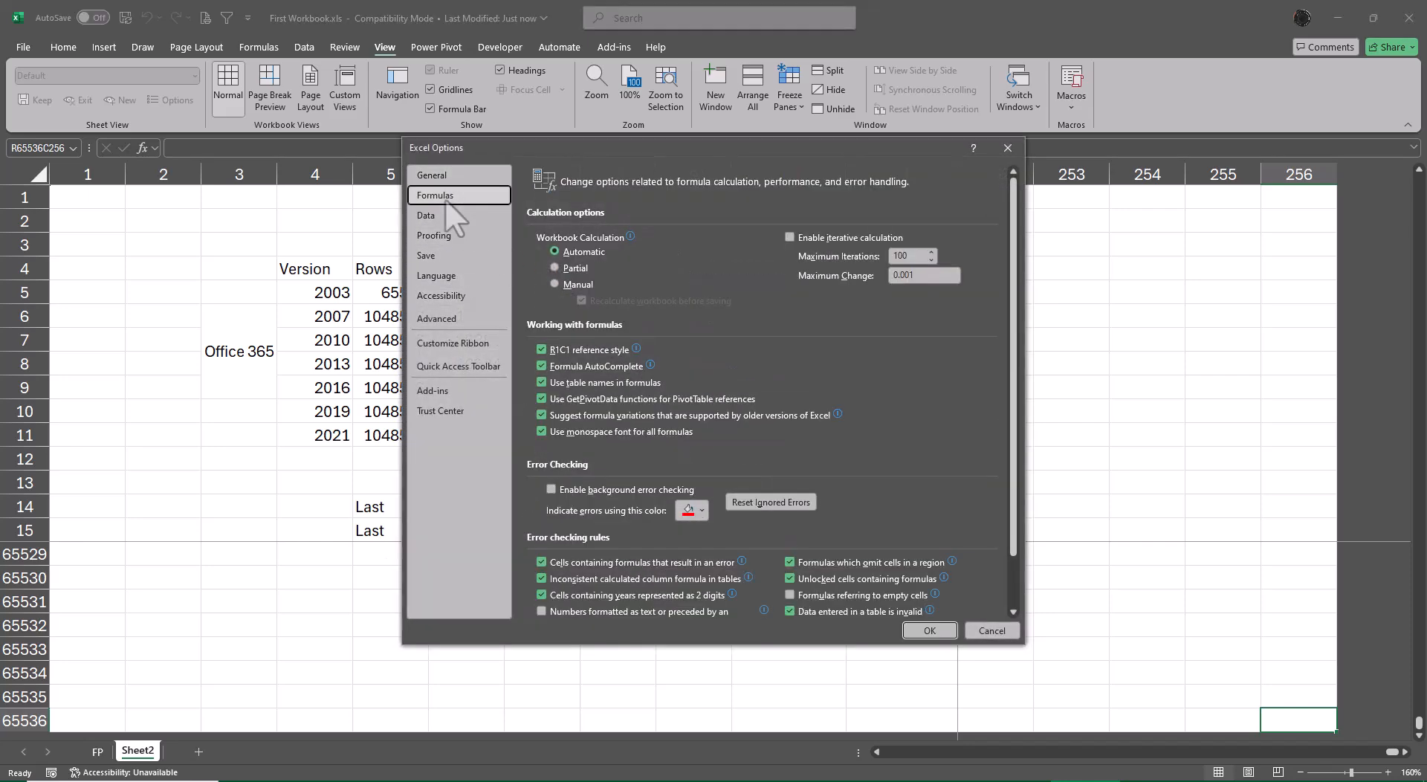
click(540, 350)
click(929, 631)
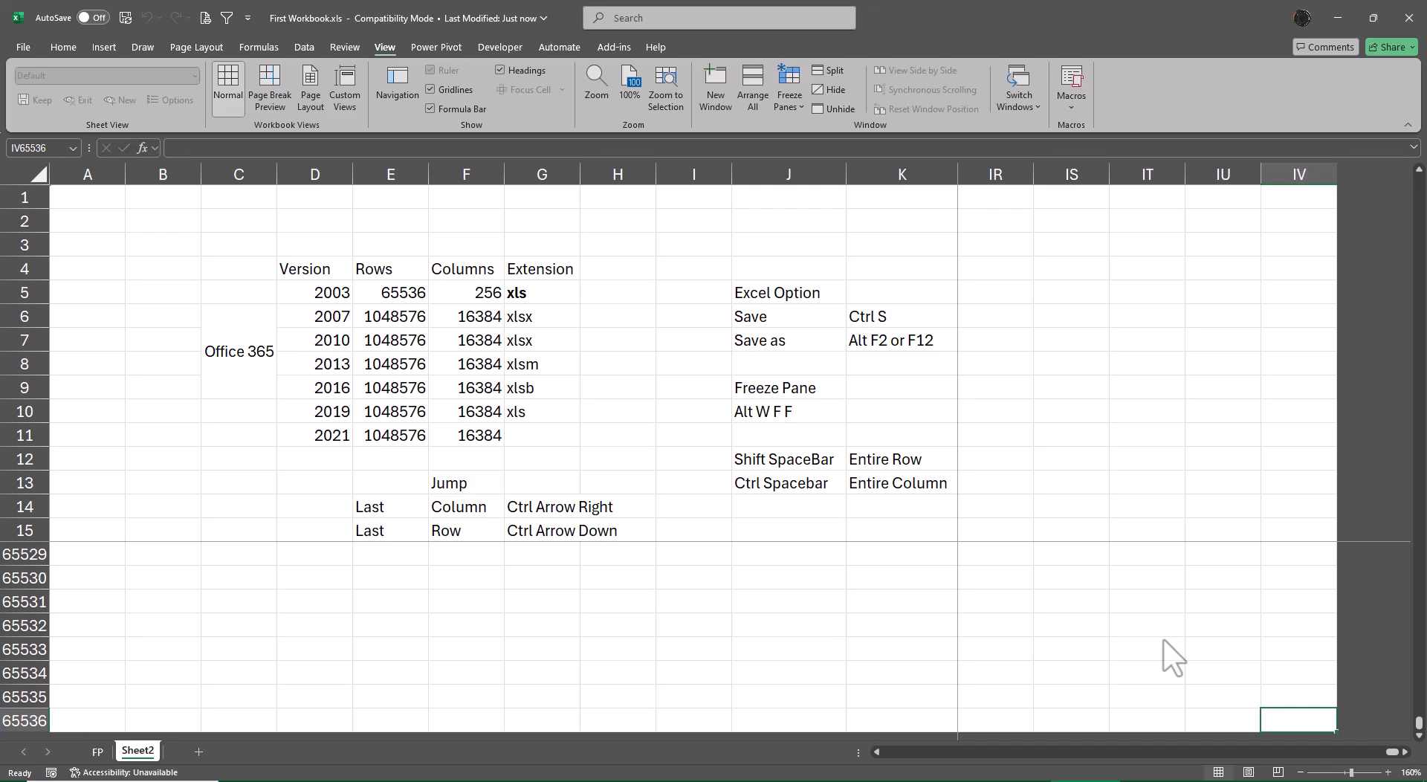
Unfreeze the panes on Sheet2 of the xls workbook.
key(alt+w)
key(f)
key(f)
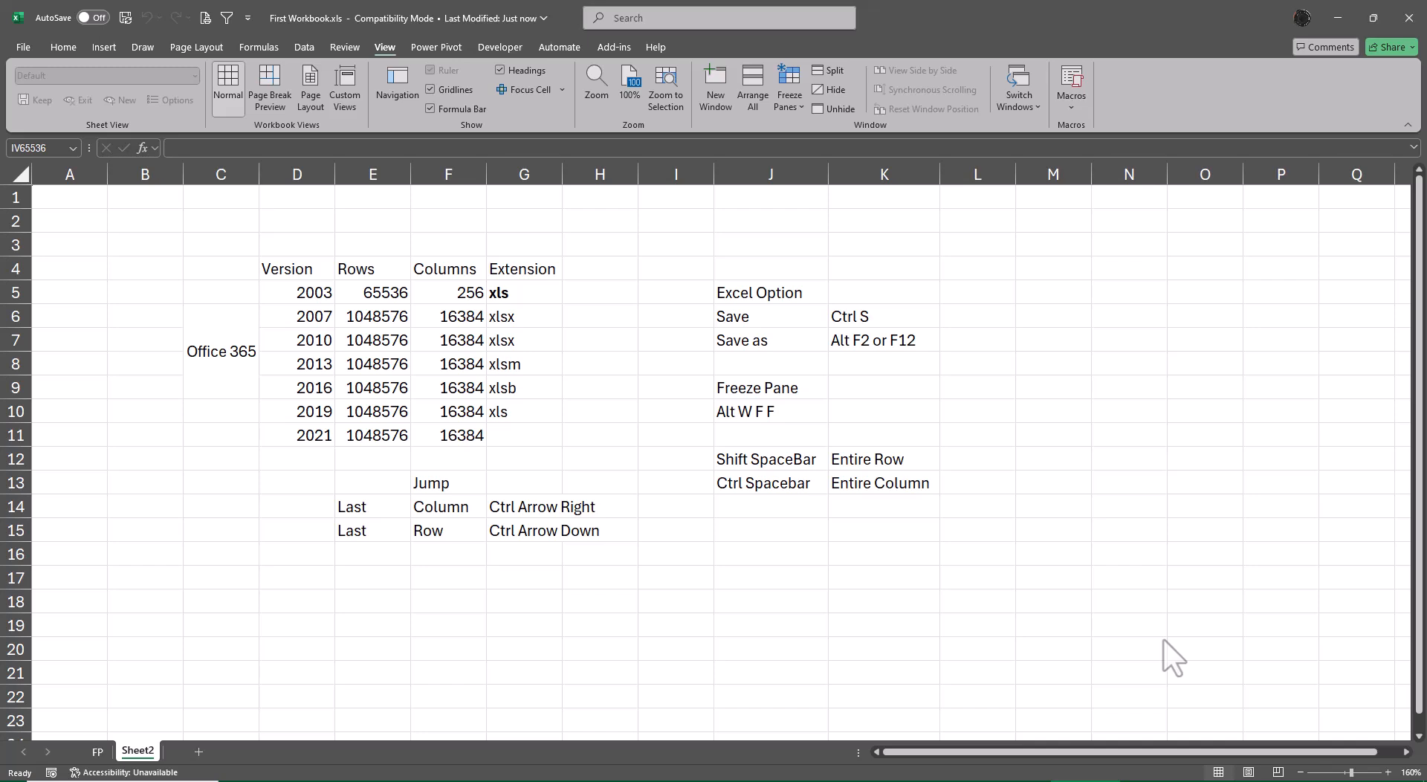
Add an Other column in H4 beside Extension, listing pdf, csv and txt in the cells below it.
click(585, 272)
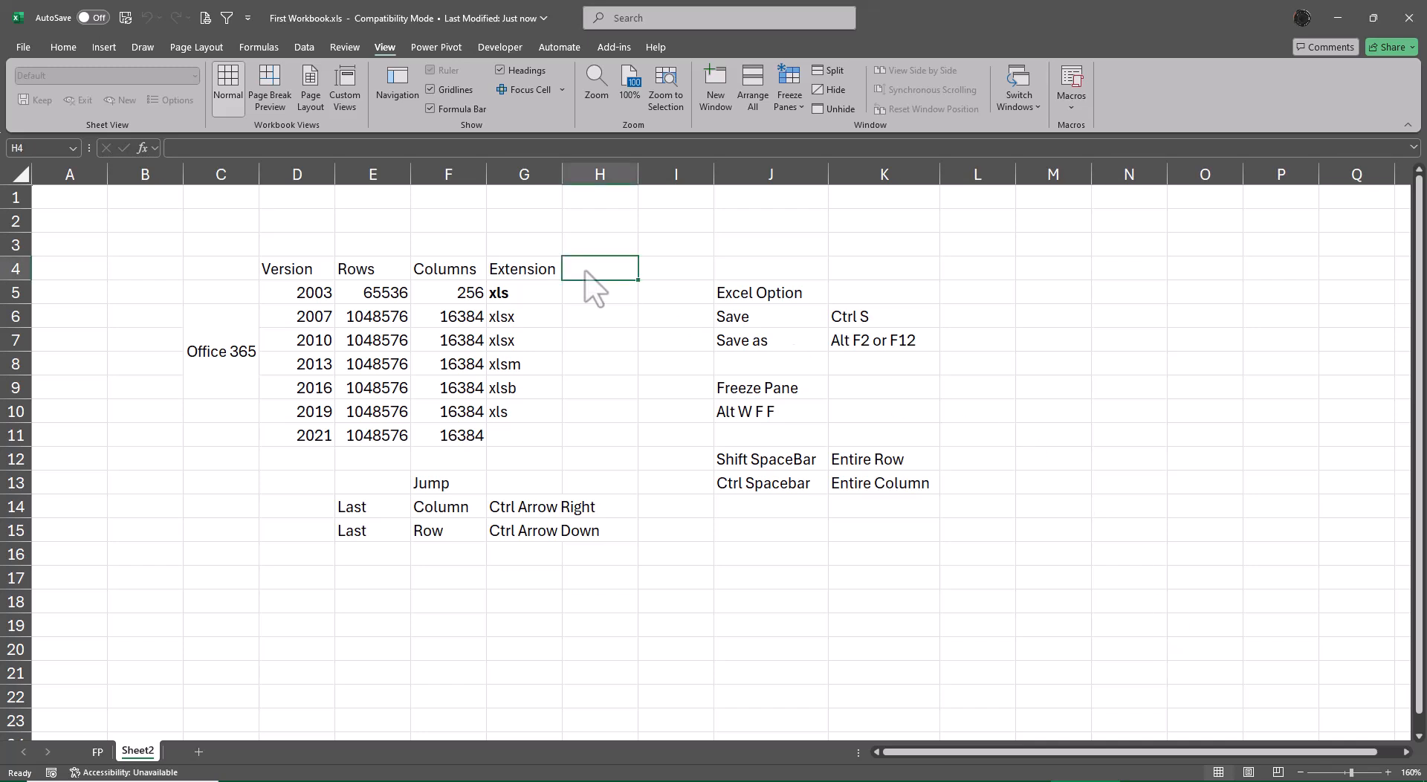
text(Othe)
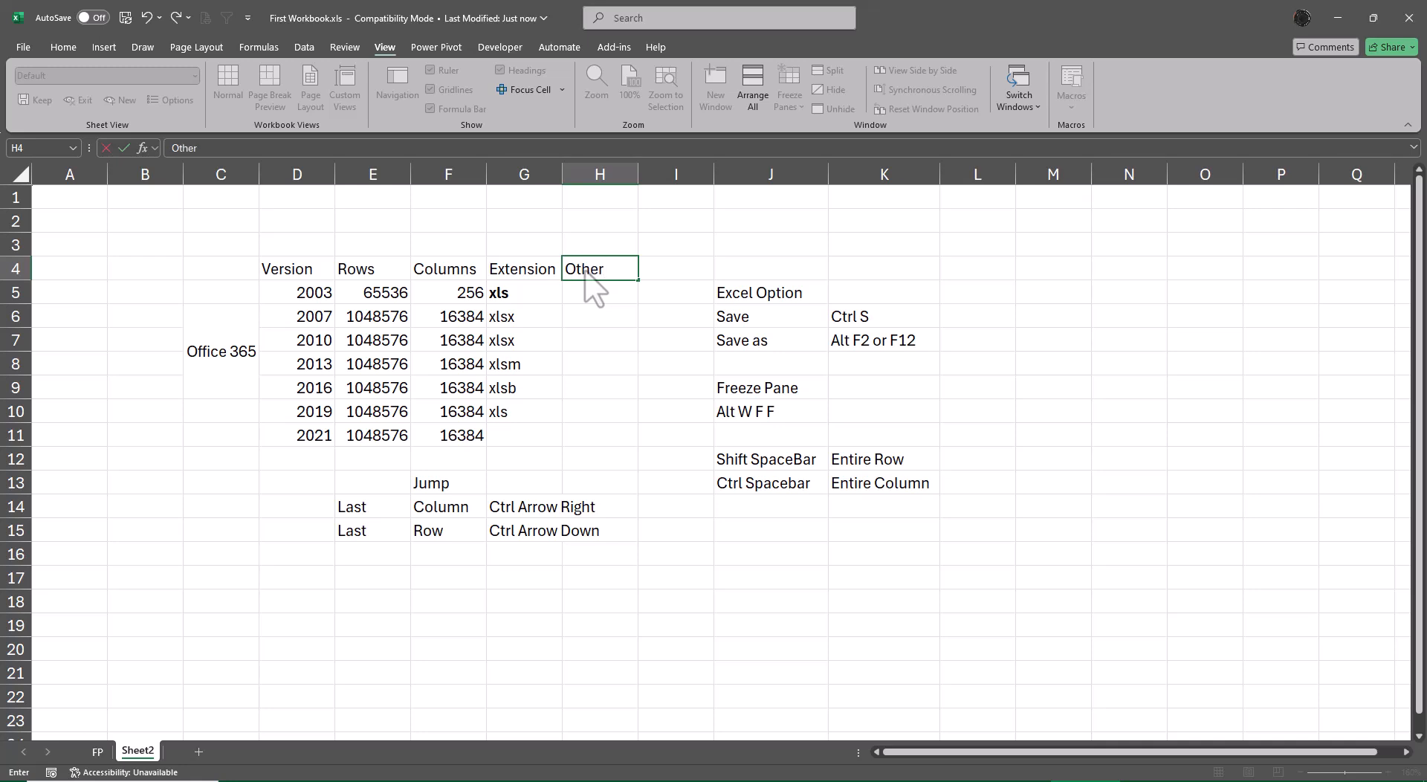
text(r)
key(Return)
text(pdf)
key(Return)
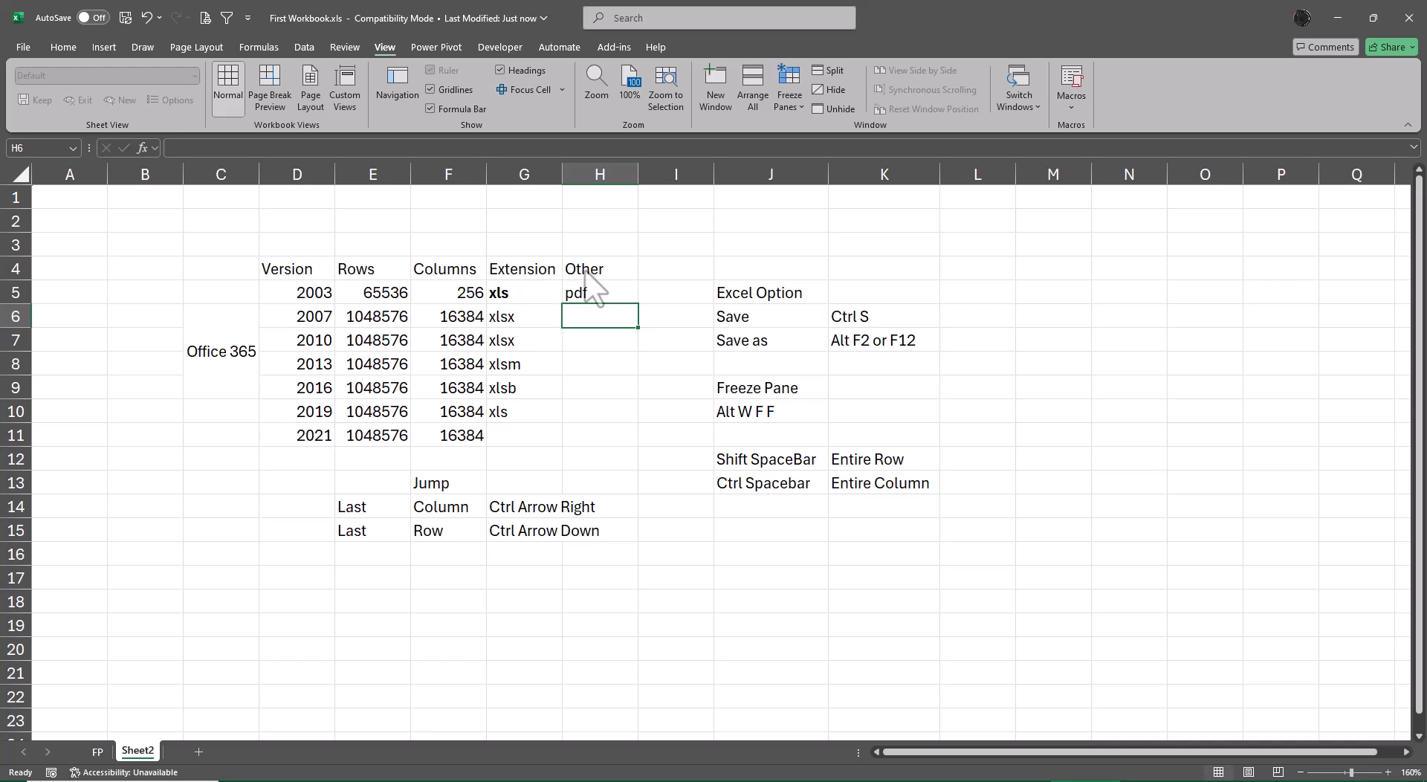
text(csv)
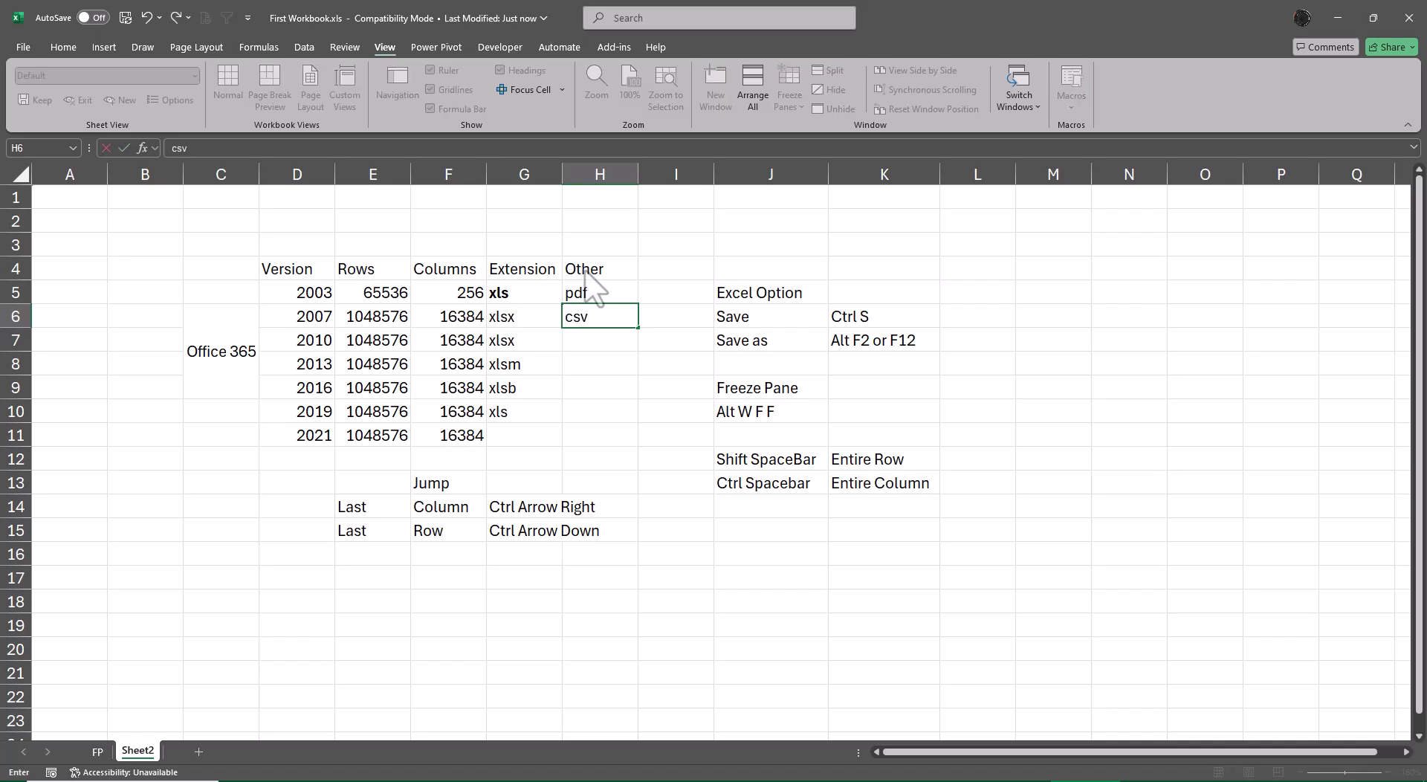
key(Return)
text(txt)
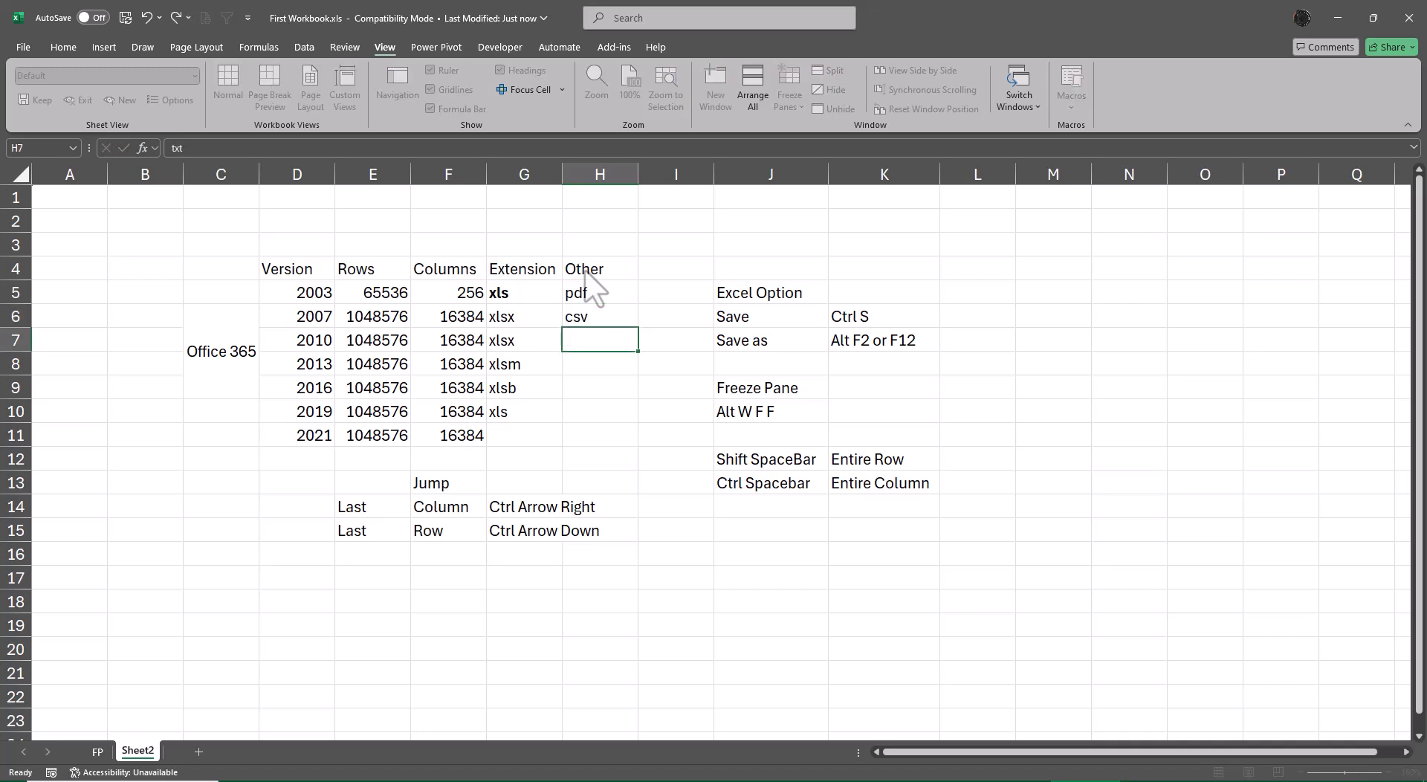
key(Return)
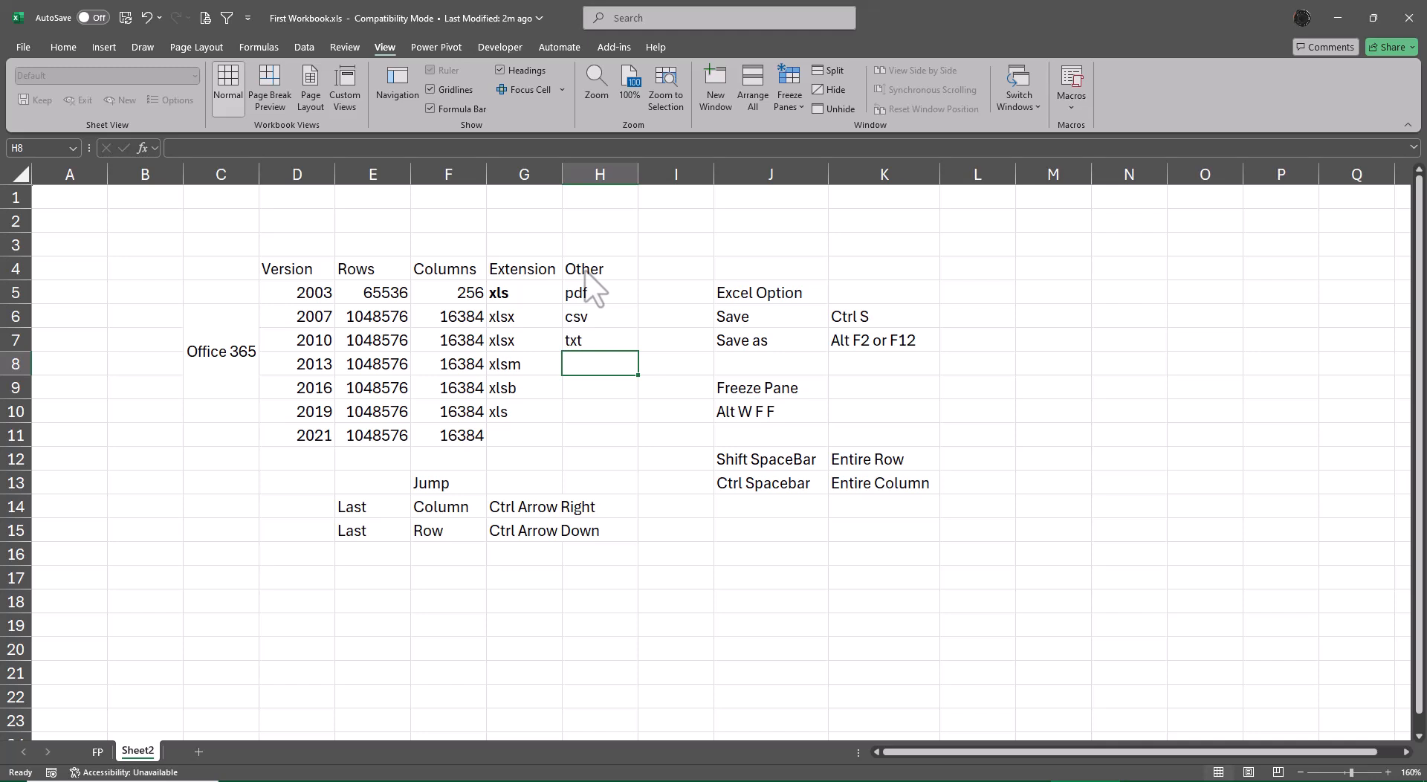
Add xps in H8 below txt in the Other column.
text(xps)
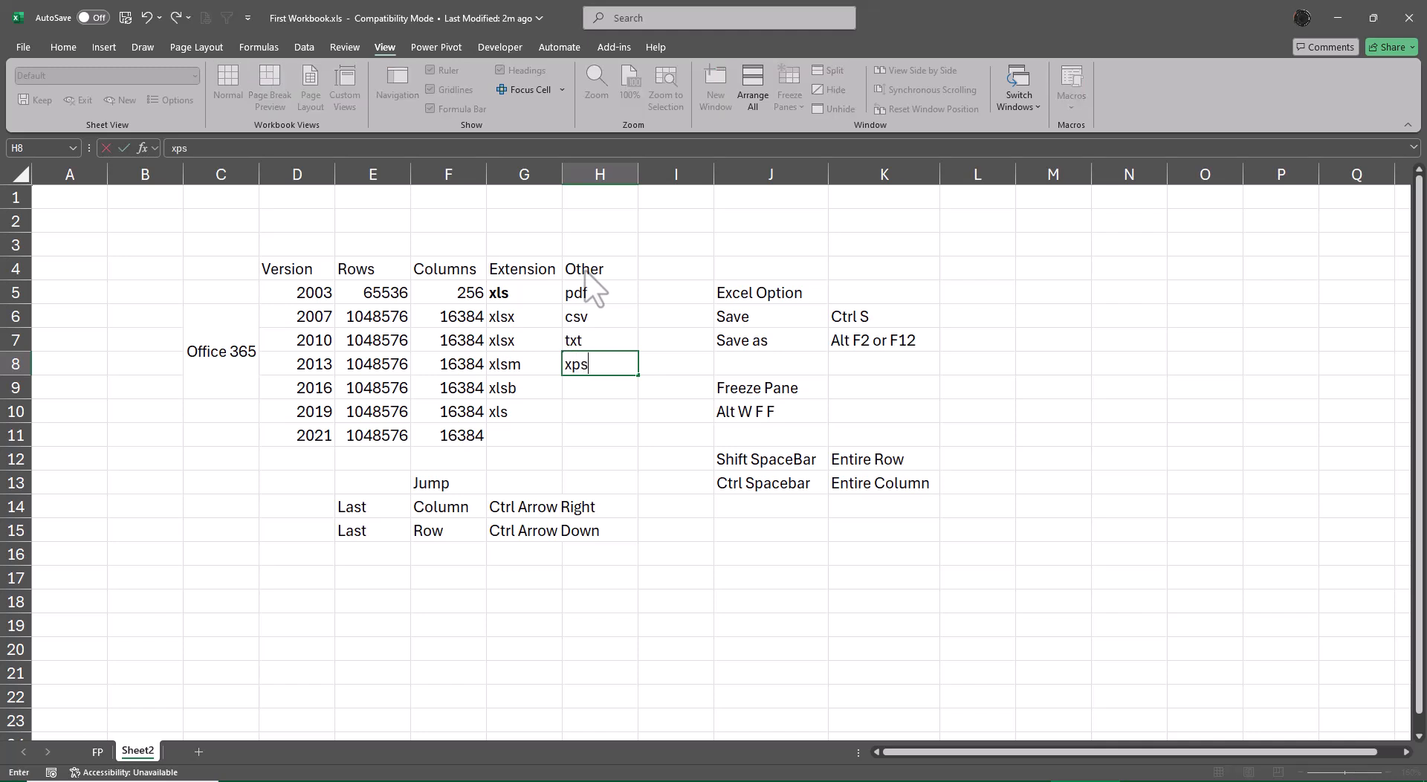
key(Return)
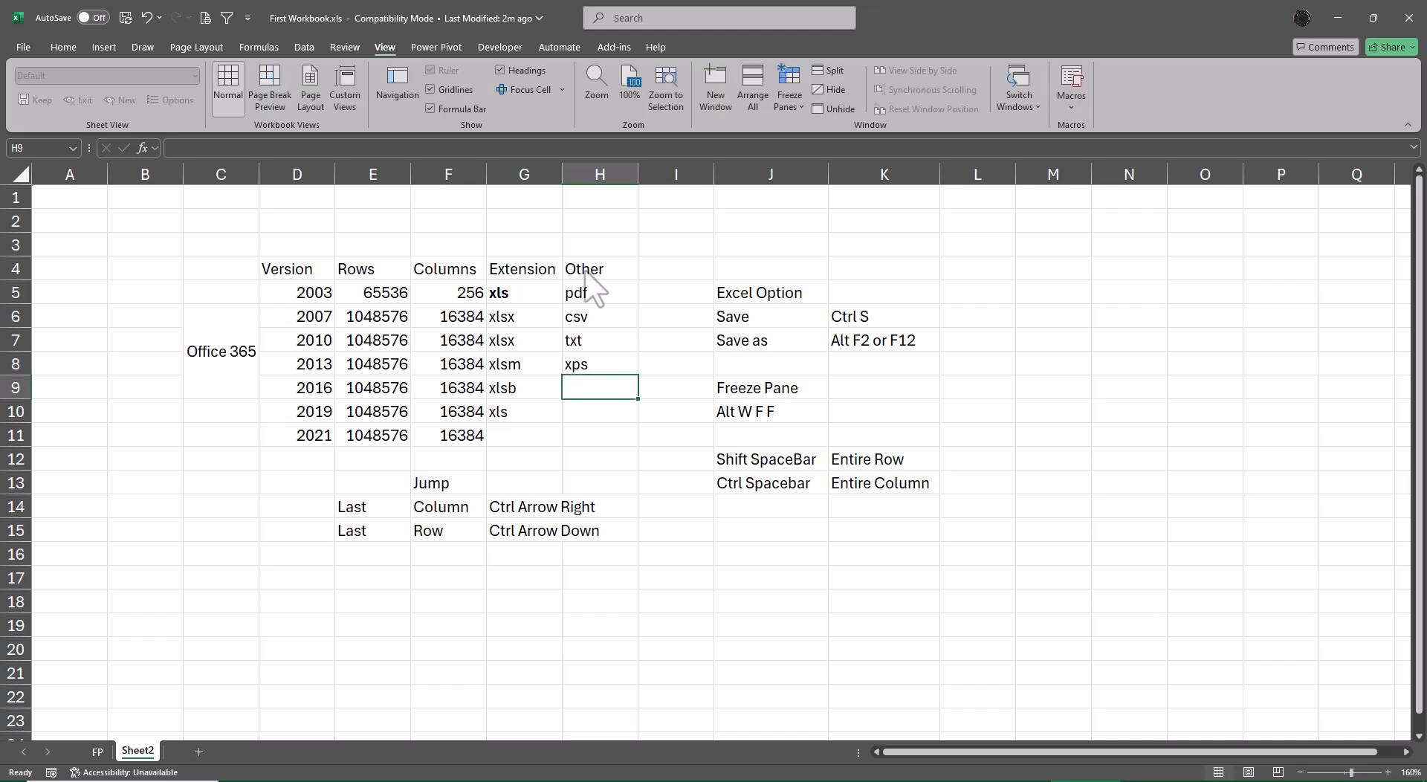
Save the workbook as First Workbook.xlsm in the Excel Macro-Enabled Workbook format.
key(F12)
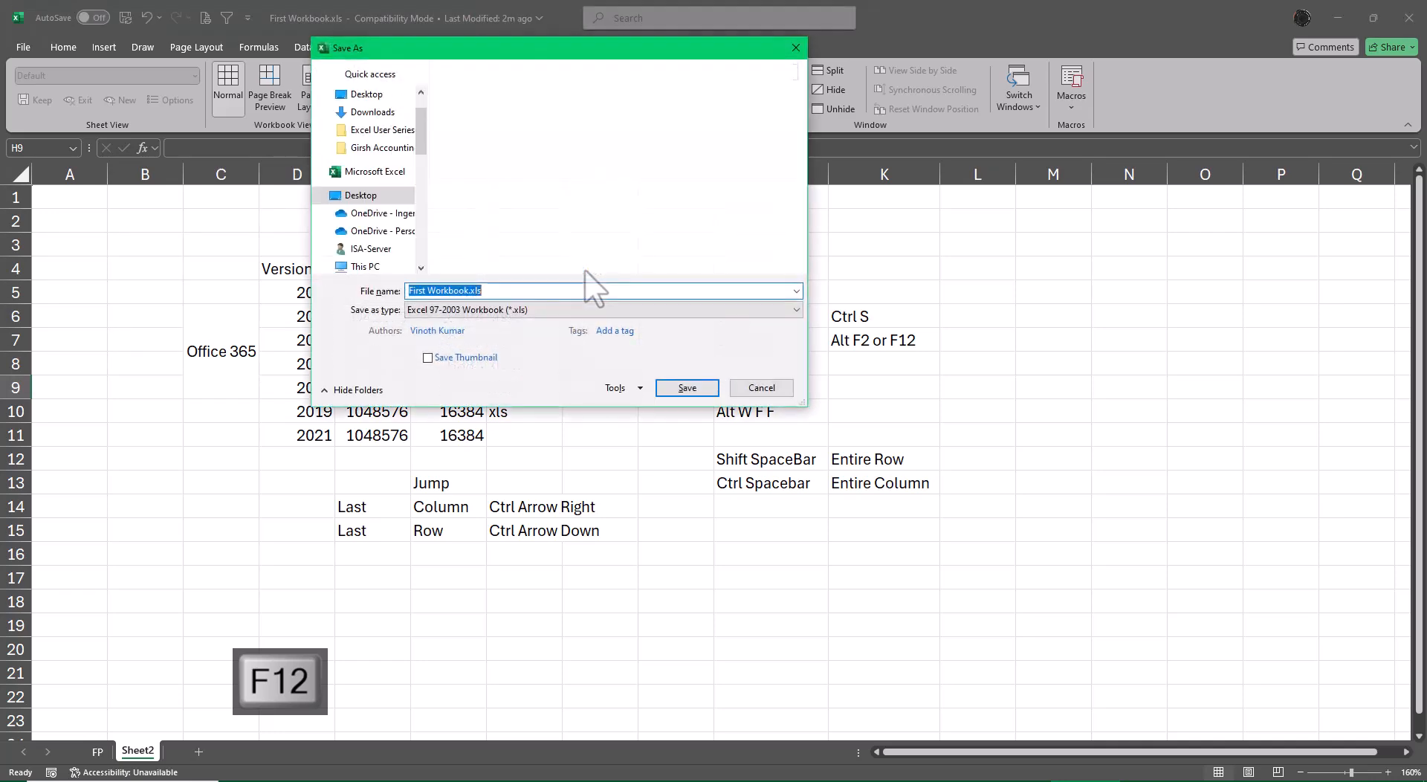
key(Tab)
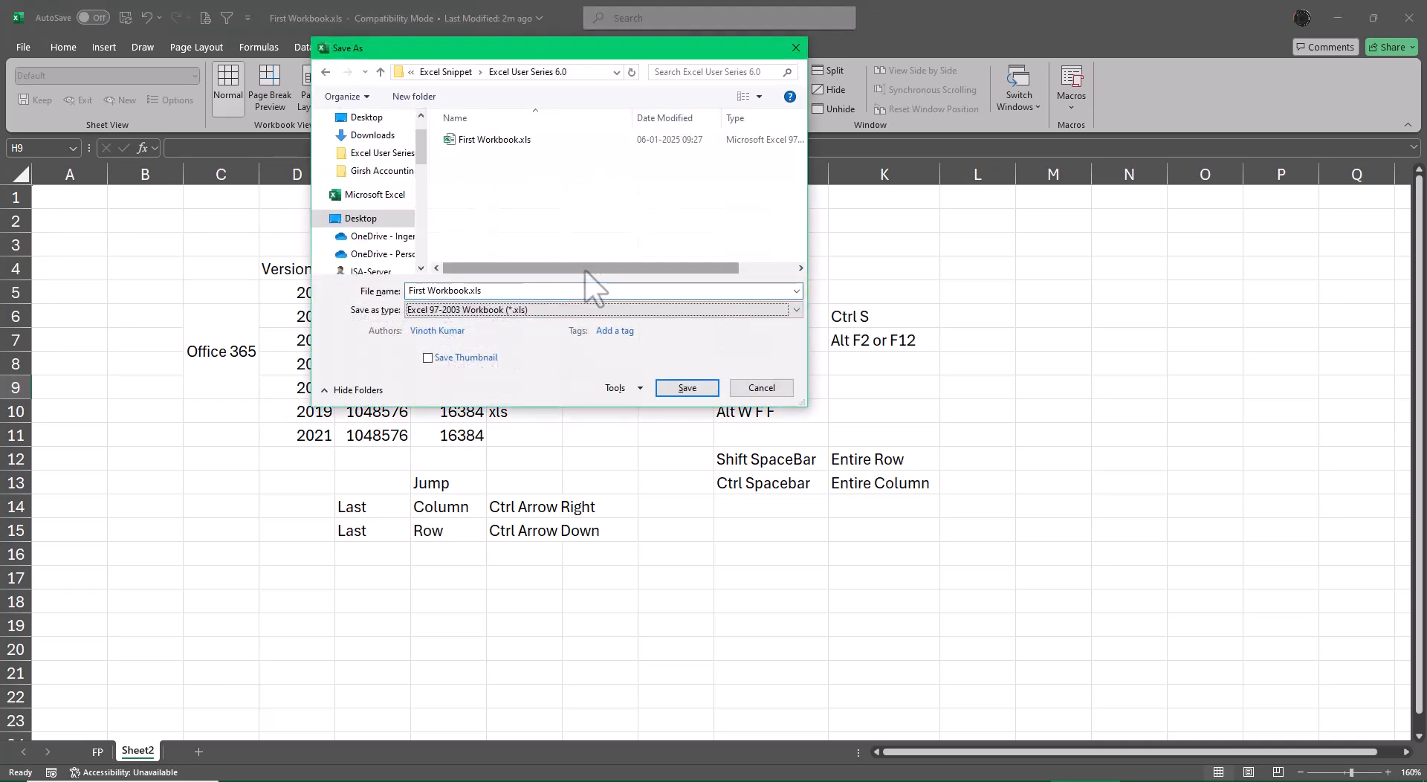
key(alt+Down)
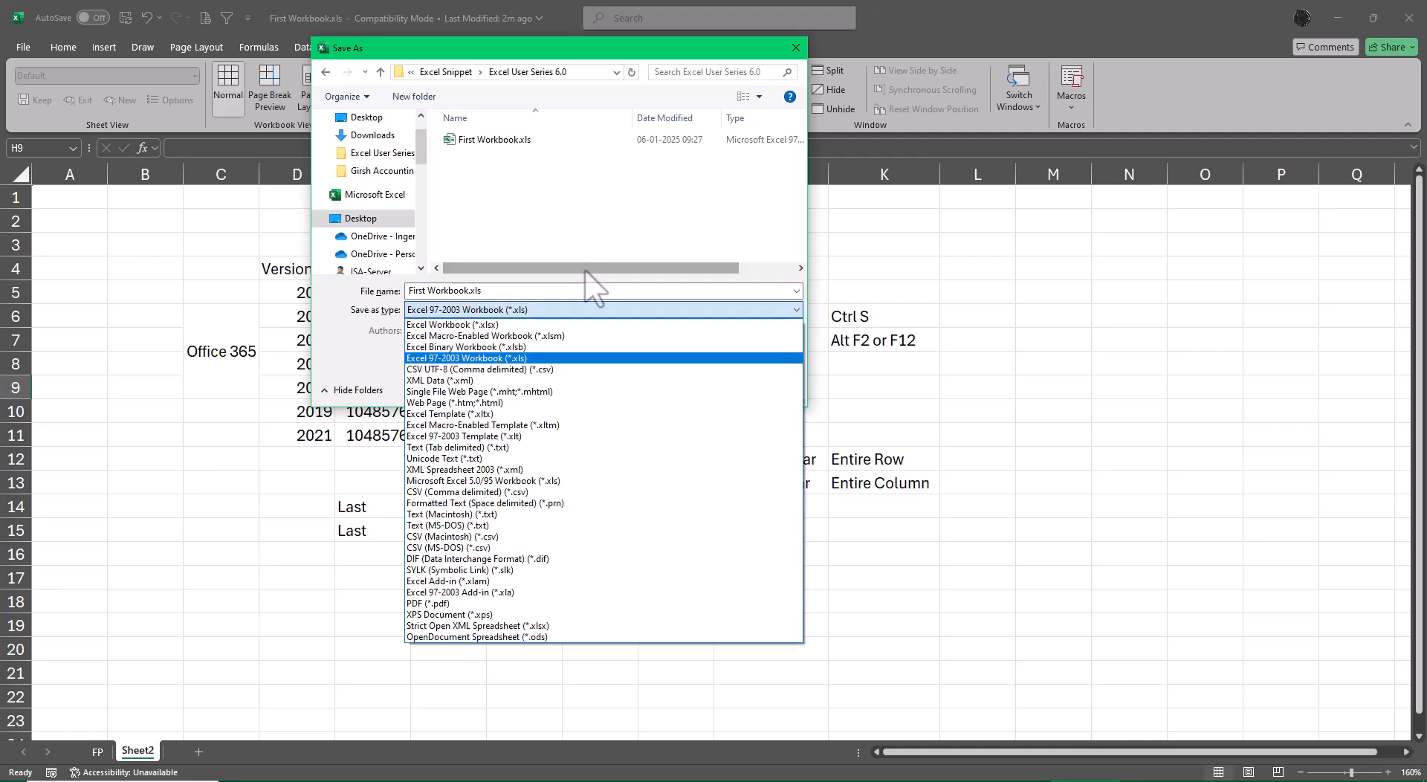
key(Up)
key(Up)
key(Return)
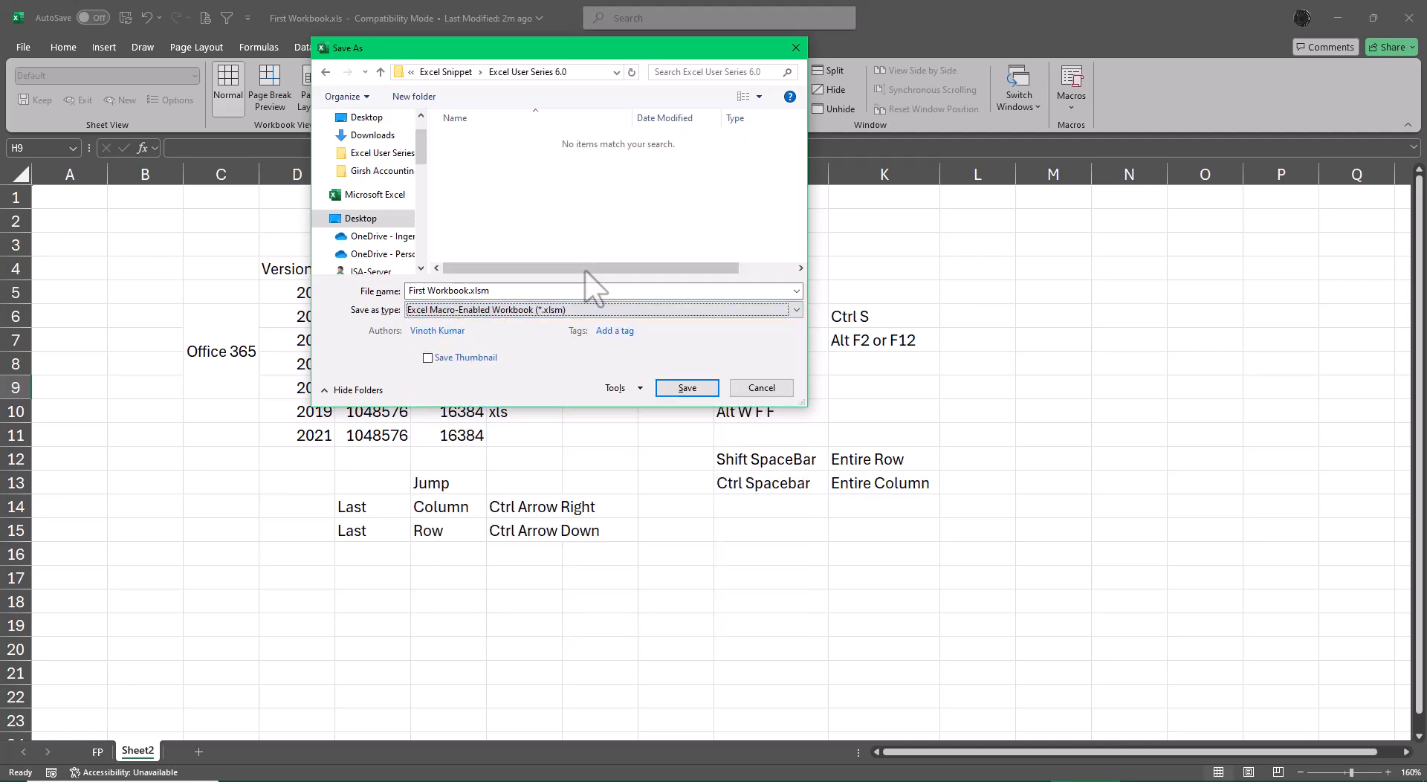
key(shift+Tab)
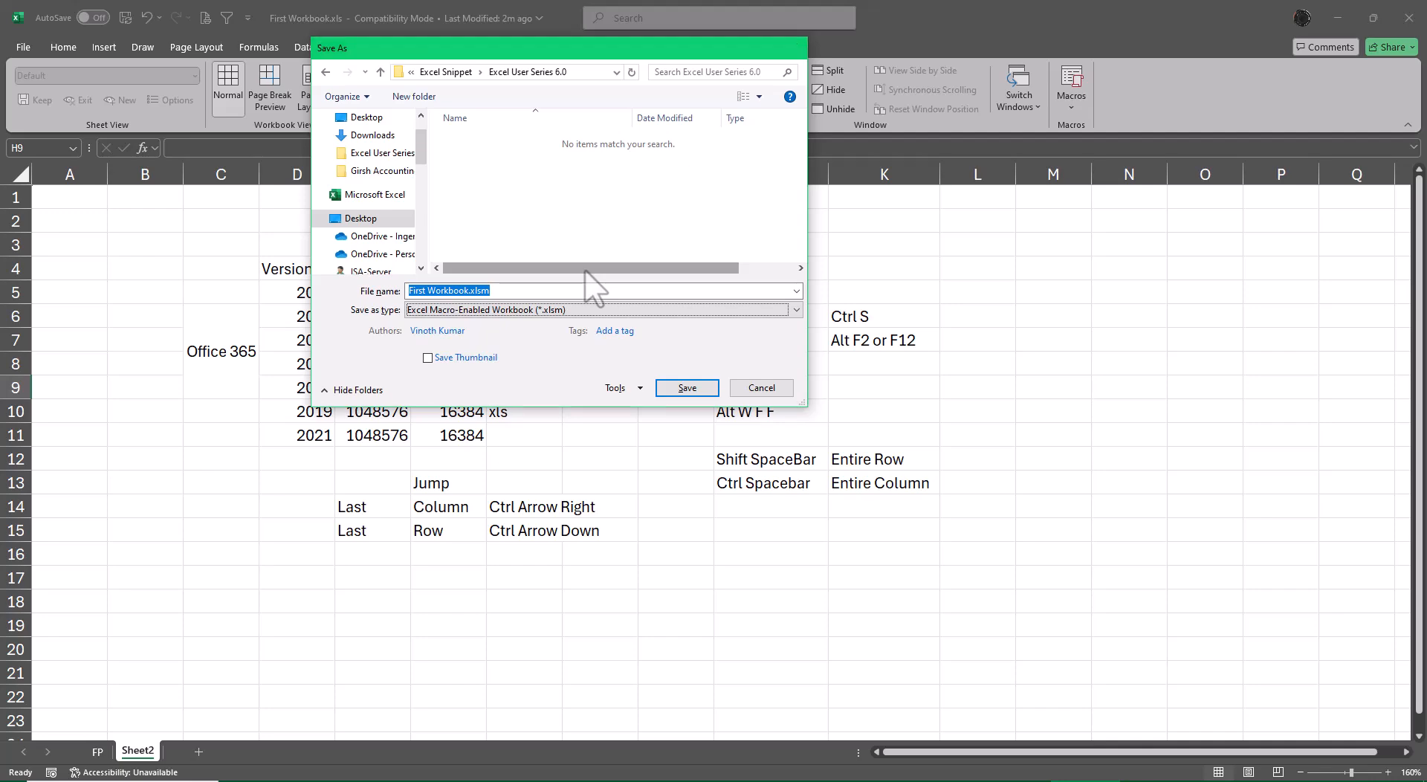
key(Return)
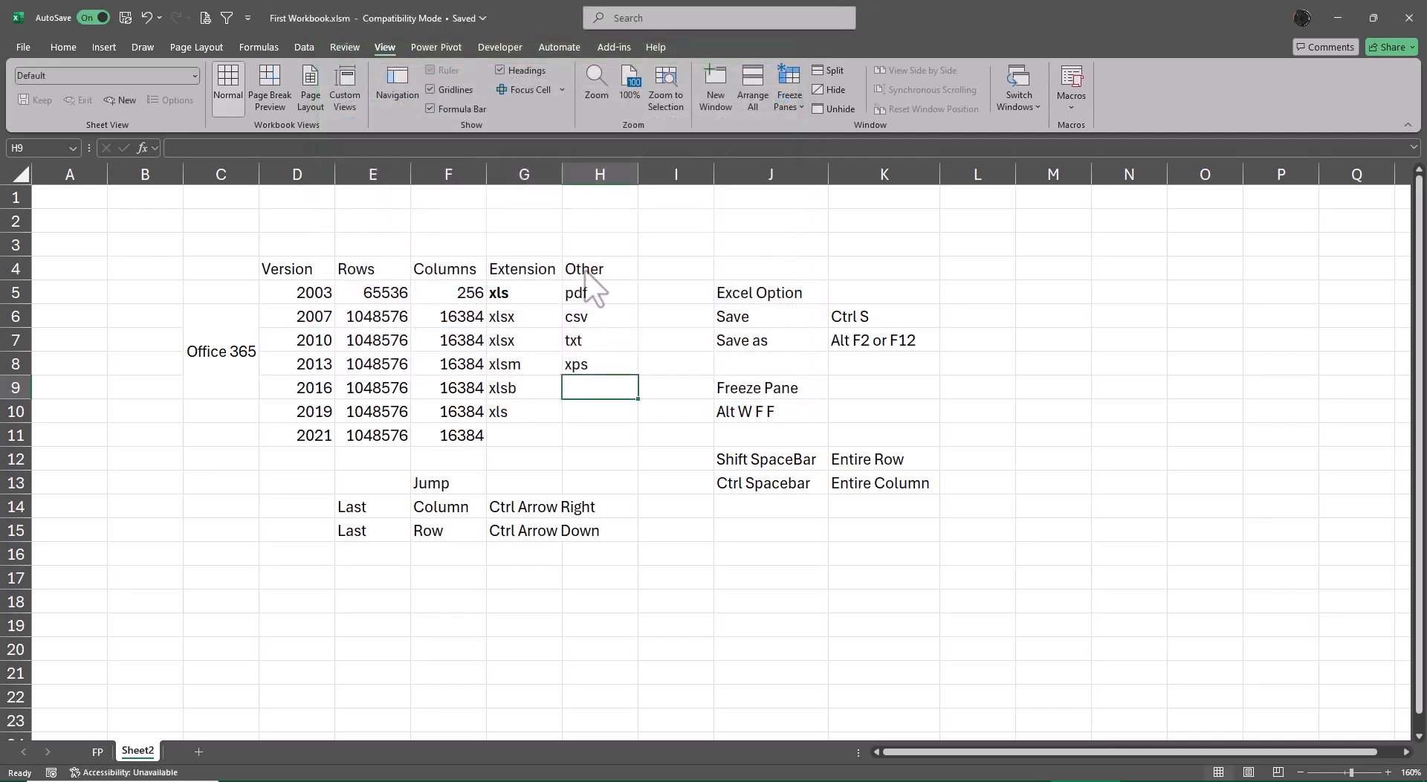
Save the workbook as First Workbook.xlsb in the Excel Binary Workbook format.
key(F12)
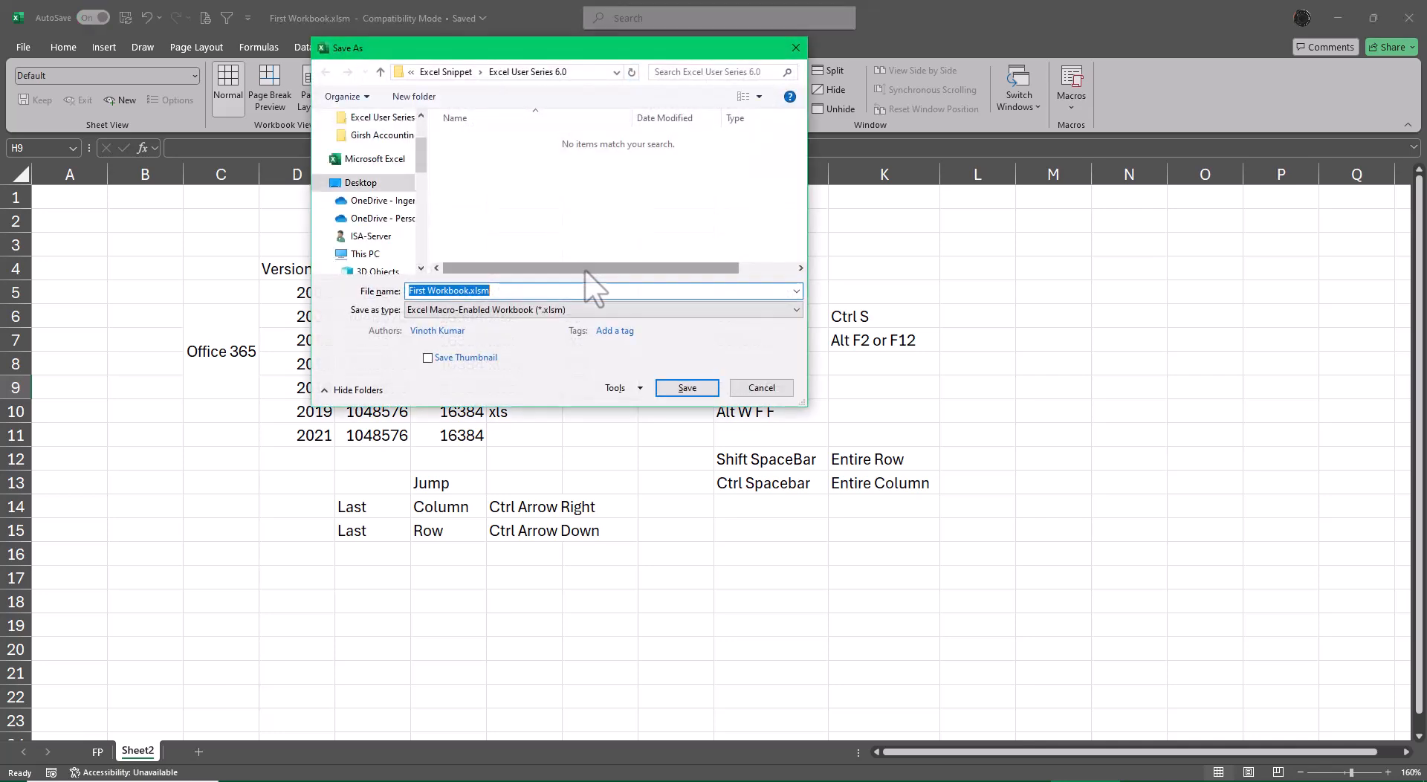
click(597, 309)
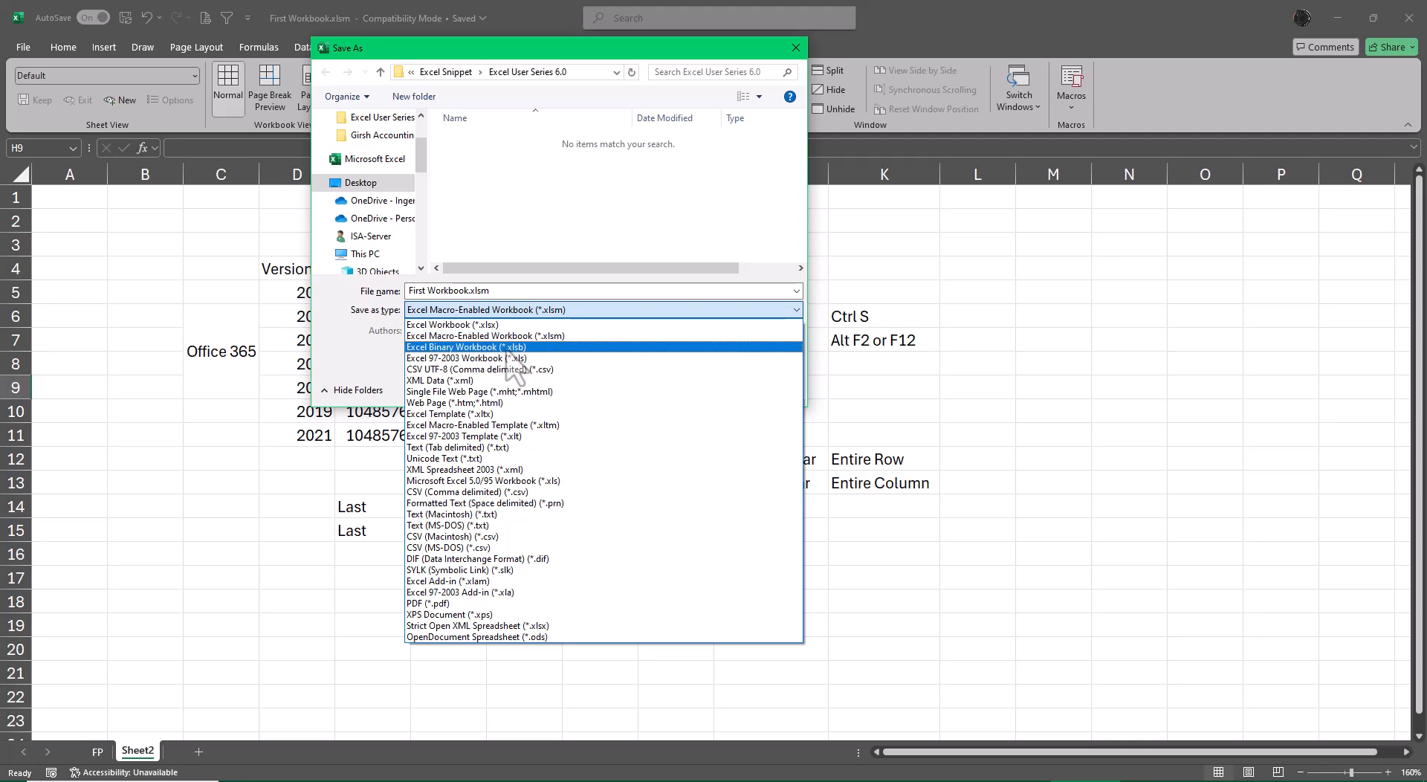
click(508, 347)
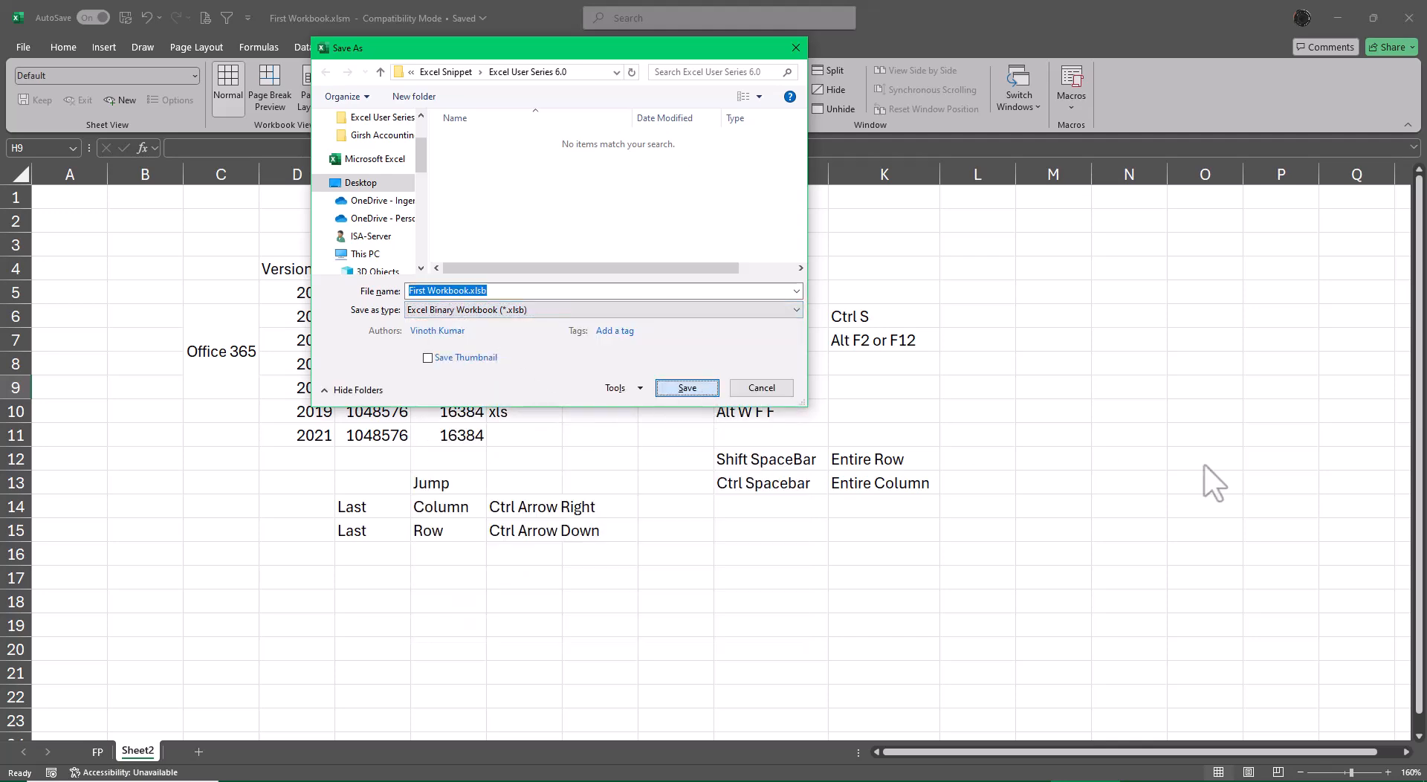
key(Return)
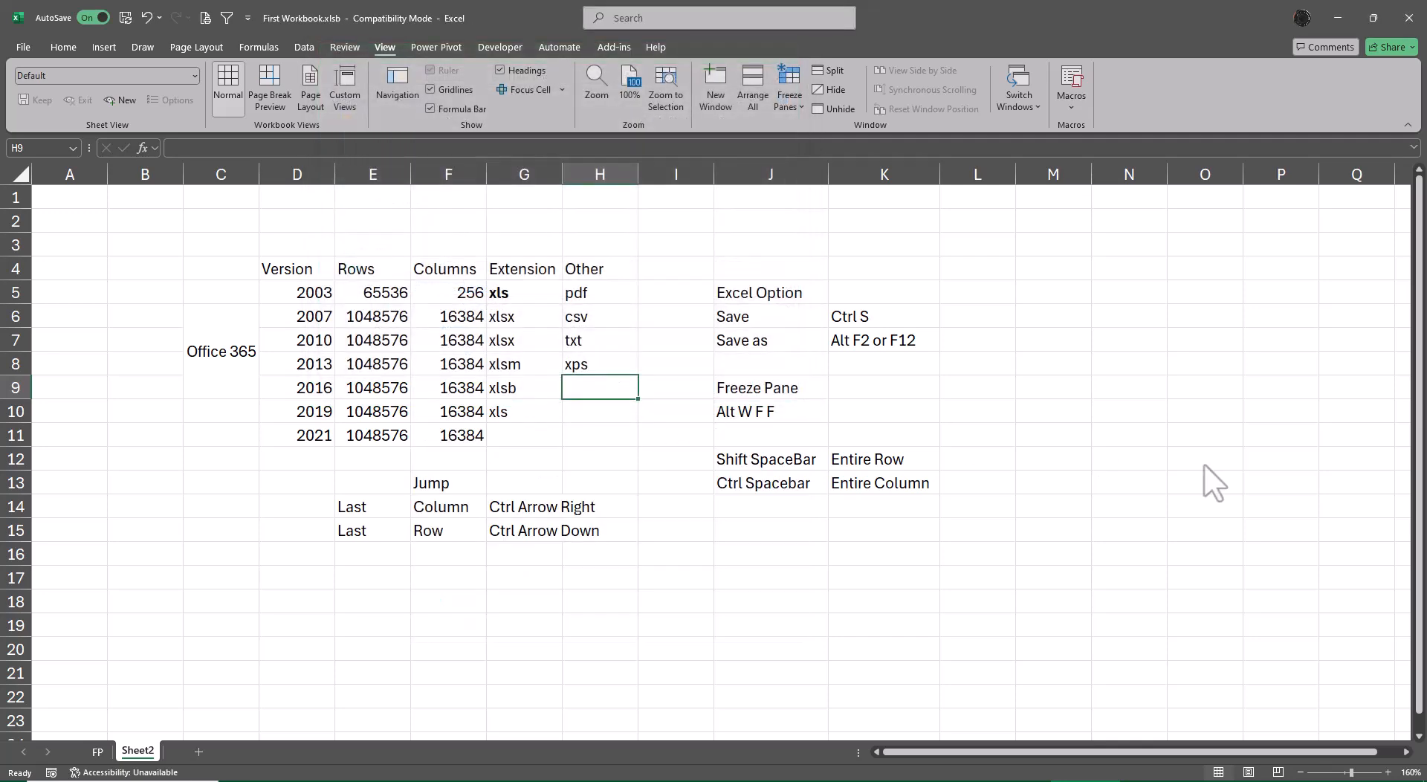
Save a PDF copy of the sheet as First Workbook.pdf with standard optimization.
key(F12)
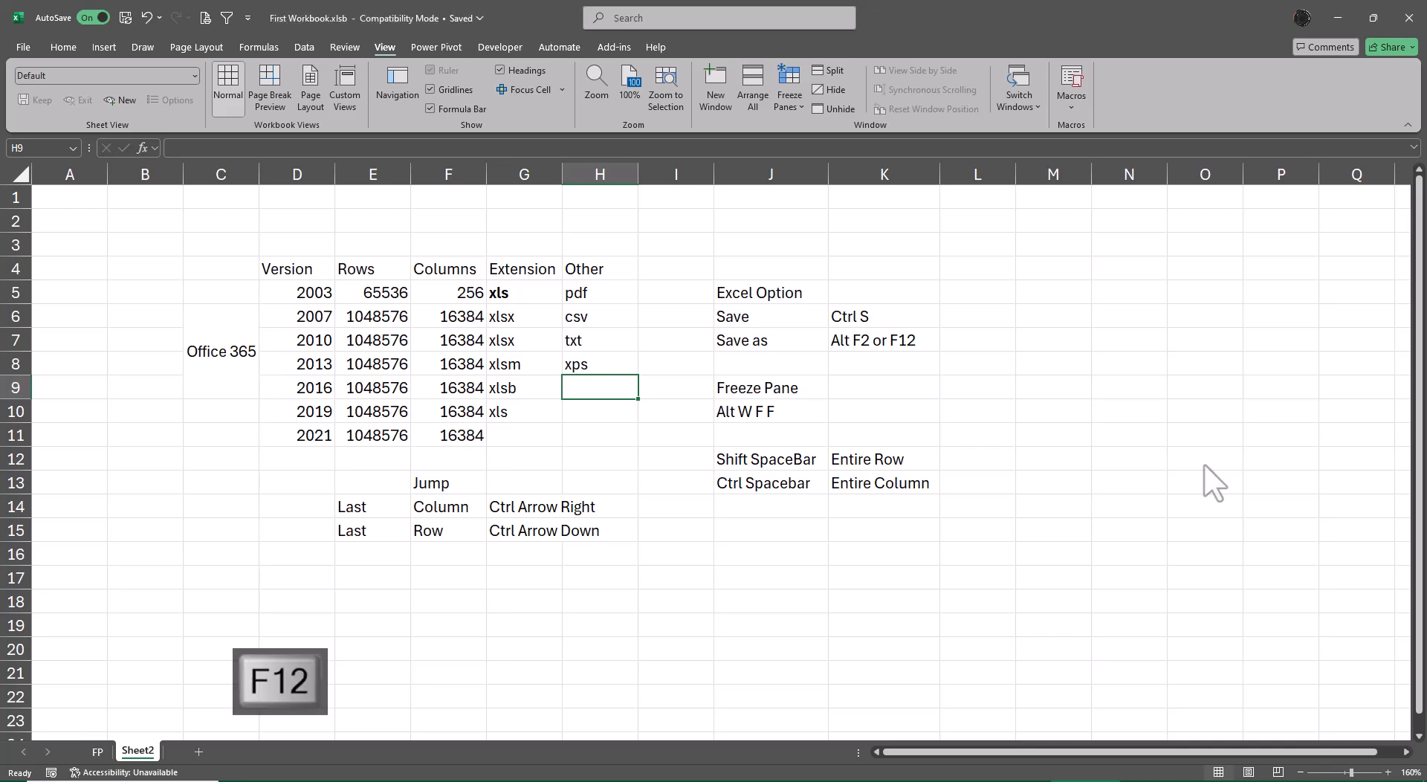
click(437, 309)
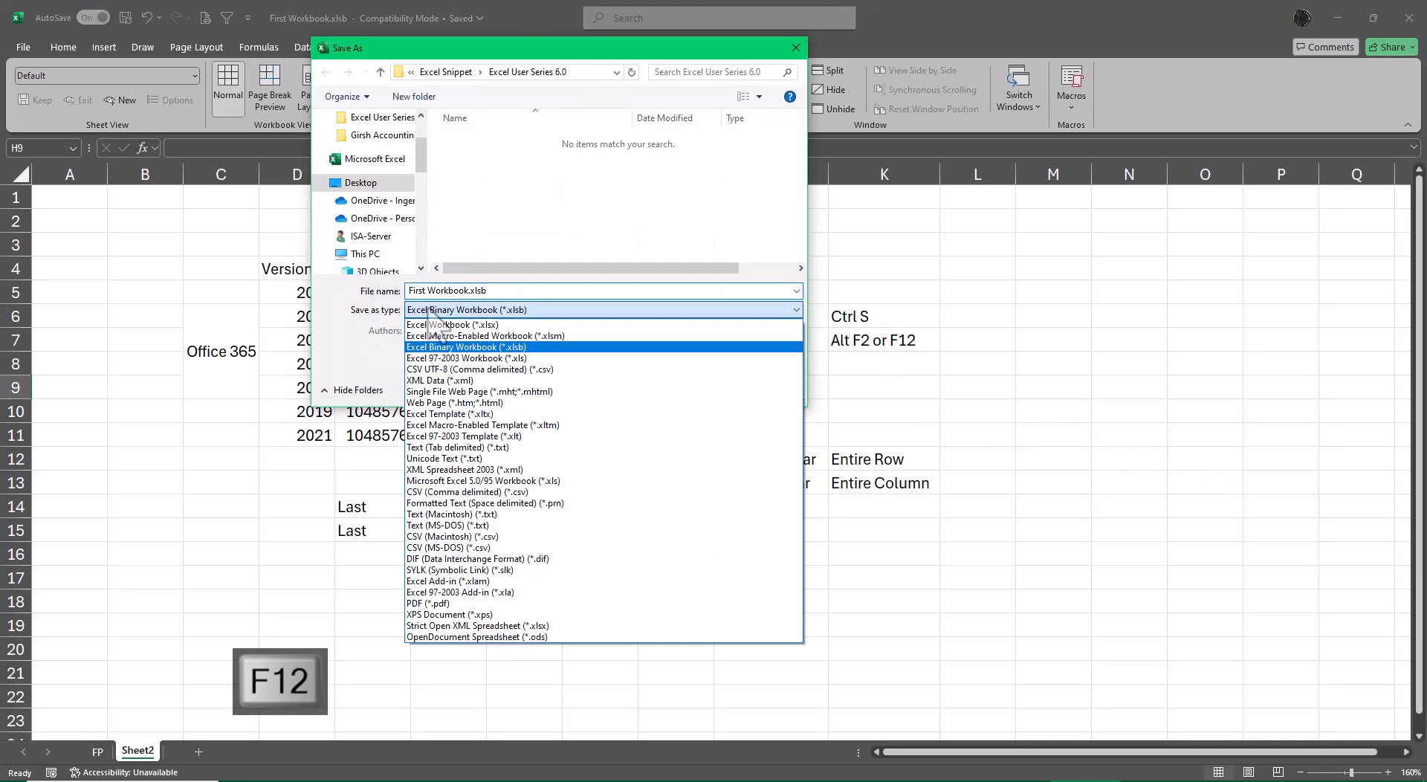
click(520, 602)
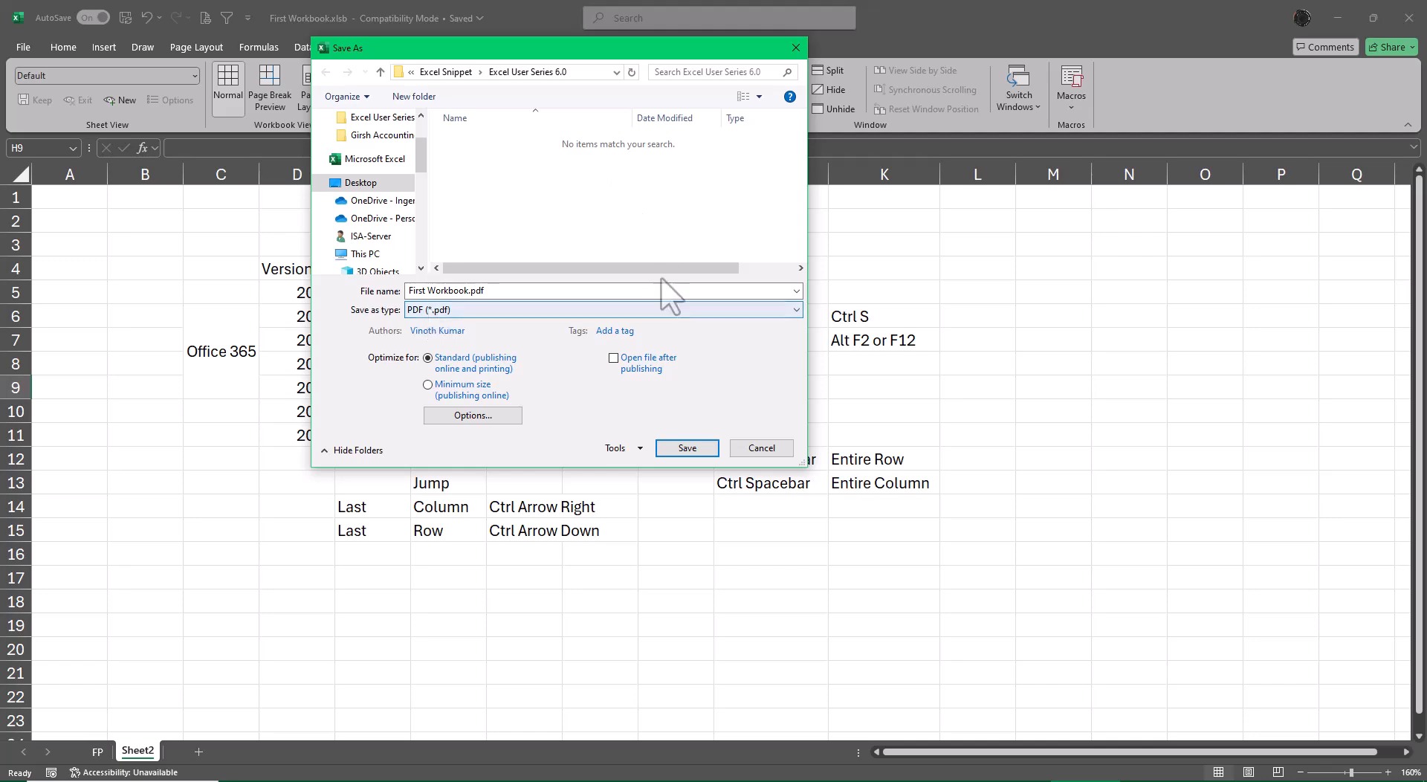
click(690, 450)
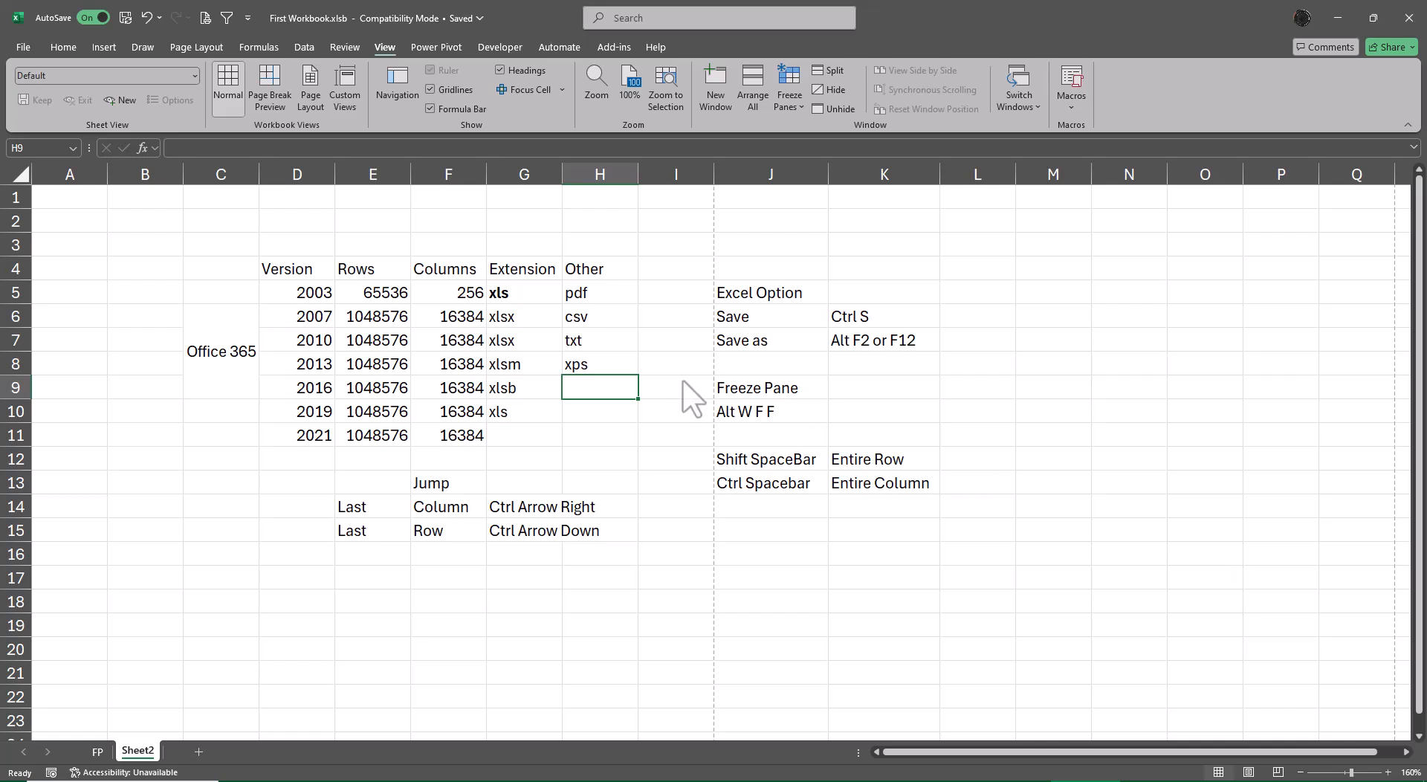
Save the sheet as First Workbook.pdf again, replacing the existing file and opening it after publishing.
key(F12)
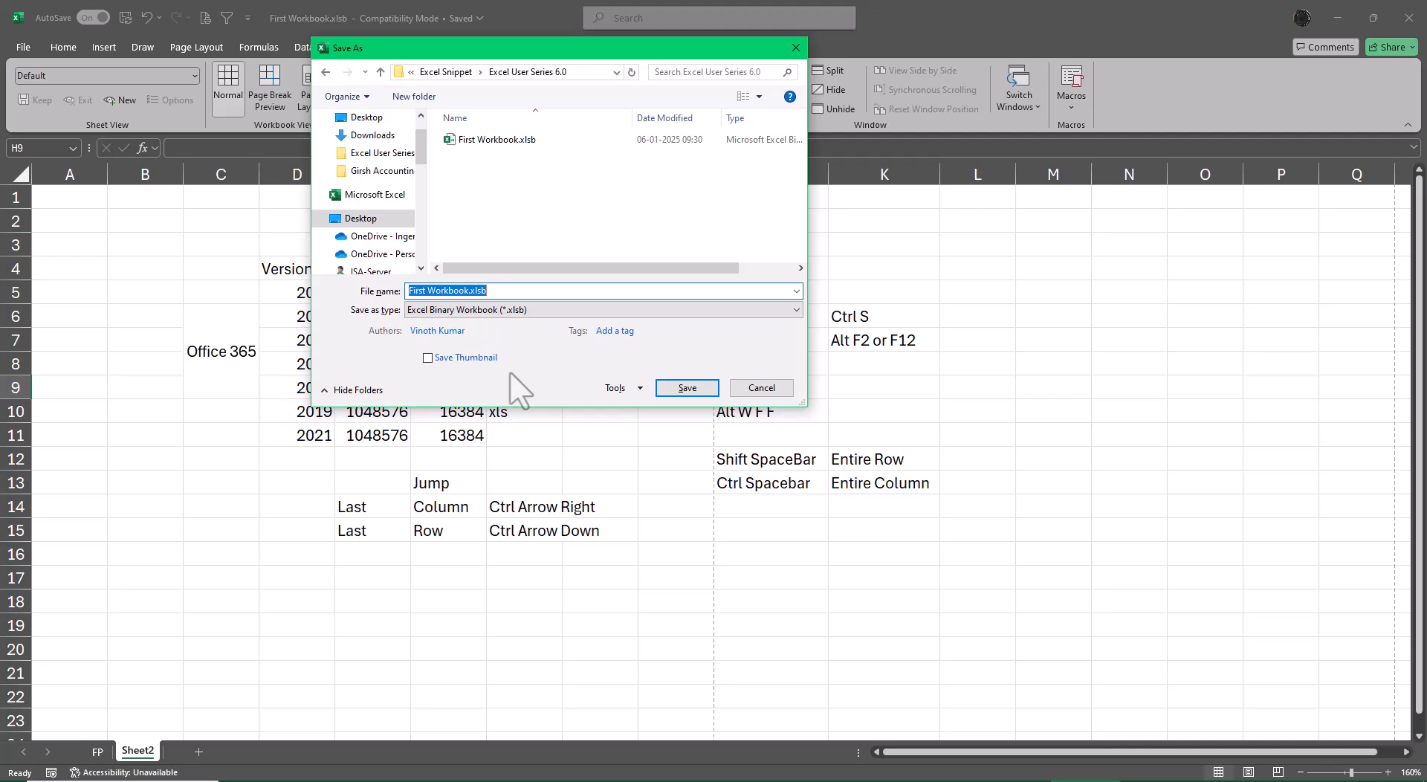
click(532, 315)
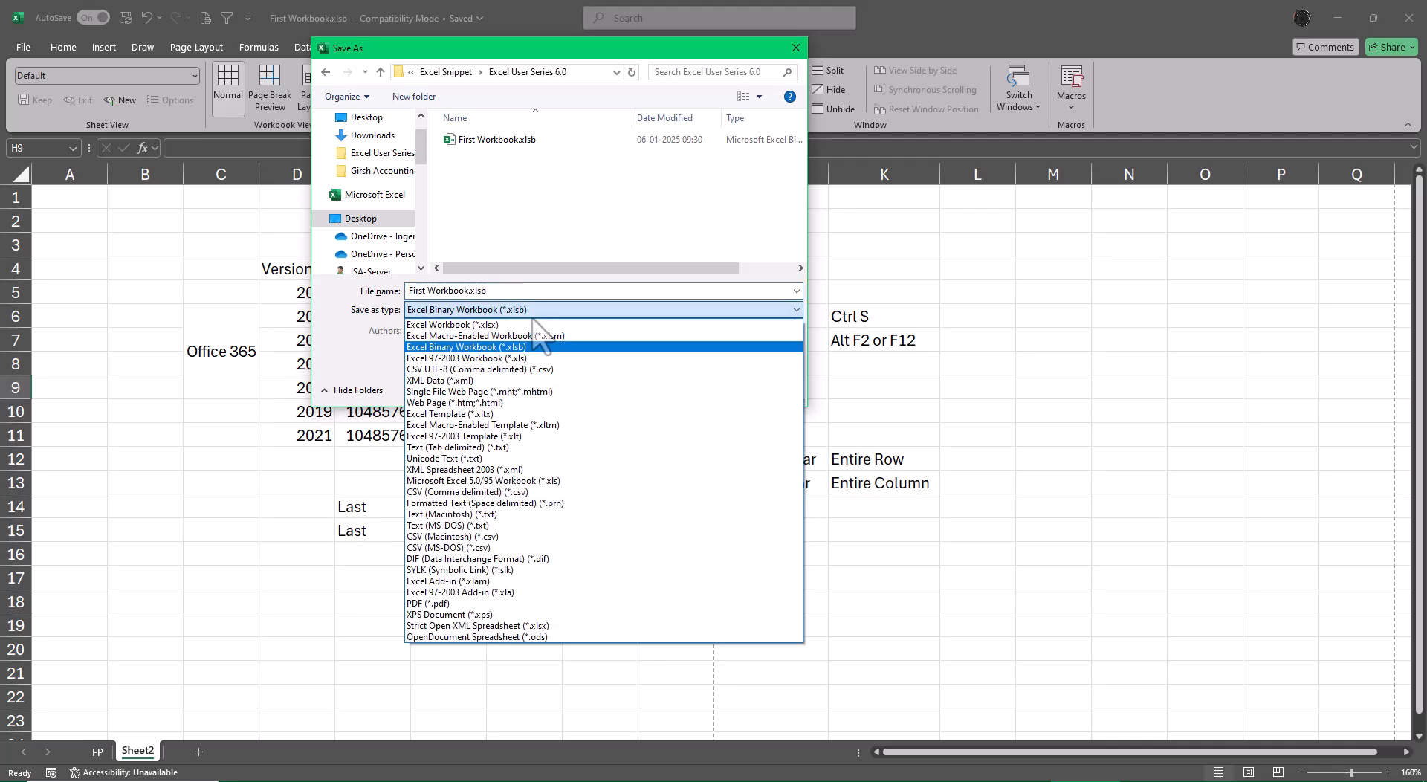
key(p)
key(Return)
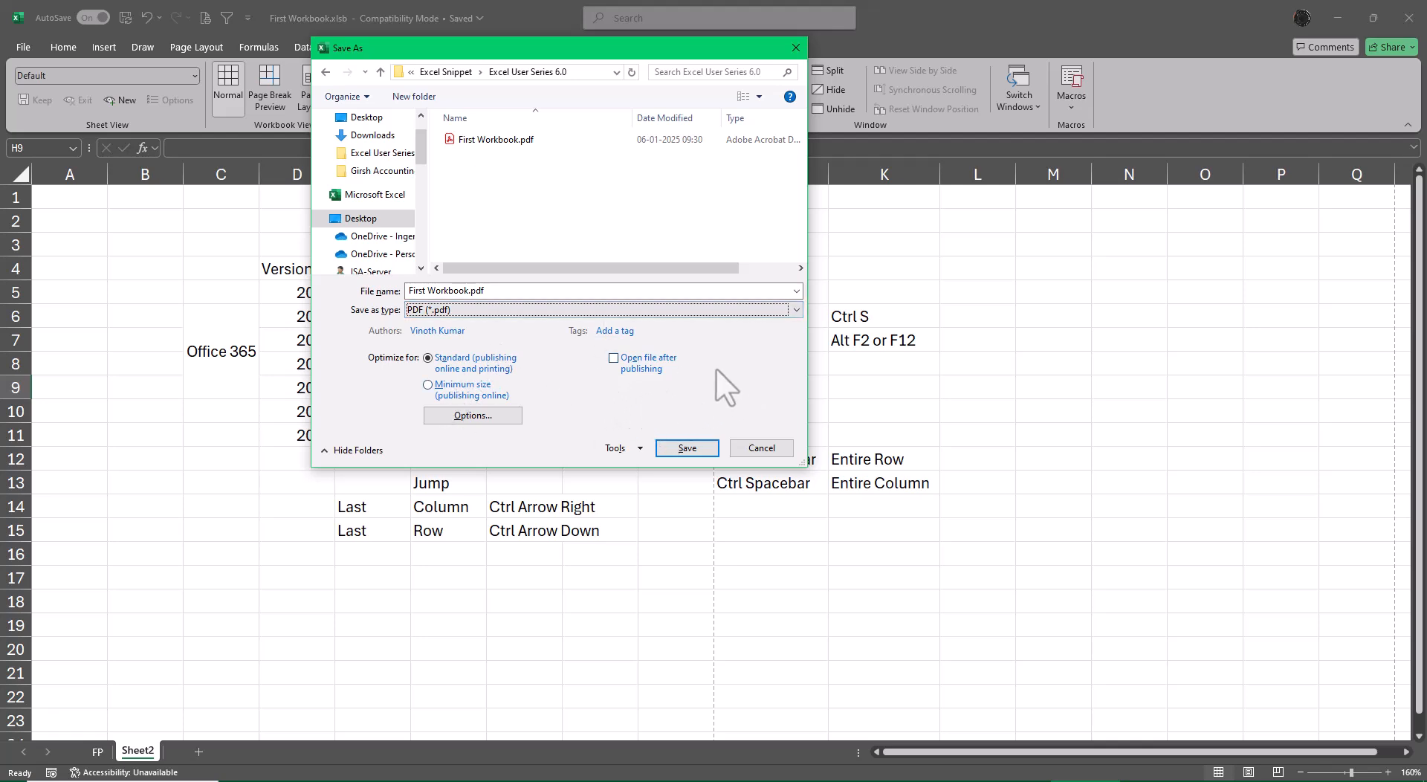
click(616, 363)
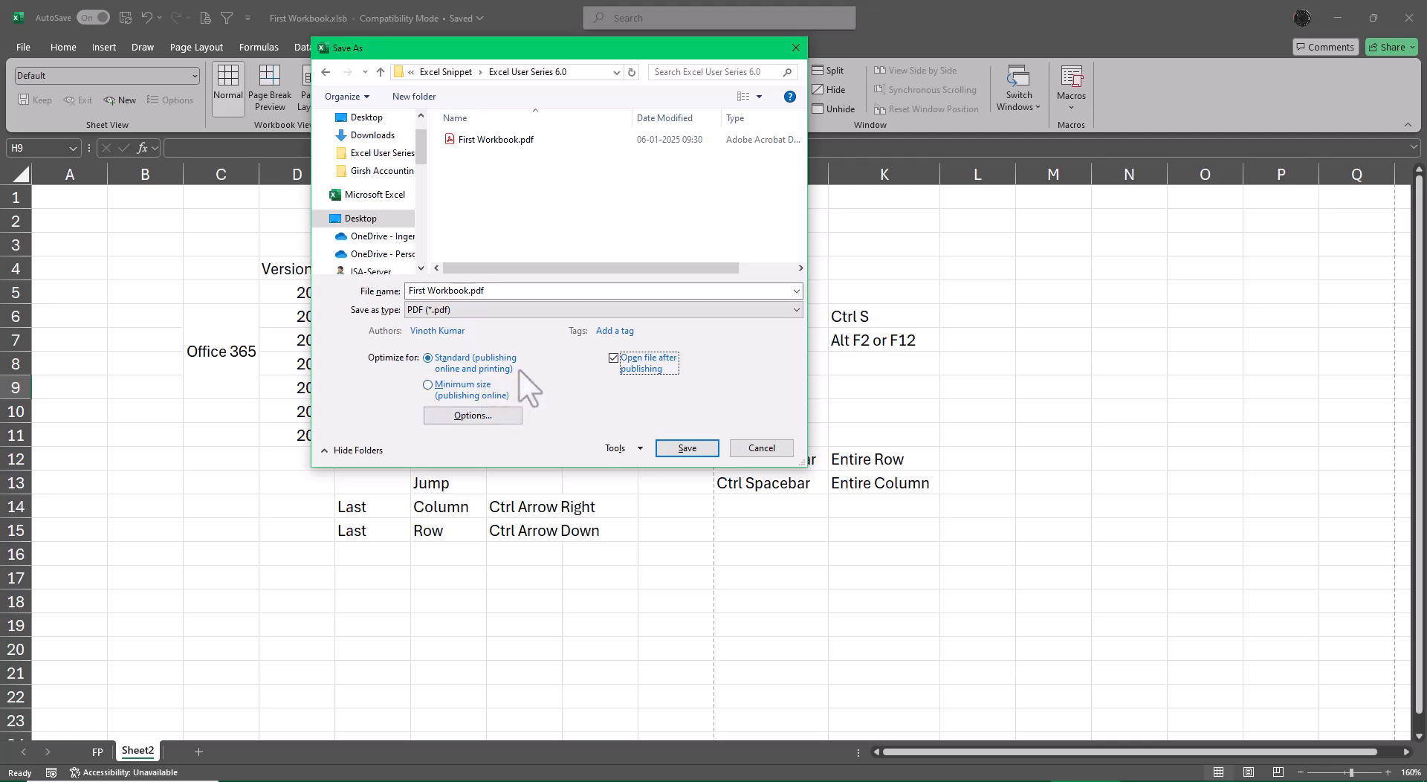
click(702, 448)
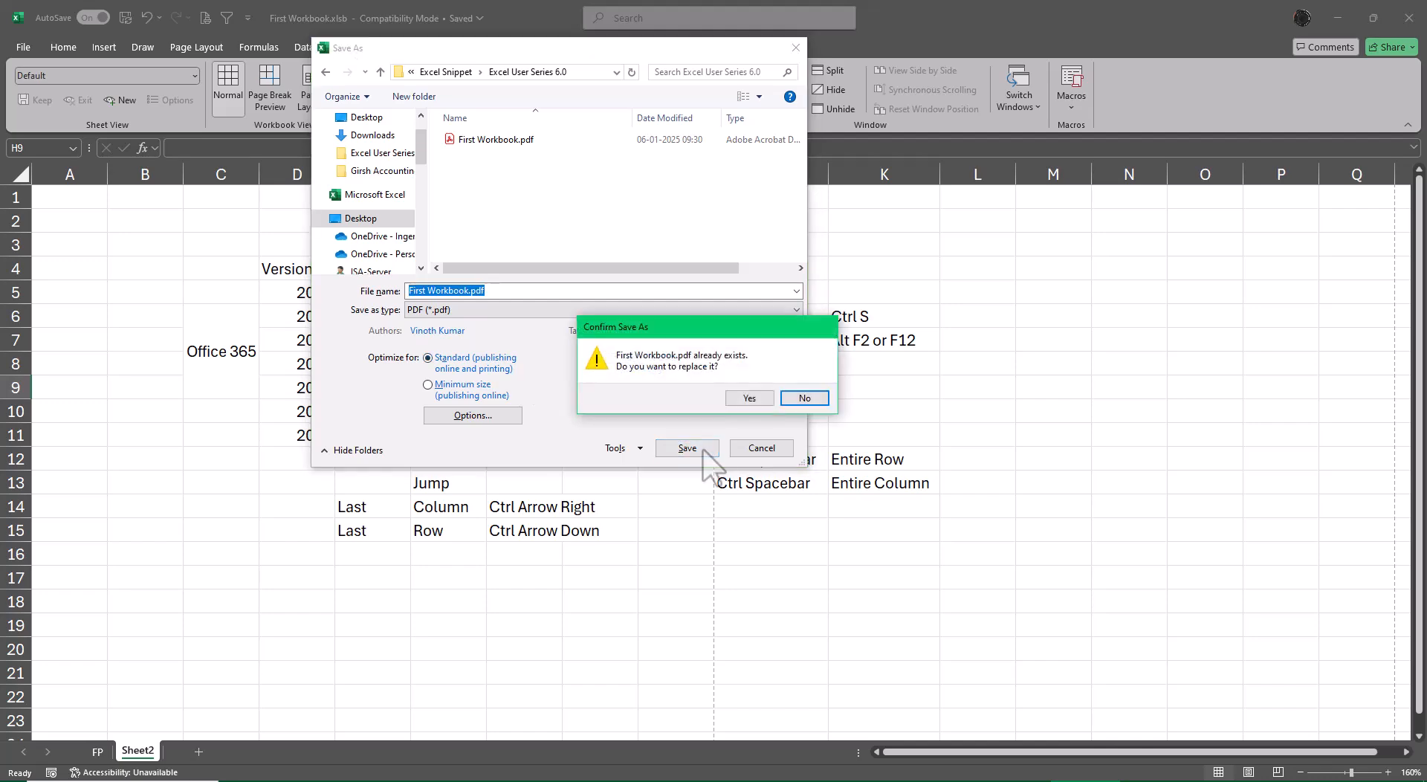
click(749, 398)
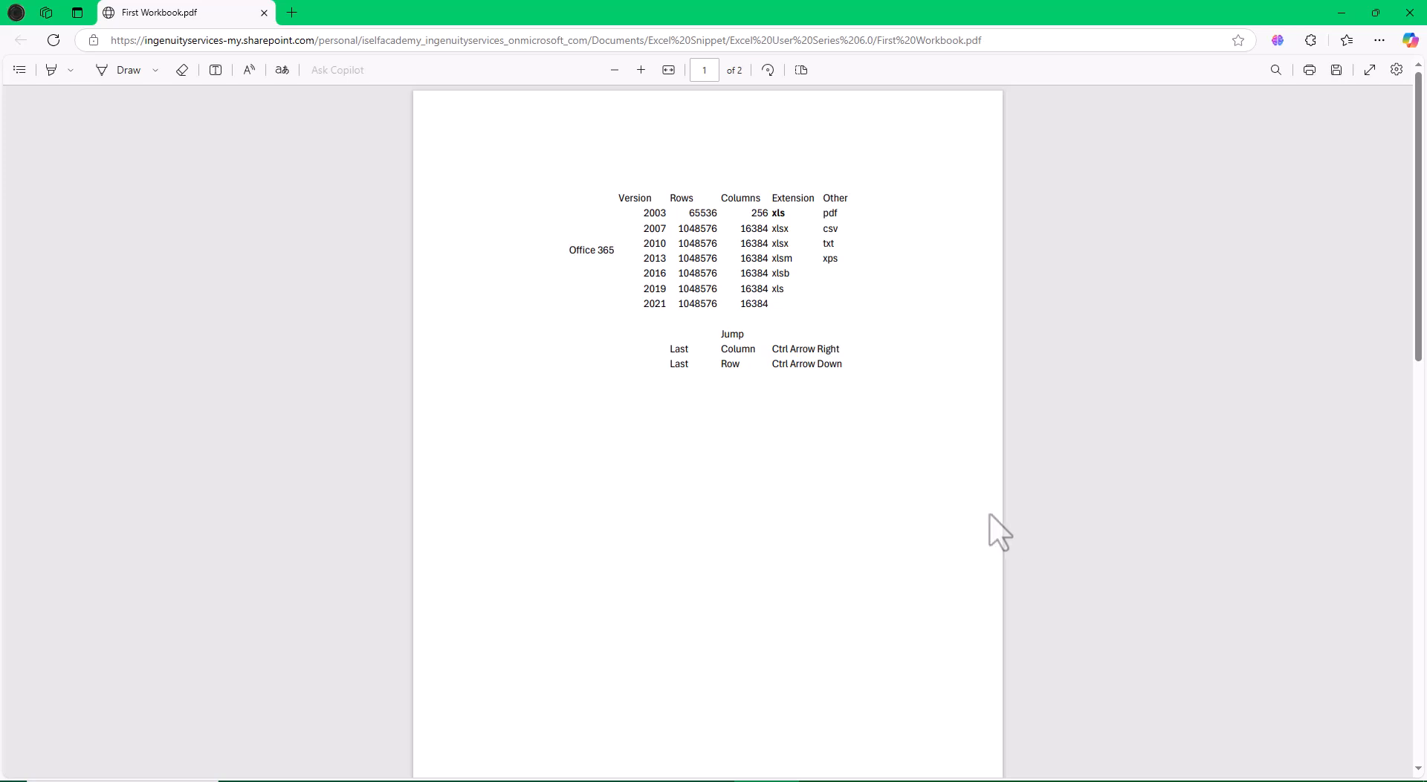
Review how the sheet content is split across both PDF pages, and close the PDF.
scroll(1005, 511, down, 10)
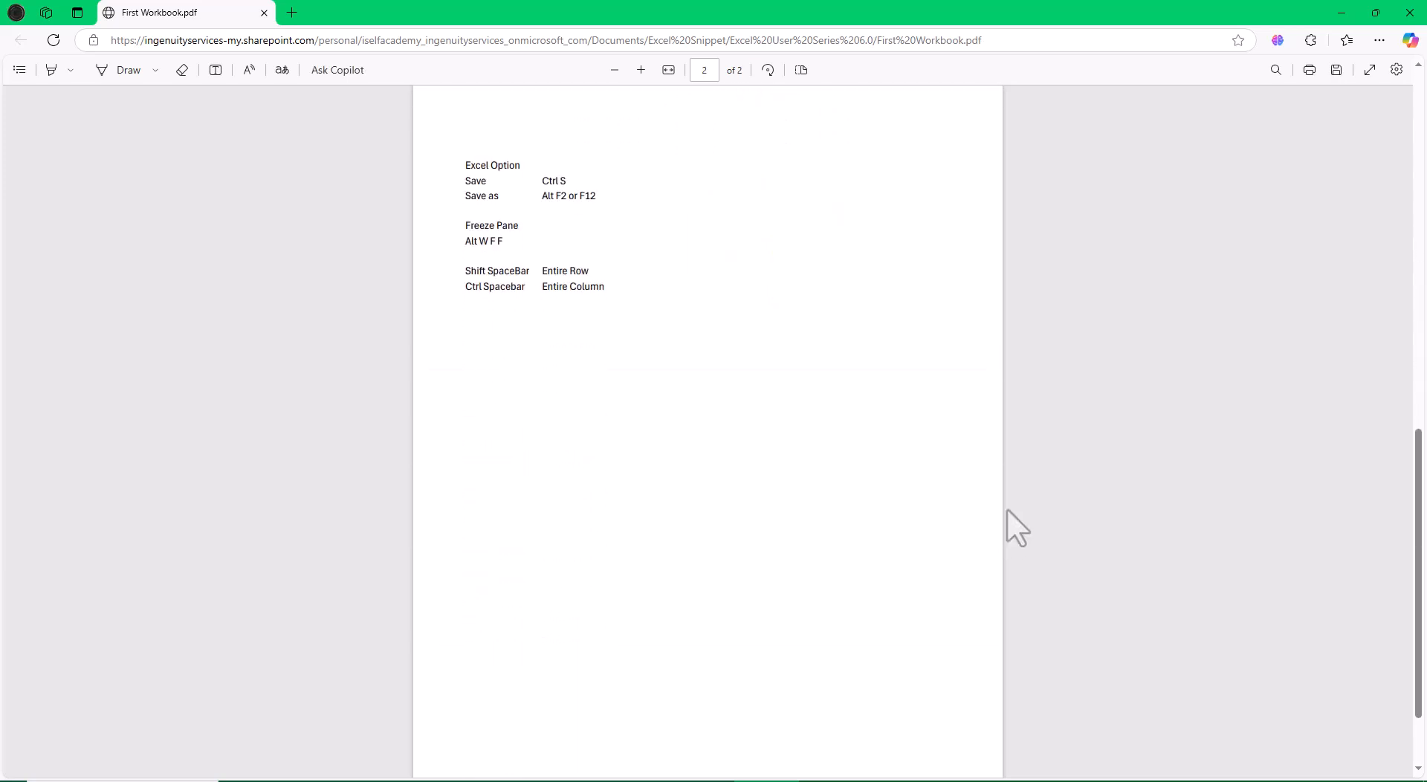
scroll(1003, 512, up, 10)
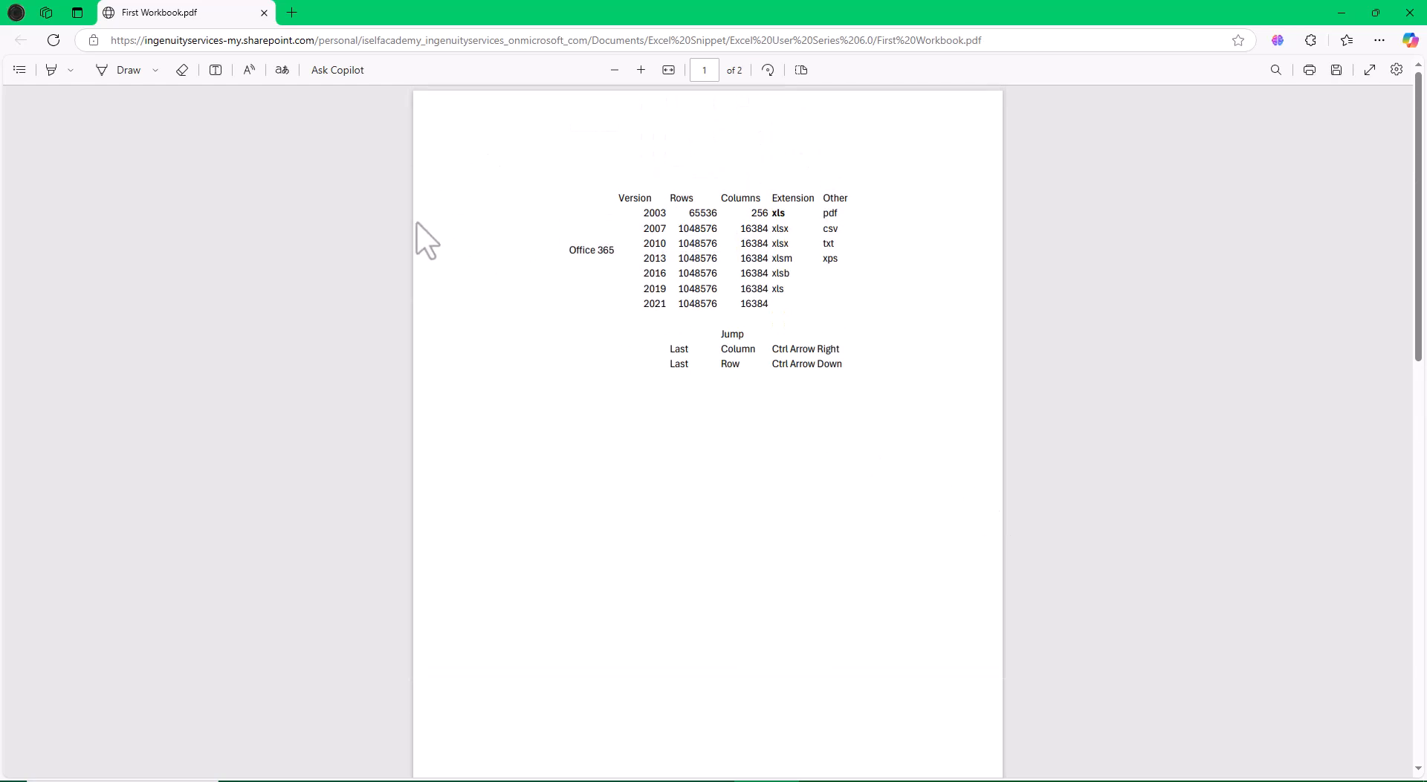
scroll(783, 446, down, 8)
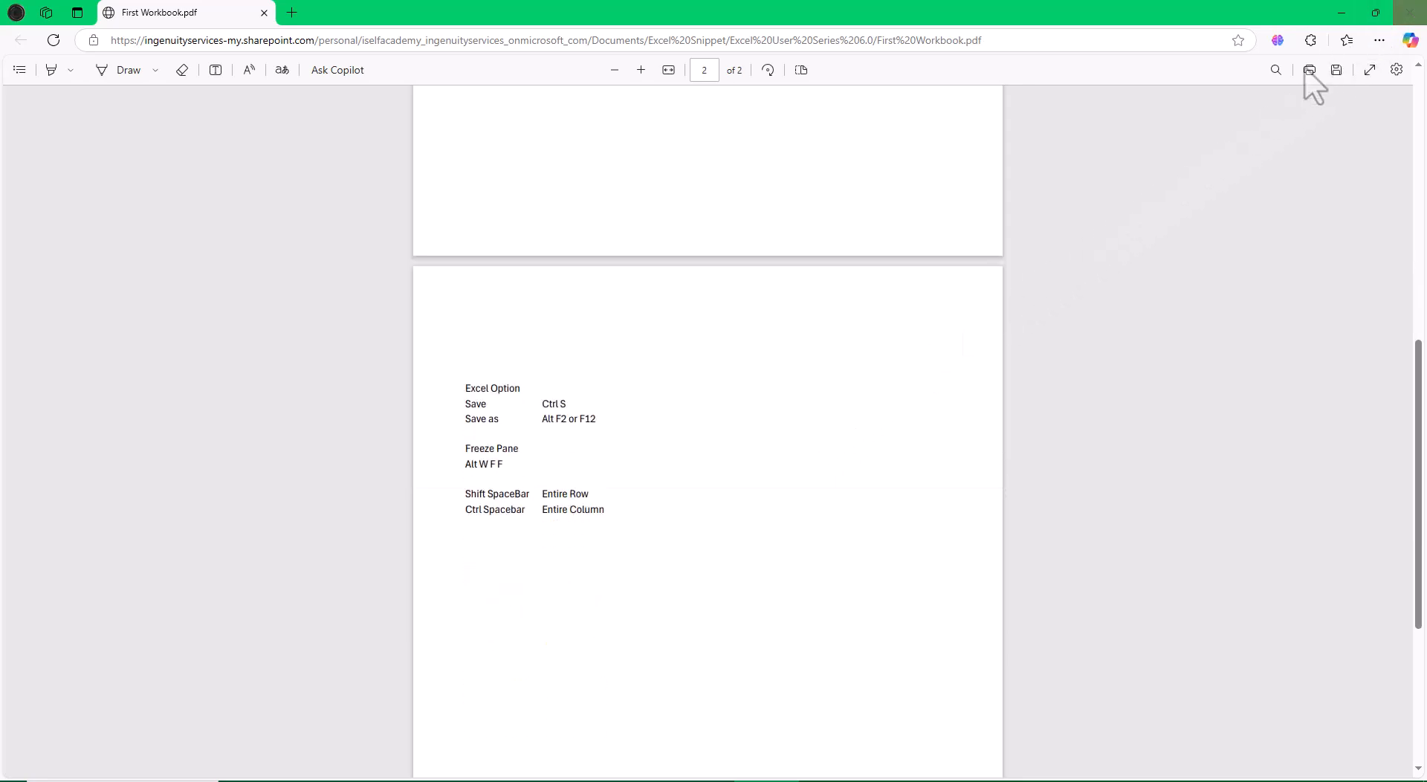
click(1409, 13)
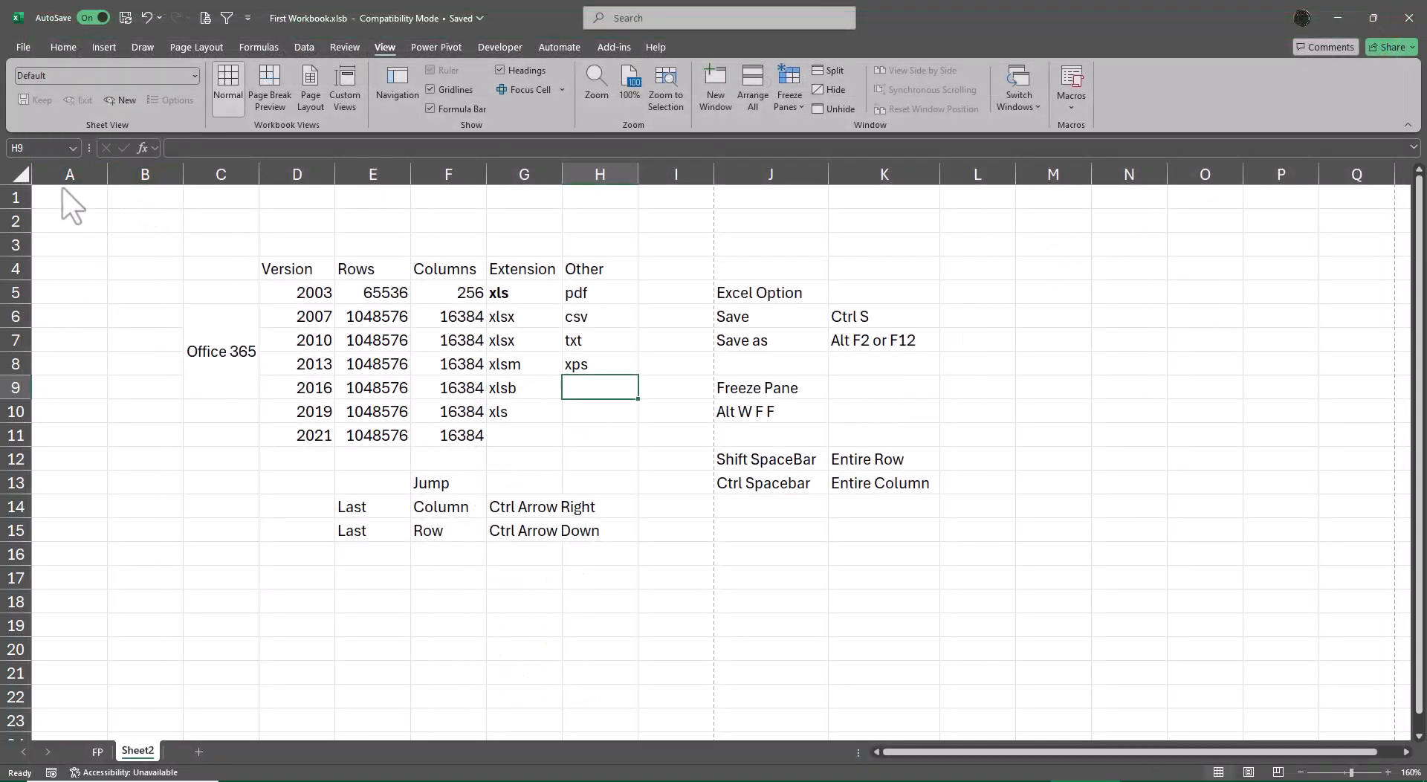
Delete the empty columns A and B on Sheet2 and set the sheet's print scale to 95%.
click(62, 184)
key(ctrl+minus)
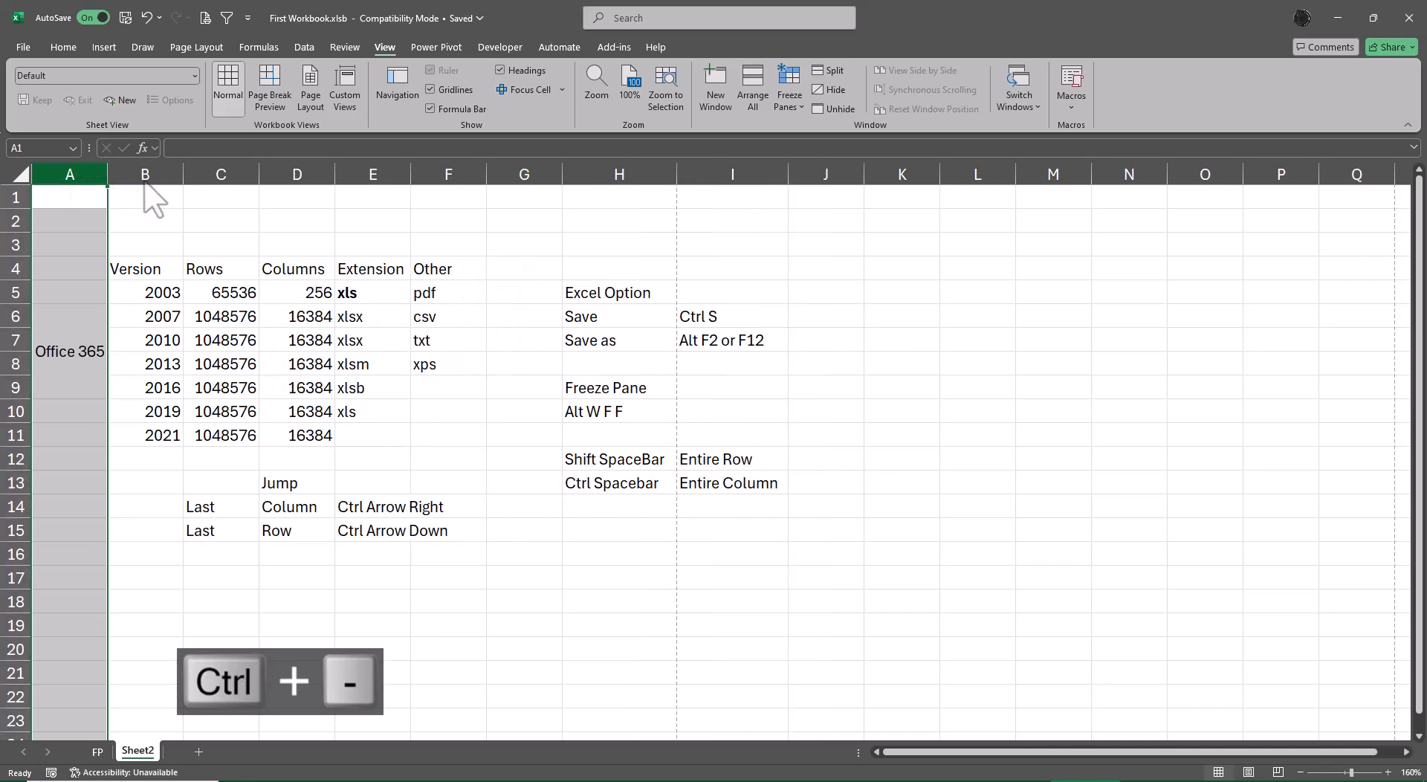
click(901, 556)
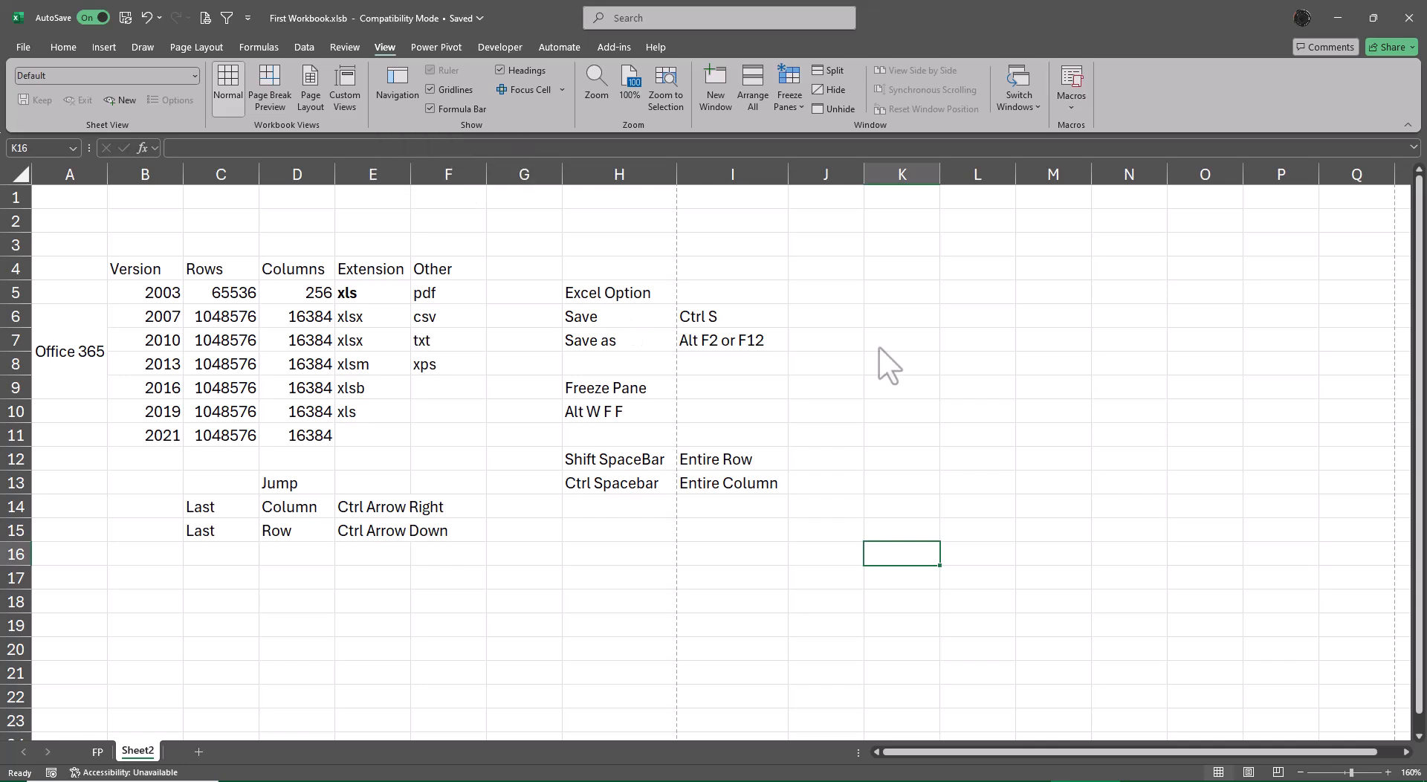
click(194, 47)
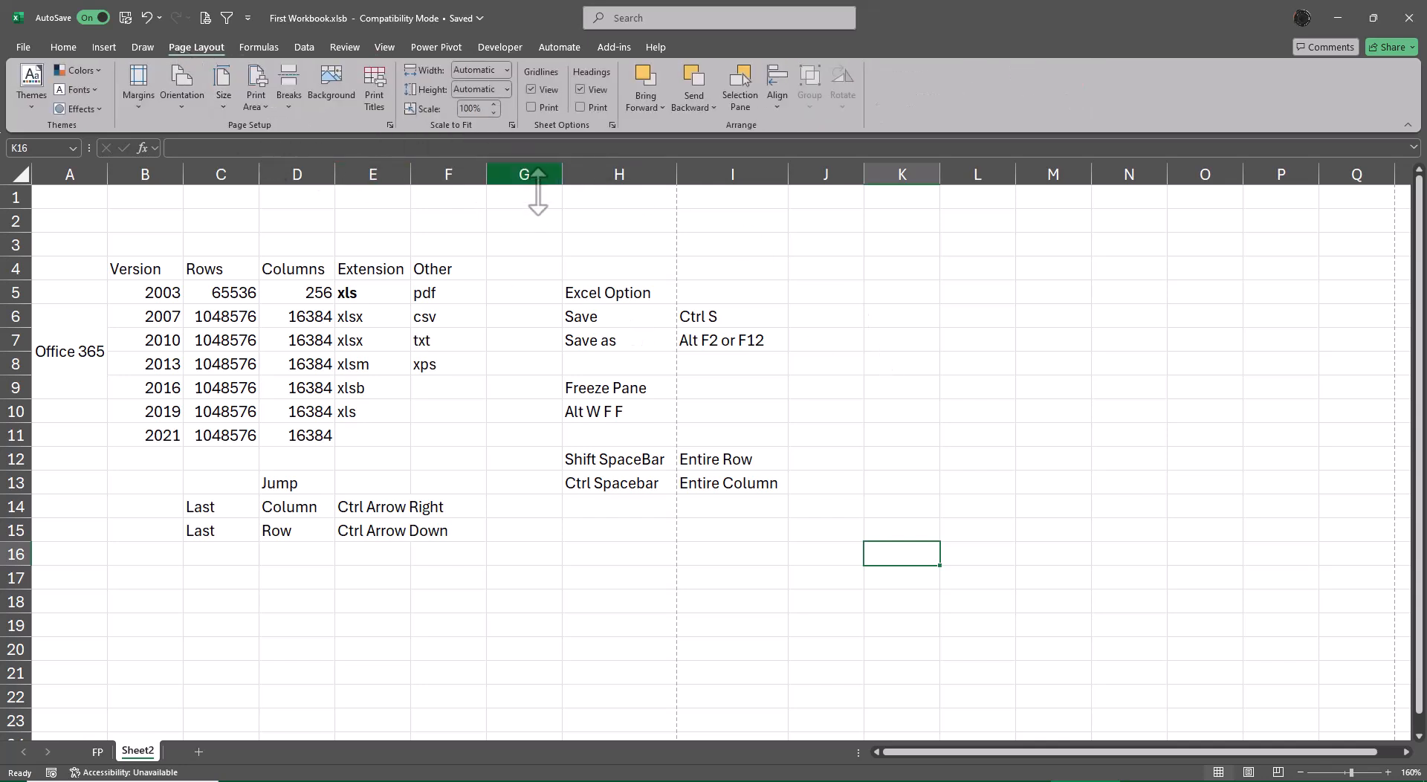
click(494, 112)
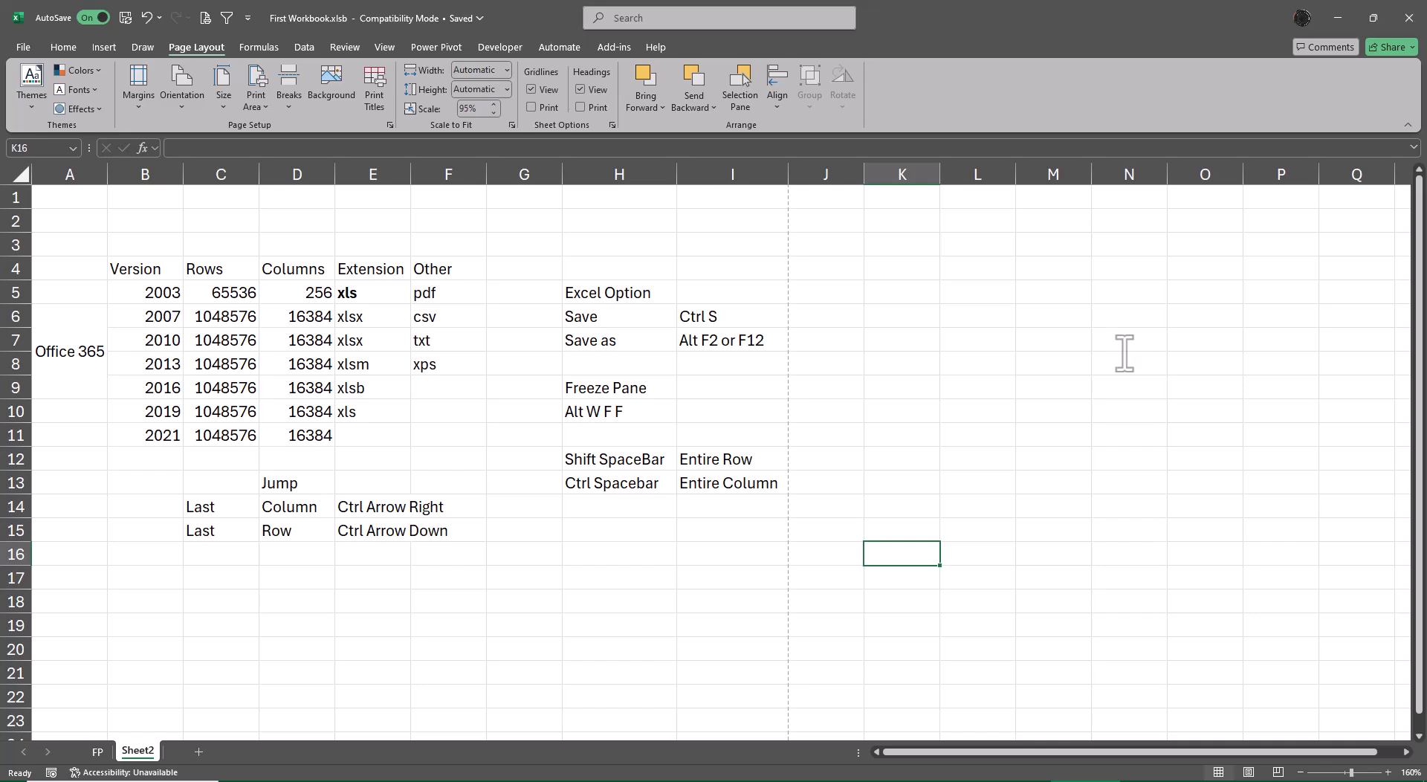
Try to save the rescaled sheet as First Workbook.pdf, replacing the existing file and opening it after publishing.
key(F12)
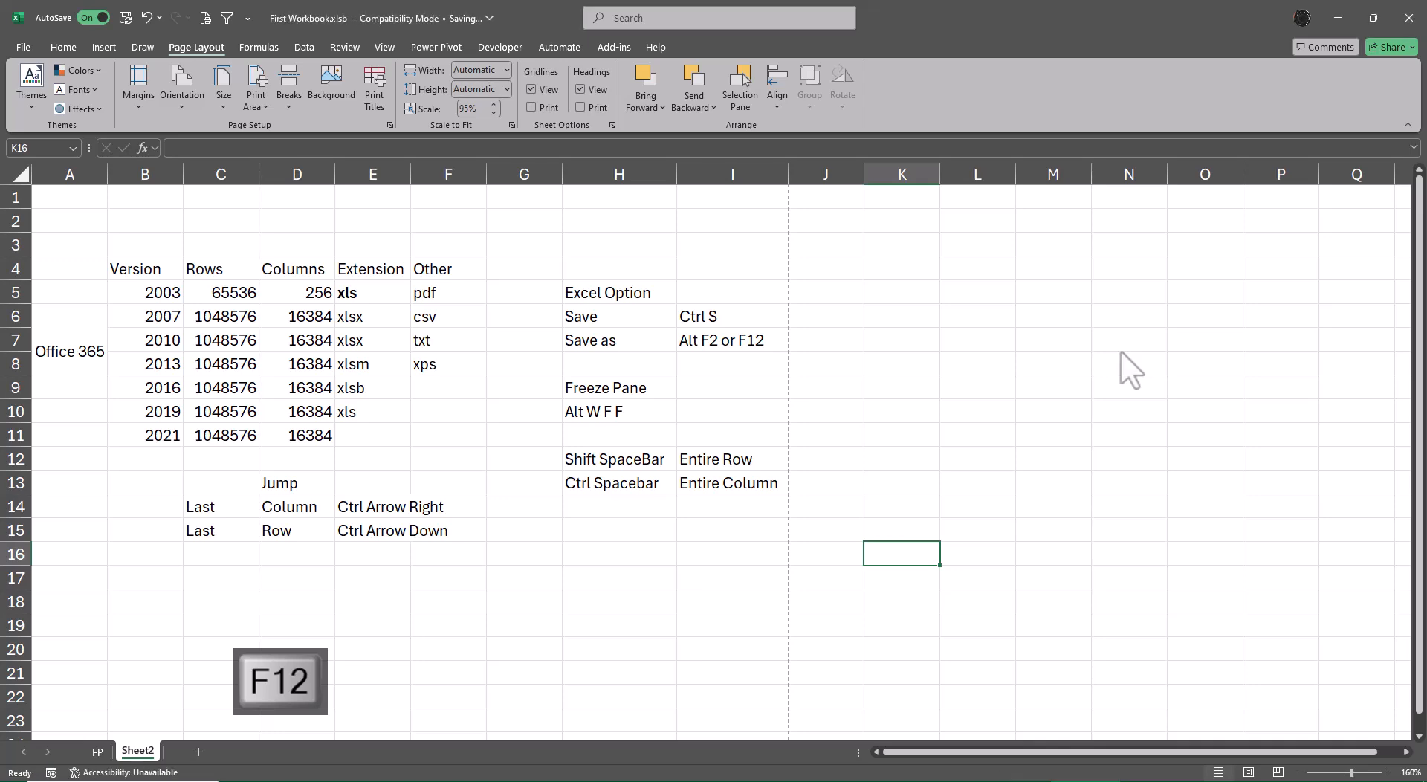
click(500, 315)
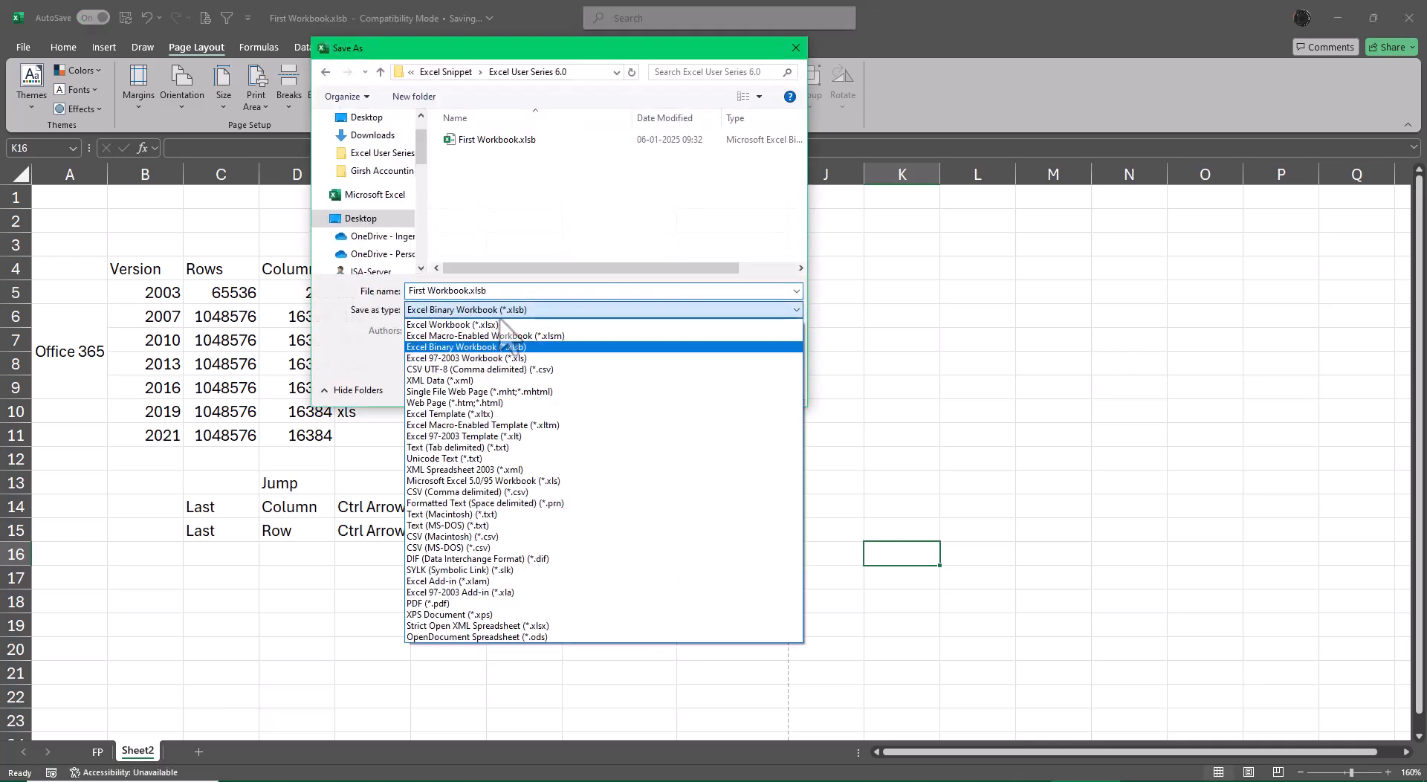
key(p)
key(Return)
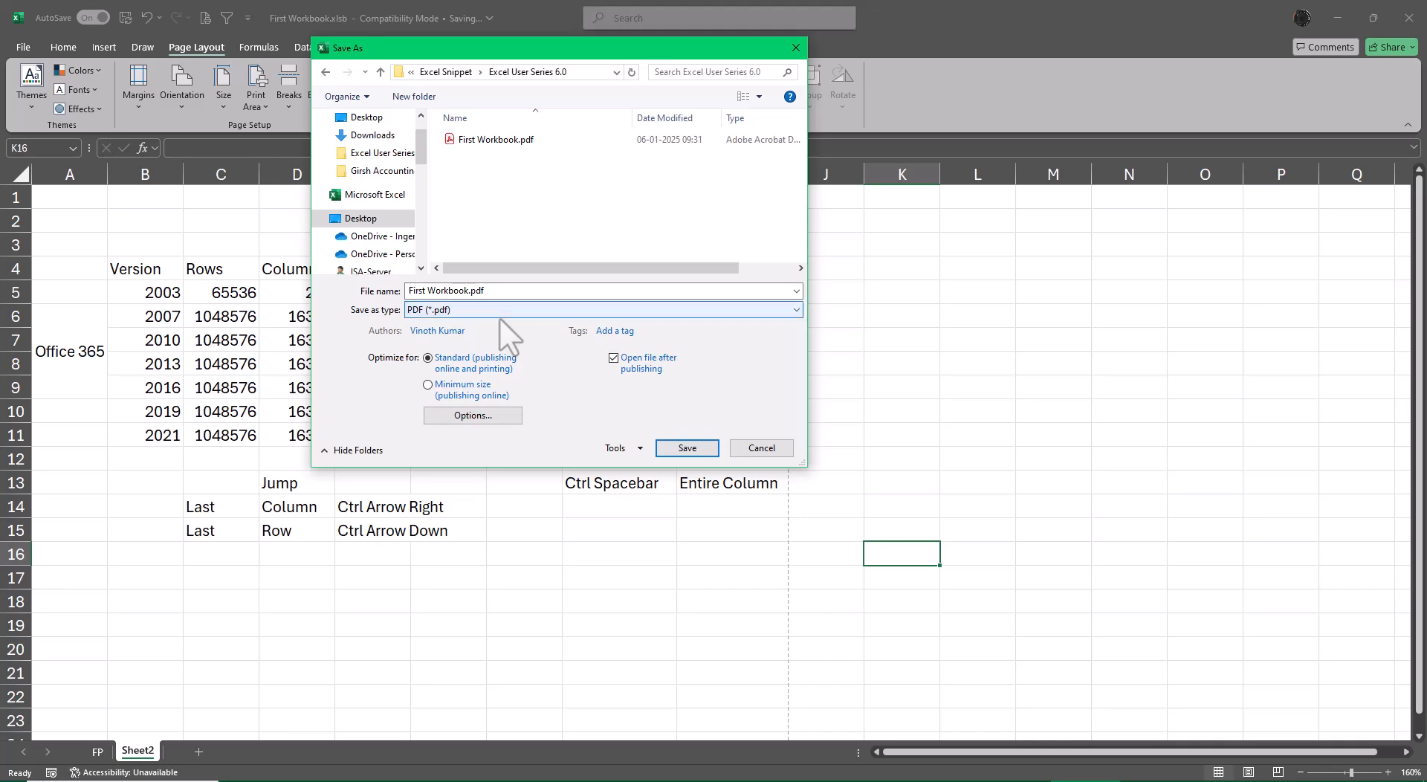
click(687, 447)
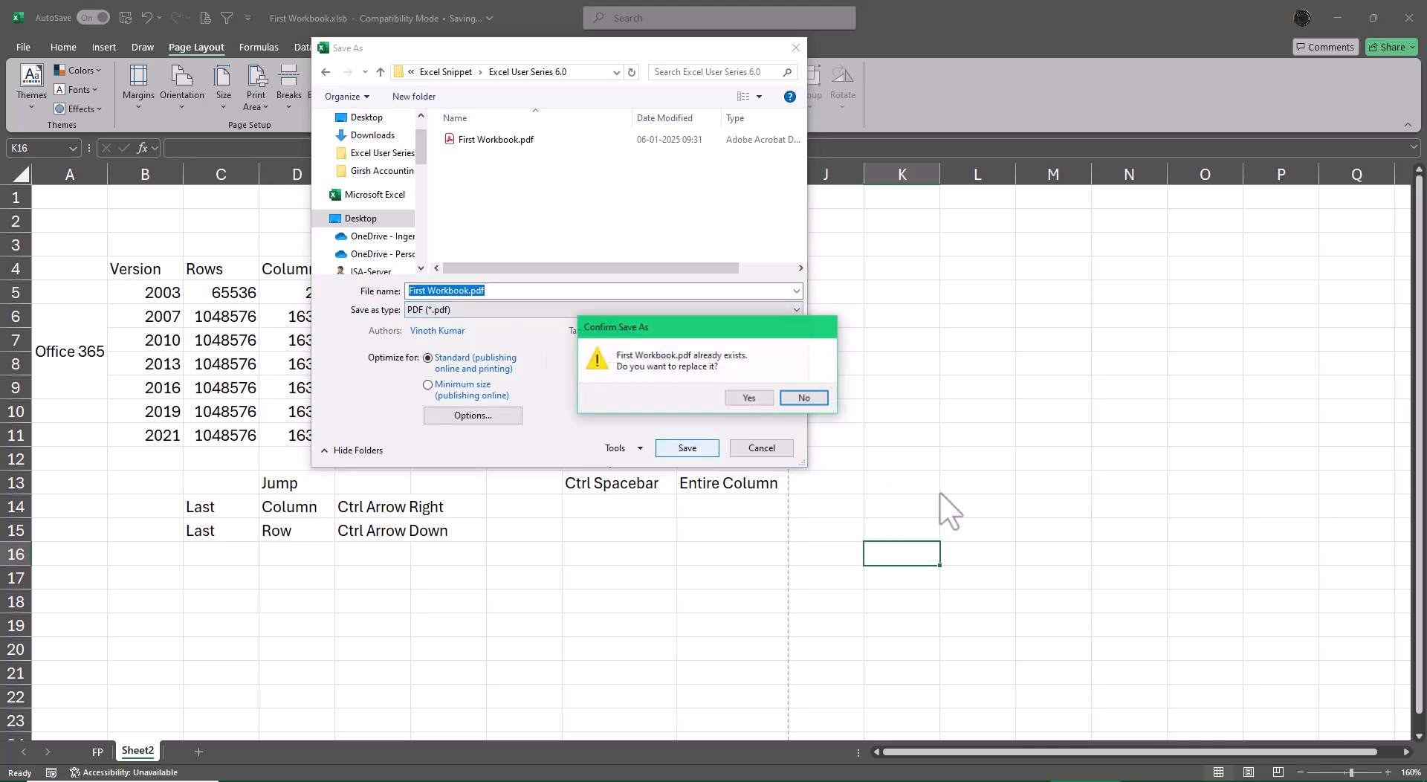
click(749, 399)
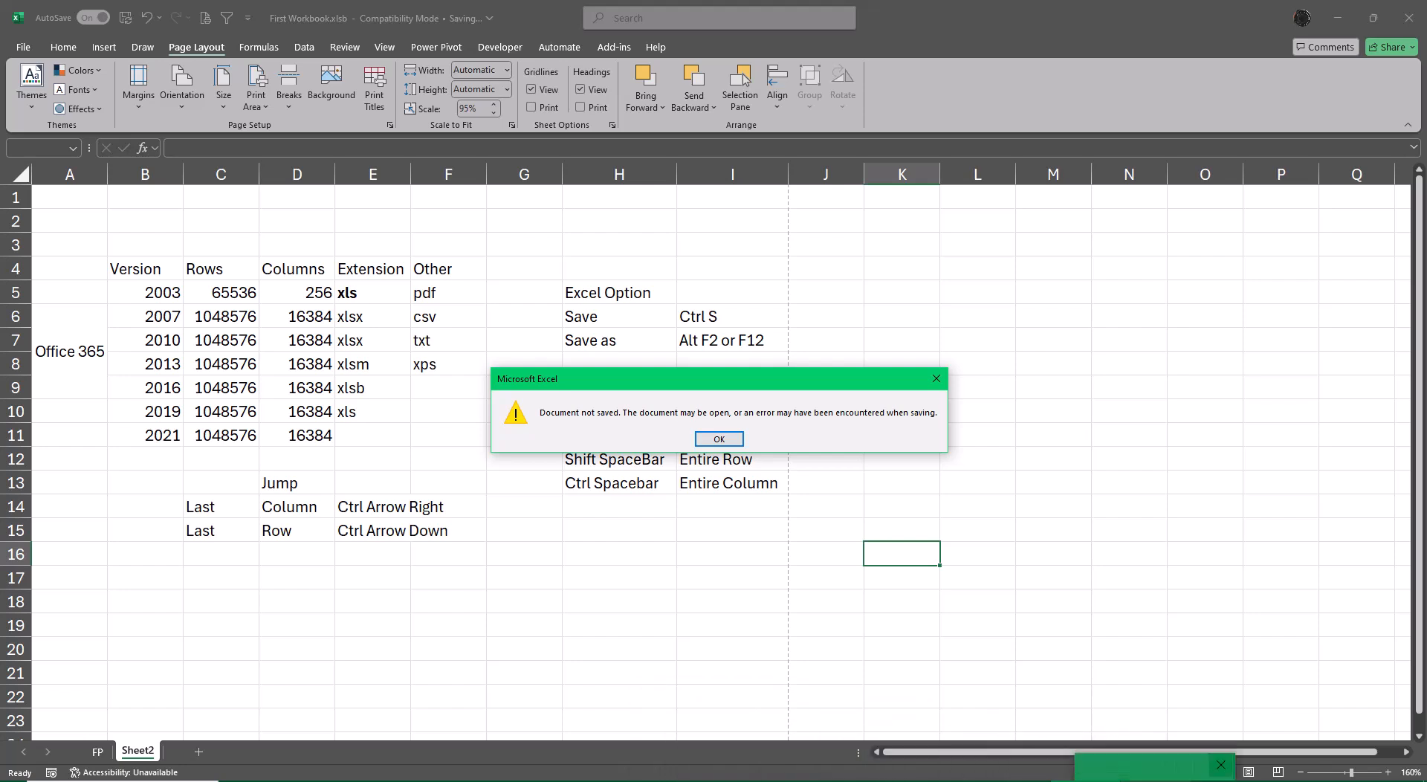
Open the existing First Workbook.pdf from the Excel User Series 6.0 folder, check both pages, and close the PDF and the folder.
click(725, 443)
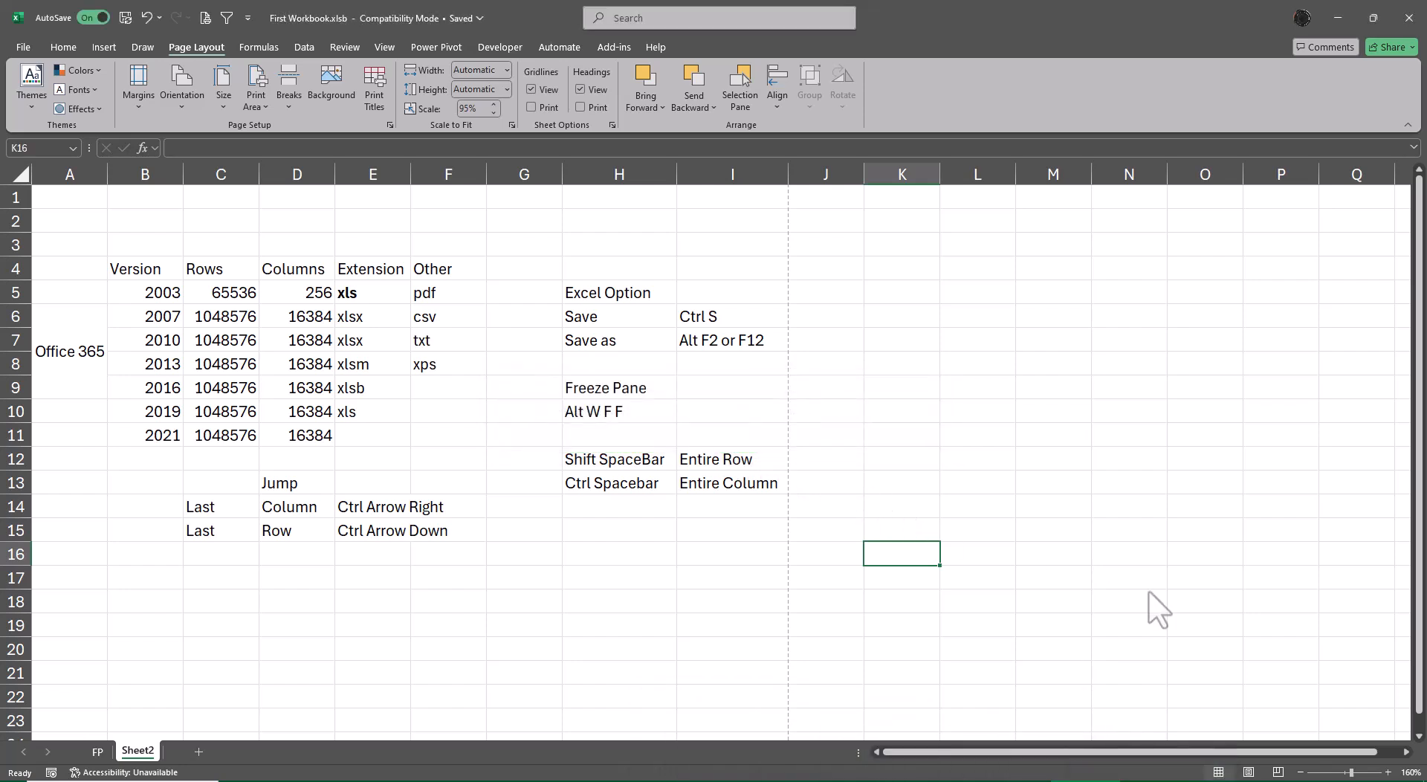
click(1338, 18)
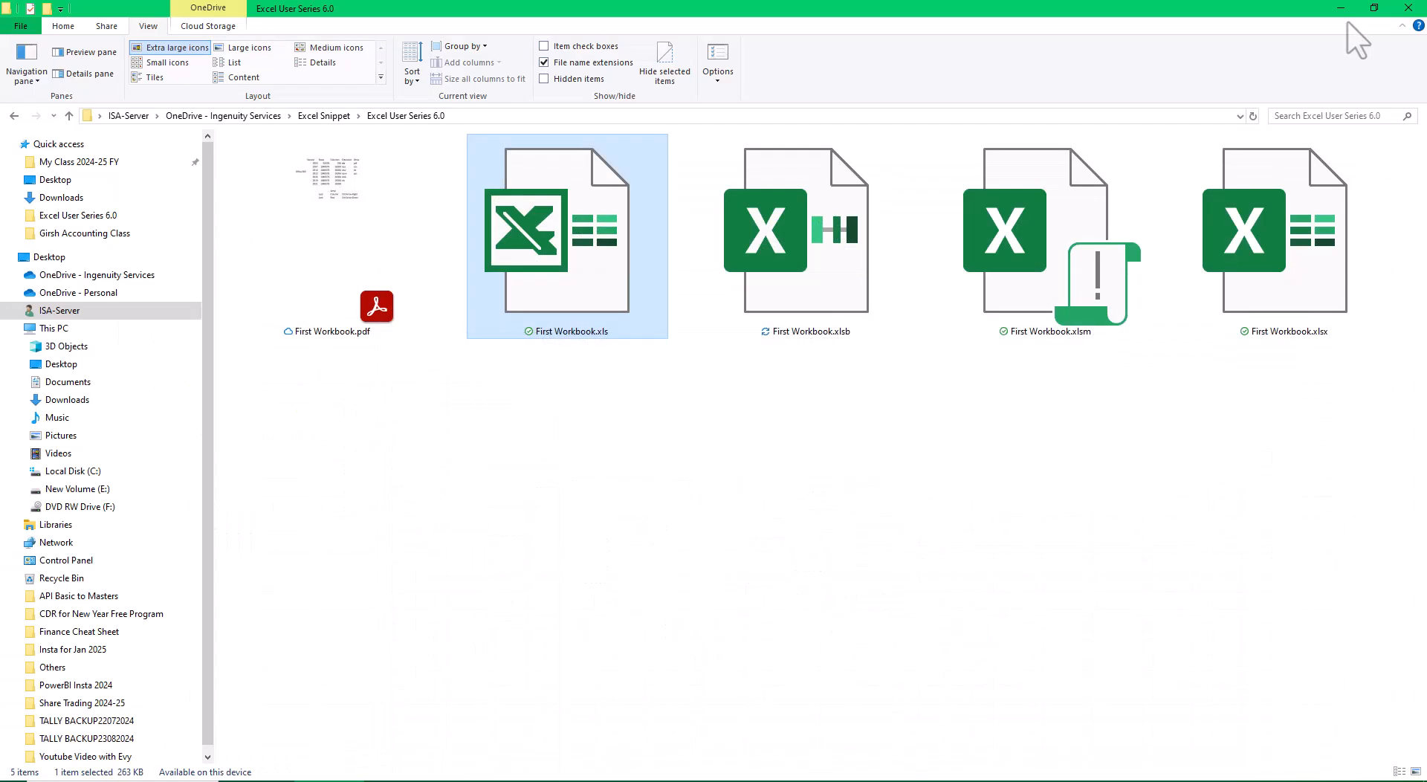
double_click(353, 278)
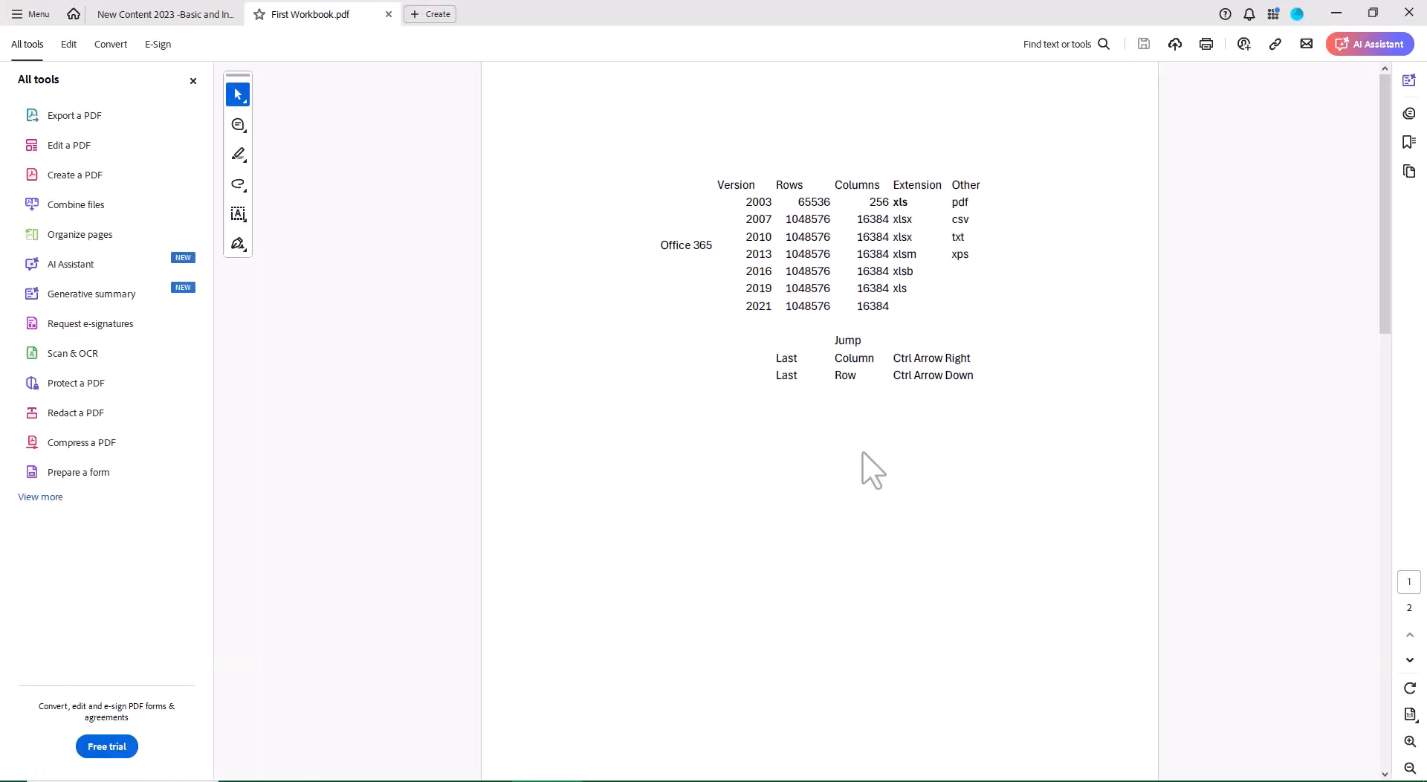
scroll(862, 451, down, 10)
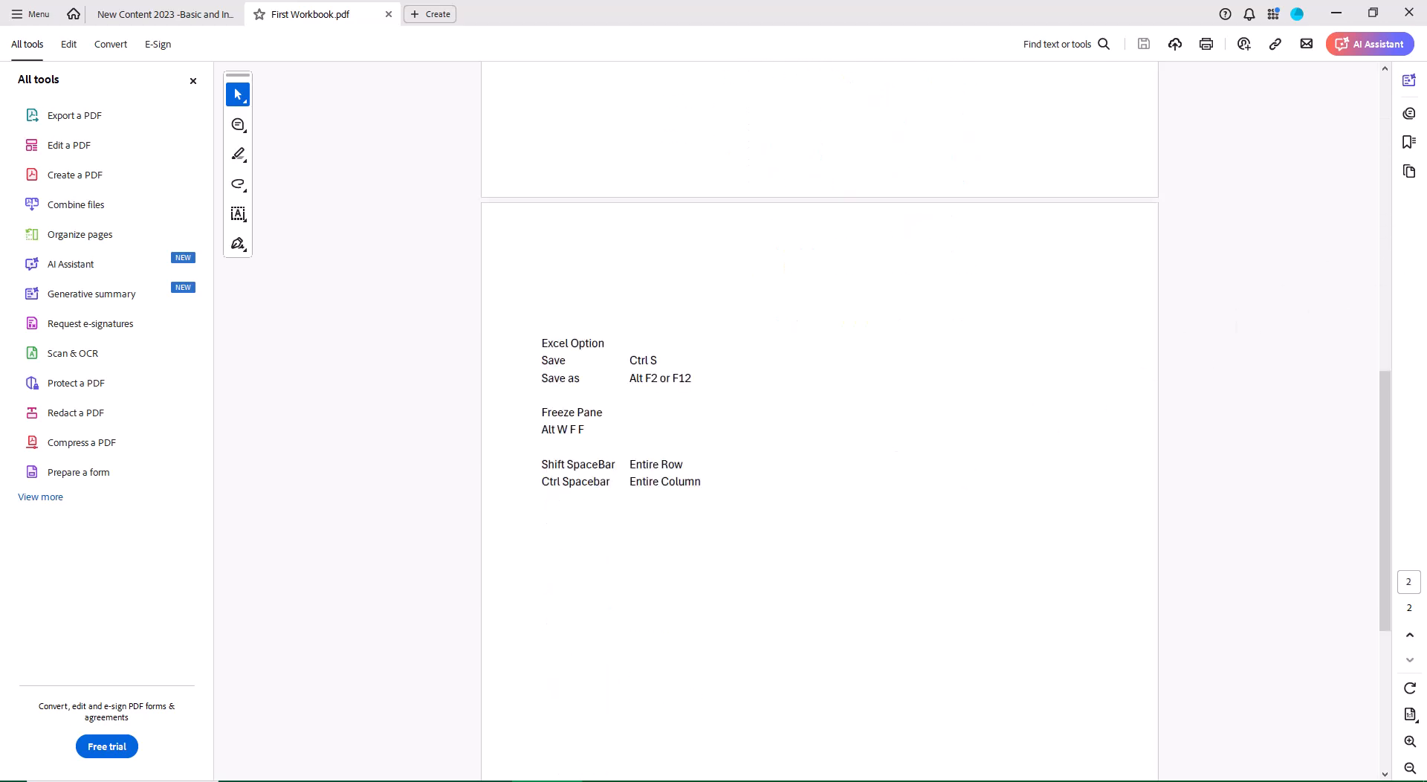
click(1408, 13)
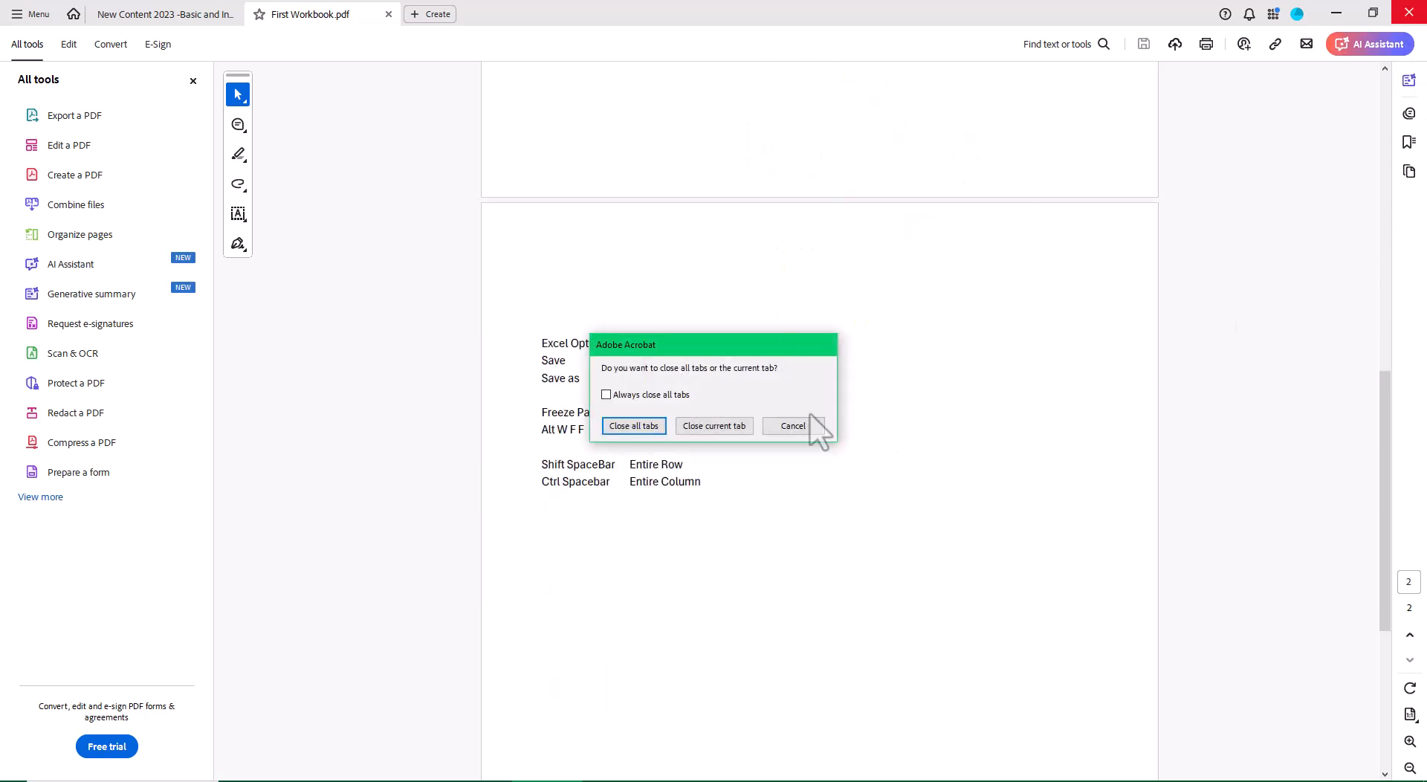
click(637, 424)
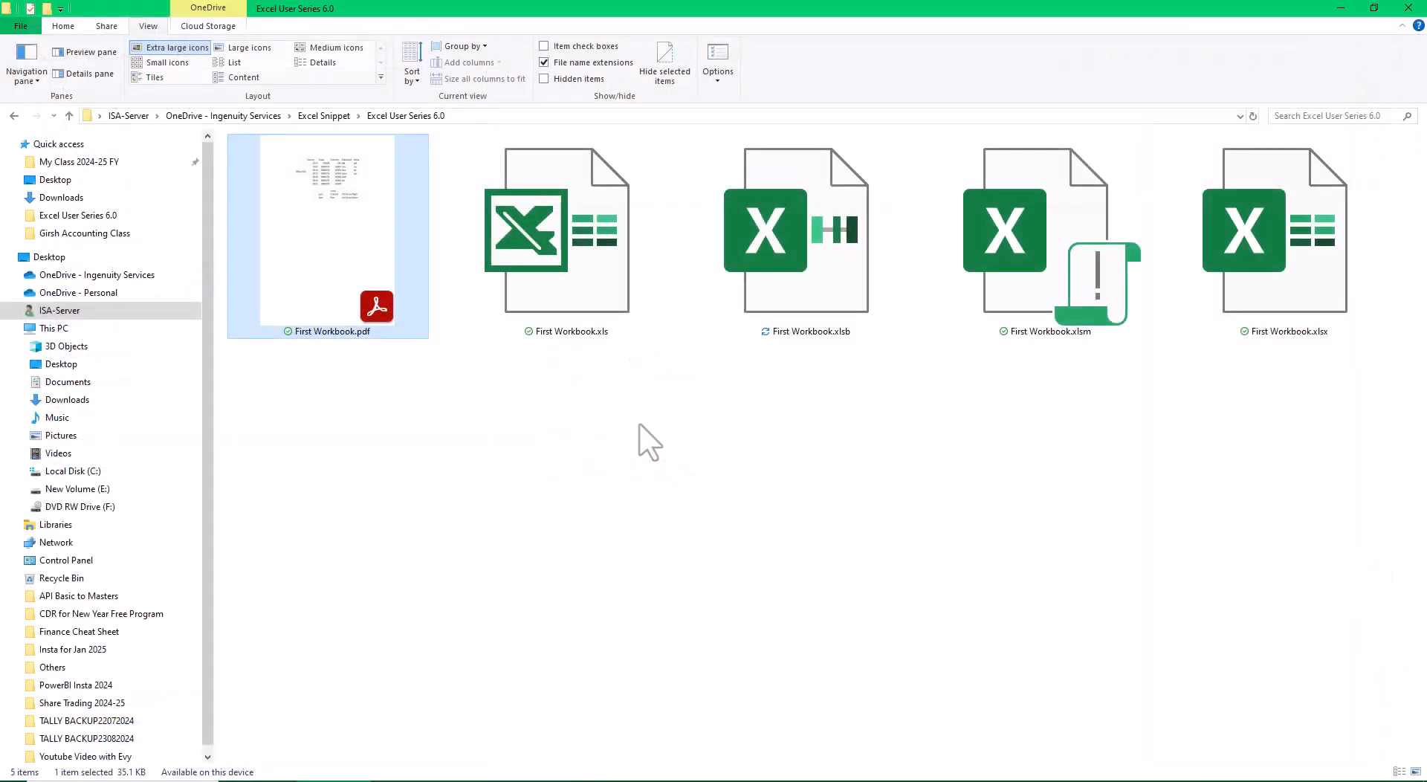
click(1409, 10)
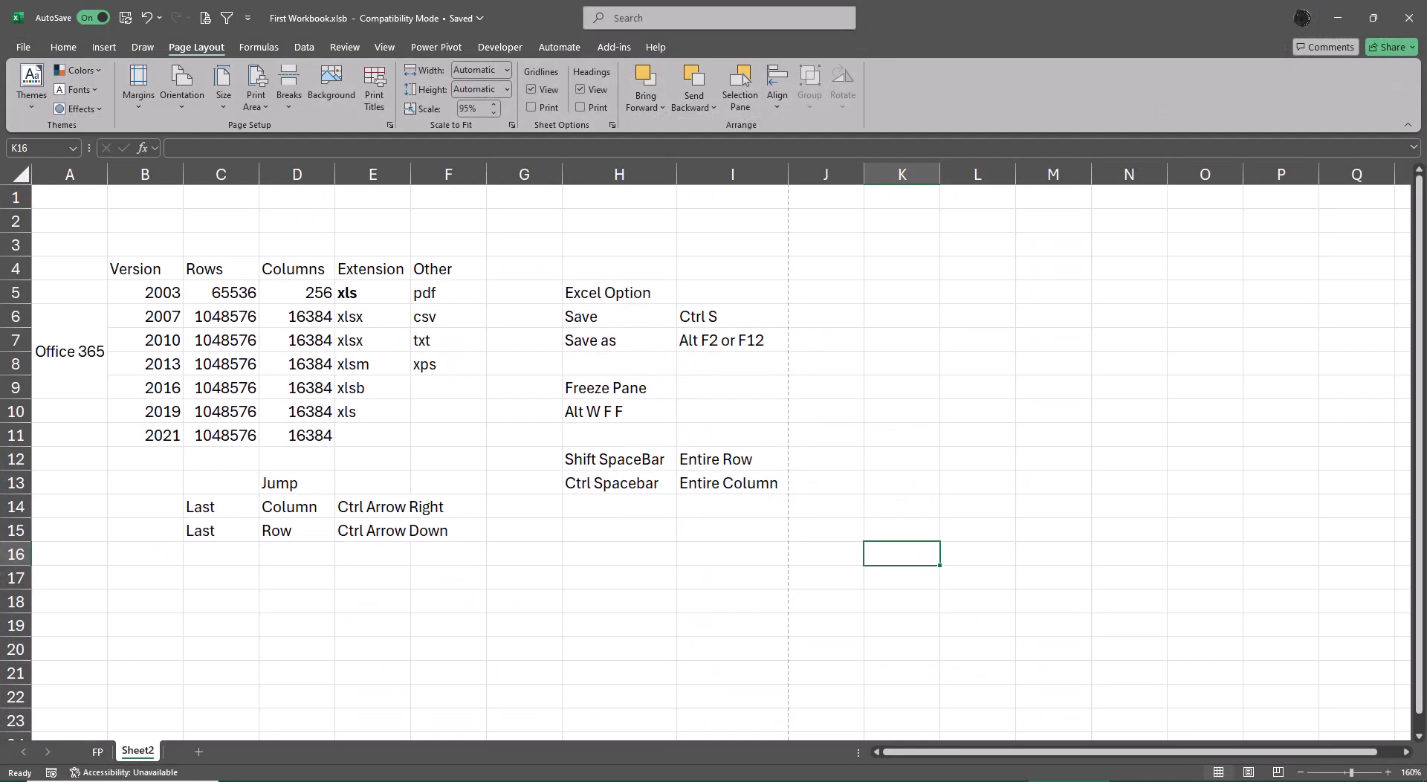
Try again to save Sheet2 in PDF format as First Workbook.pdf, replacing the existing file.
key(F12)
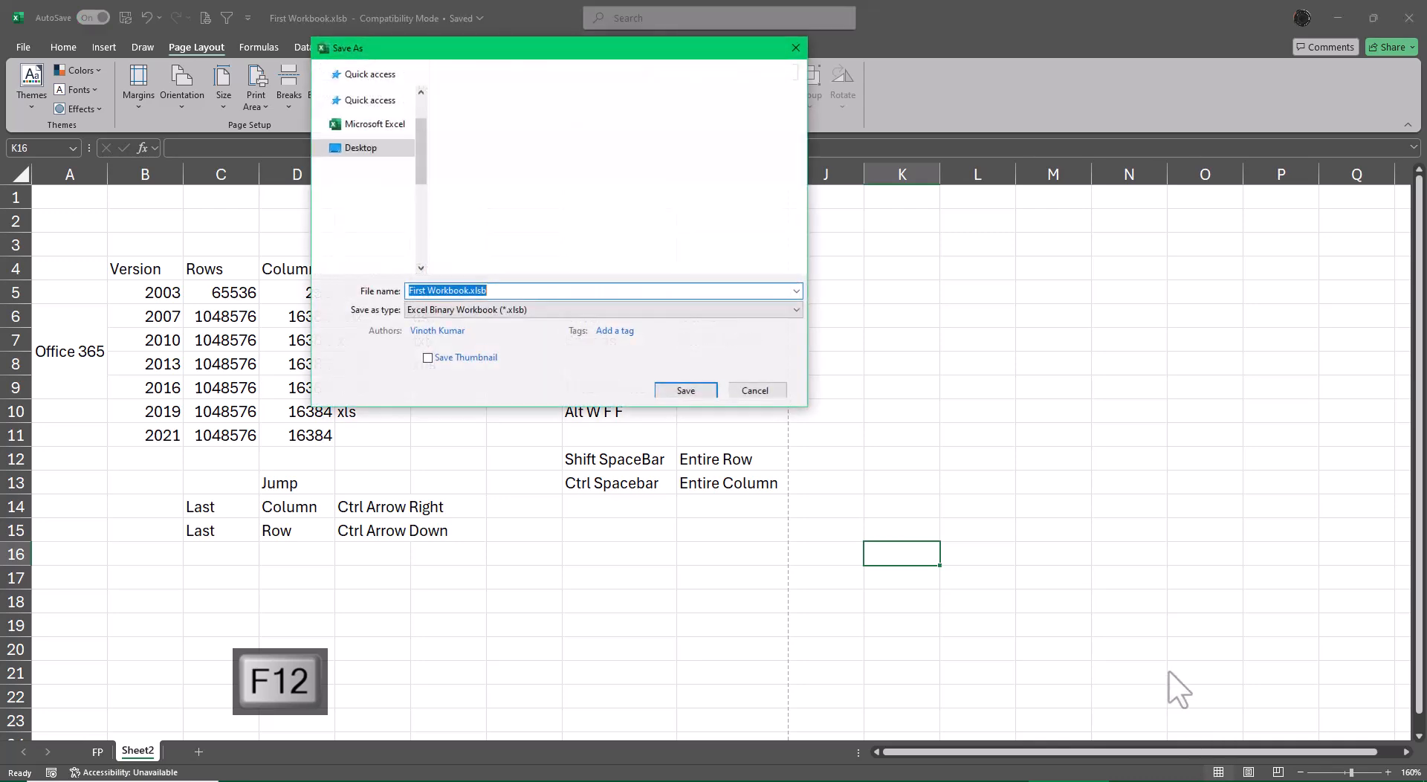
click(473, 311)
key(p)
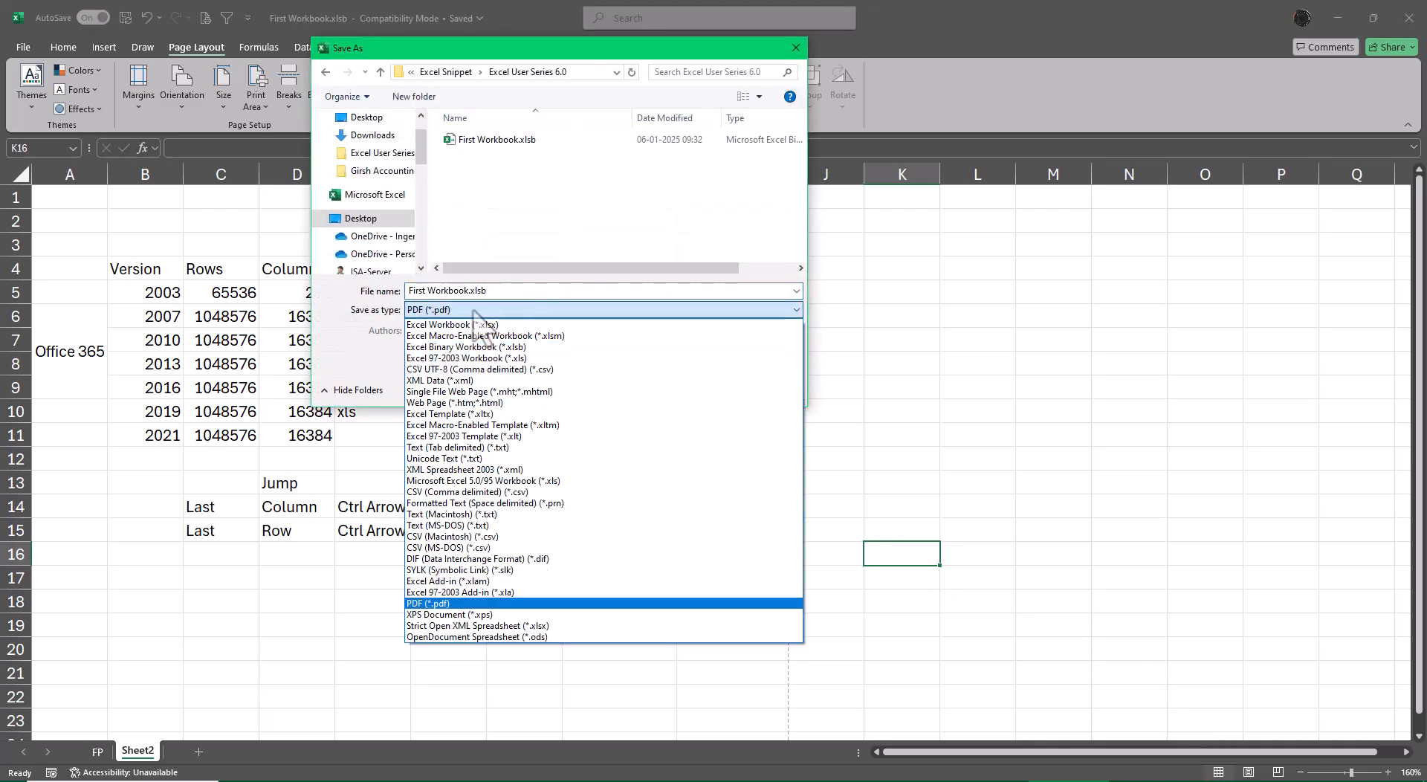
key(Return)
click(684, 449)
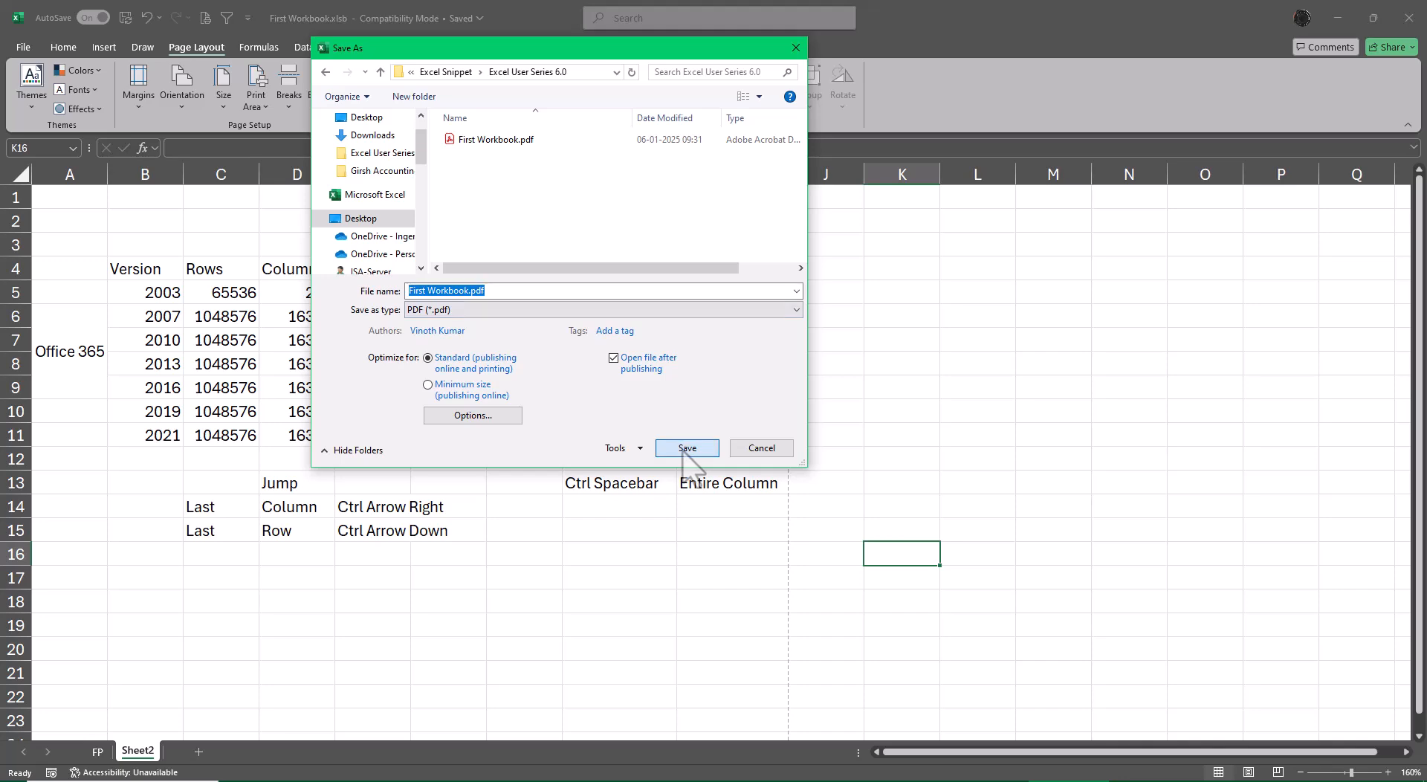
click(754, 399)
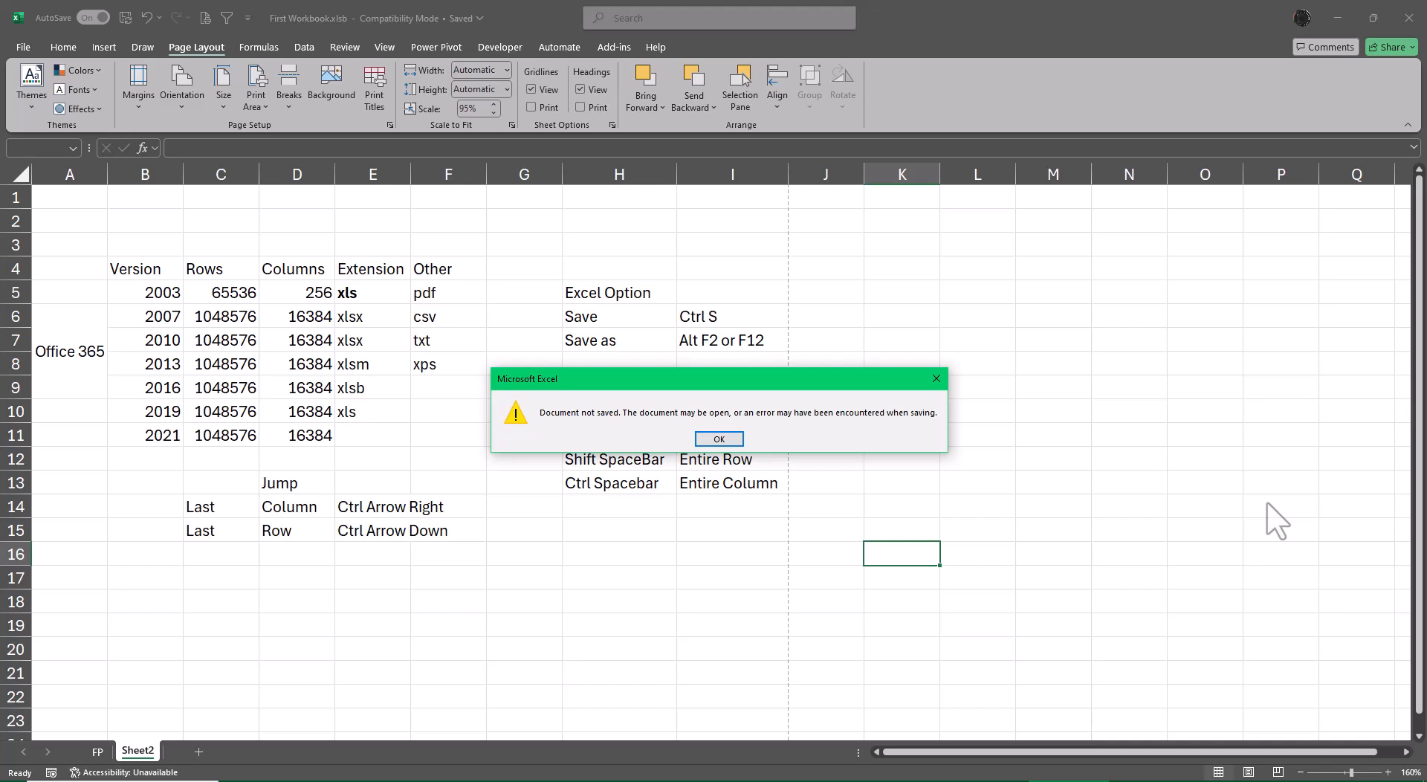
click(719, 439)
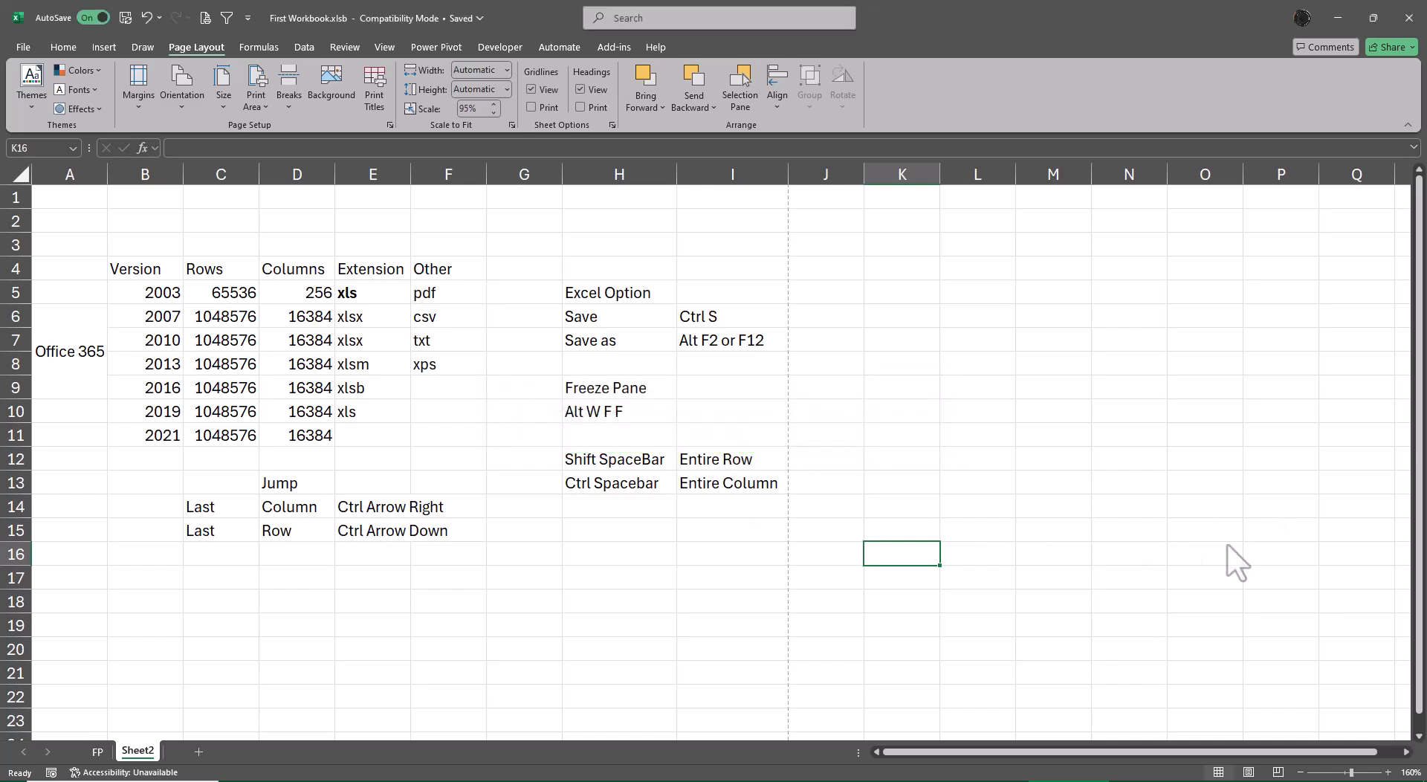
Save Sheet2 as First Workbook.xps in XPS Document format with standard optimization, opening the file after publishing.
click(1237, 532)
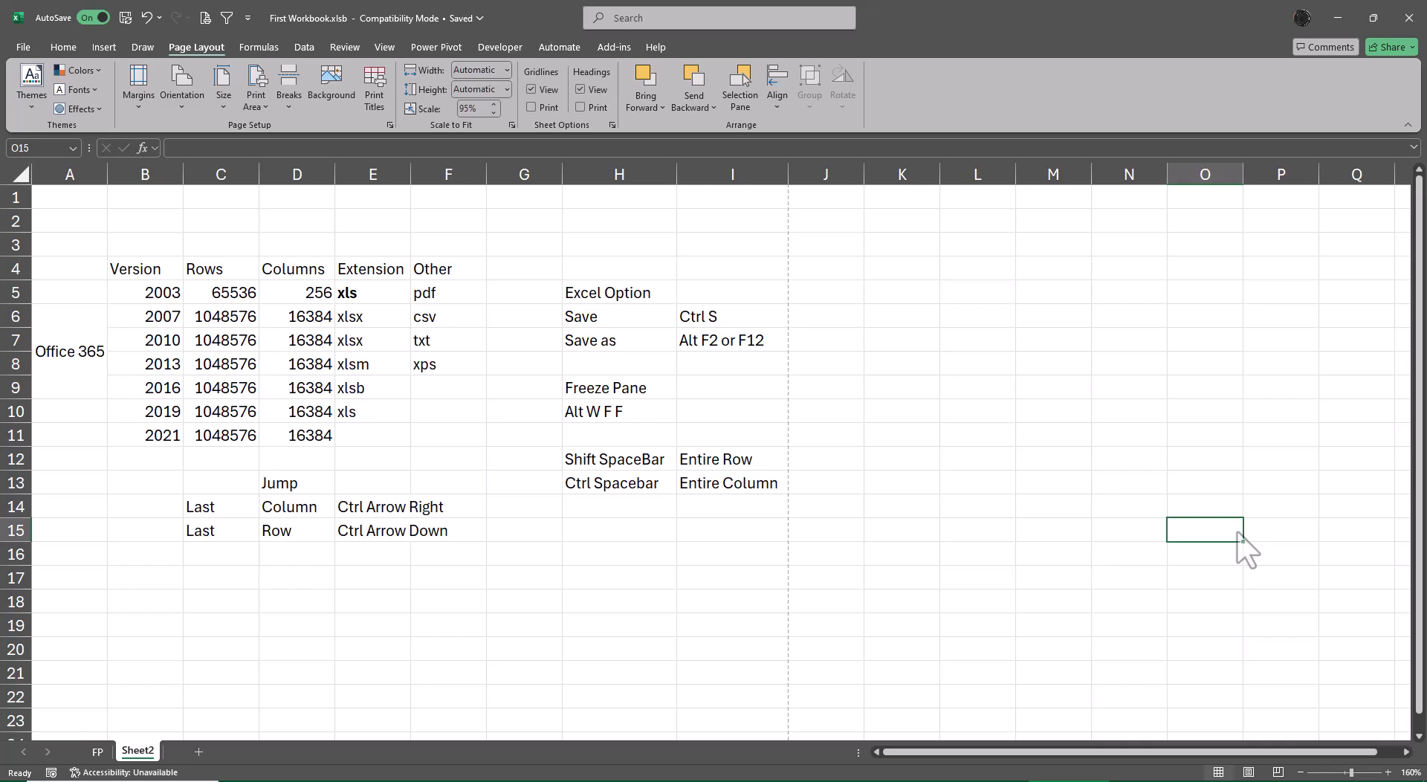
key(F12)
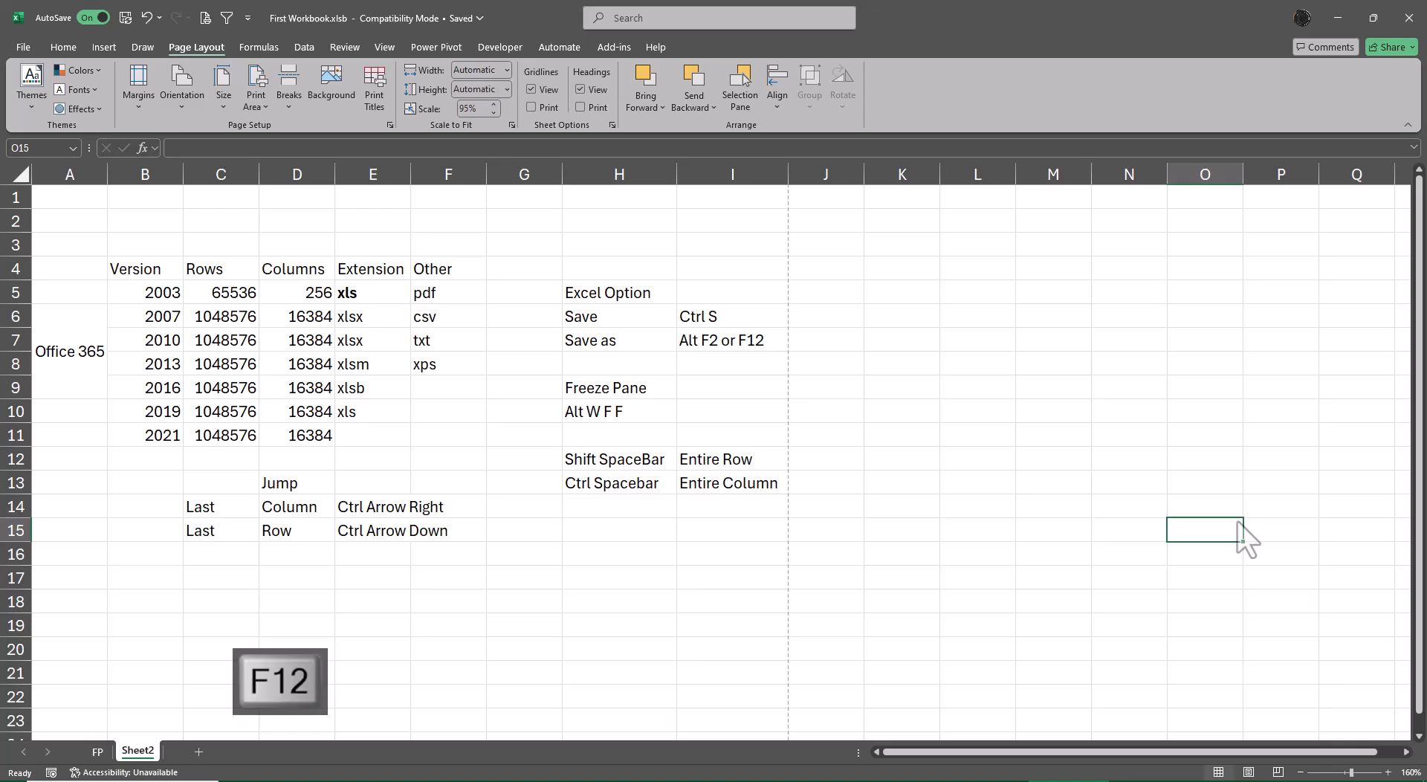
click(509, 310)
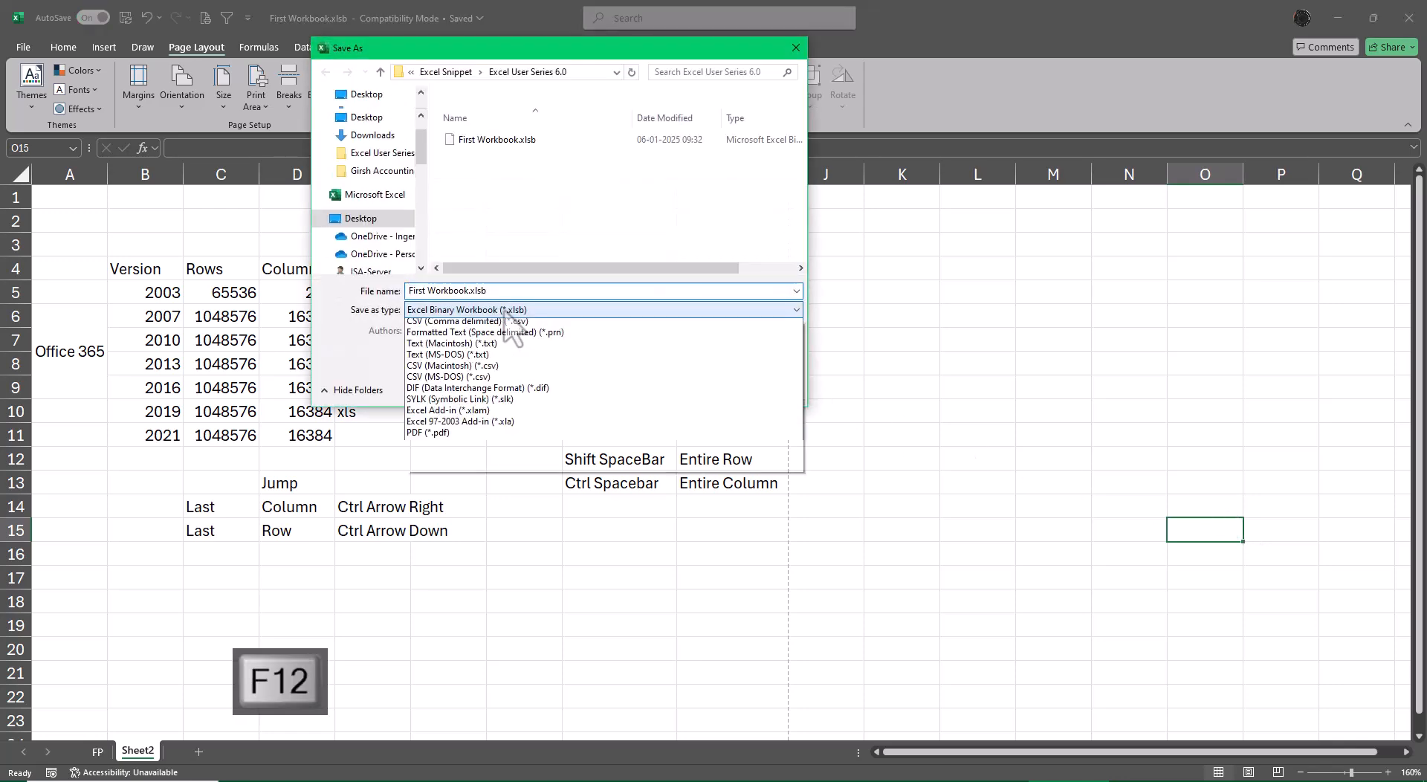
scroll(505, 310, down, 1)
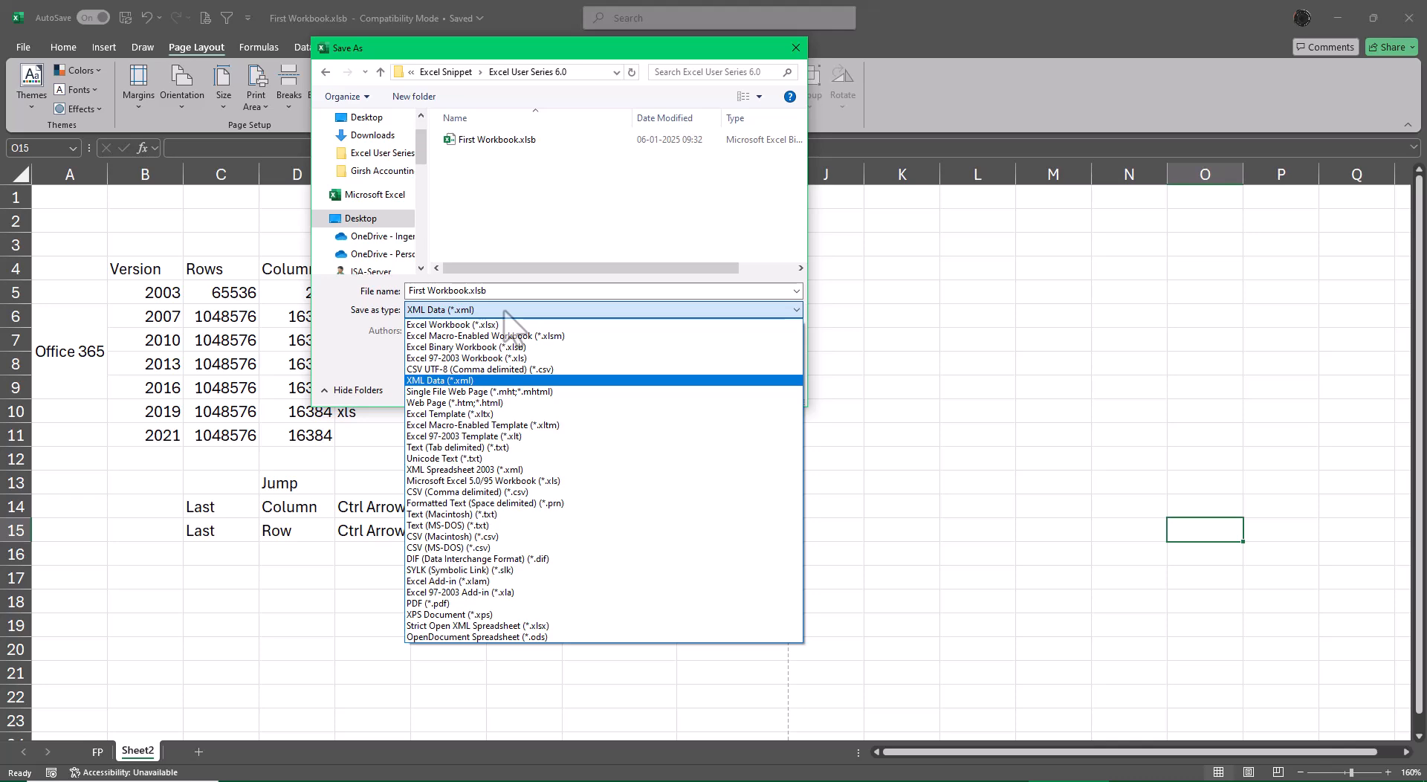
key(x)
key(x)
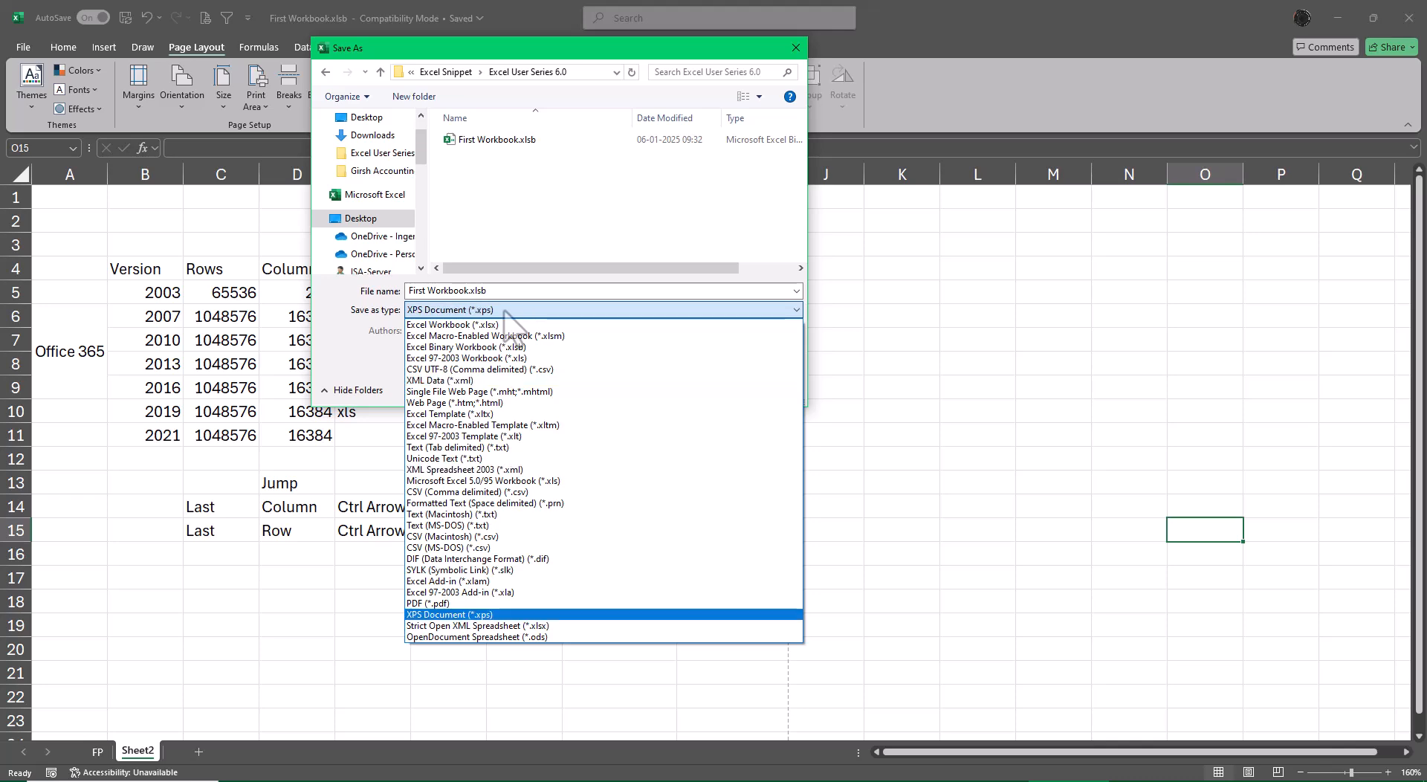
key(Return)
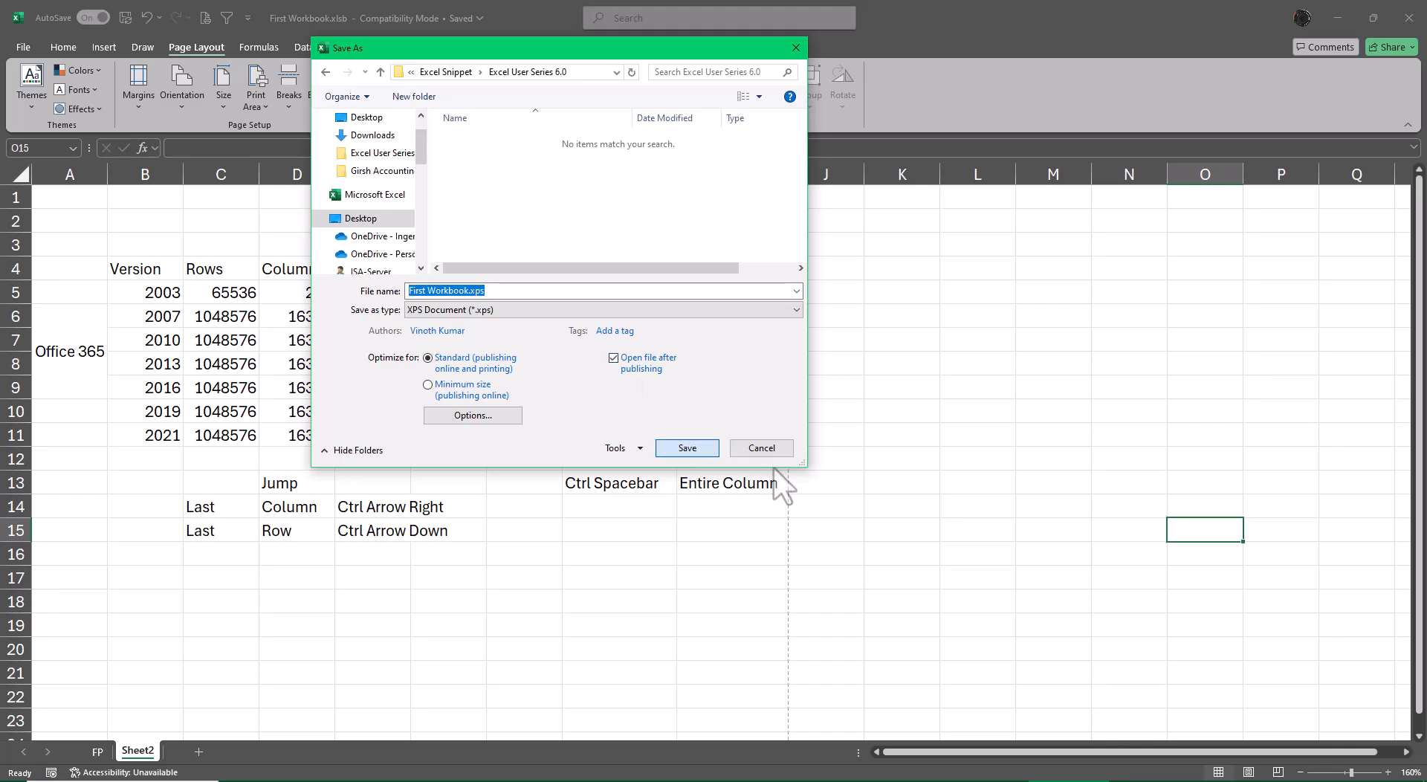
key(Escape)
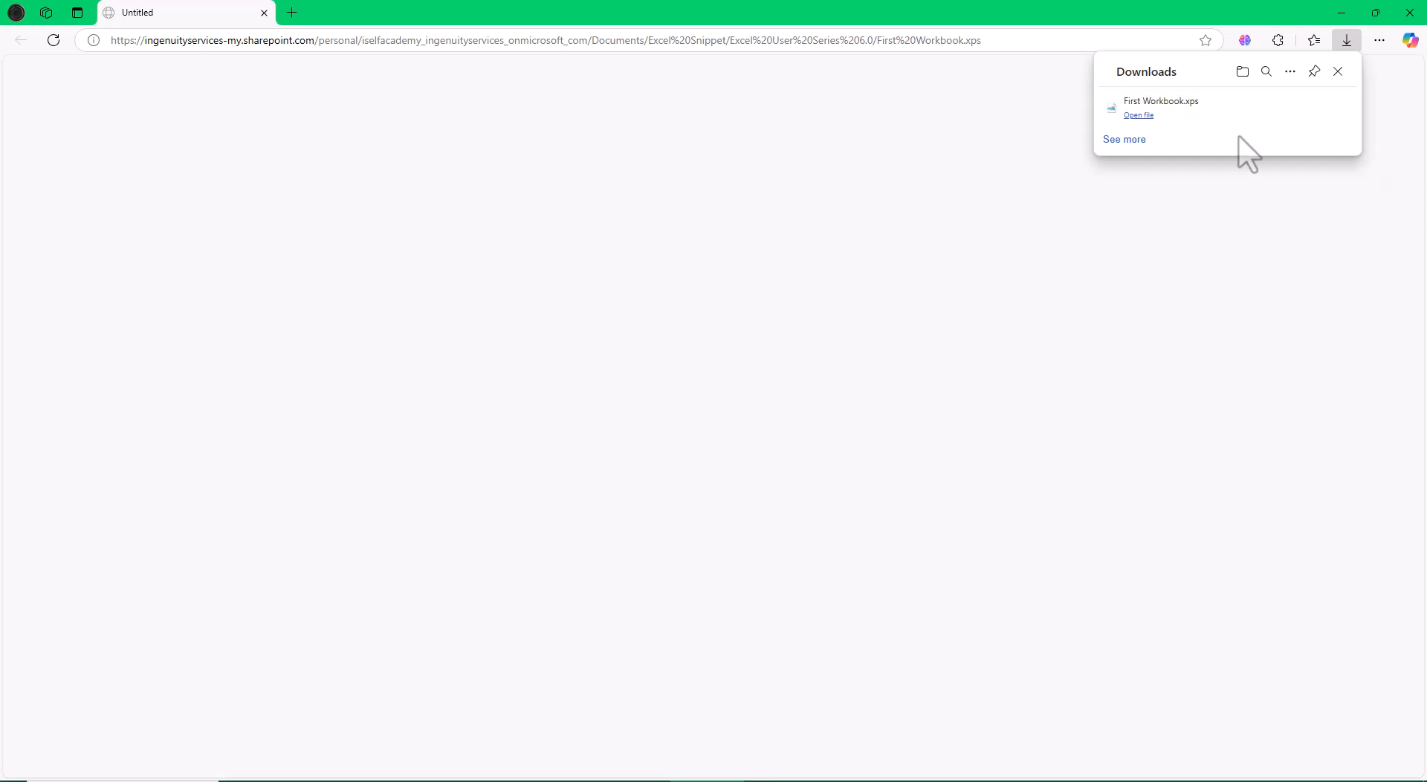
Open the downloaded First Workbook.xps to check its page layout, and close the viewer and the browser.
click(1138, 117)
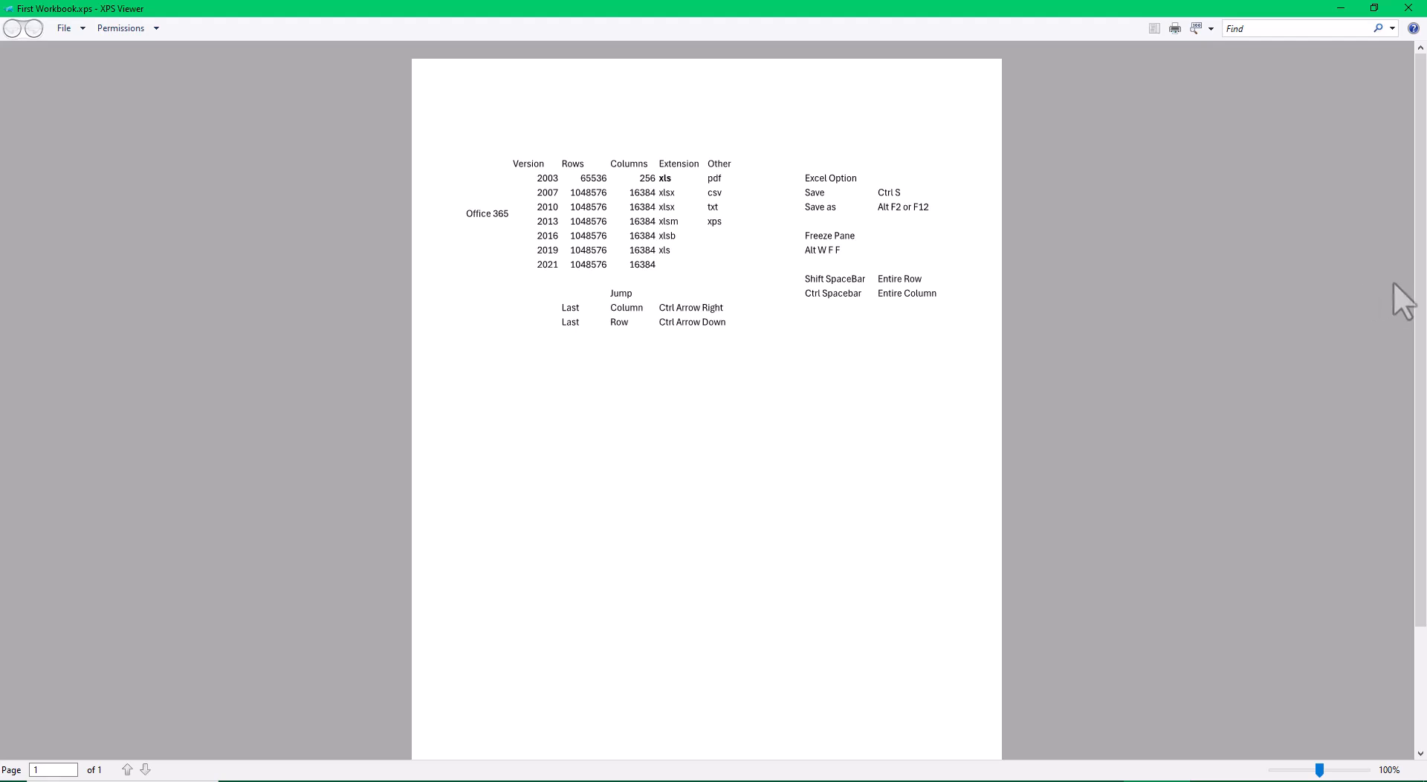
click(1408, 9)
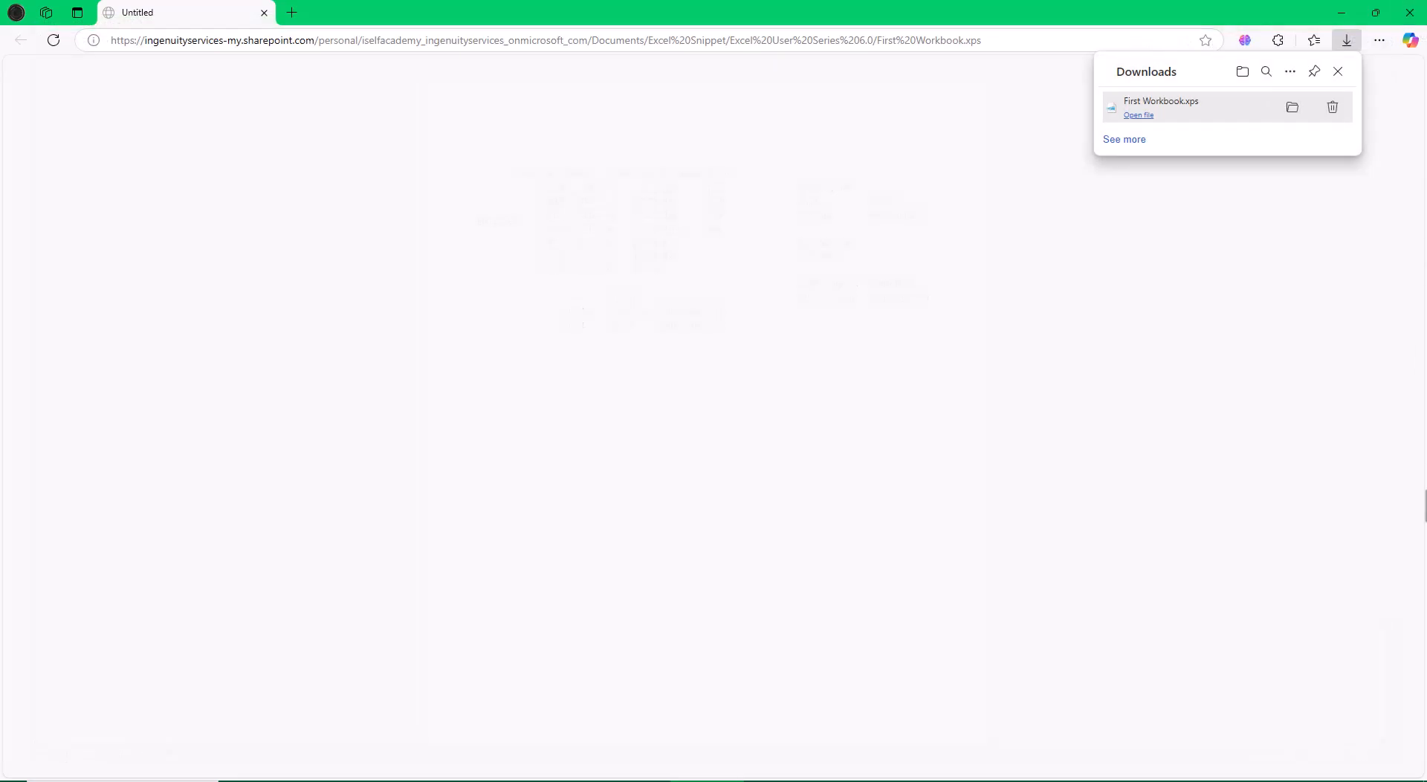
click(1410, 12)
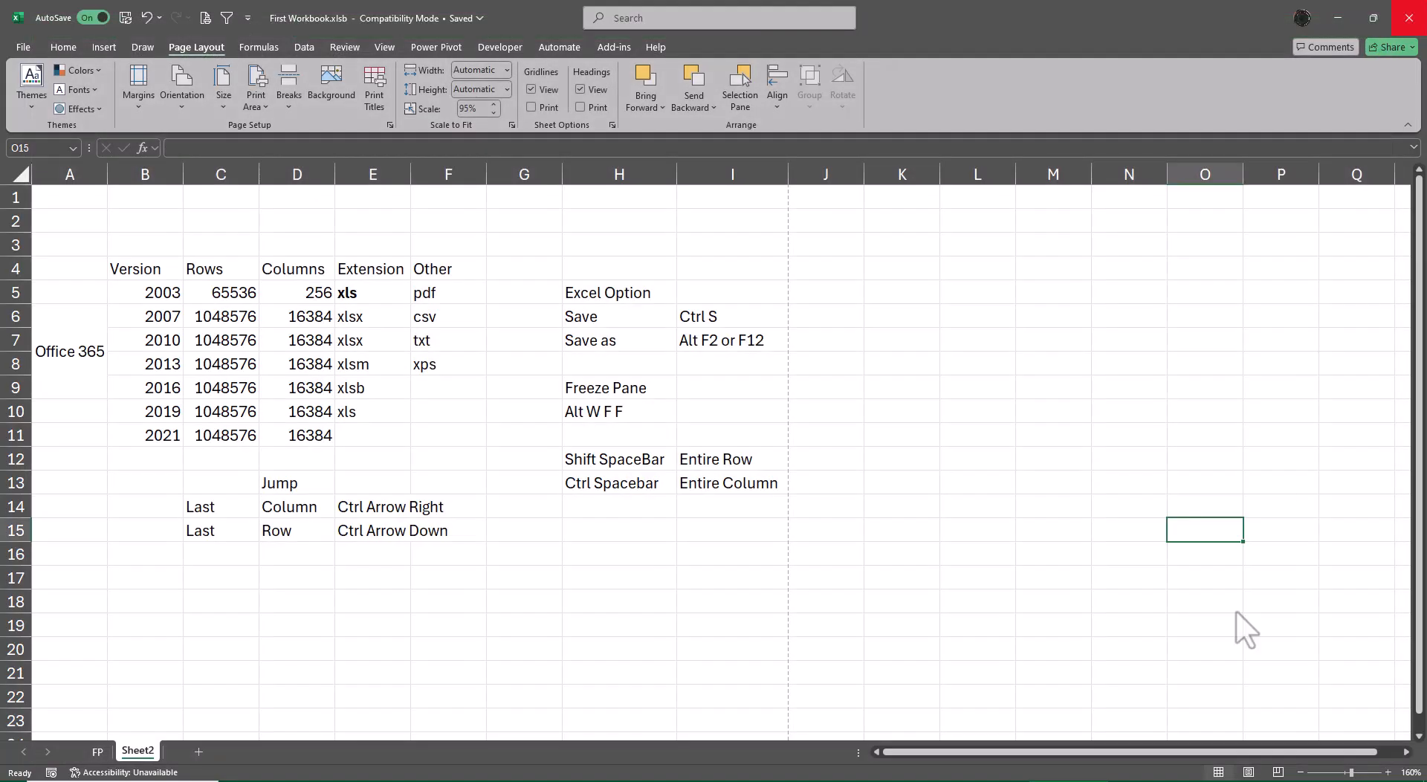
View the contents of the FP sheet and return to Sheet2.
click(986, 582)
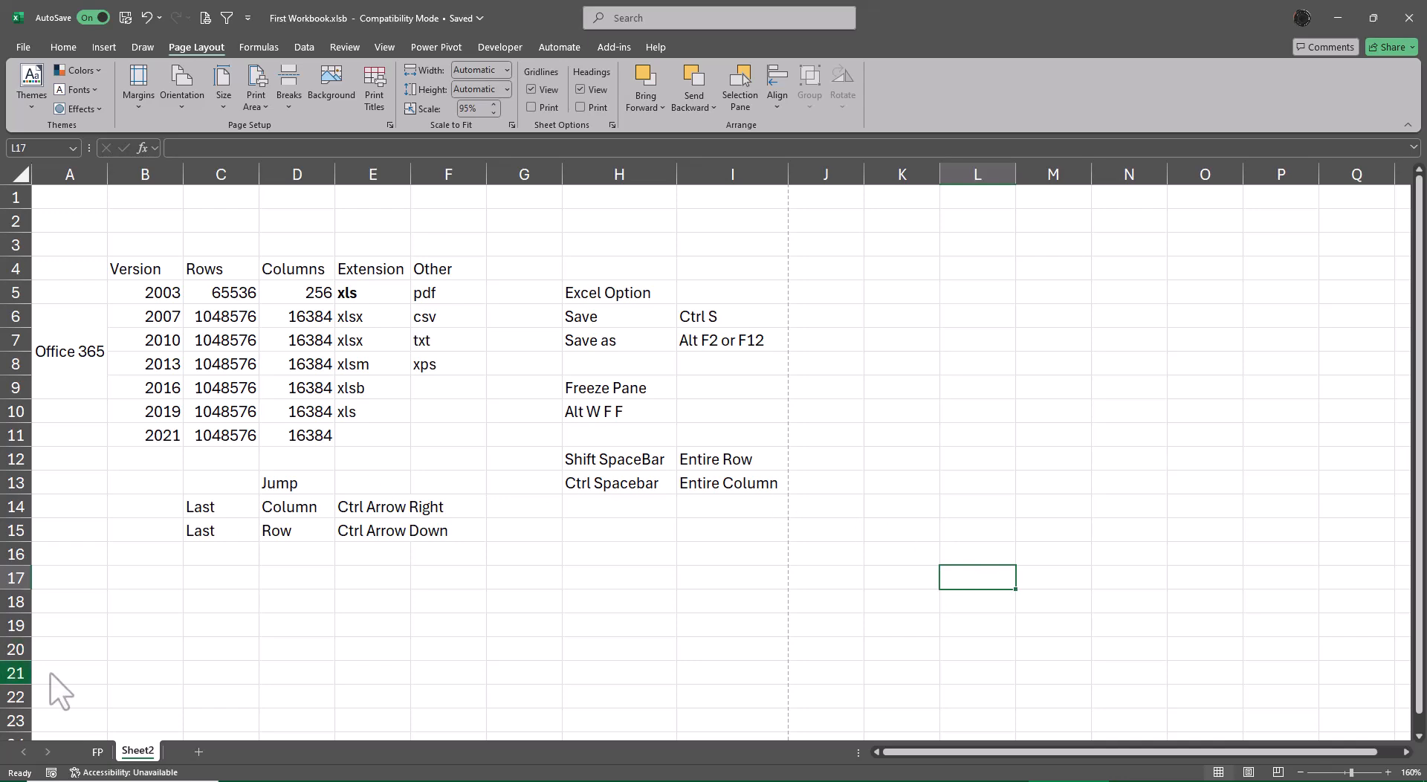
click(101, 753)
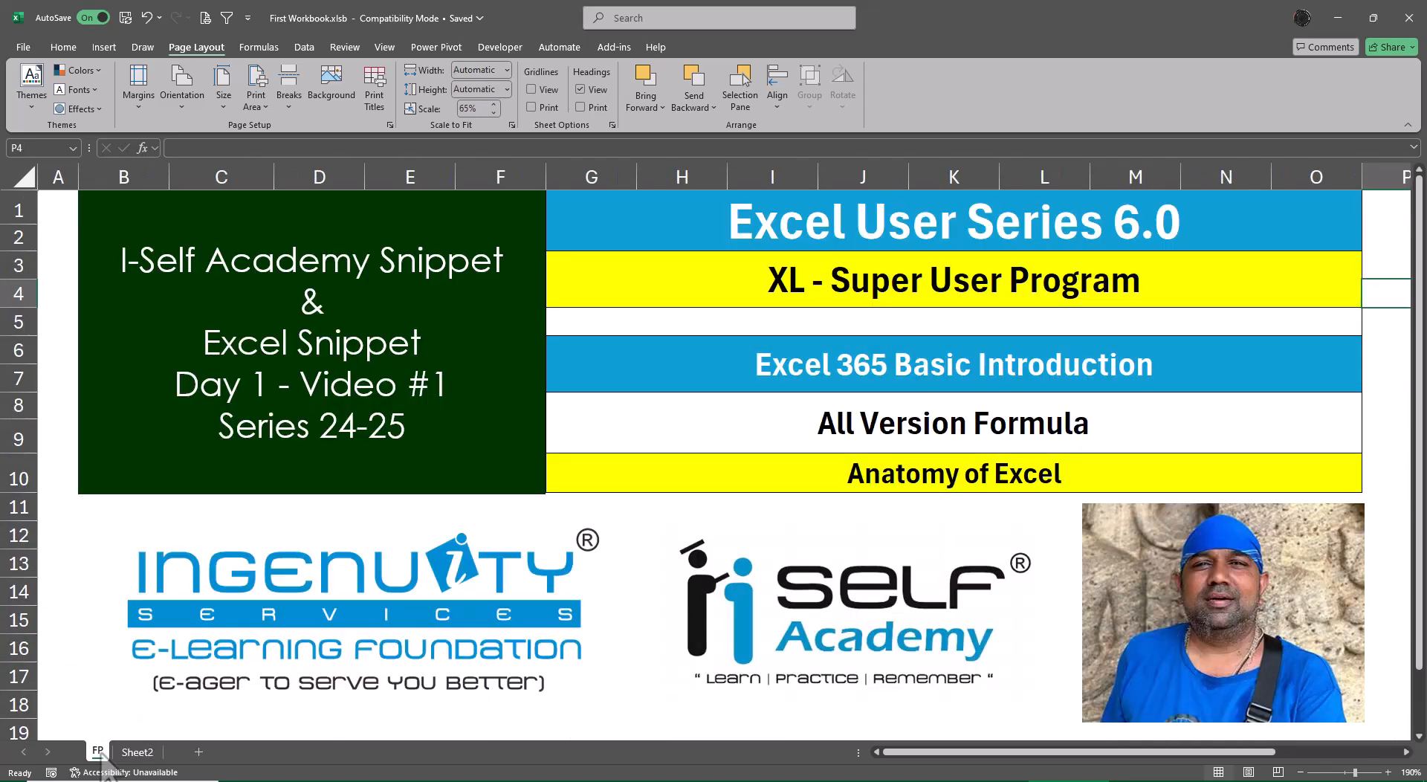
click(138, 752)
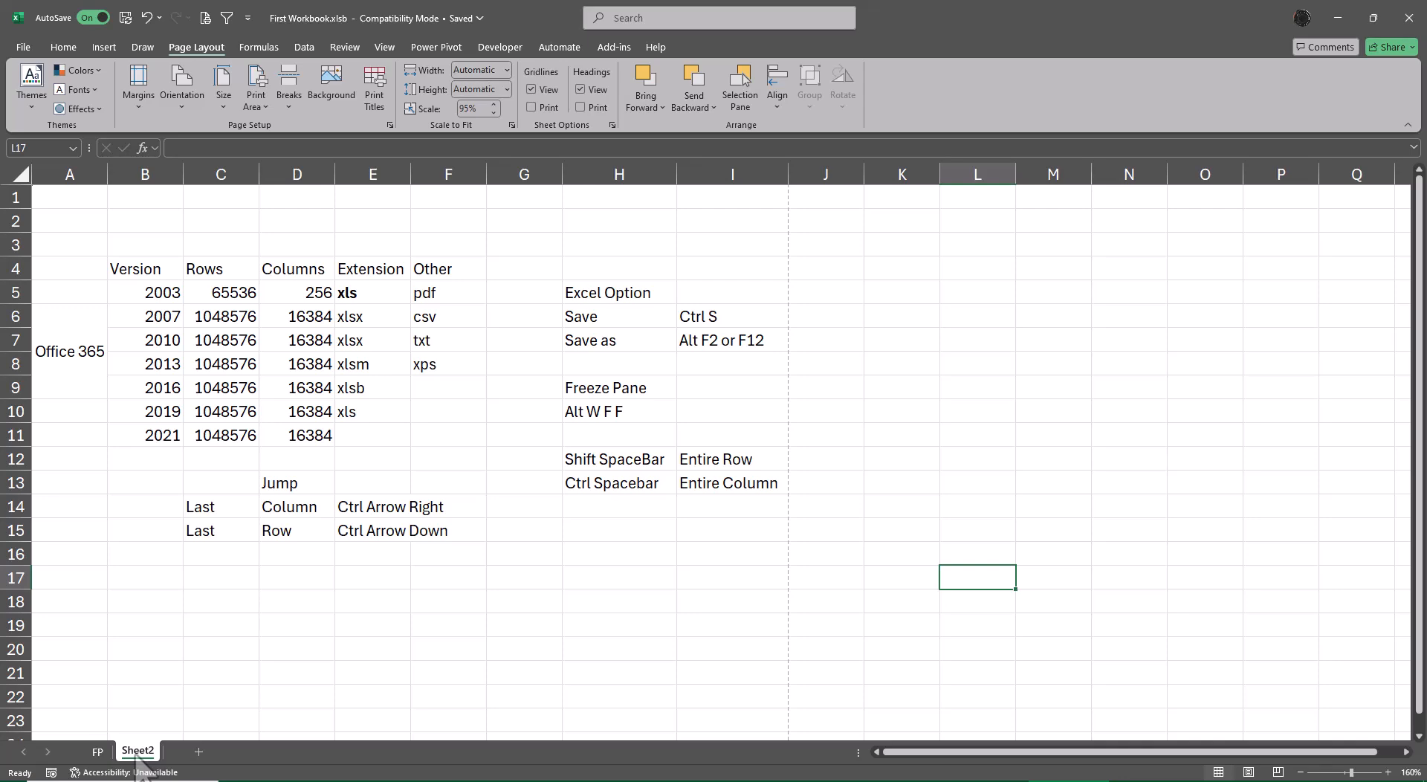
Start saving Sheet2 under a new format and choose CSV (MS-DOS) as the file type.
key(F12)
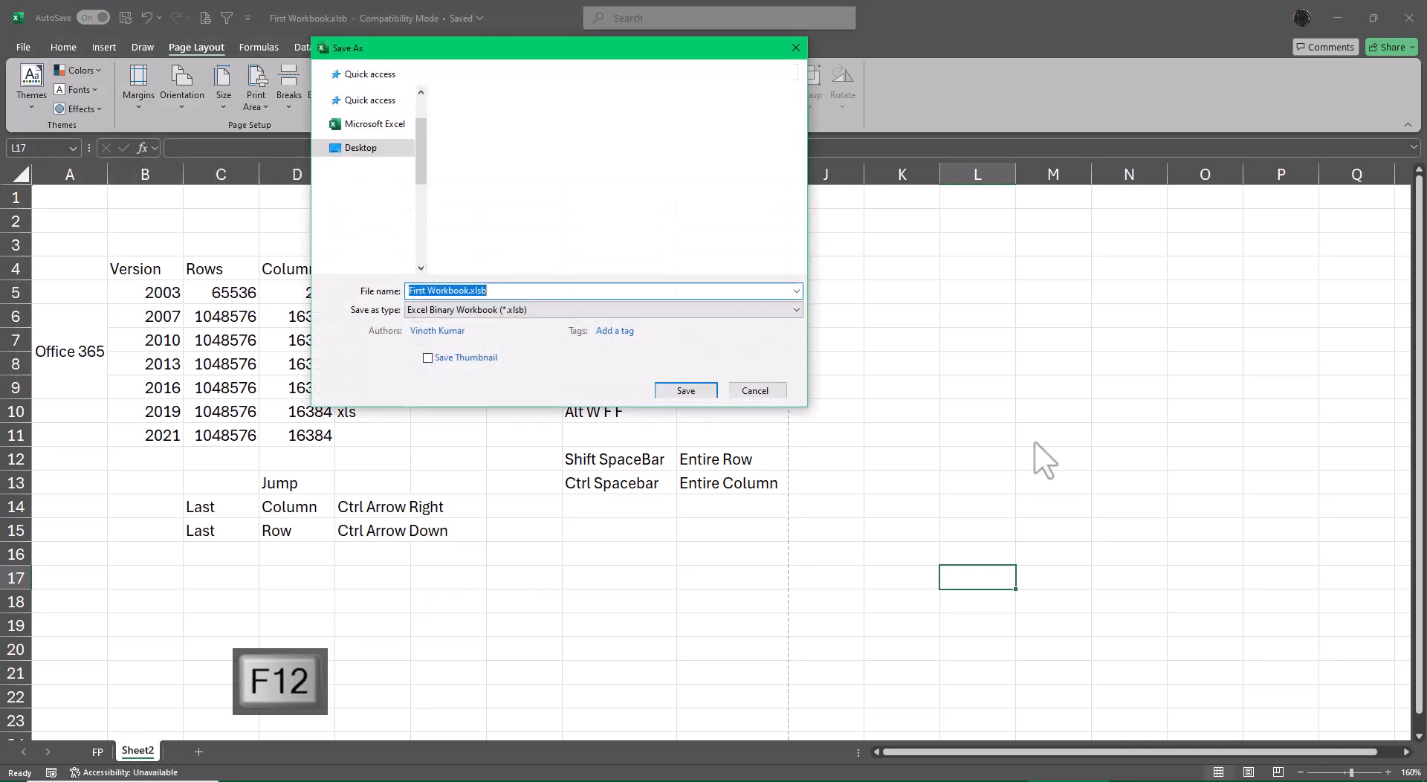
click(505, 309)
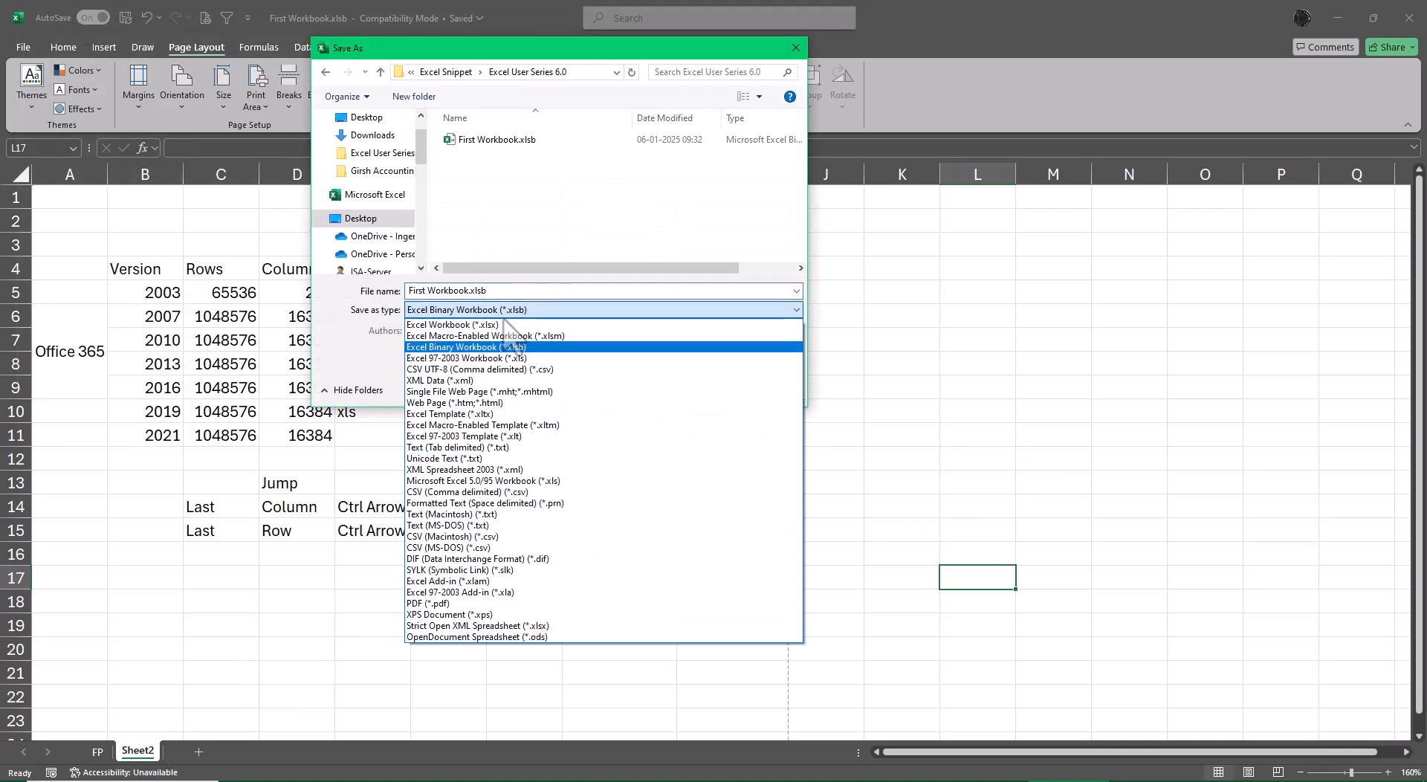
key(Down)
key(Down)
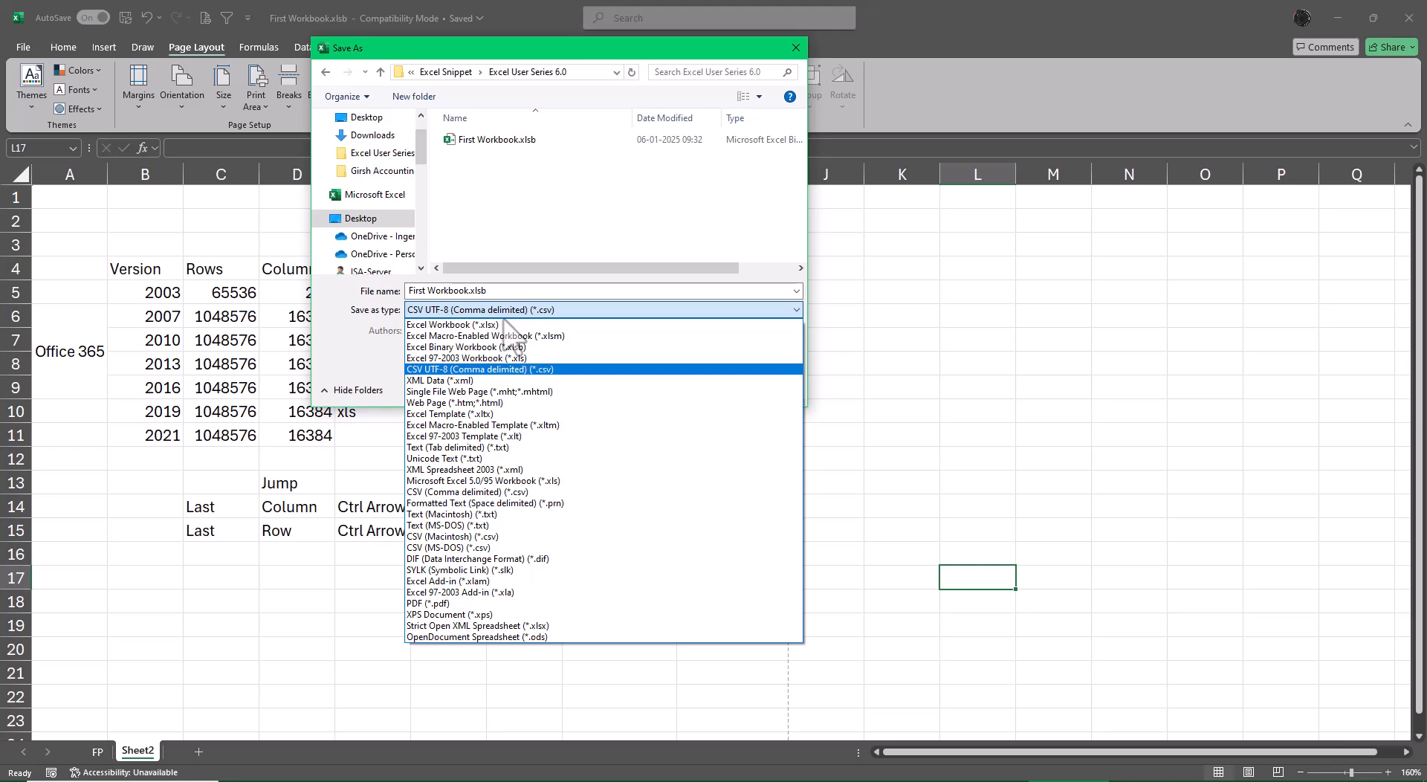
click(539, 548)
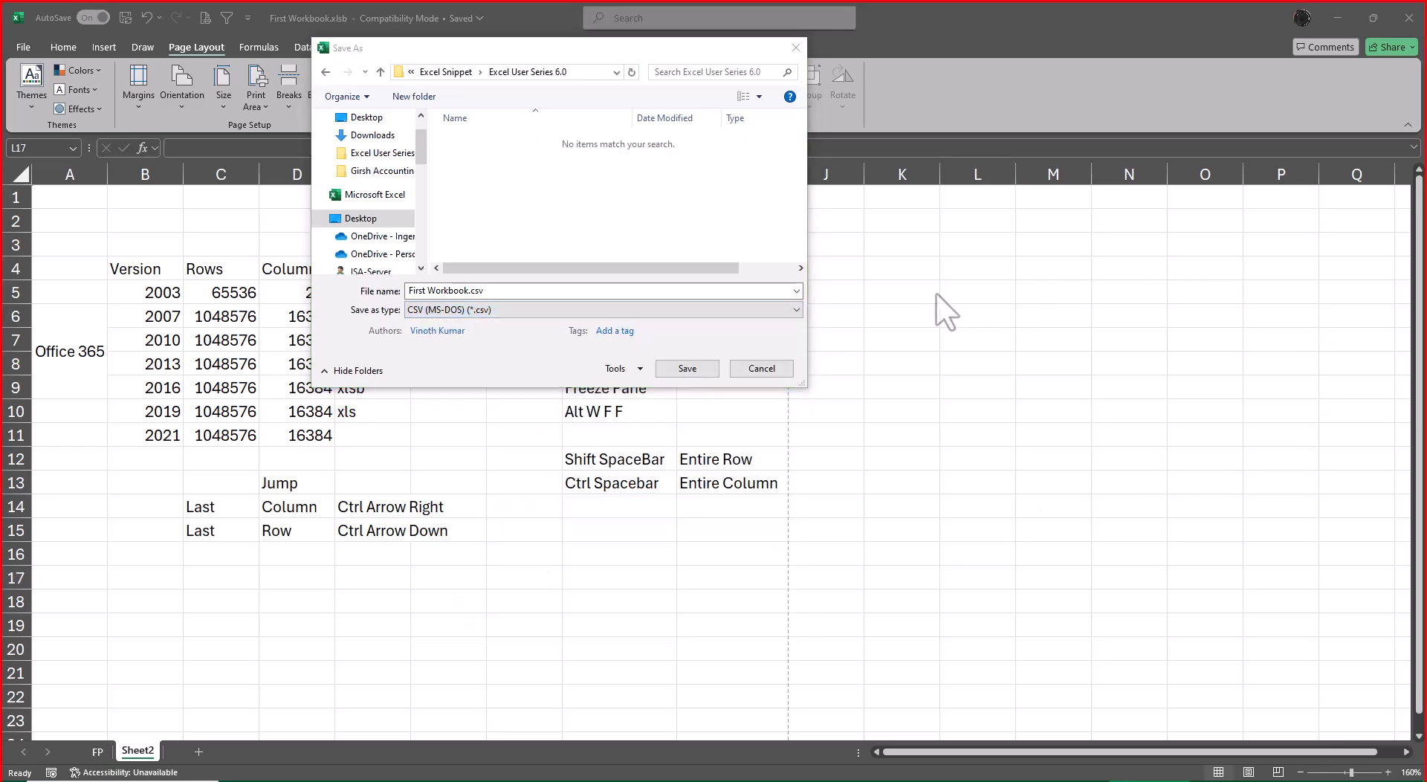
Change the file type to CSV (Comma delimited) and save only the active sheet as First Workbook.csv.
click(740, 313)
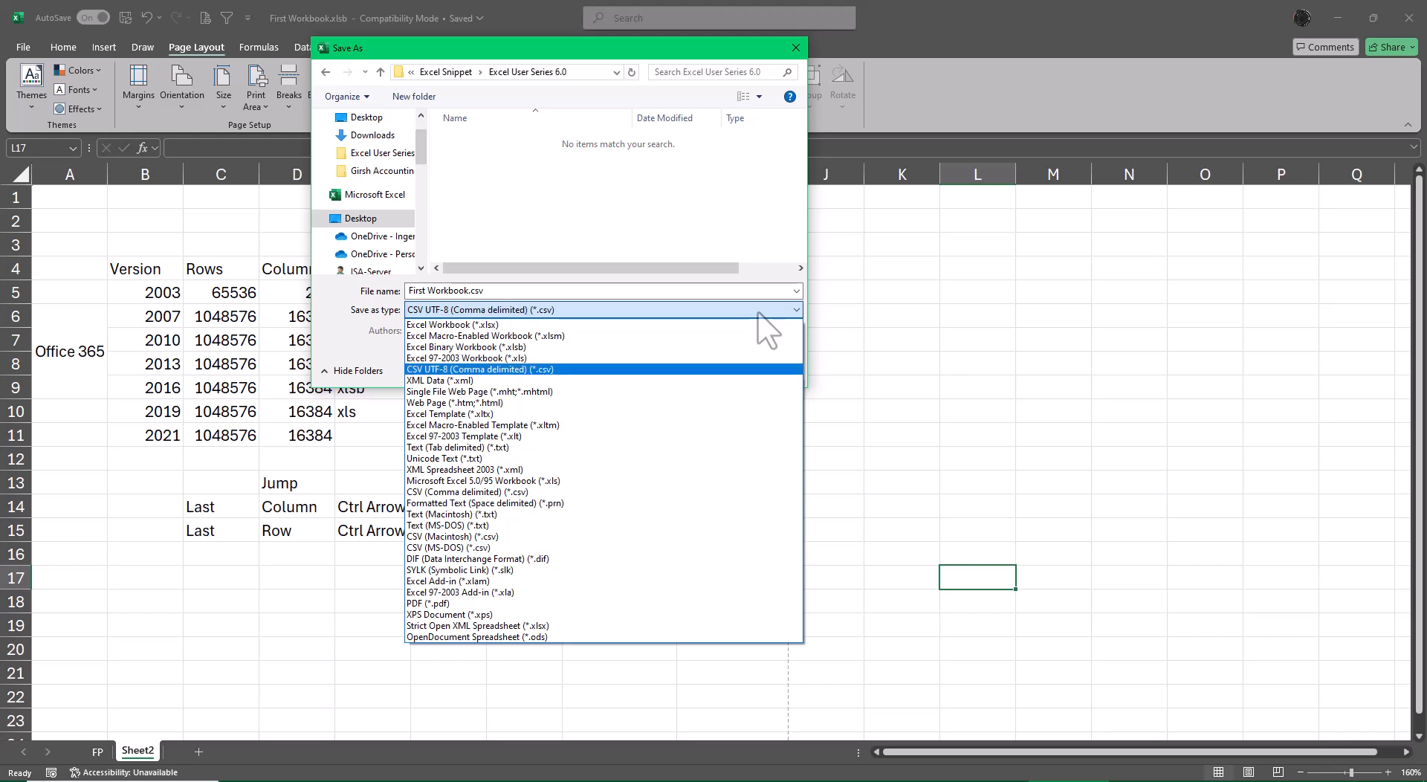
key(c)
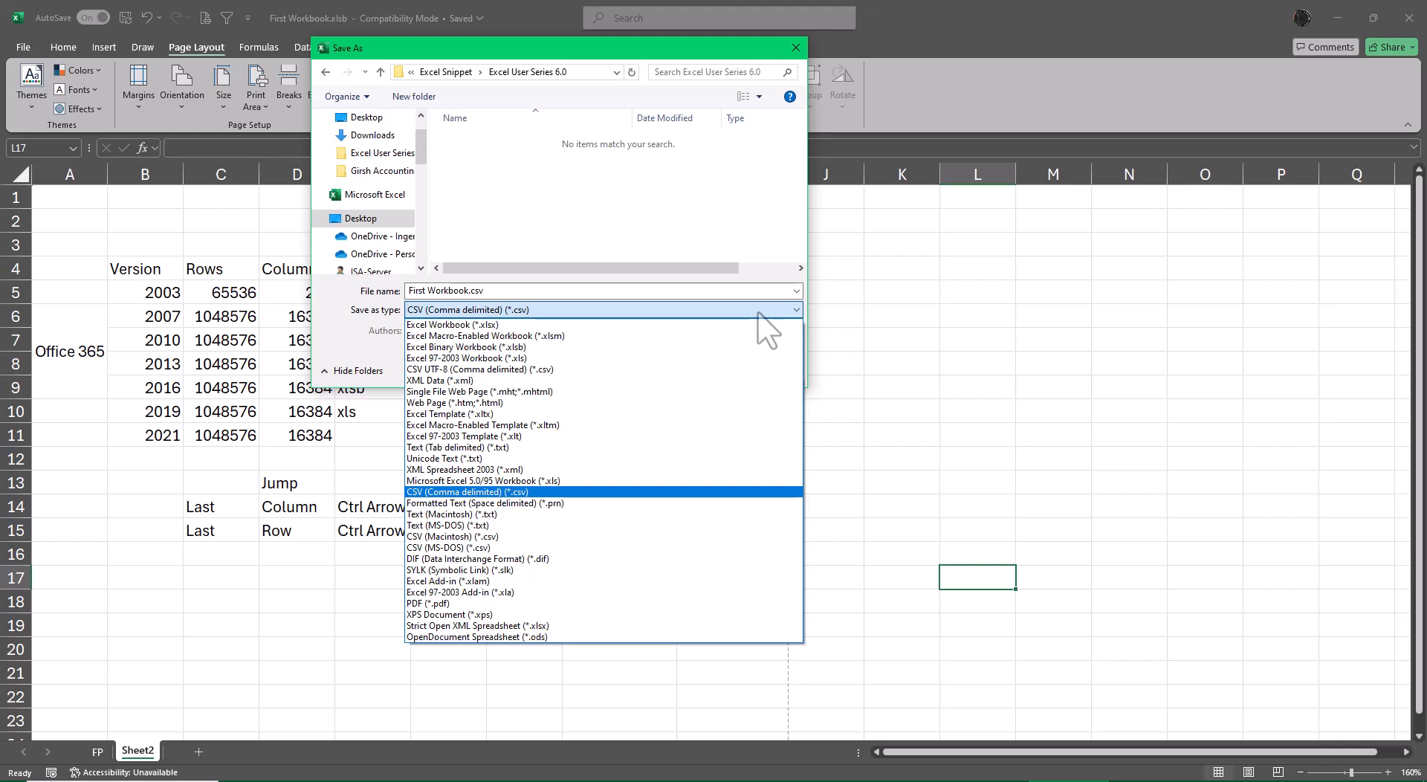
key(c)
key(c)
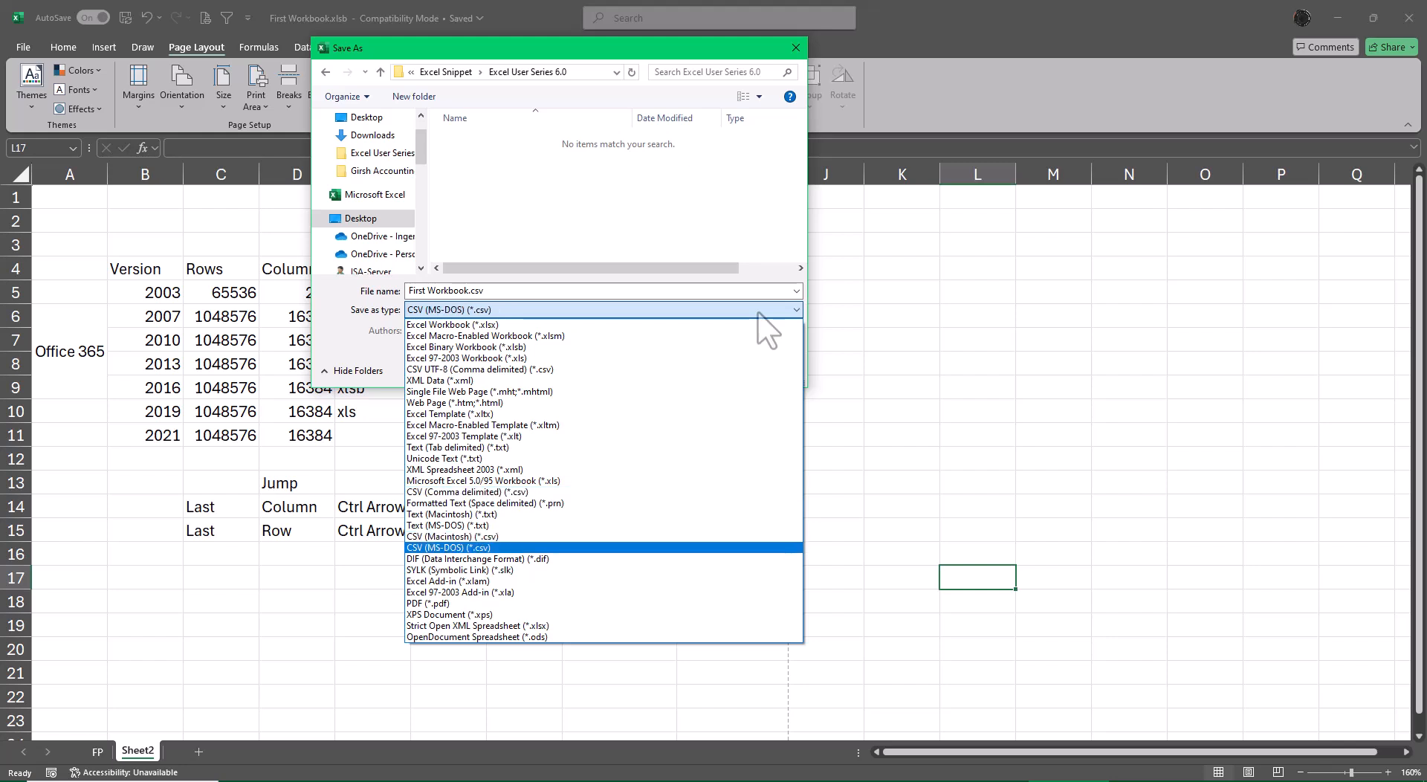
key(c)
key(c)
key(c)
key(c)
key(c)
key(c)
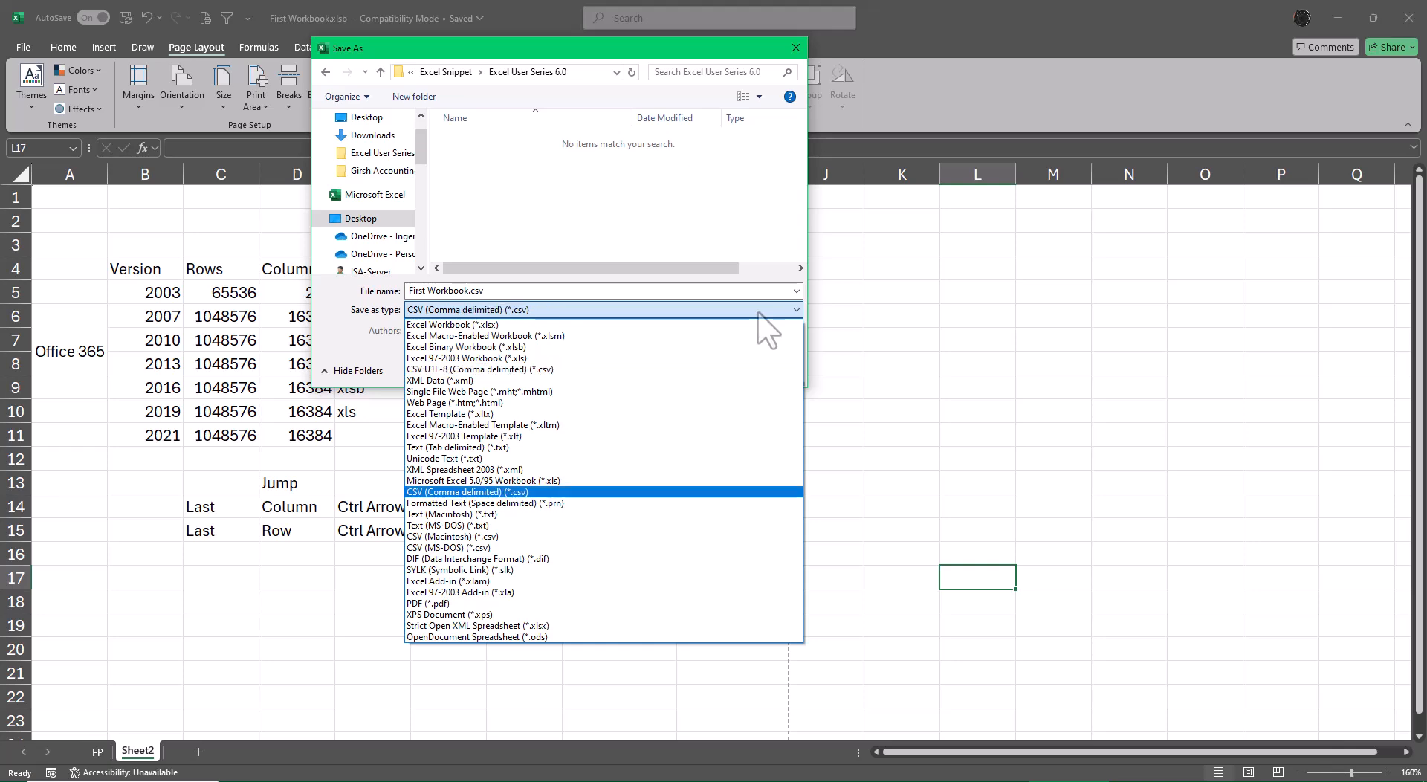
key(Return)
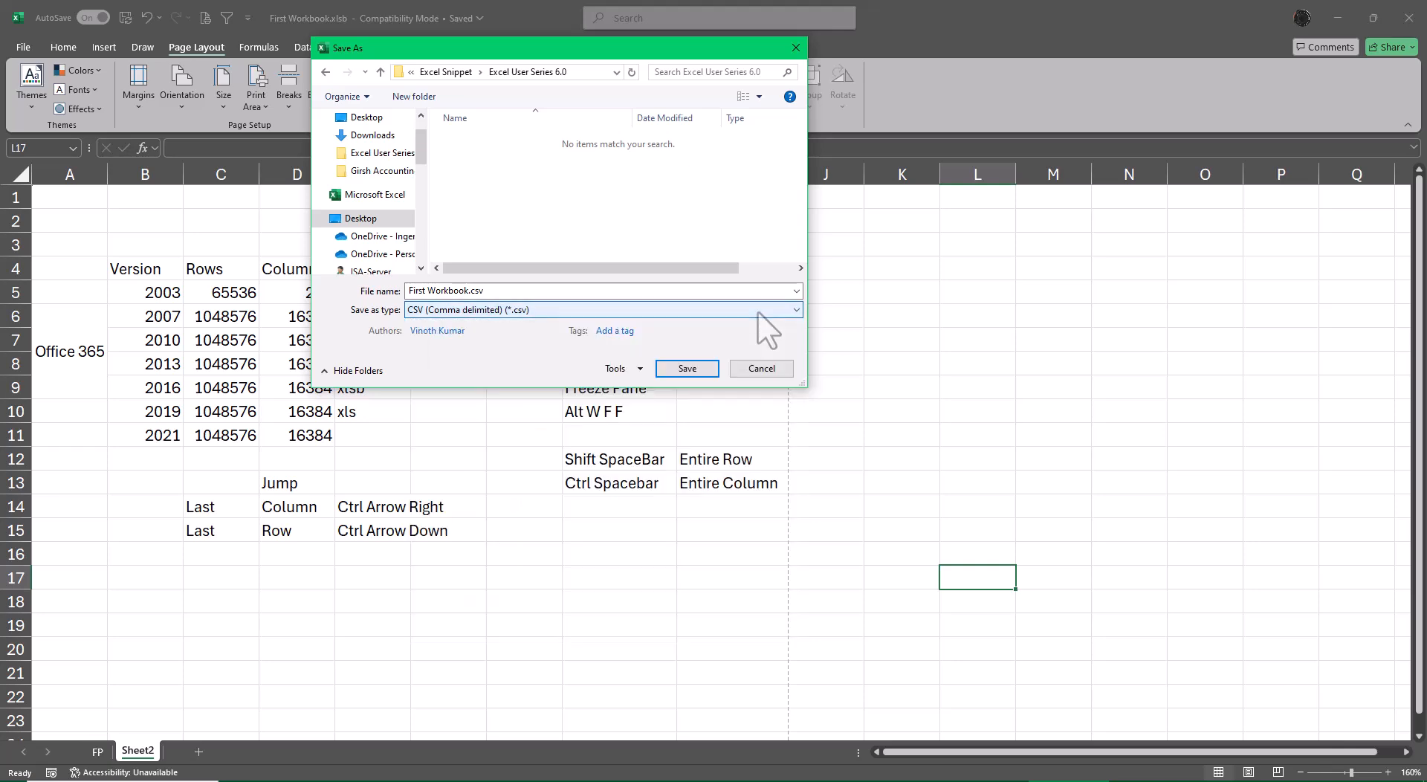
click(687, 370)
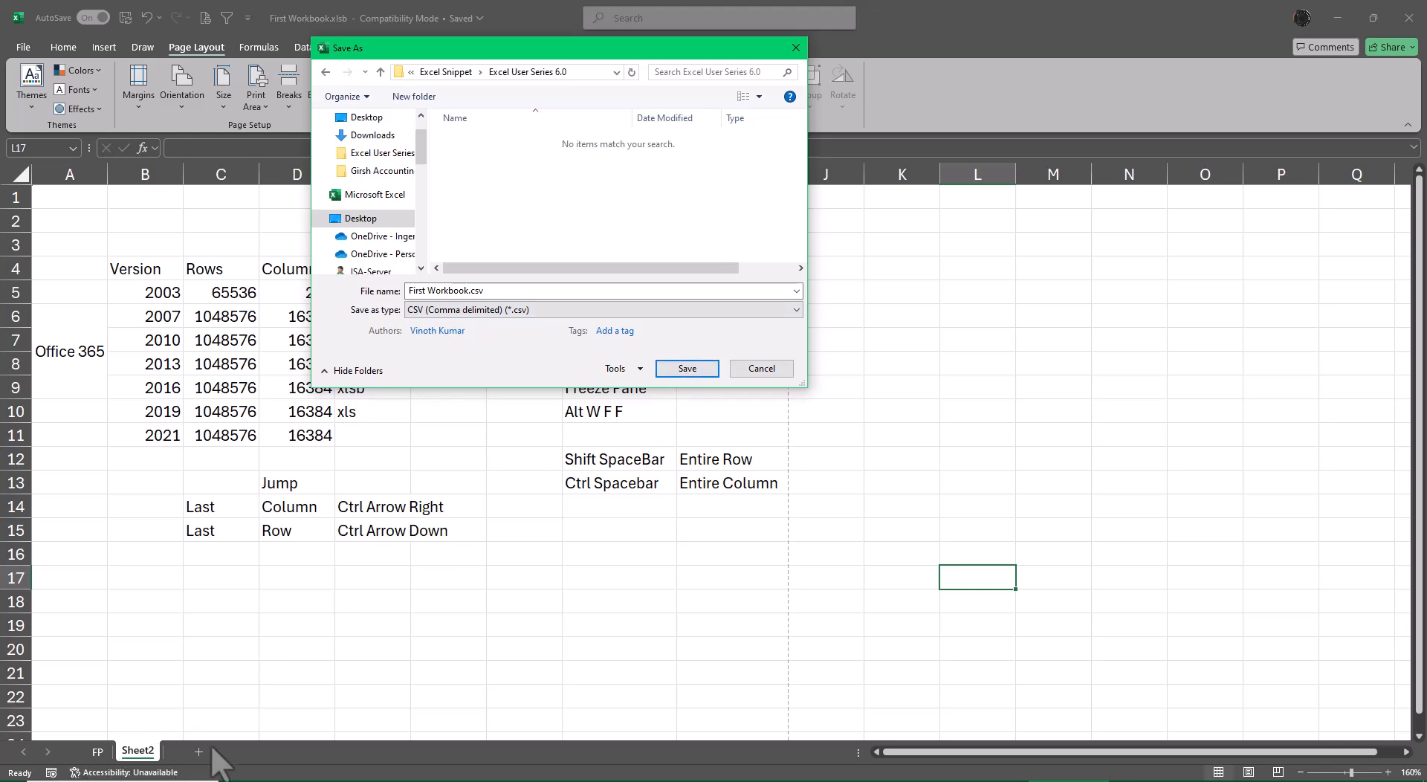
click(687, 371)
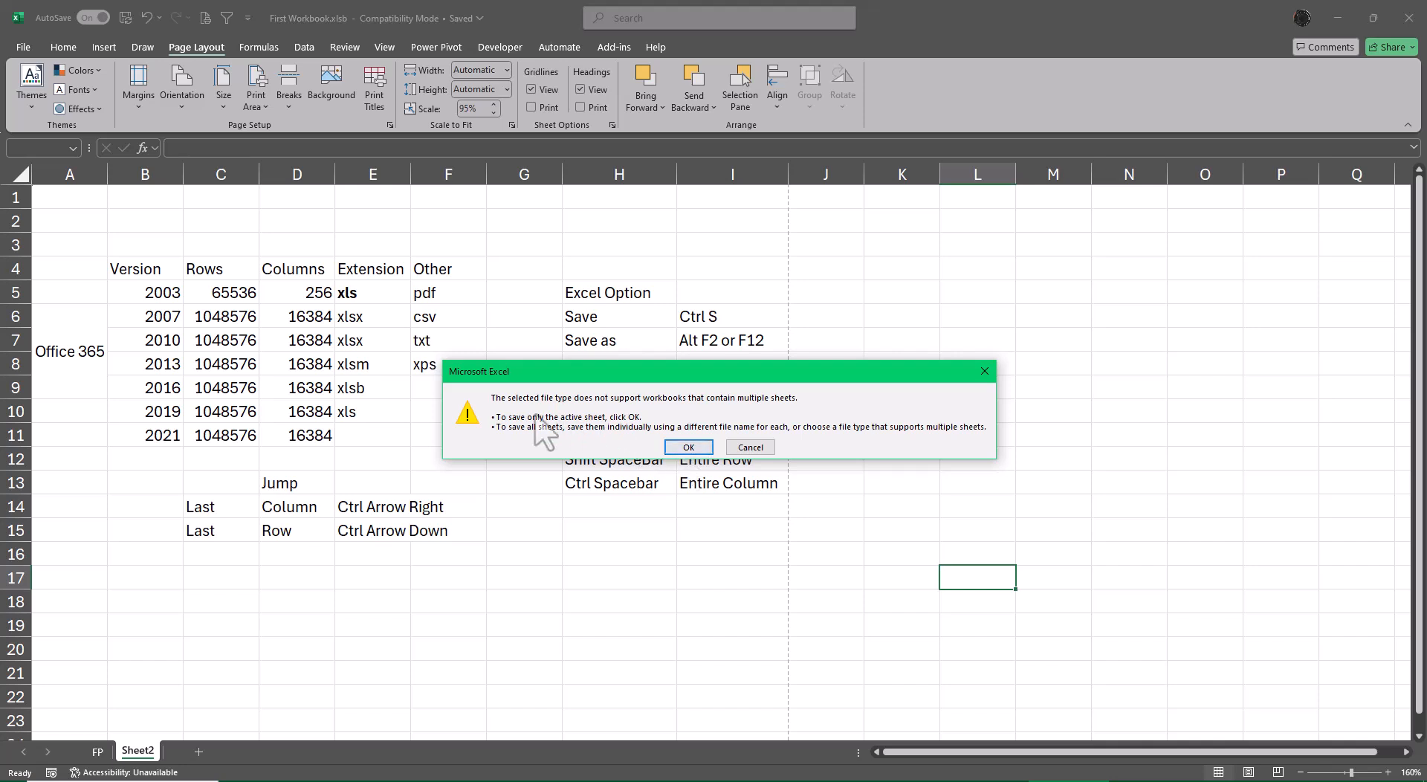
mouse_move(988, 781)
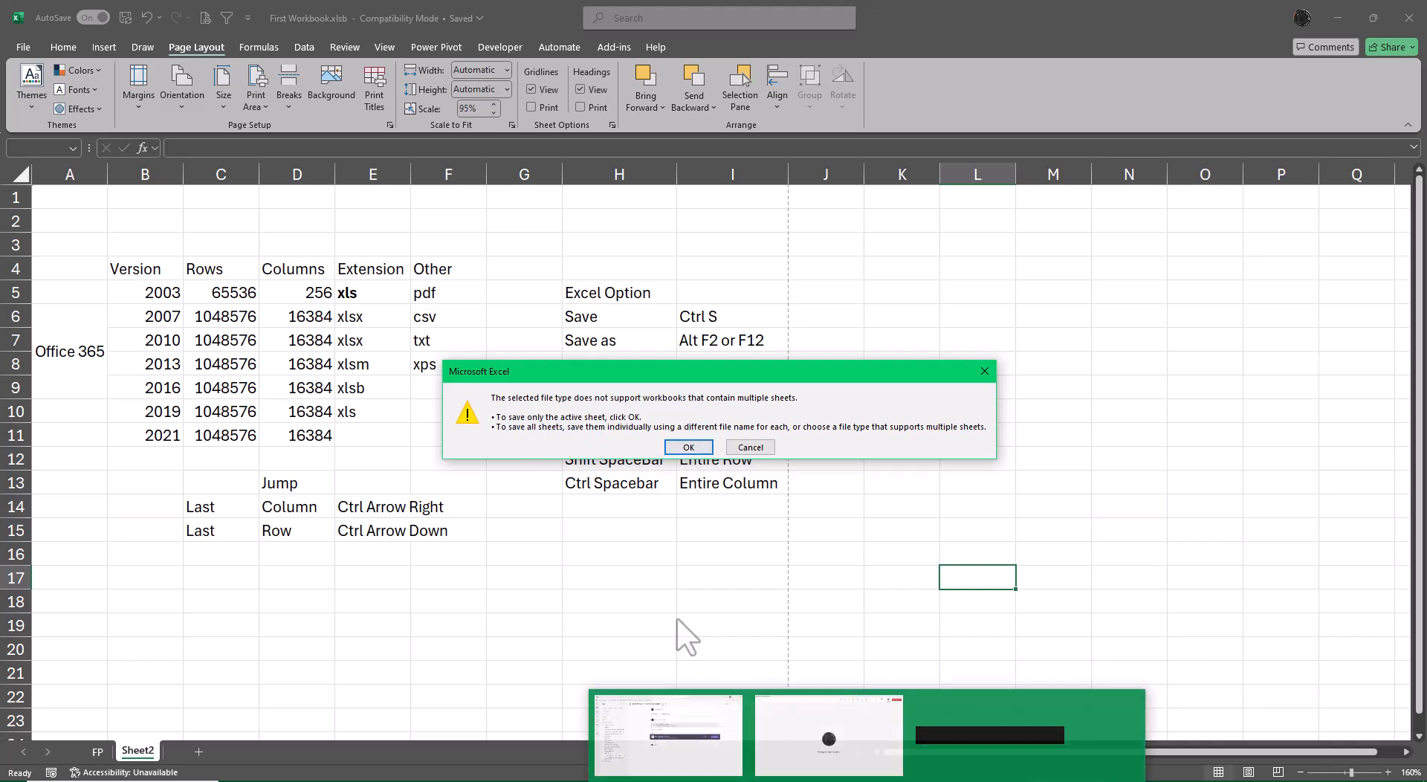
click(688, 447)
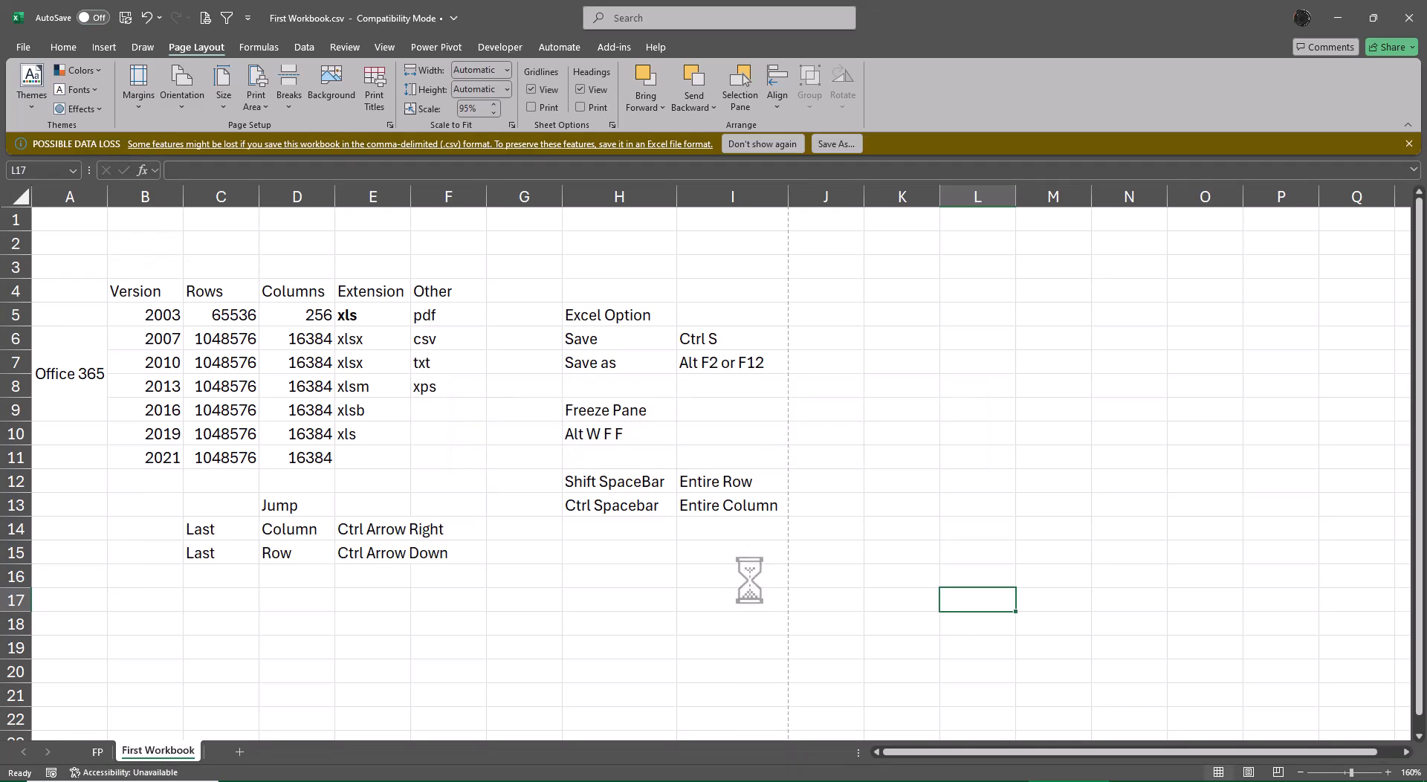
Check the FP and First Workbook sheets, and close the CSV workbook.
click(95, 752)
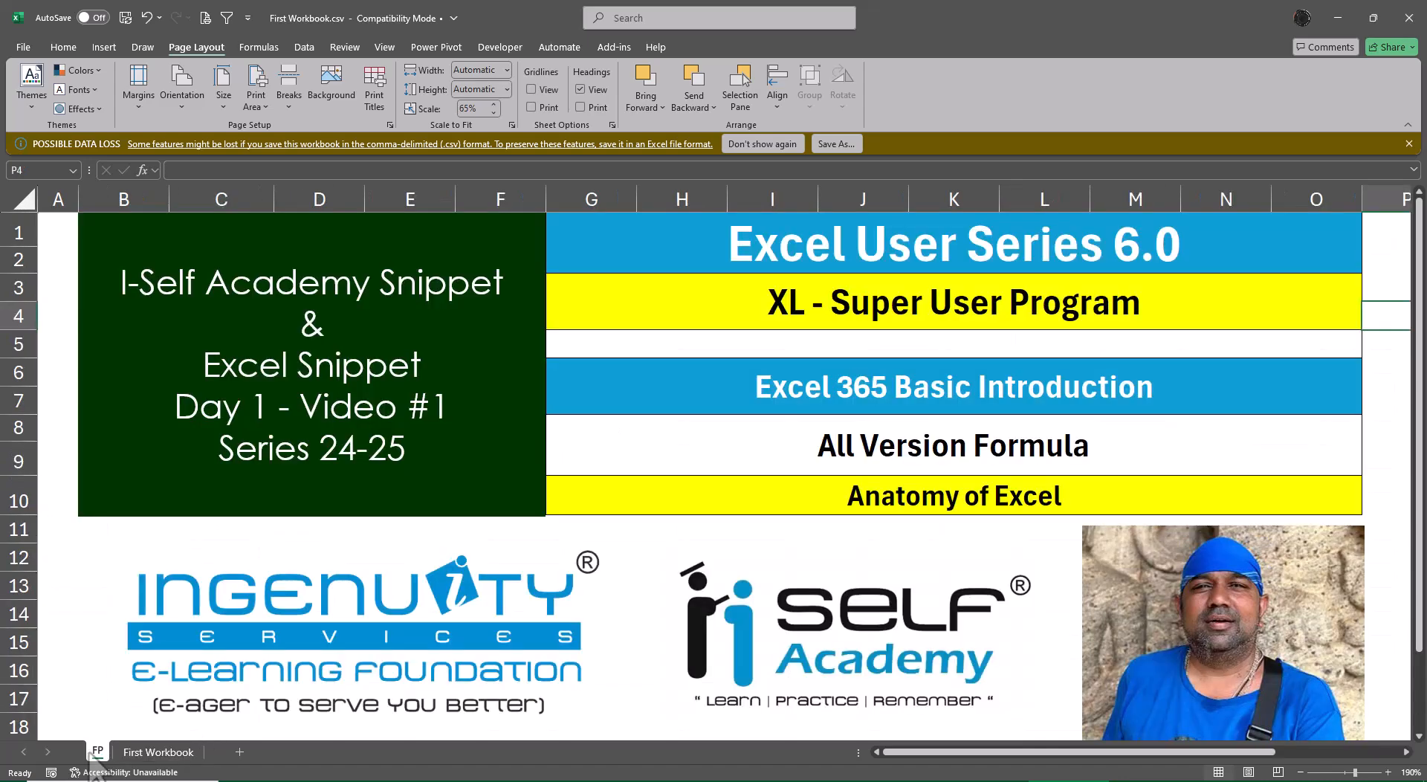
click(161, 752)
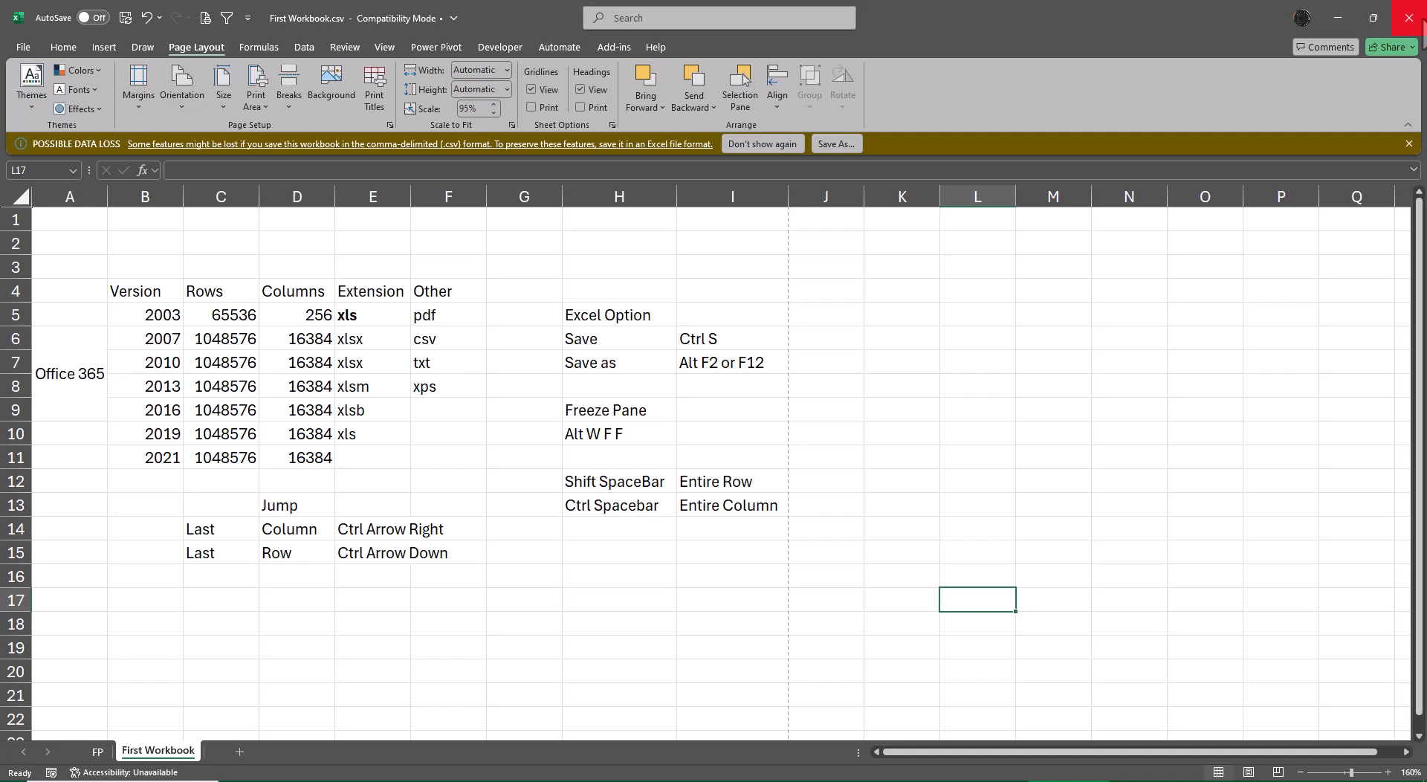
click(1409, 17)
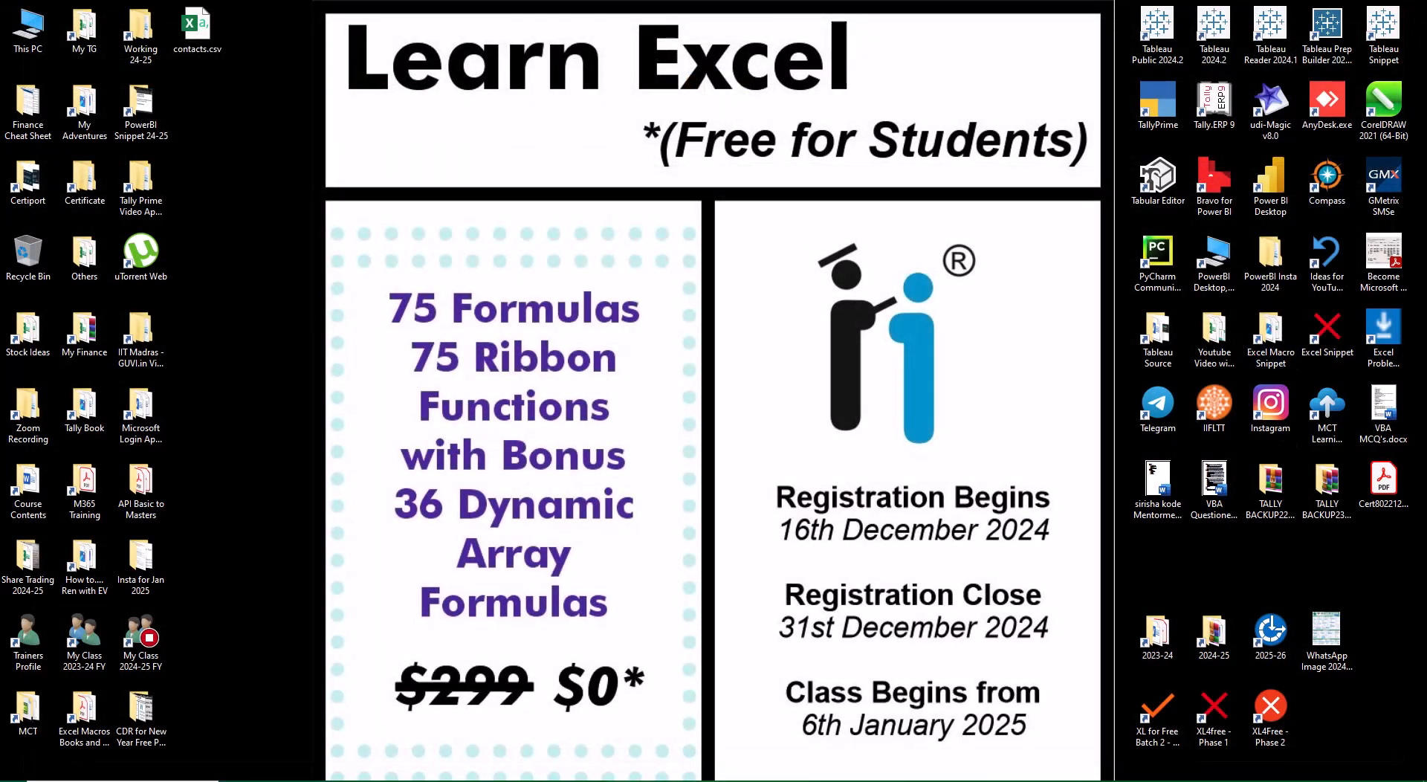
Open First Workbook.csv from the Excel User Series 6.0 folder inside Excel Snippet to check its contents, and close it without saving.
double_click(1329, 350)
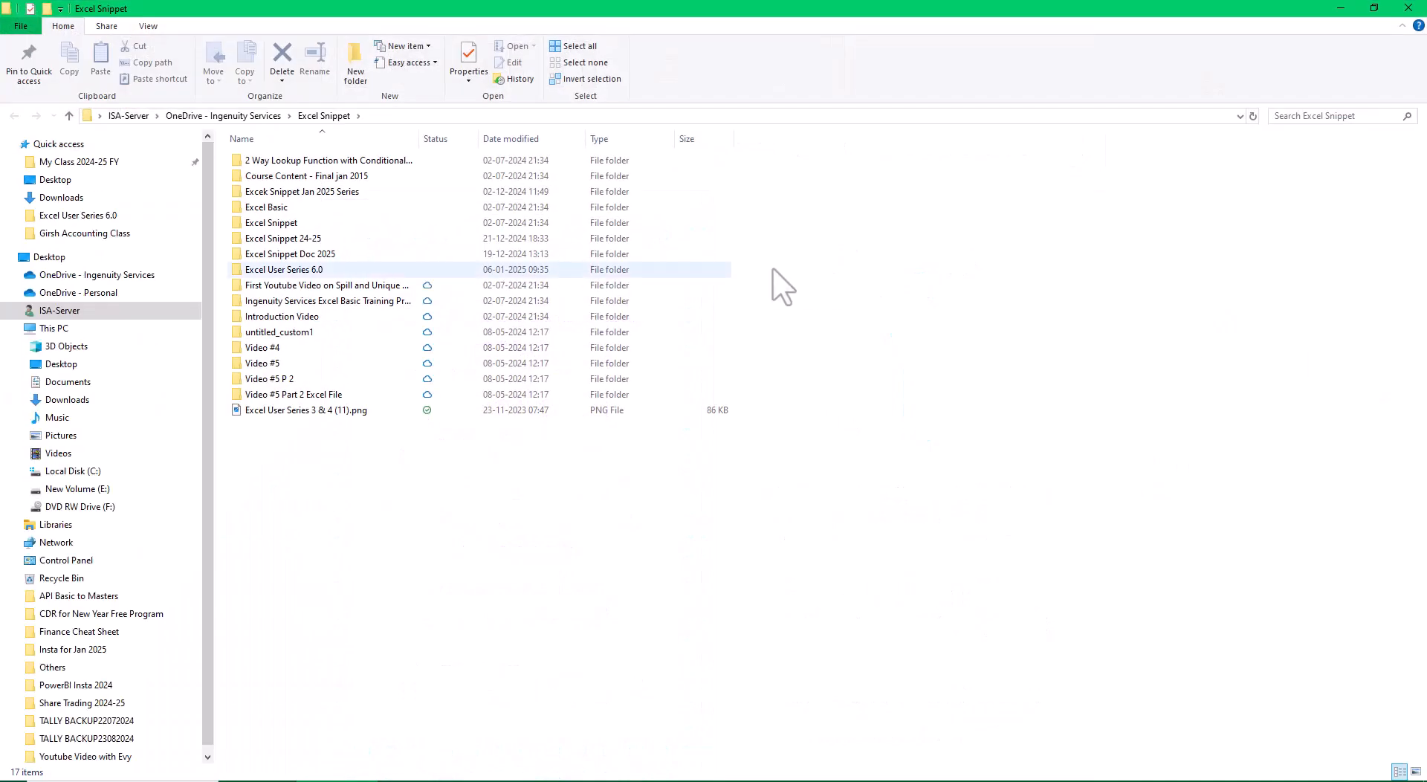
double_click(294, 270)
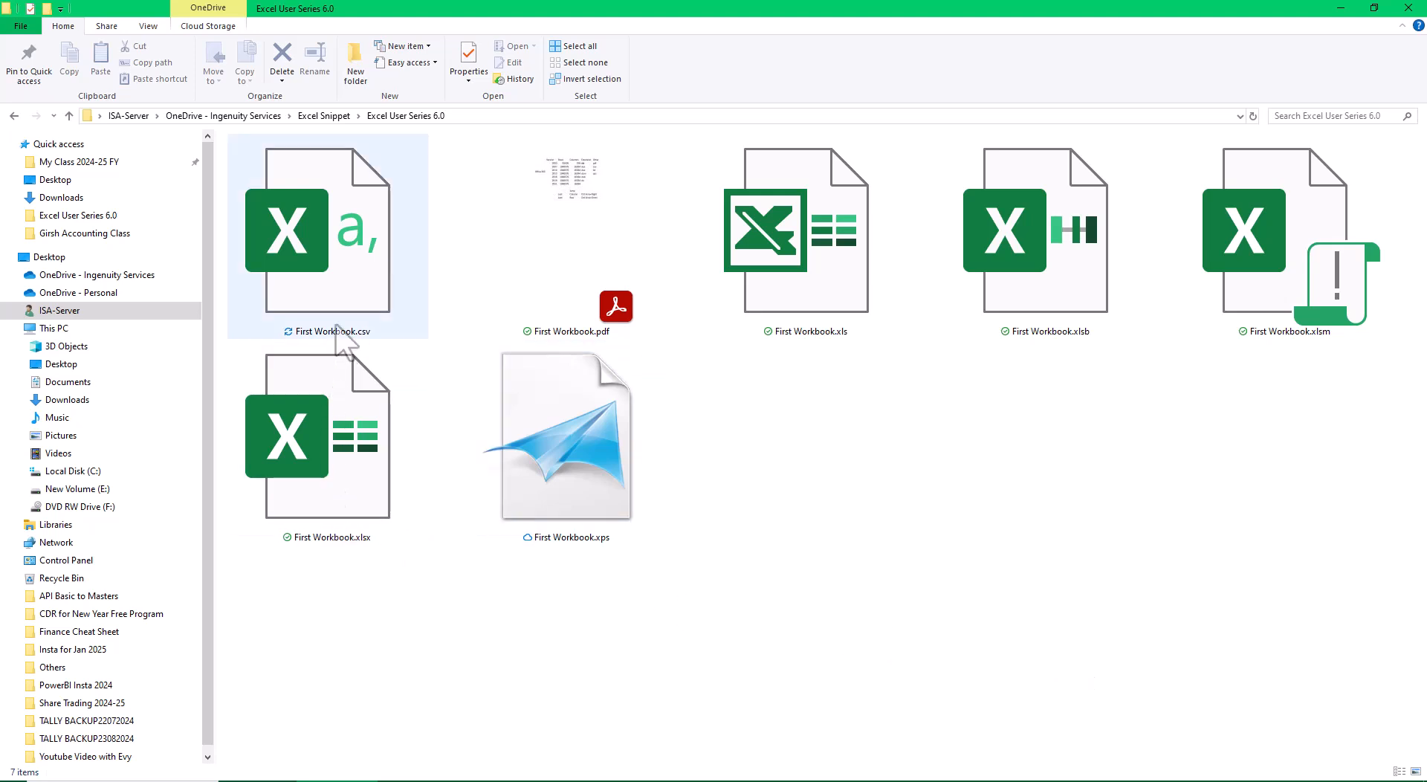
click(343, 282)
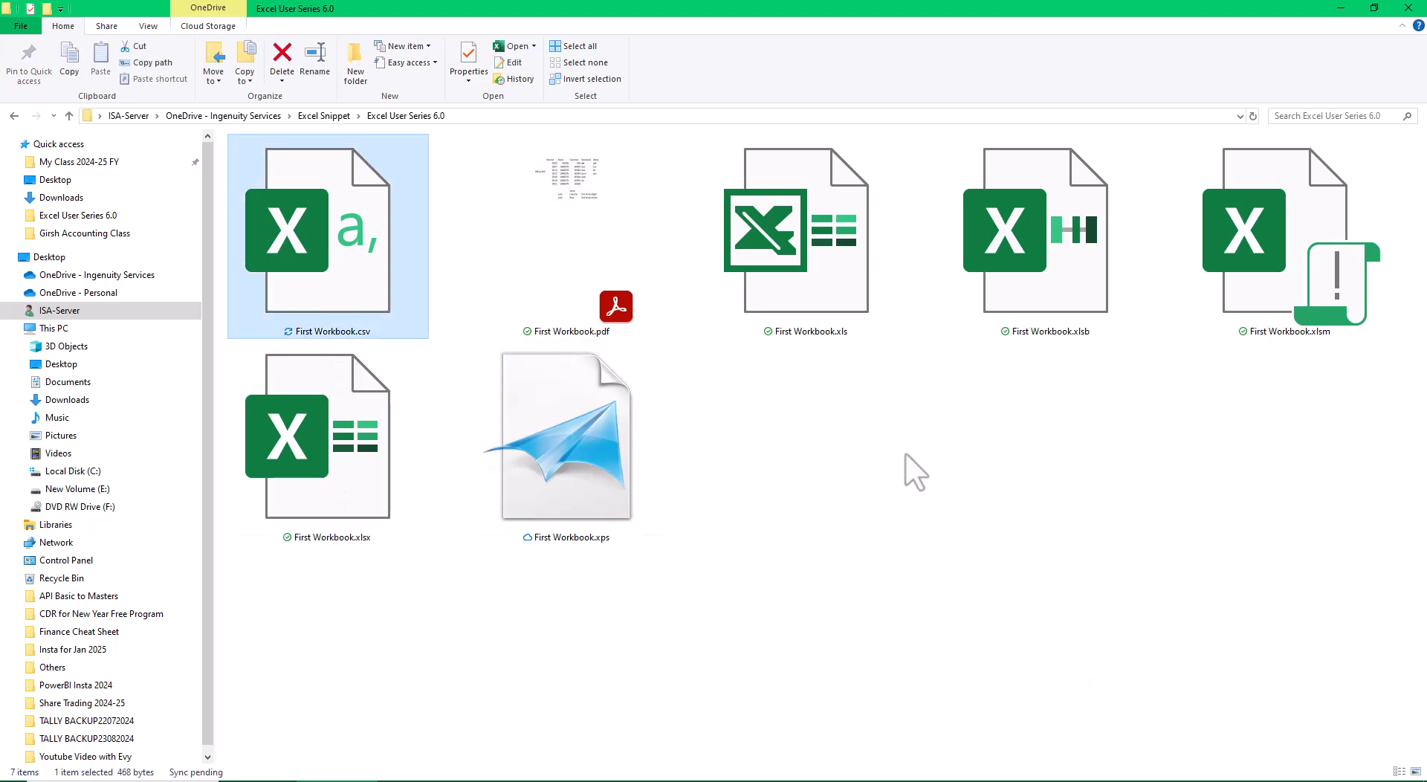
key(Return)
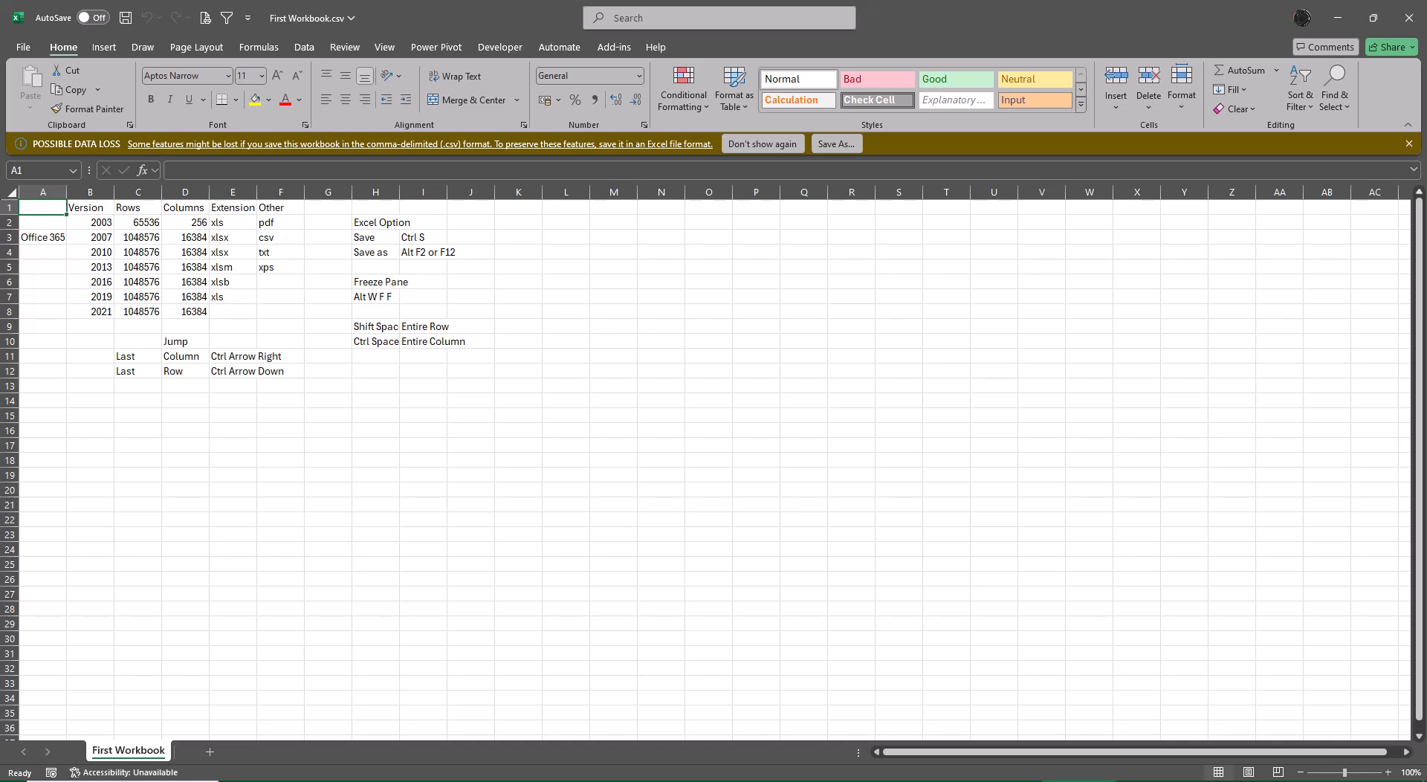
click(1408, 17)
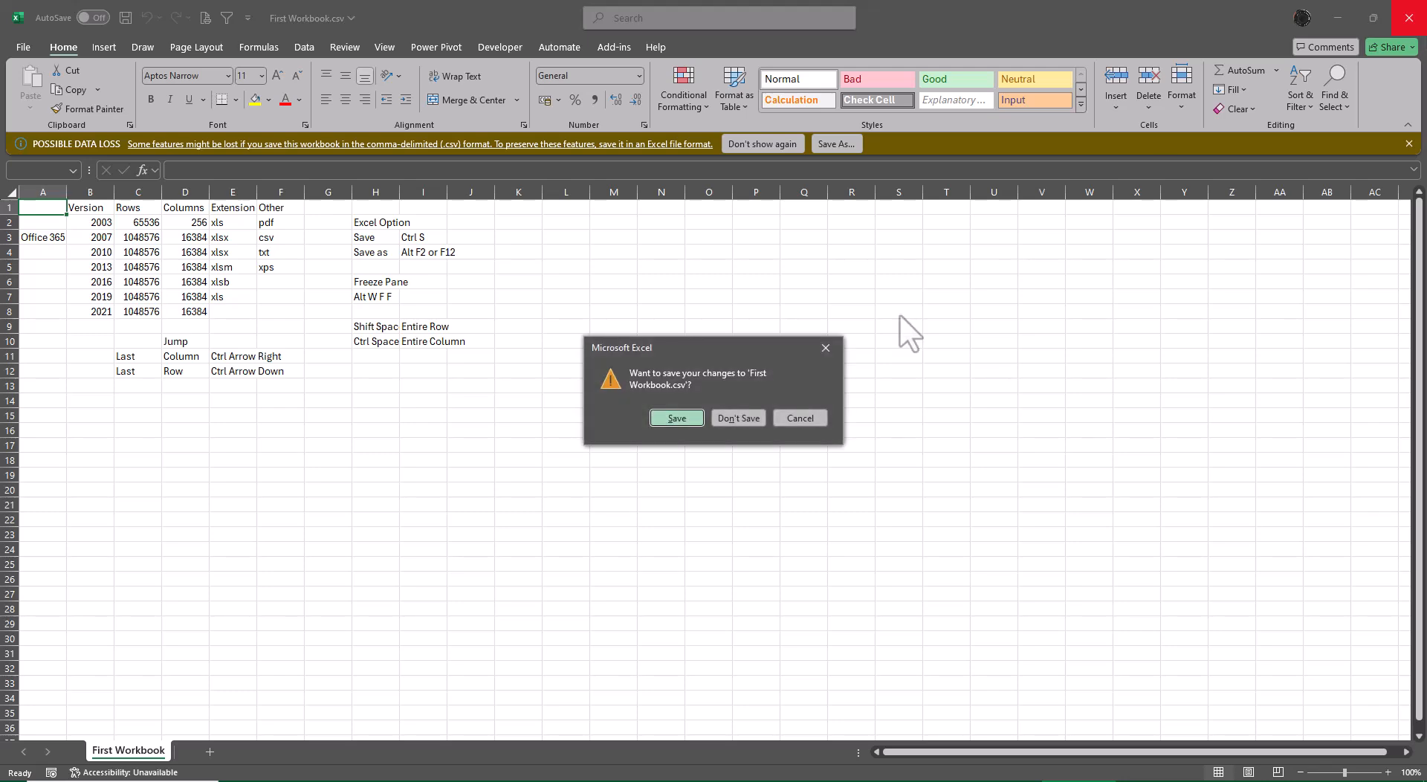
click(736, 414)
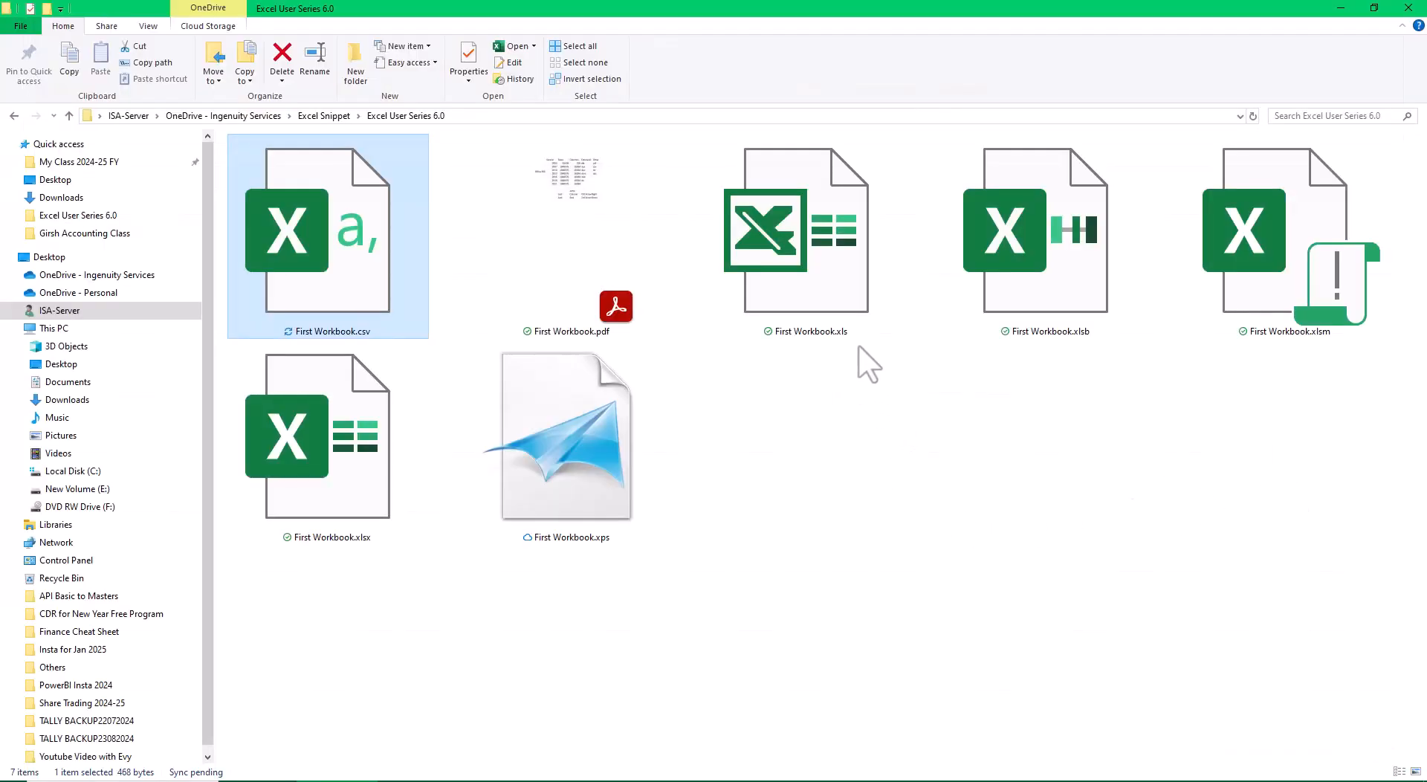
Open First Workbook.xlsx from the same folder to compare its sheets and layout, and close it.
click(281, 479)
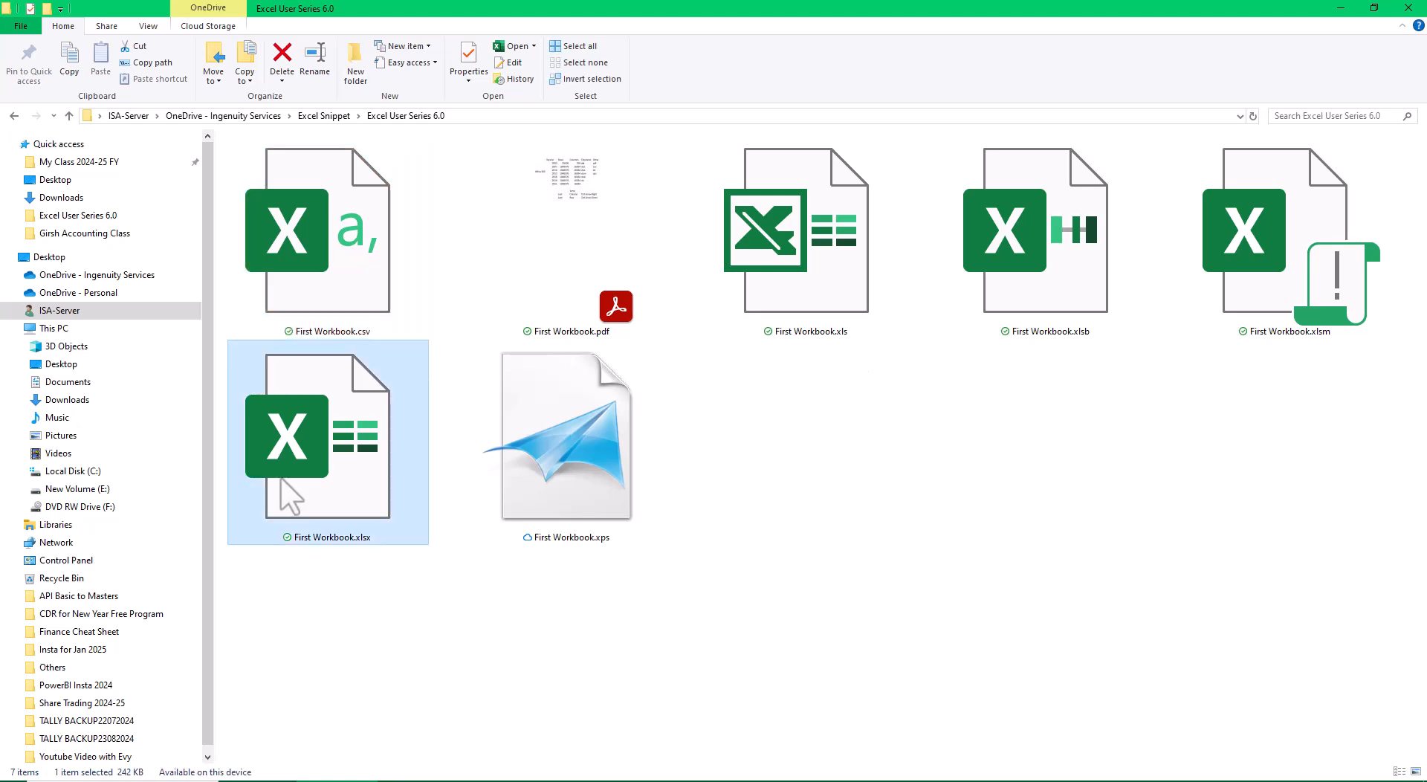
double_click(281, 478)
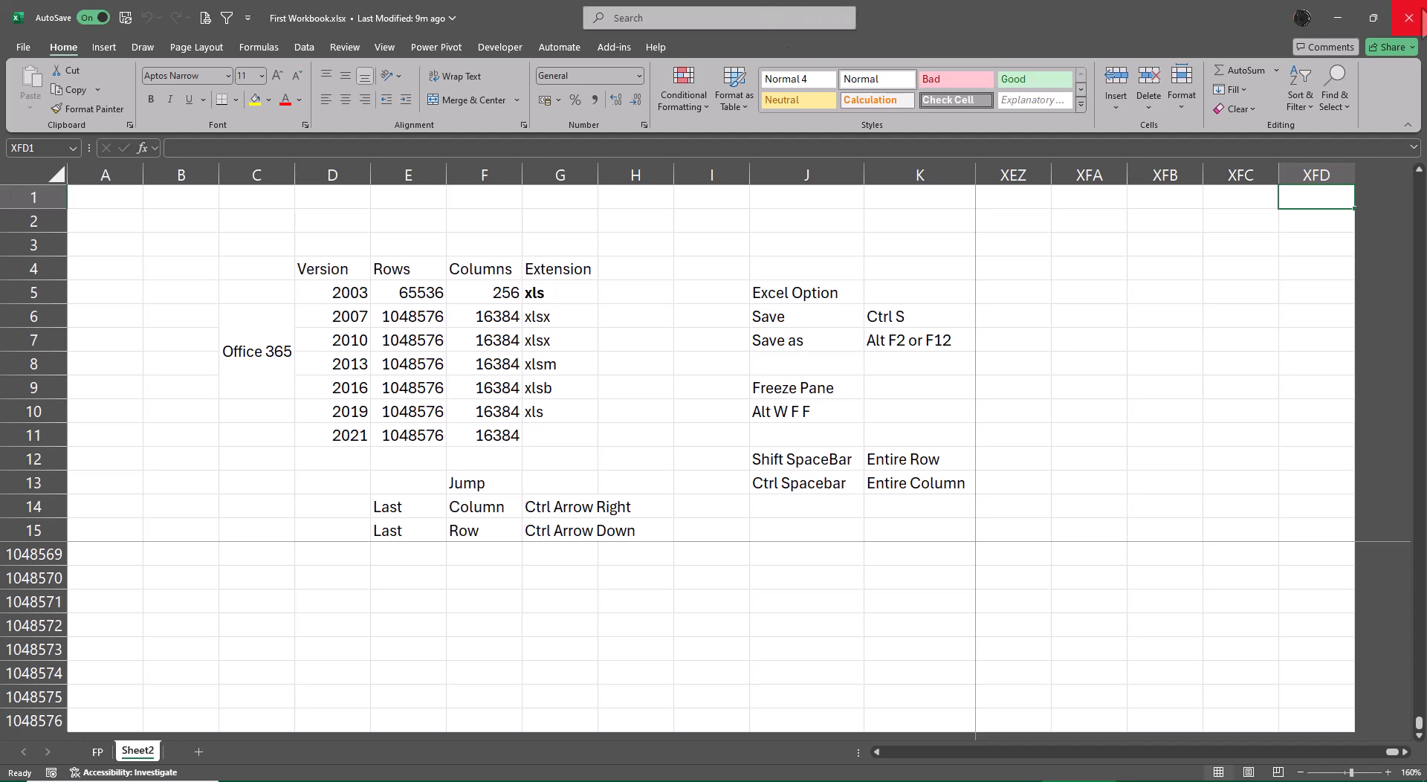
click(1409, 18)
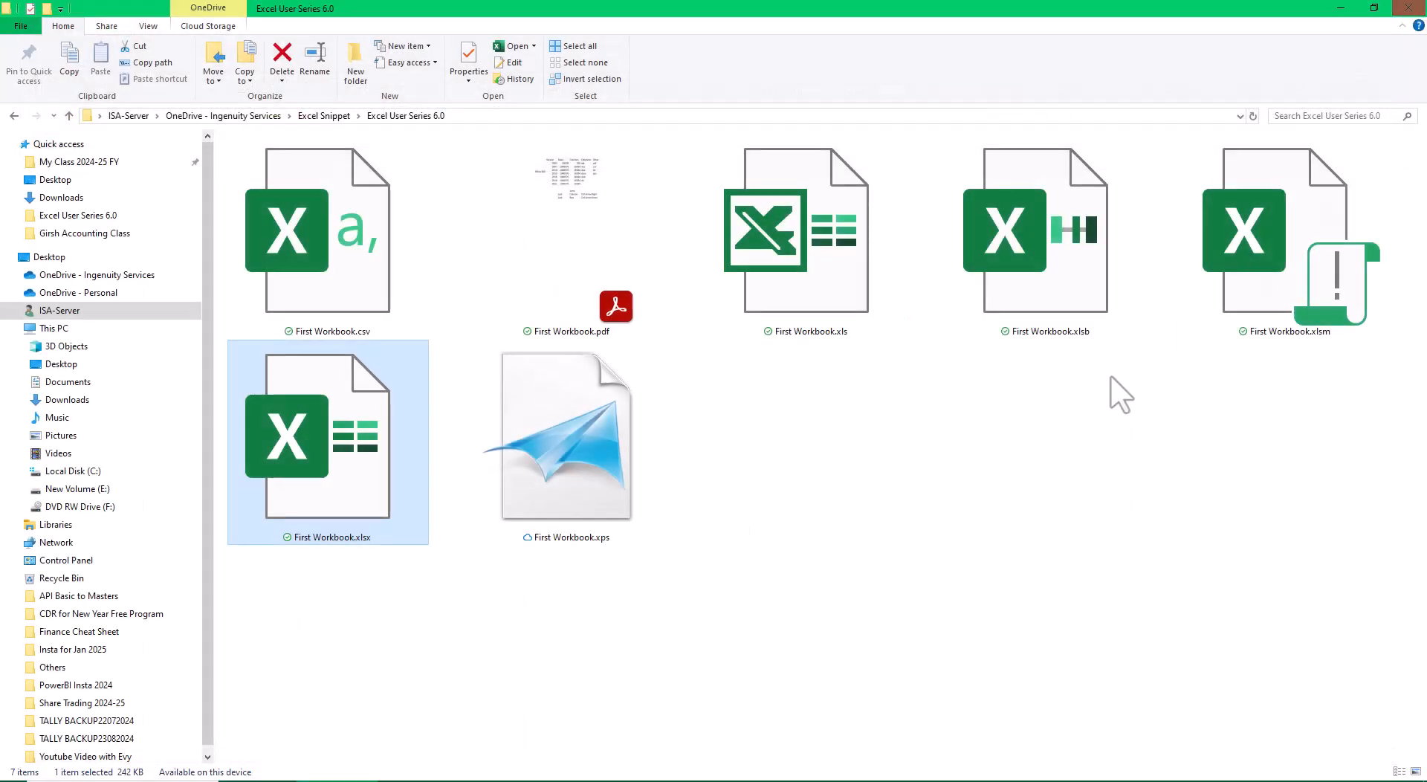
Open First Workbook.xls to view its contents in the older format, and close it.
click(818, 278)
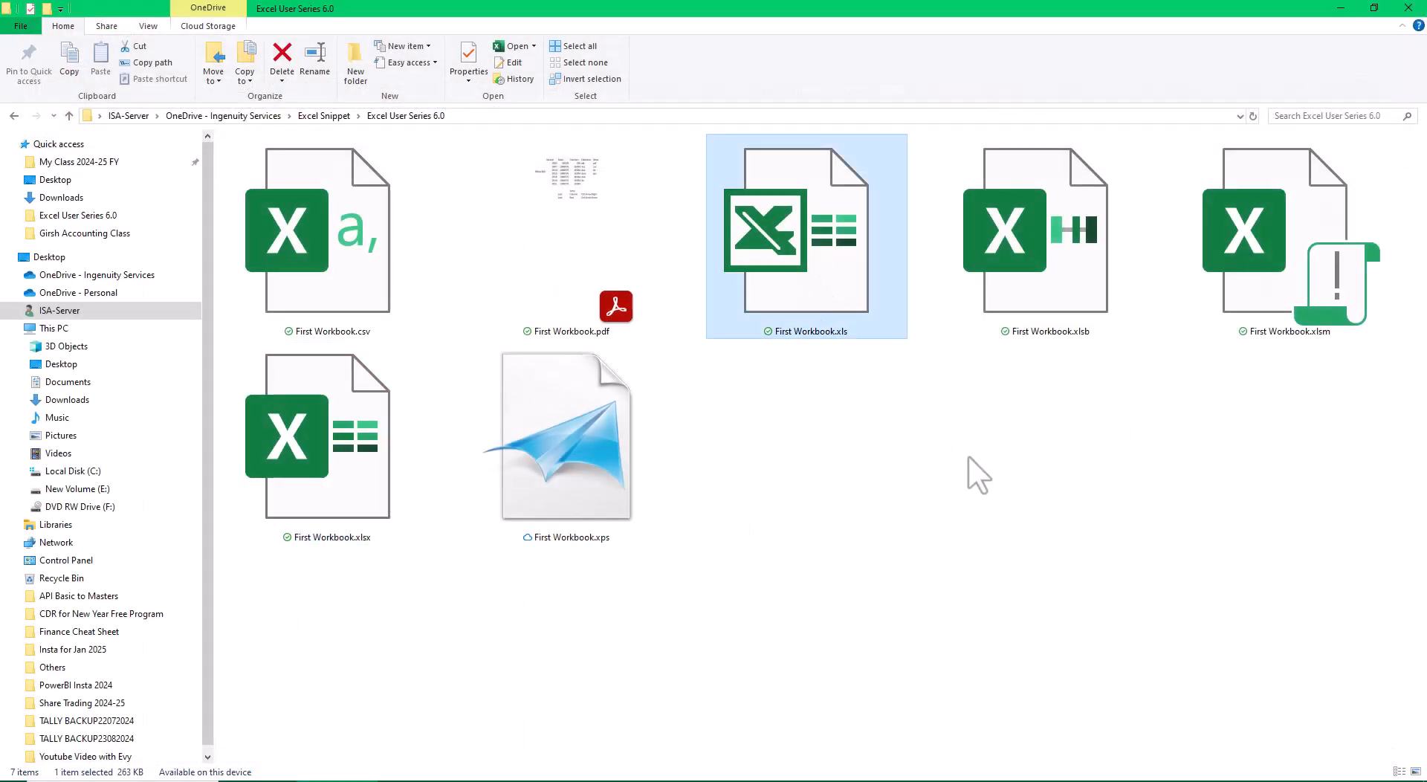
key(Return)
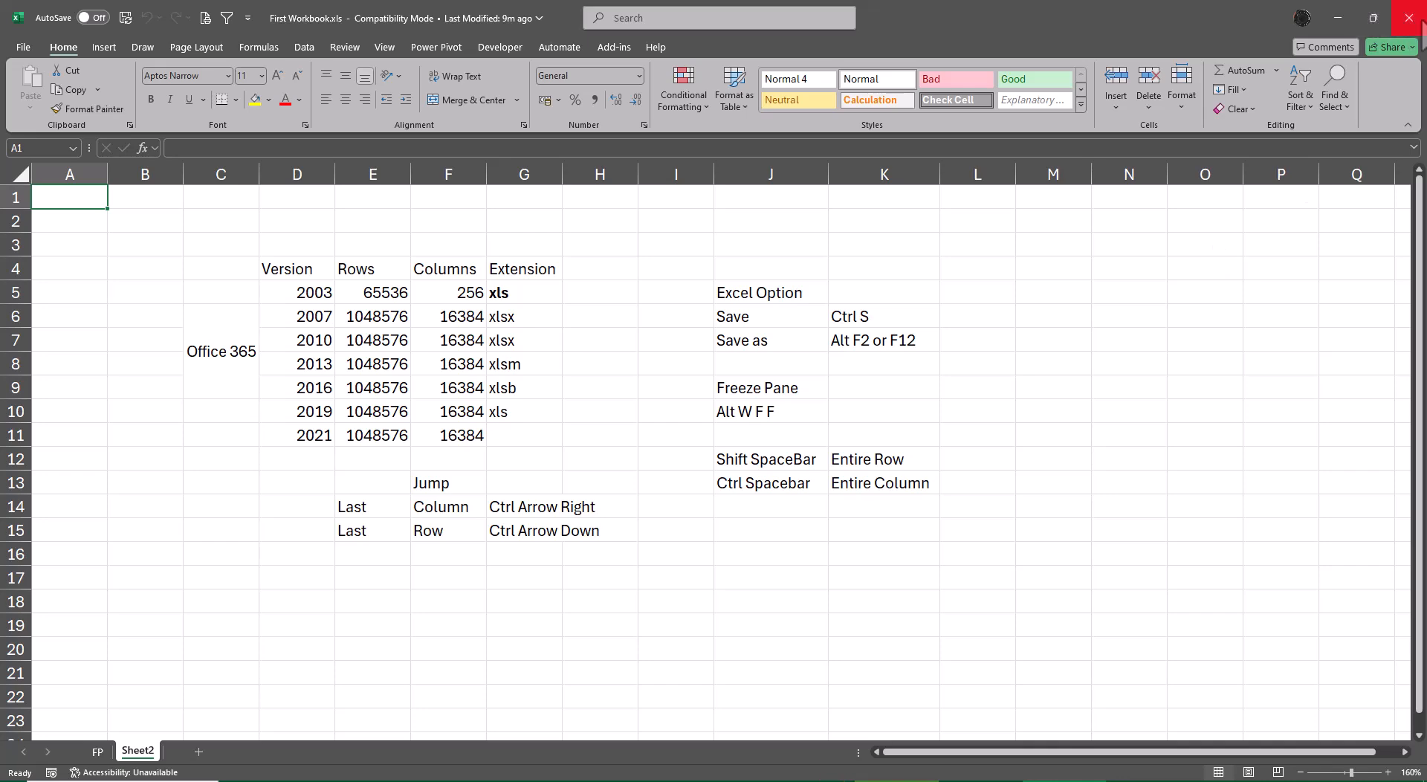
click(1421, 22)
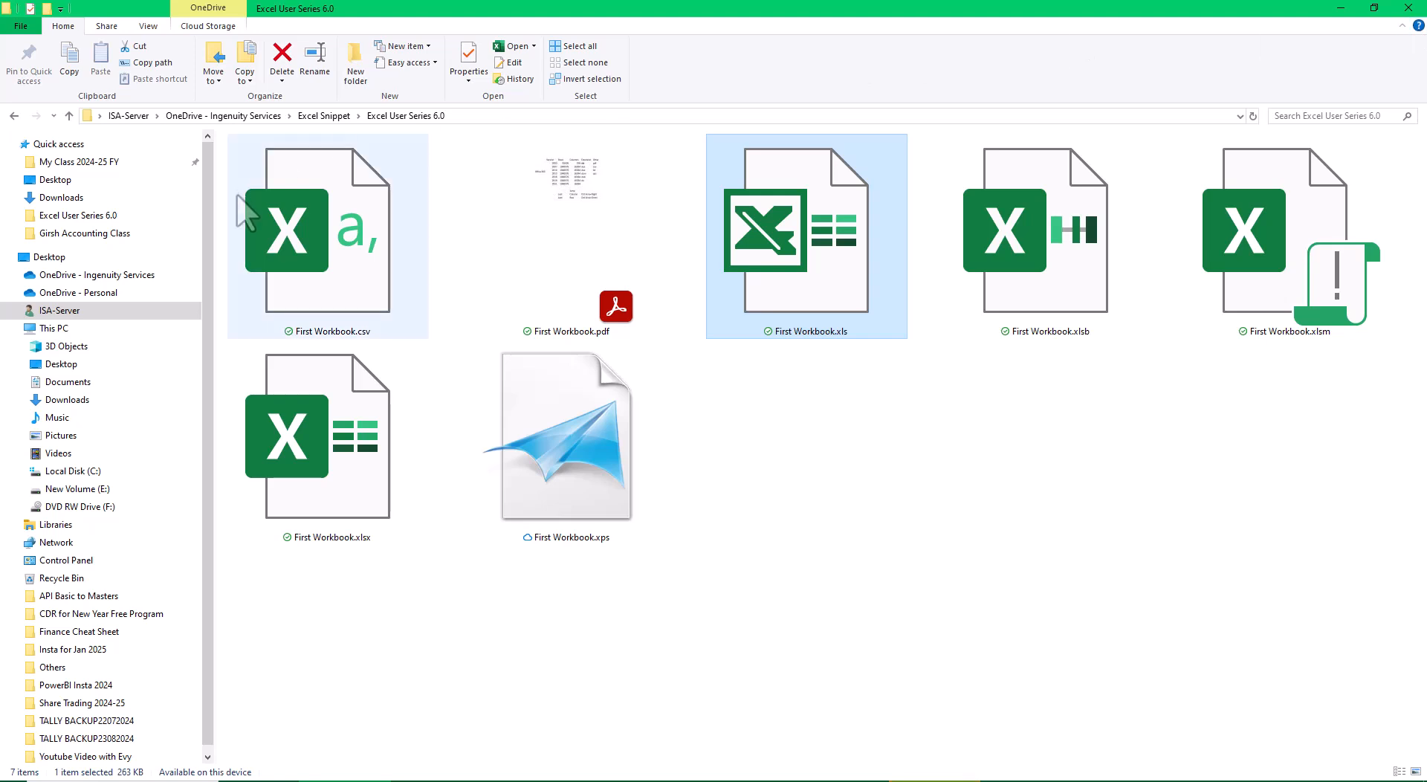
Open First Workbook.csv, save it in Excel Workbook format as First Workbook.xlsx, replacing the existing file, and close it.
click(249, 212)
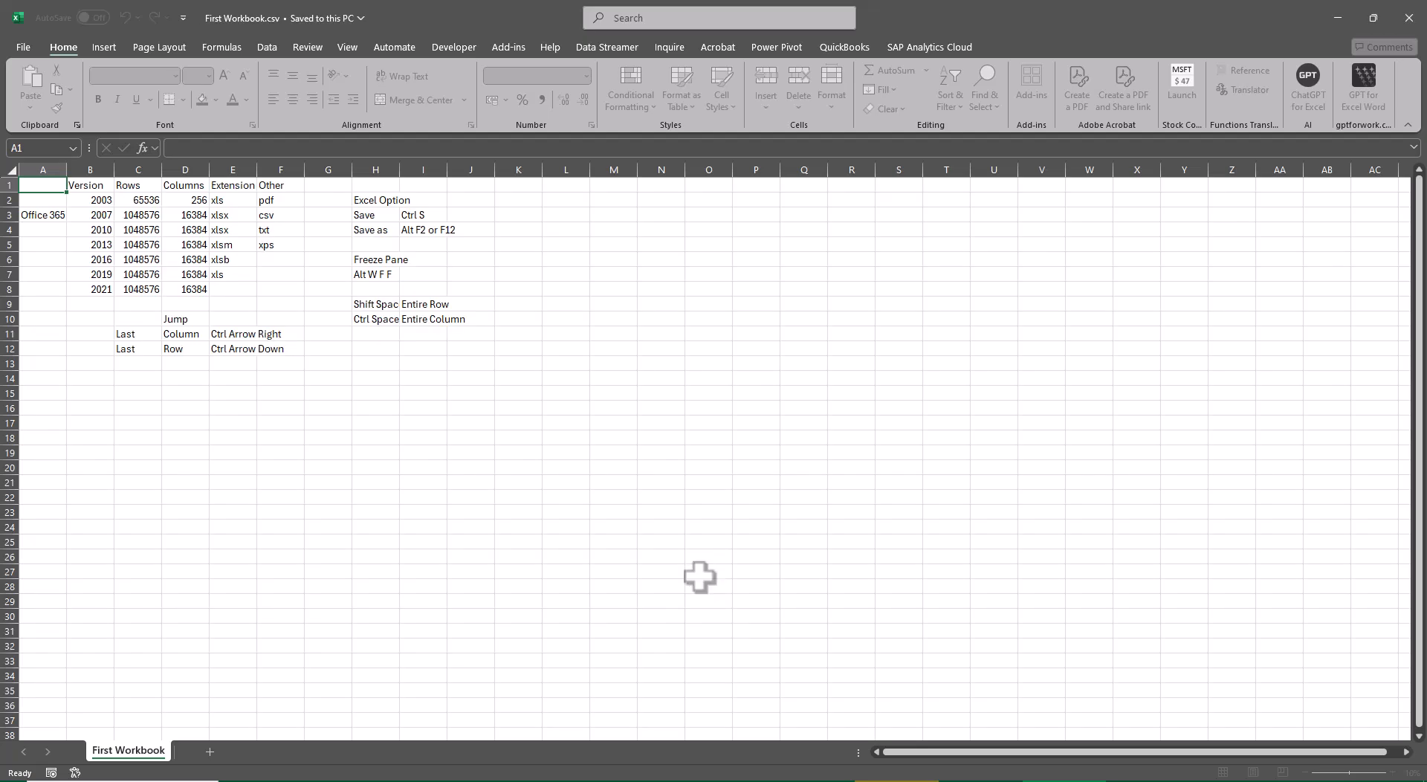
key(F12)
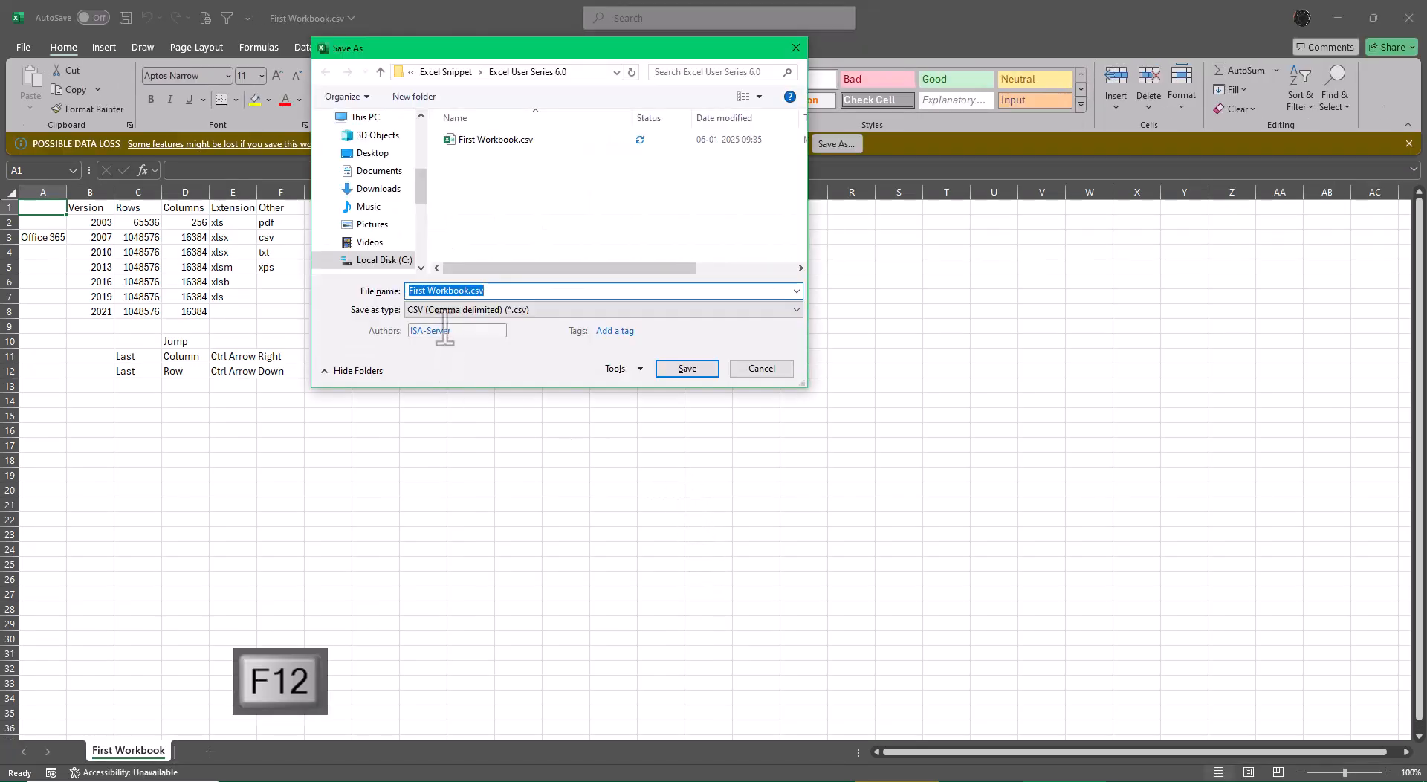
click(446, 311)
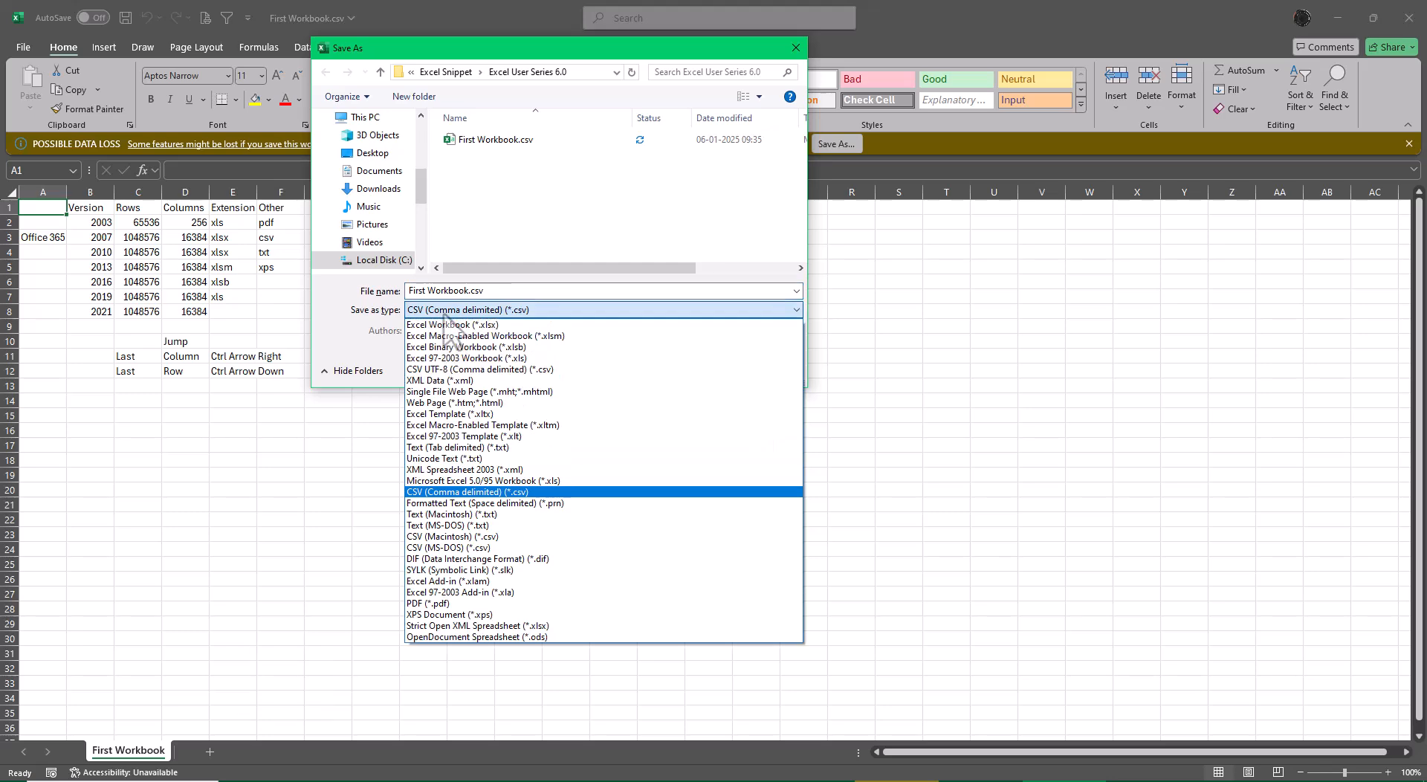
click(494, 325)
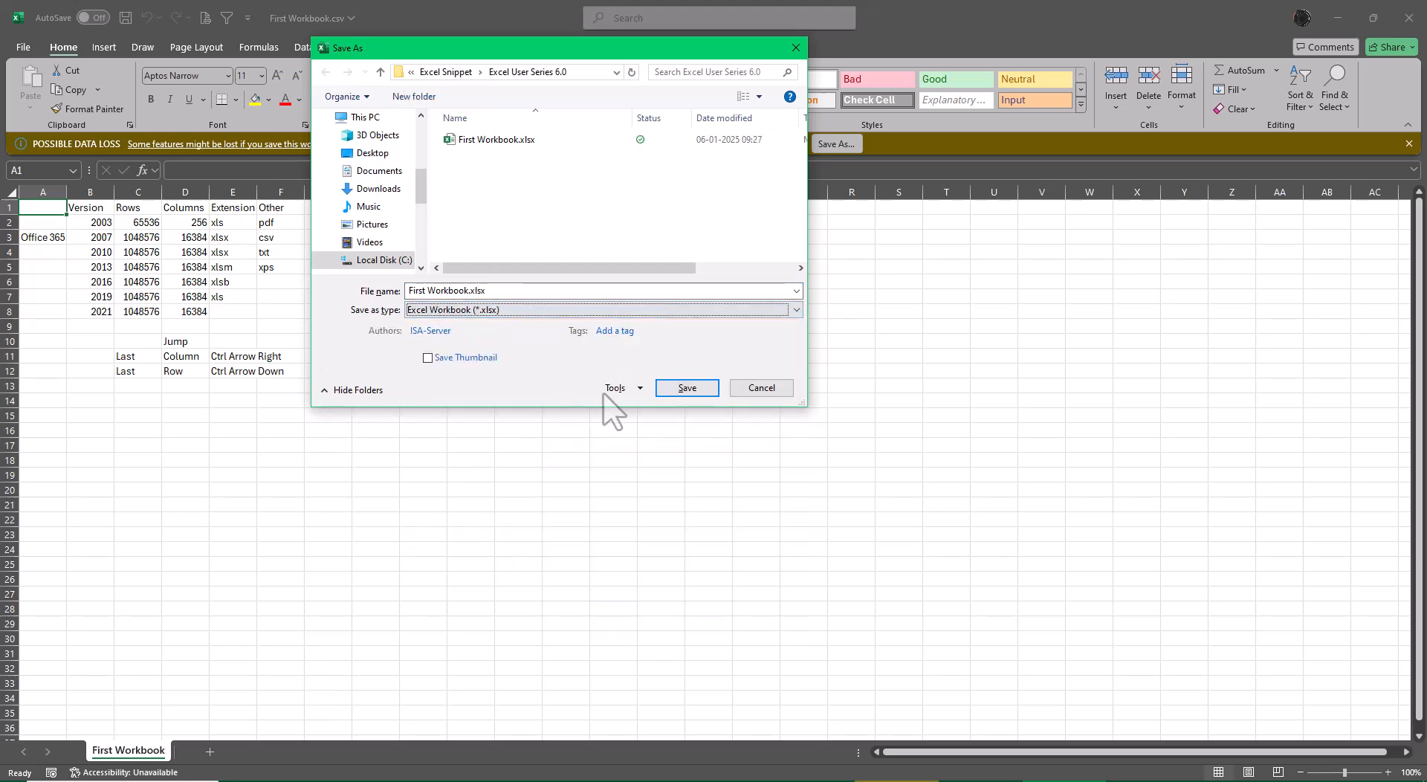
click(692, 392)
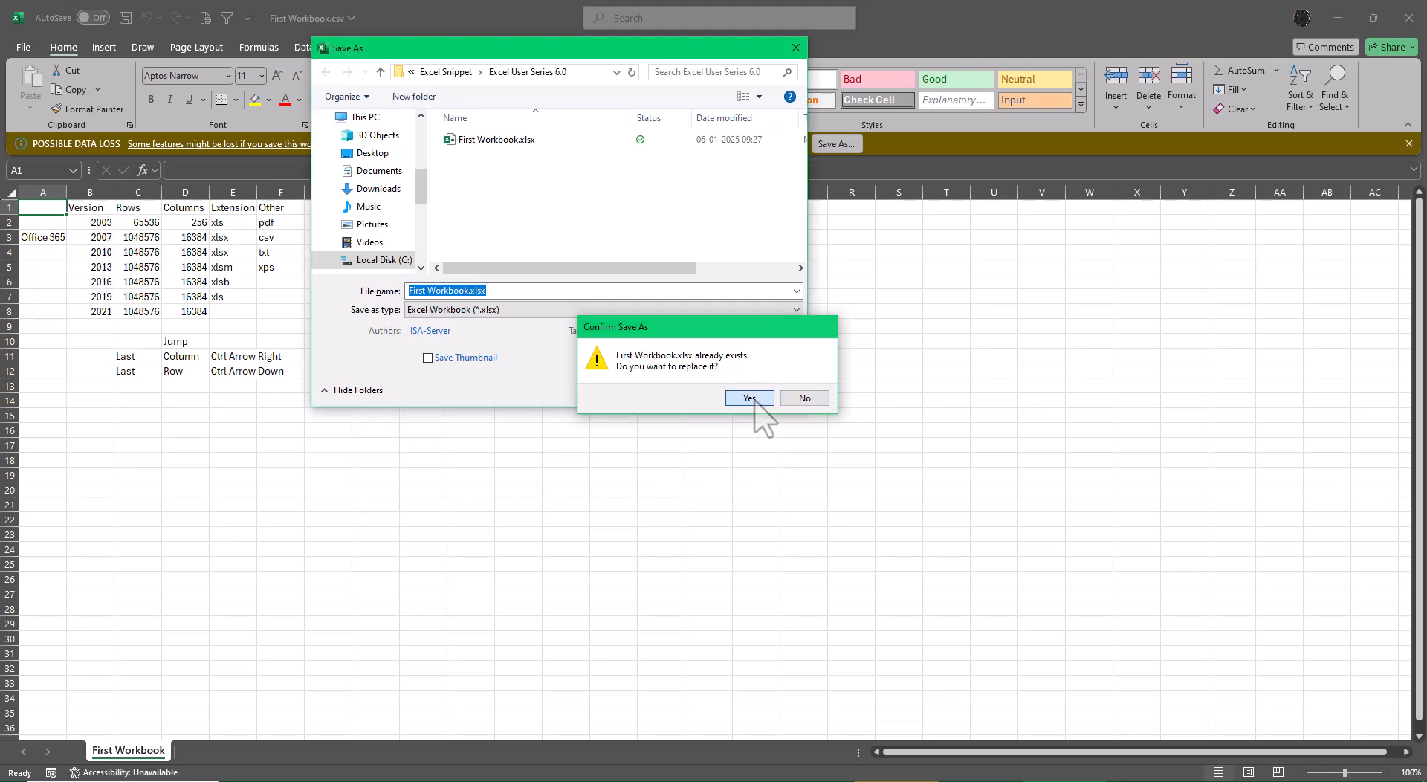
click(750, 396)
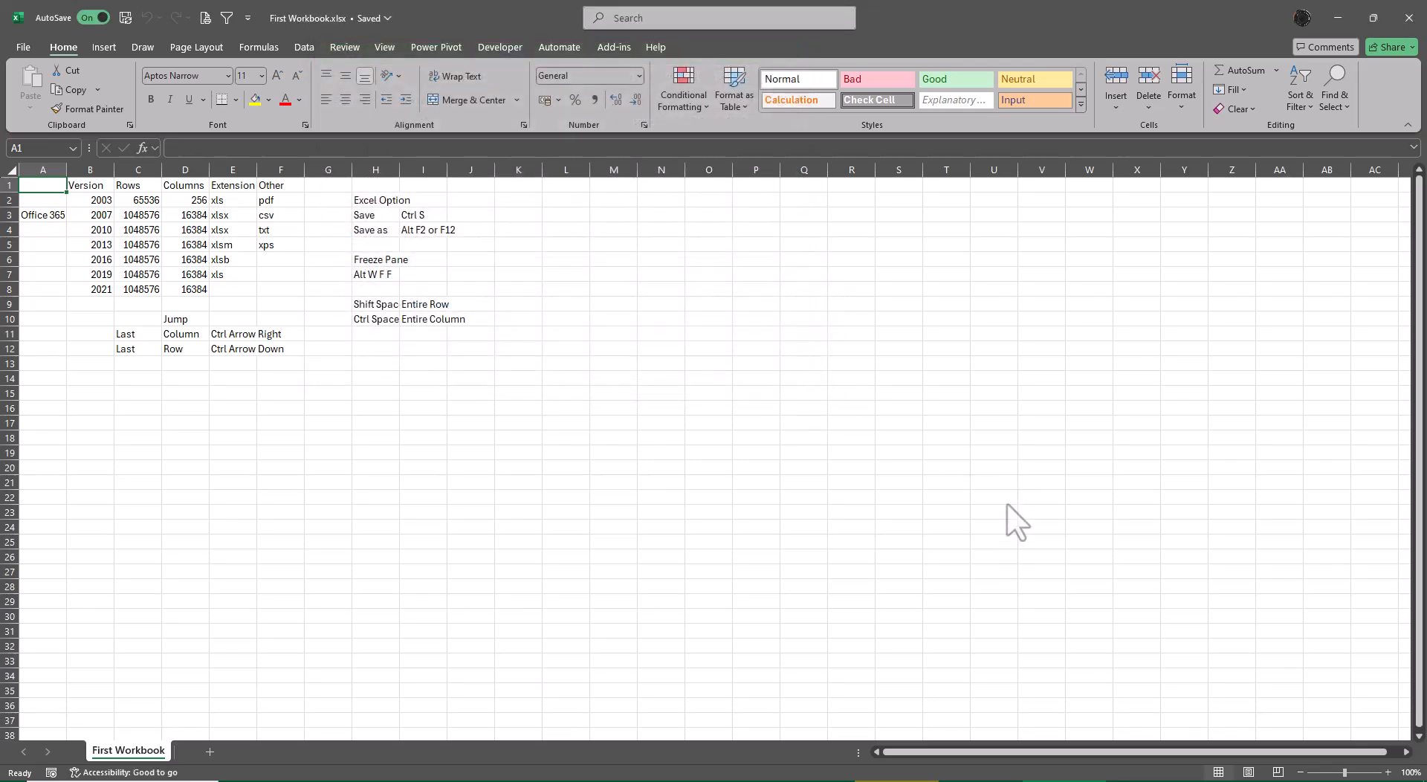
click(1410, 18)
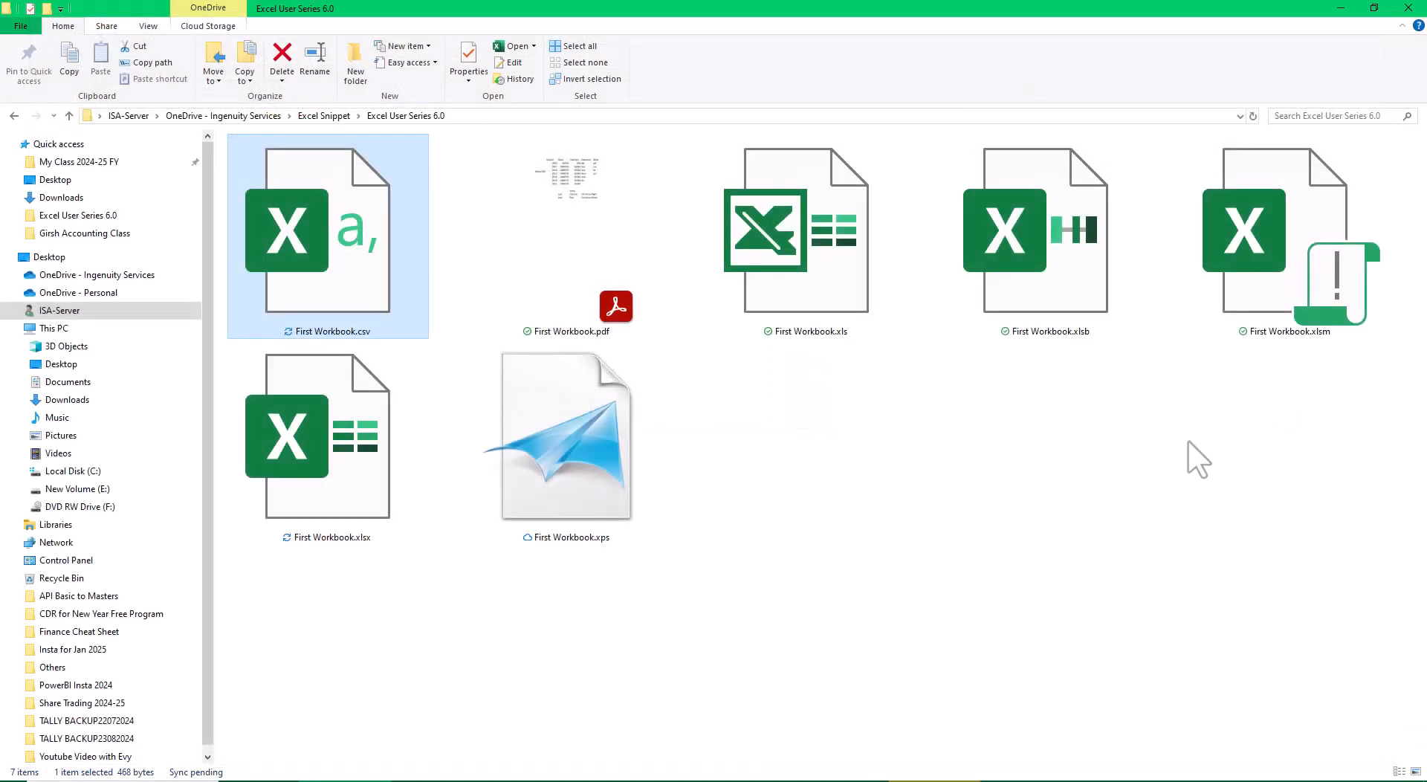
Open First Workbook.xlsx and merge and center the Office 365 label across A3:A8, aligned vertically in the middle.
double_click(332, 470)
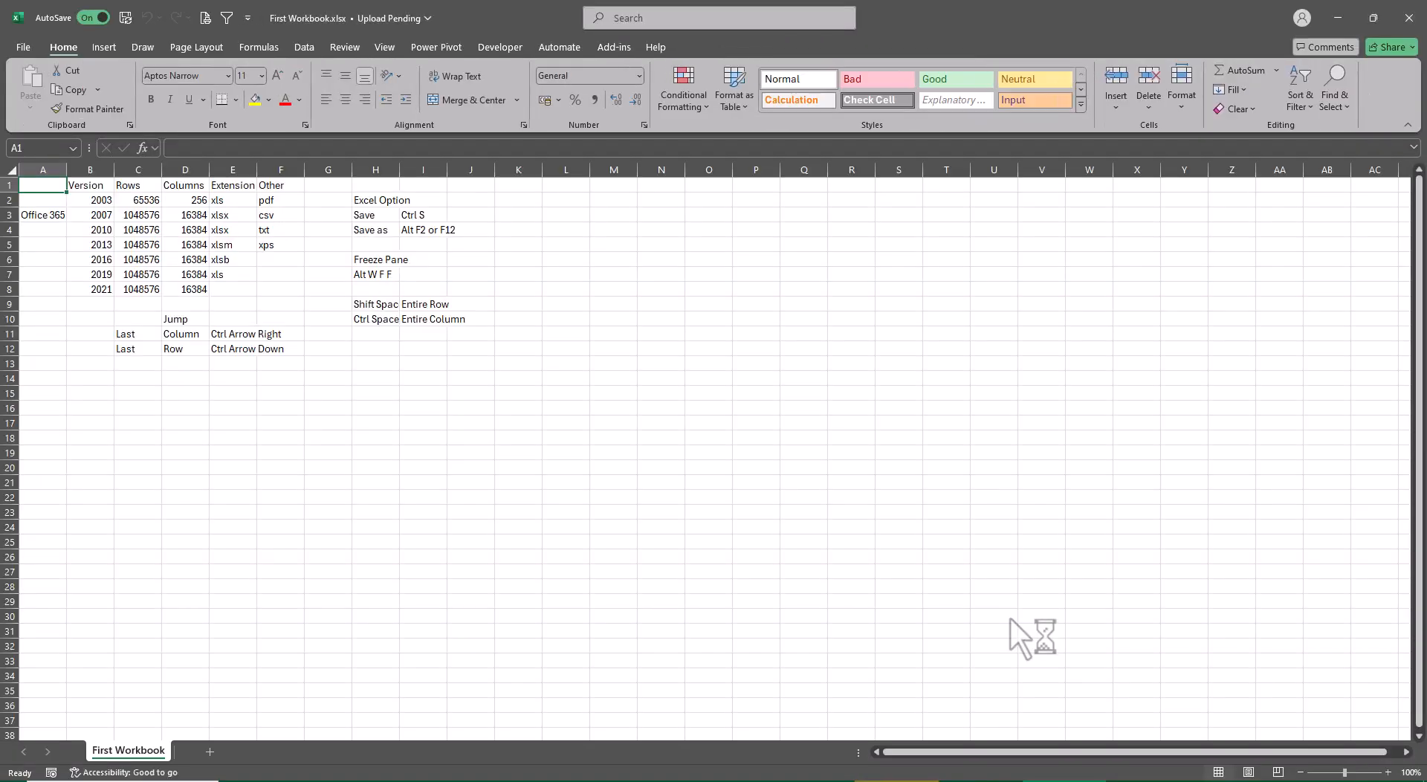
scroll(656, 627, up, 4)
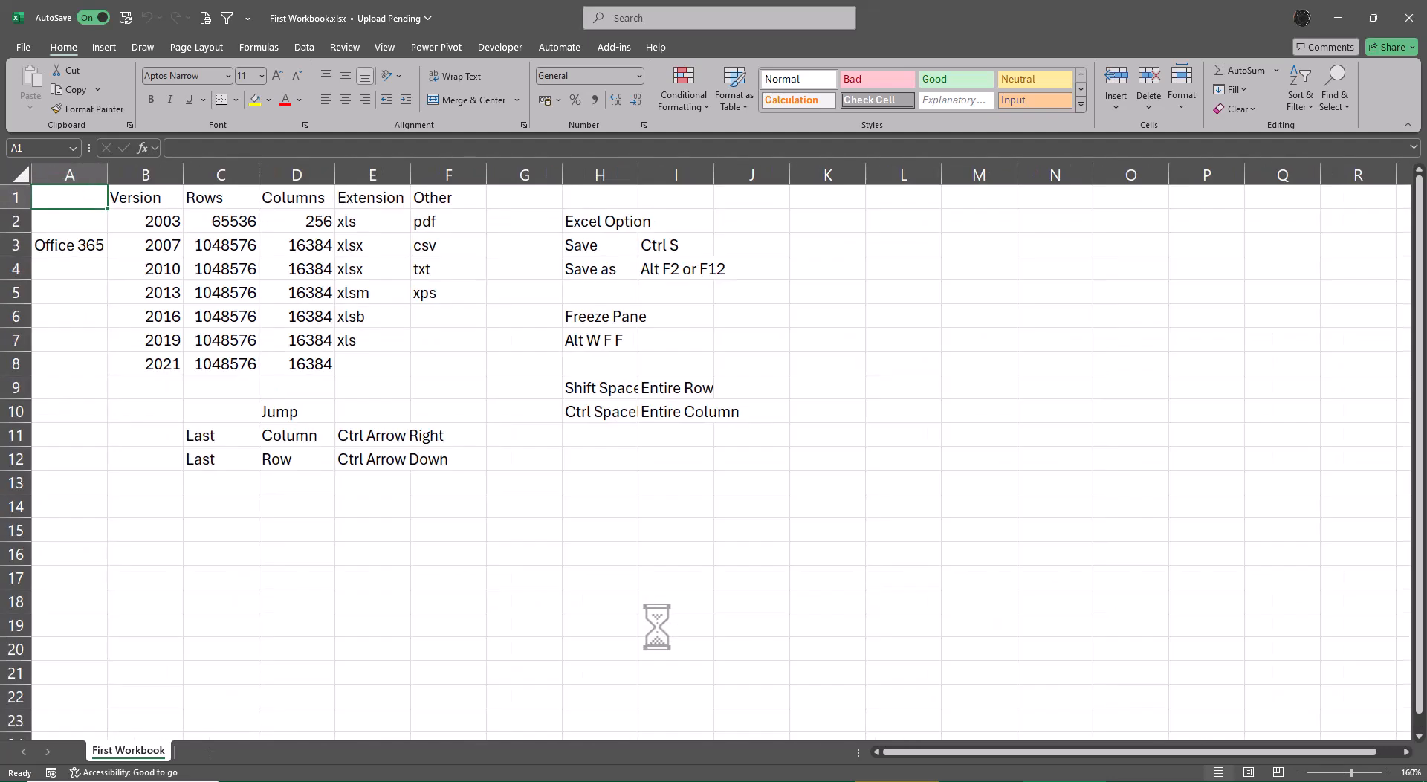
scroll(656, 627, up, 6)
click(134, 292)
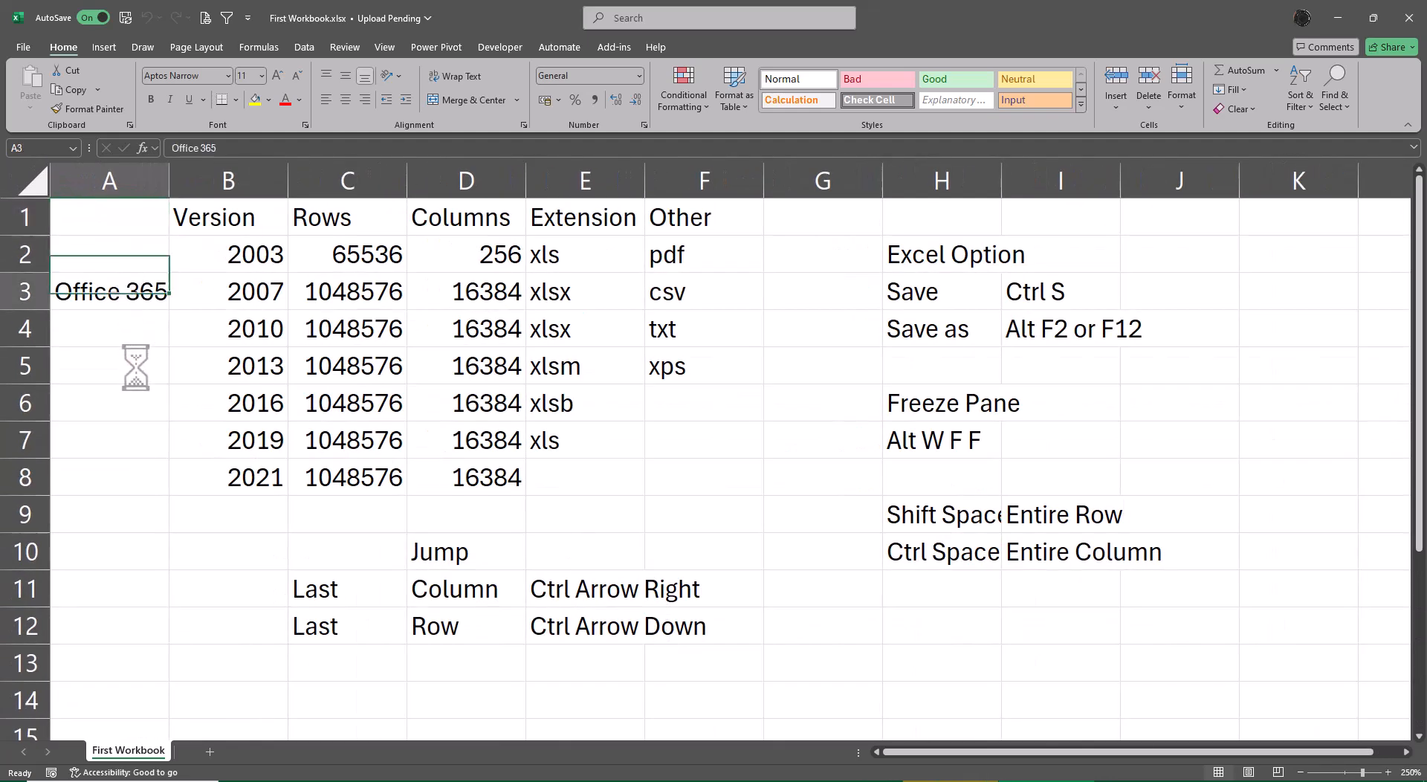
drag(135, 367, 70, 479)
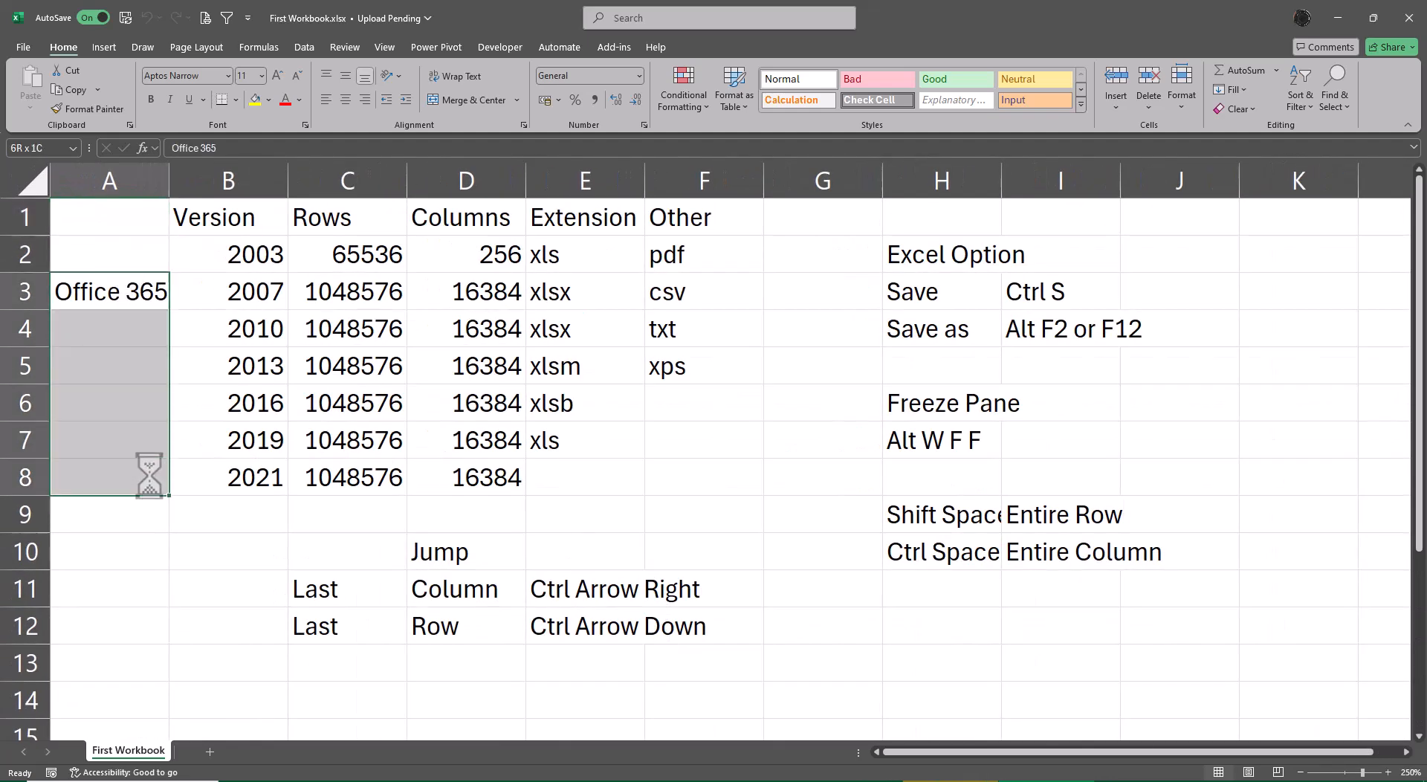
click(448, 100)
click(345, 75)
click(807, 479)
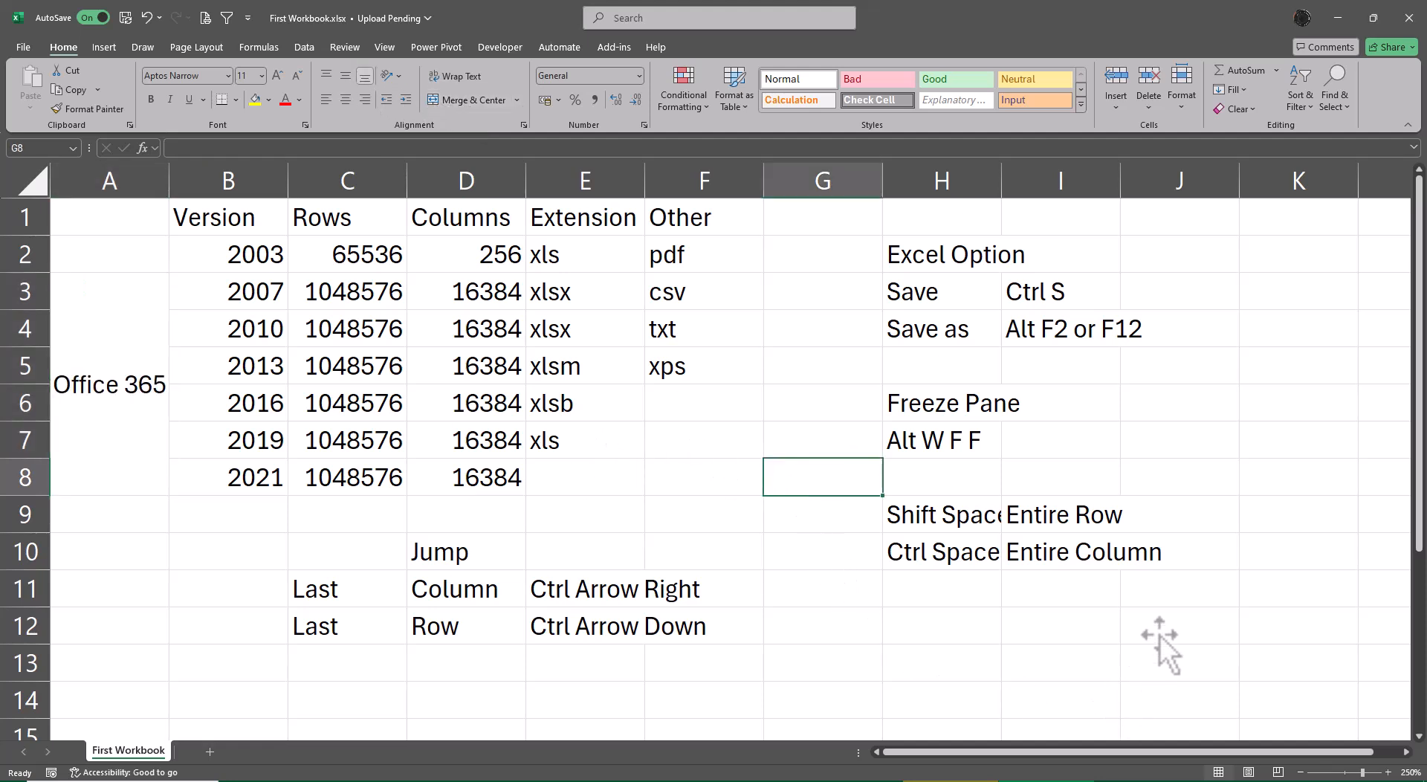
Start saving a copy of the workbook, choosing Text (Tab delimited) (*.txt) as the file type.
key(F12)
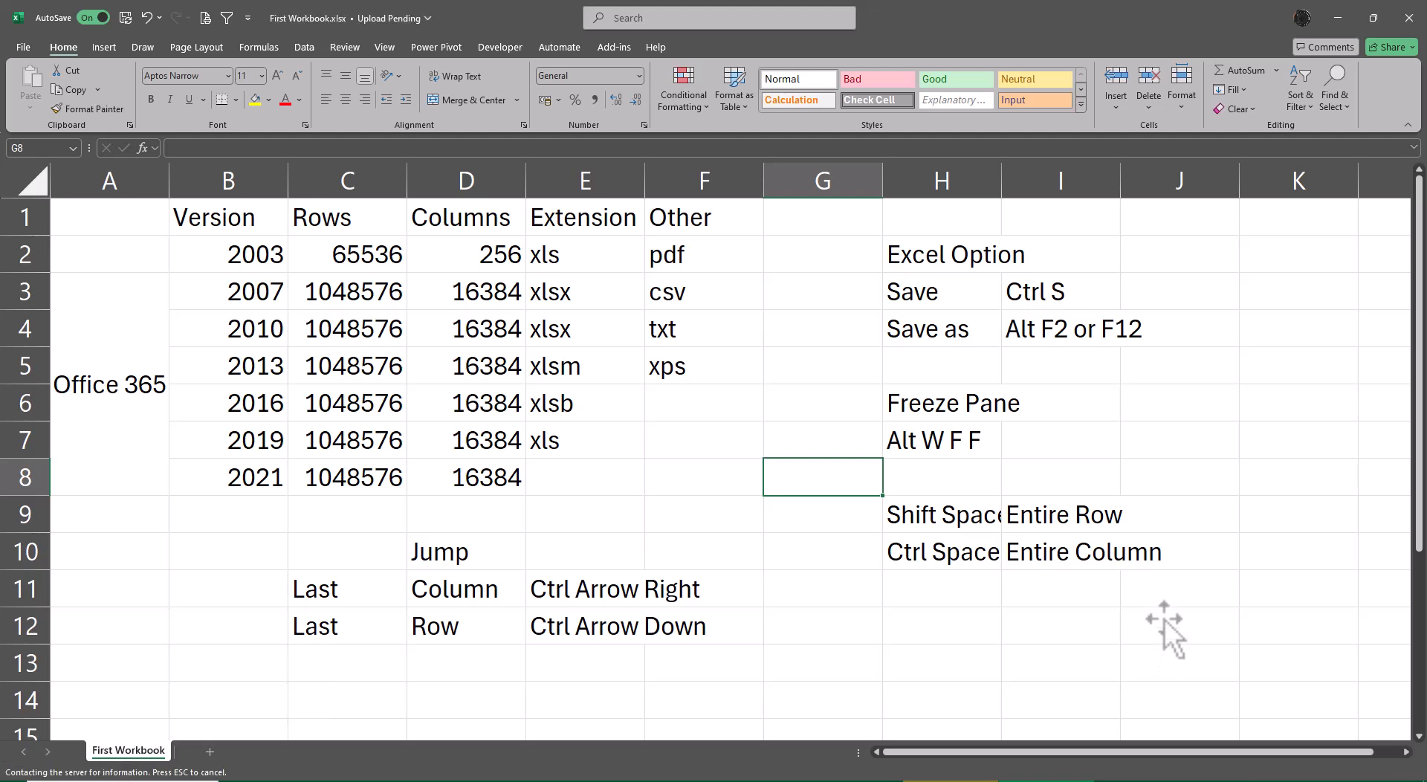
key(F12)
key(alt+Tab)
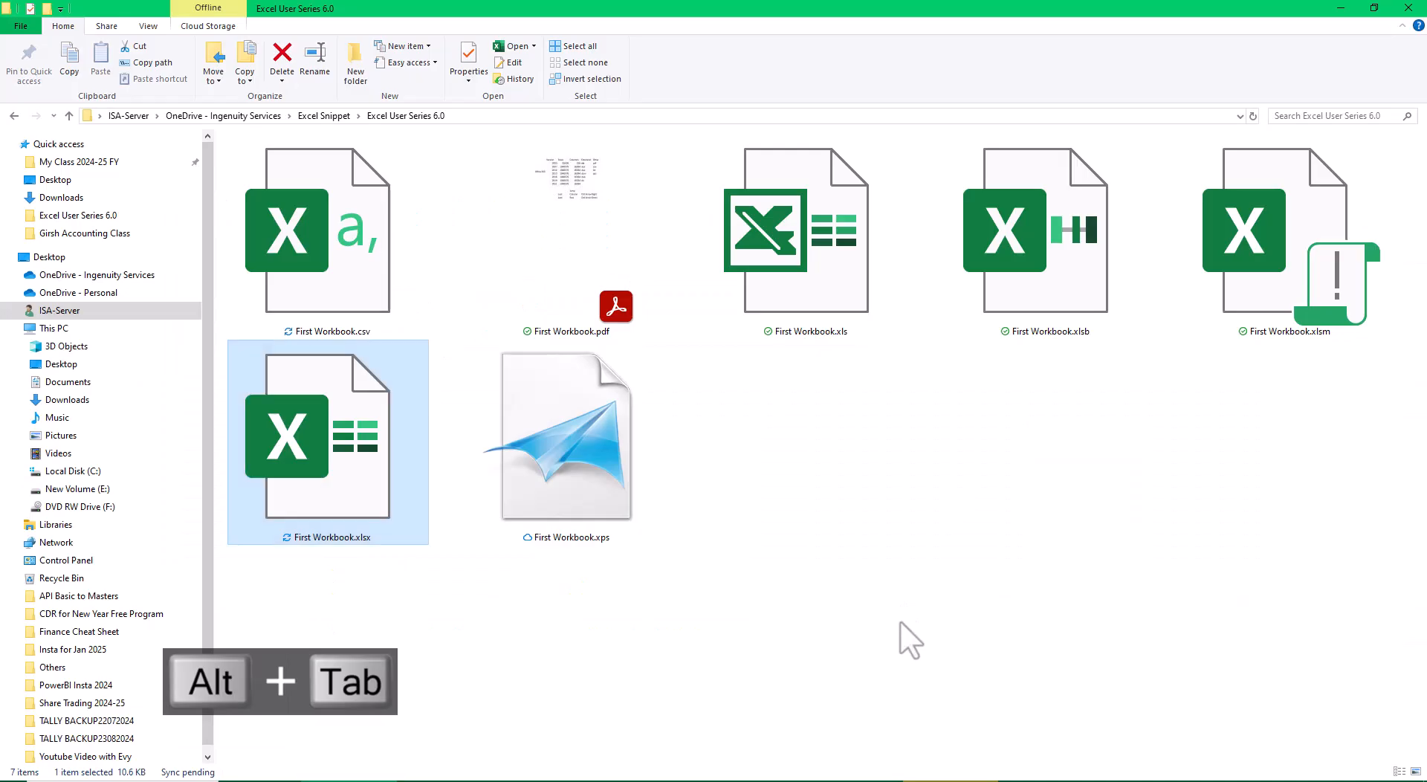
key(alt+Tab)
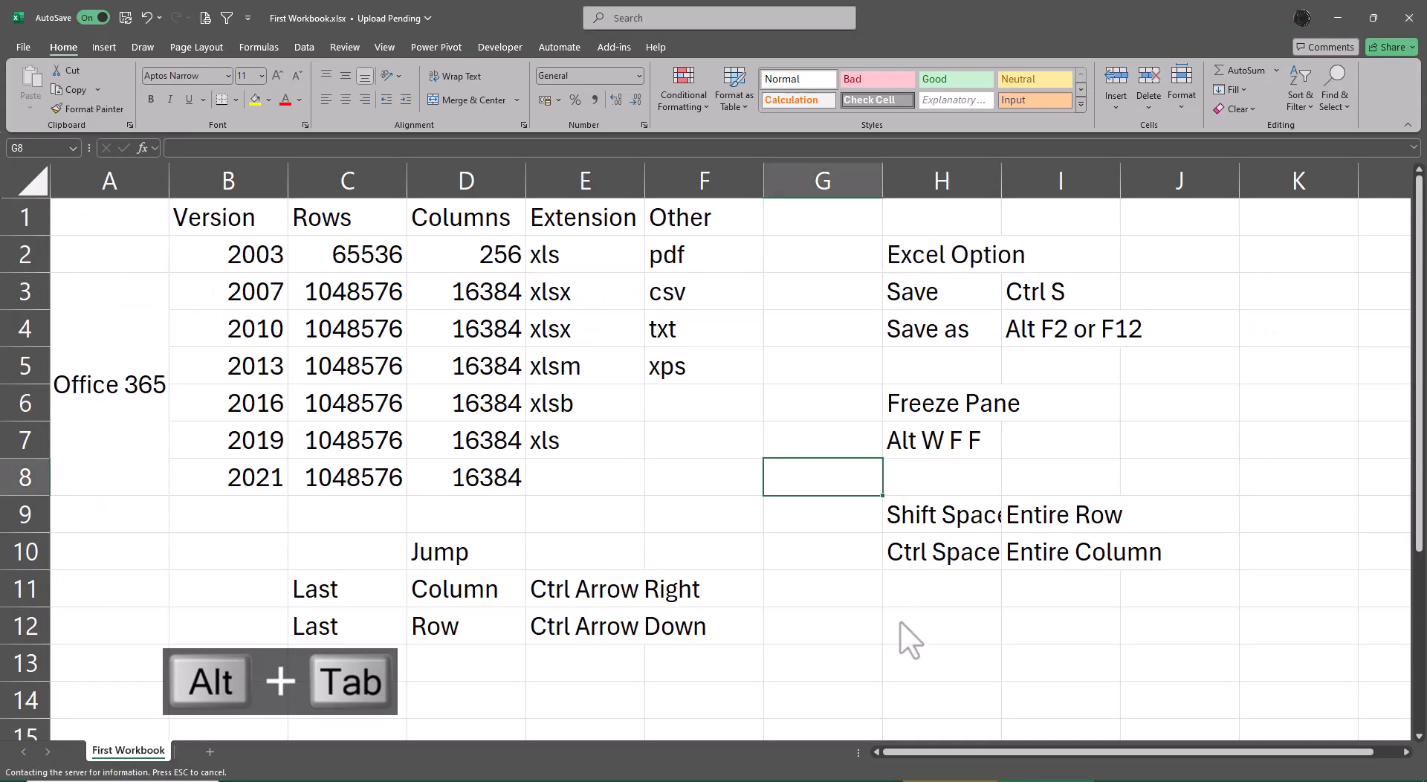
key(F12)
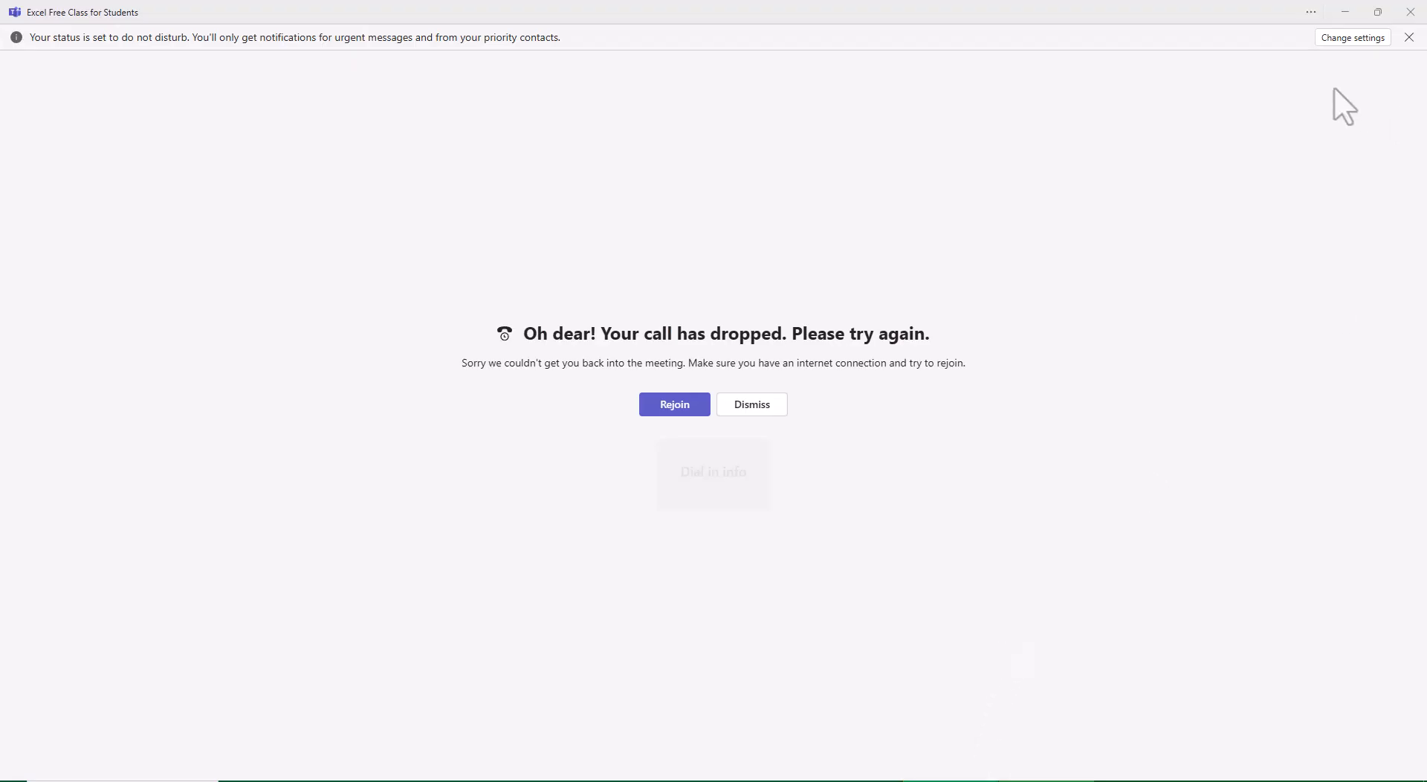
click(1345, 11)
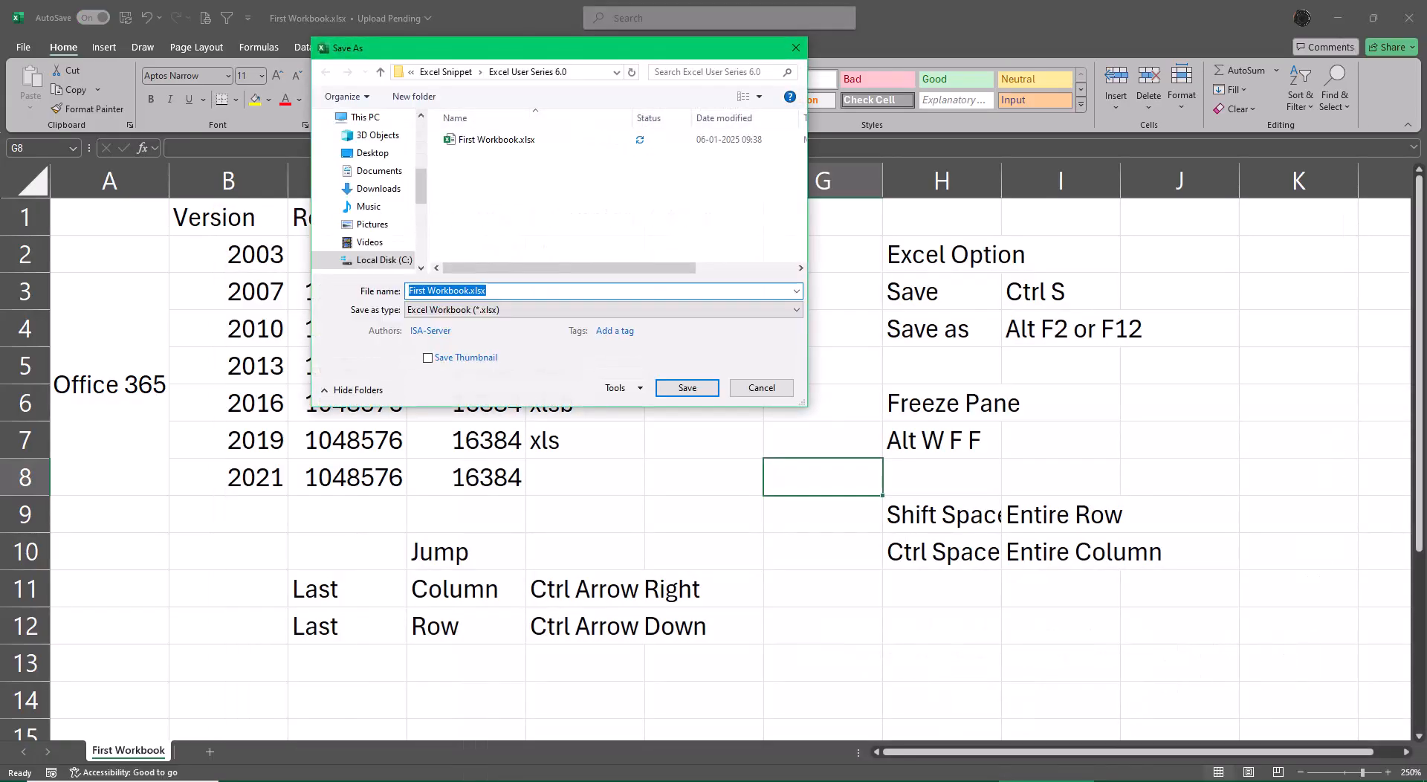
click(492, 318)
key(t)
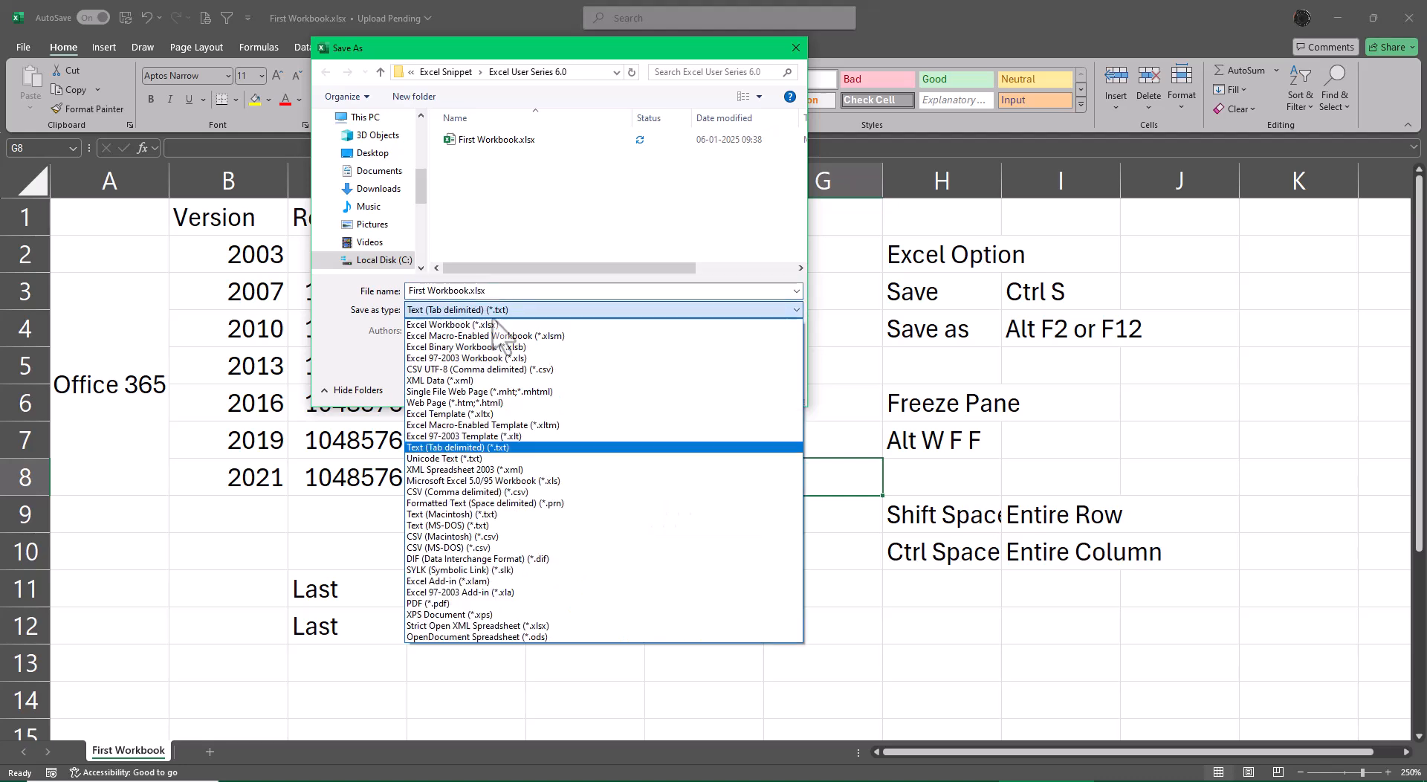
key(Return)
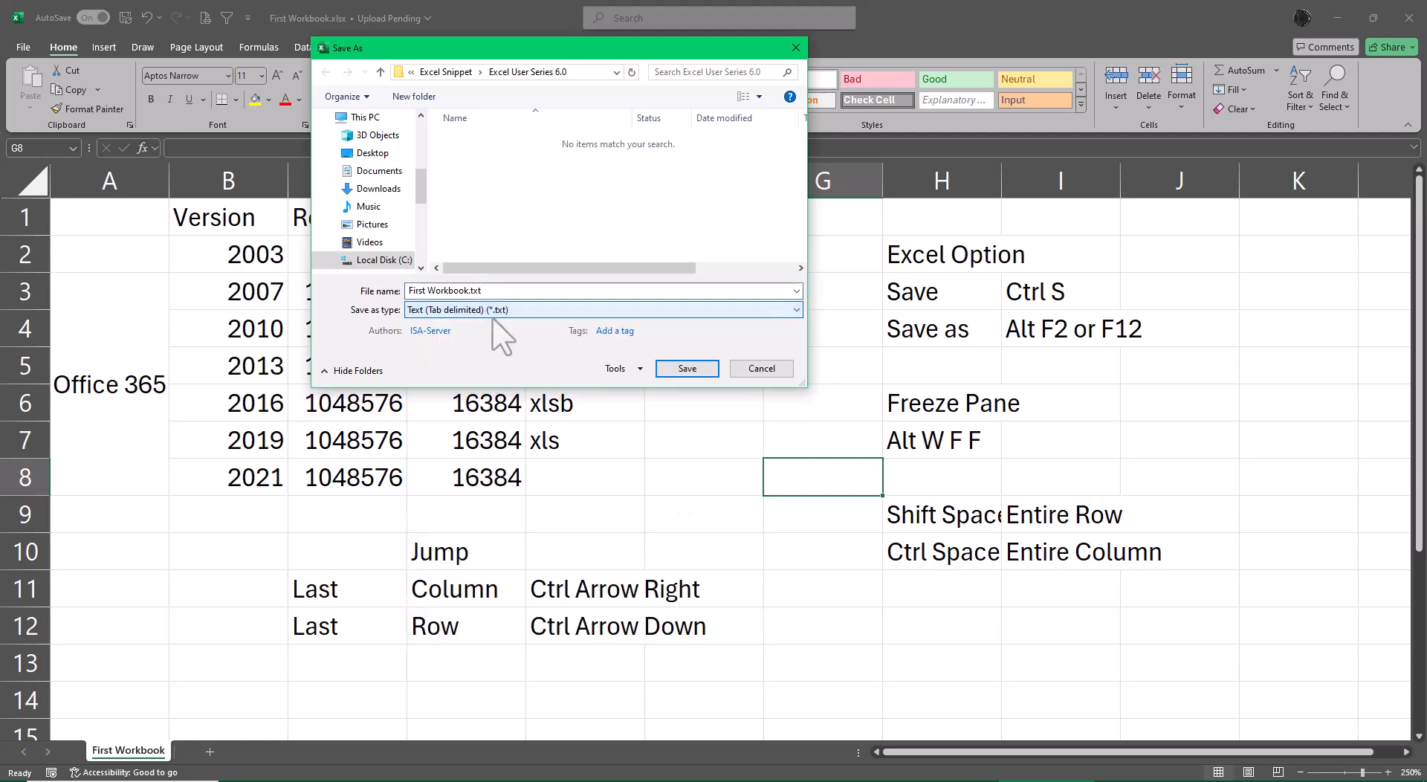
Go through the other text formats, save the copy as First Workbook.txt in Text (Tab delimited) format, and close it.
click(502, 315)
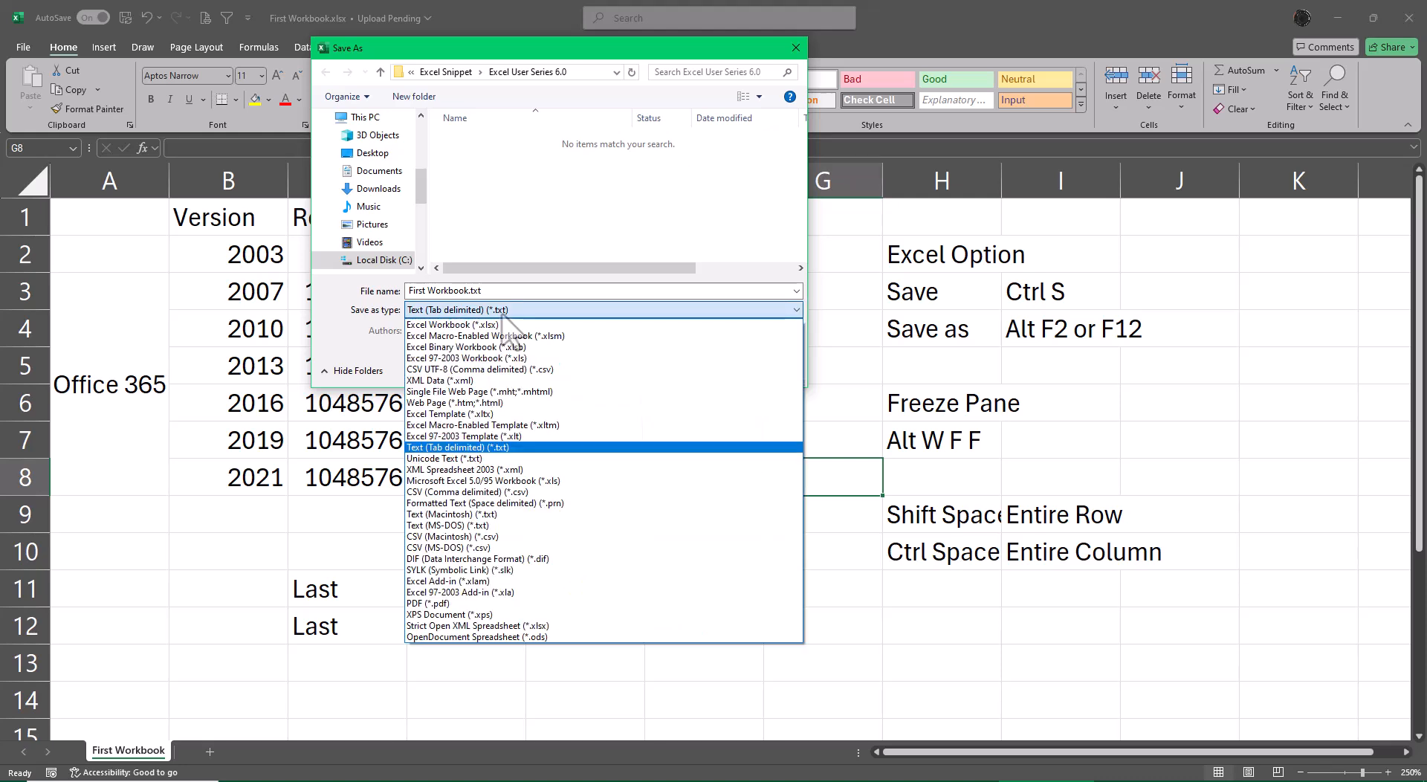
key(t)
key(t)
key(t)
key(t)
key(t)
key(t)
click(503, 313)
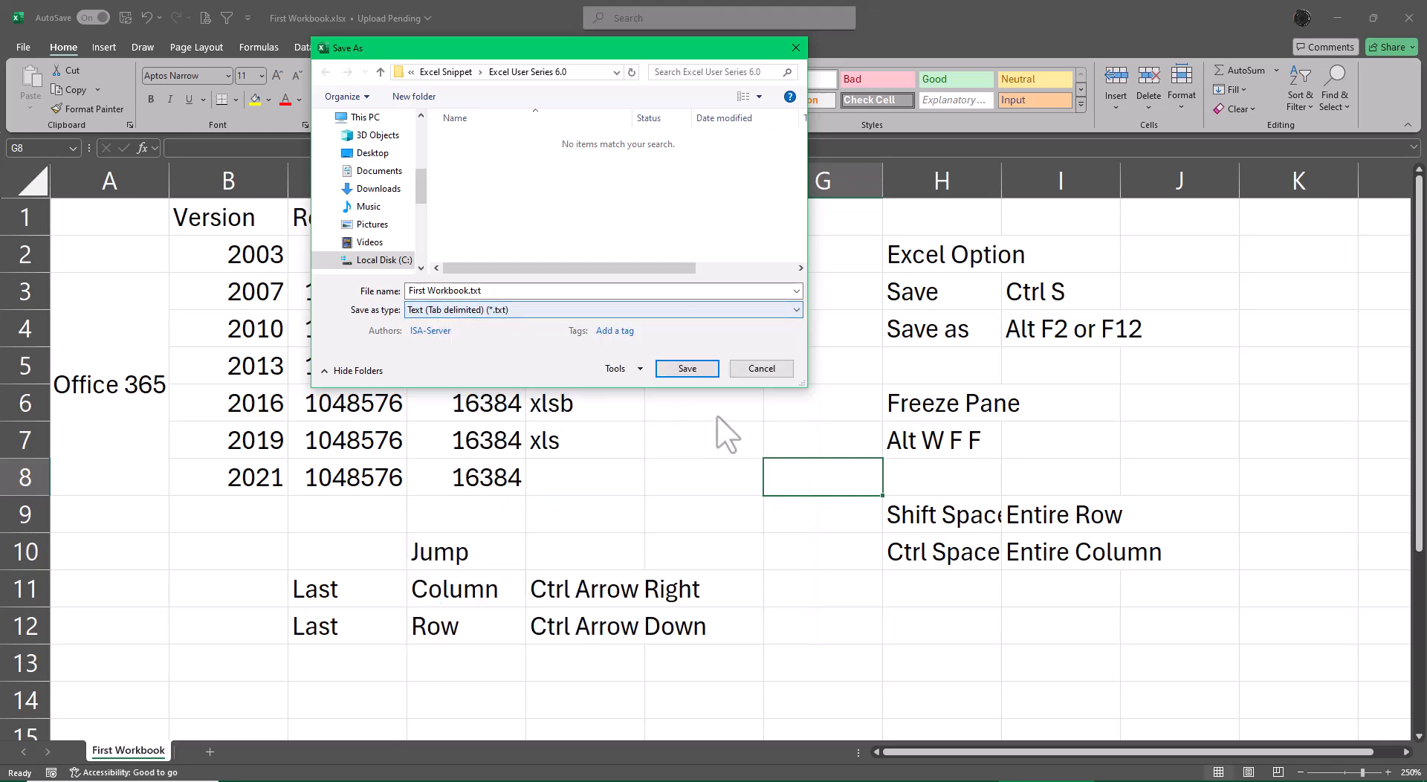
click(680, 371)
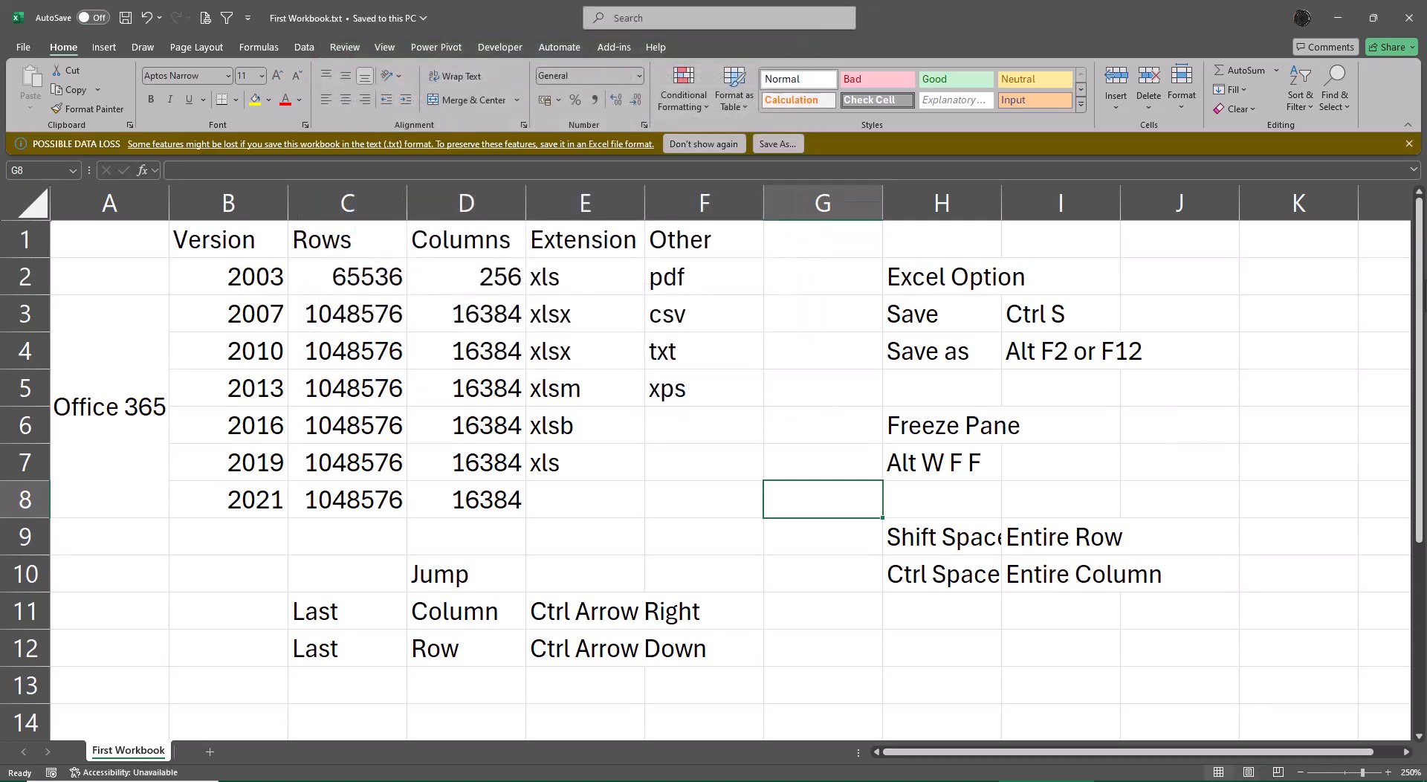
click(1415, 29)
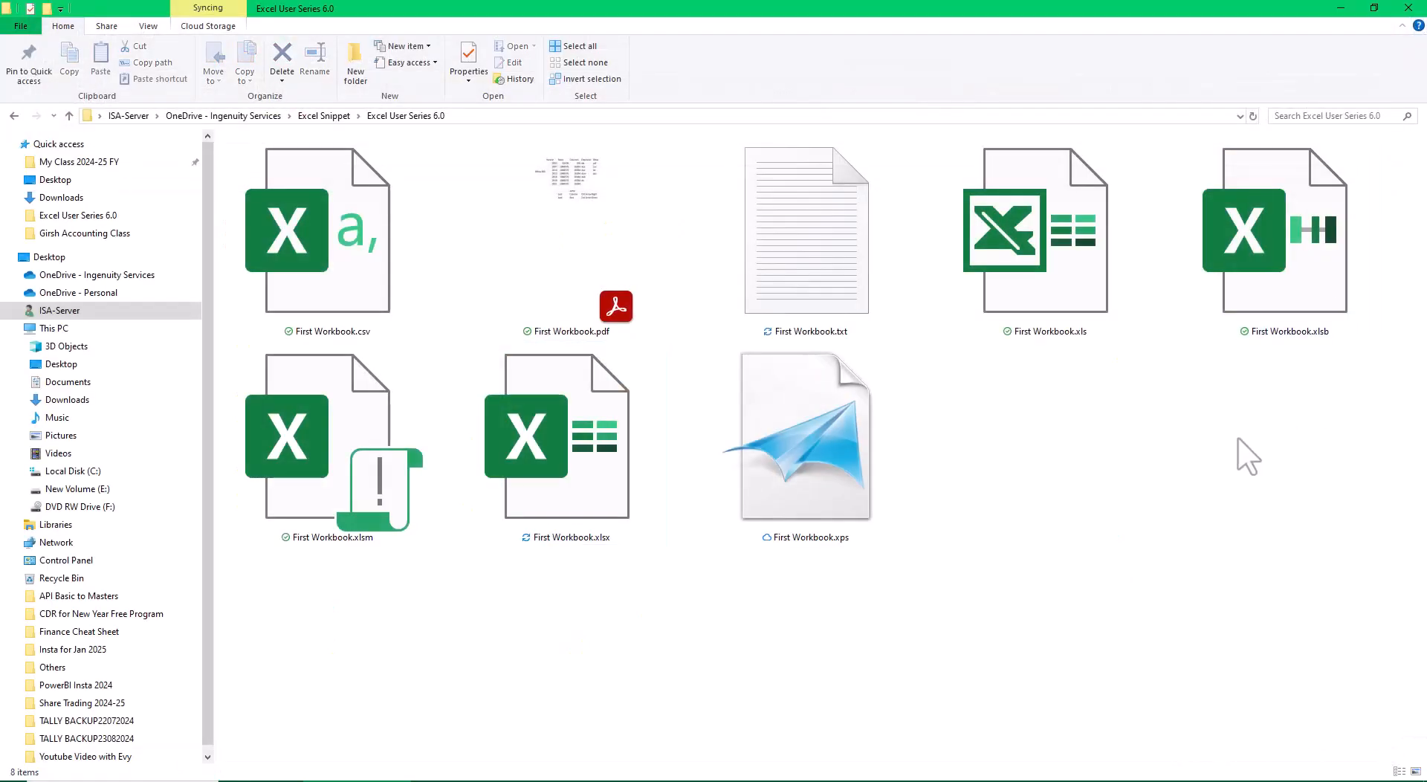
Switch the files in the Excel User Series 6.0 folder to medium icons.
click(794, 232)
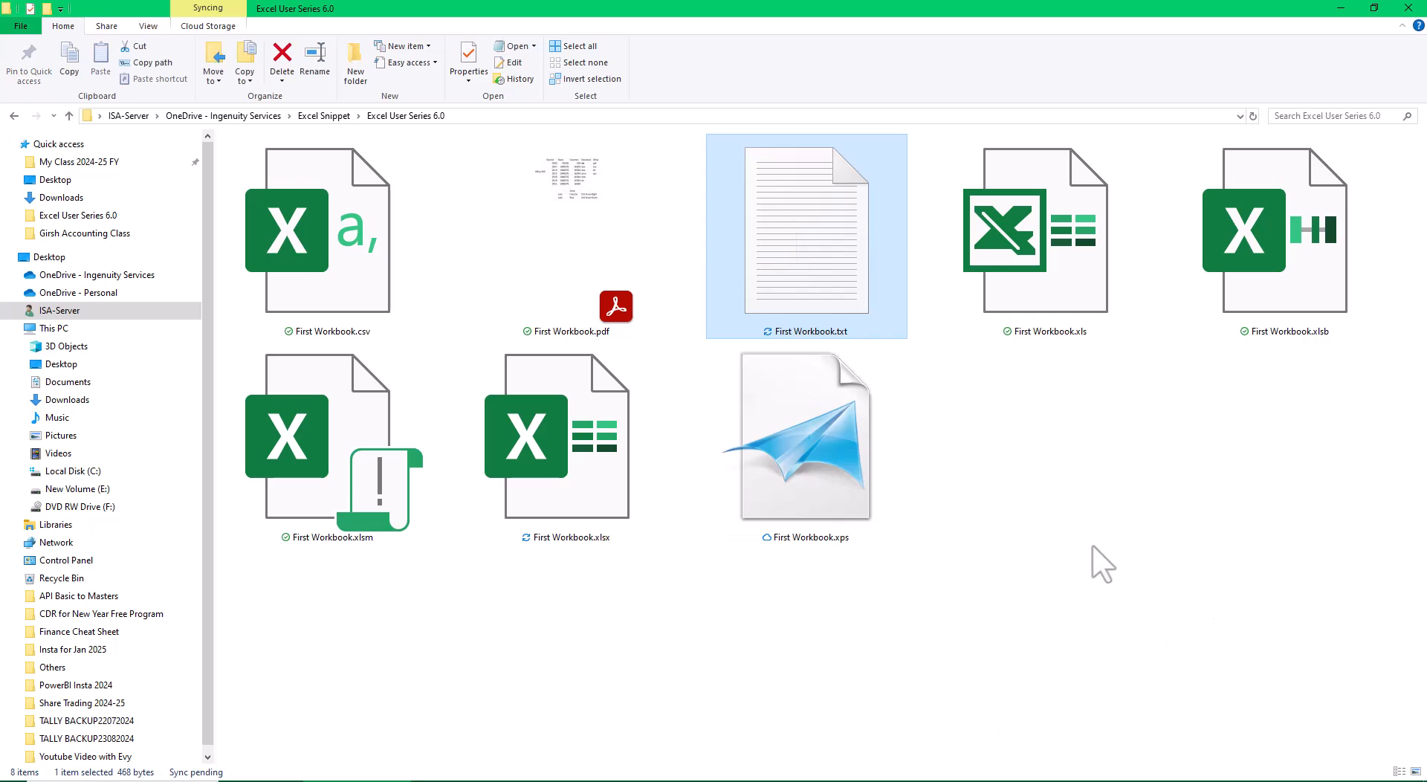
right_click(1018, 451)
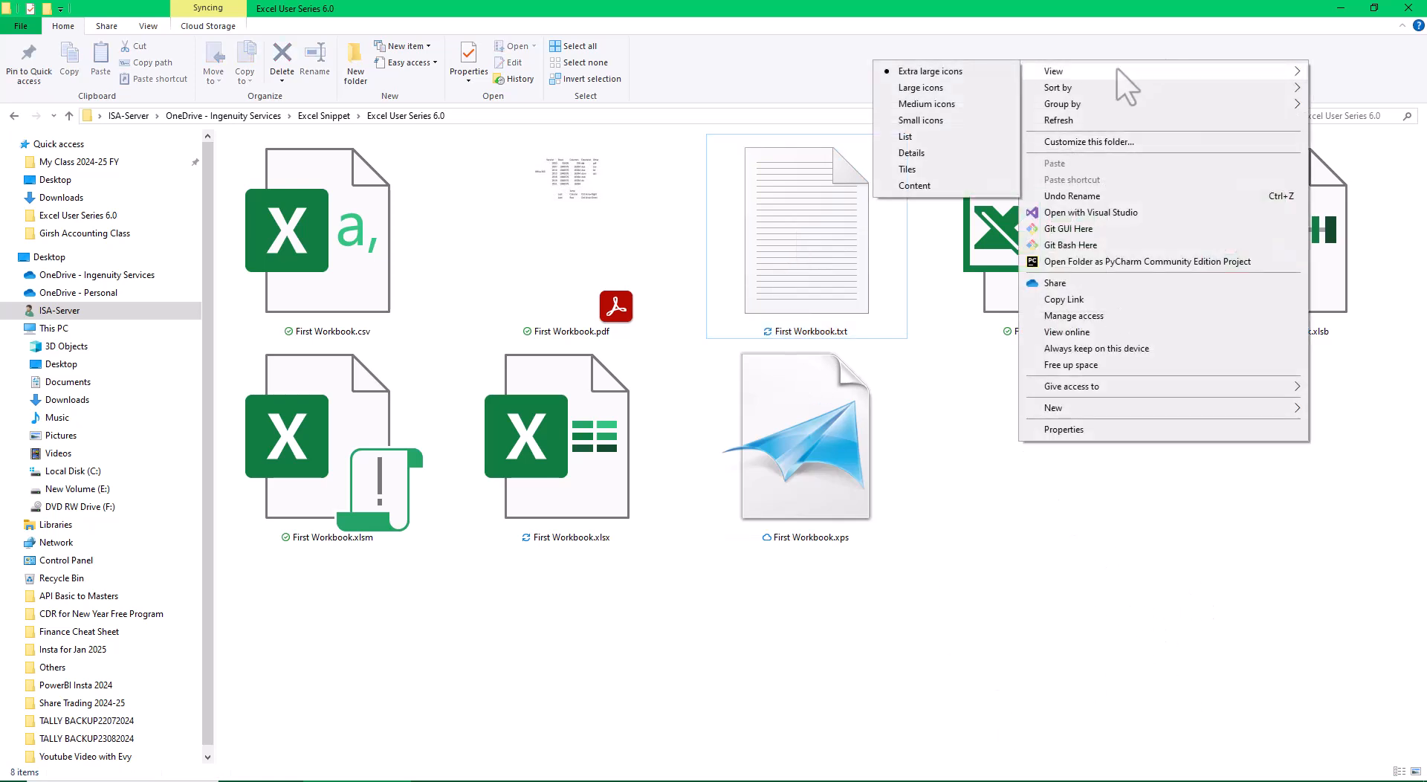
click(944, 104)
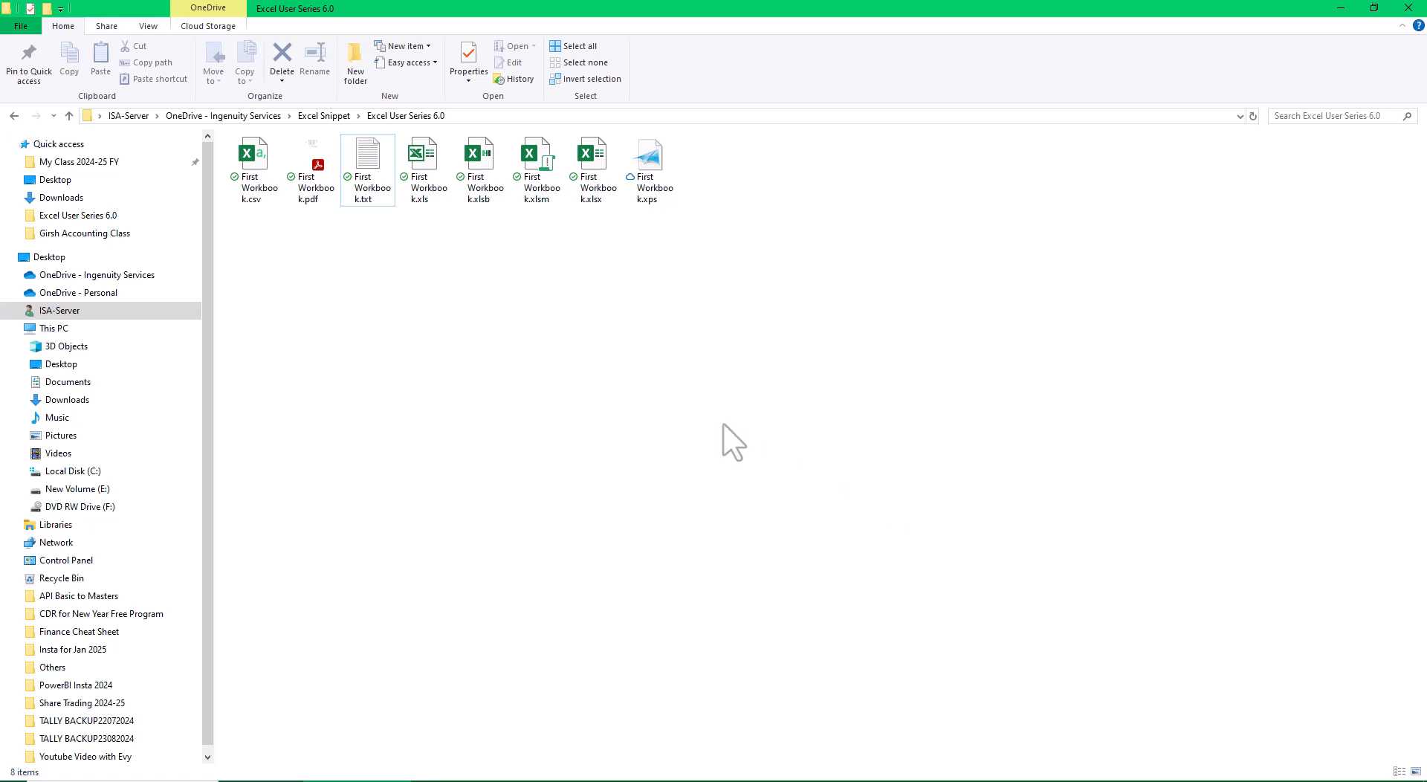
Open First Workbook.xlsx and autofit the widths of columns H to J to show the shortcut notes in full.
double_click(592, 186)
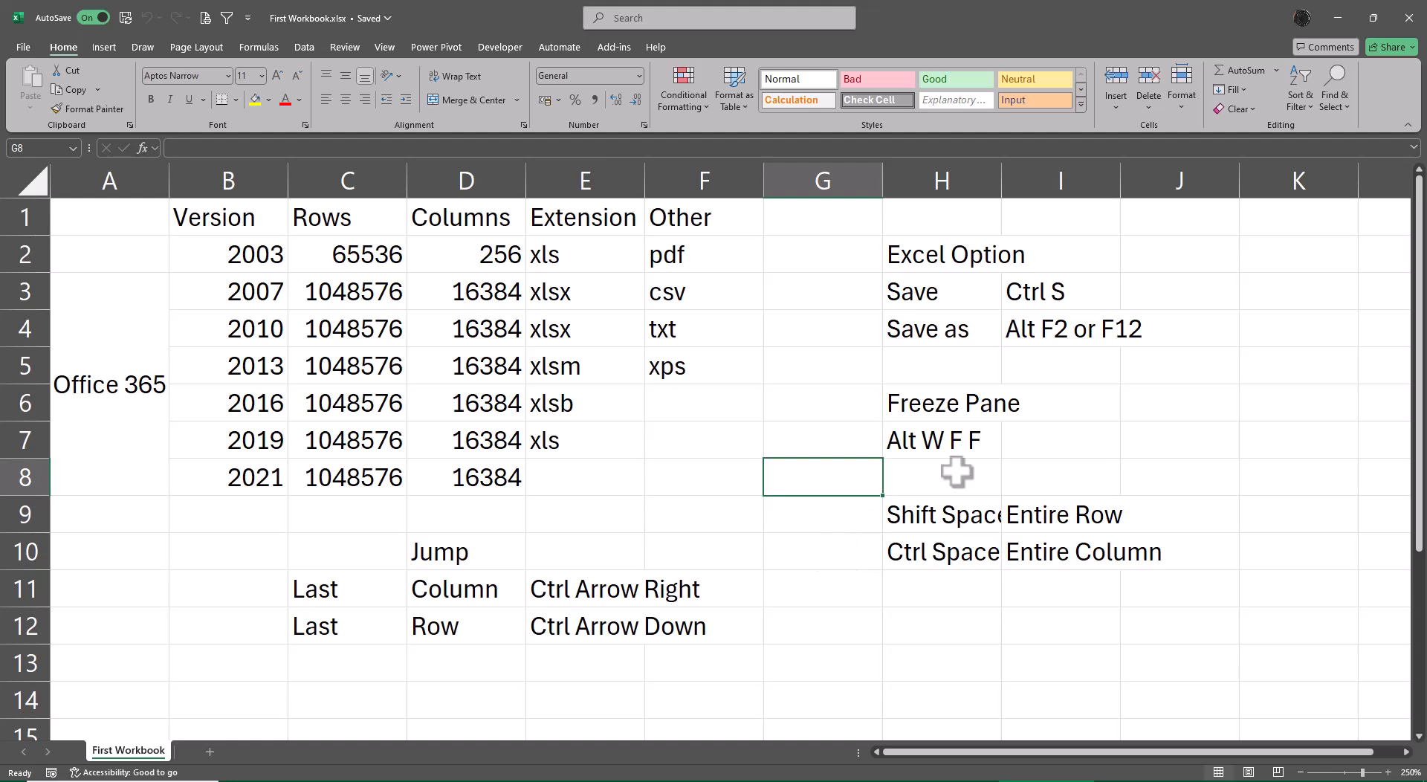
drag(1063, 169, 1120, 183)
double_click(1120, 184)
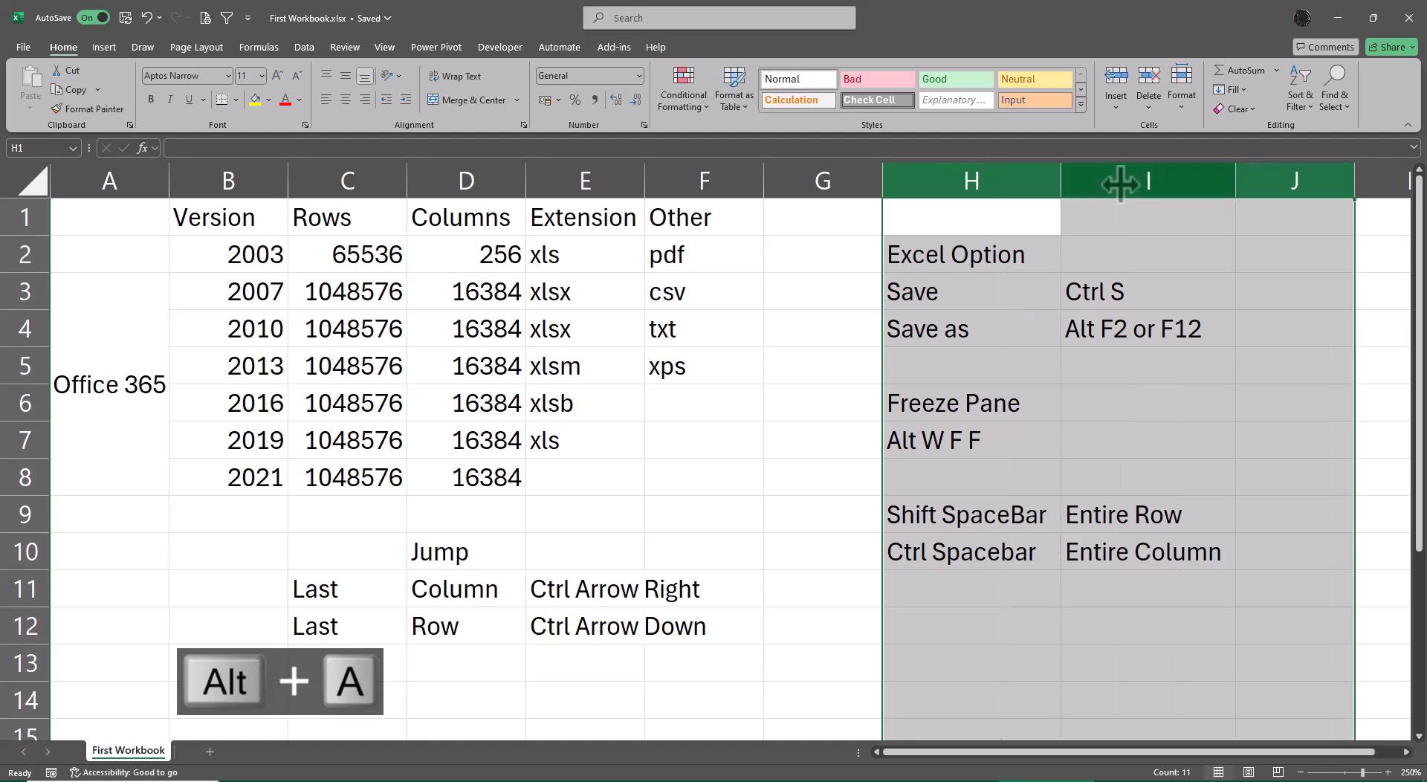
click(812, 624)
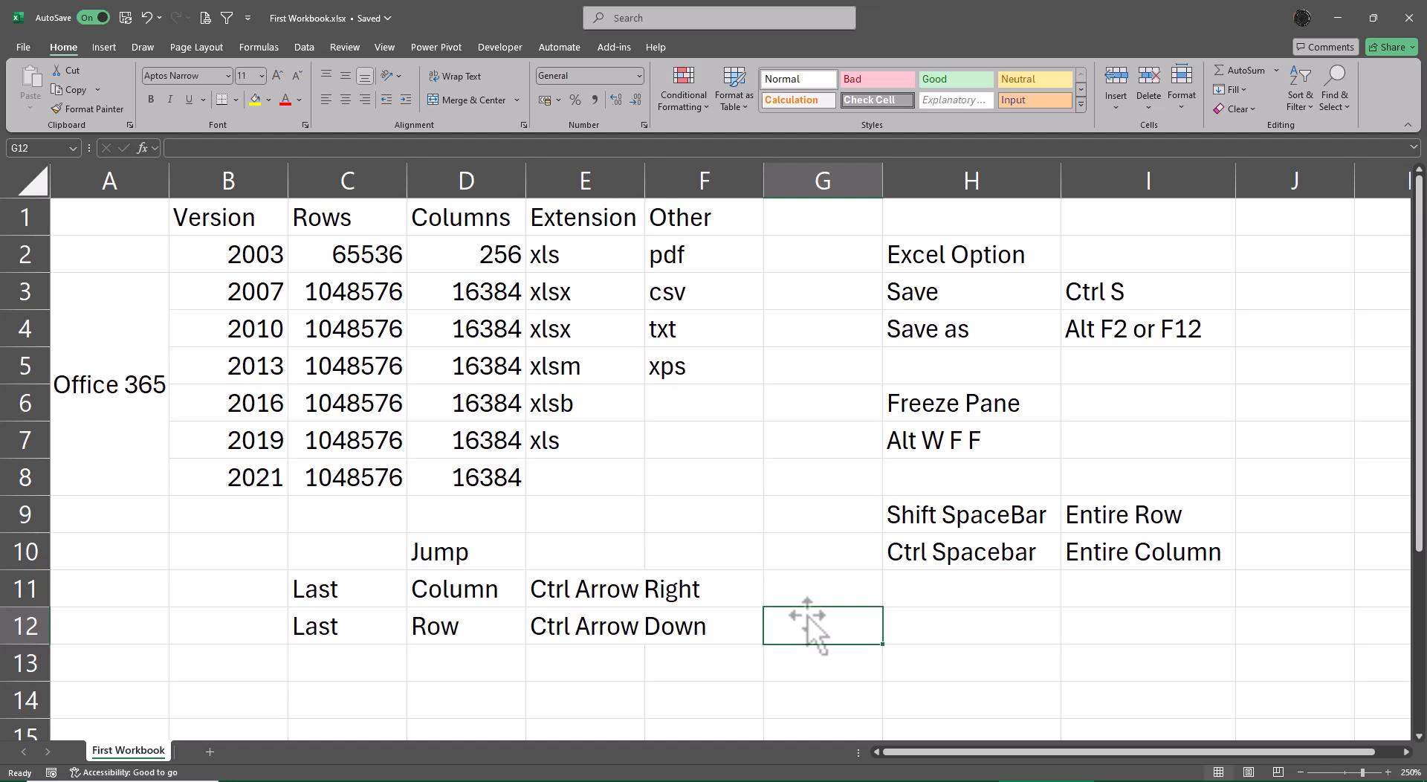
Examine the commands on each ribbon tab from Insert to Help, and return to Home.
click(105, 47)
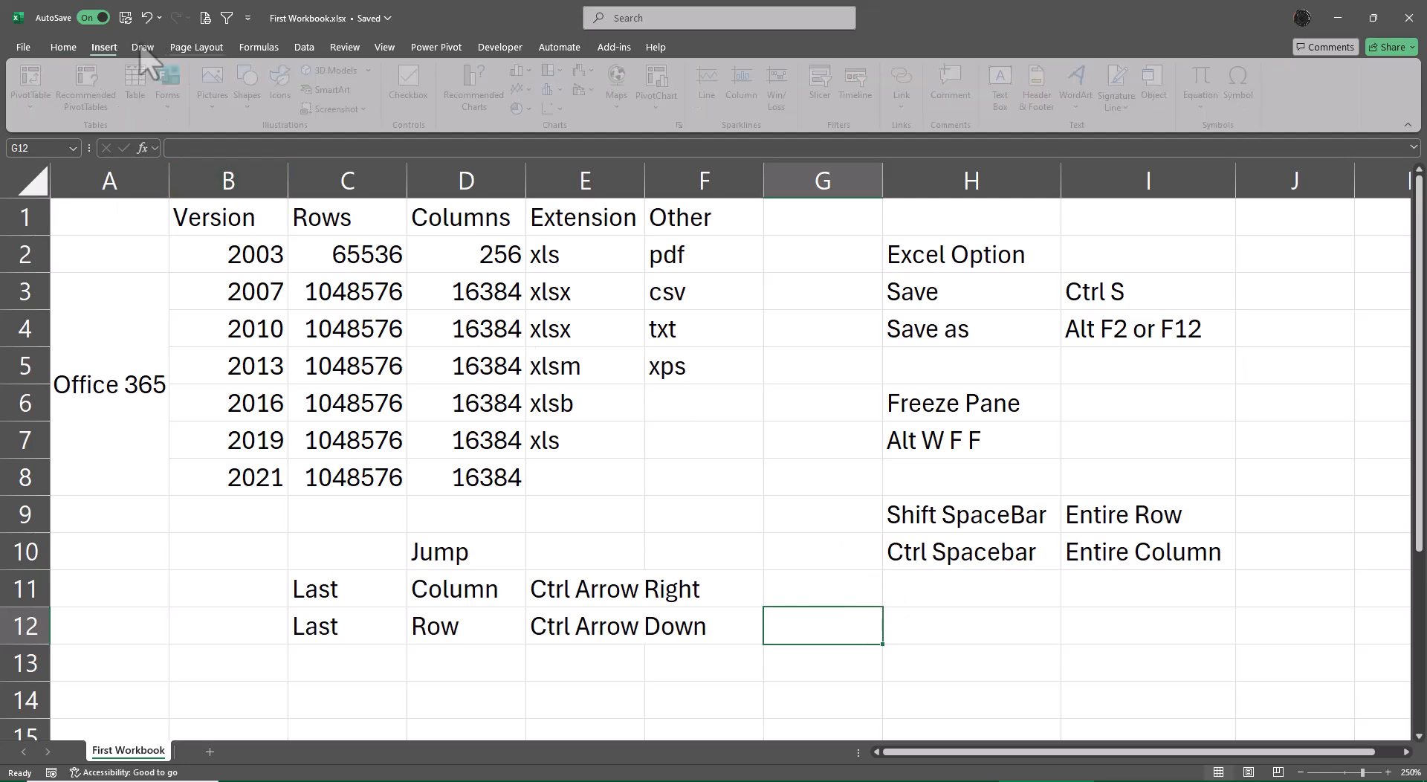
click(143, 47)
click(196, 47)
click(259, 46)
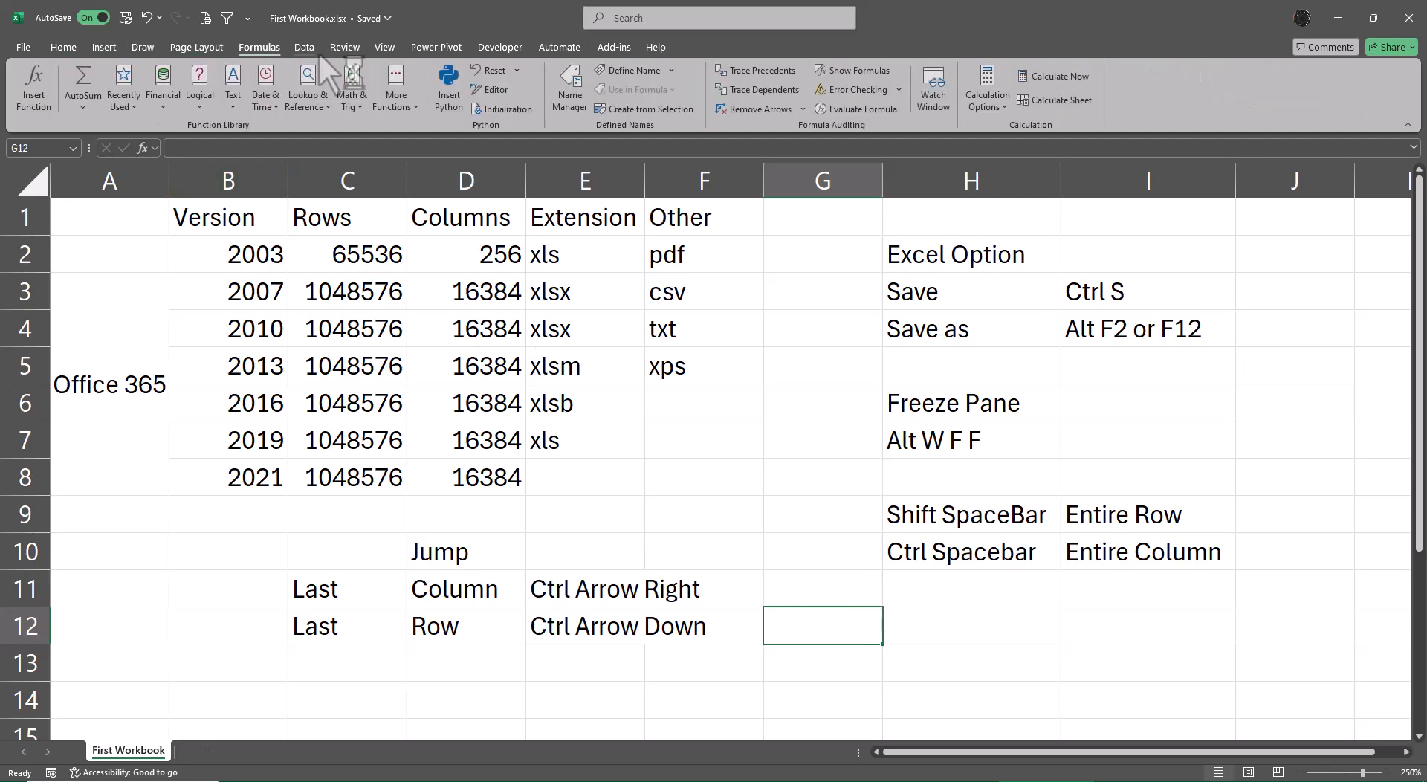
click(313, 48)
click(348, 48)
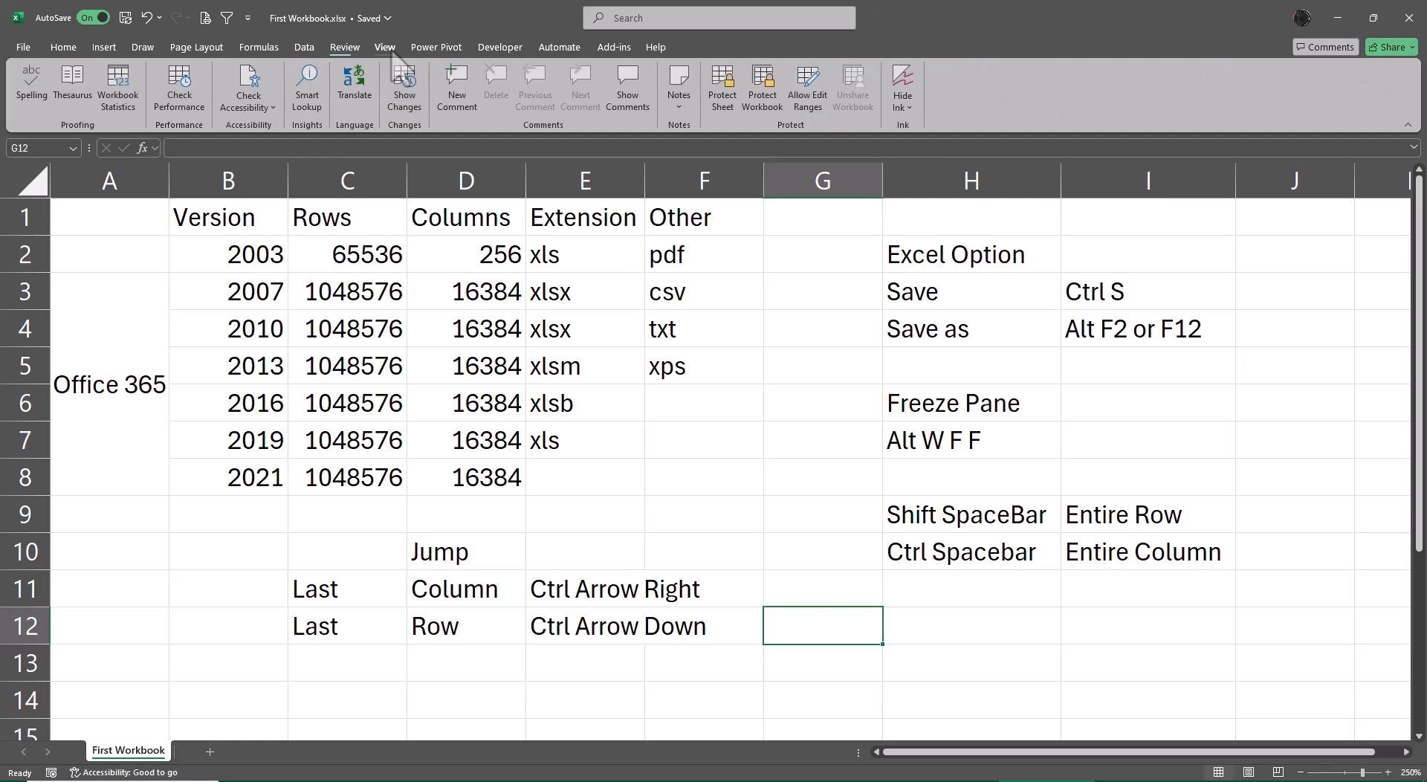
click(384, 47)
click(436, 48)
click(499, 49)
click(559, 48)
click(614, 49)
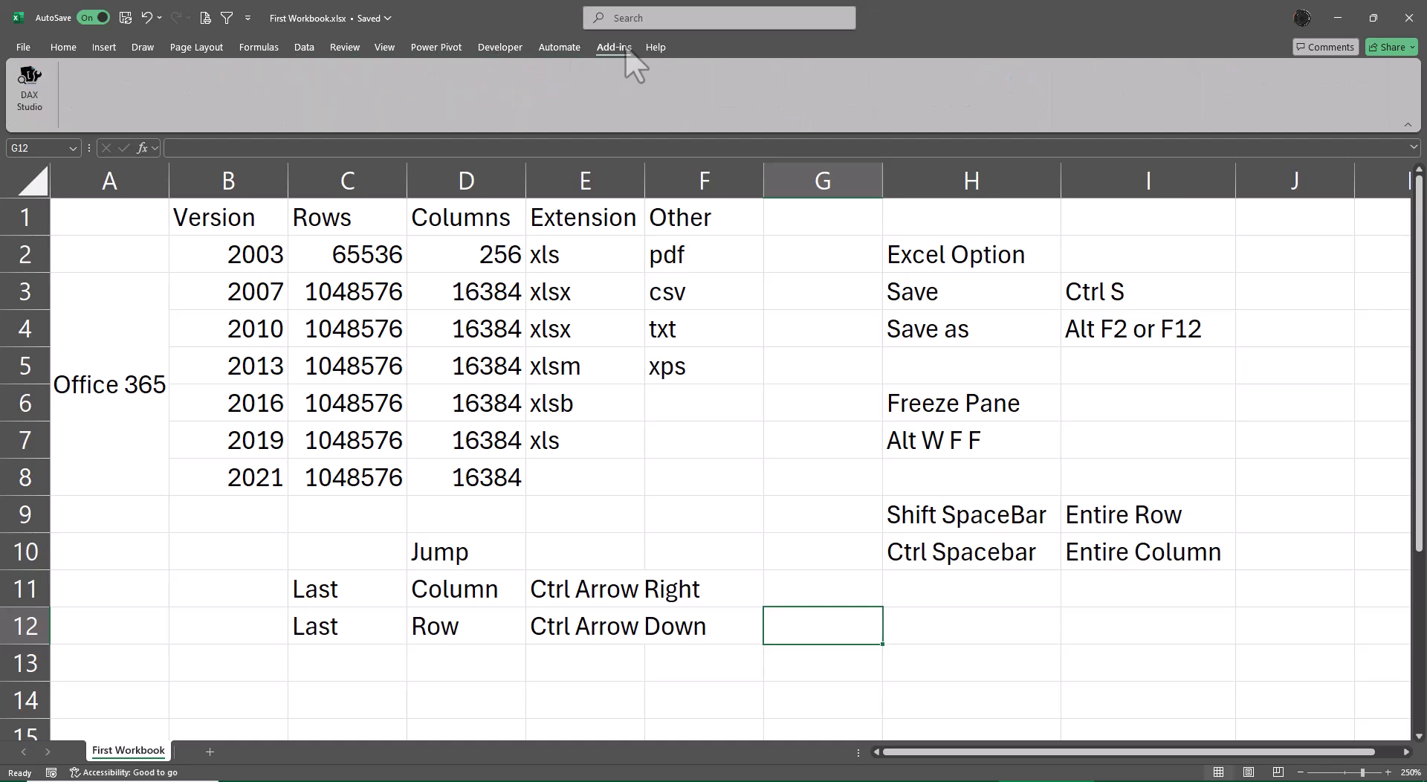
click(656, 49)
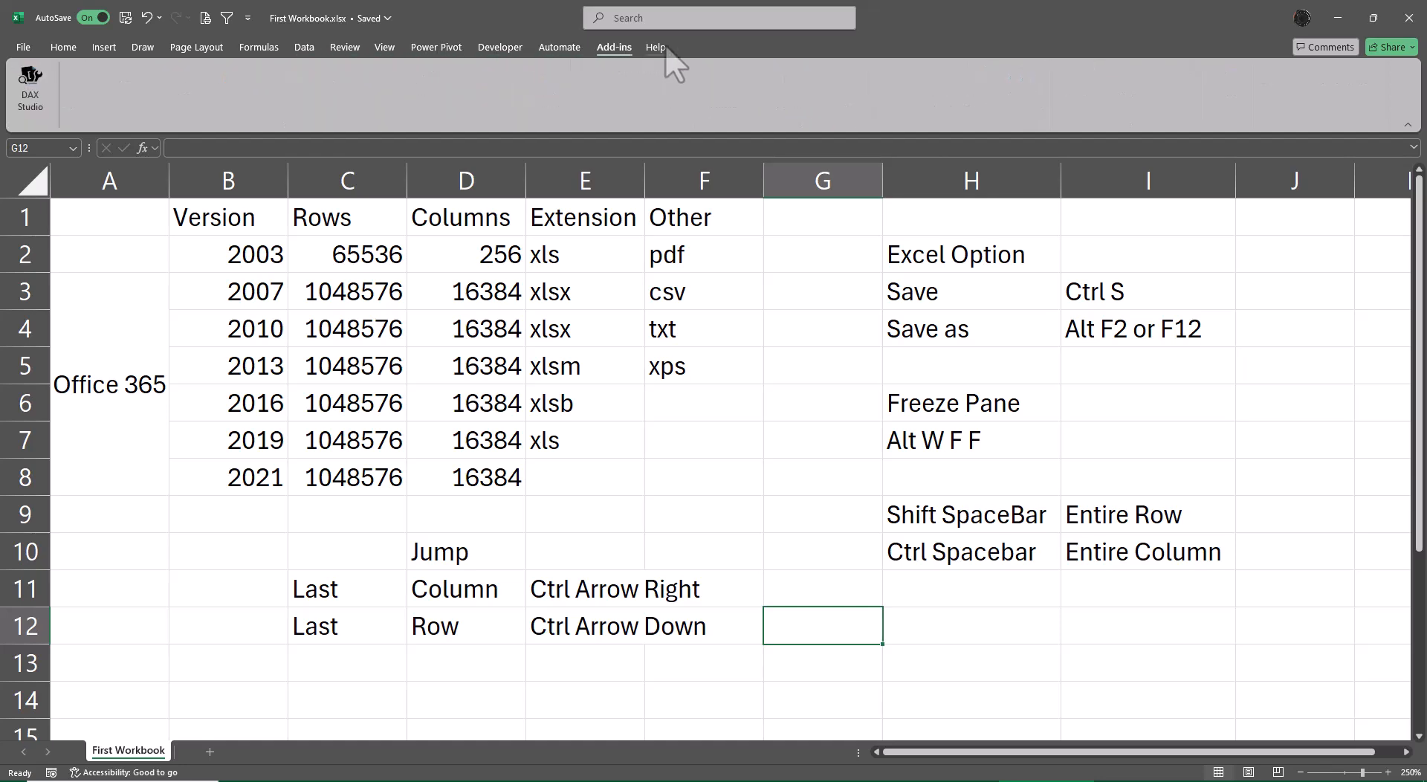
click(72, 49)
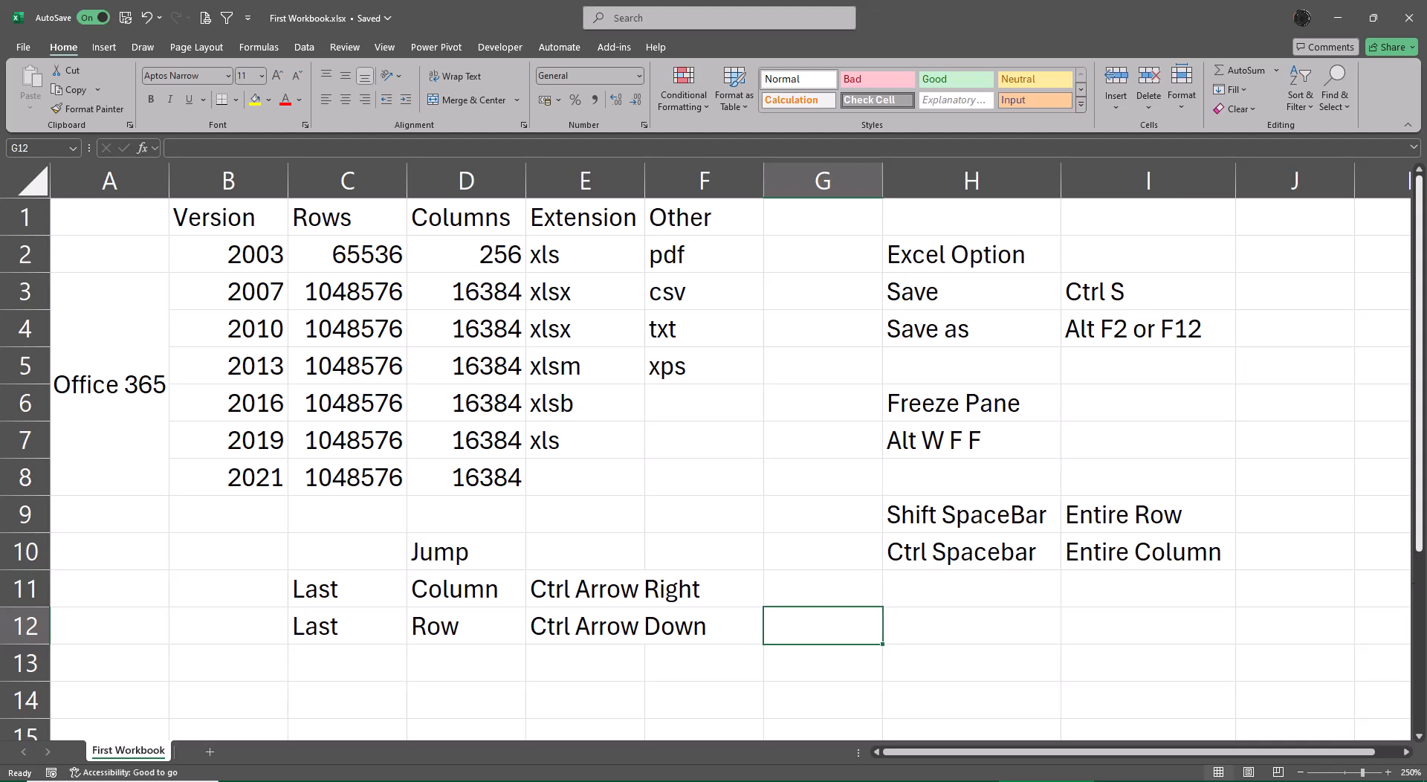
Customize the ribbon to show the Data Streamer, Inquire, Acrobat, QuickBooks and SAP Analytics Cloud tabs.
right_click(1400, 95)
key(Escape)
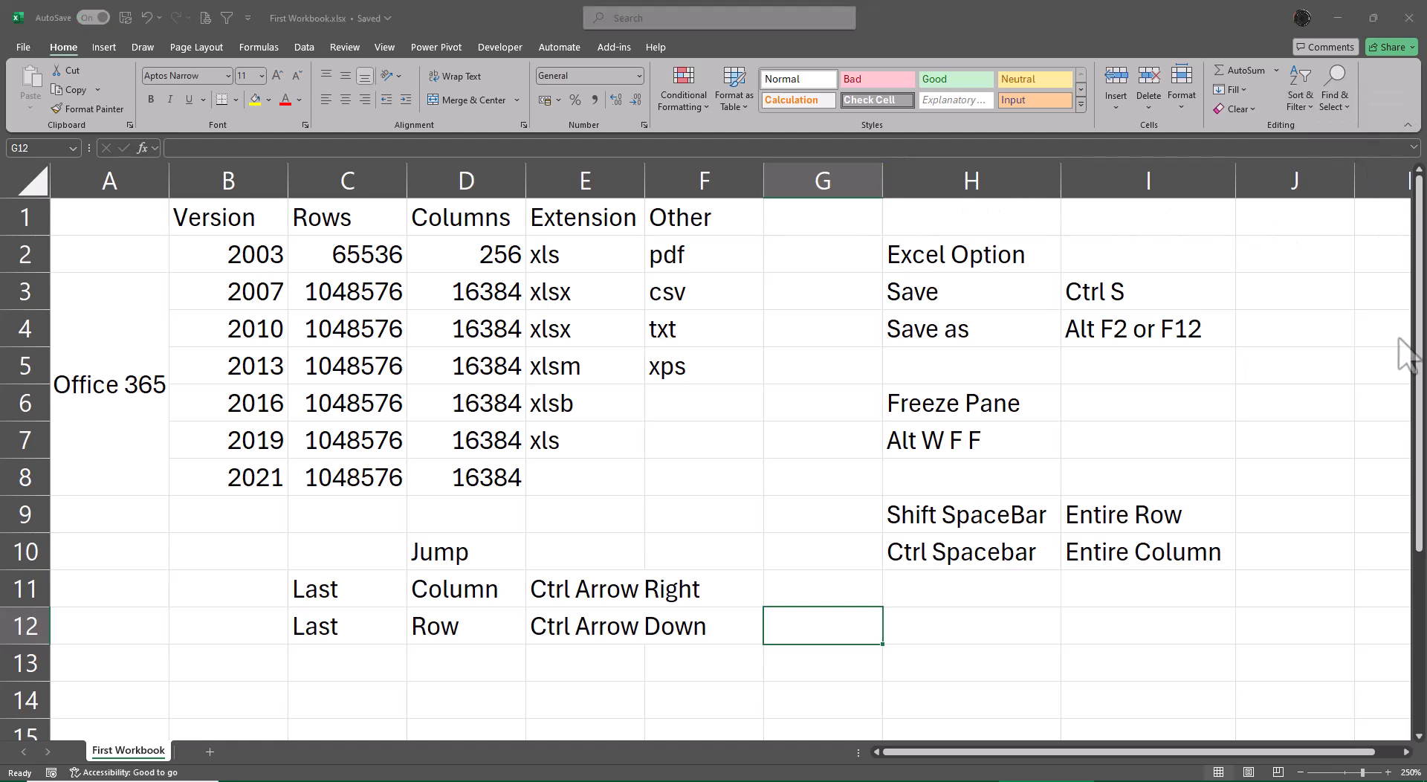
scroll(931, 429, down, 2)
scroll(930, 429, down, 1)
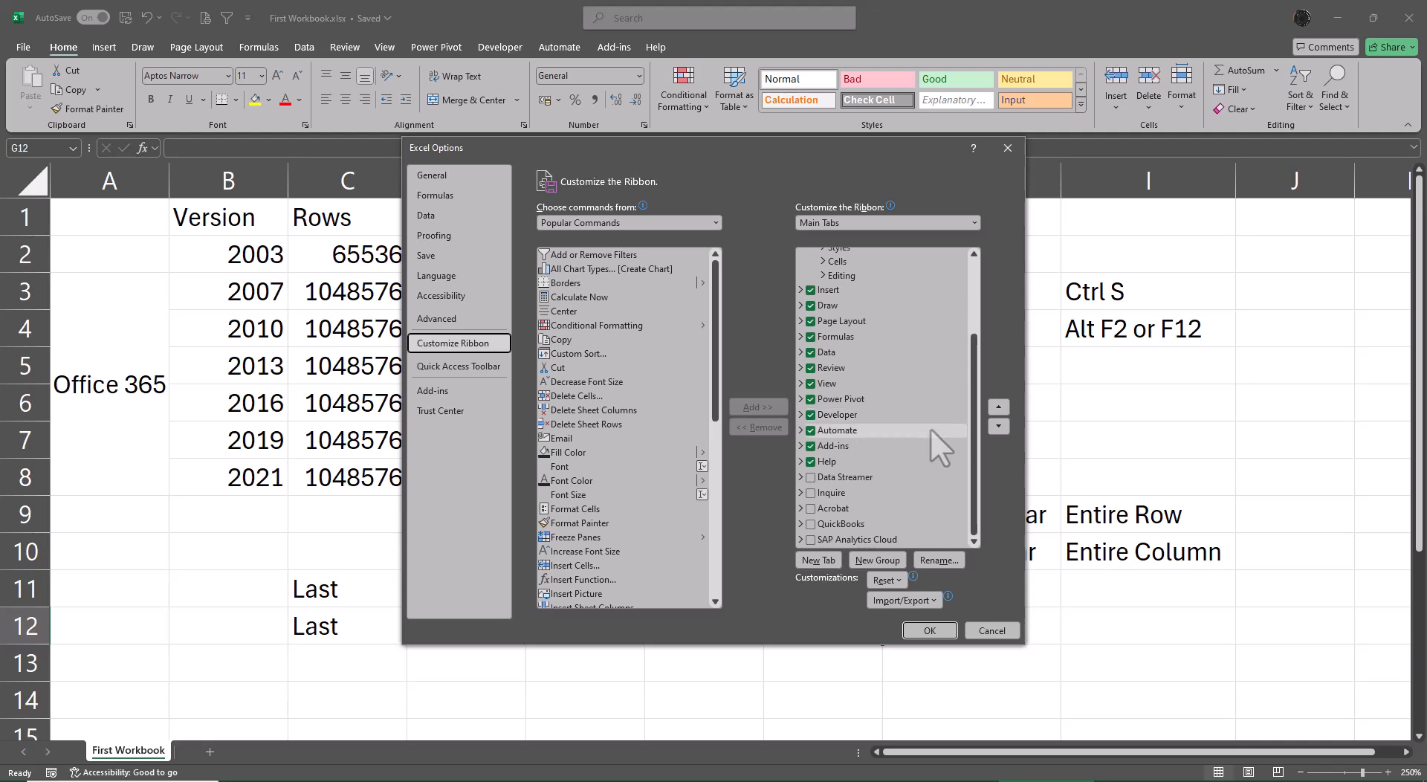
click(810, 477)
click(810, 492)
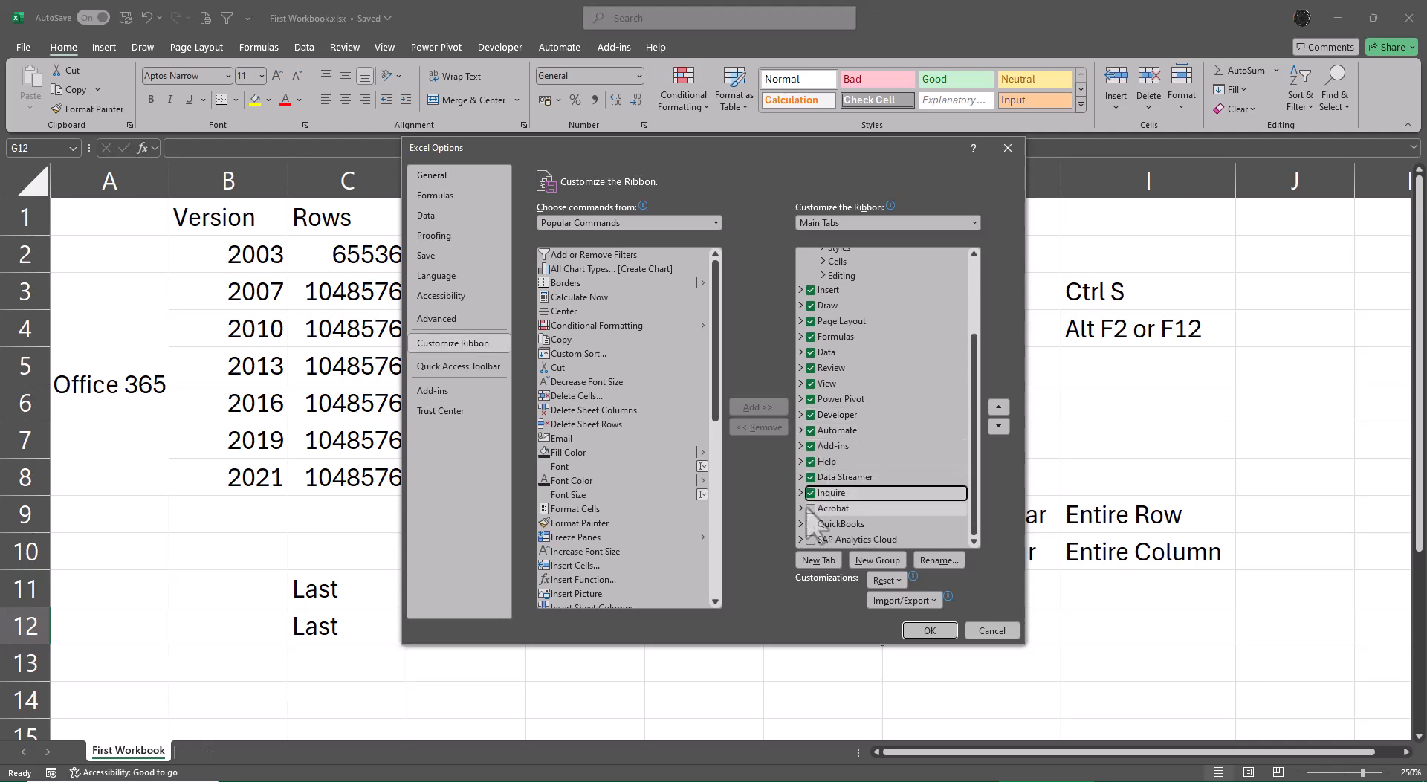
click(810, 507)
click(810, 523)
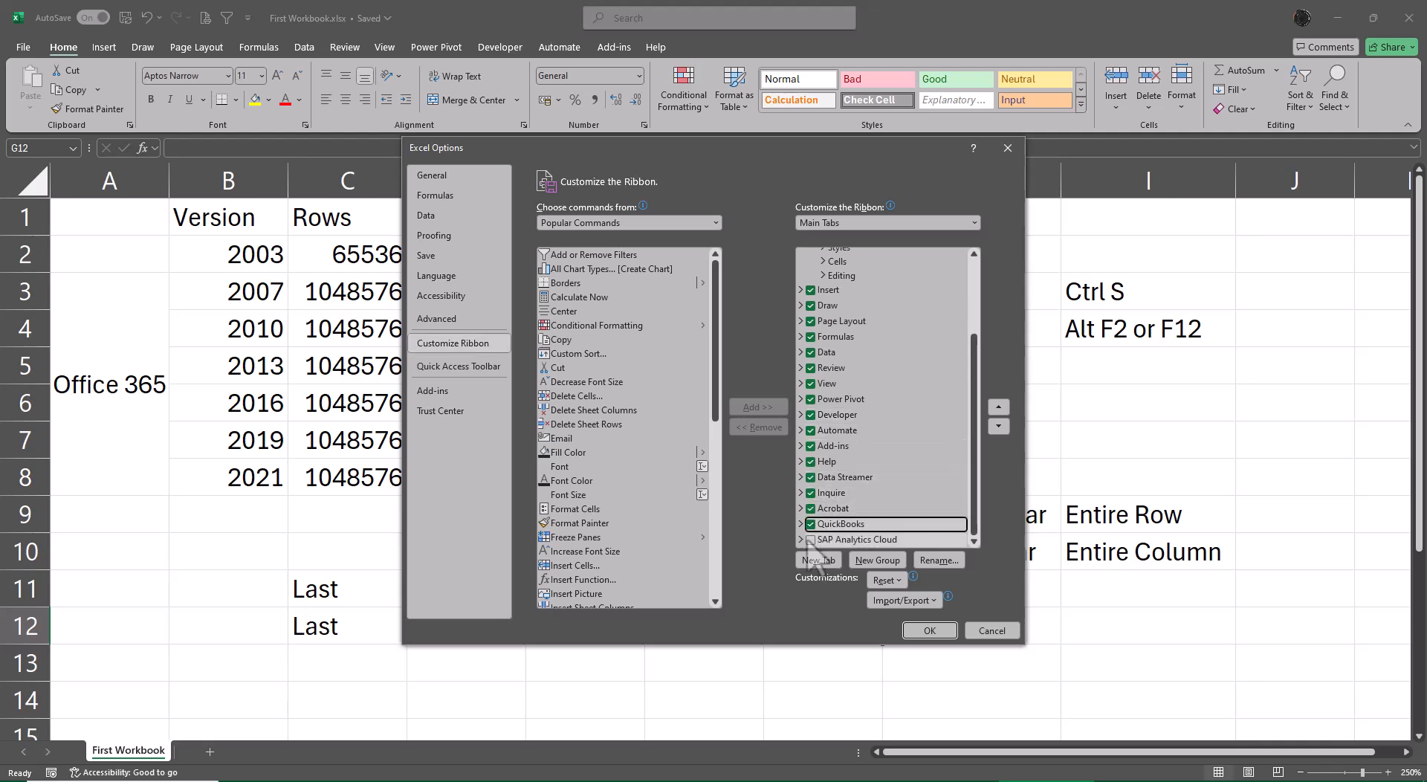
click(810, 539)
click(929, 630)
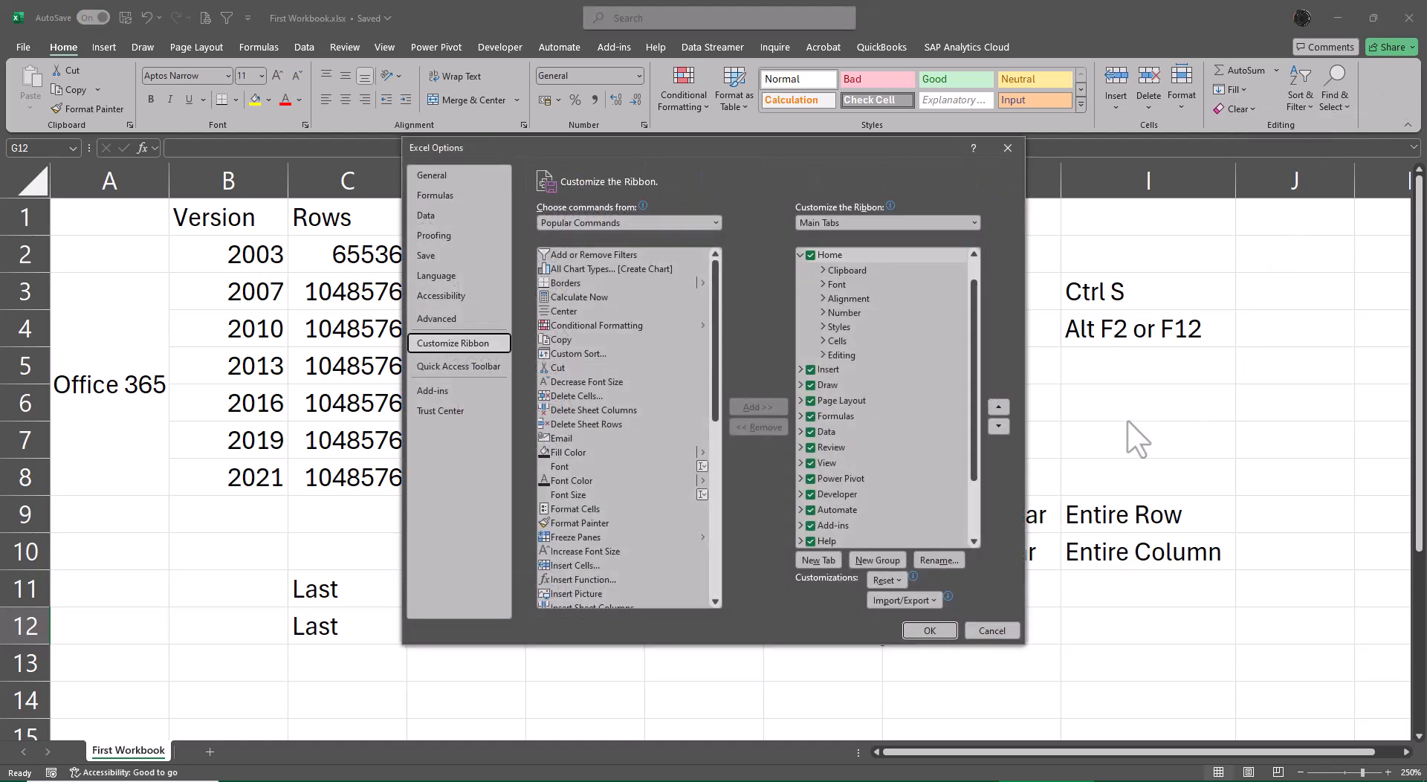
Customize the ribbon to hide the Data Streamer, Inquire, Acrobat, QuickBooks and SAP Analytics Cloud tabs.
scroll(900, 464, down, 2)
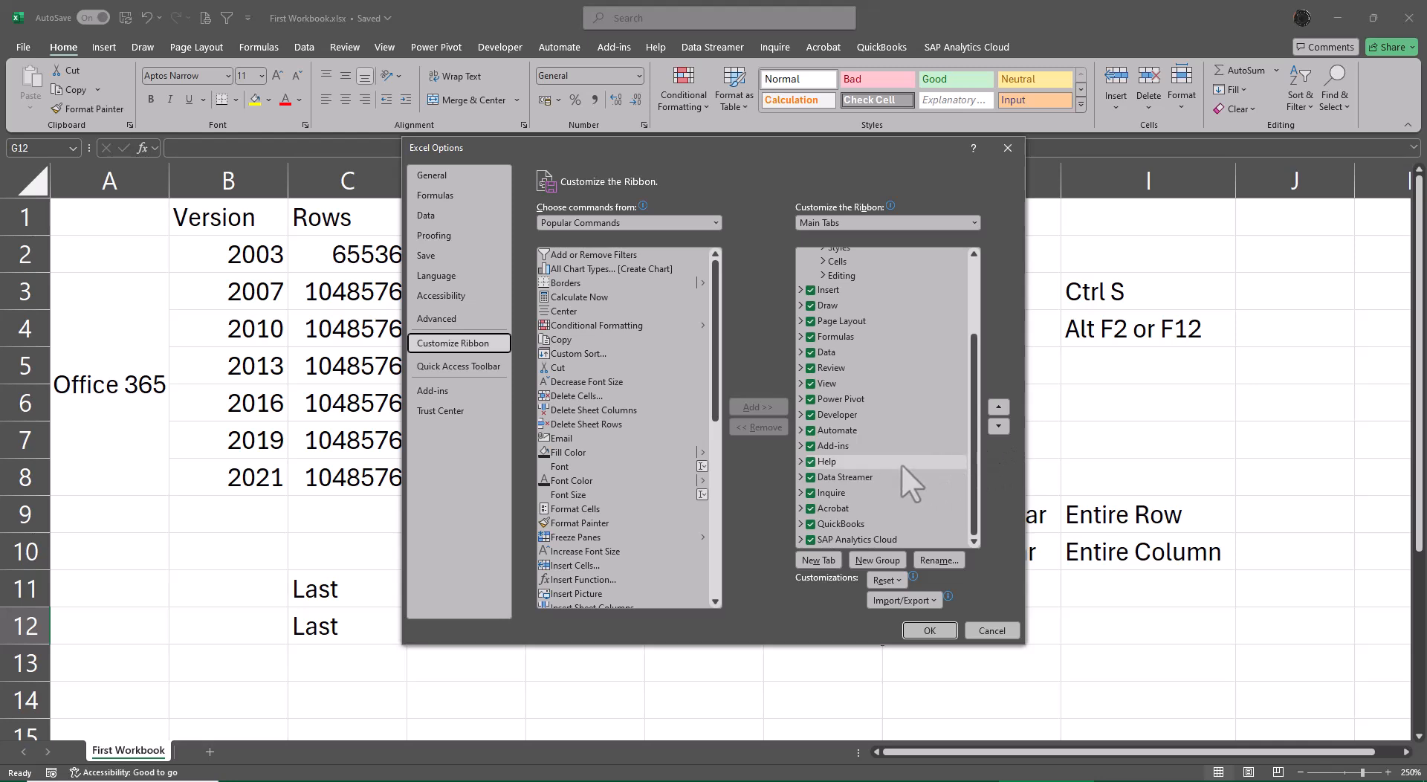
click(811, 478)
click(811, 493)
click(810, 509)
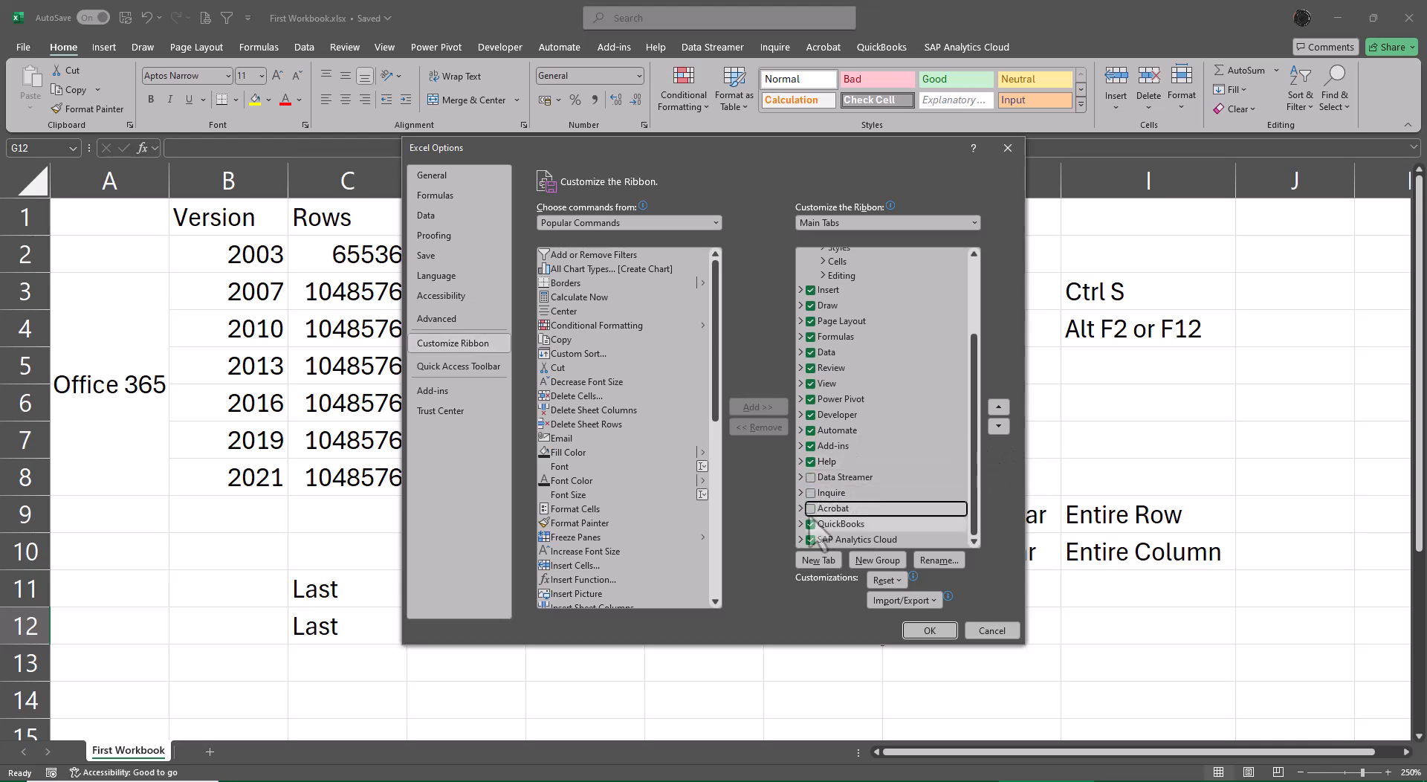
click(811, 524)
click(811, 539)
click(929, 630)
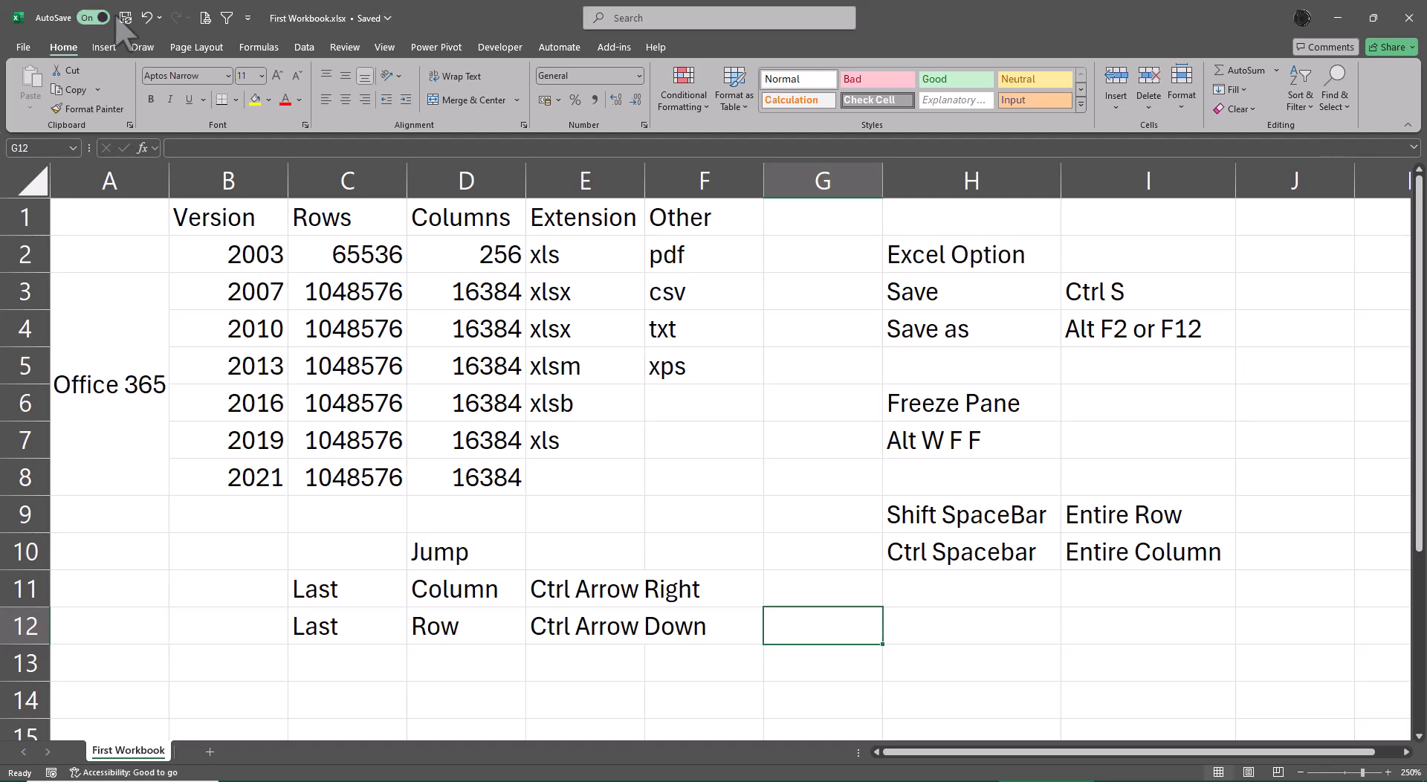
Examine the commands on the ribbon tabs from Insert to View, and return to Home.
click(104, 47)
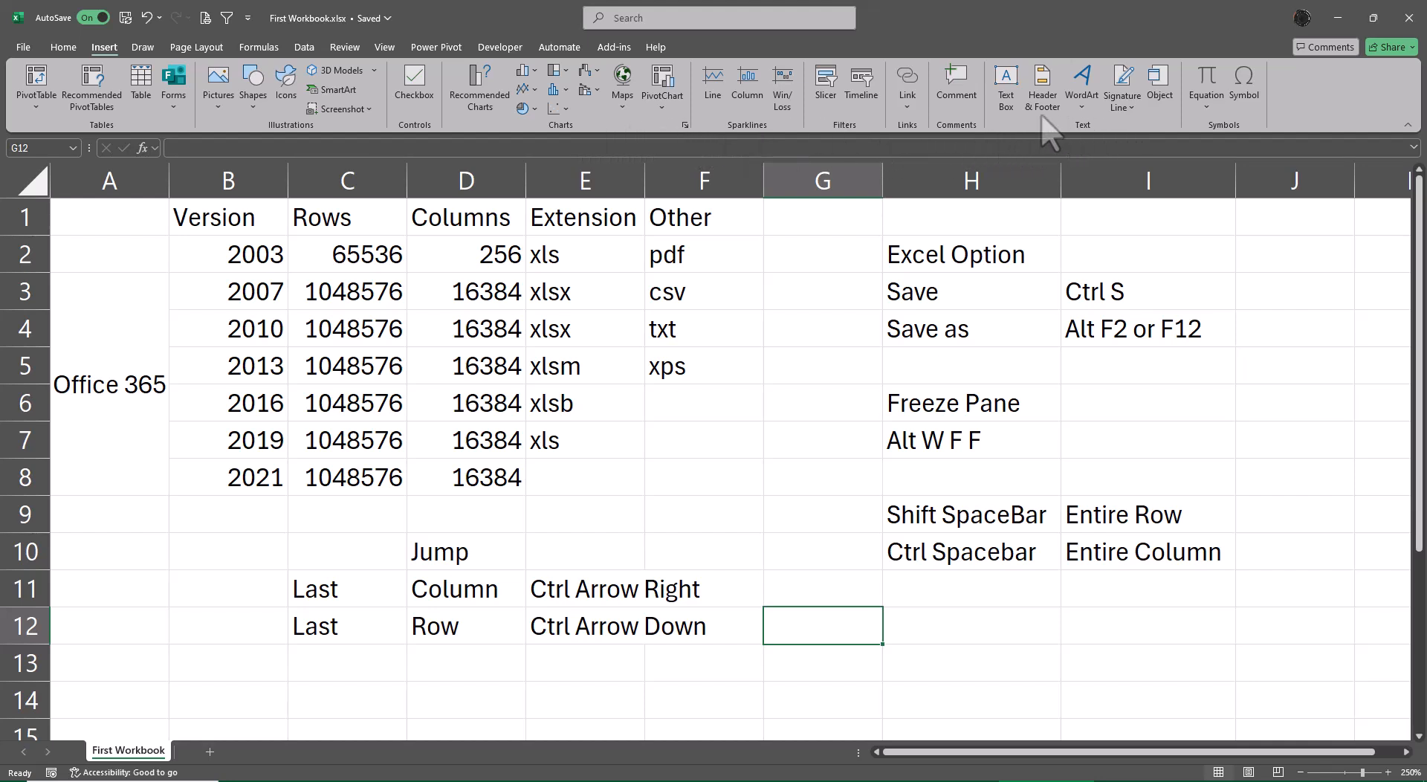
click(143, 48)
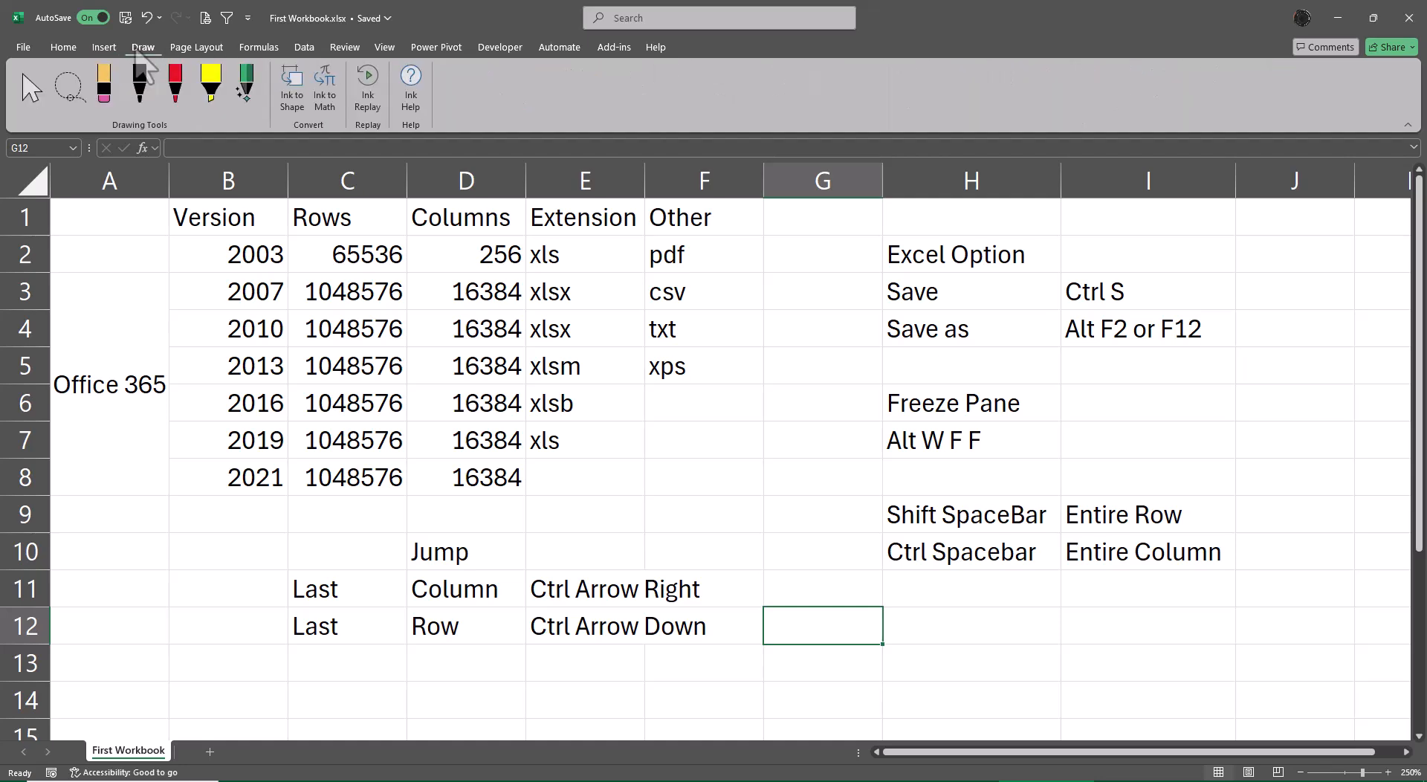
click(196, 48)
click(259, 48)
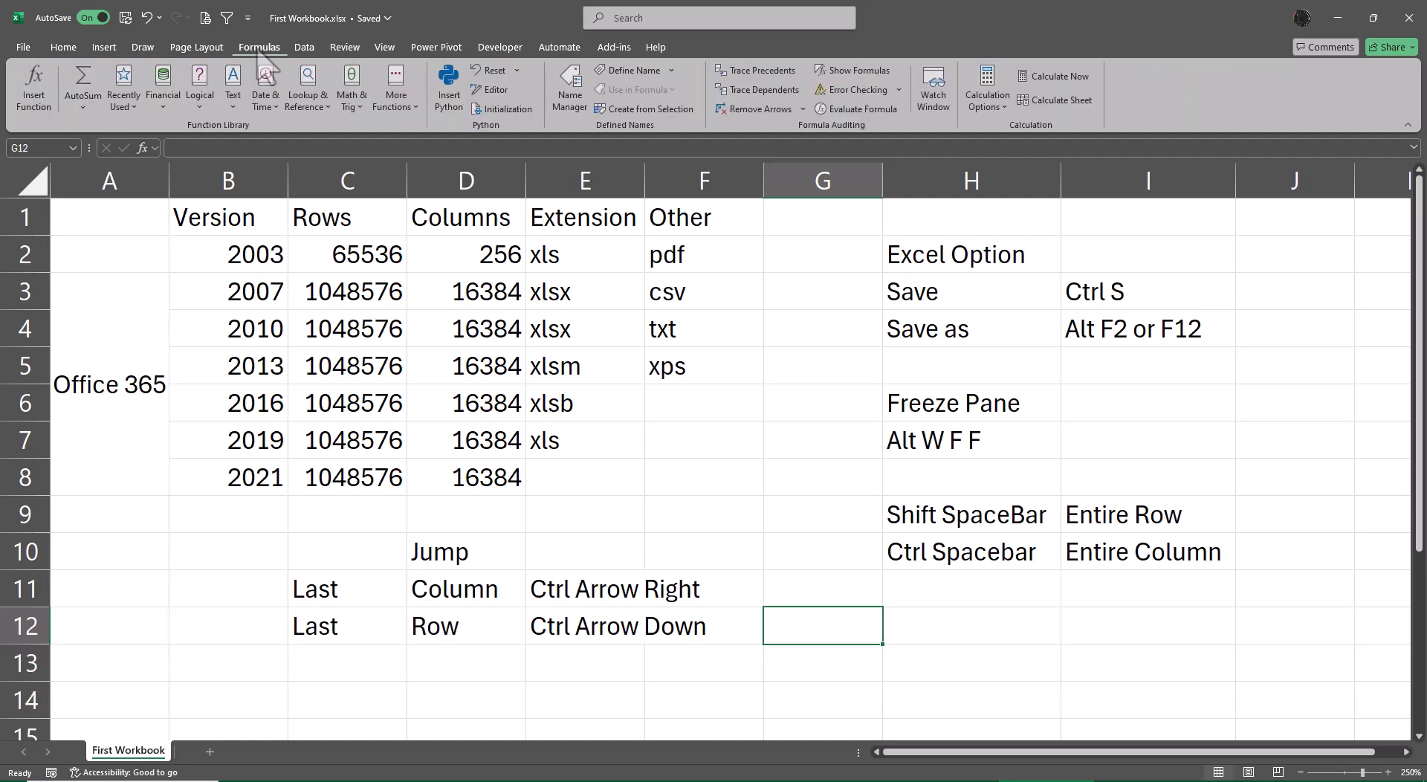
click(304, 47)
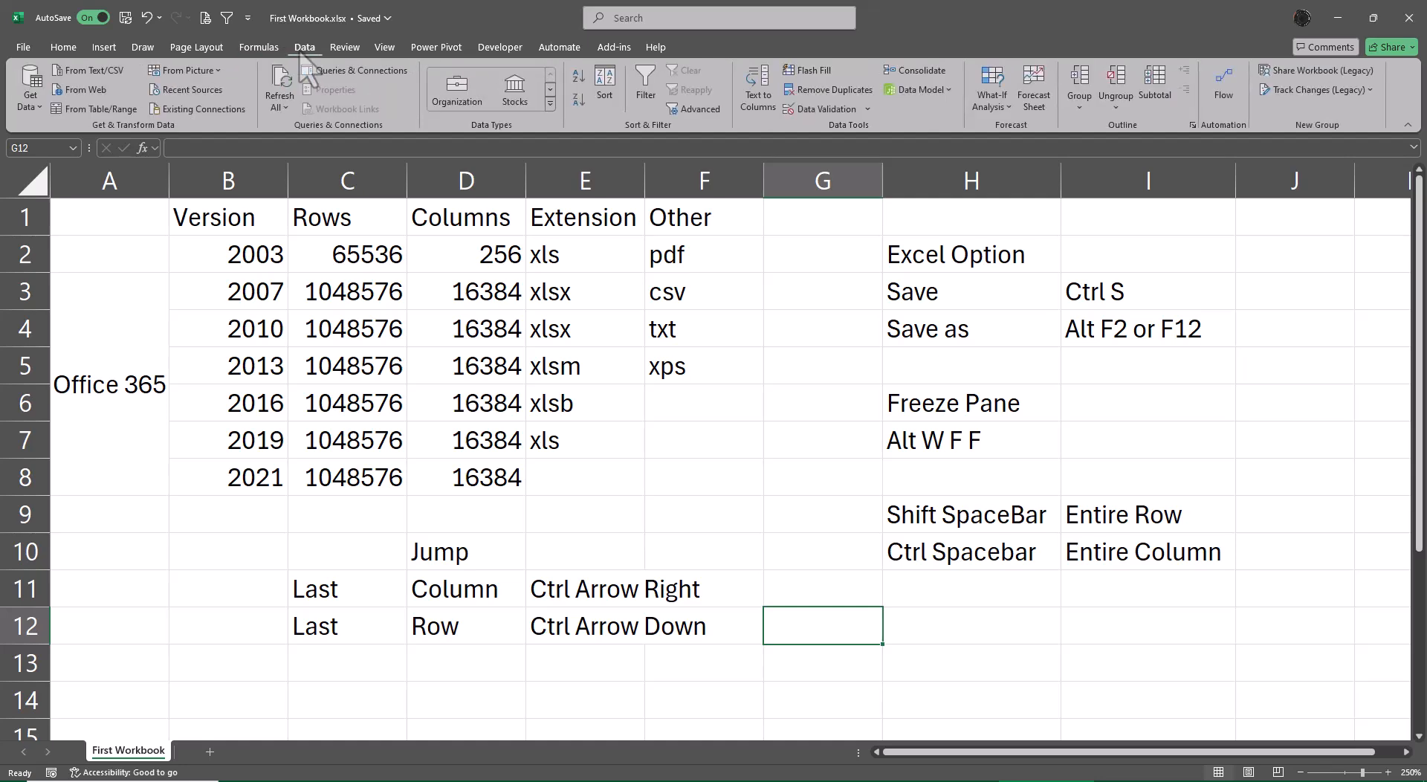
click(344, 47)
click(385, 48)
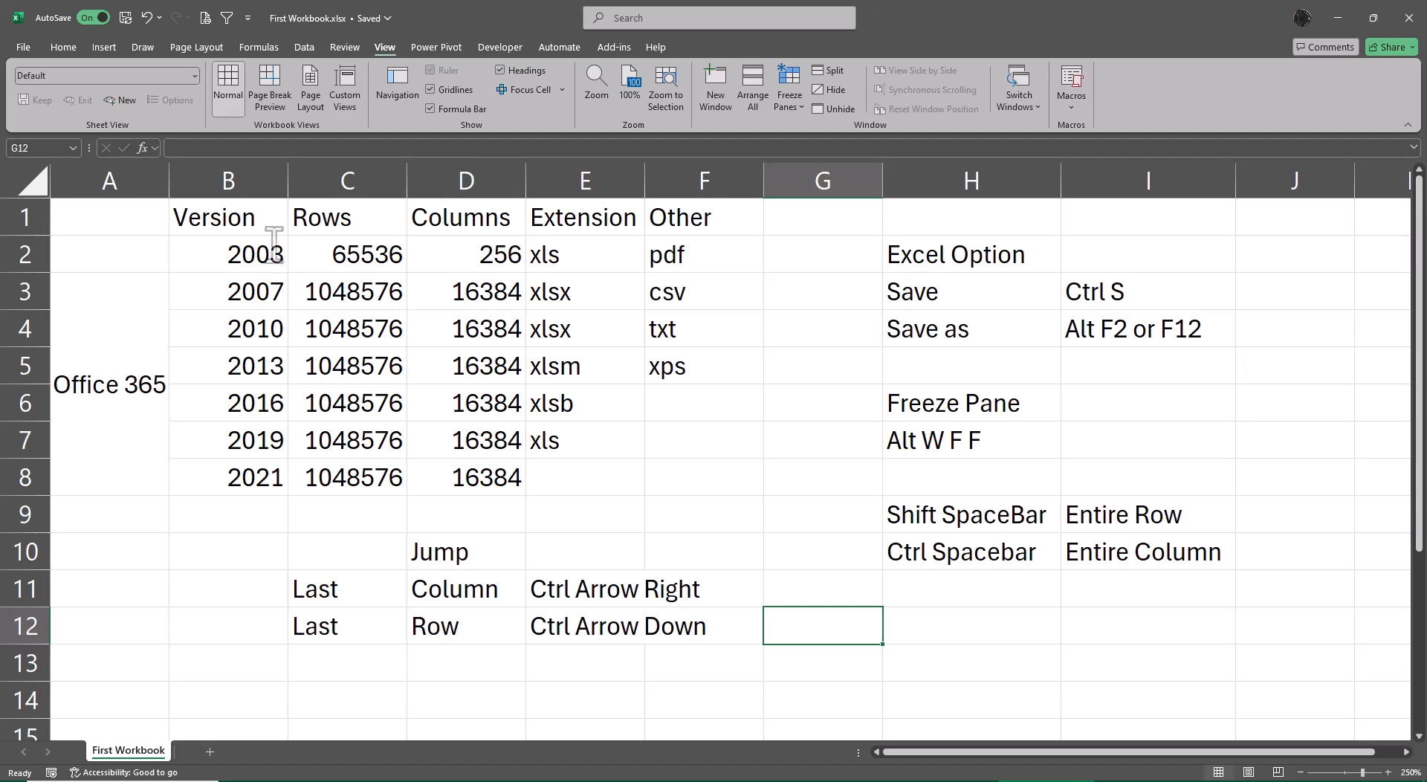
click(64, 48)
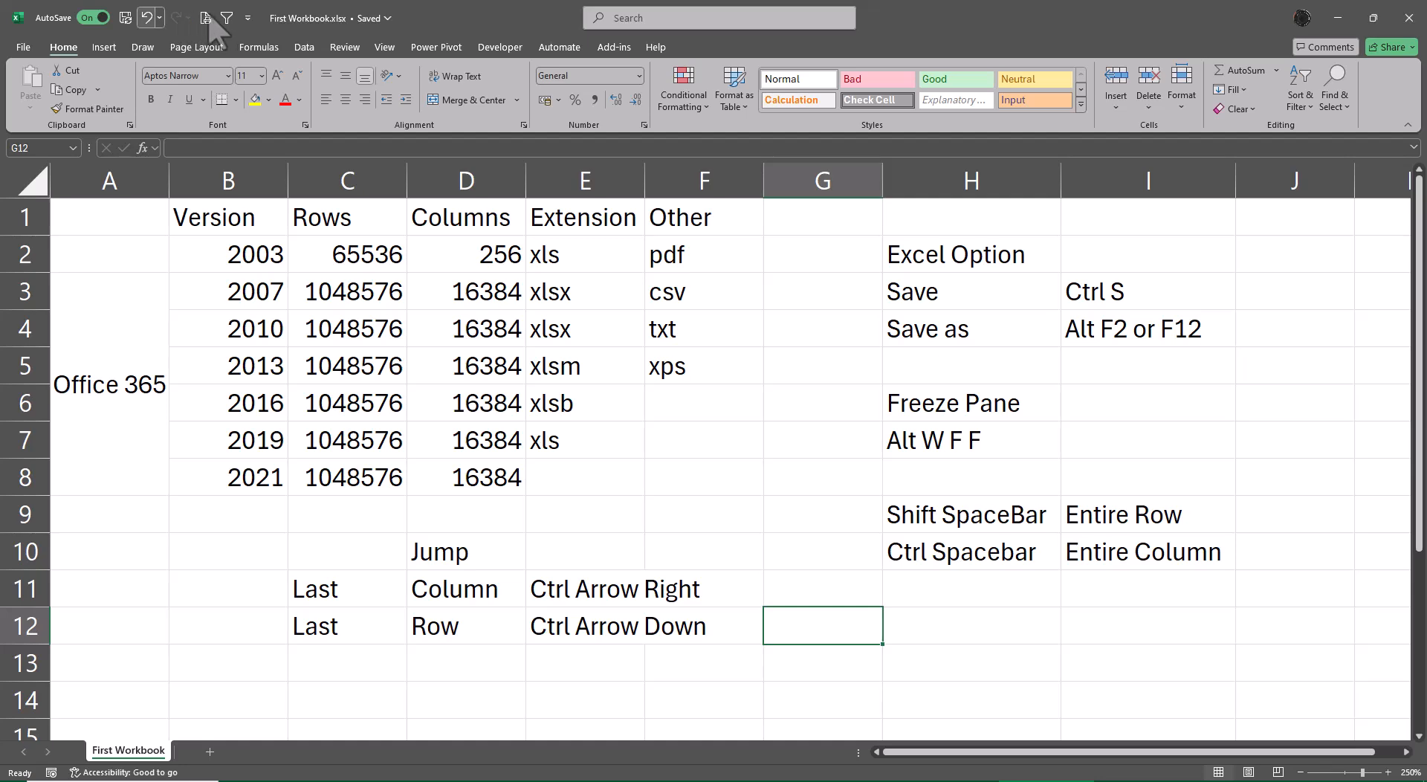
Move the Quick Access Toolbar below the ribbon.
click(248, 18)
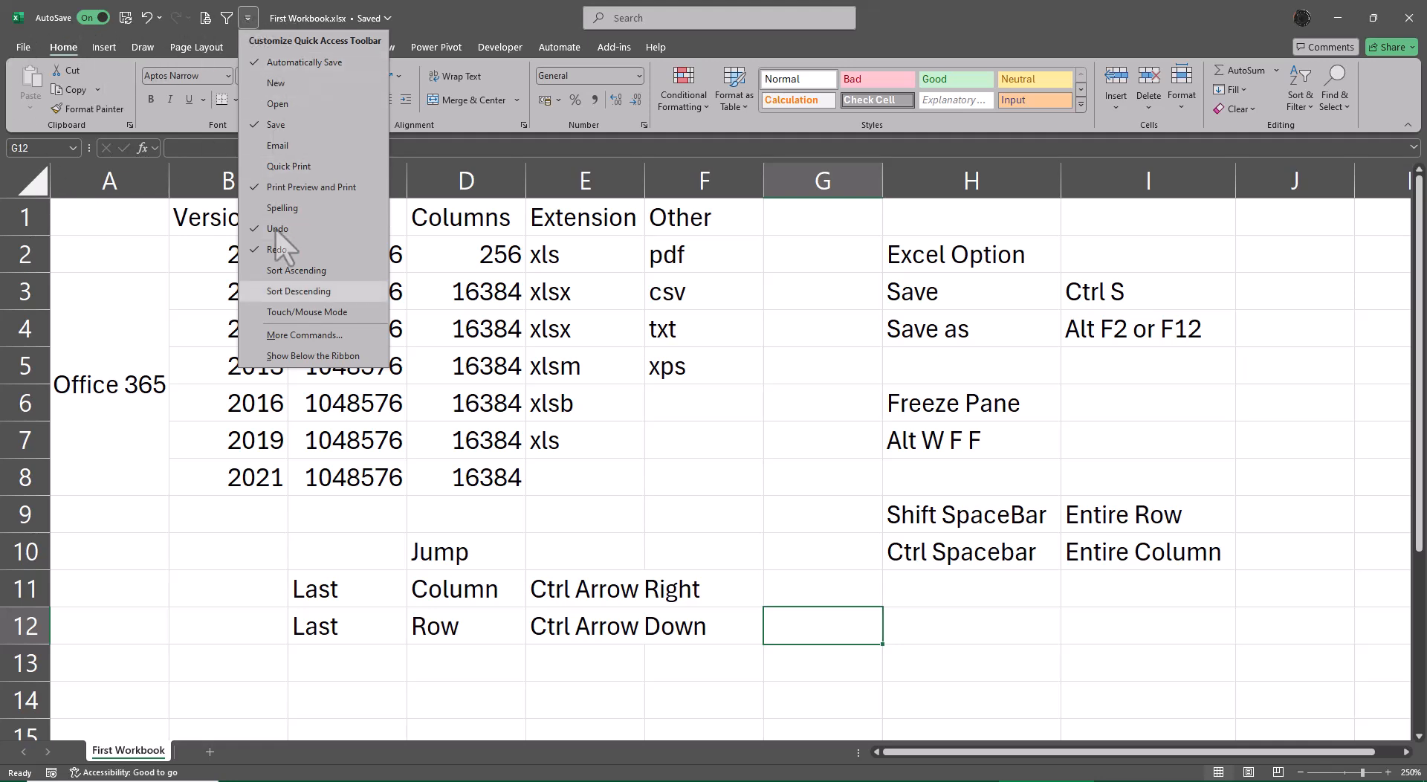
click(290, 356)
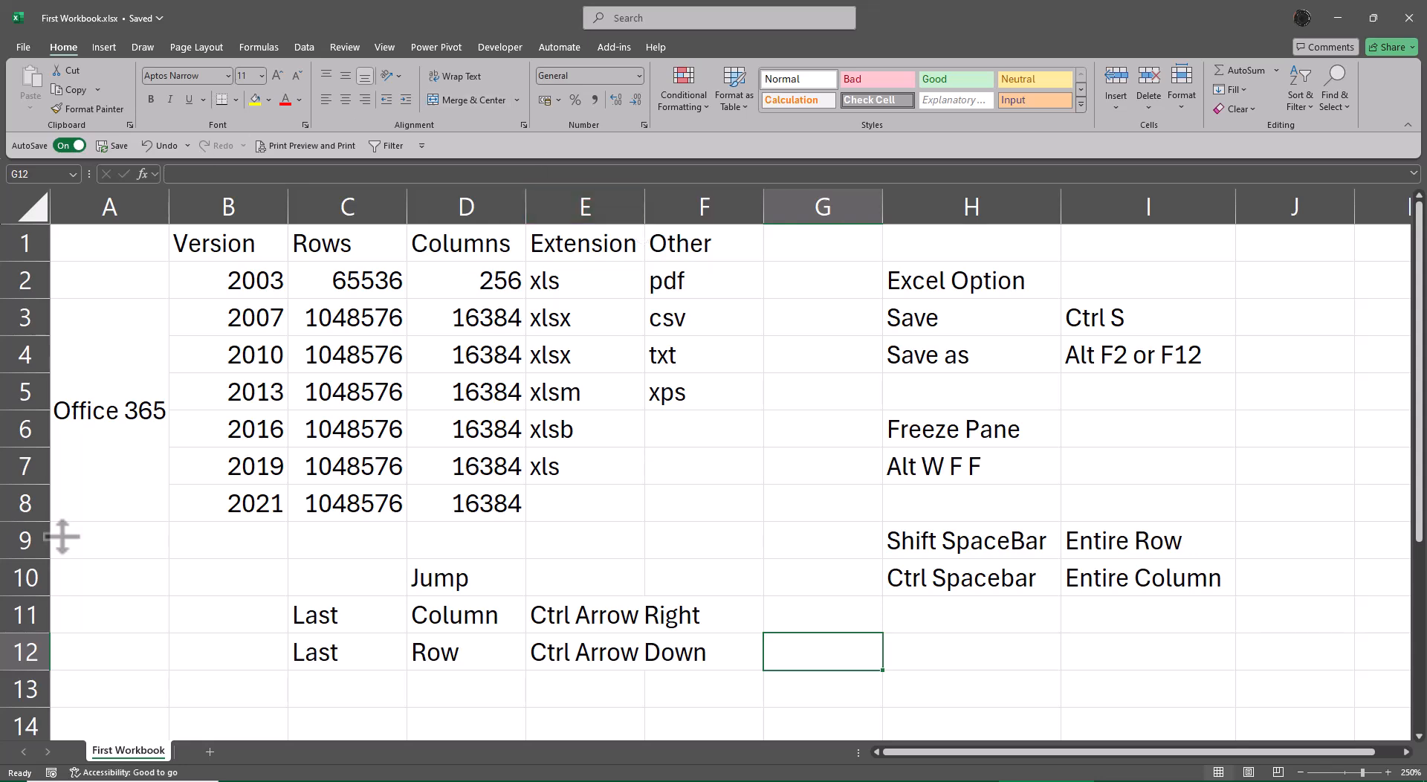
Add a new worksheet after First Workbook, enlarge its view to 220% and enter "Excel" in C3.
click(209, 751)
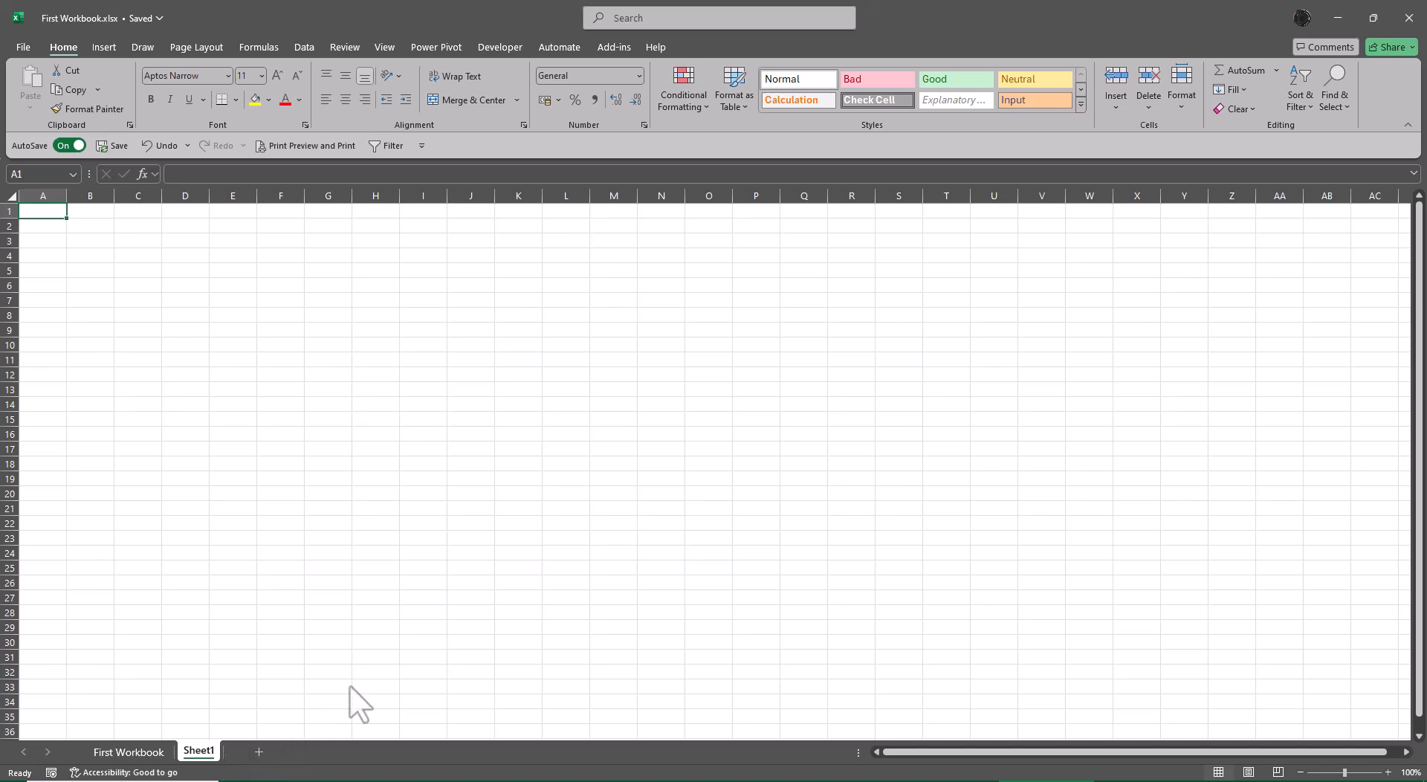
scroll(506, 579, up, 6)
scroll(506, 579, up, 2)
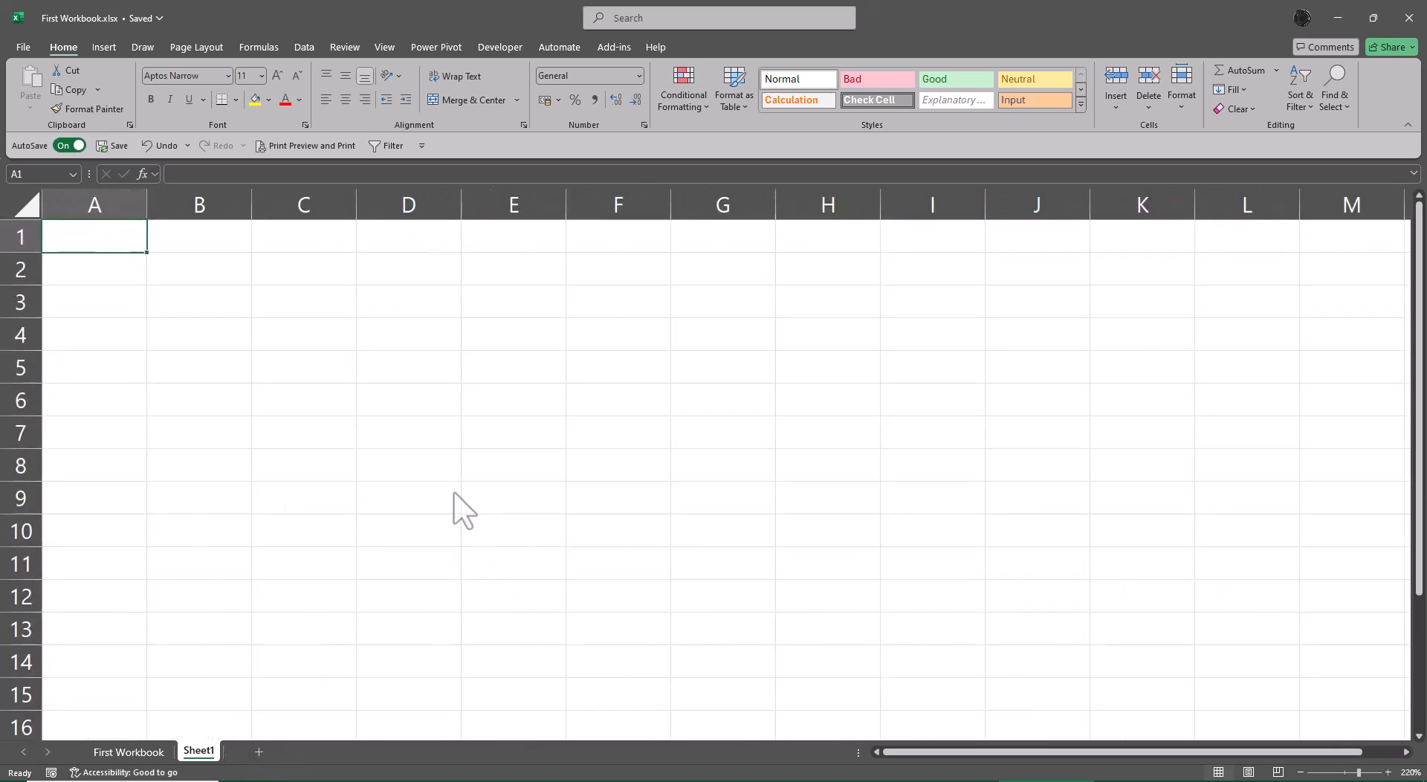
click(310, 303)
text(Excel)
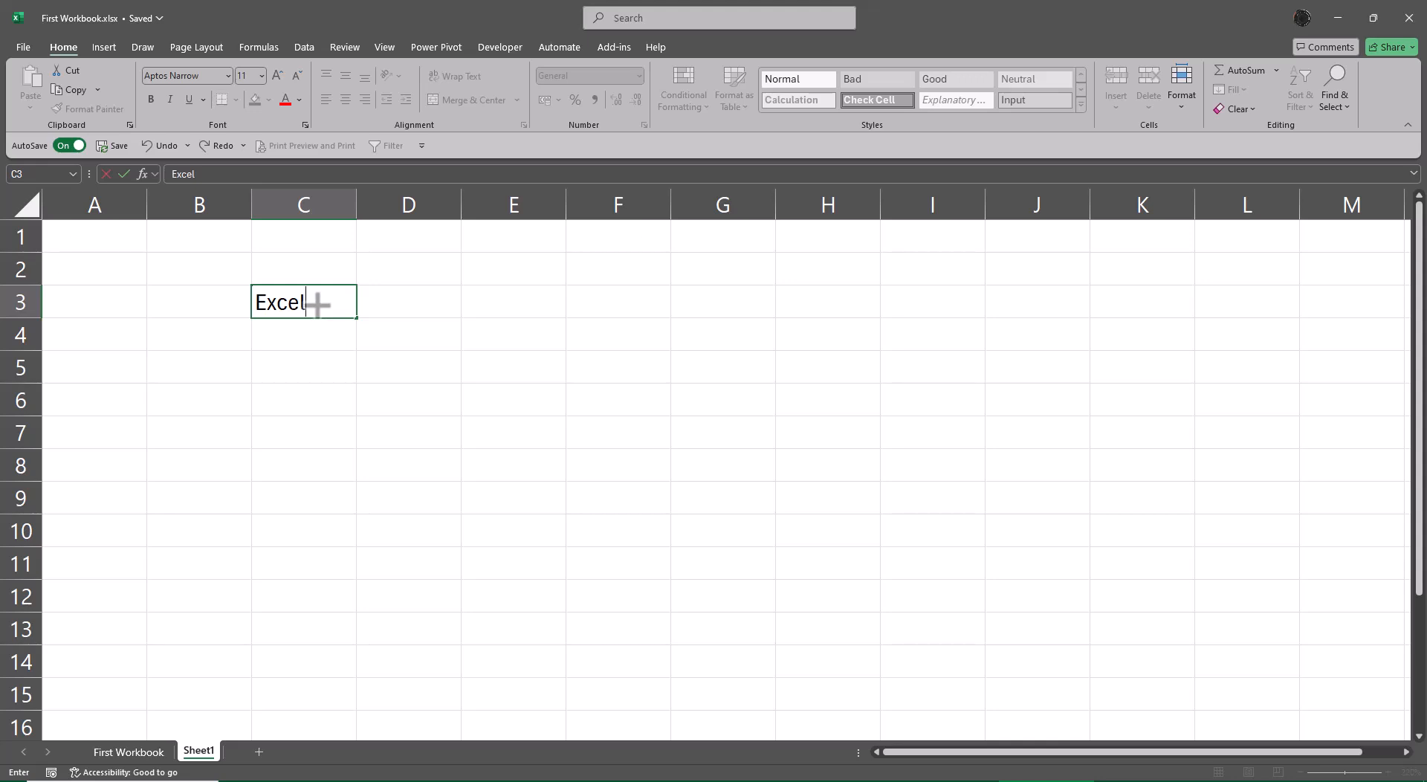
key(Return)
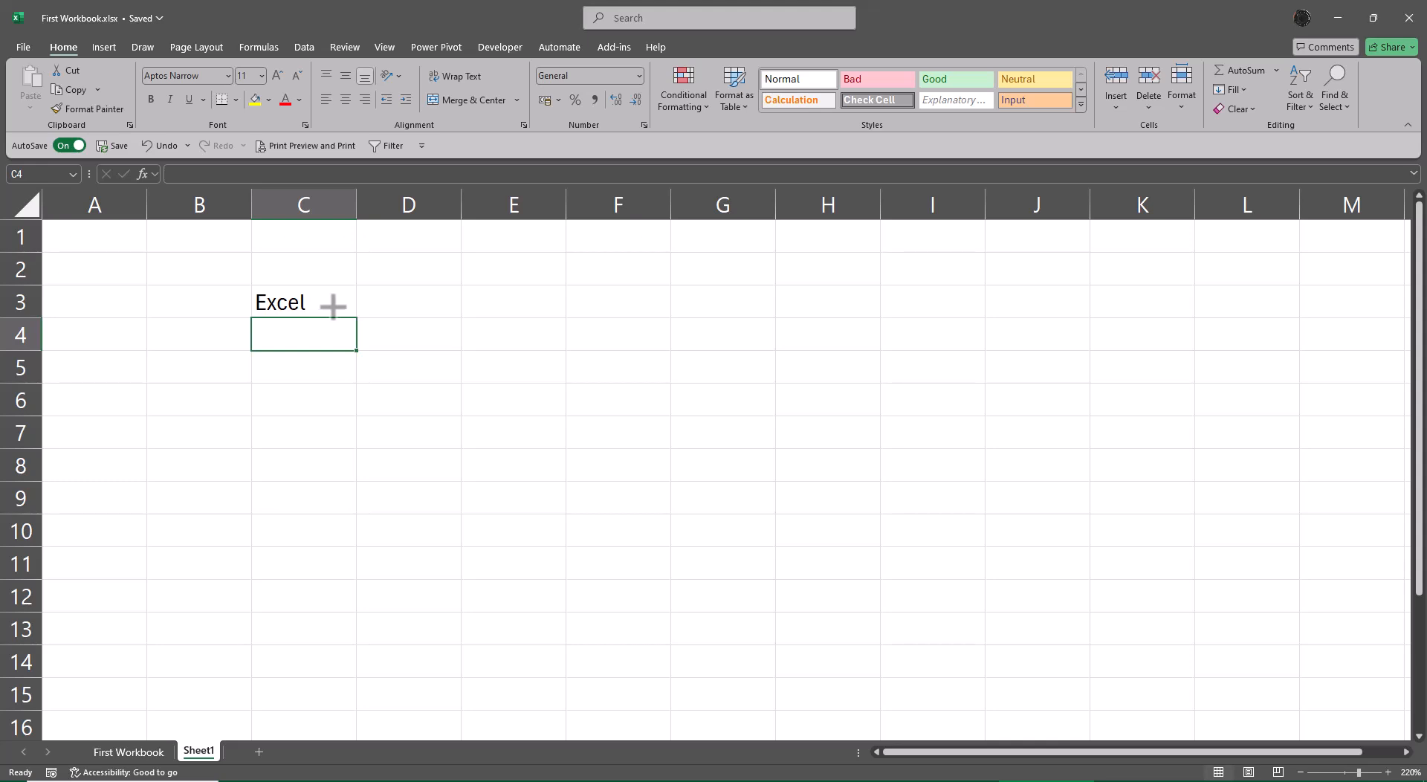
Enter "Data Mining and Data Manup." in C4, directly below the Excel heading.
text(Data)
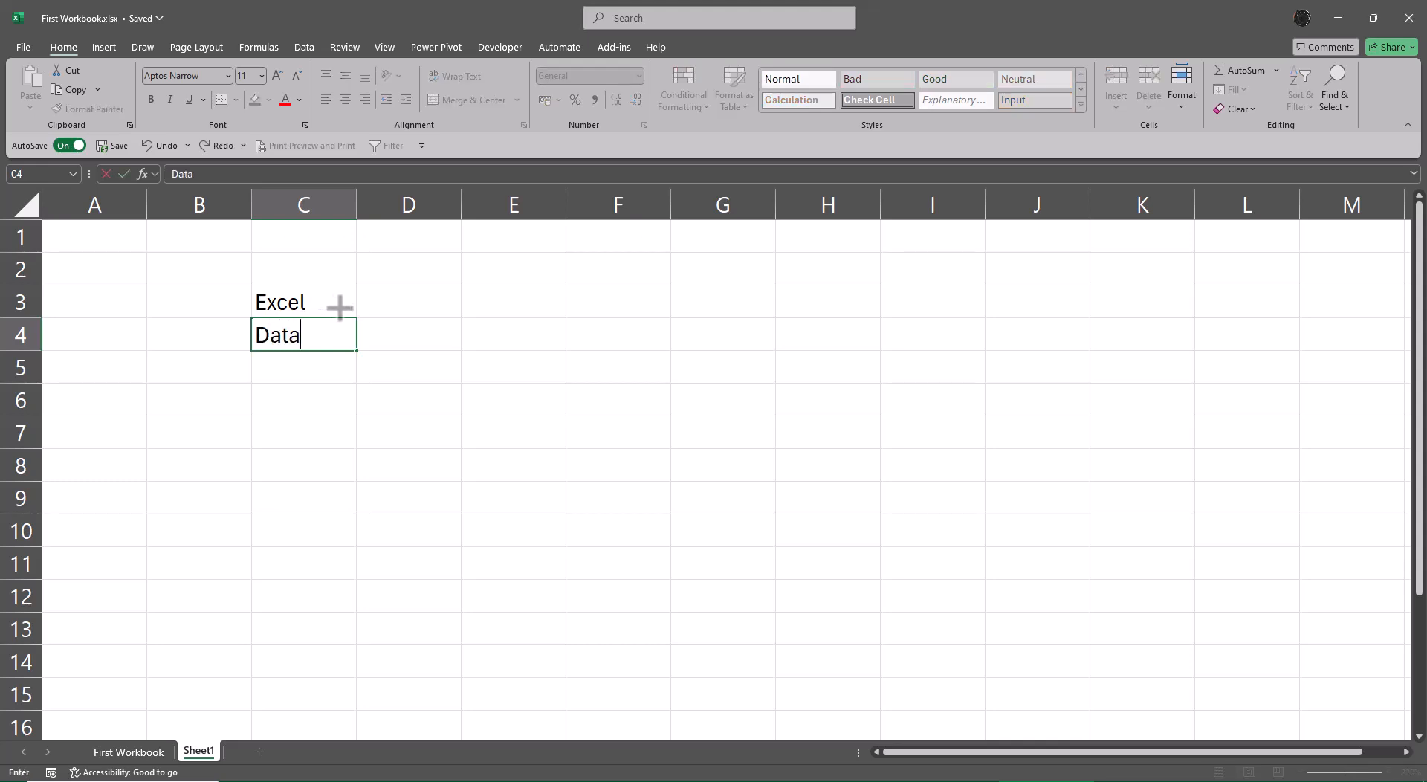
text( Mining)
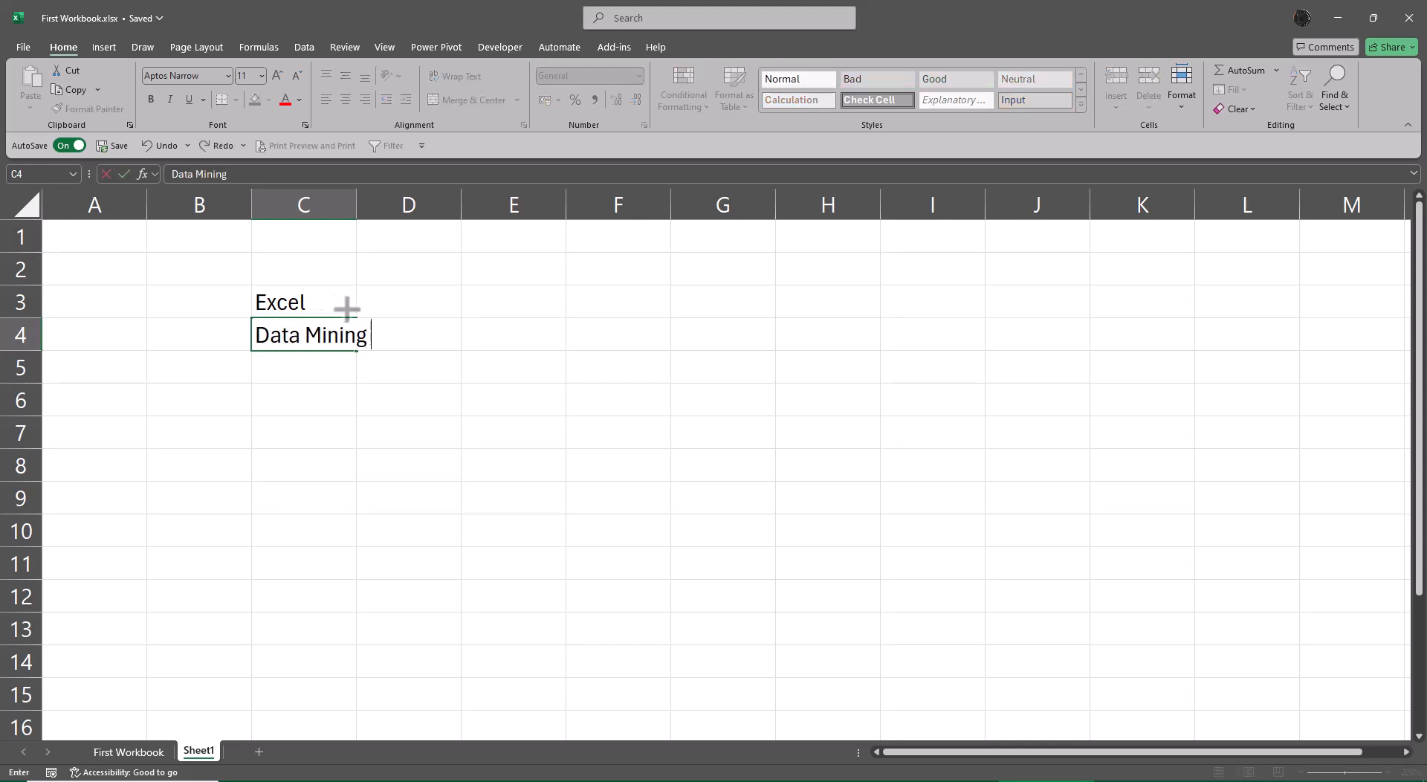
text( and Dta)
key(BackSpace)
key(BackSpace)
text(at)
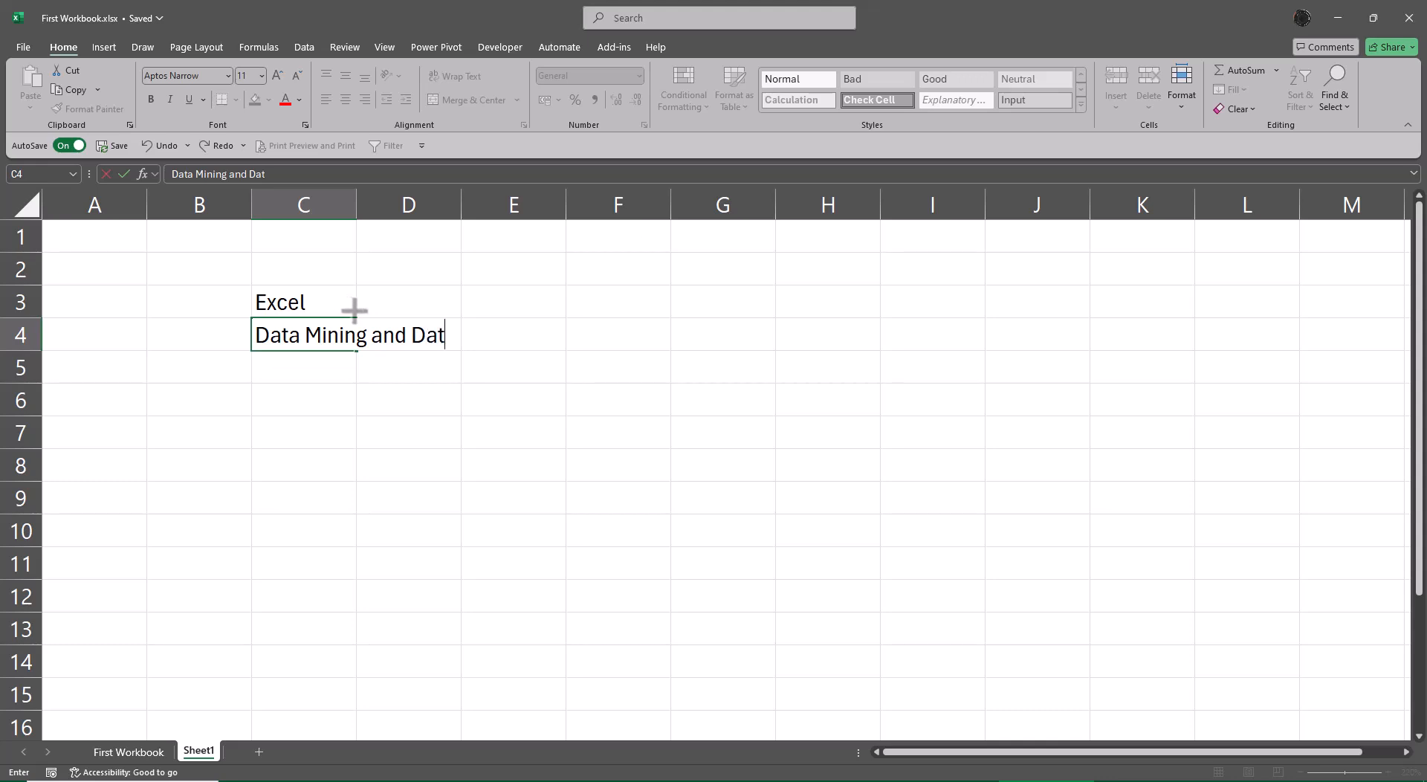
text(a Man)
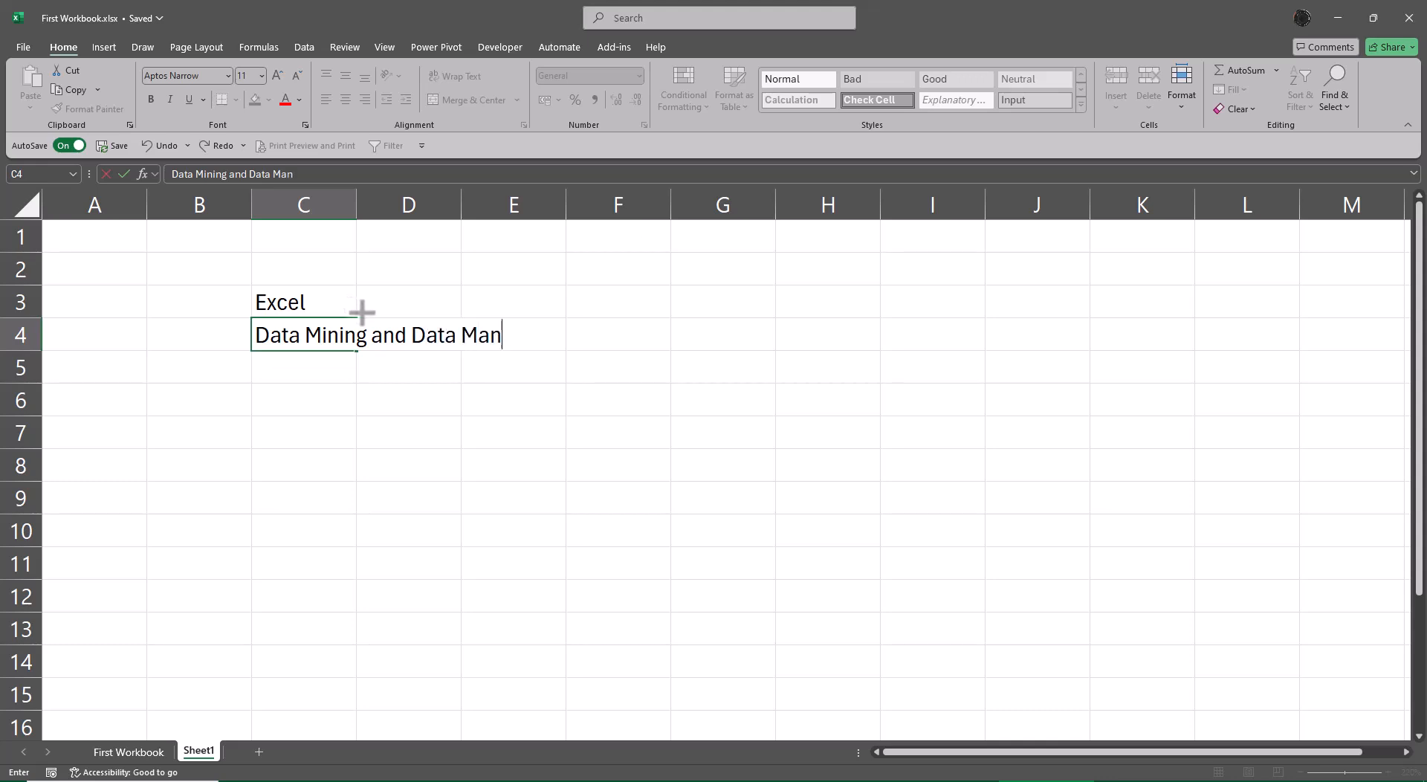
text(up.)
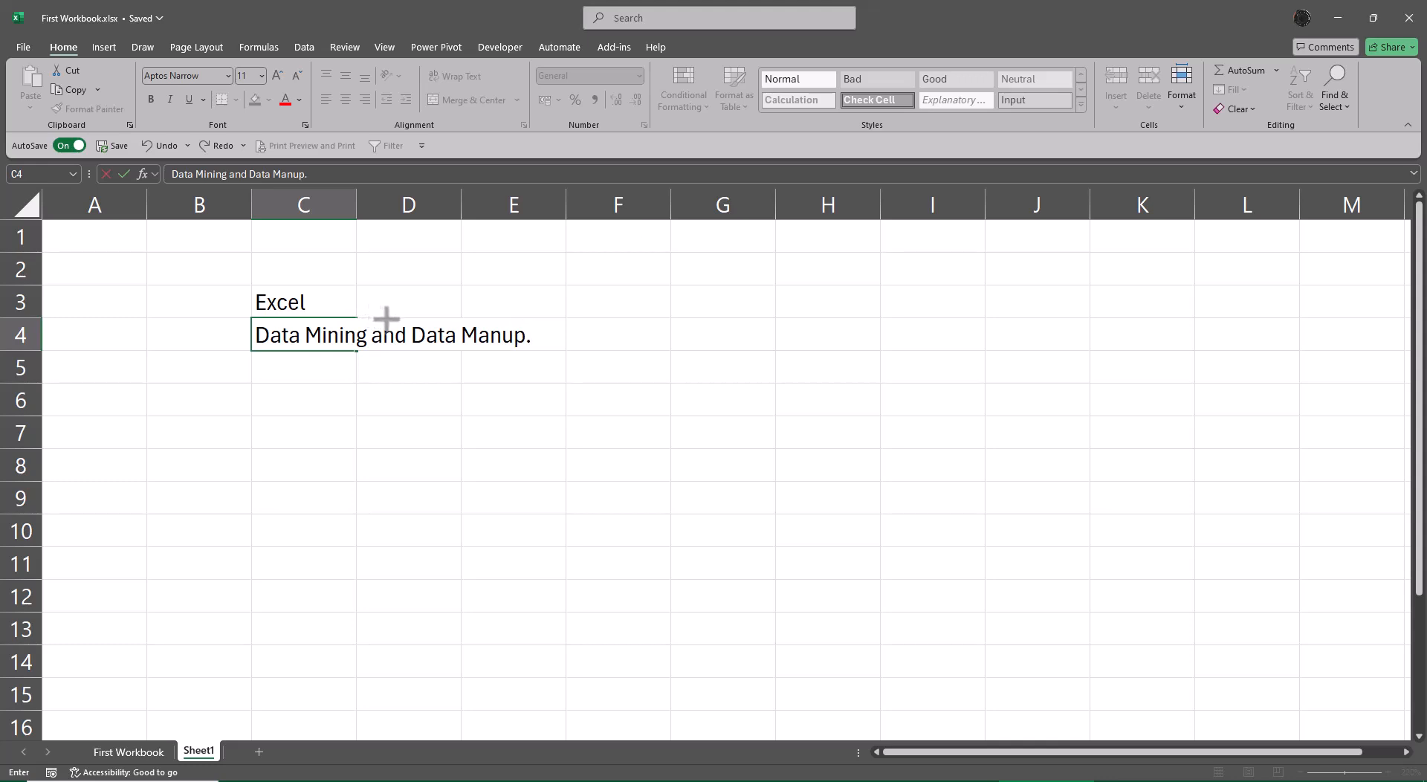
key(Return)
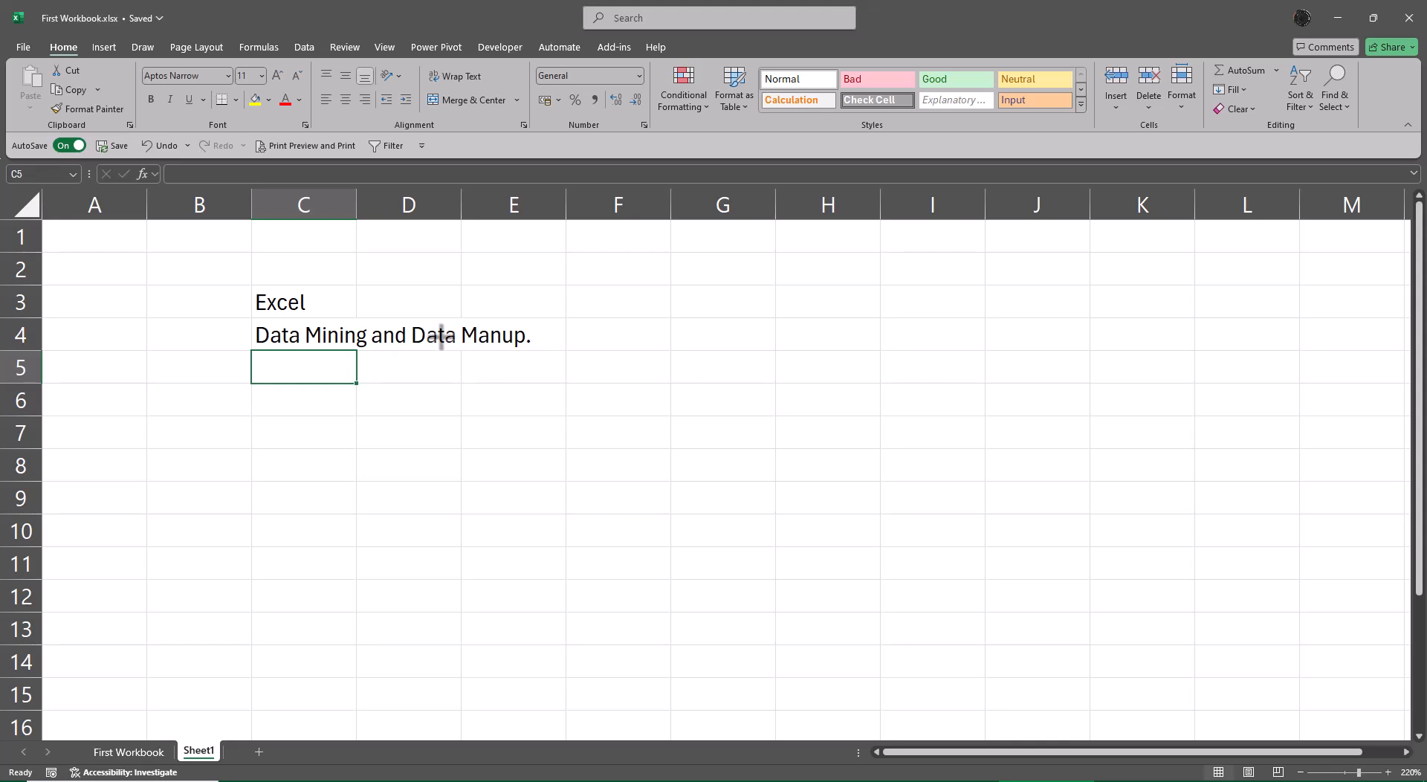
Enter "Data Analytics" in C6, leaving row 5 blank.
key(Down)
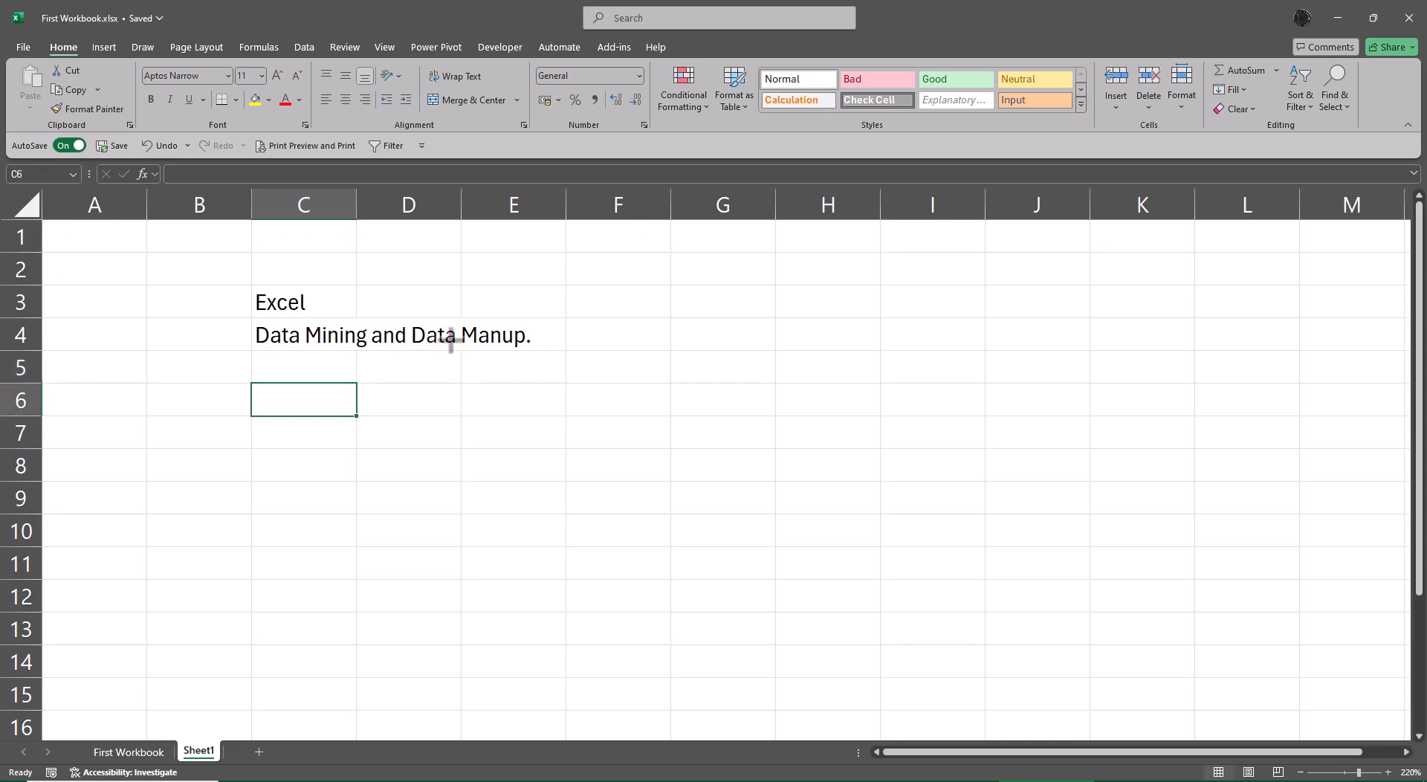
text(Data A)
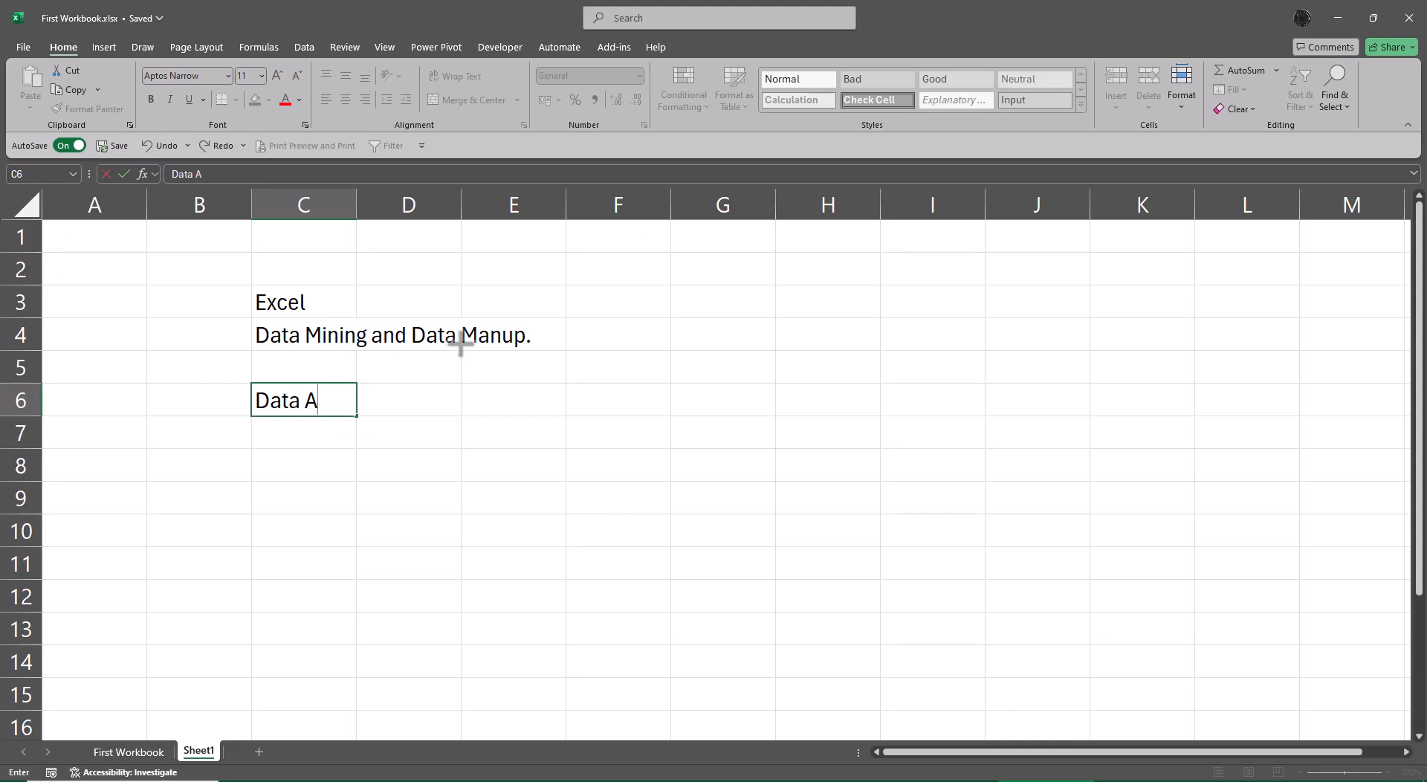
text(nalytic)
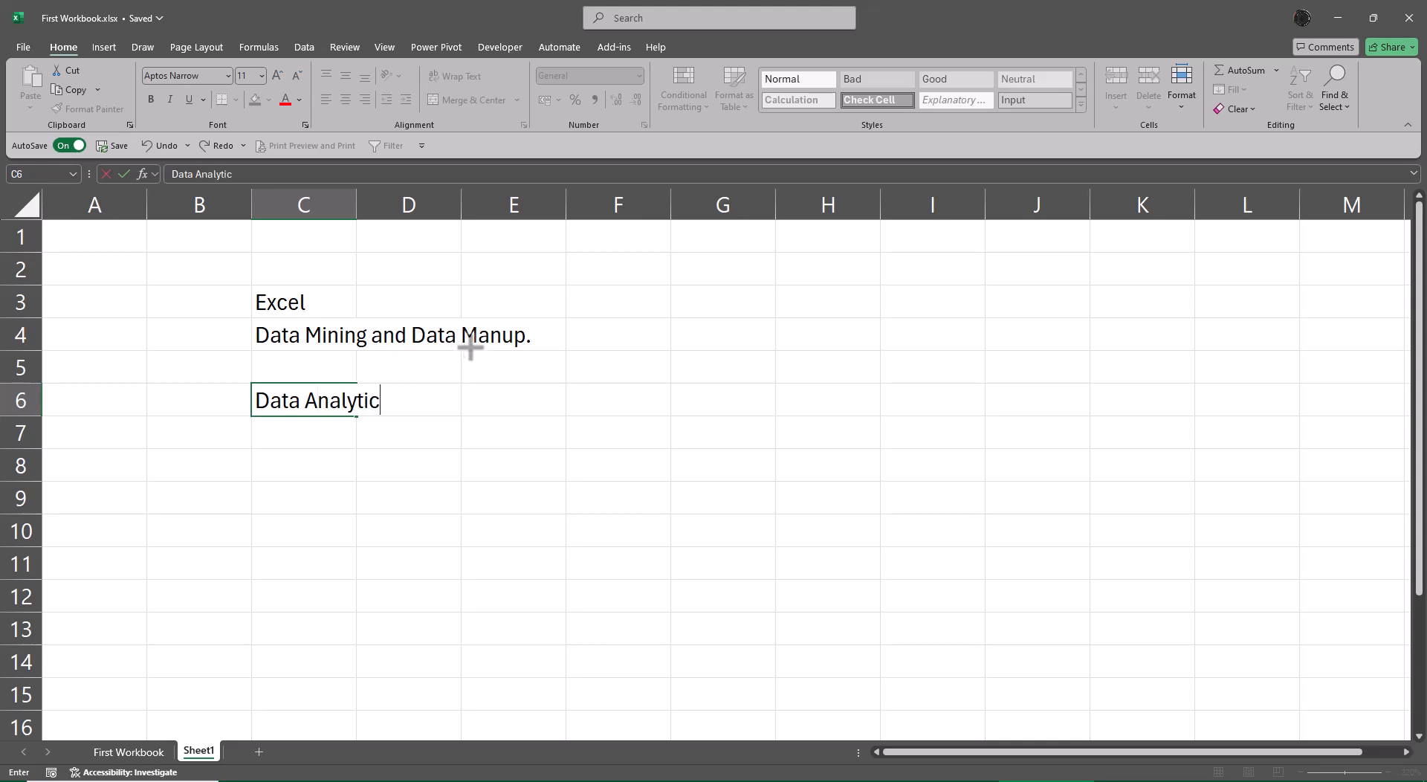
text(s)
key(Return)
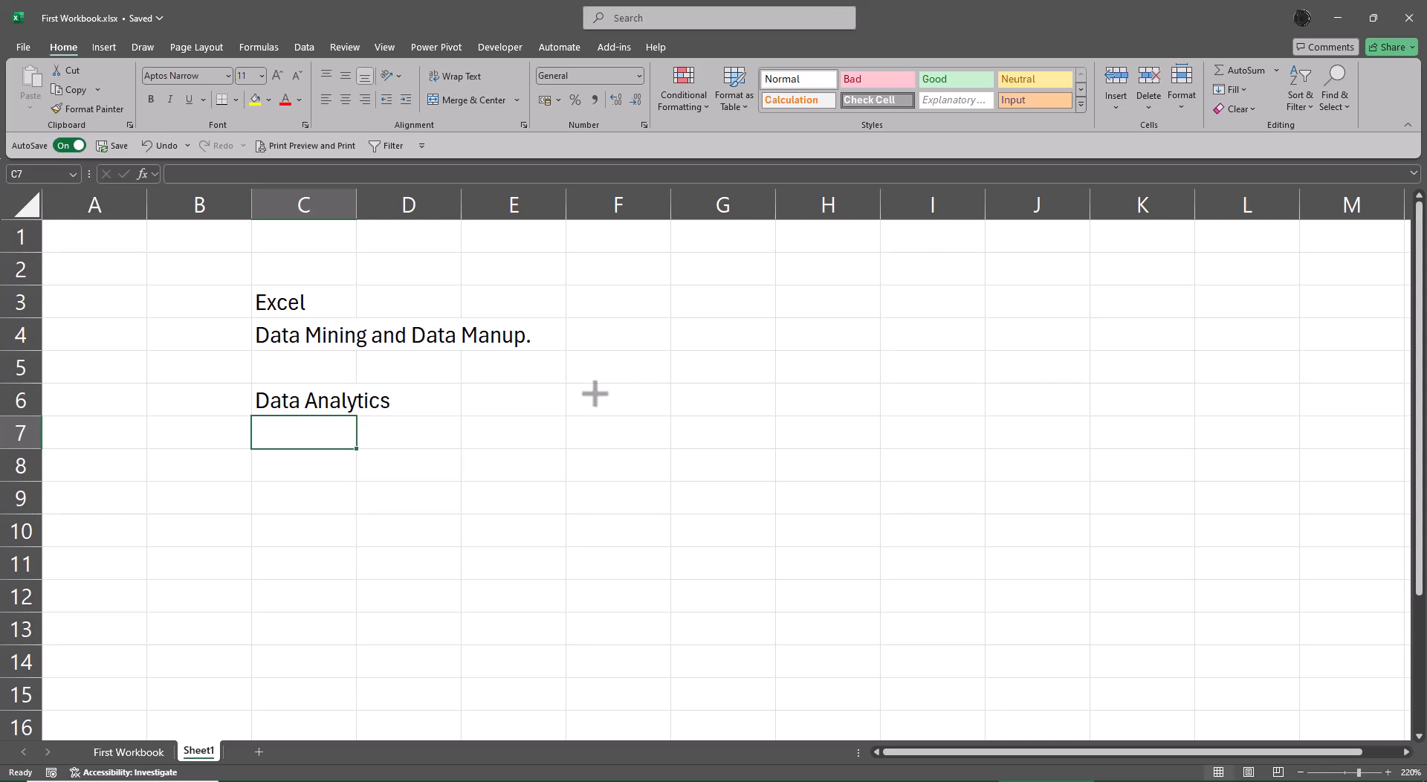
Enter the heading "Data Type" in E6, on the same row as Data Analytics.
key(Up)
key(Right)
key(Right)
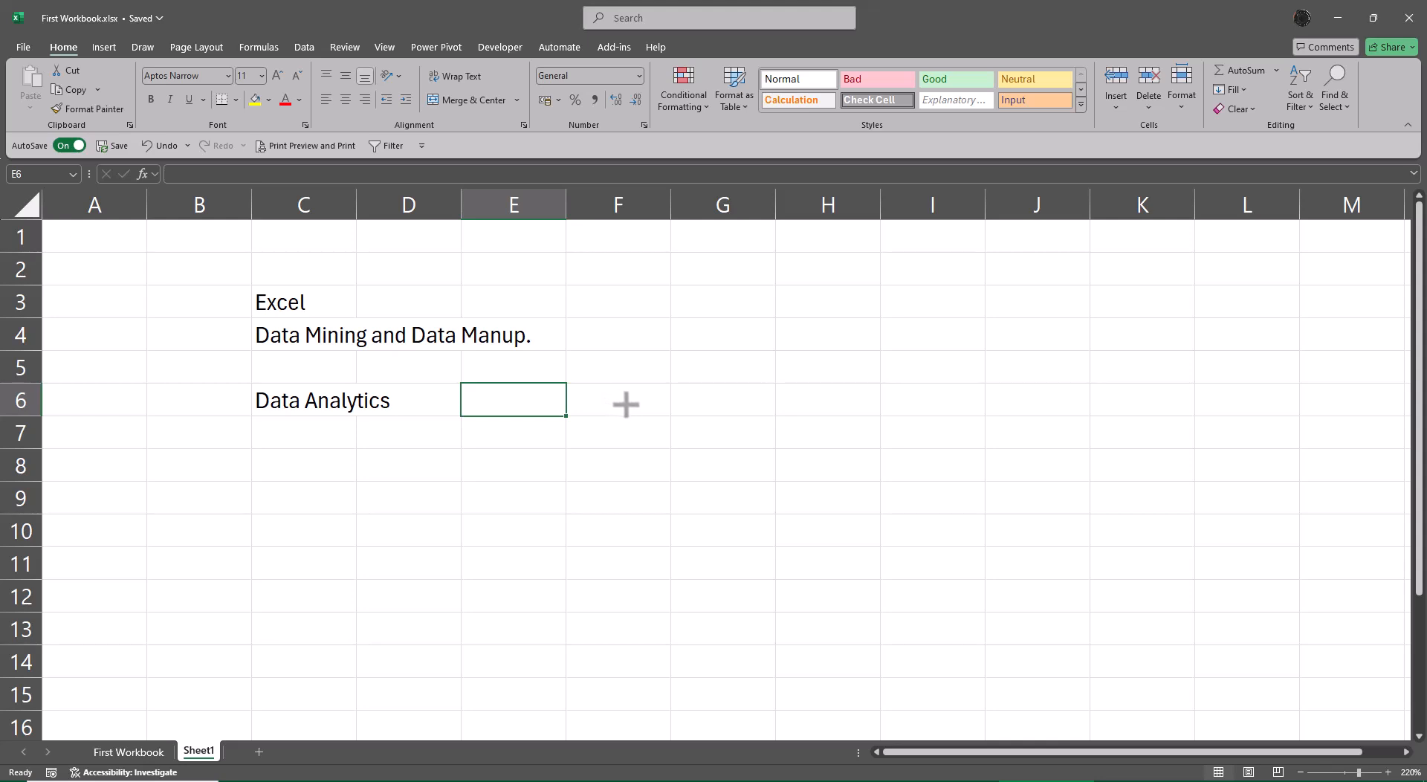
text(Data Ty)
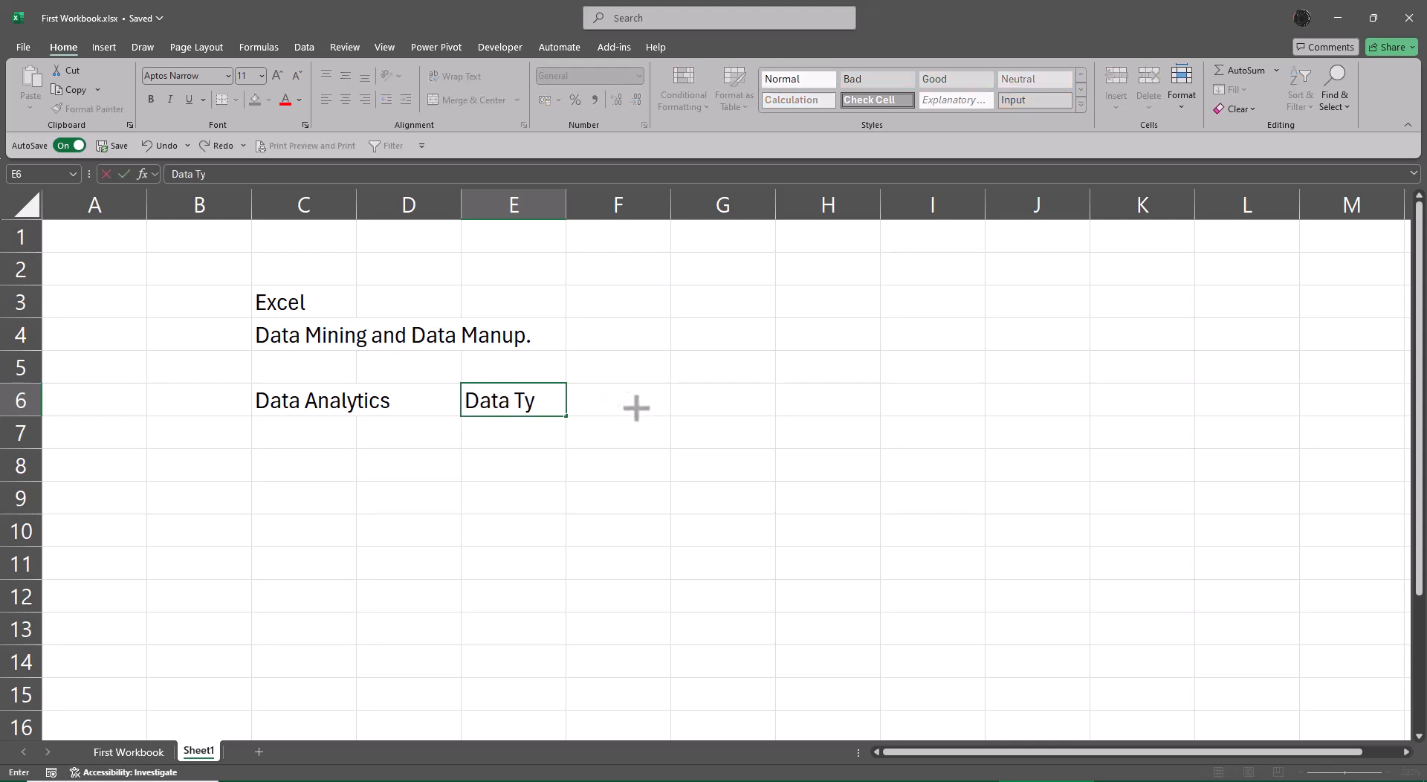
text(pe)
key(Return)
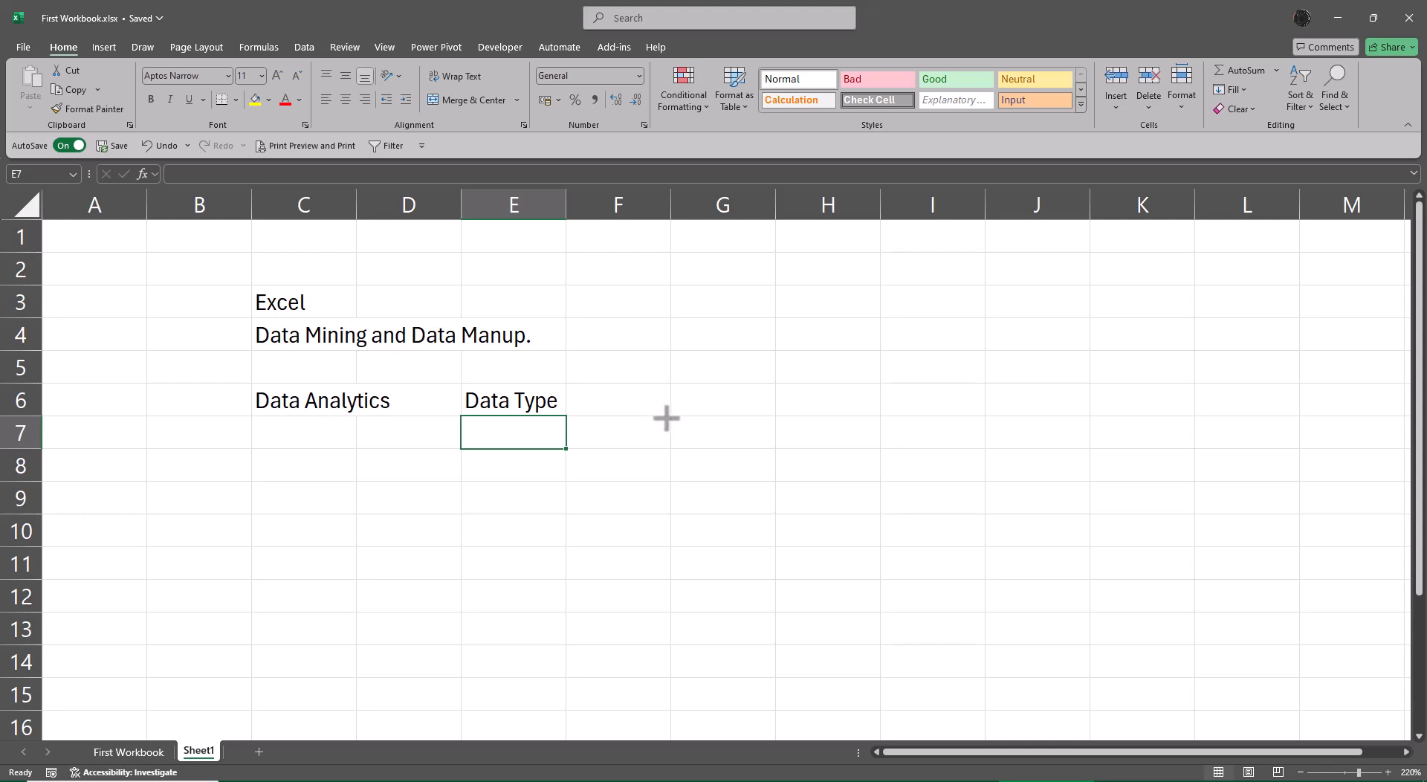
Enter "Text" in E8 and its note "Aligned Left" in F8.
key(Return)
text(TExt)
key(Return)
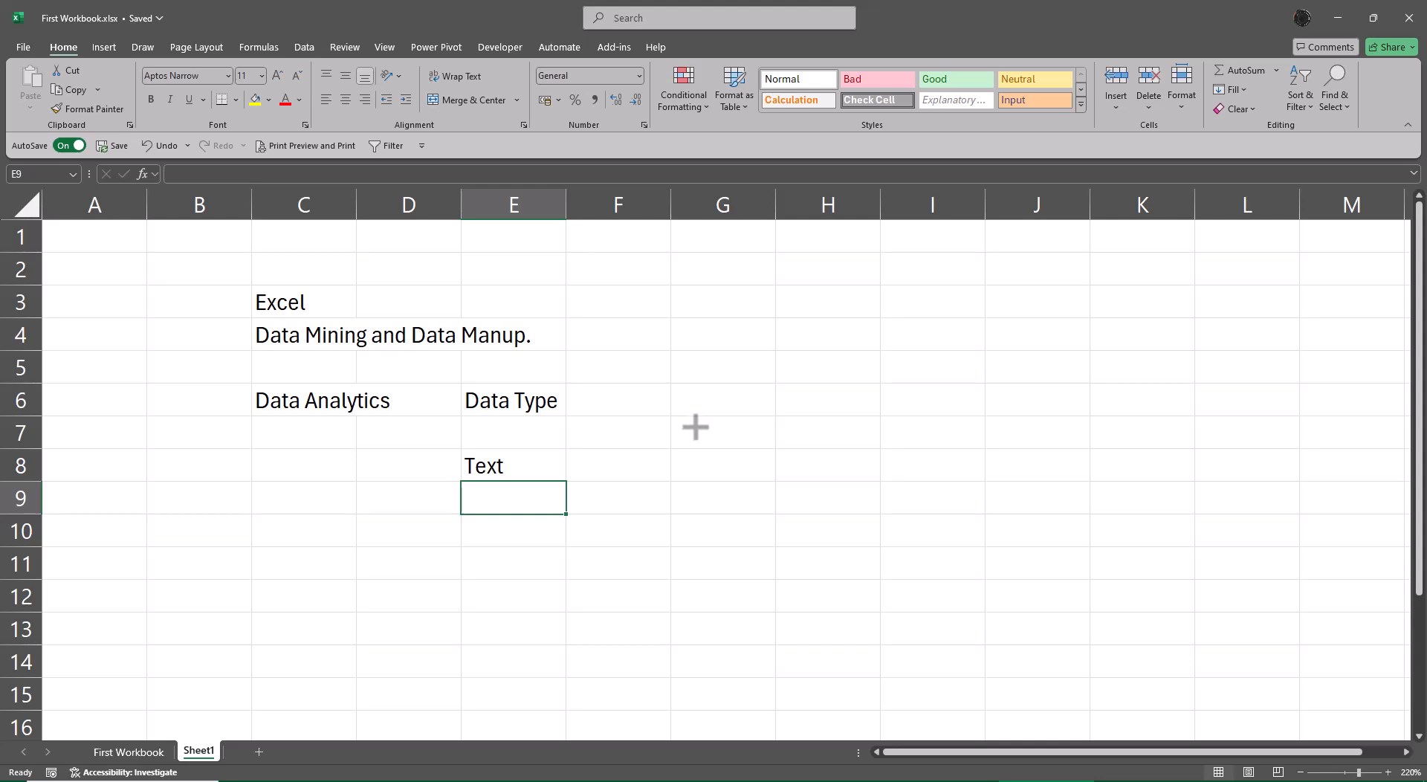
key(Up)
key(Right)
text(Ali)
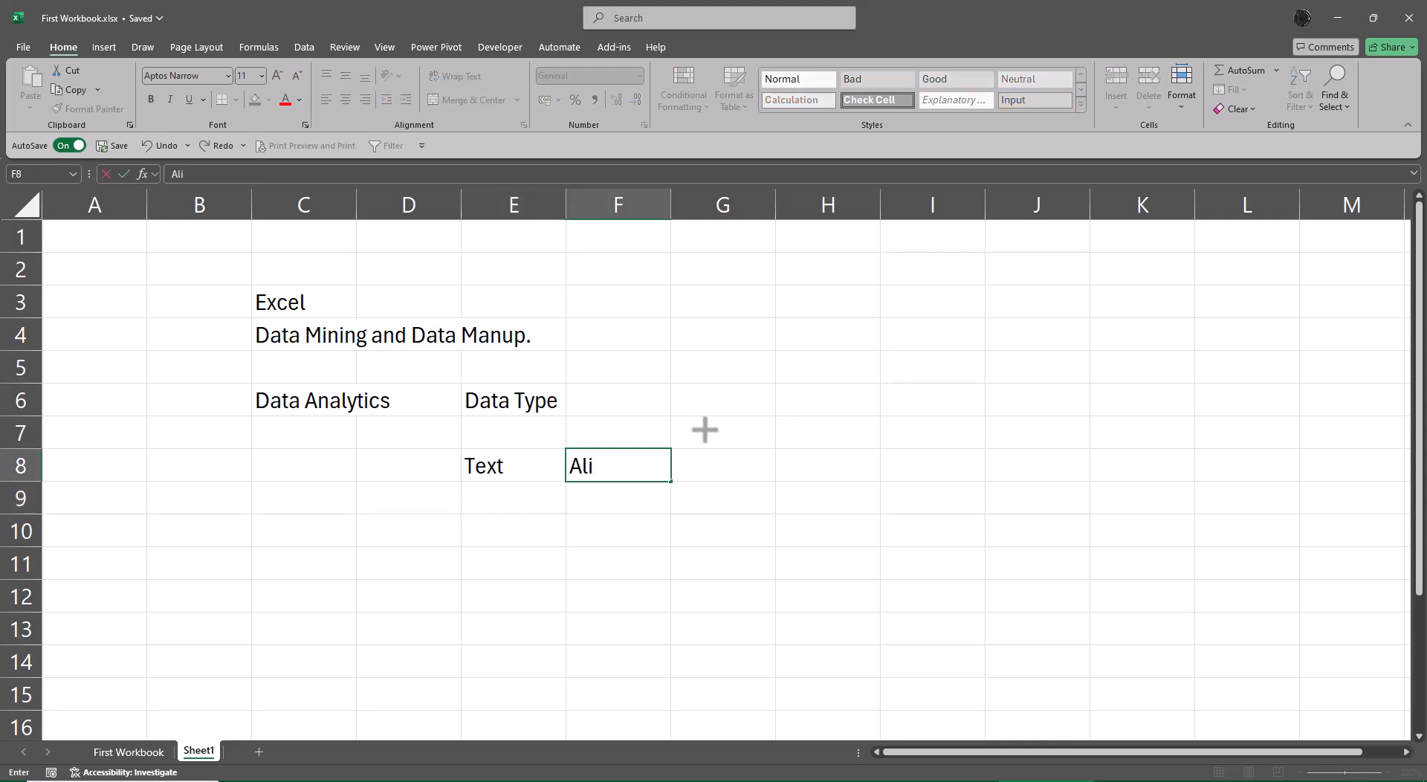
text(gned)
text(Left)
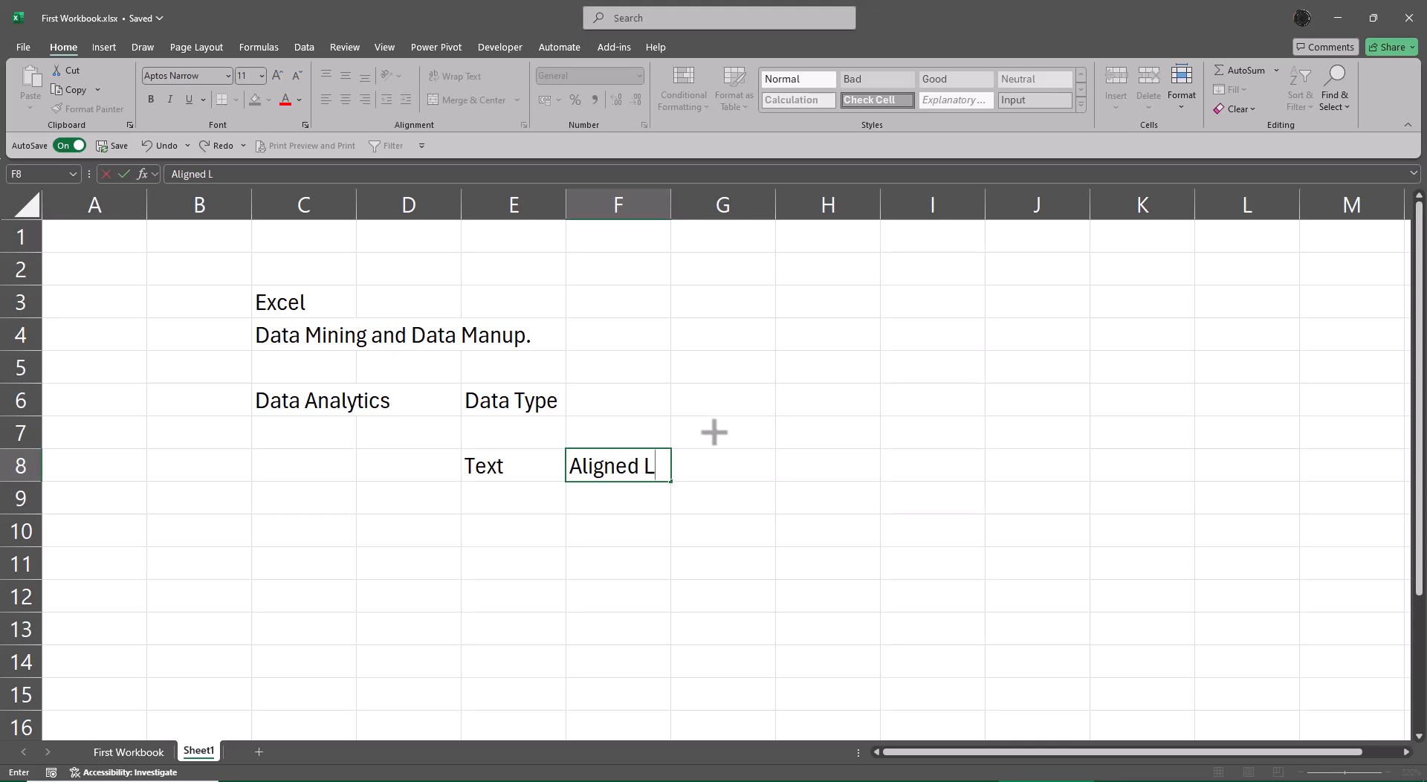
key(Return)
Autofit the width of column F to the "Aligned Left" note in F8.
key(Up)
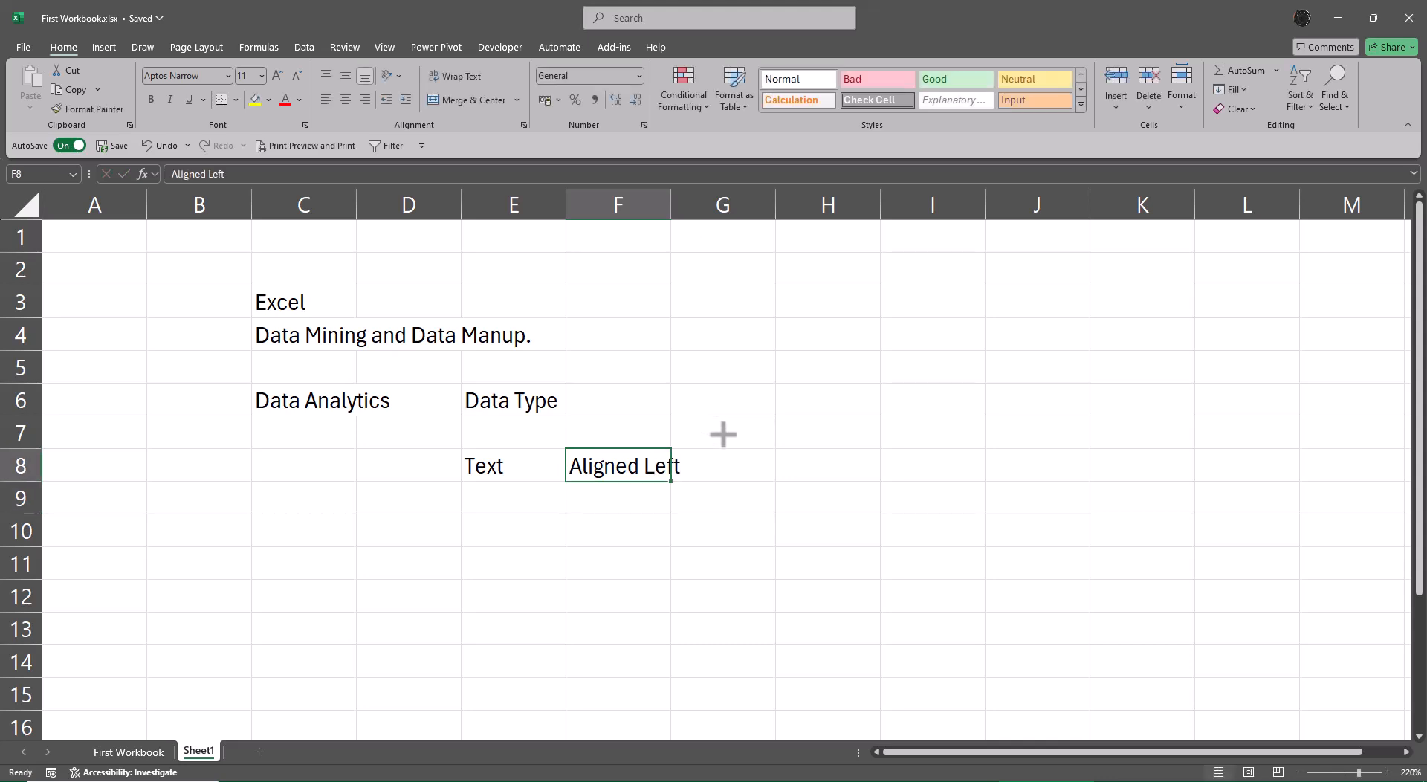
key(alt+h)
key(o)
key(i)
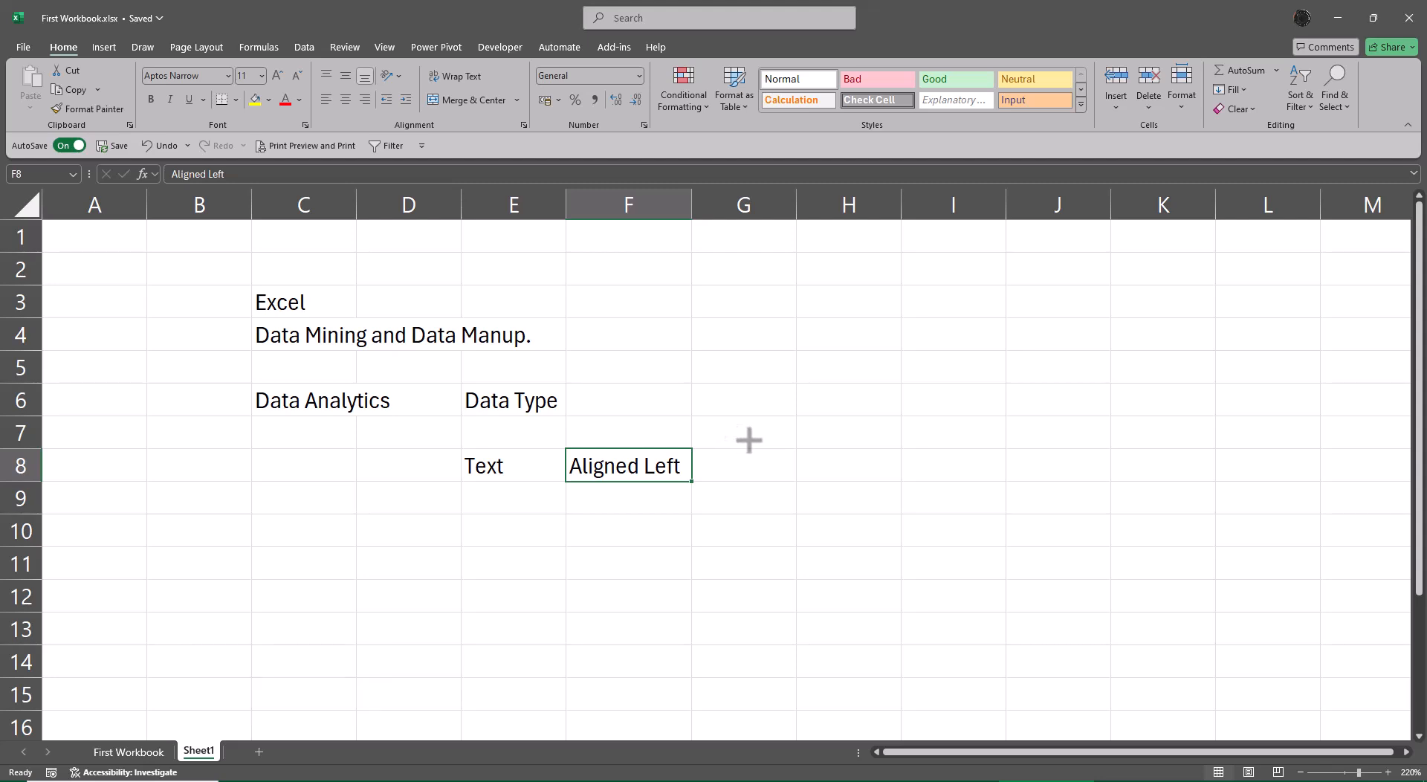
Fill the "Aligned Left" note from F8 down into F9 and change the copy to "Aligned Right".
key(shift+Down)
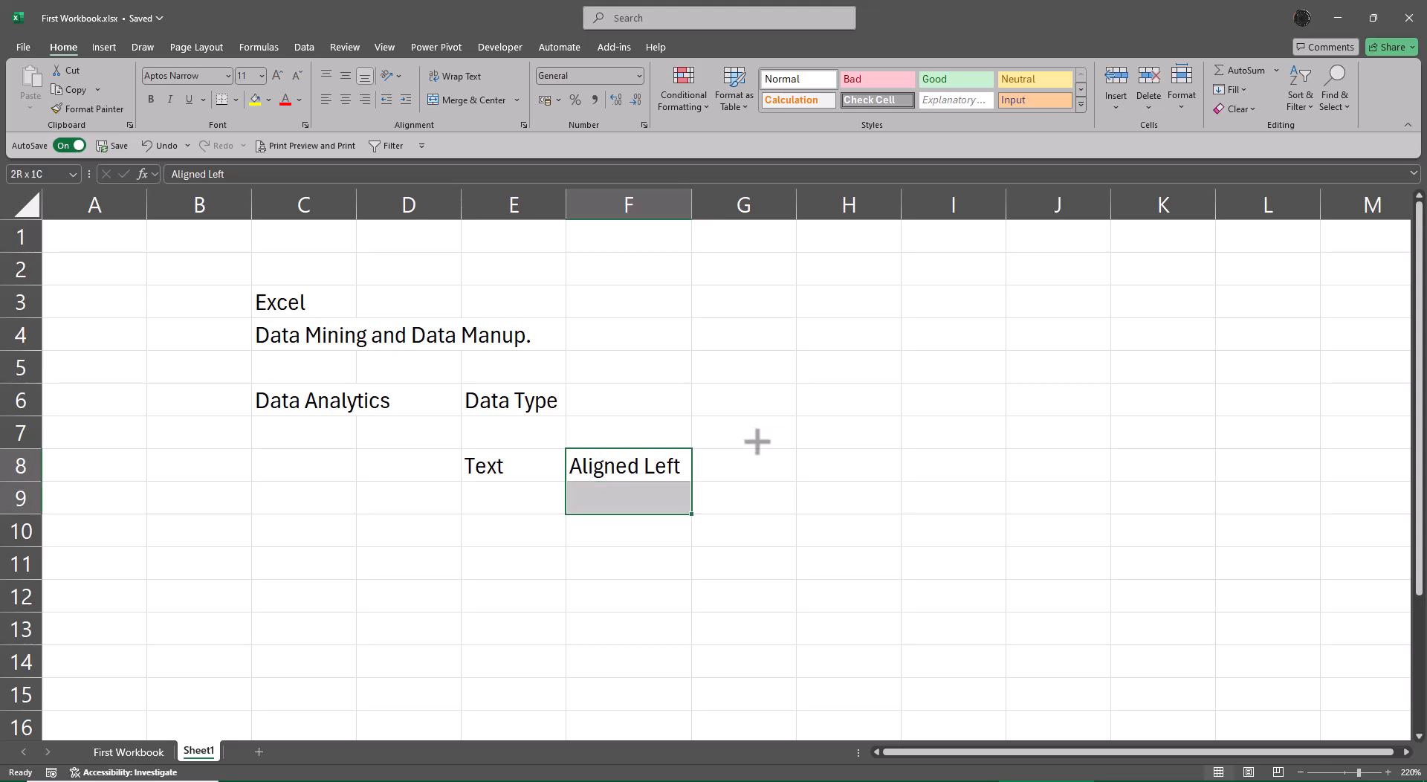
key(ctrl+d)
key(F2)
key(Return)
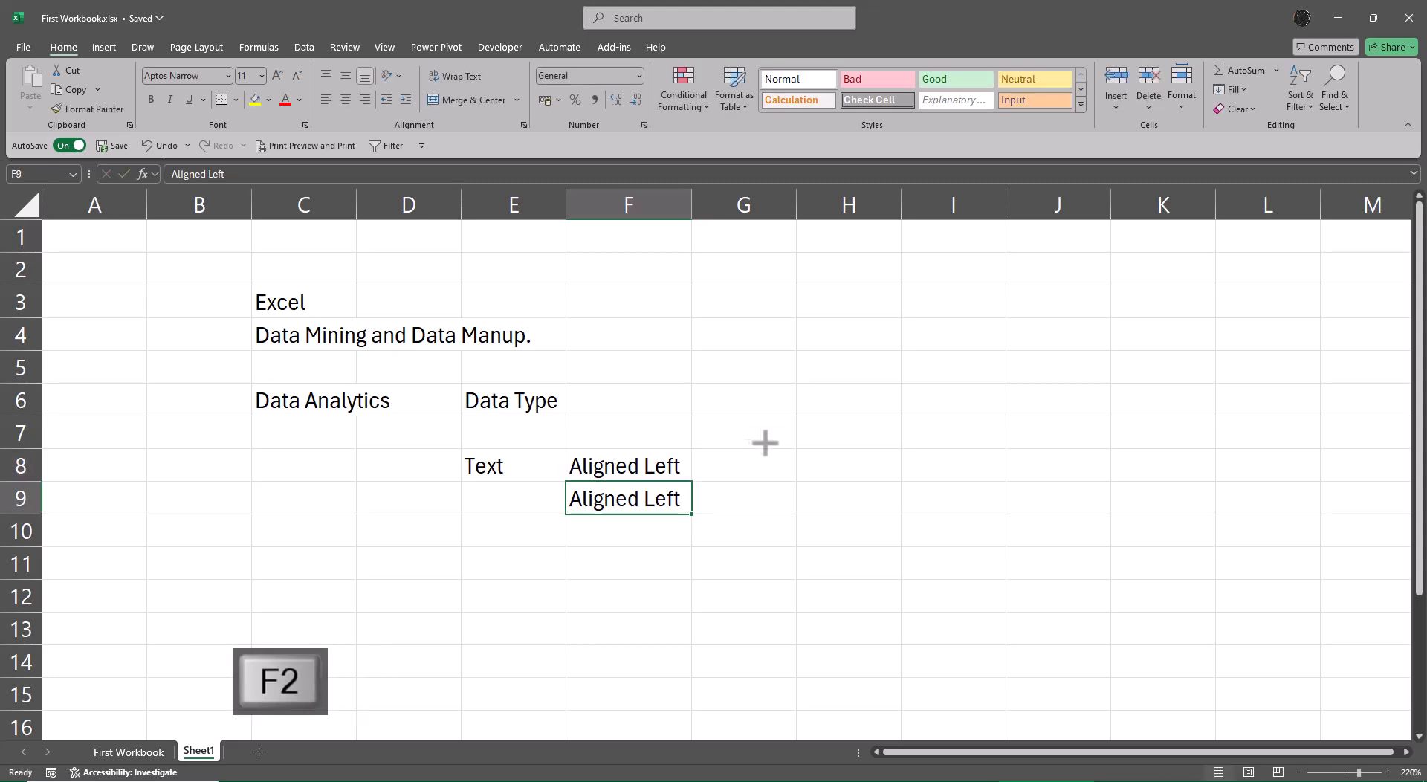
key(F2)
key(BackSpace)
key(BackSpace)
key(BackSpace)
key(BackSpace)
text(Right)
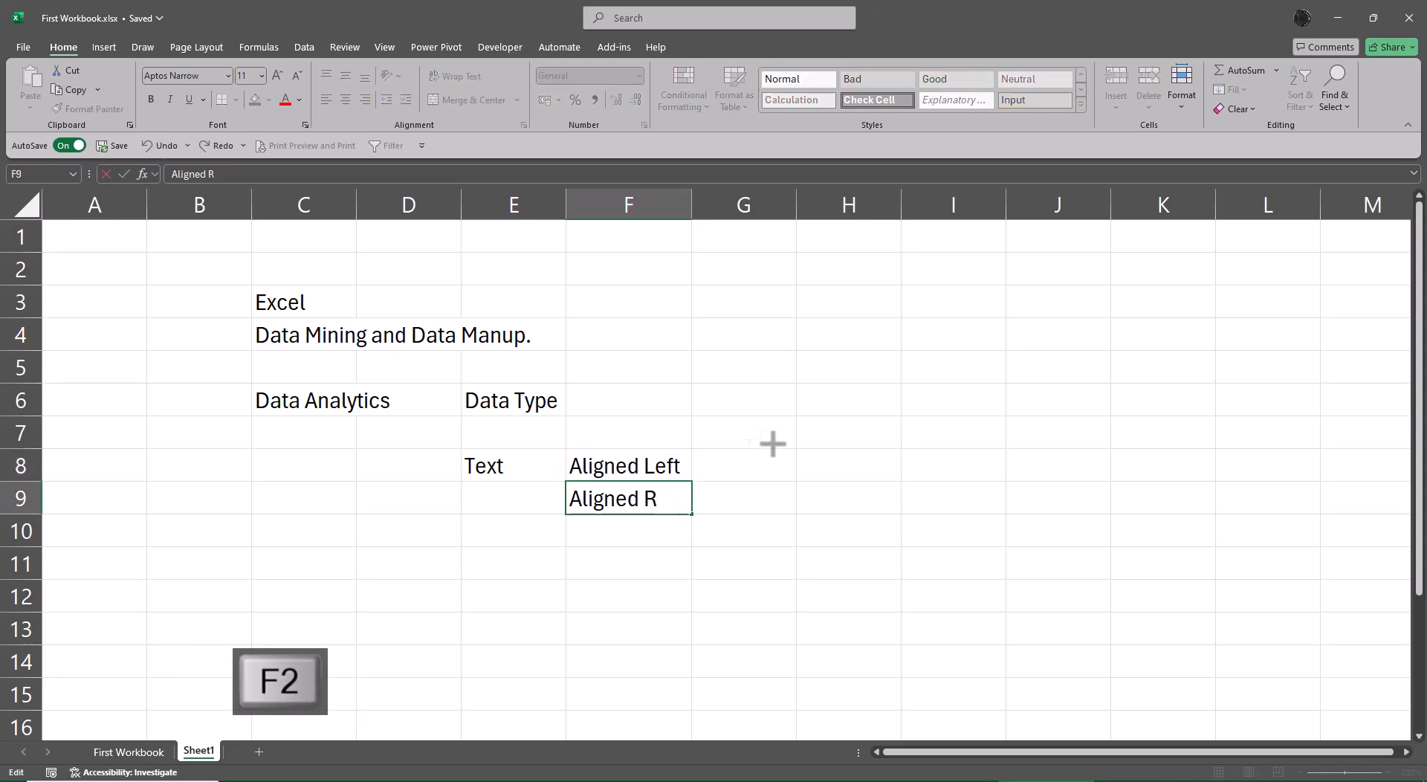
key(Return)
key(Up)
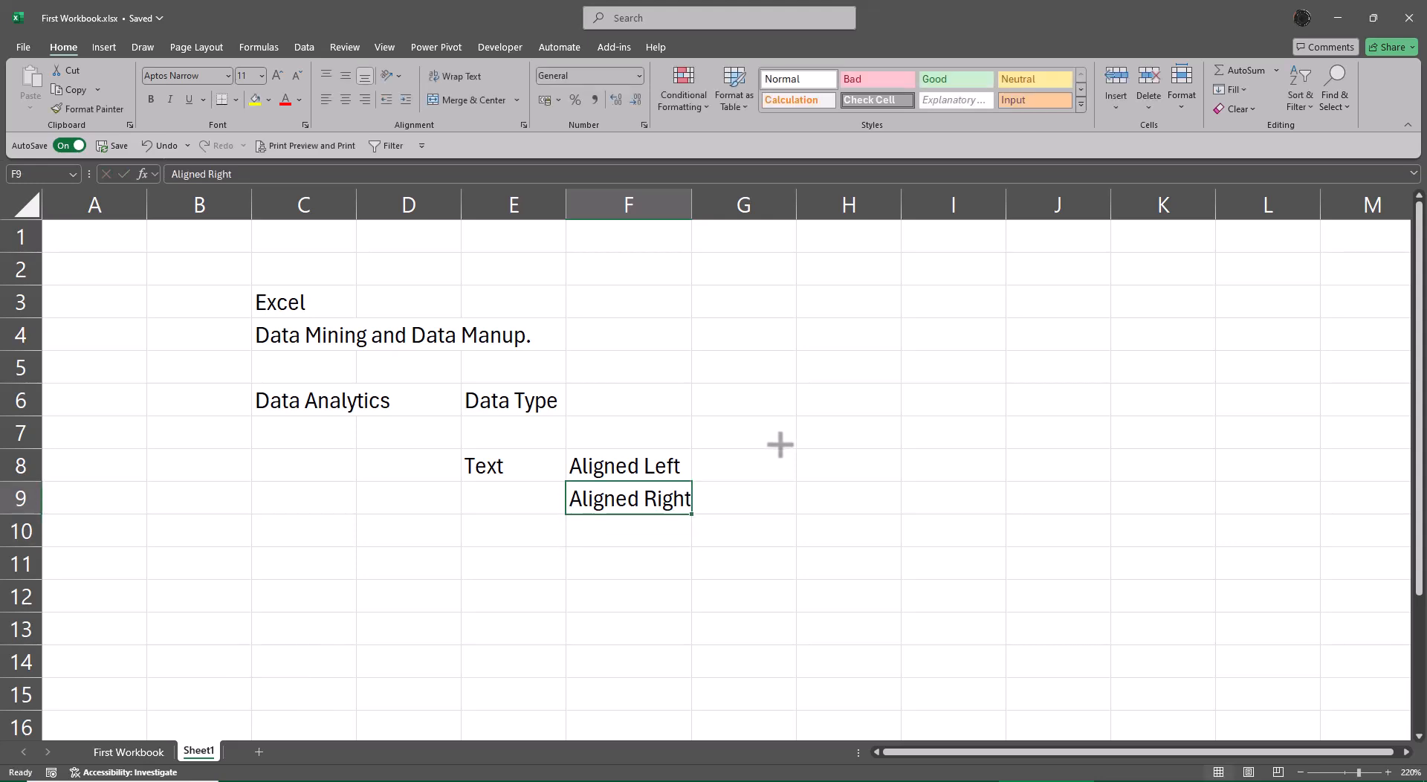
Autofit the width of column F to the "Aligned Right" note in F9.
key(alt+o)
key(alt+c)
key(alt+a)
Enter 12, 12.5 and the date 1-1-2025 in cells E9 through E11, below the Text entry.
key(Left)
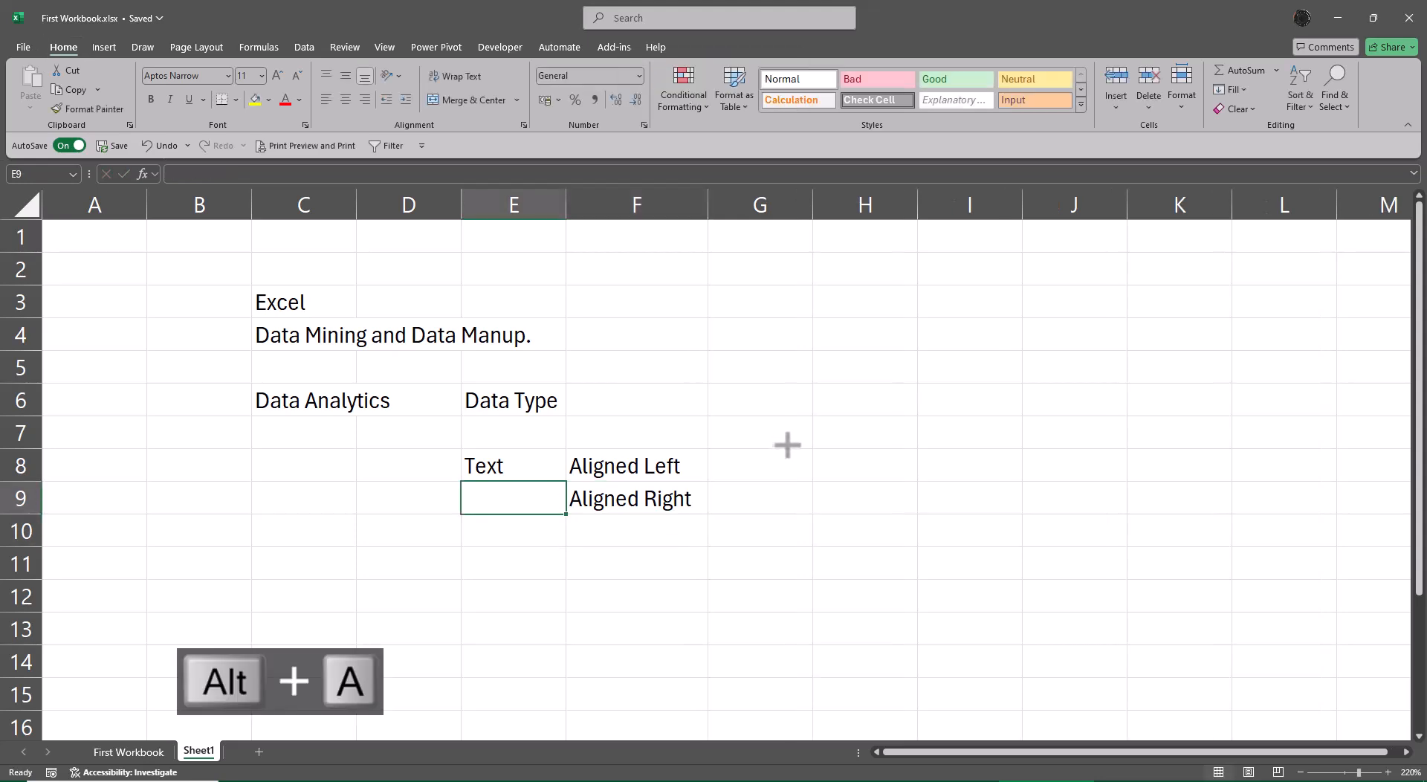
text(12)
key(Return)
text(12.5)
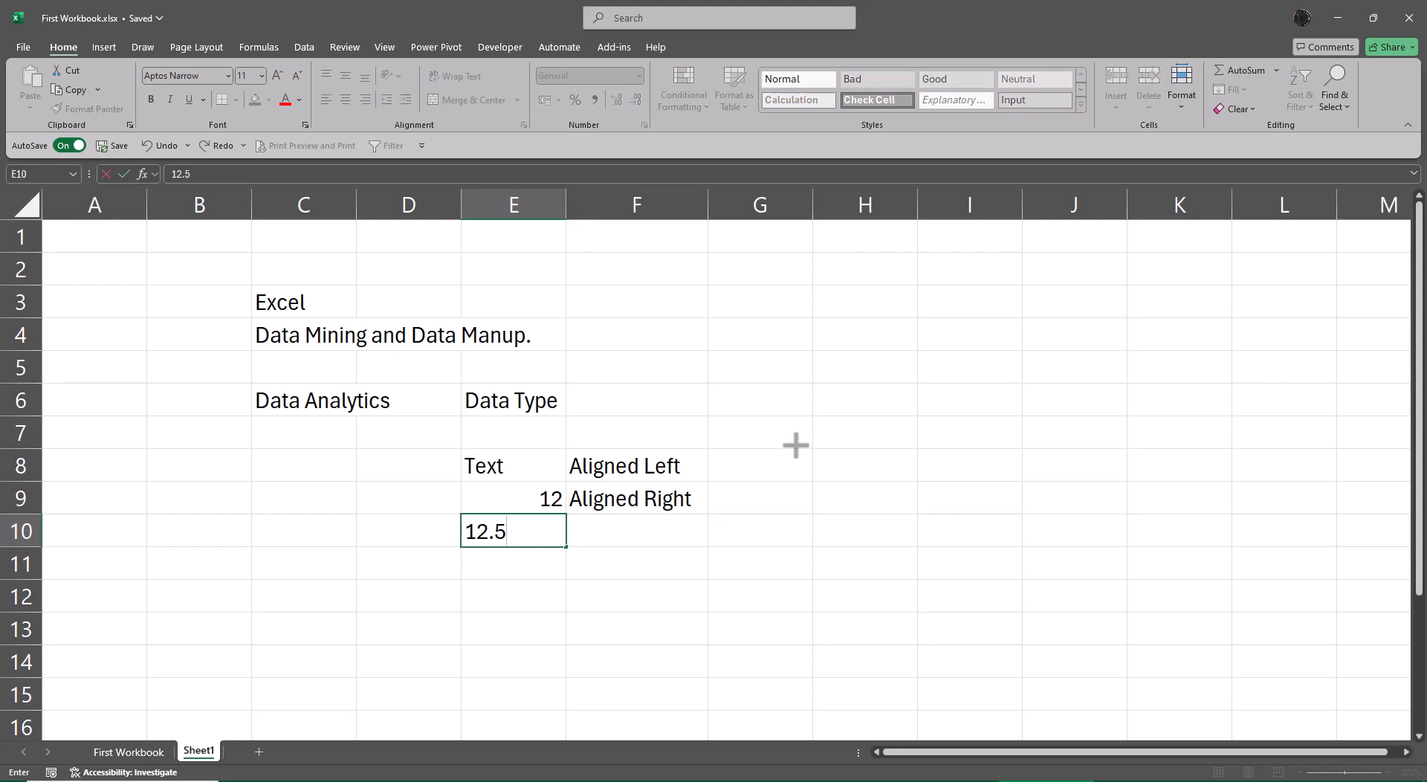
key(Return)
text(1-1-2025)
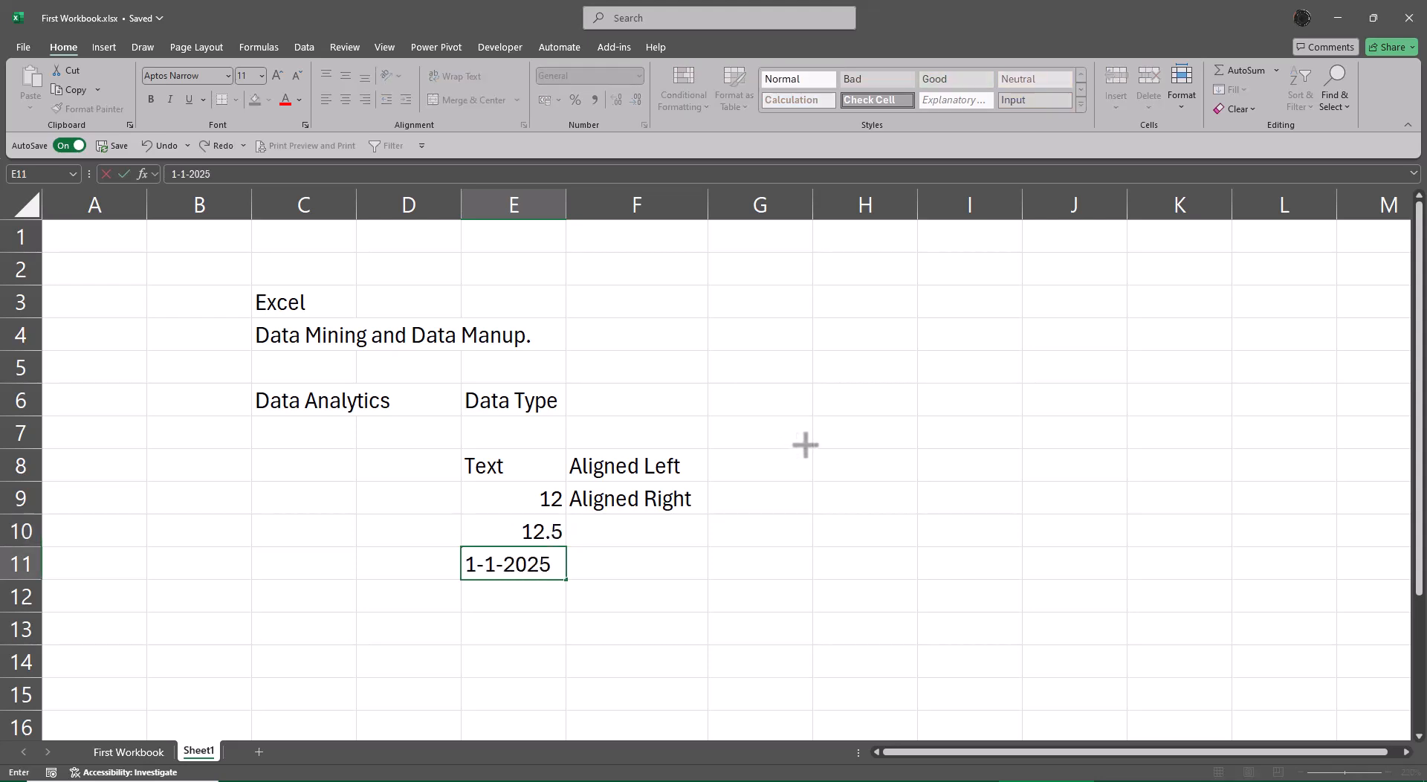
key(Return)
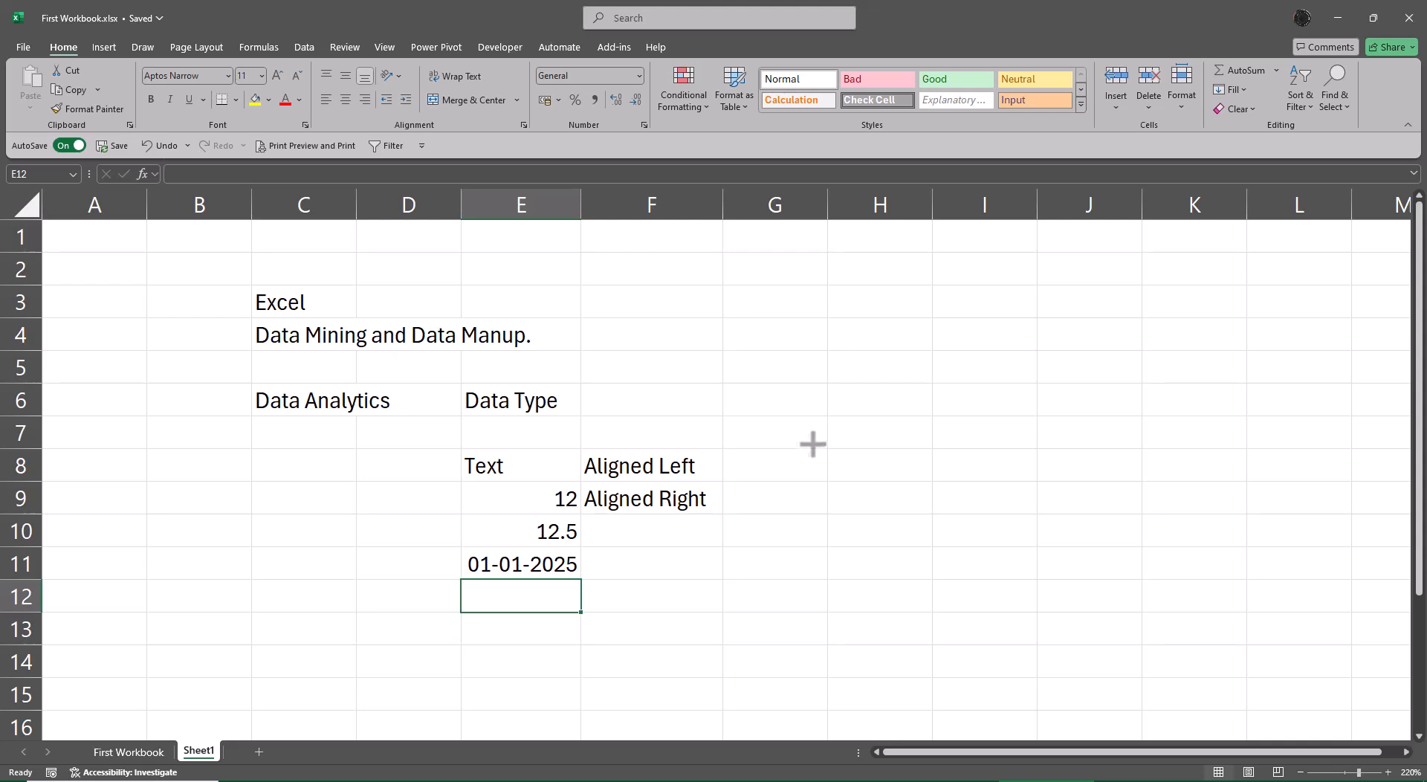
Merge and center F9:F11 around the "Aligned Right" note and align it vertically in the middle.
key(Right)
key(Up)
key(shift+Up)
key(shift+Up)
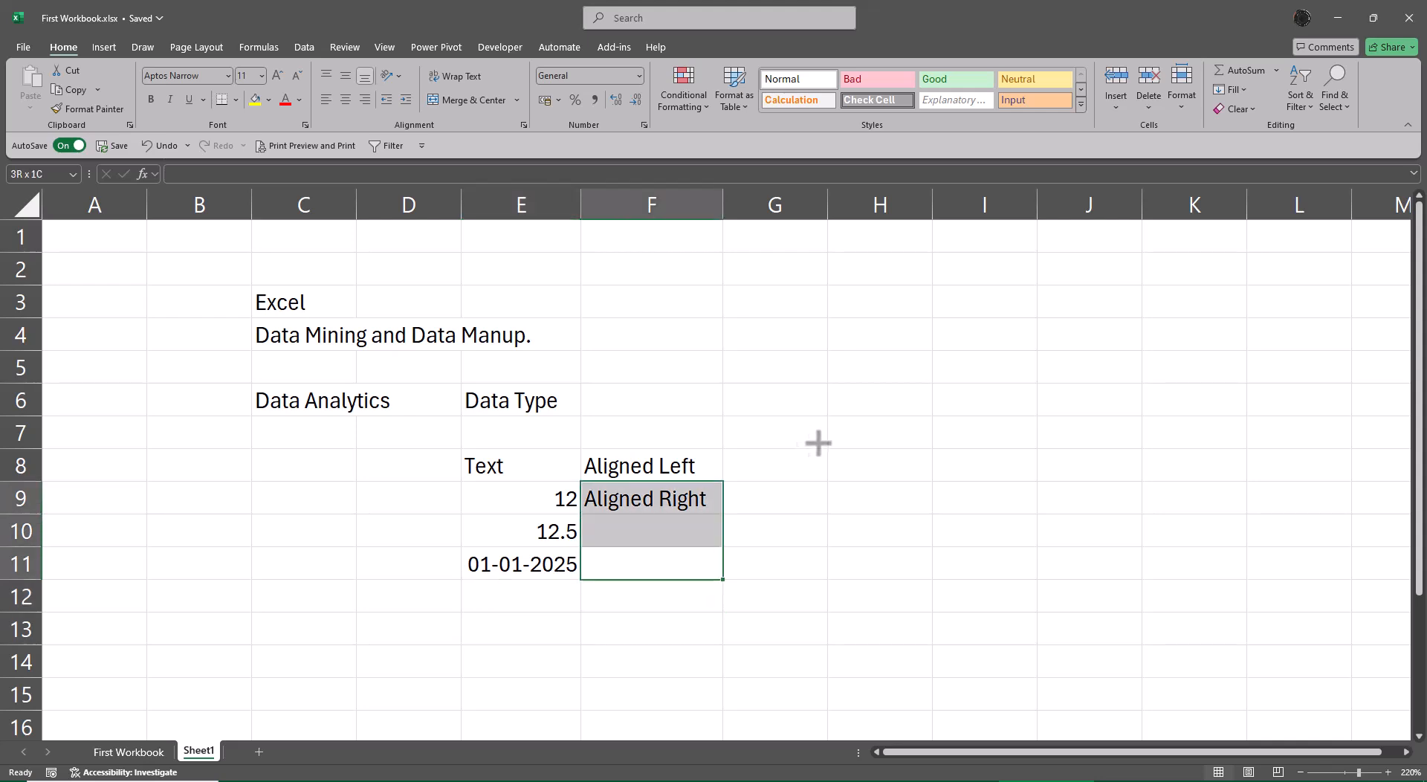
click(474, 101)
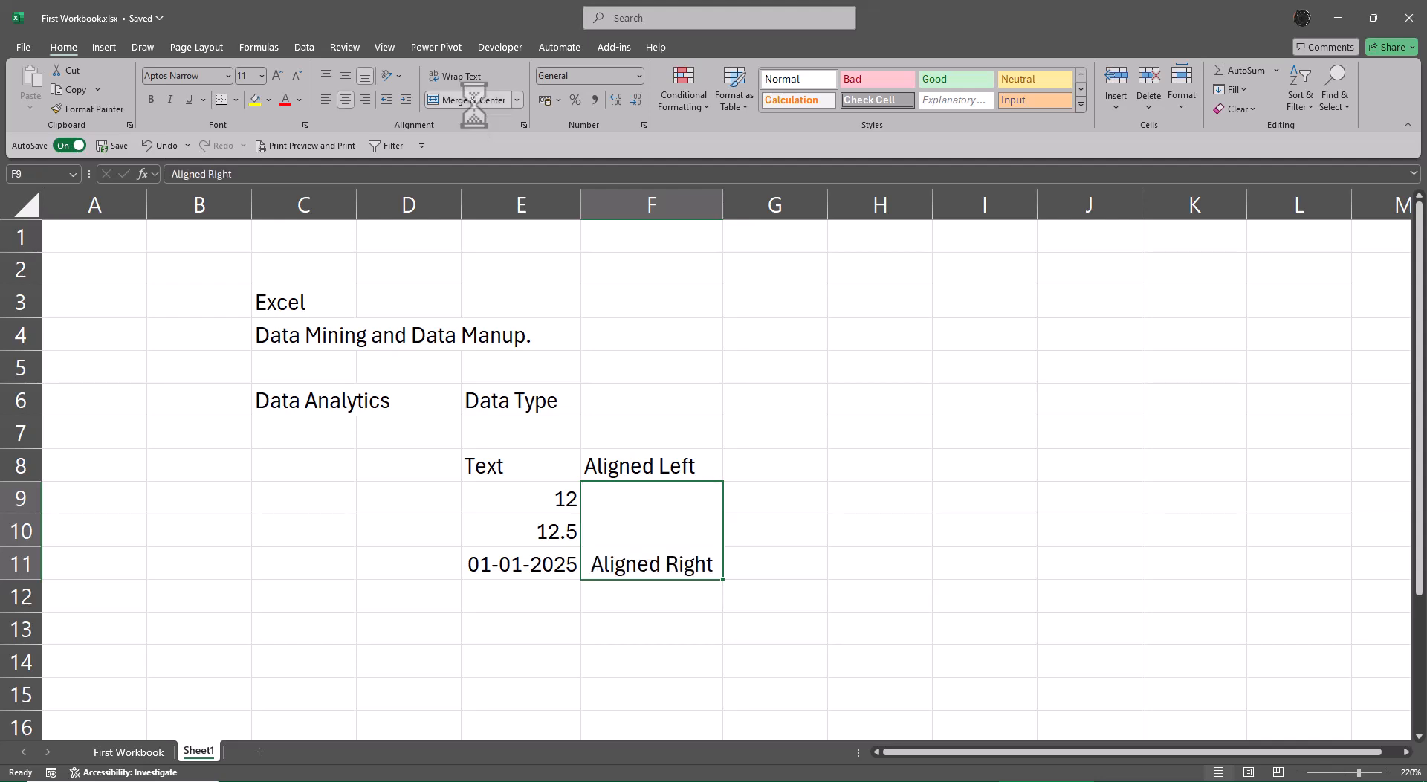
click(345, 76)
Enter "Boolean" in H8 and its example value "True" in I8.
click(822, 462)
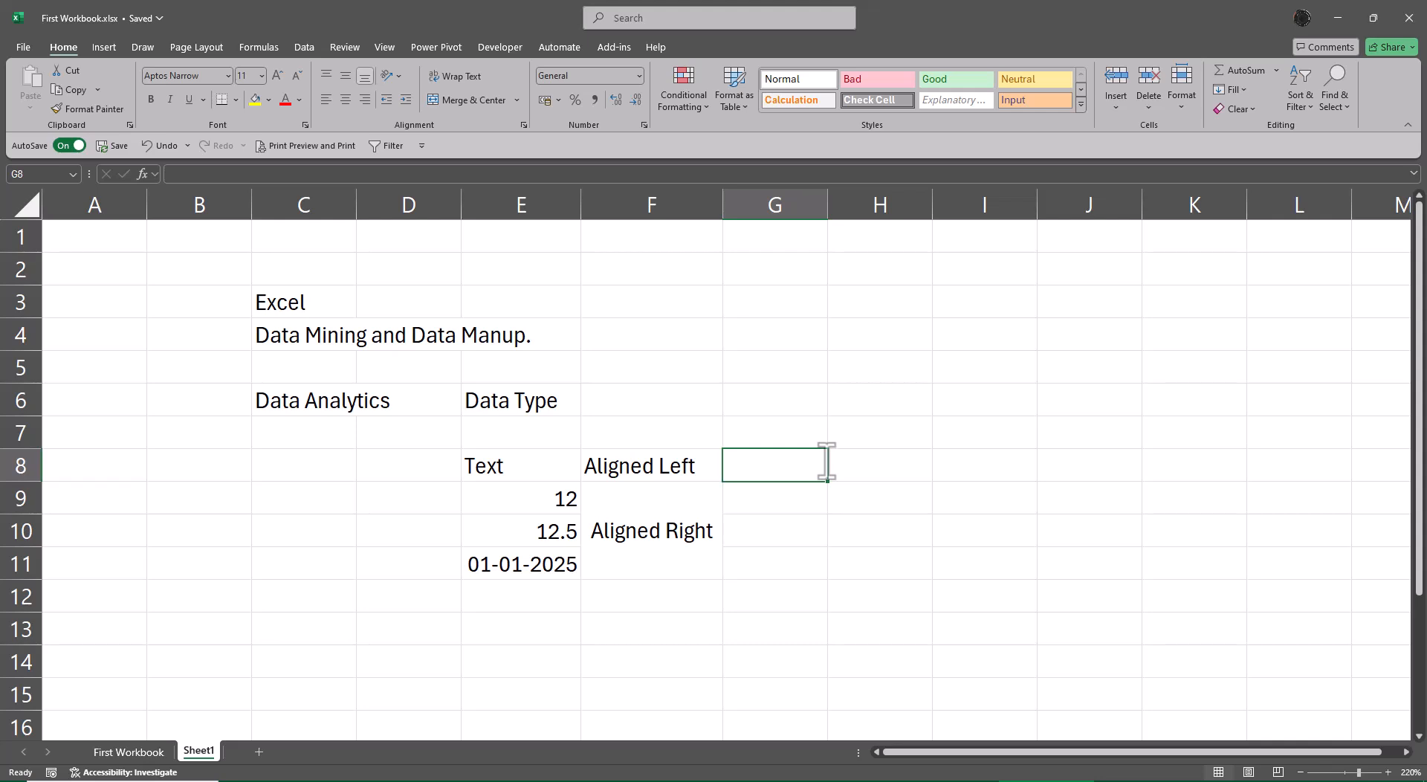
click(828, 461)
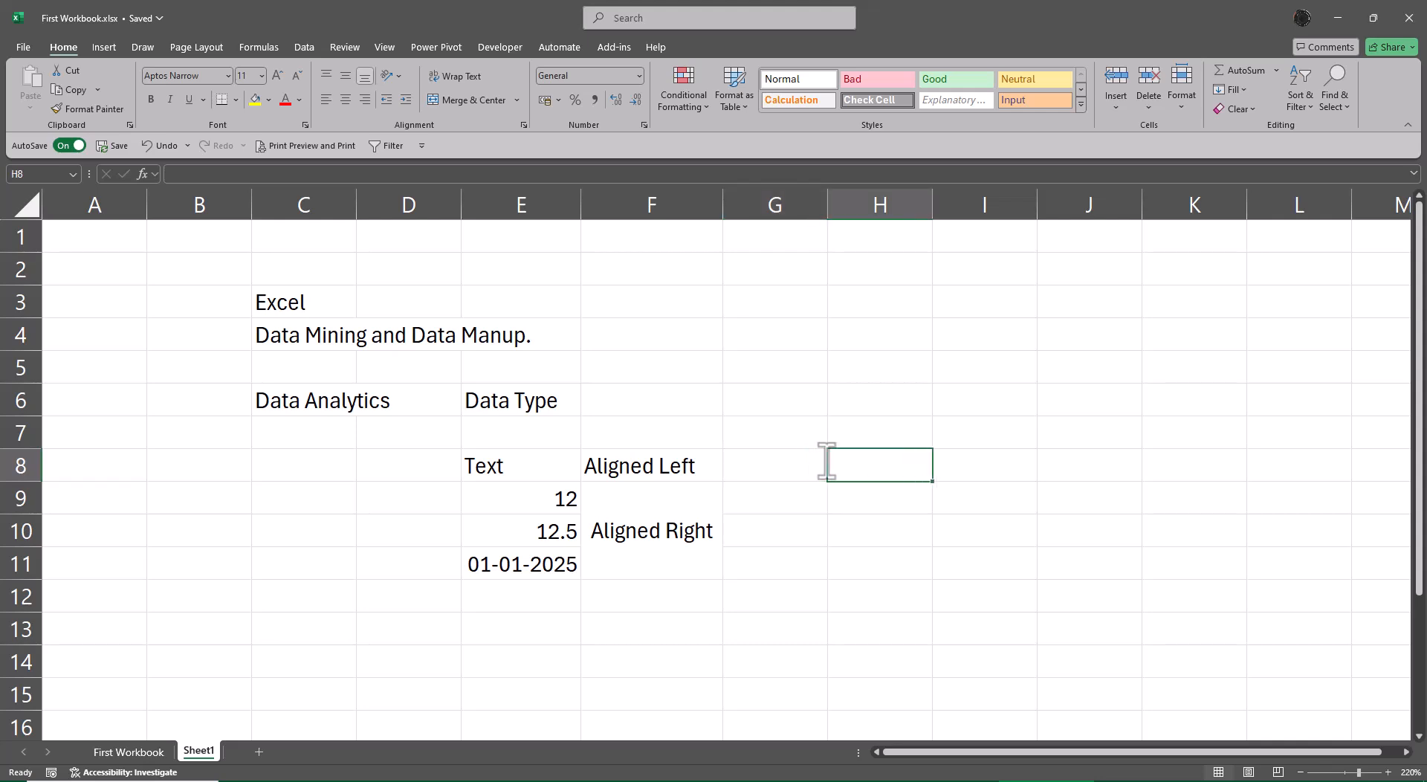
text(Boolean)
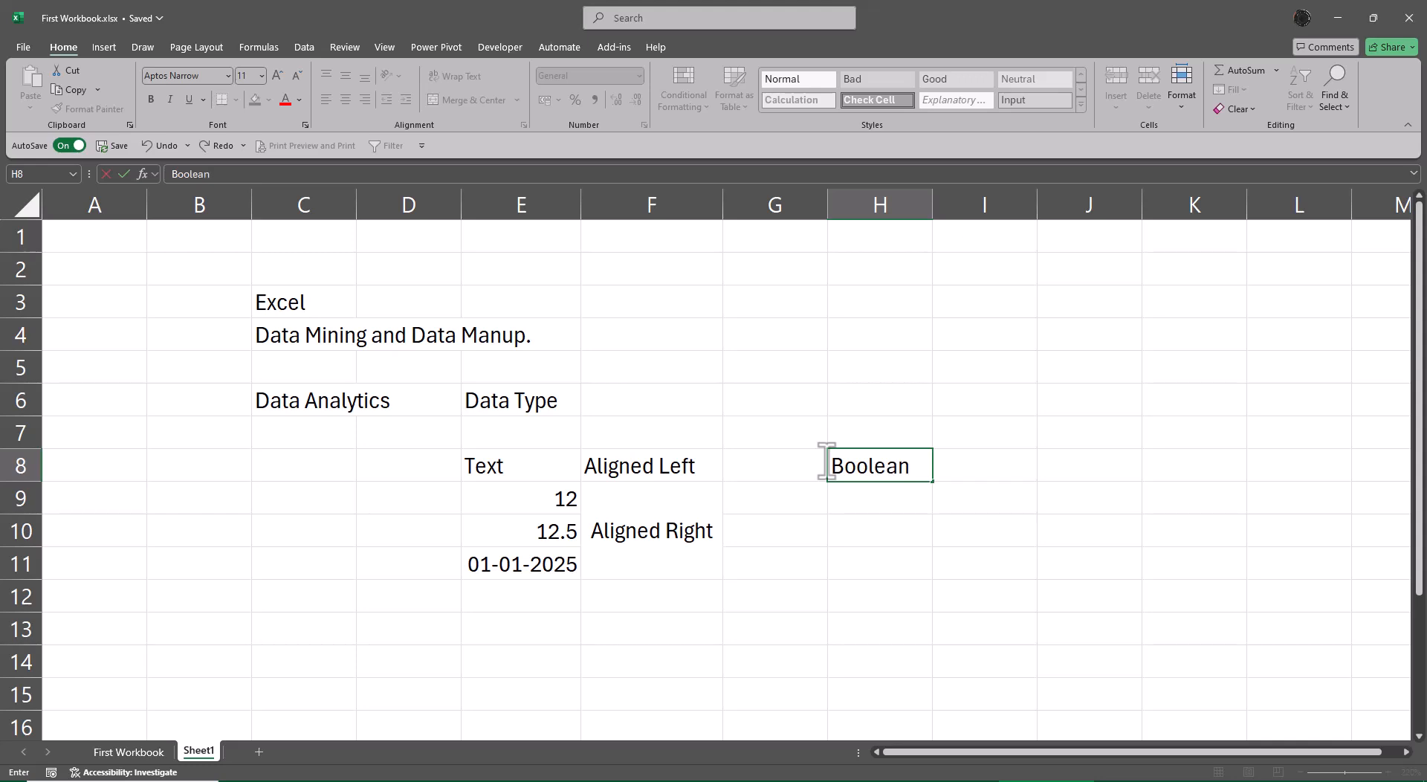
key(Return)
key(Up)
key(Right)
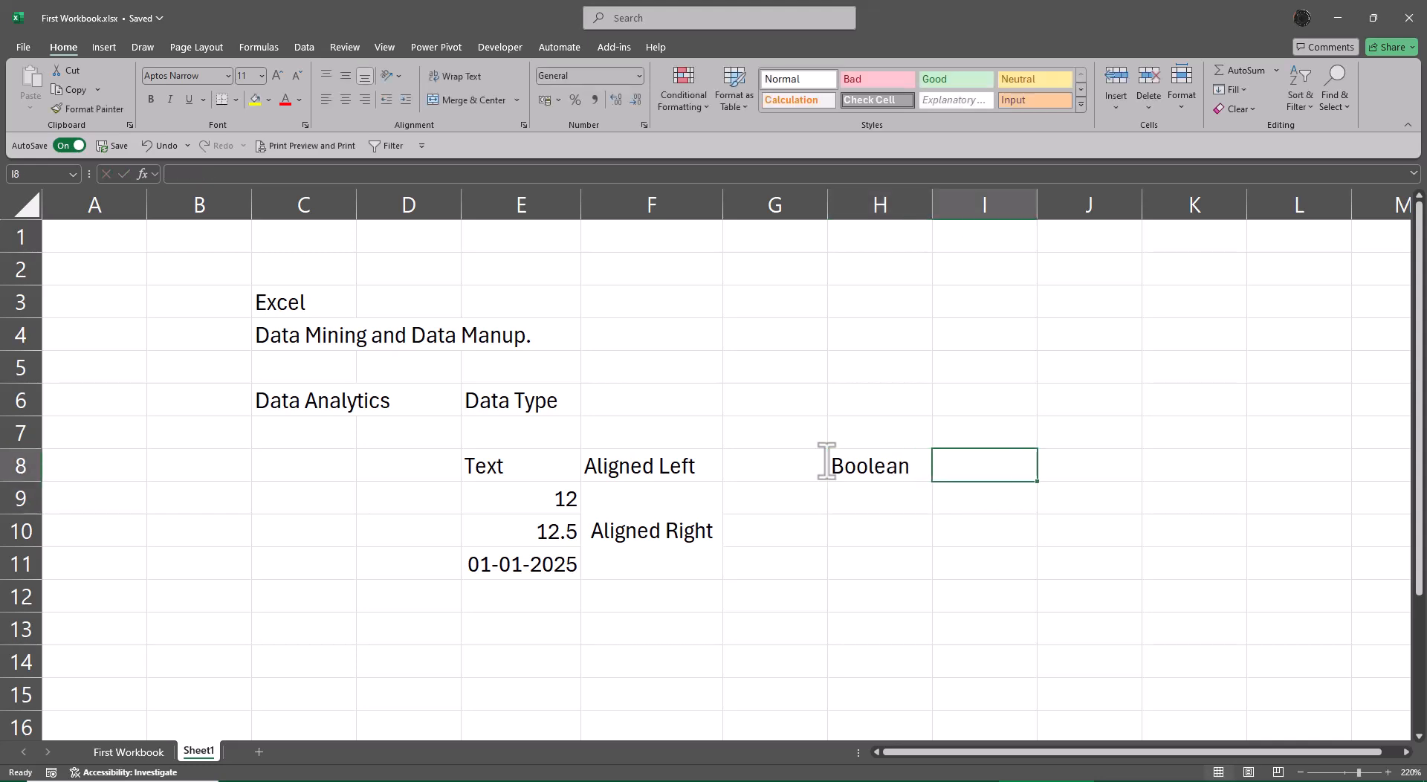
text(True)
key(Return)
key(Up)
Copy the "Aligned Left" note from F8 to J8, beside the Boolean example.
key(Left)
key(Left)
key(Left)
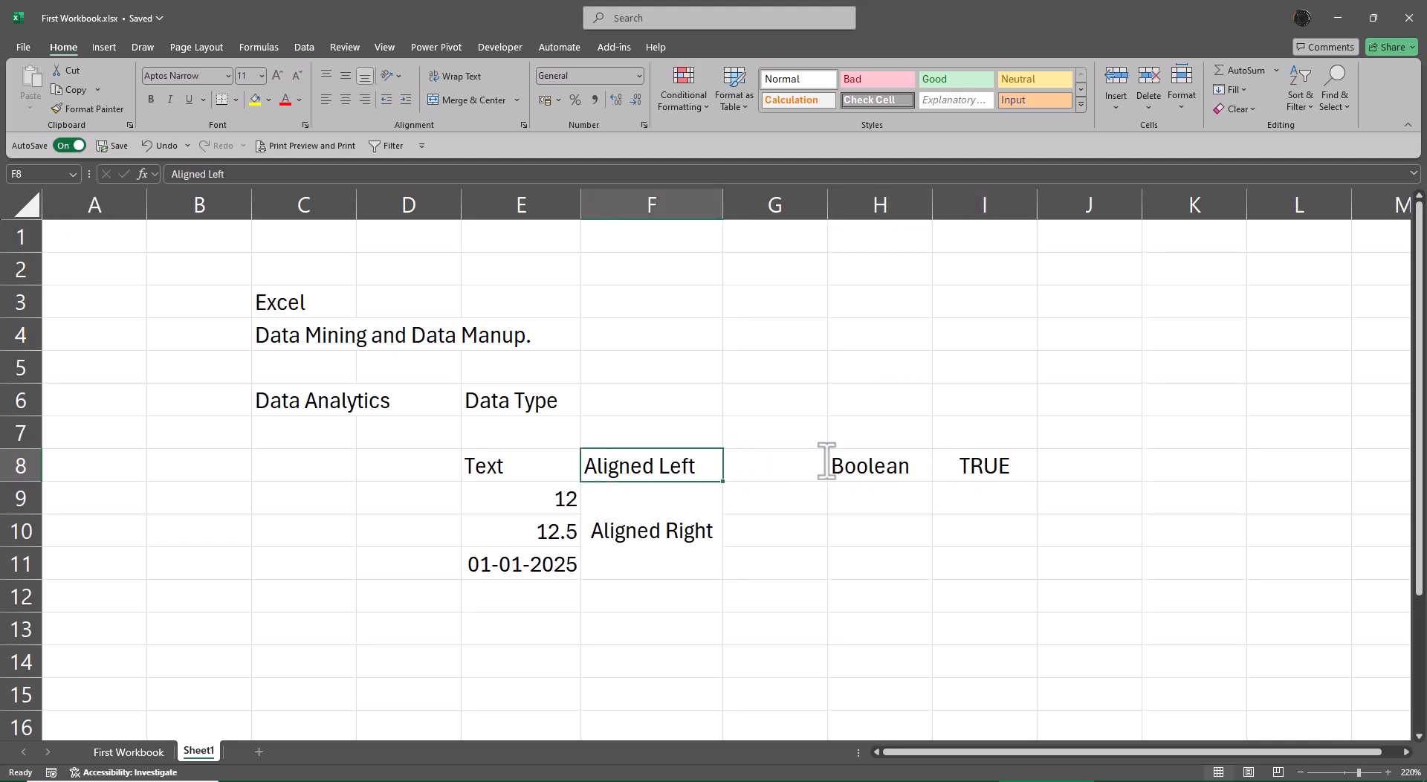
key(ctrl+c)
key(Right)
key(Right)
key(Right)
key(Right)
key(ctrl+v)
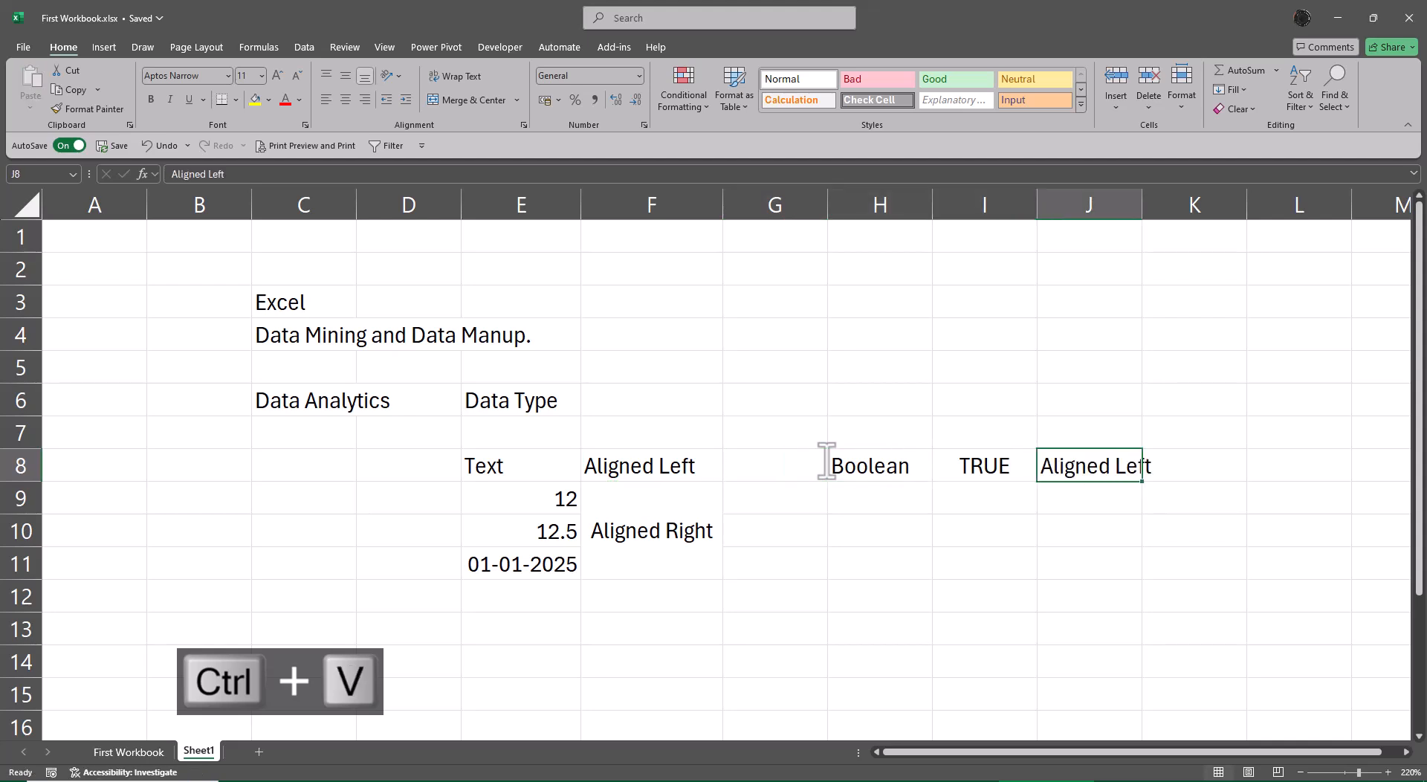
Change the alignment note in J8 to "Aligned Center".
key(F2)
key(BackSpace)
key(BackSpace)
key(BackSpace)
key(BackSpace)
text(Ce)
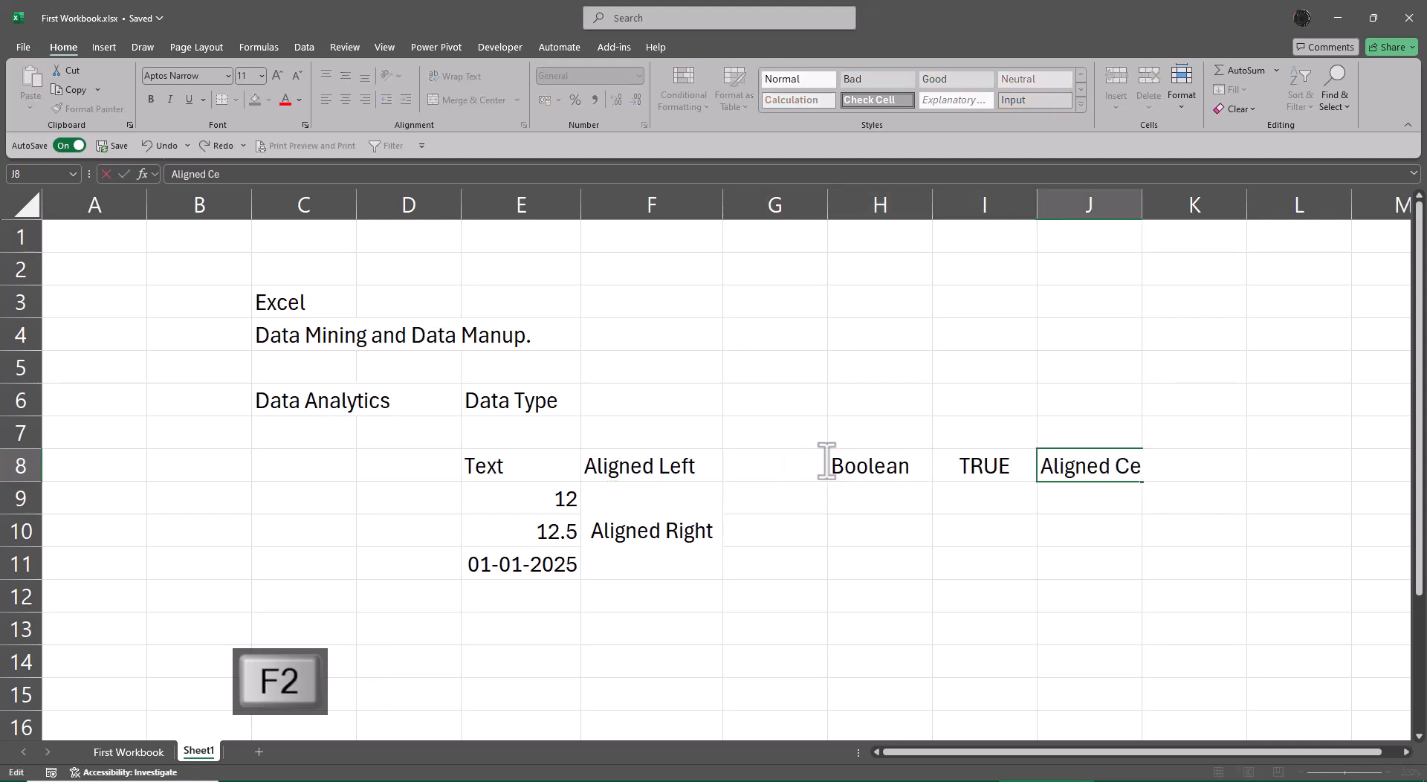
text(nt)
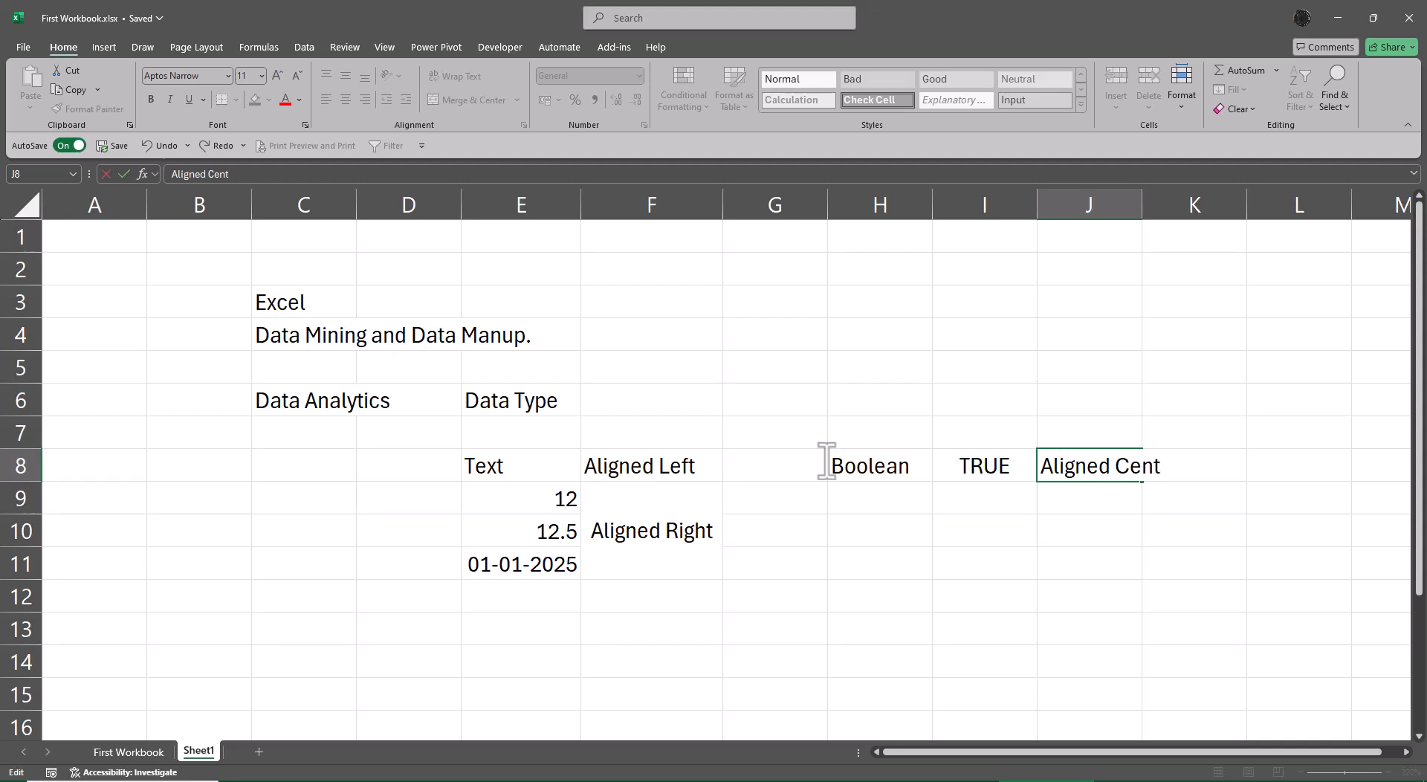
text(er)
key(Return)
key(Up)
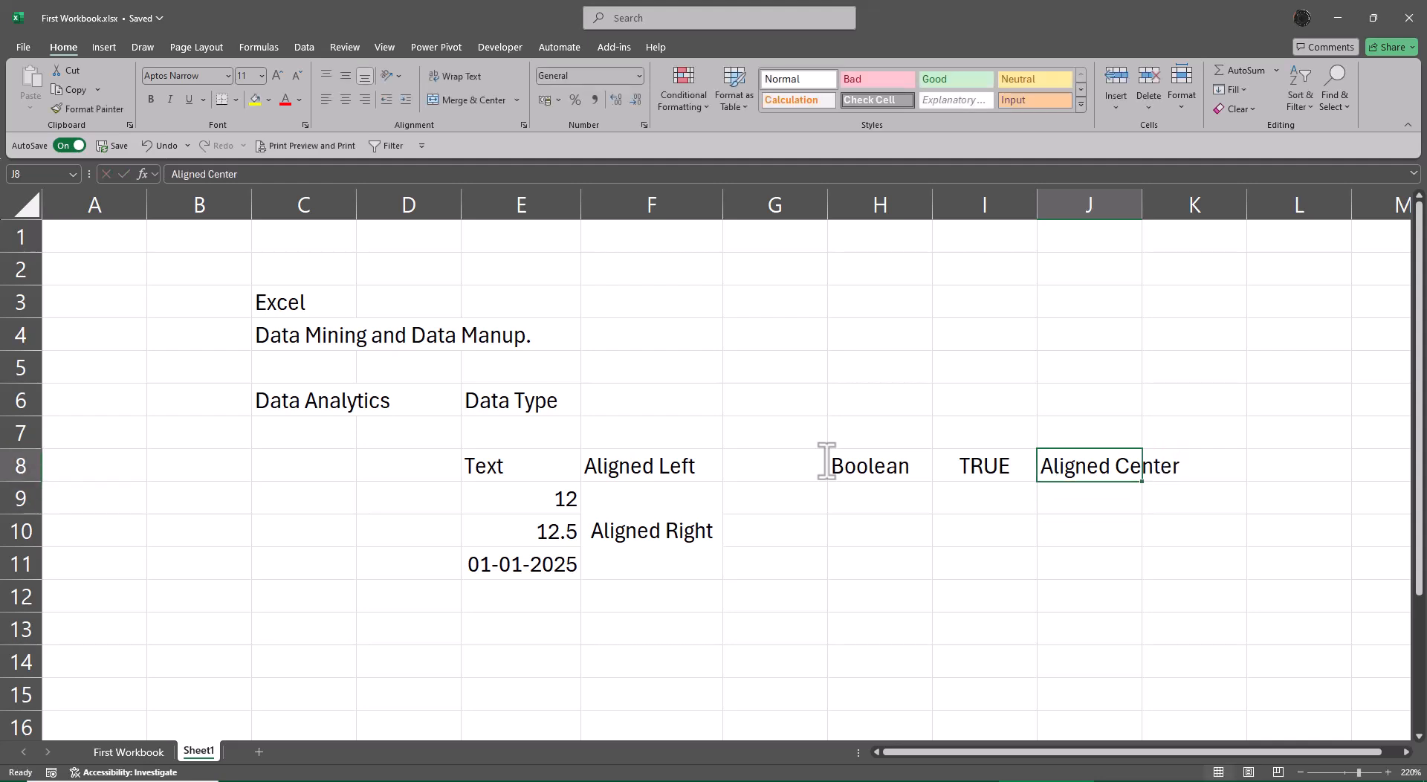
Autofit the width of column J to the "Aligned Center" note in J8.
key(alt+o)
key(c)
key(a)
key(Return)
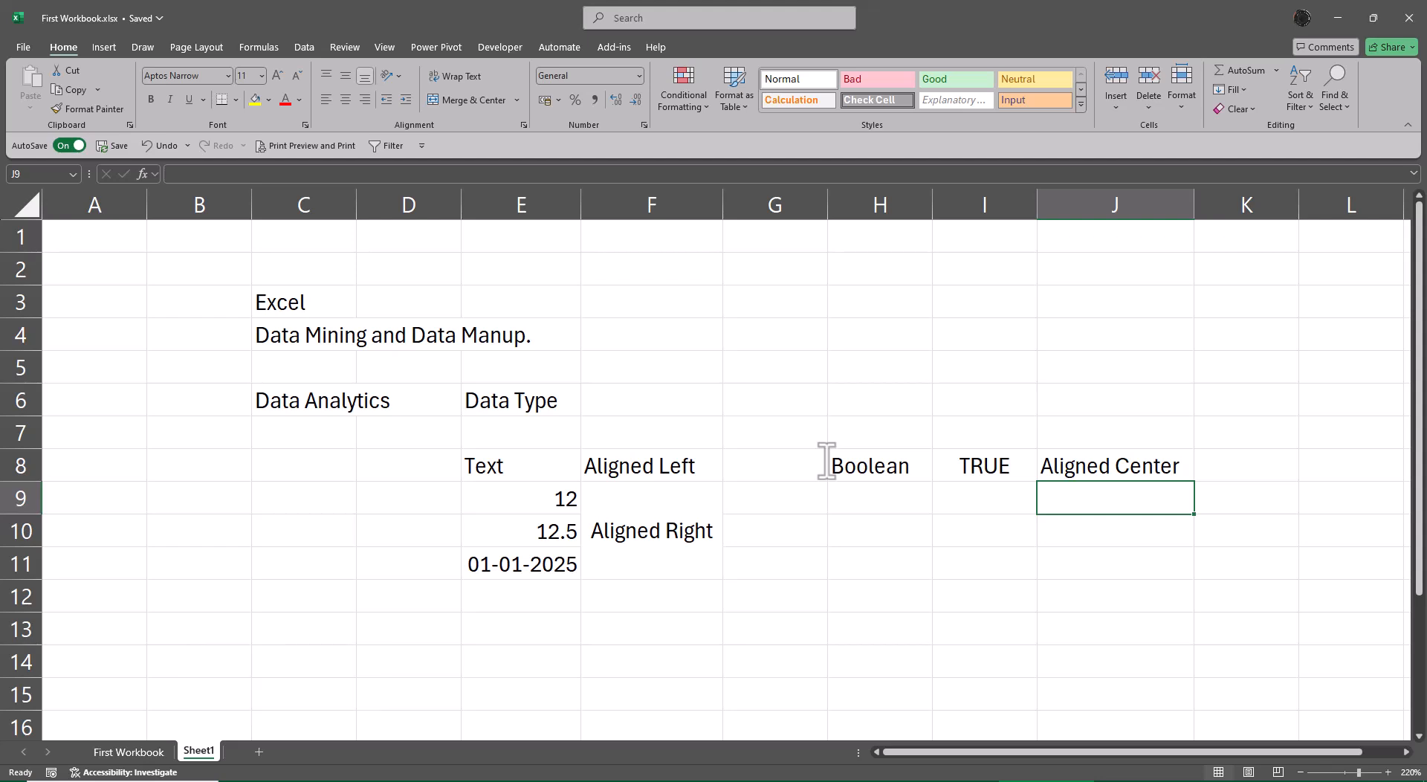
Enter the formula =E8*E10 in I10, multiplying the text cell by the decimal number.
key(Left)
key(Down)
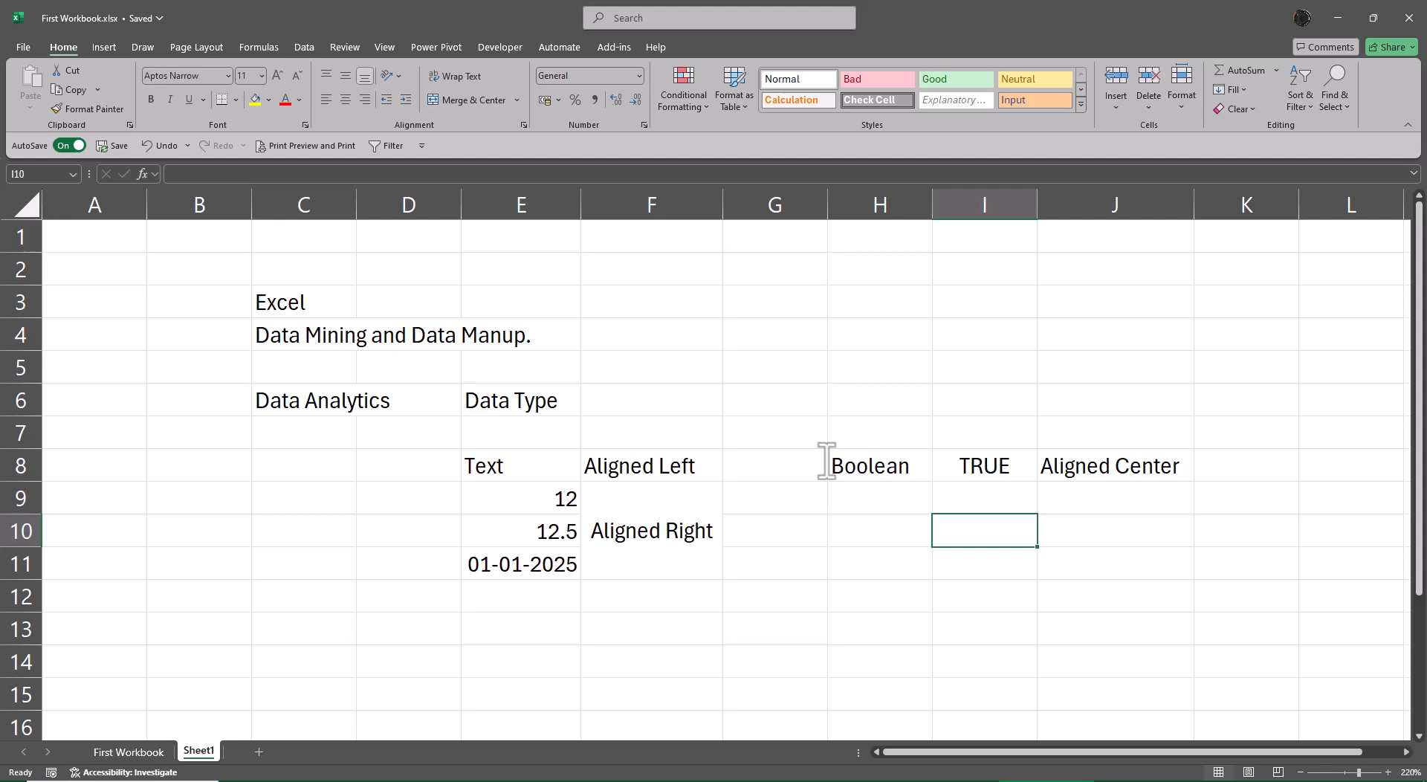
text(=)
key(Left)
key(Left)
key(Left)
key(Up)
key(Left)
key(Down)
key(Up)
key(Up)
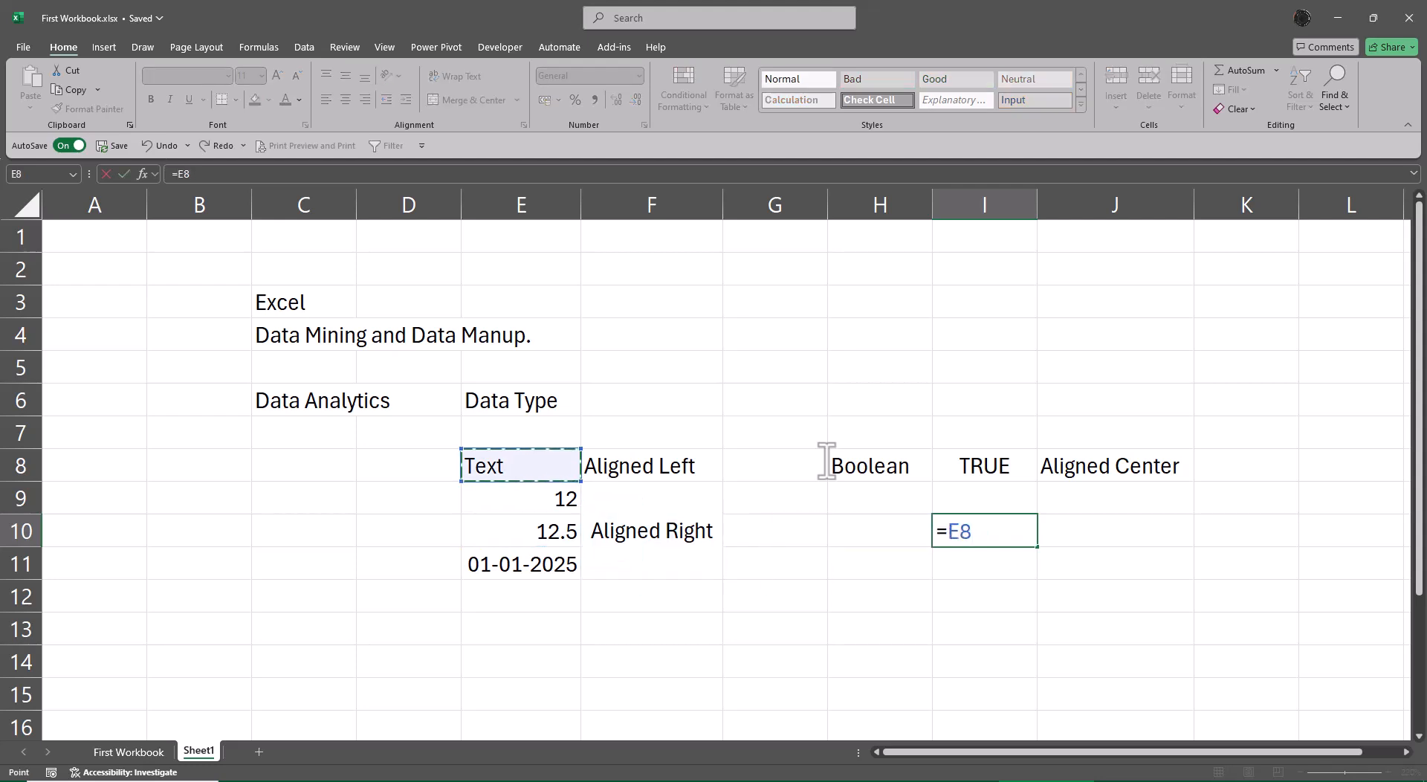
text(*)
key(Left)
key(Left)
key(Left)
key(Up)
key(Left)
key(Down)
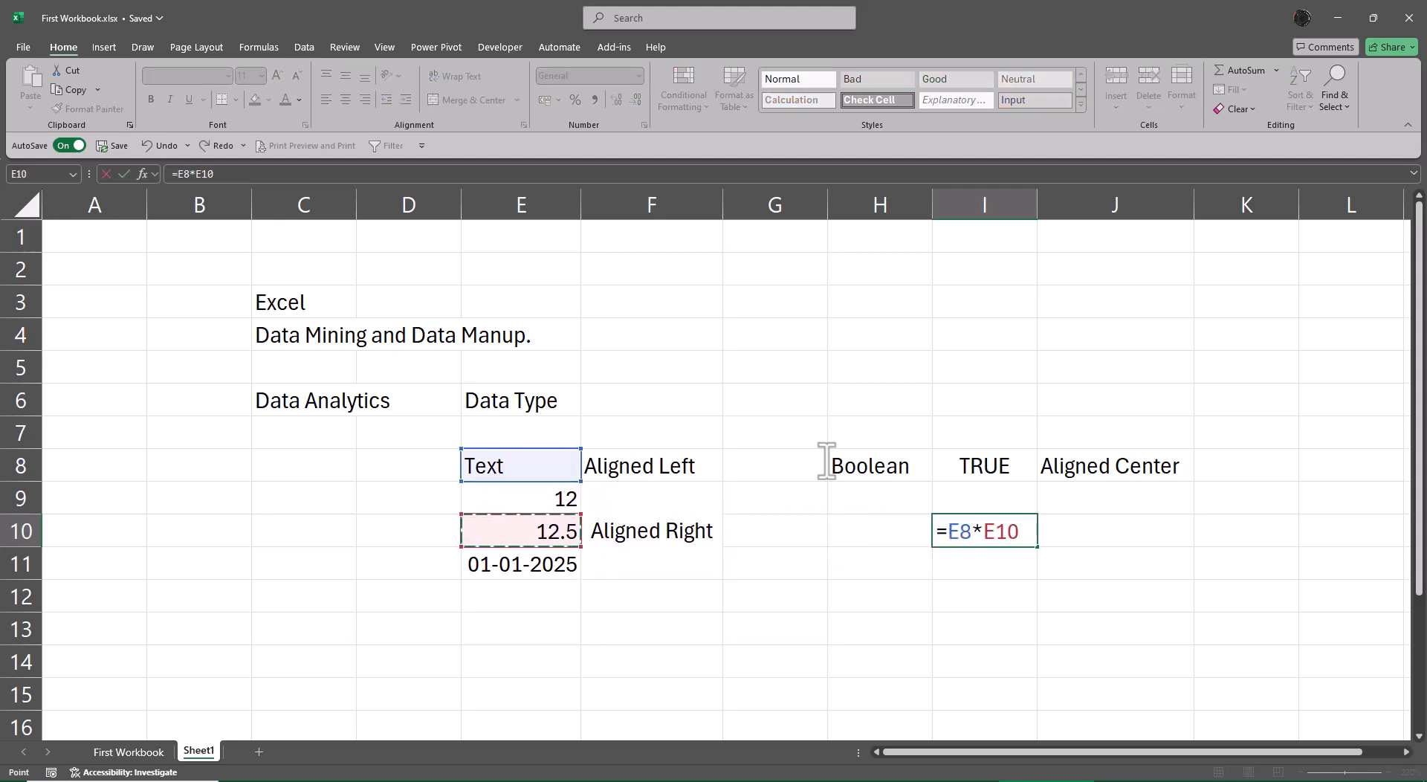
key(Return)
key(Up)
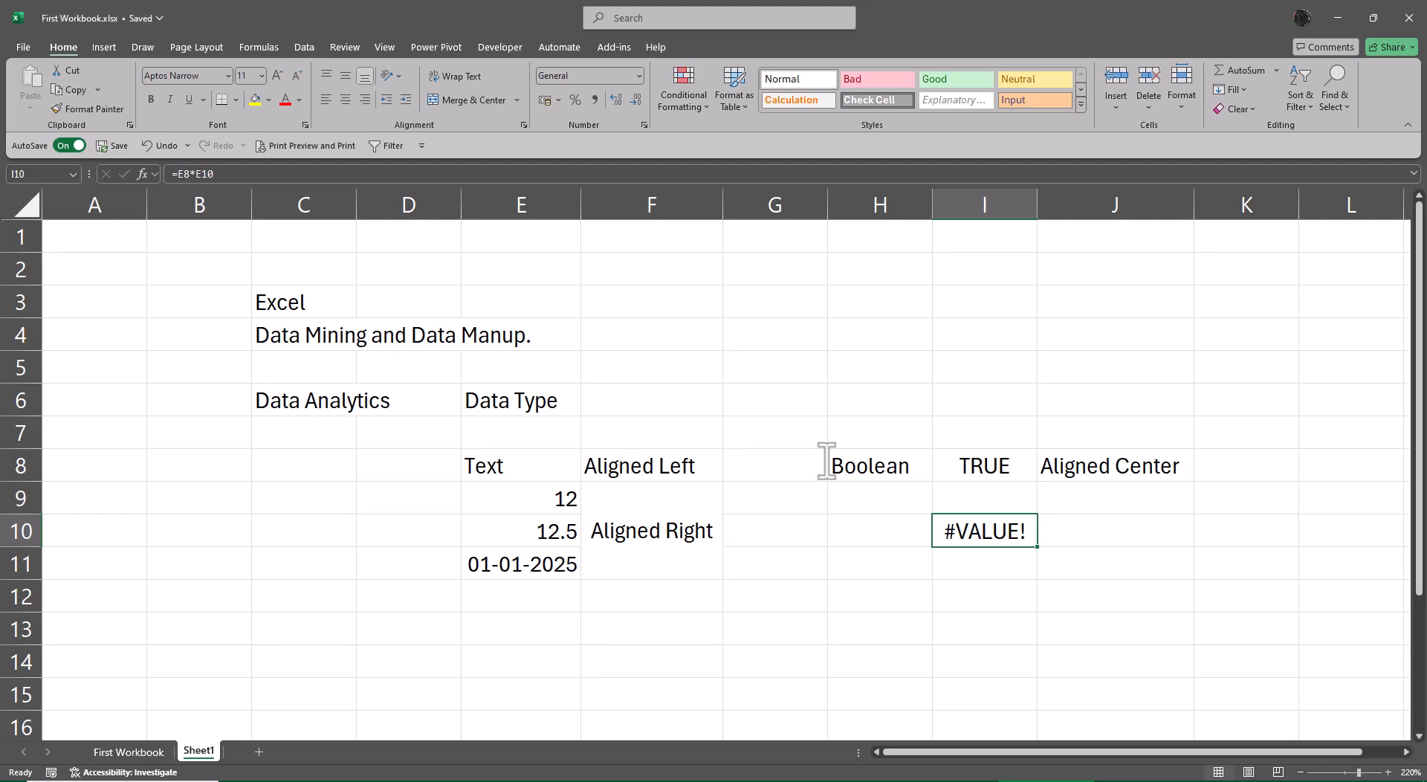
Display the formula of I10 in J10 with =FORMULATEXT(I10).
key(Right)
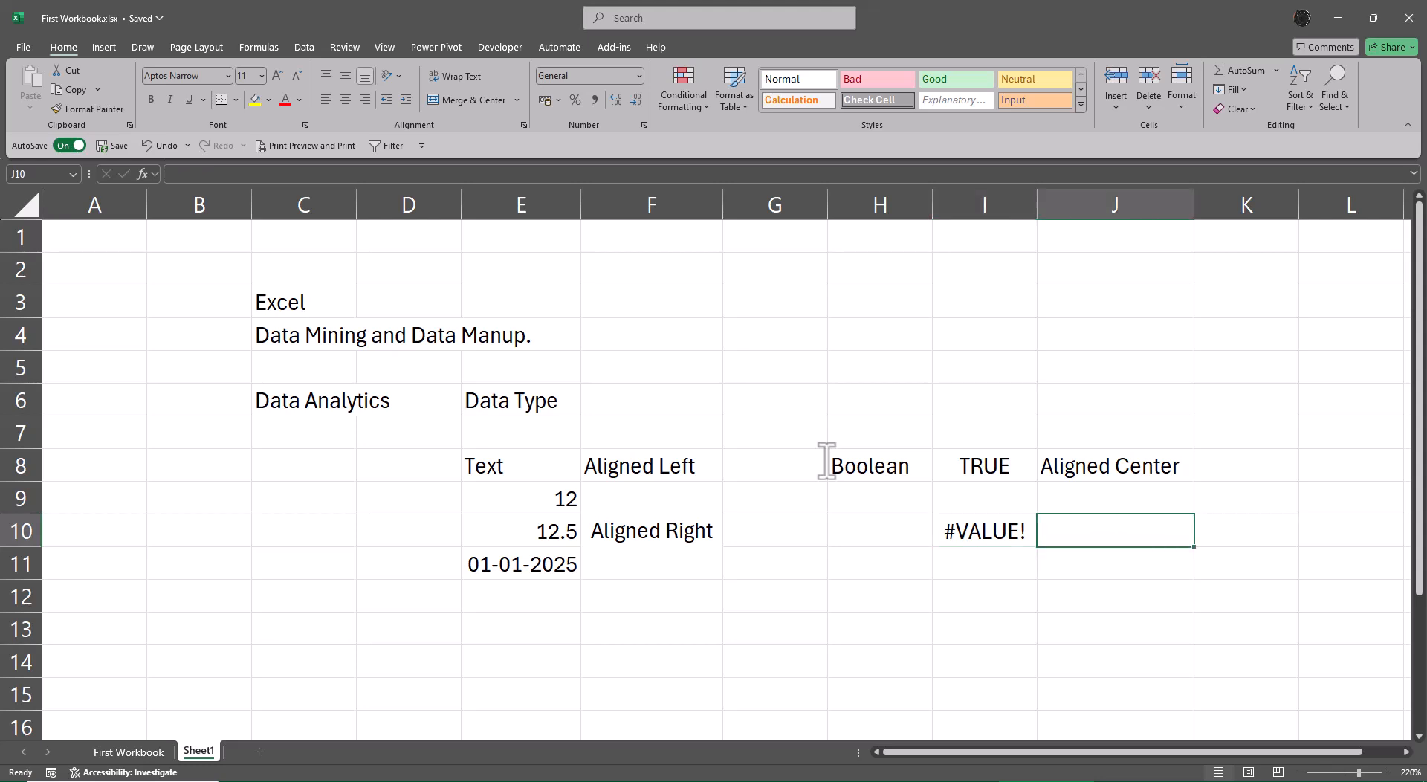
text(=form)
key(Tab)
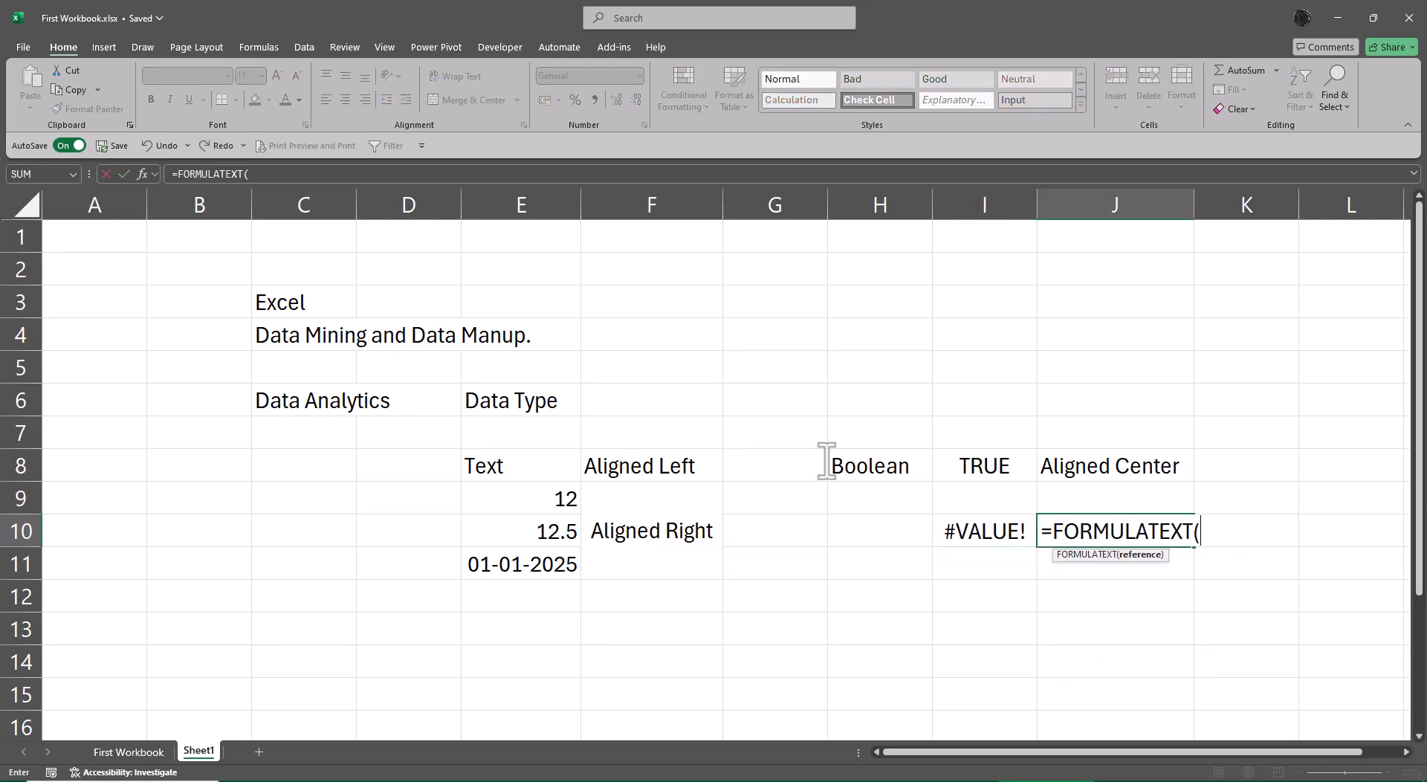
key(Left)
key(Return)
key(Up)
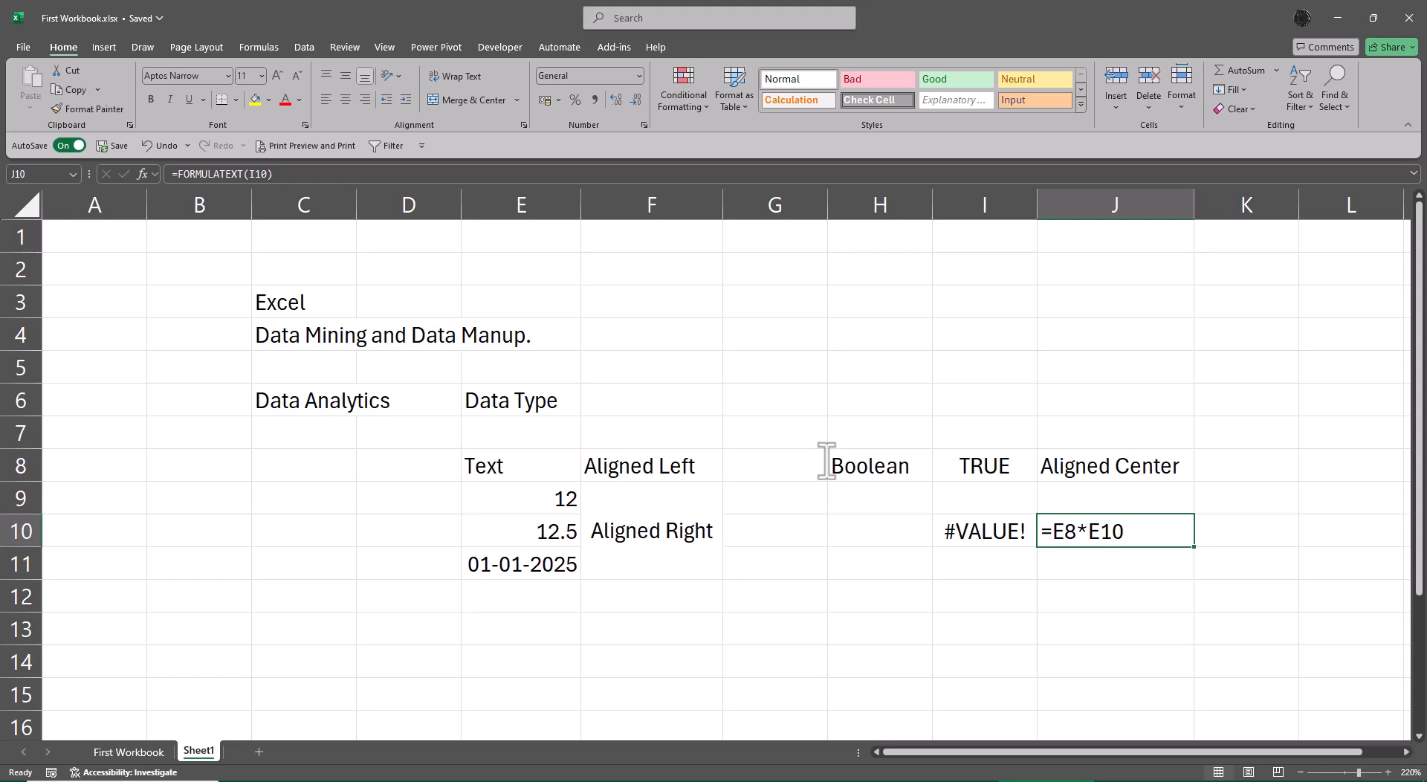
Enter the label "Error" in H10, on the same row as the multiplication formula.
key(Left)
key(Left)
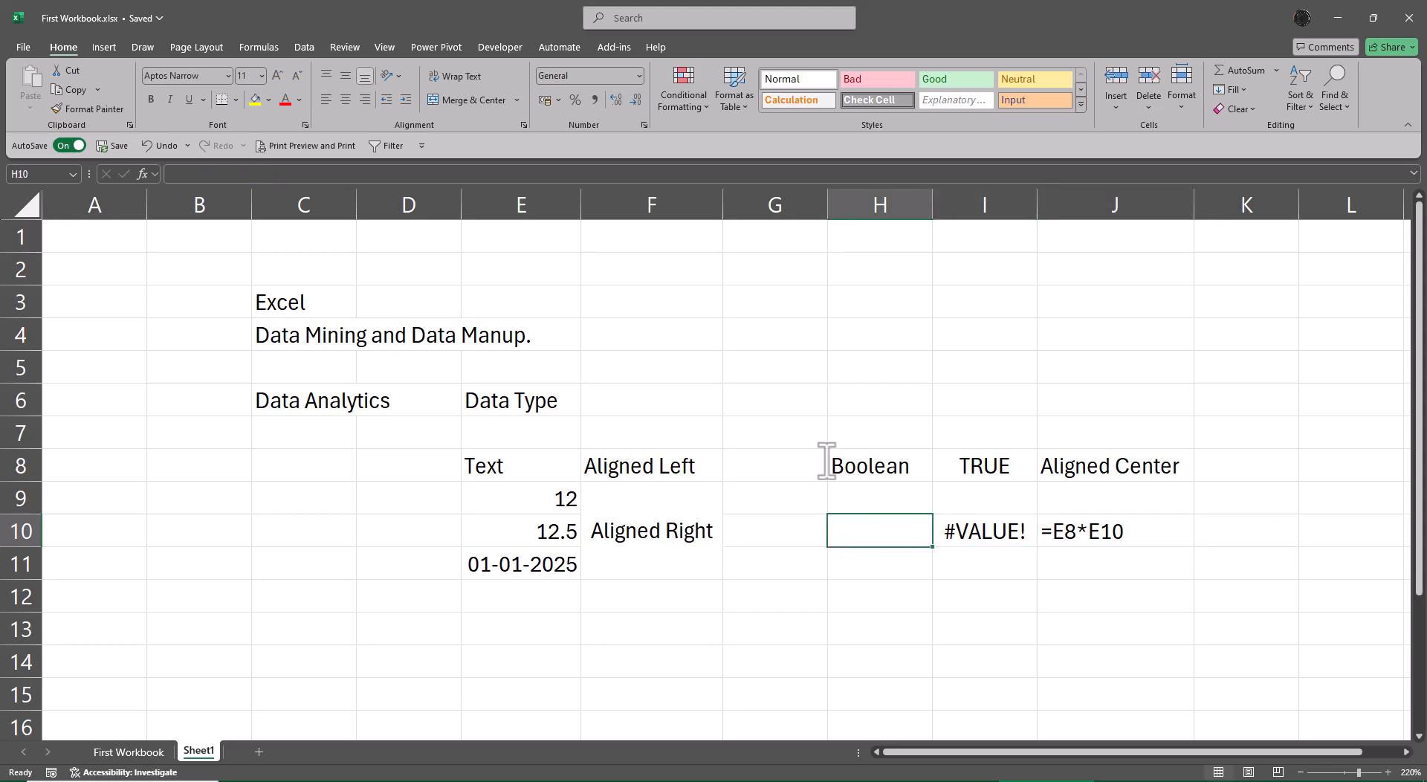
text(Error)
key(Return)
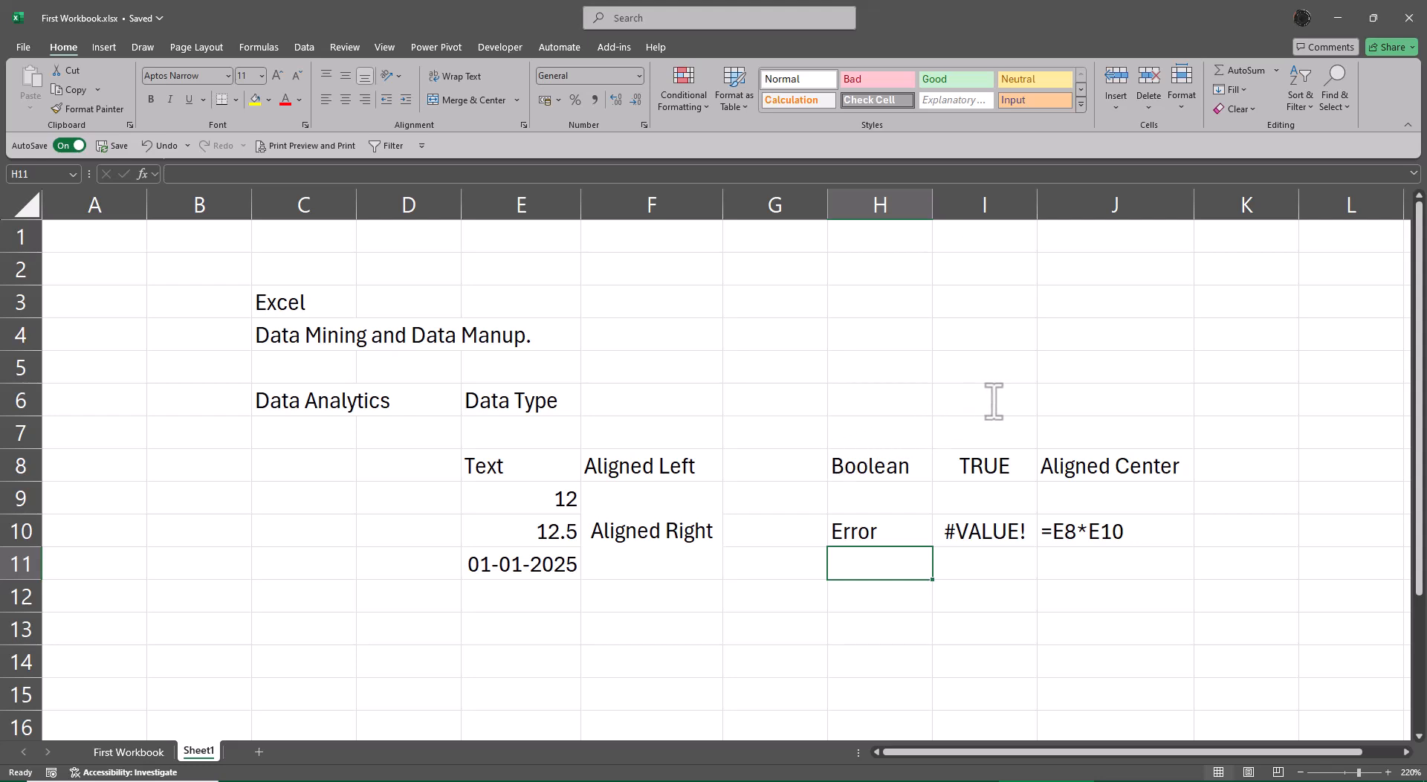
Enter the heading "Number Formatting" in C14, below the data type list.
scroll(784, 443, down, 3)
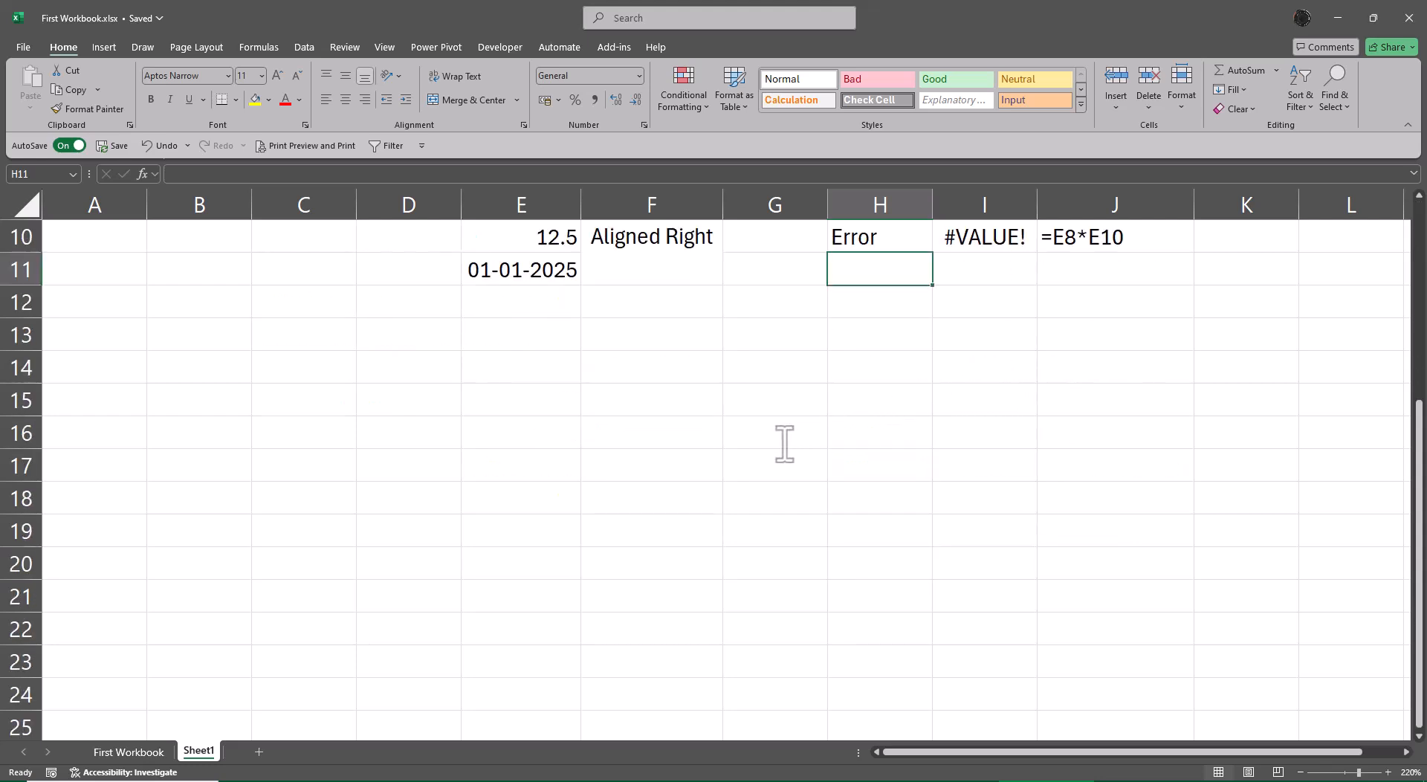
click(277, 355)
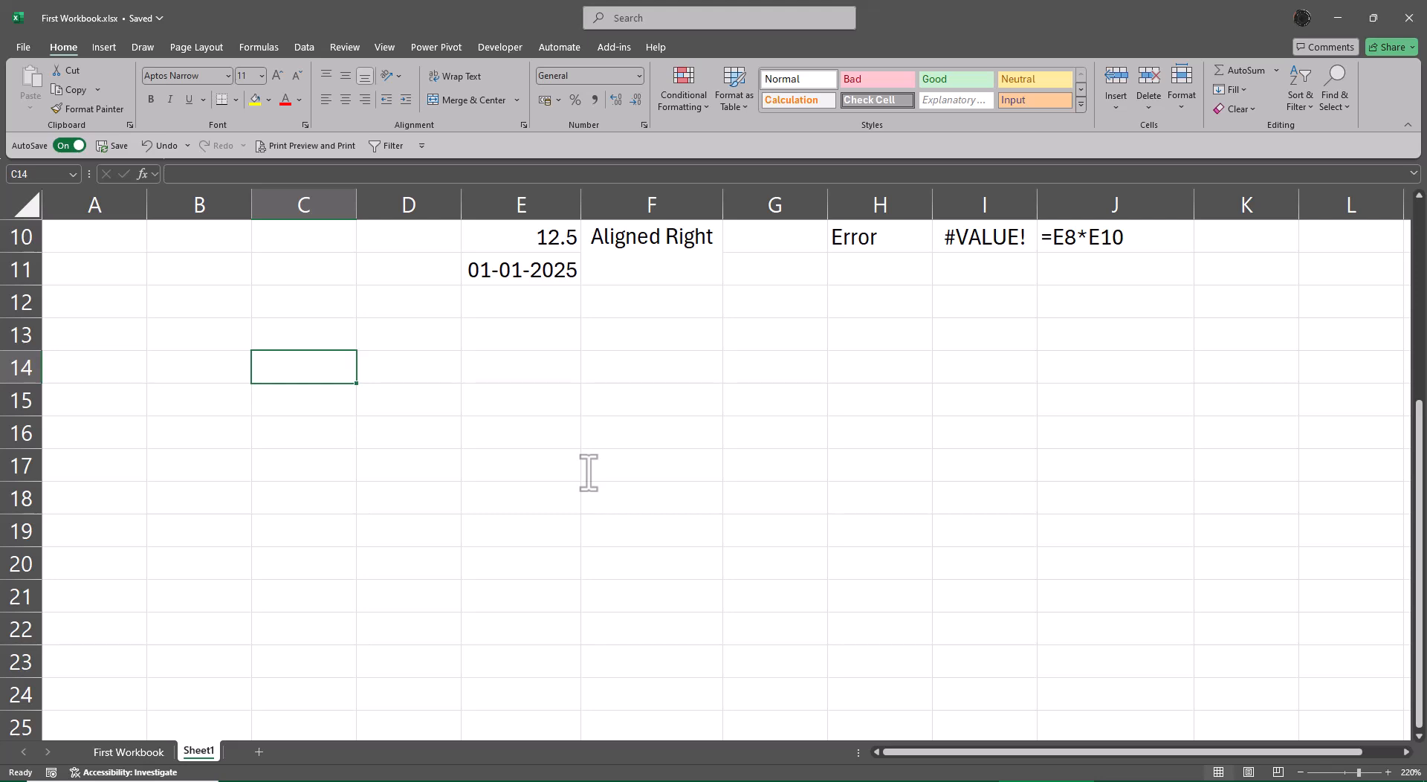
text(Nu)
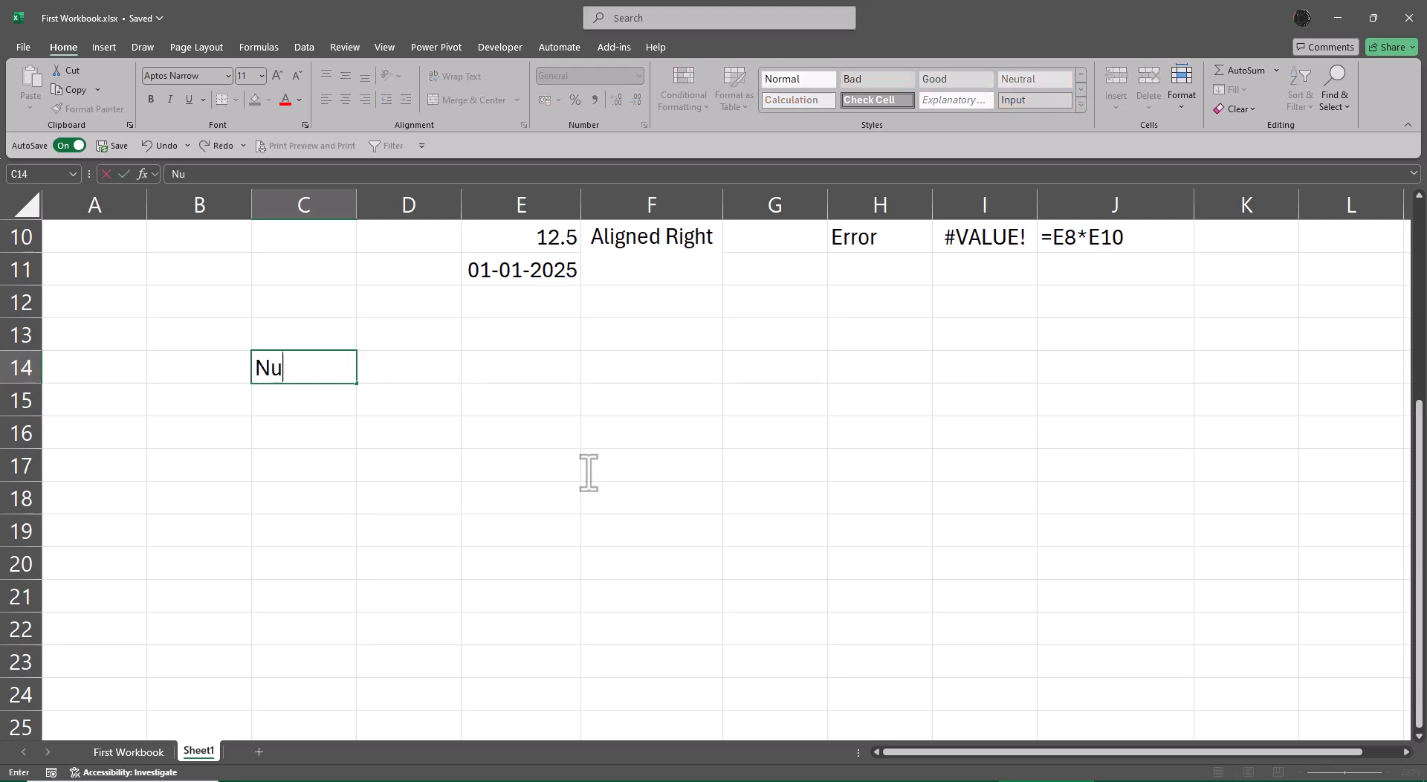
text(mber Formatting)
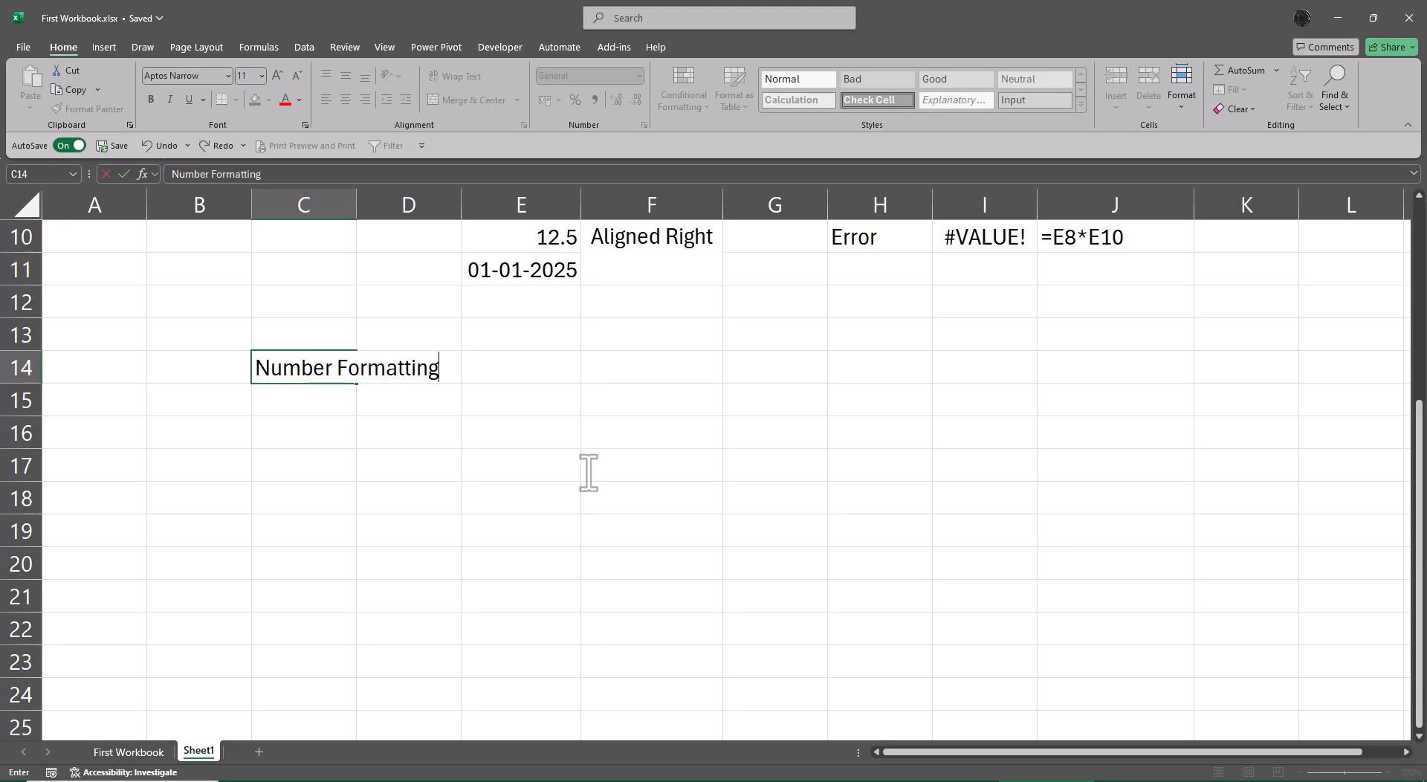
key(Return)
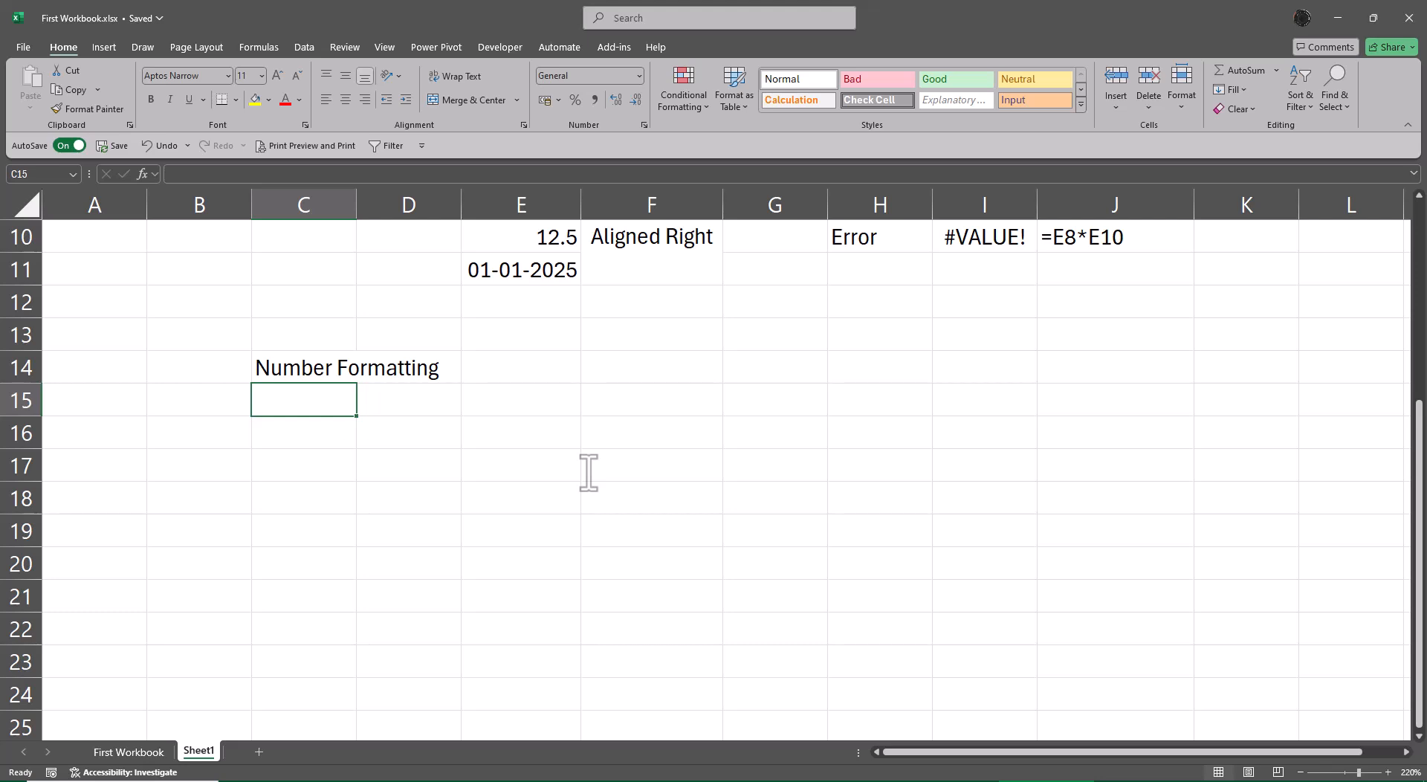
scroll(550, 462, down, 2)
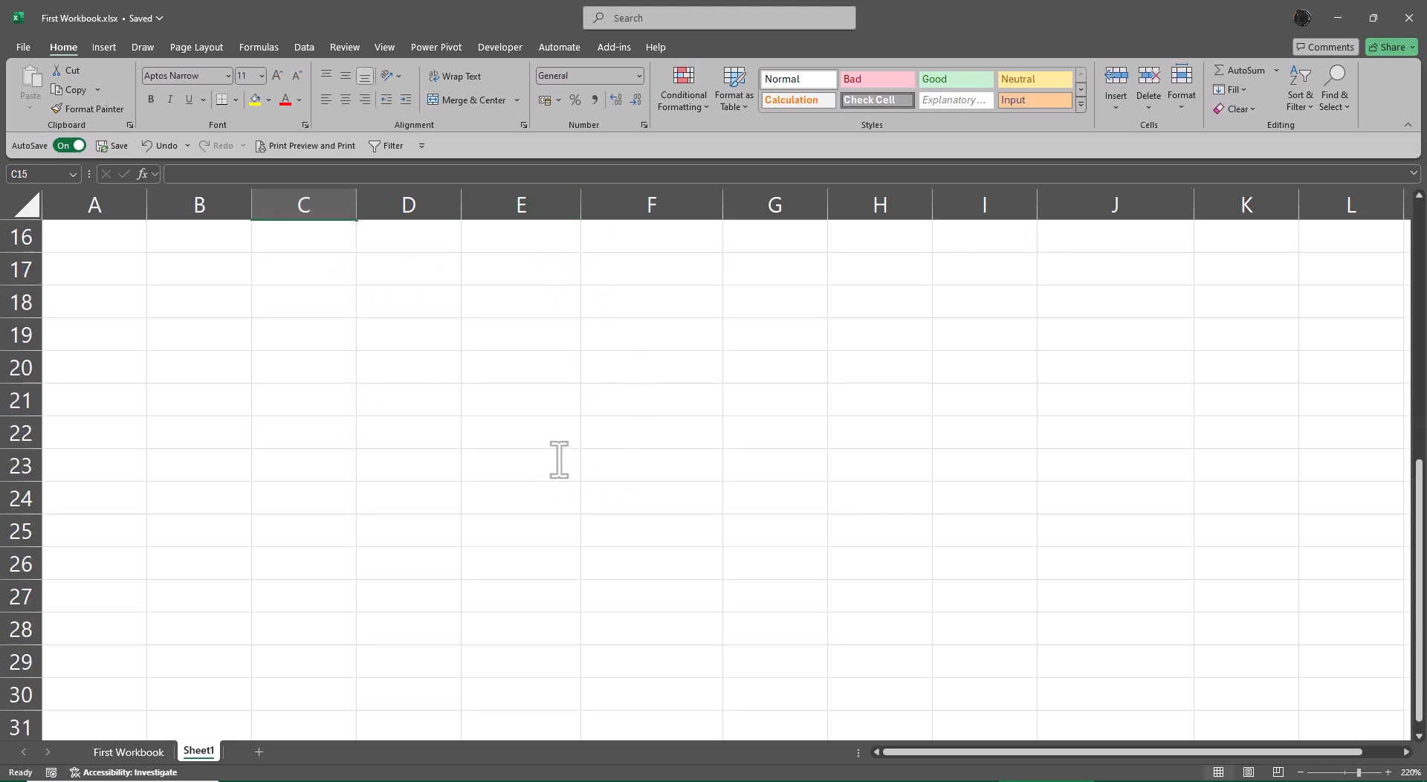
Apply the Comma Style number format to the decimal number in E10.
scroll(557, 460, up, 1)
scroll(555, 451, up, 2)
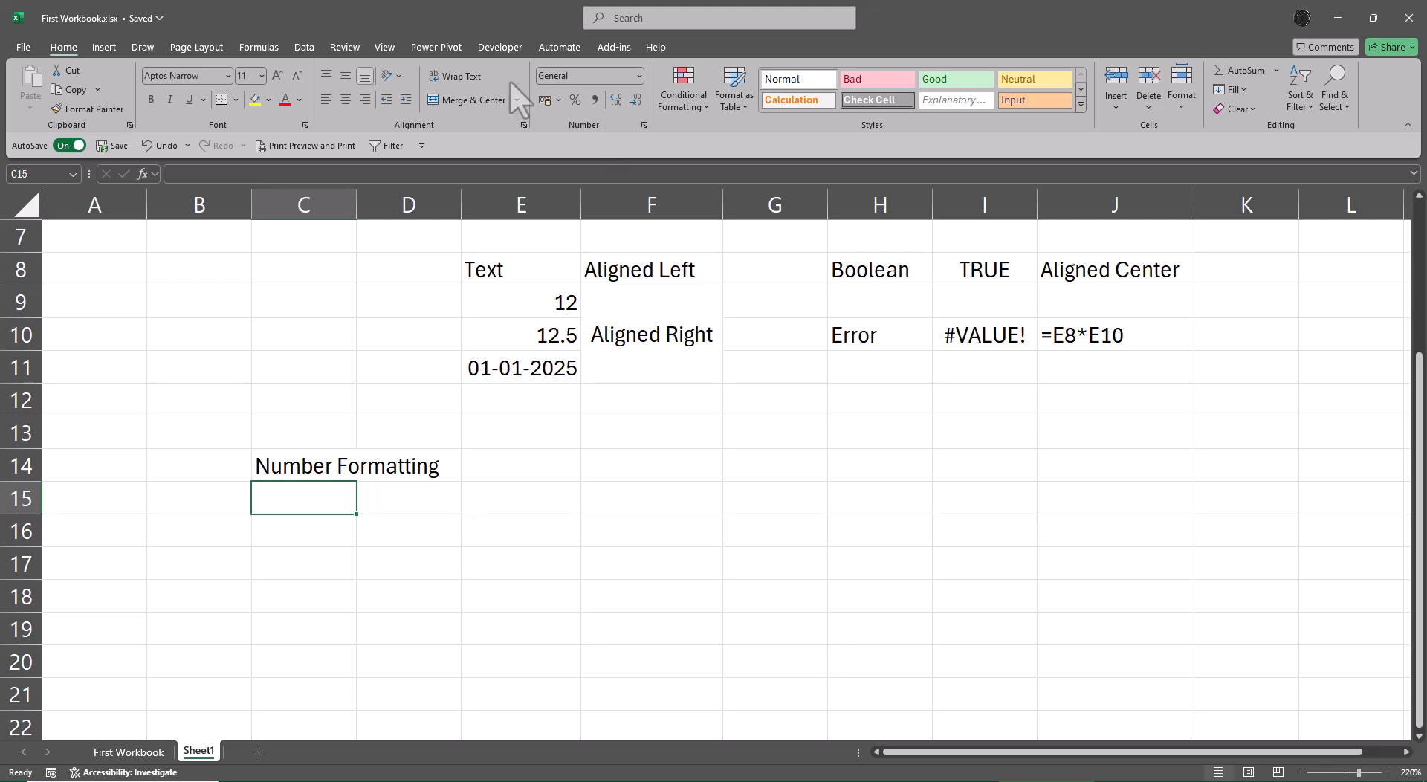
click(550, 338)
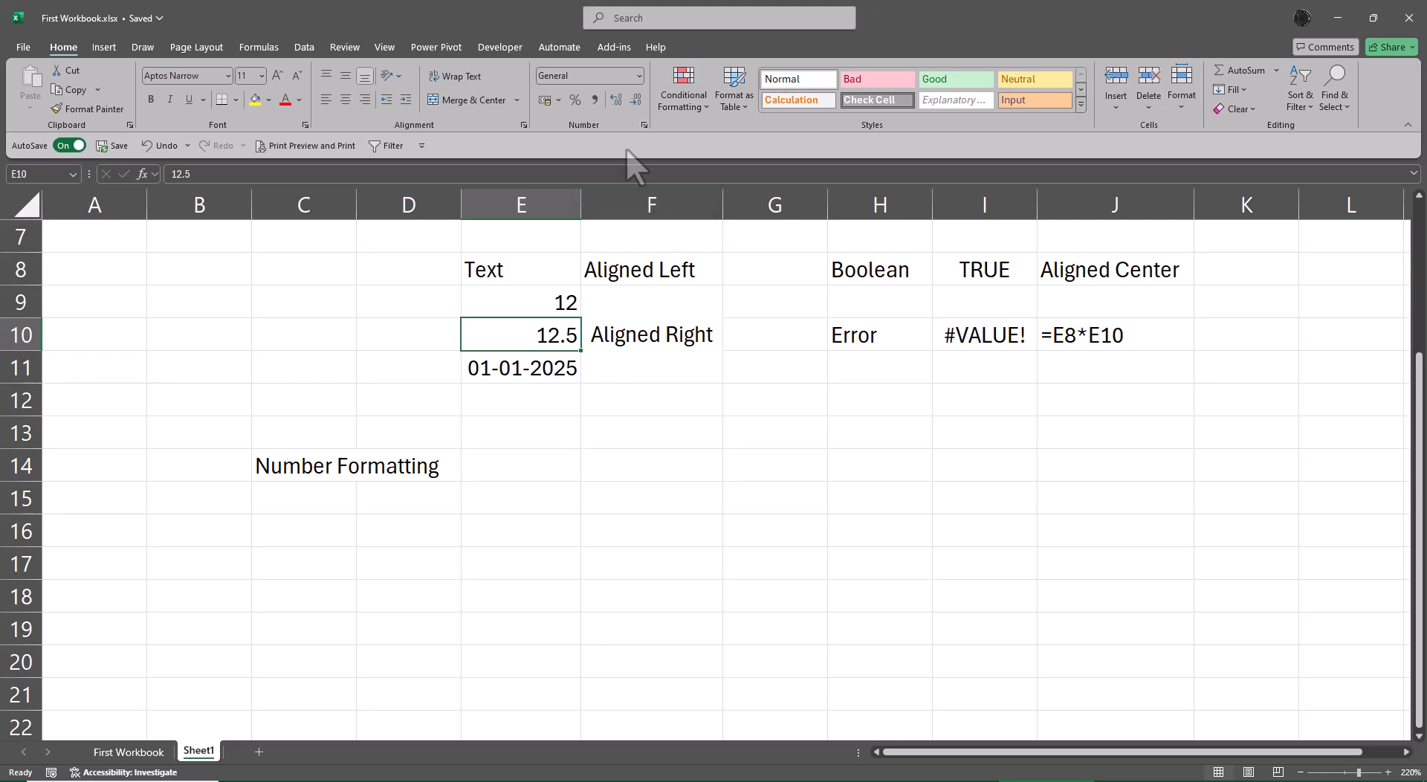
click(595, 99)
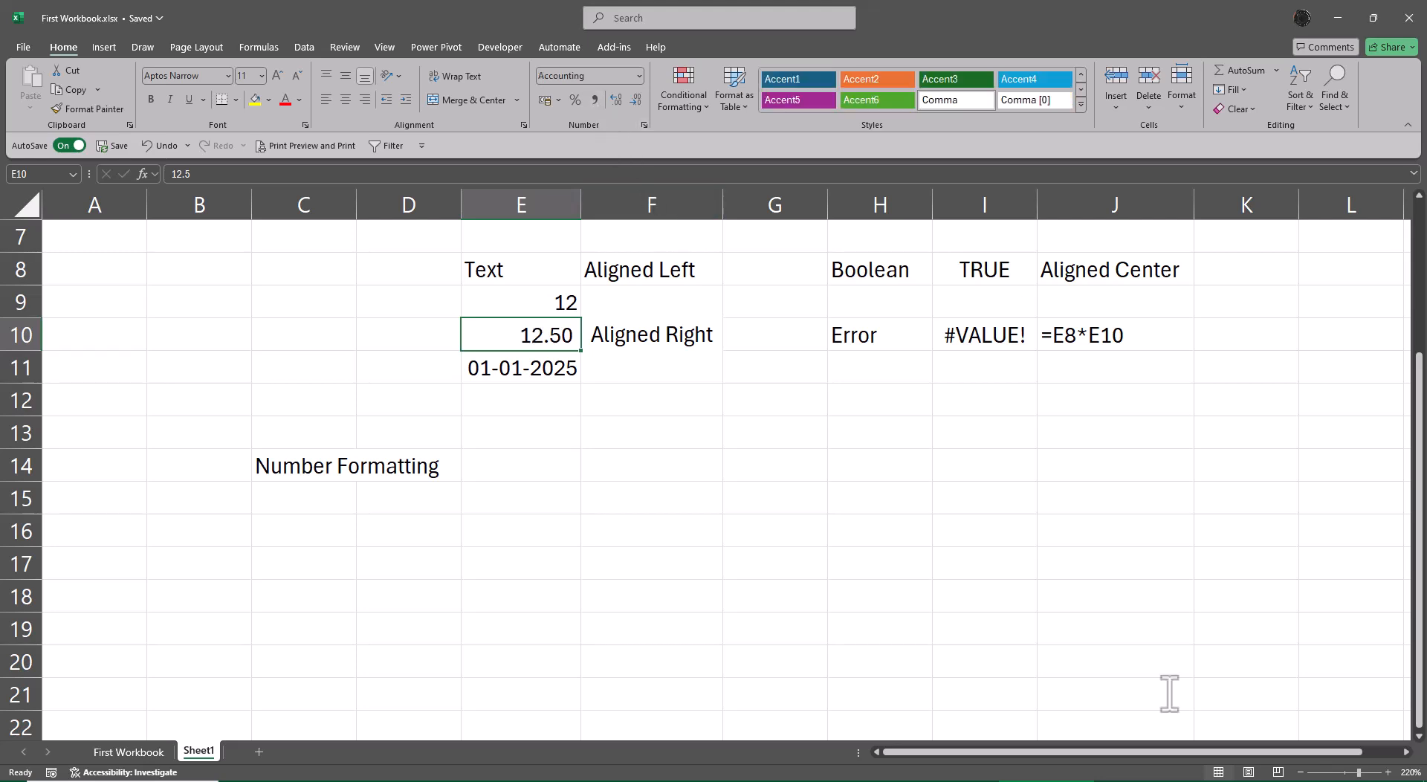
click(641, 491)
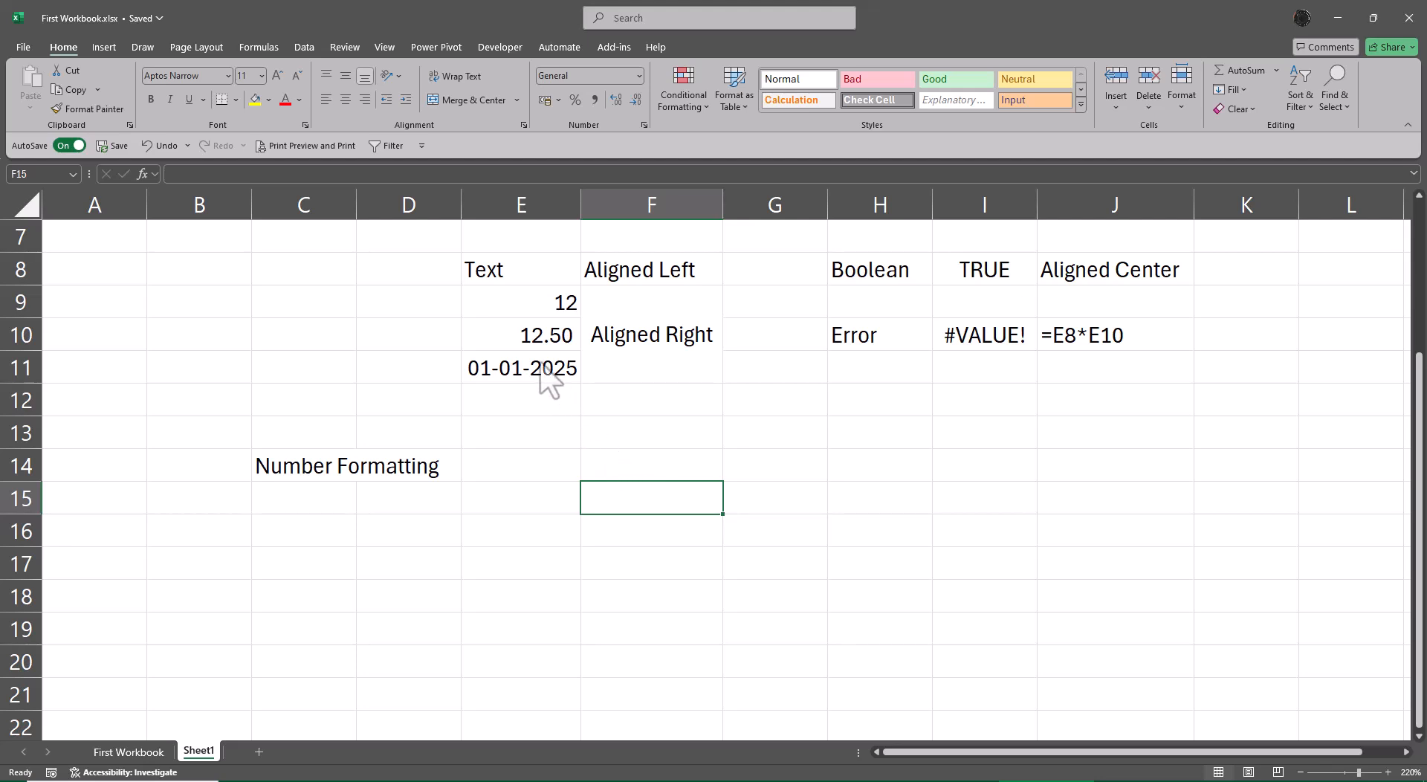
Examine the value stored in E10 in the formula bar and in cell edit mode, leaving without changes.
click(537, 341)
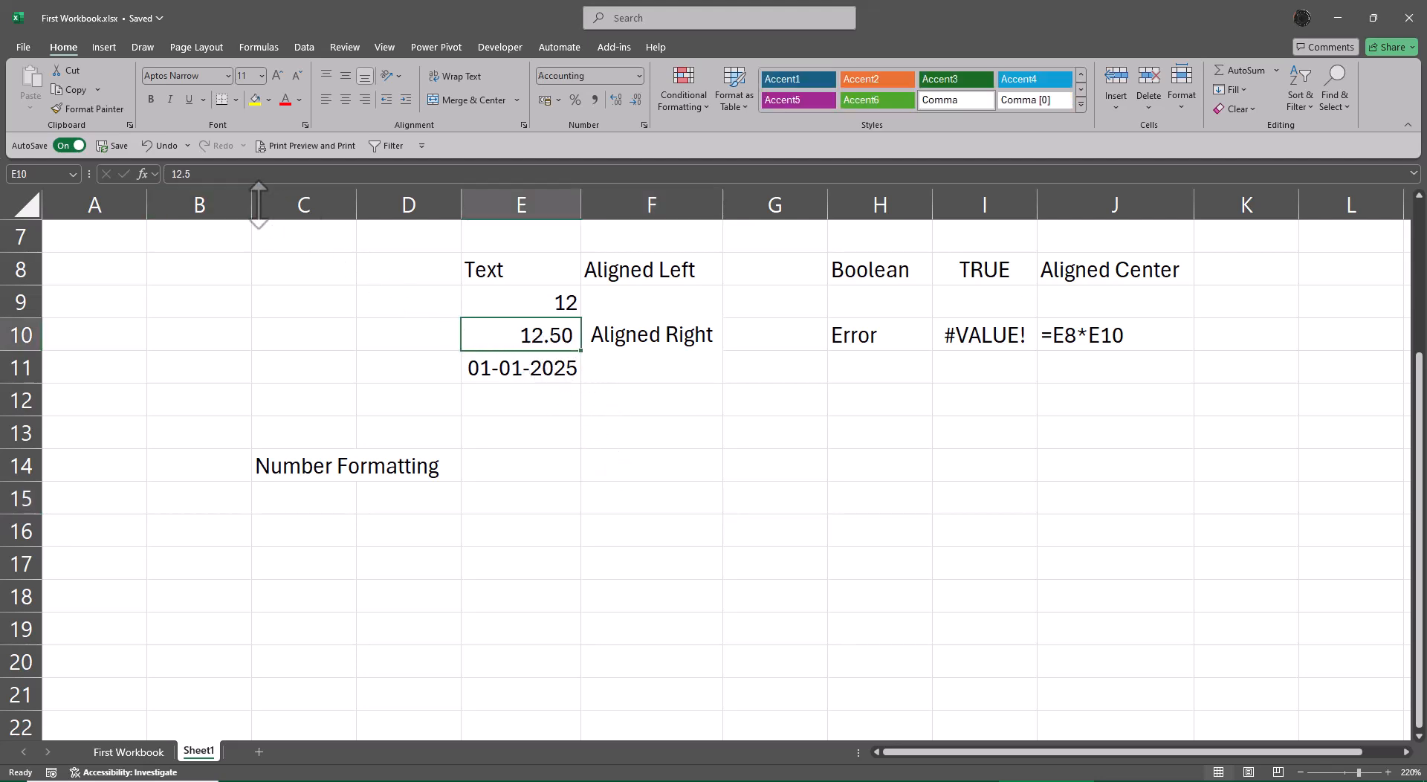
click(211, 178)
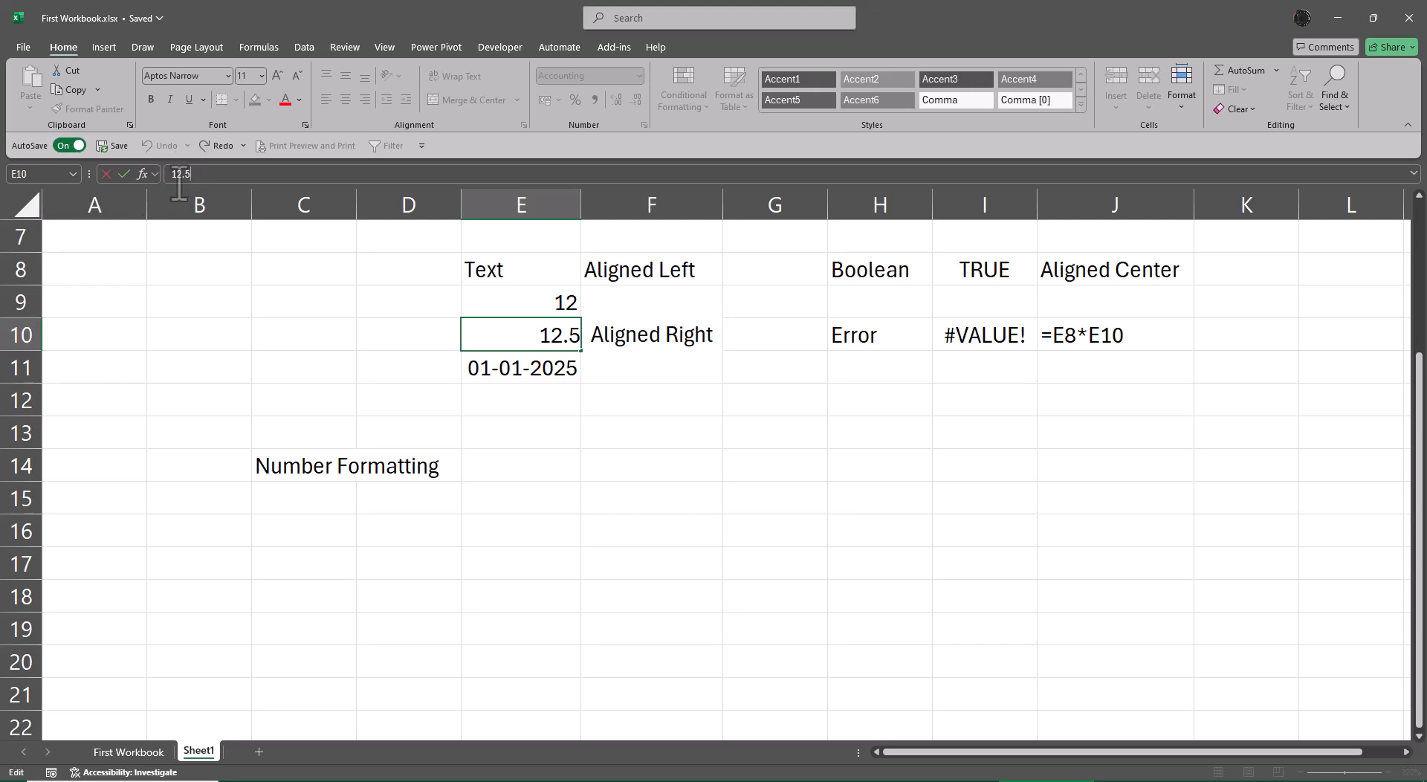
click(679, 433)
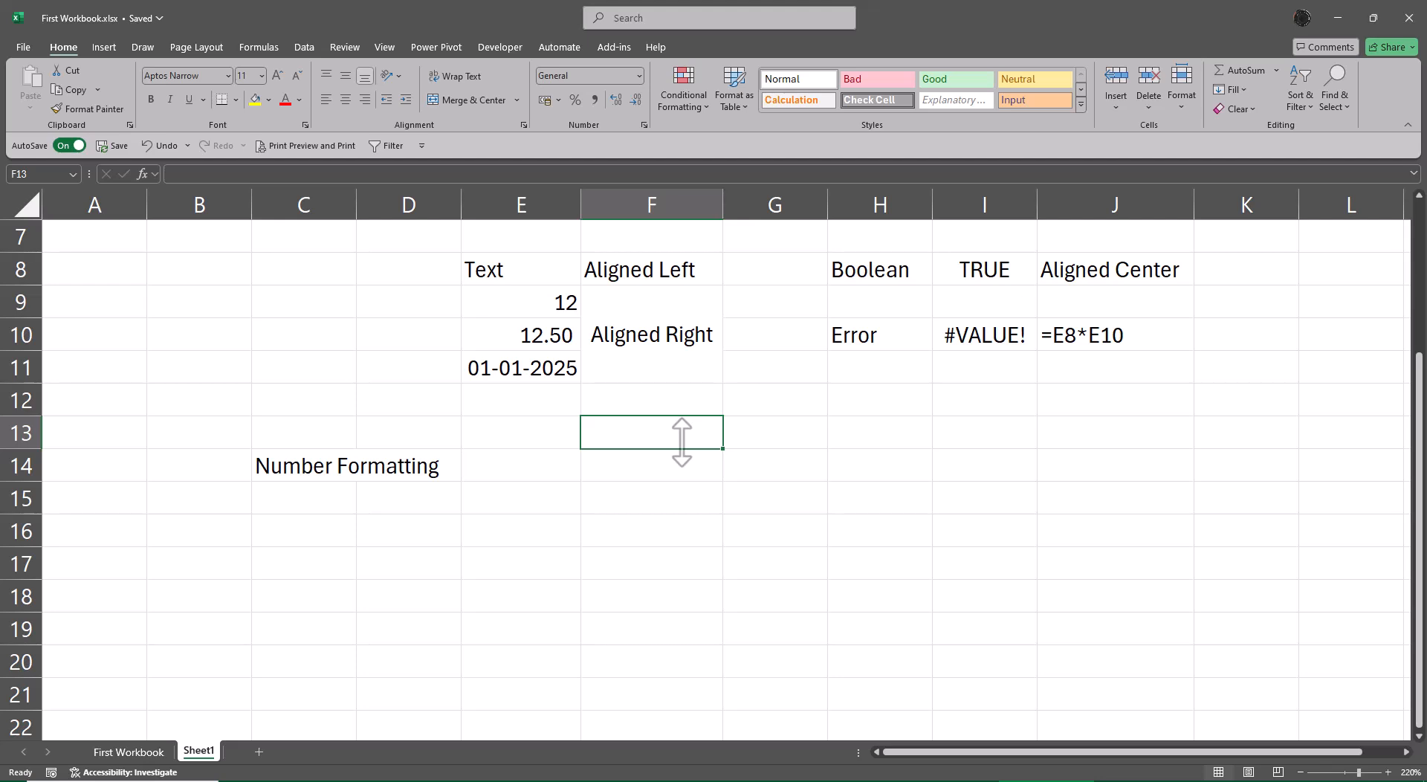
click(531, 338)
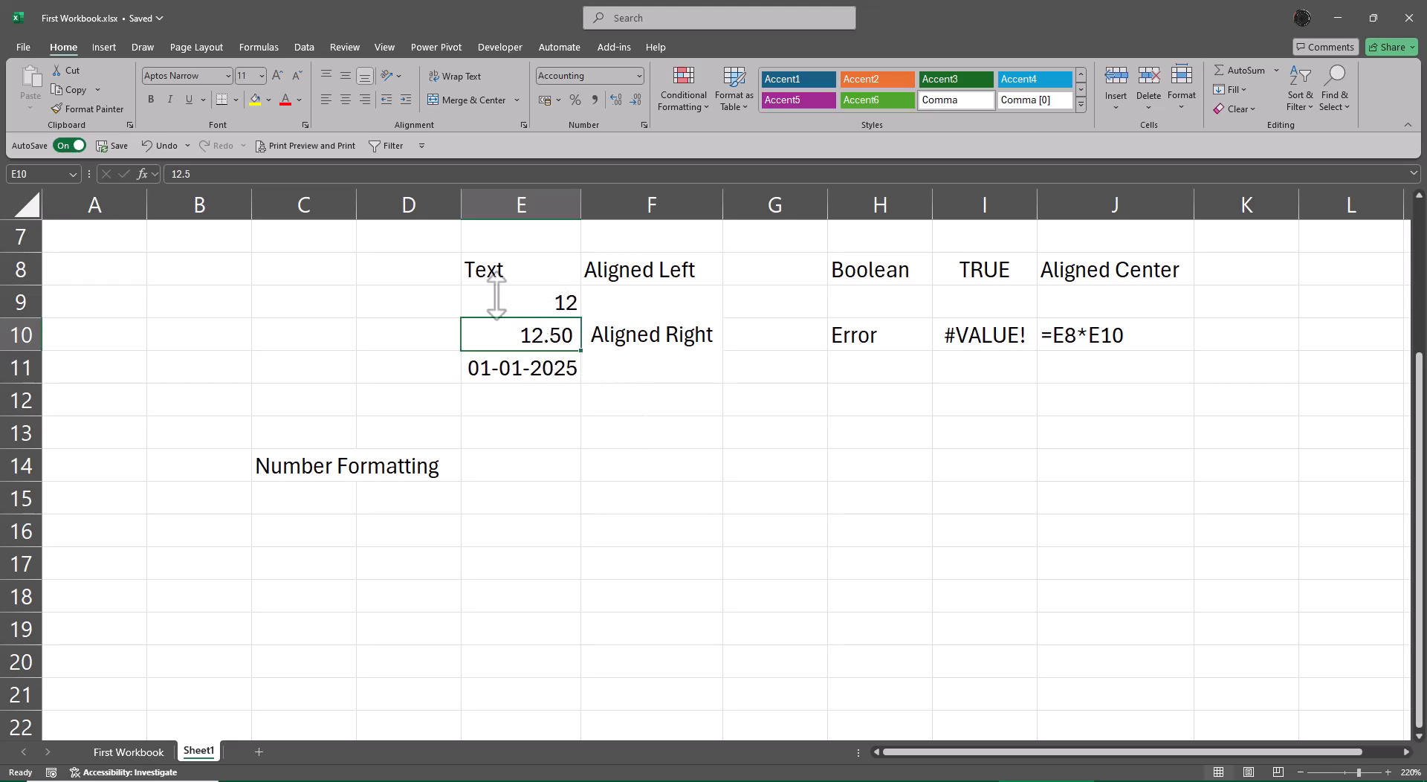
click(239, 178)
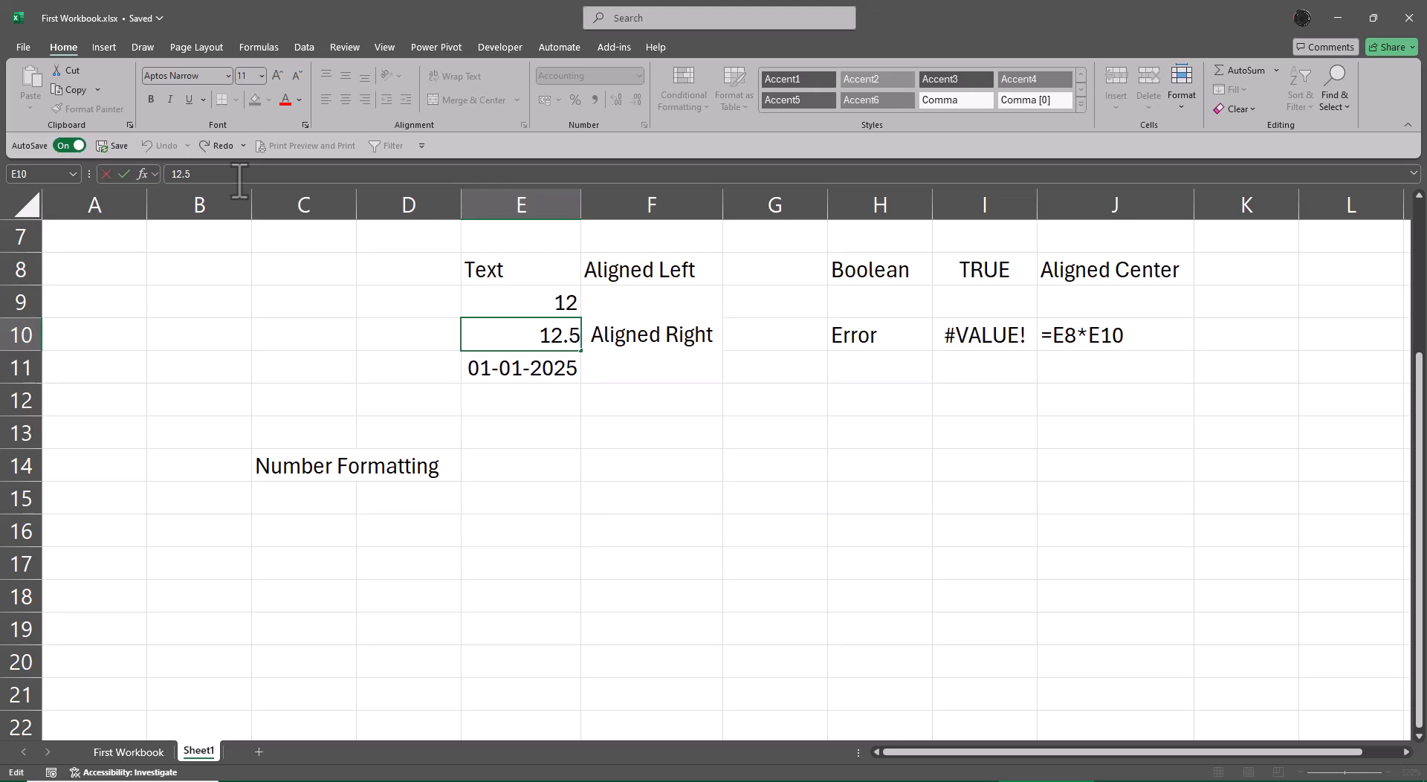
click(675, 512)
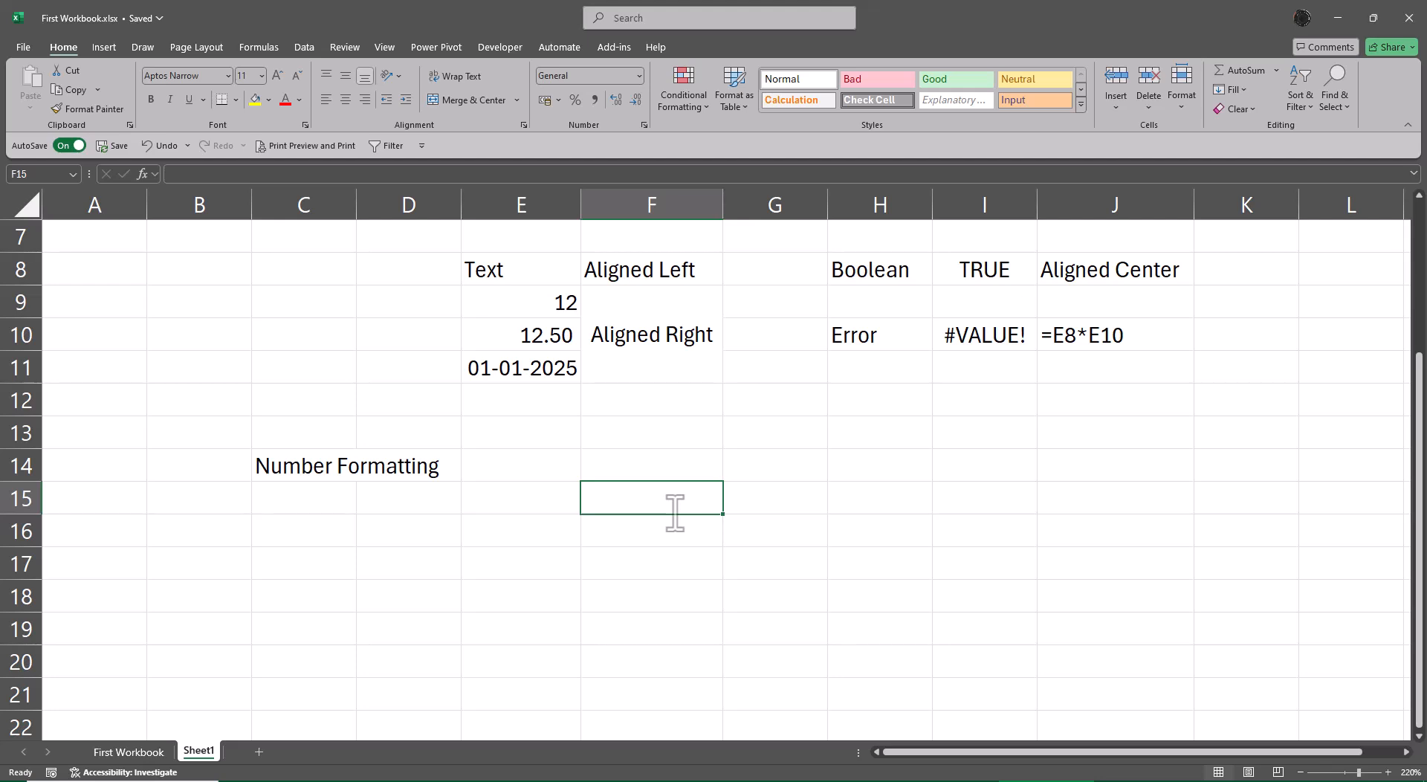
click(522, 336)
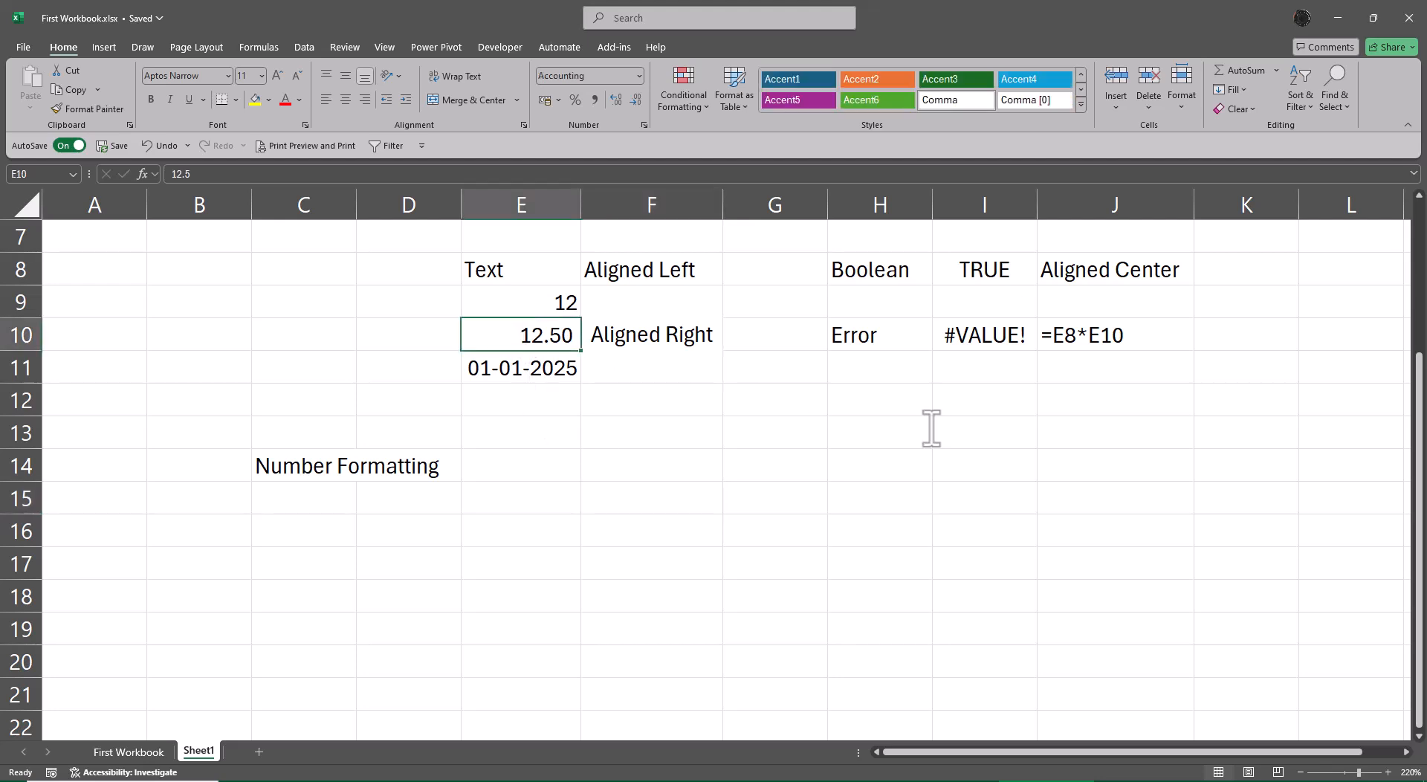
key(F2)
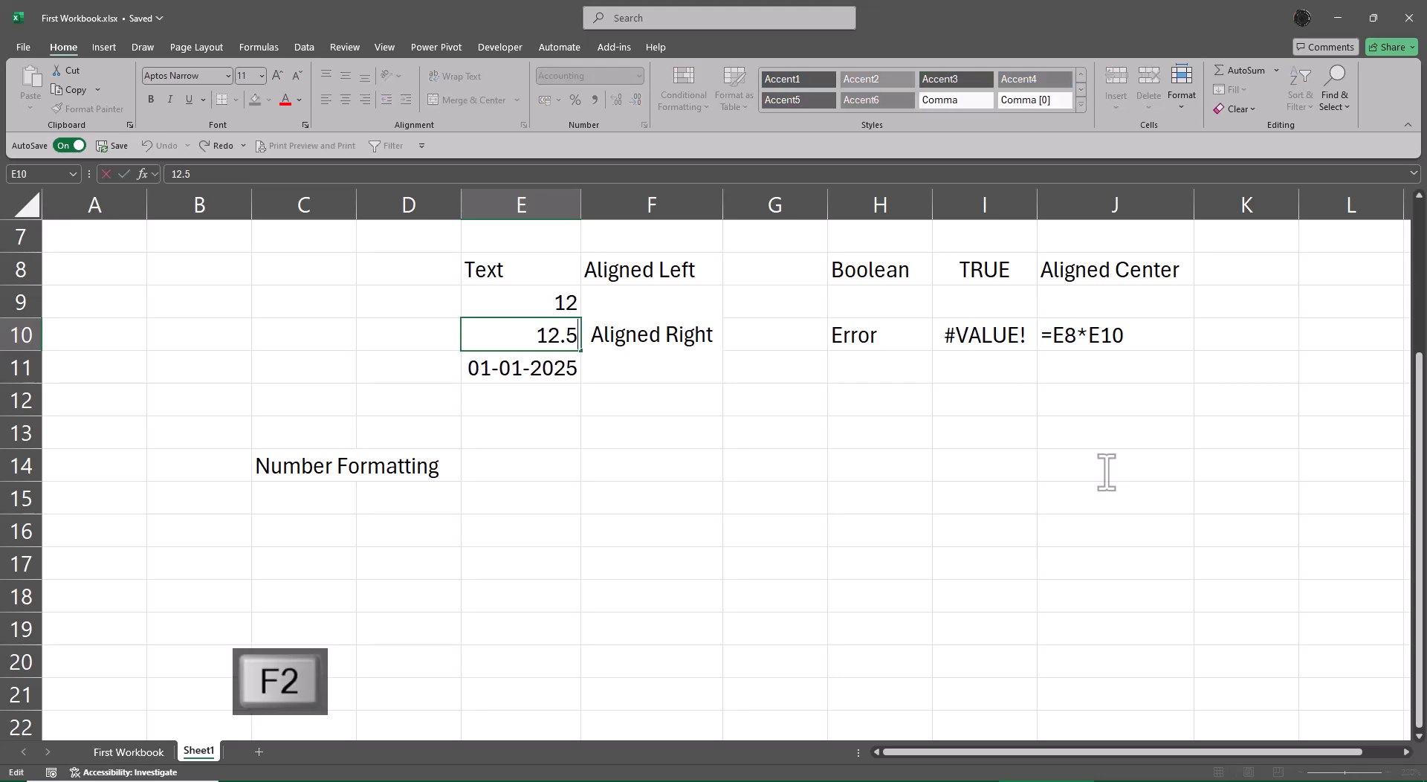
key(Escape)
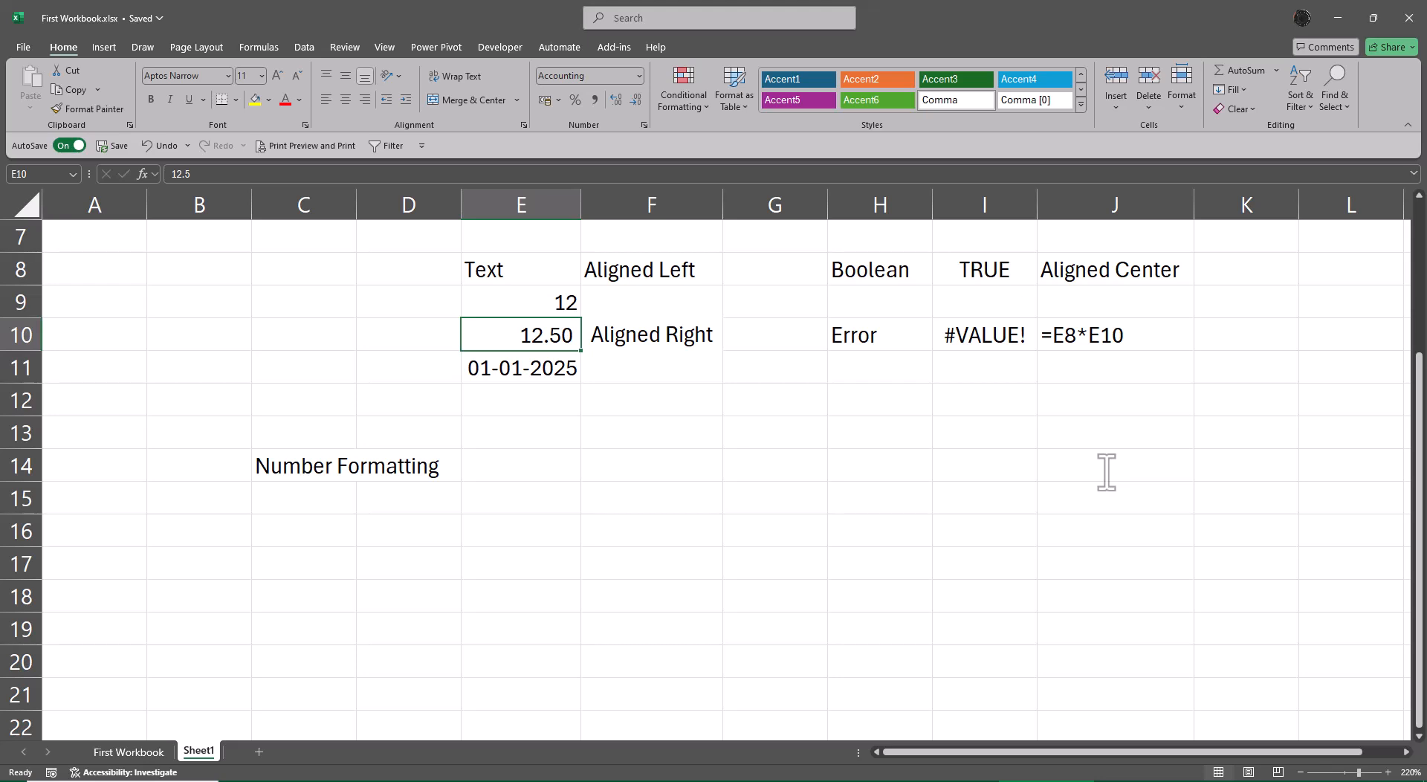
Undo the Comma Style formatting of E10.
key(ctrl+z)
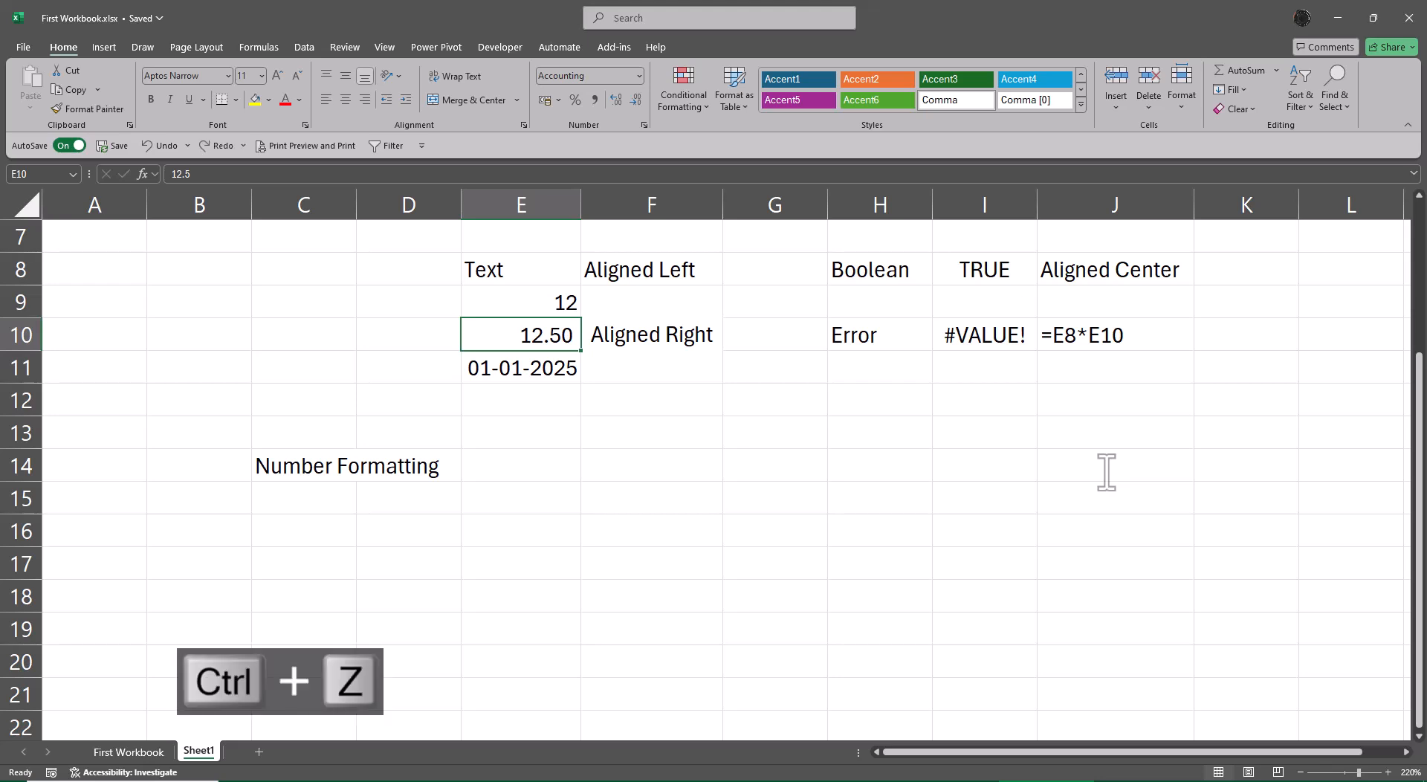
key(ctrl+z)
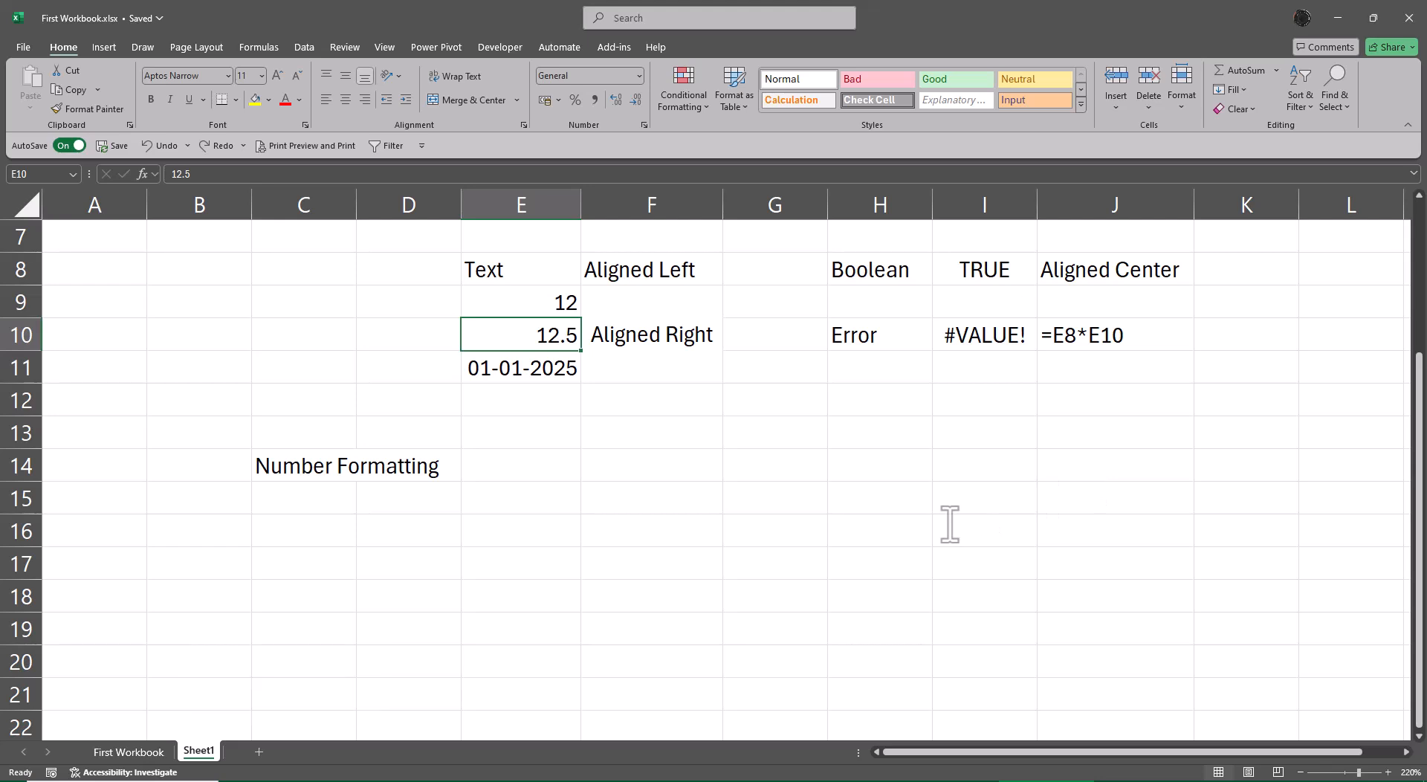
click(855, 550)
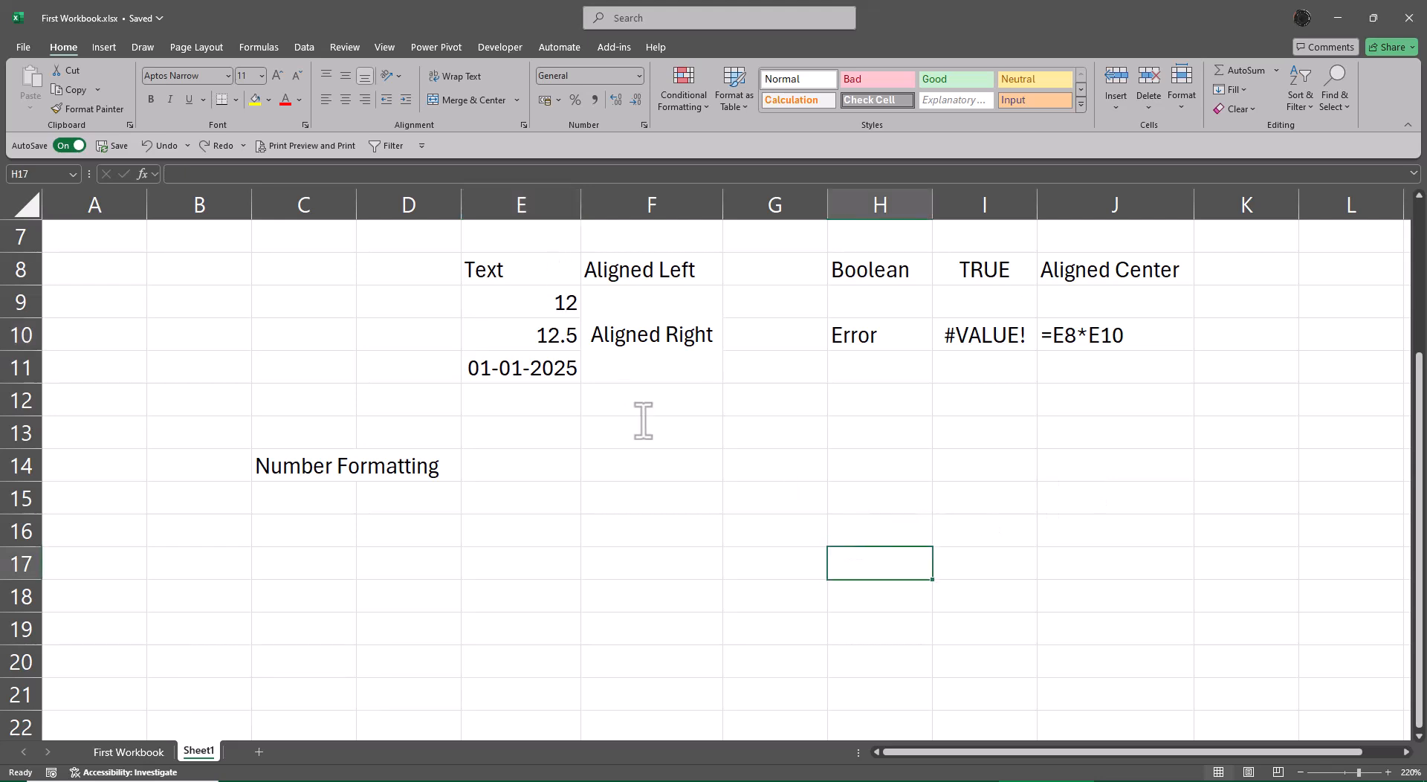
Enter the formula =ROUND(E10,2) in F14, beside the Number Formatting heading.
click(660, 474)
text(=roun)
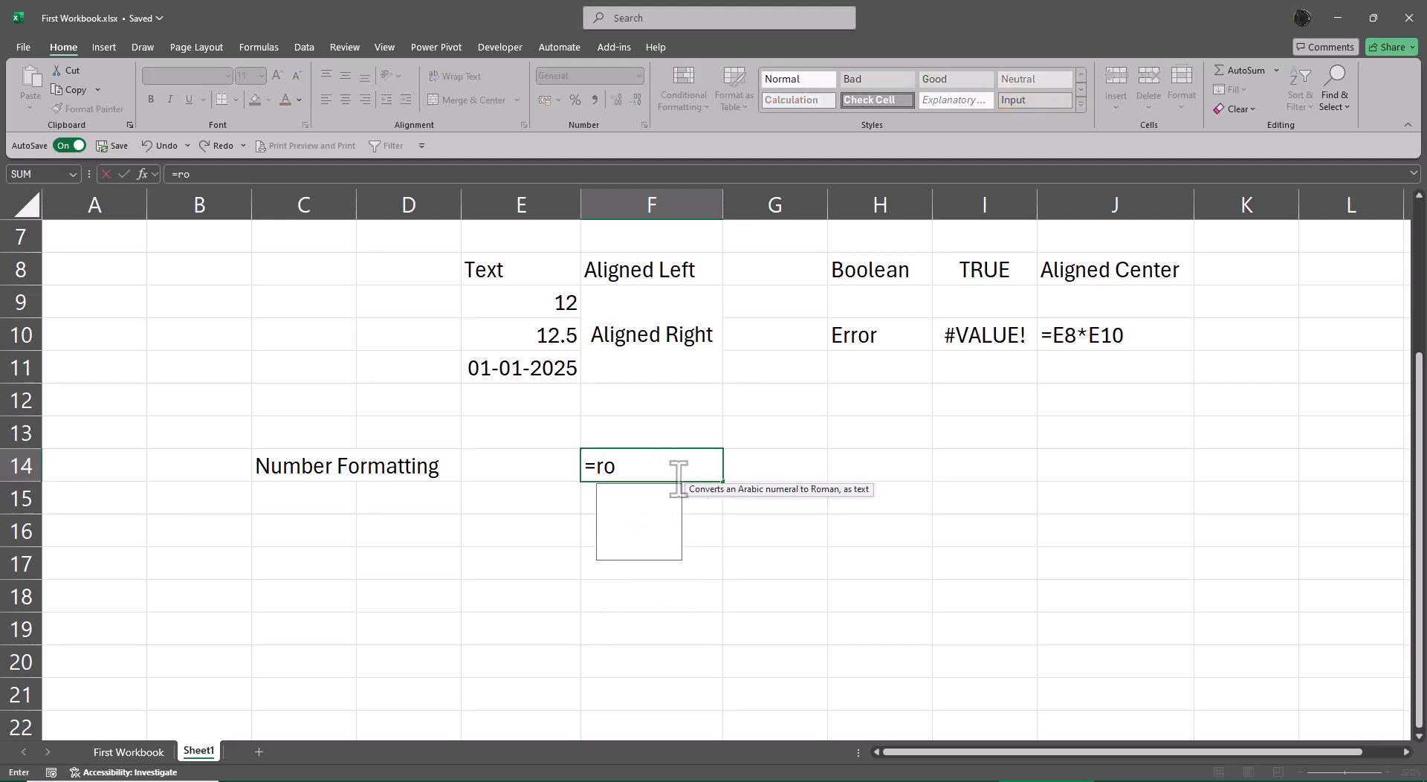
key(Tab)
key(Left)
key(Up)
key(Up)
key(Up)
key(Up)
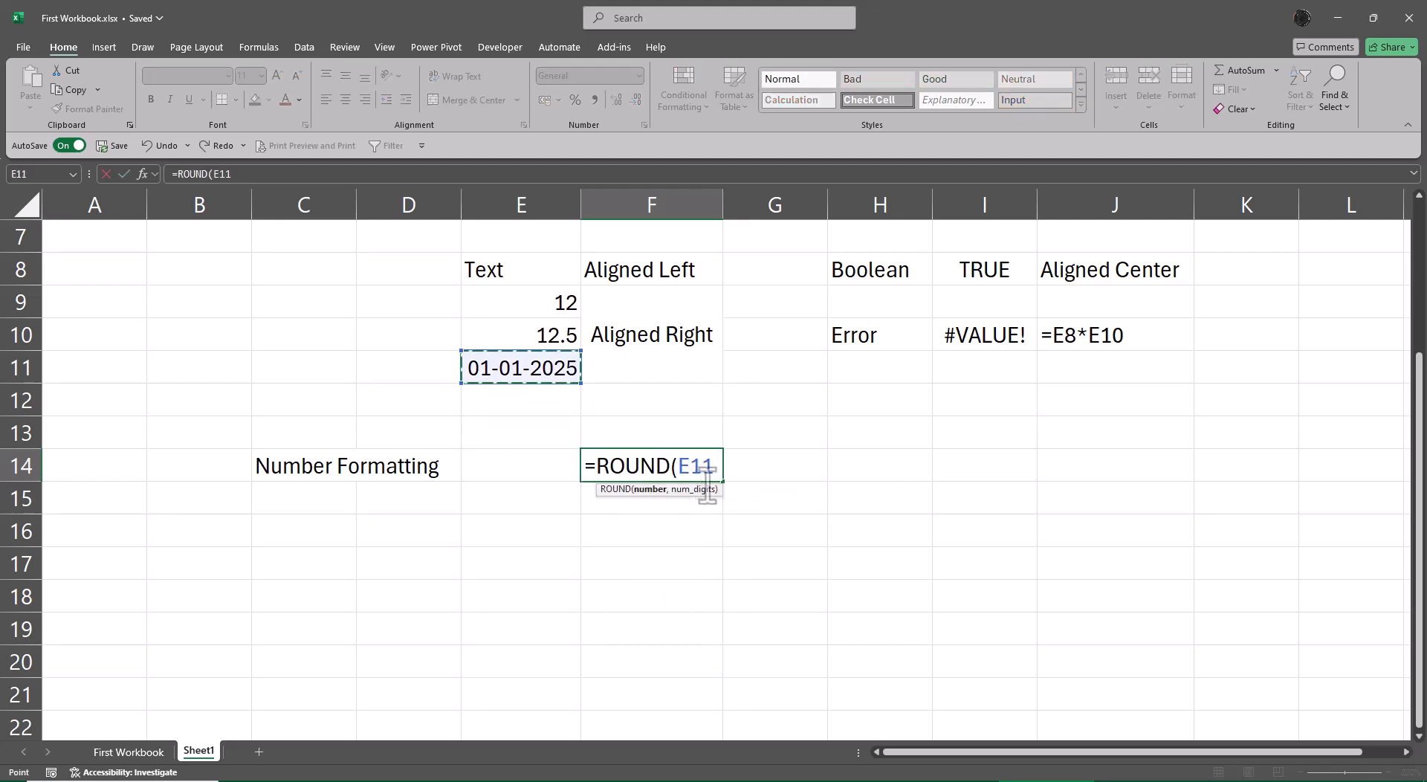
text(,)
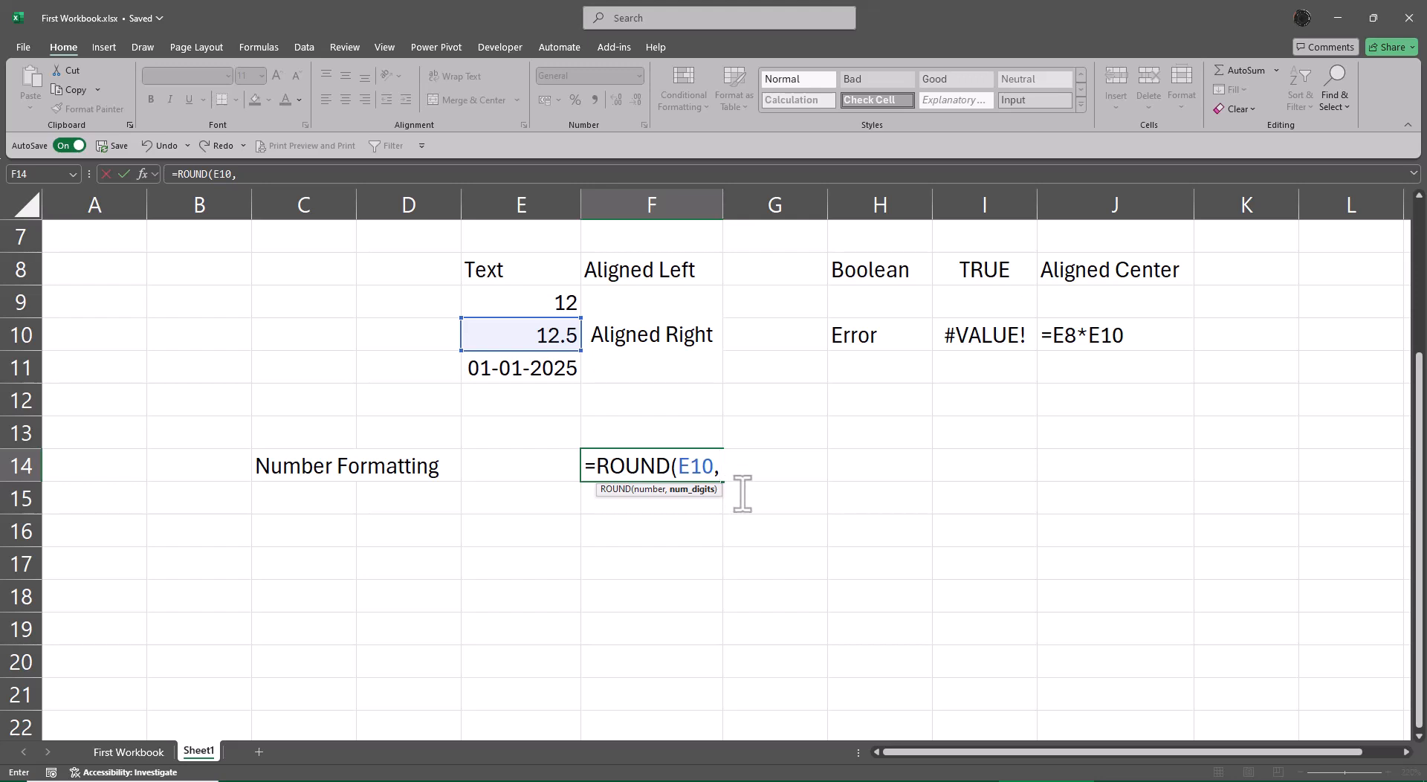
text(2))
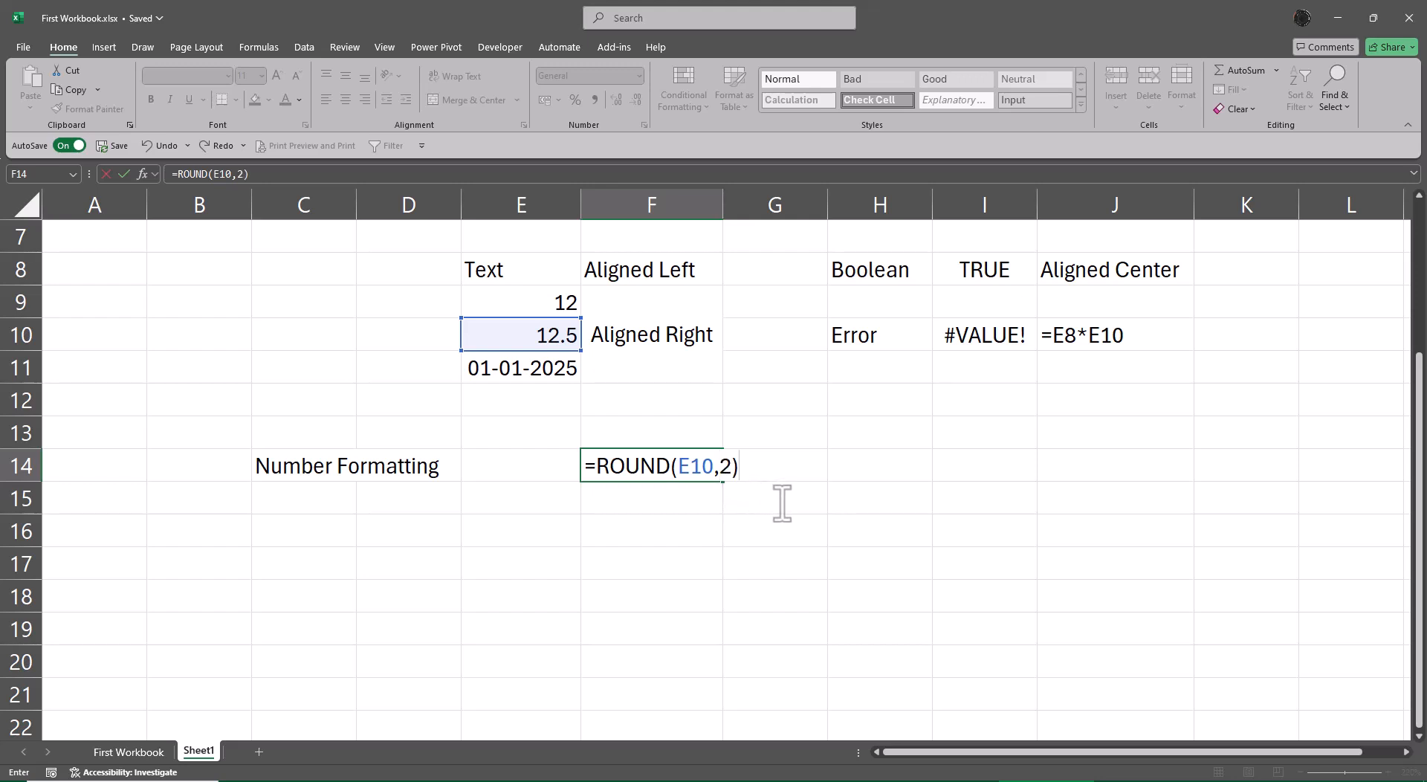
key(Return)
key(Up)
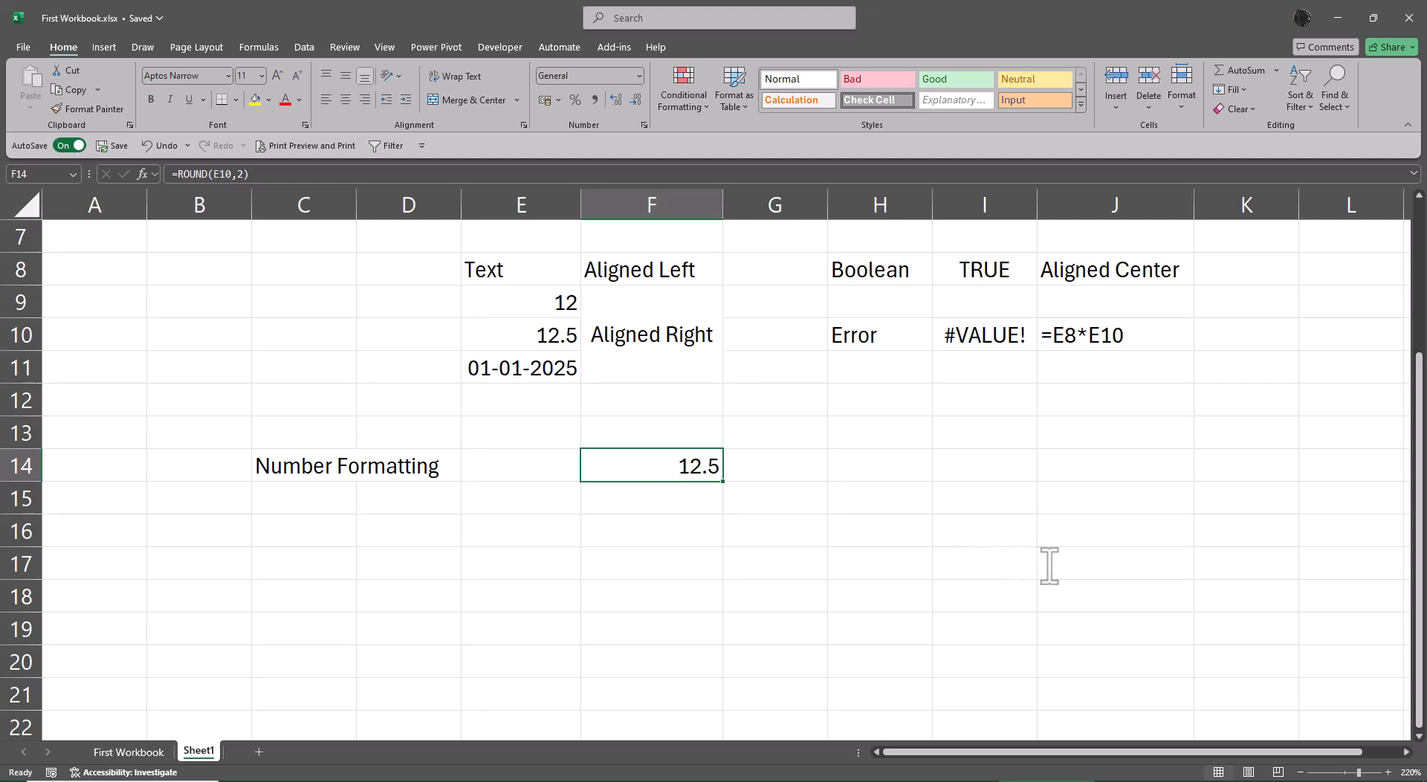
Display the formula of F14 in G14 with =FORMULATEXT(F14) and fit column G to its text.
key(Right)
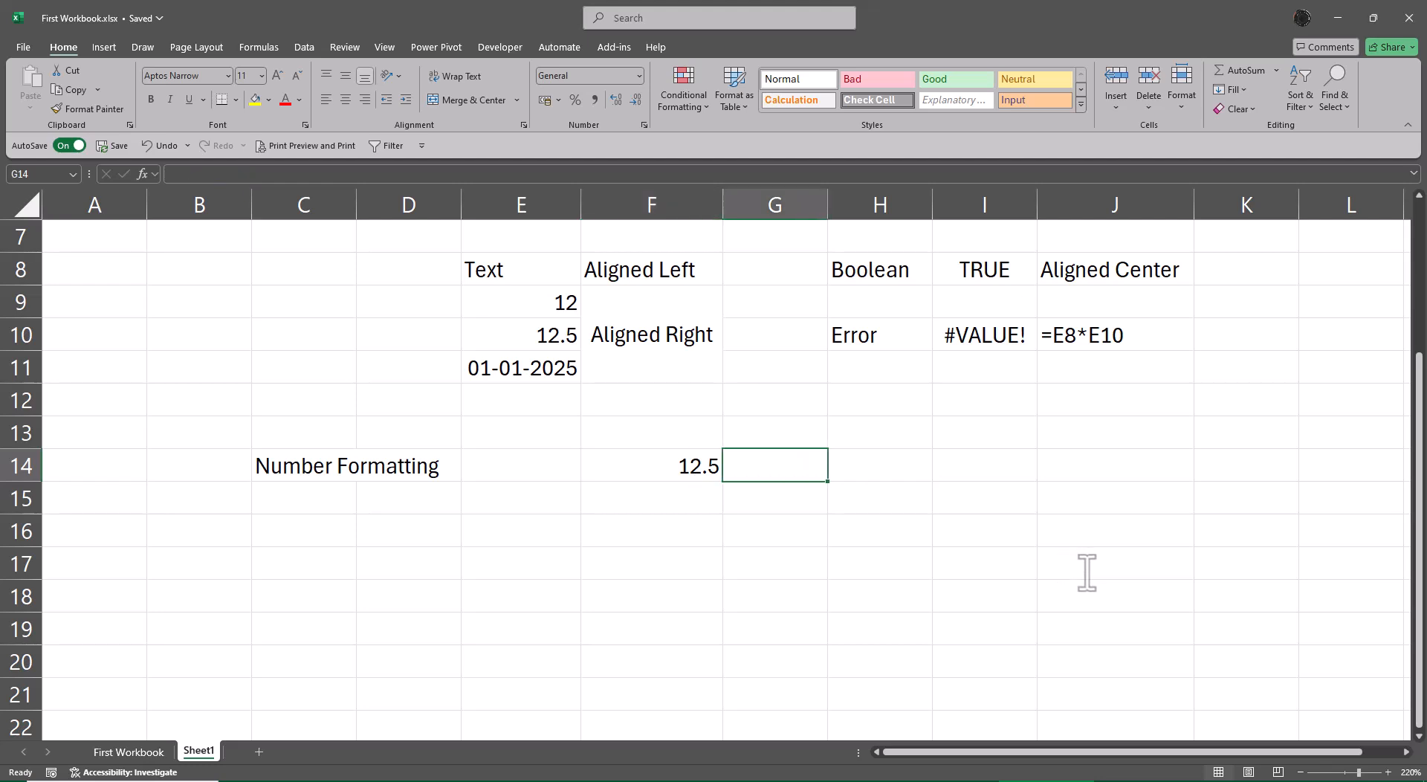
text(=form)
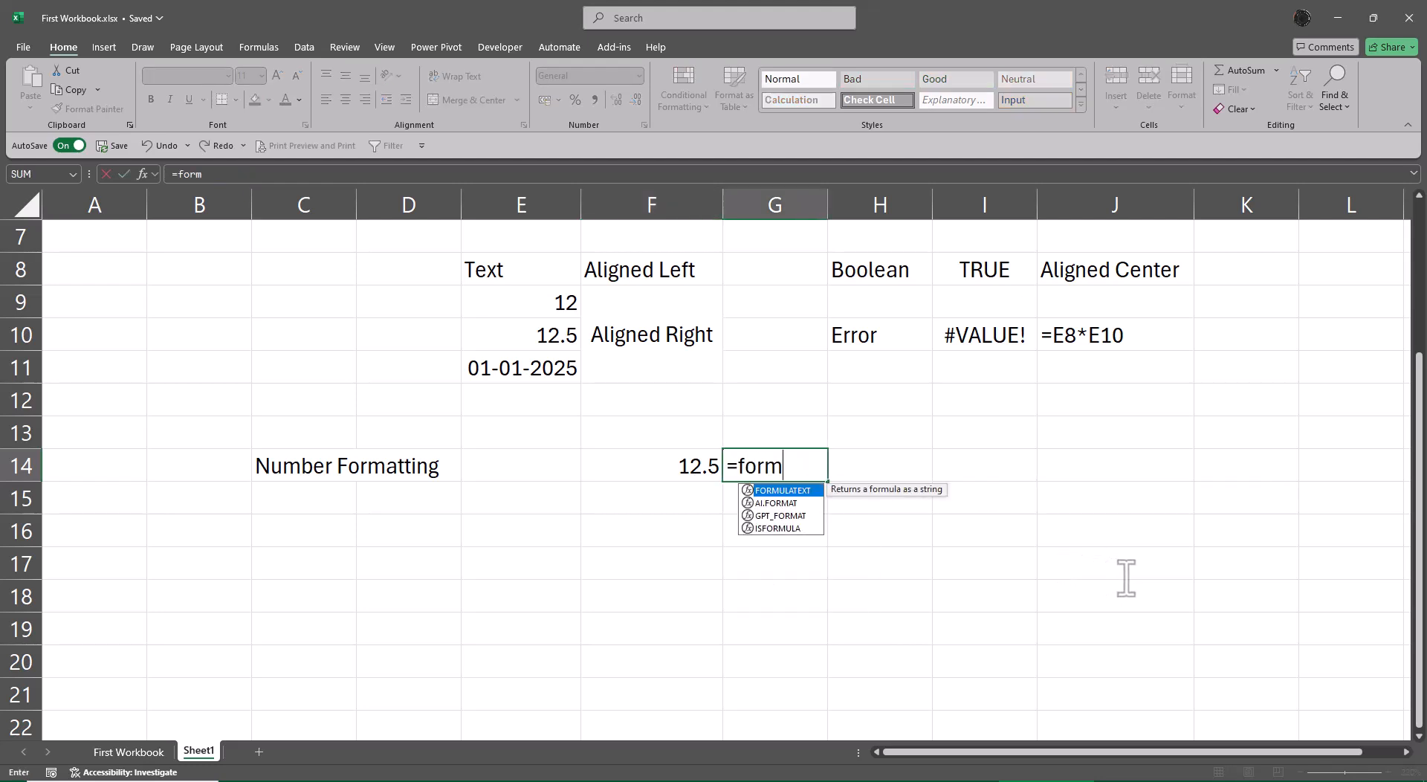
key(Tab)
key(Left)
key(Return)
key(Up)
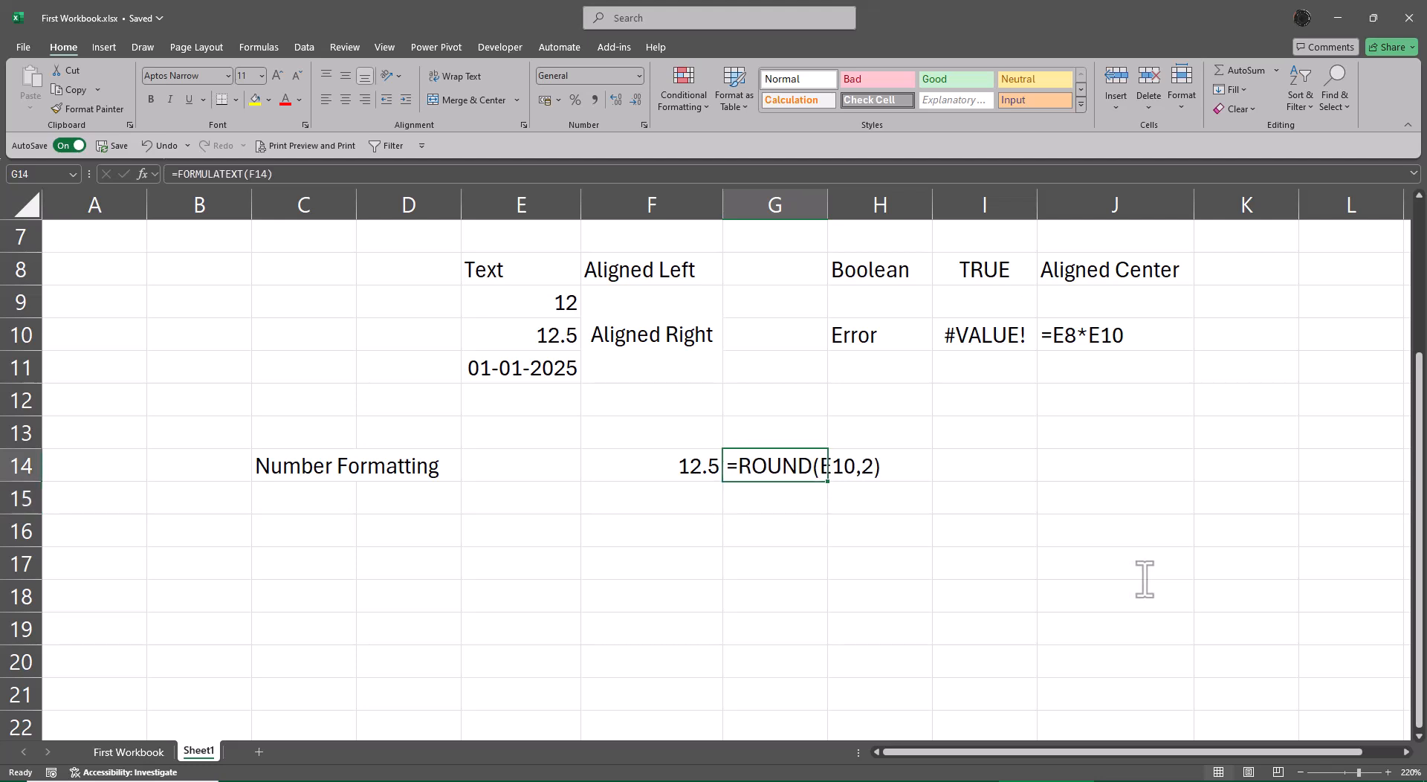
key(alt+a)
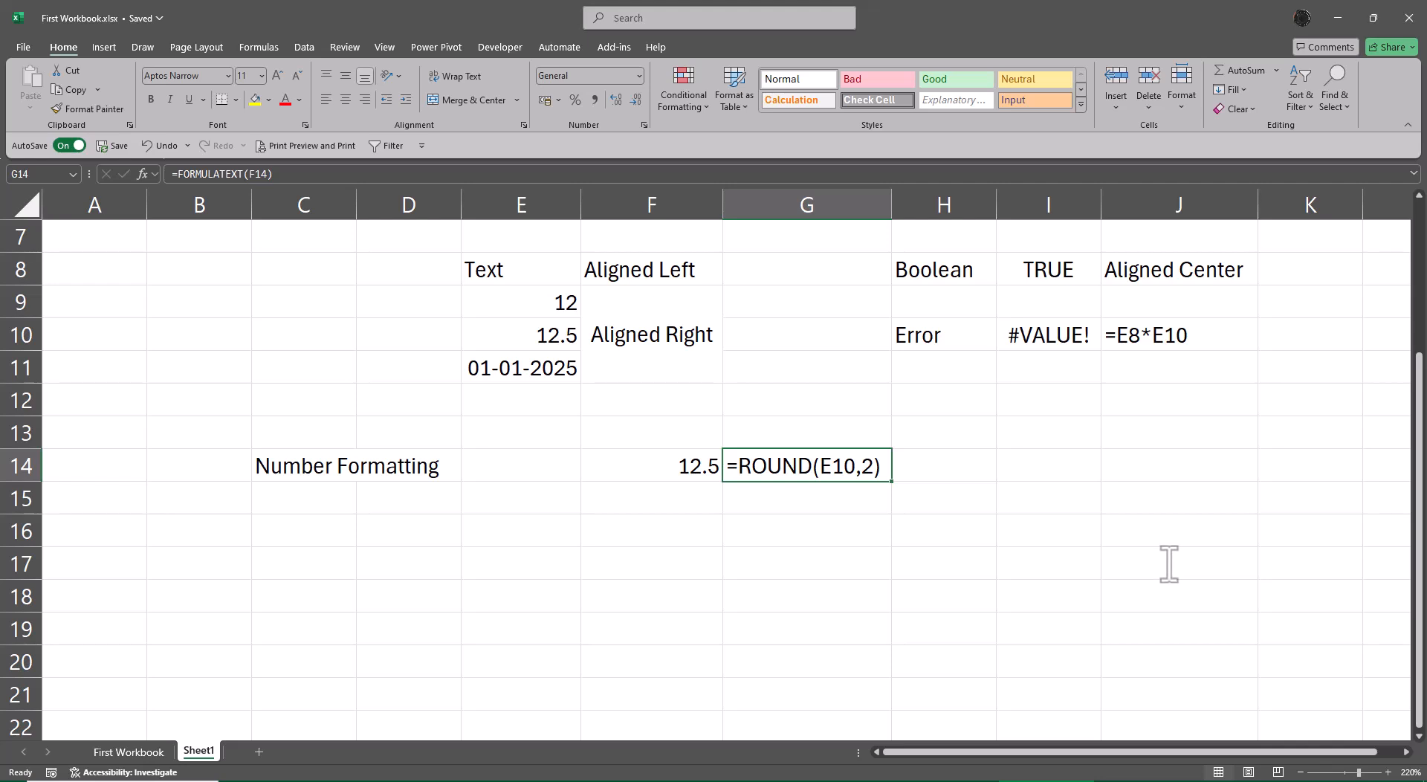
Set the number format of the decimal number in E10 to General.
click(533, 347)
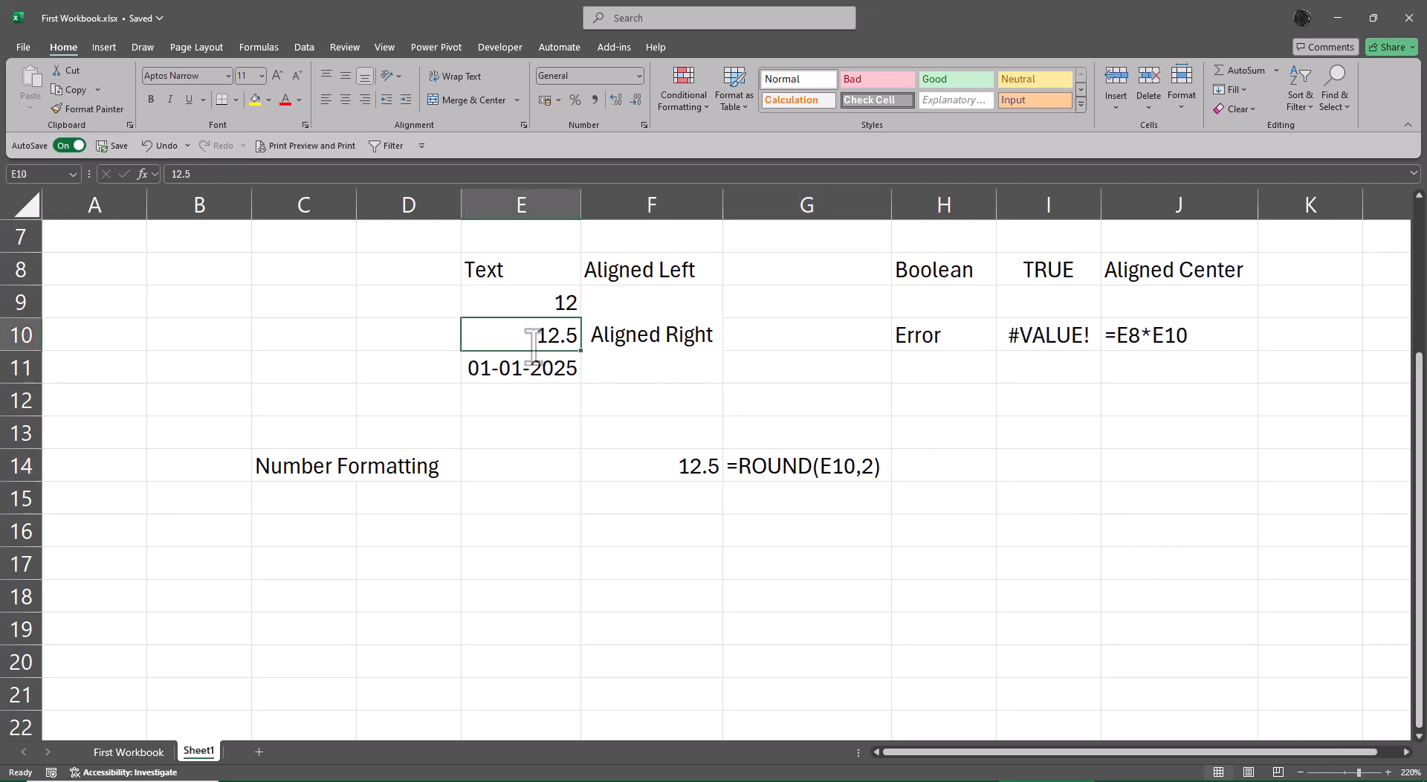
click(638, 75)
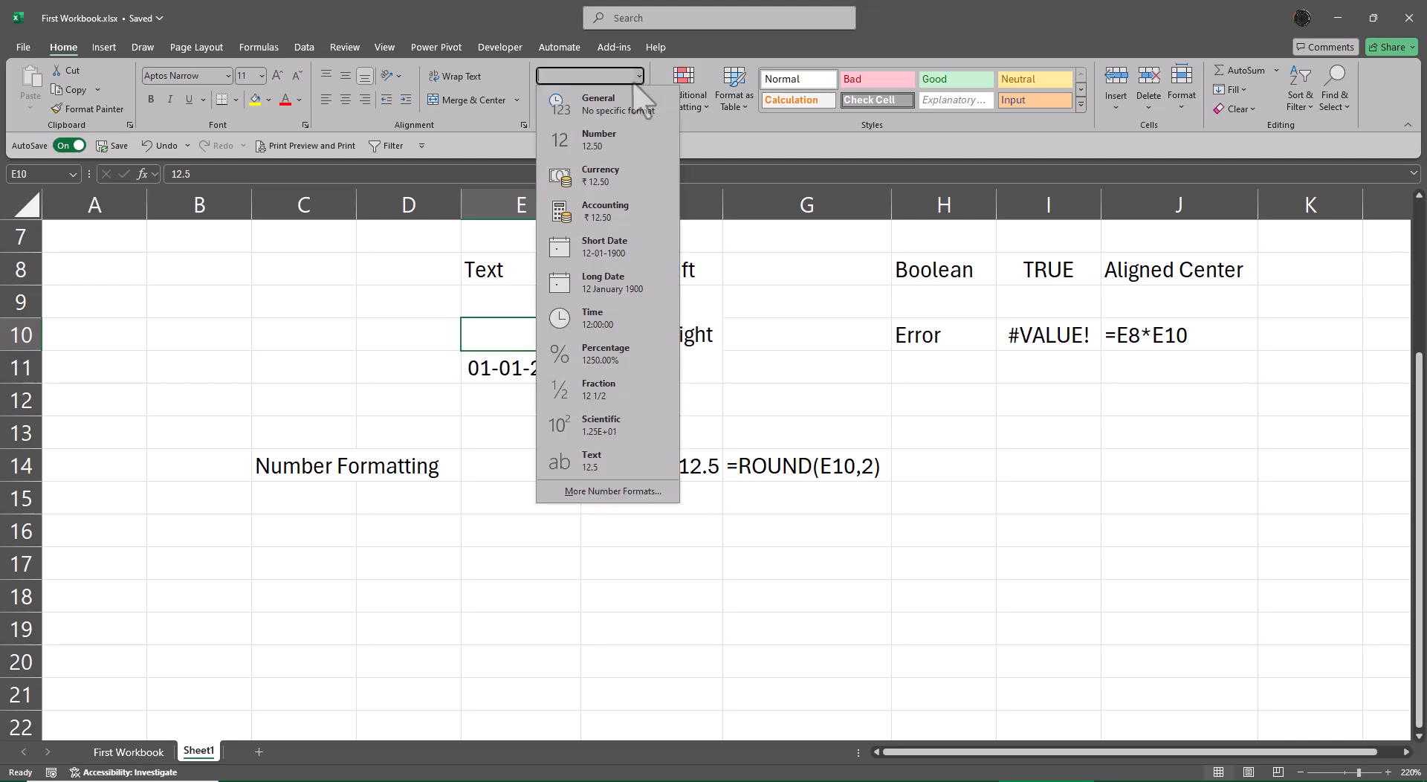
click(617, 106)
click(549, 293)
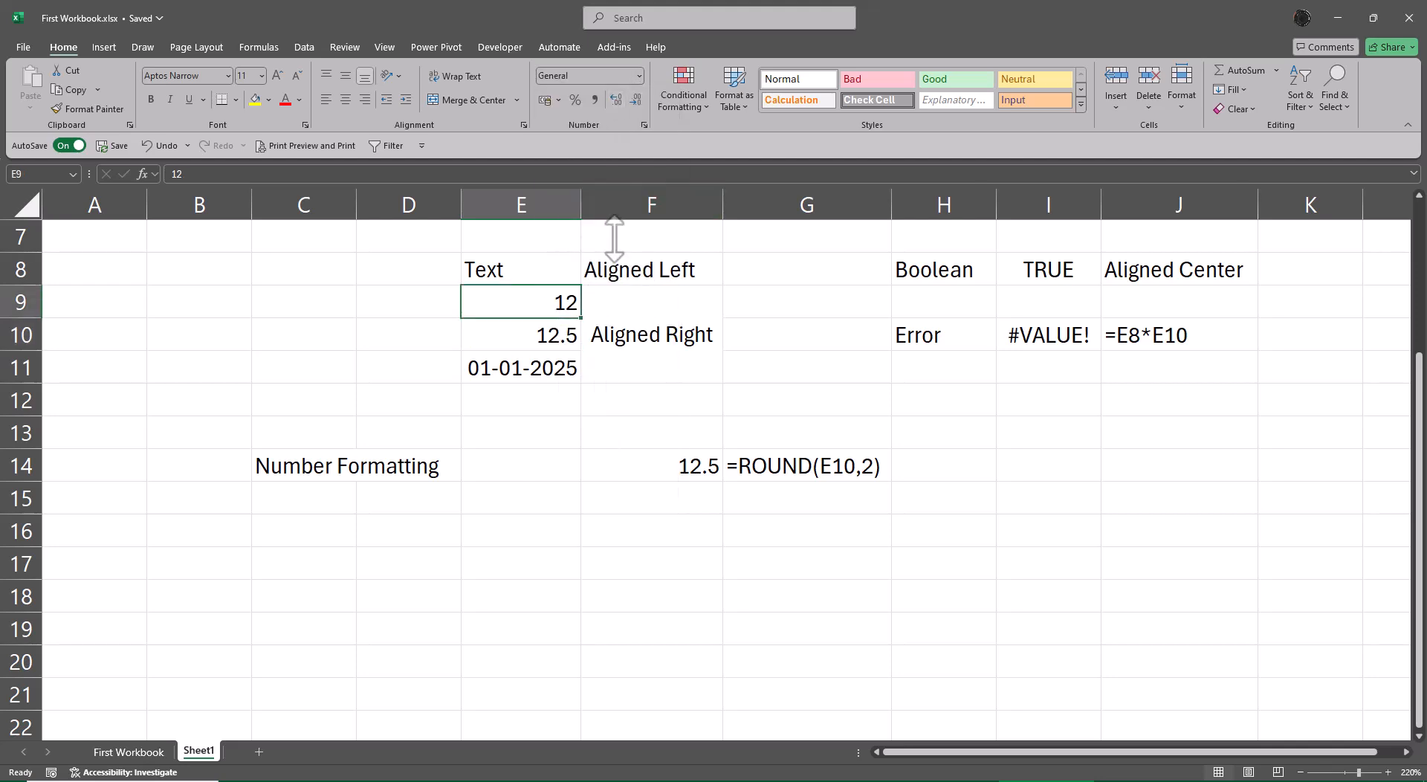
Apply the Comma Style number format to the ROUND result in F14.
click(640, 466)
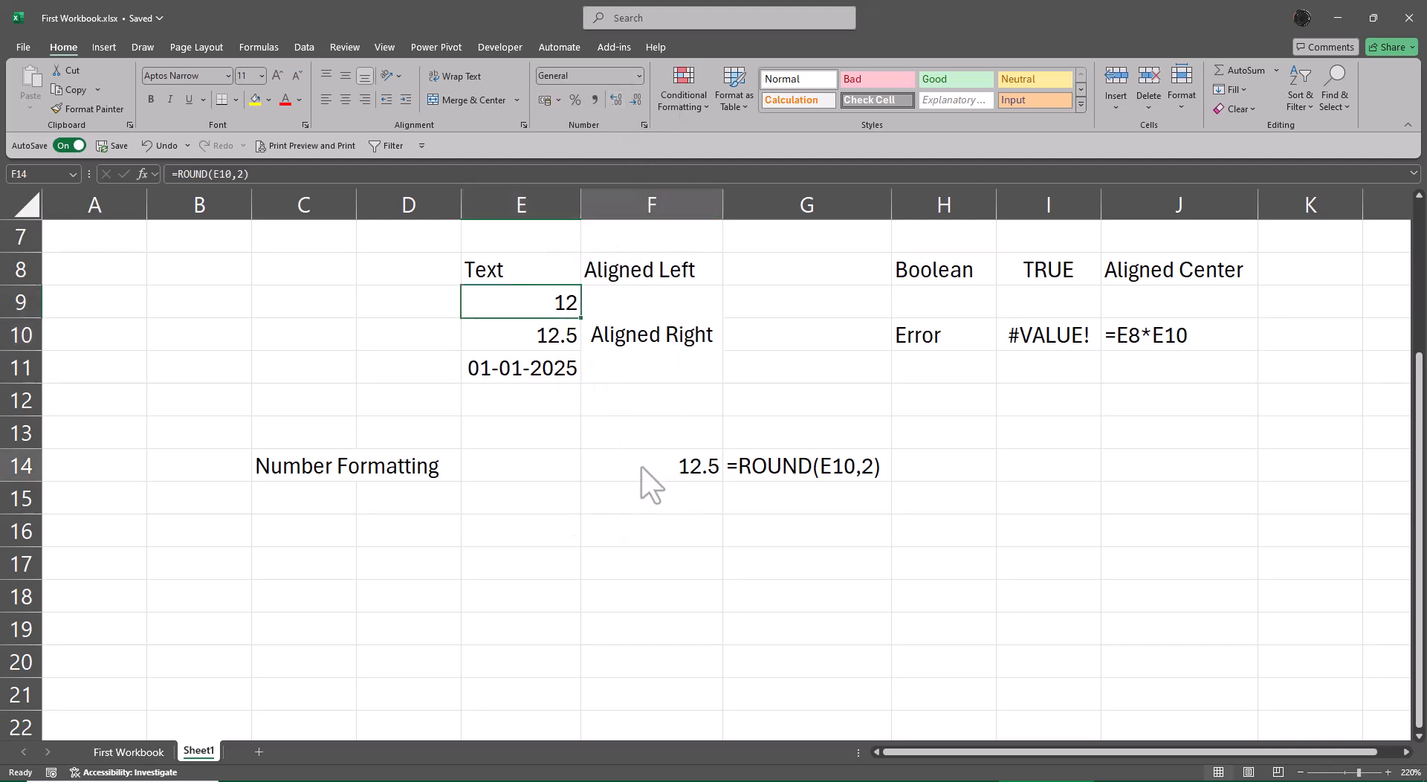
click(595, 101)
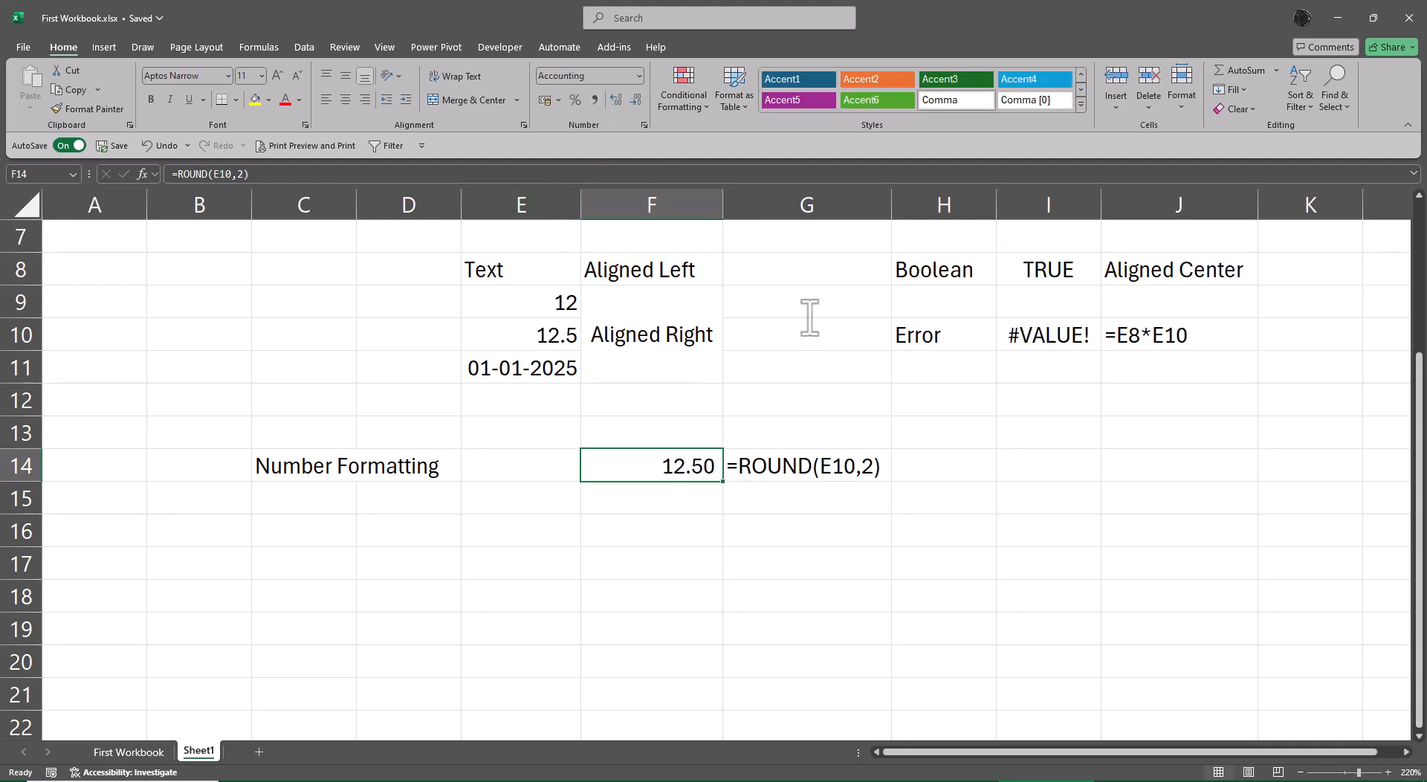
click(1111, 541)
Return the number format of the ROUND result in F14 to General.
click(681, 466)
click(638, 75)
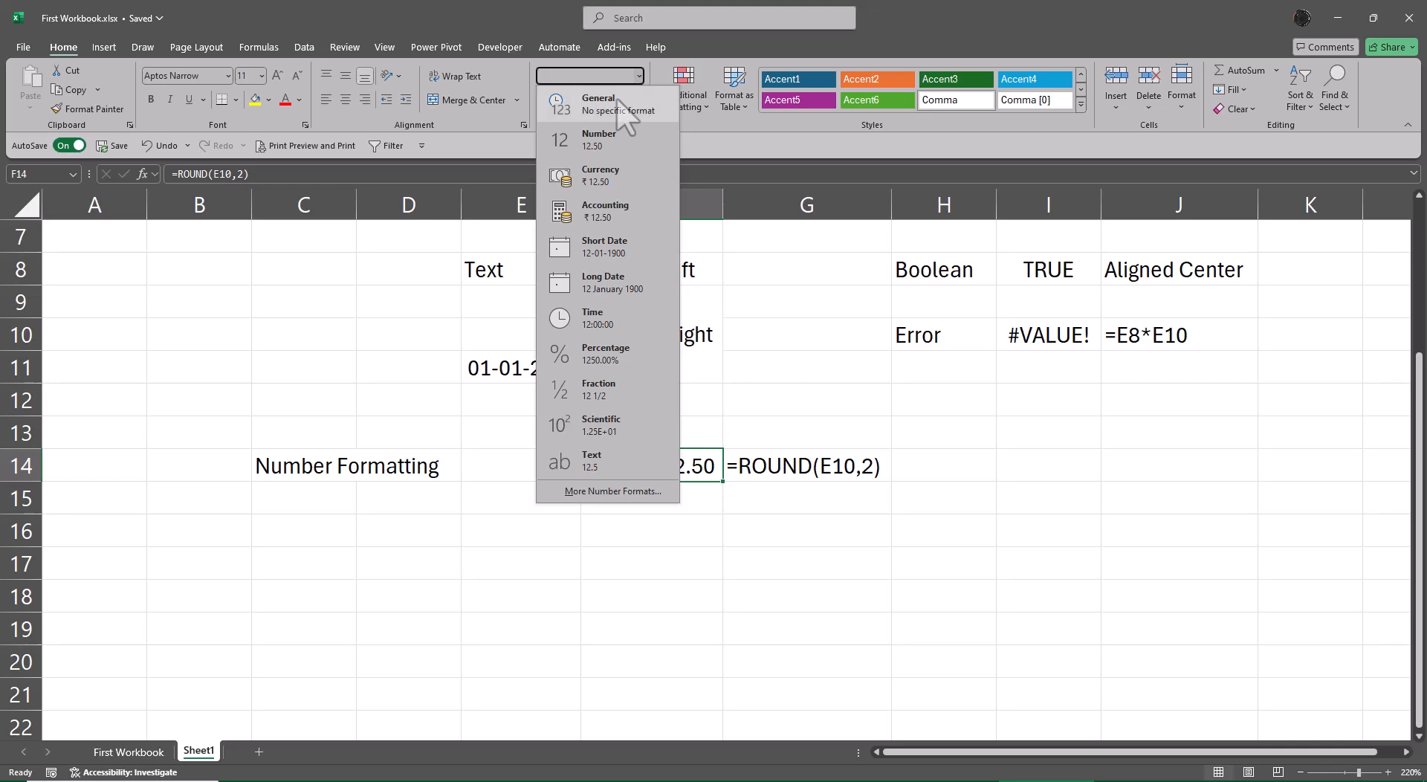
click(618, 99)
click(747, 599)
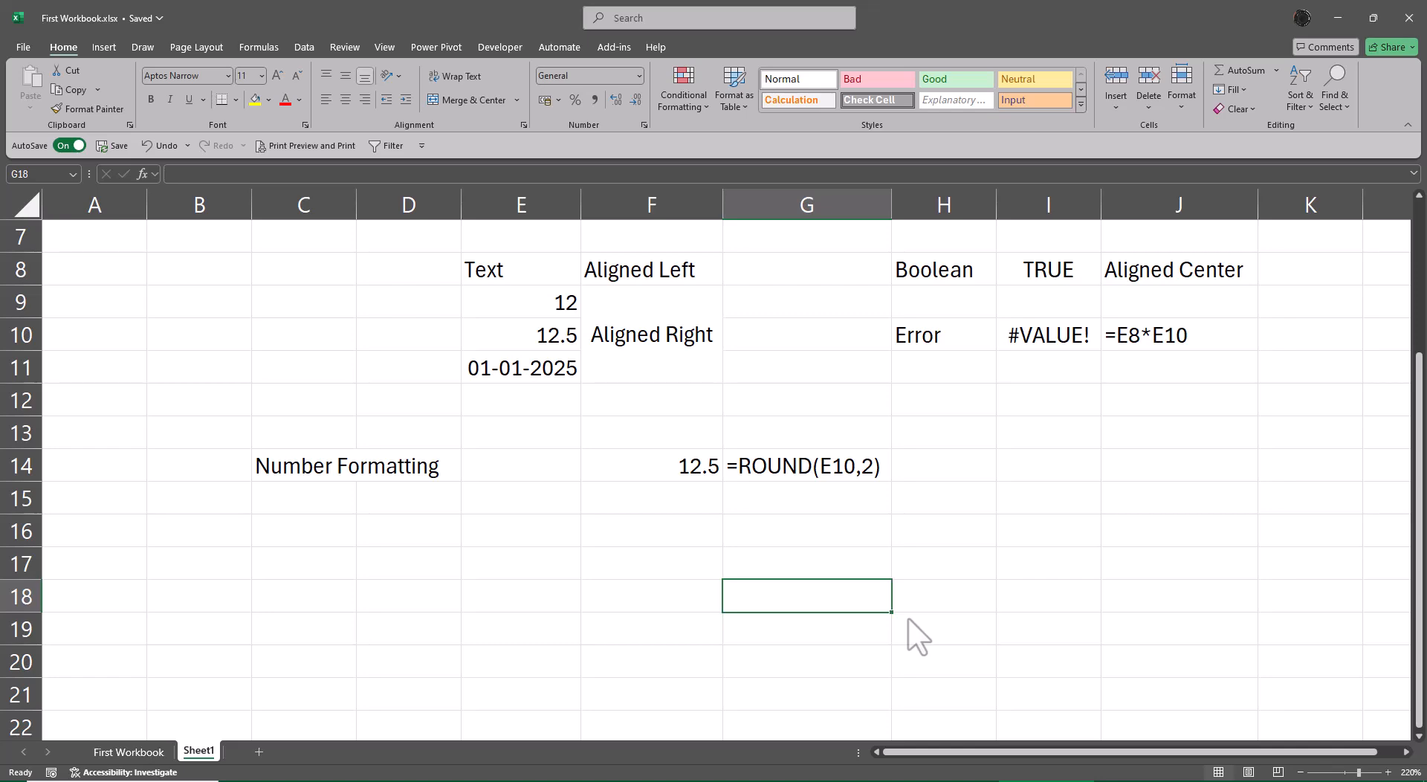
Insert a new blank worksheet directly after the First Workbook sheet.
key(ctrl+Page_Up)
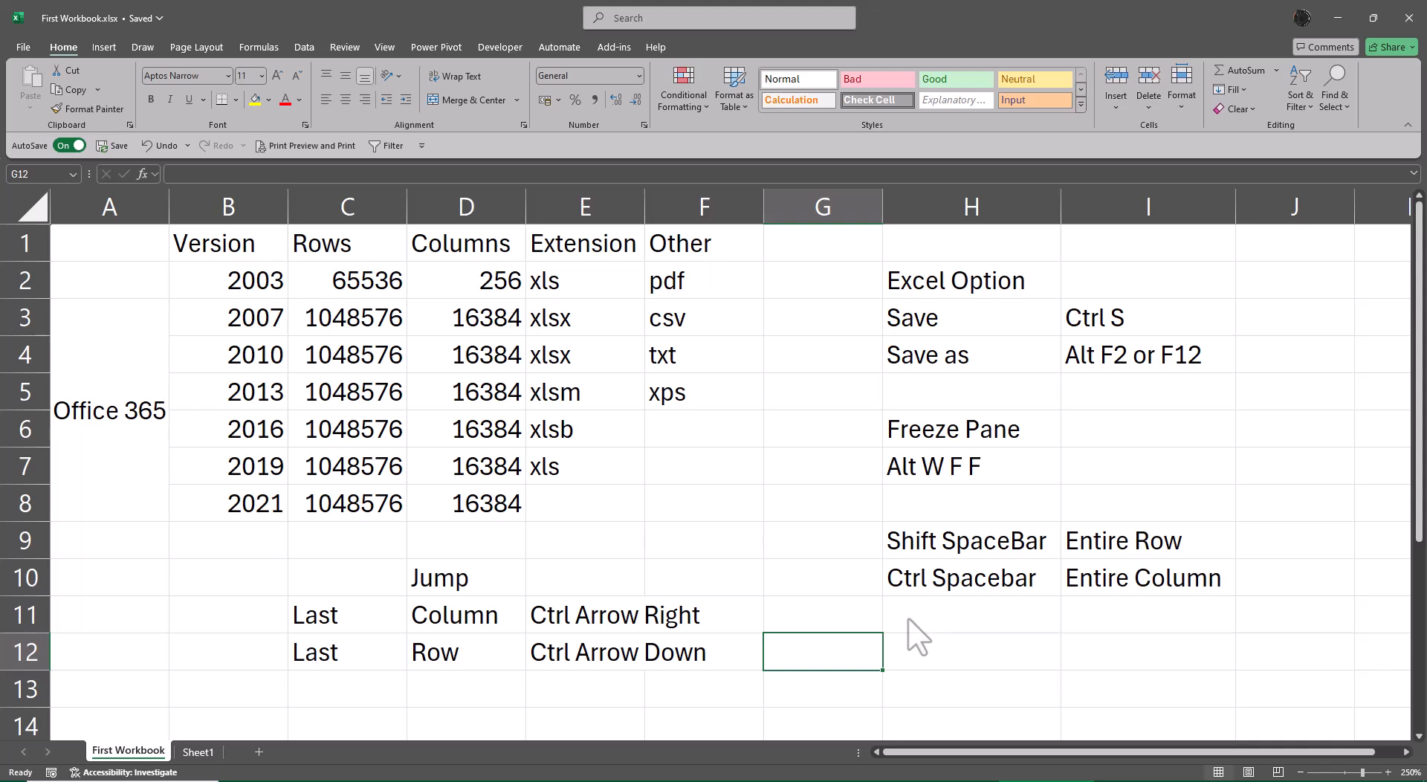
click(259, 751)
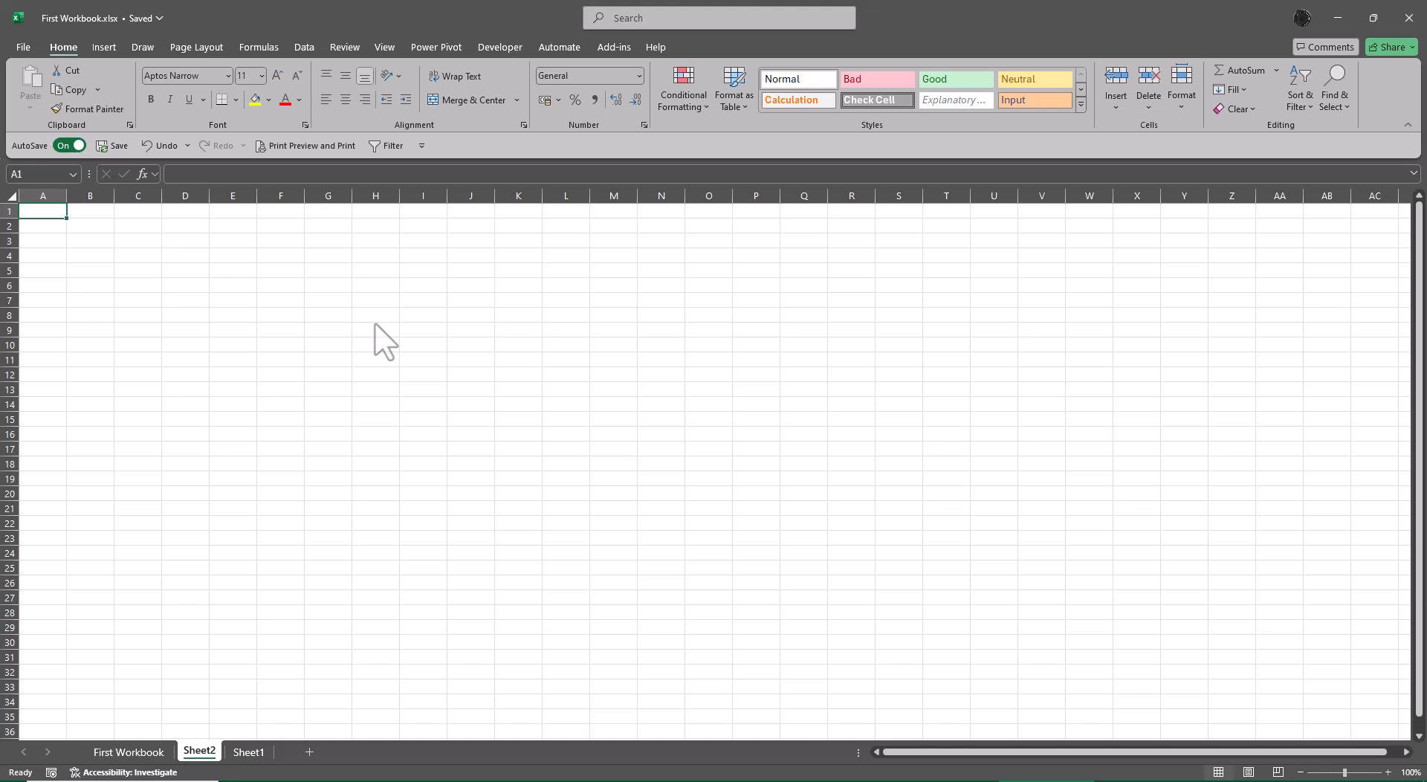
drag(376, 285, 1235, 433)
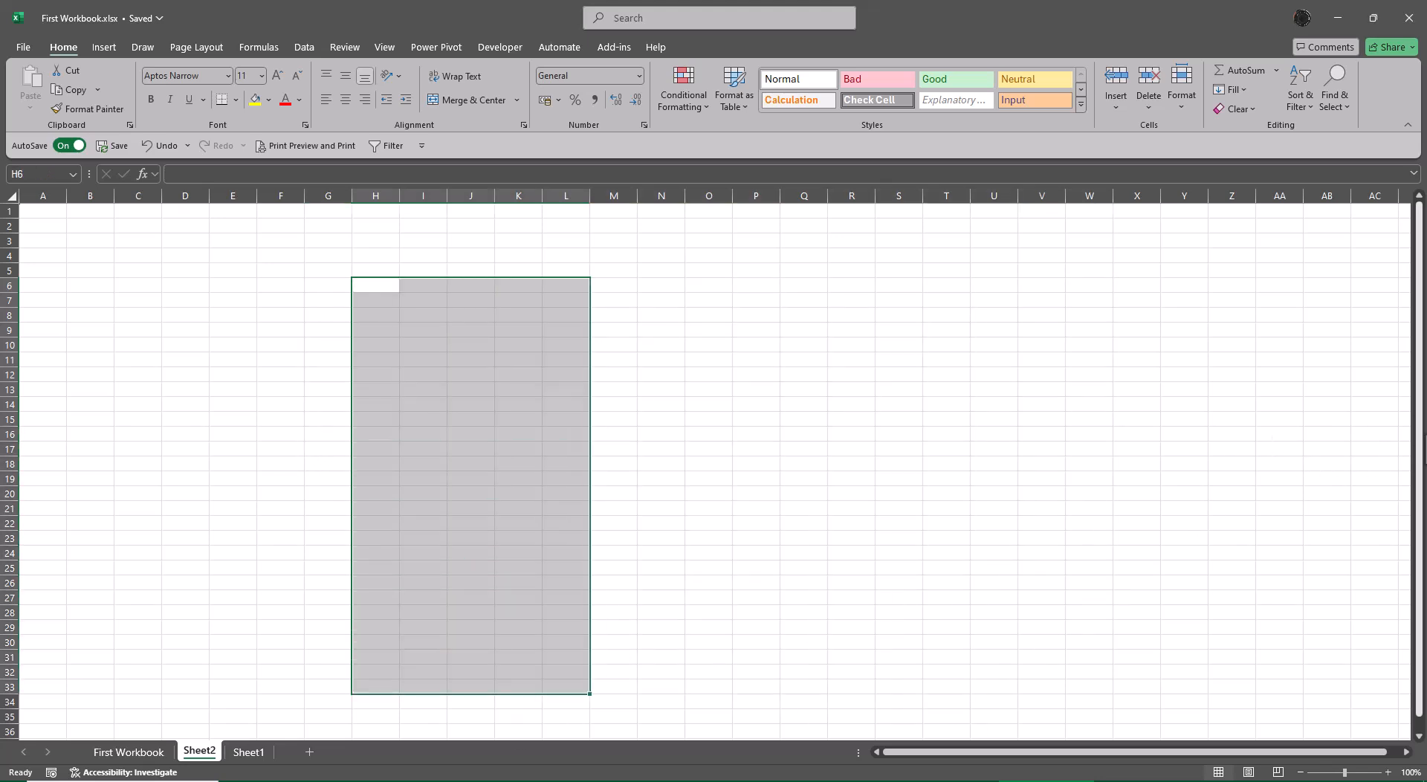
click(994, 405)
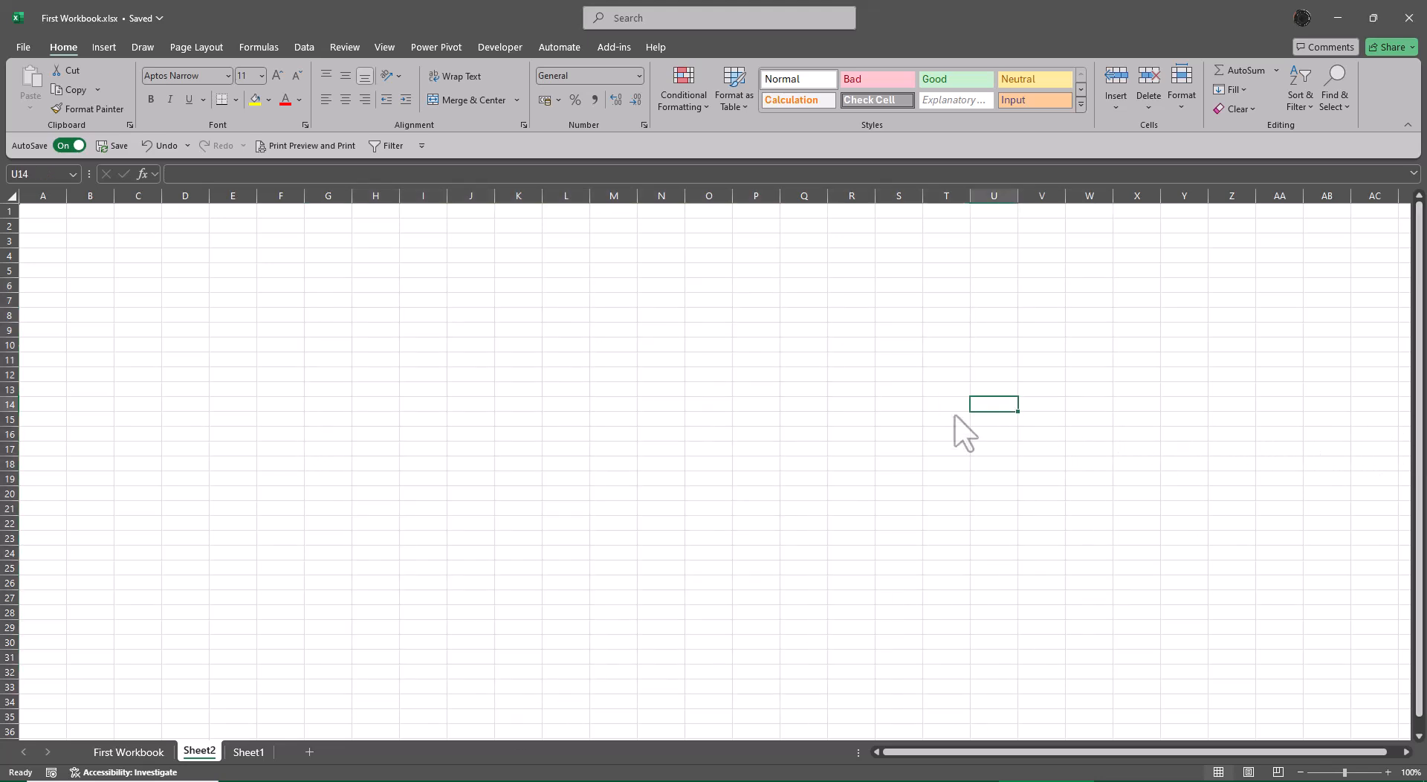
Enter the number 10 in cell I6 of the new worksheet.
click(428, 289)
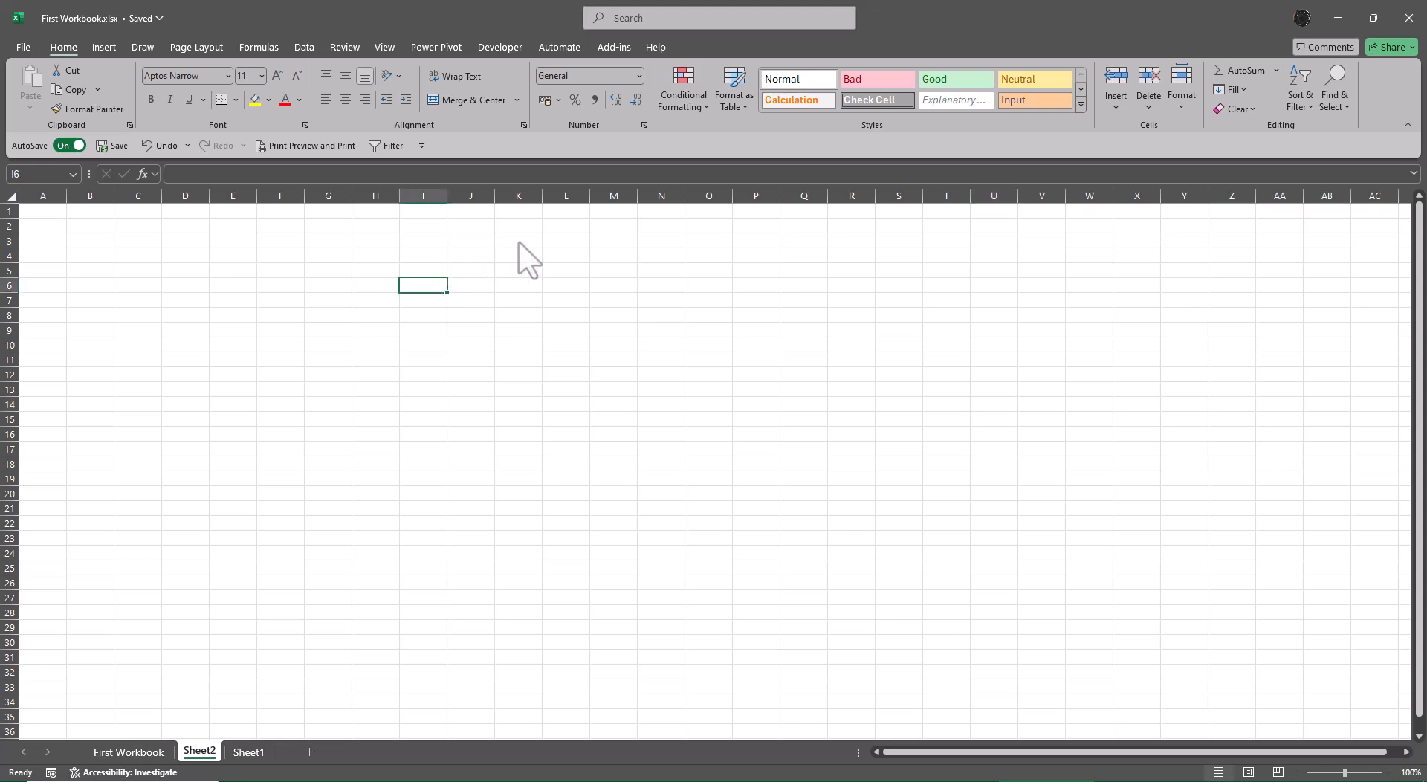
text(10)
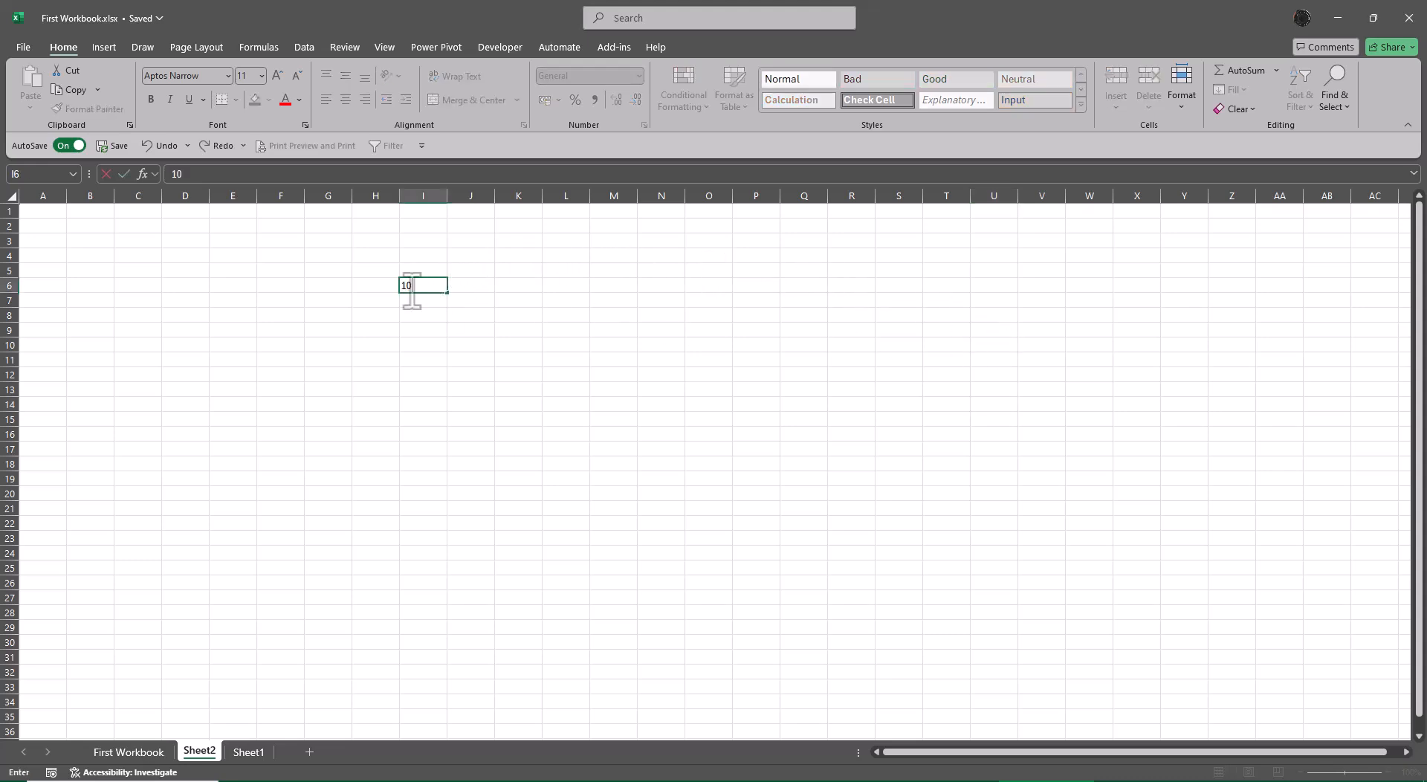
click(440, 288)
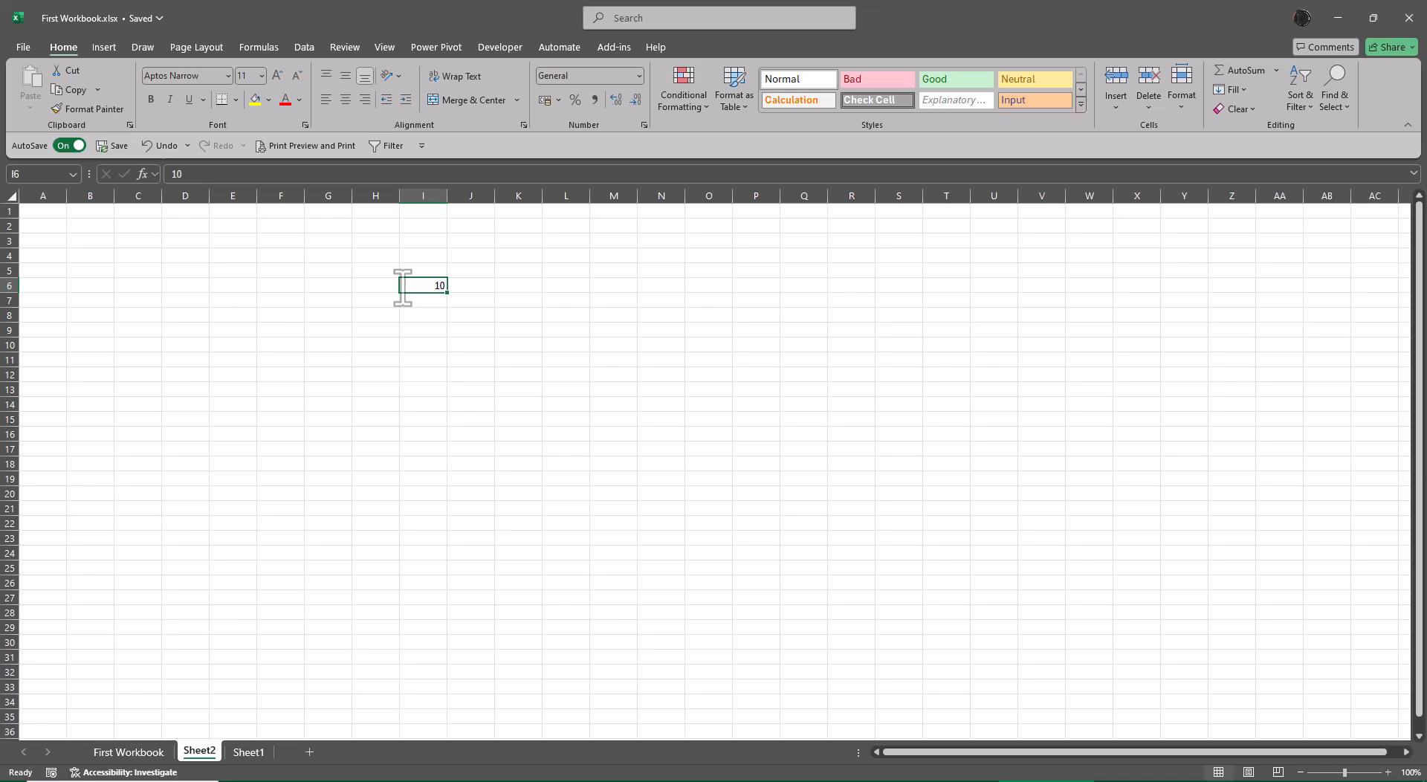
Examine the number in cell I6 and its neighbouring cells at 295% zoom.
scroll(680, 520, up, 4)
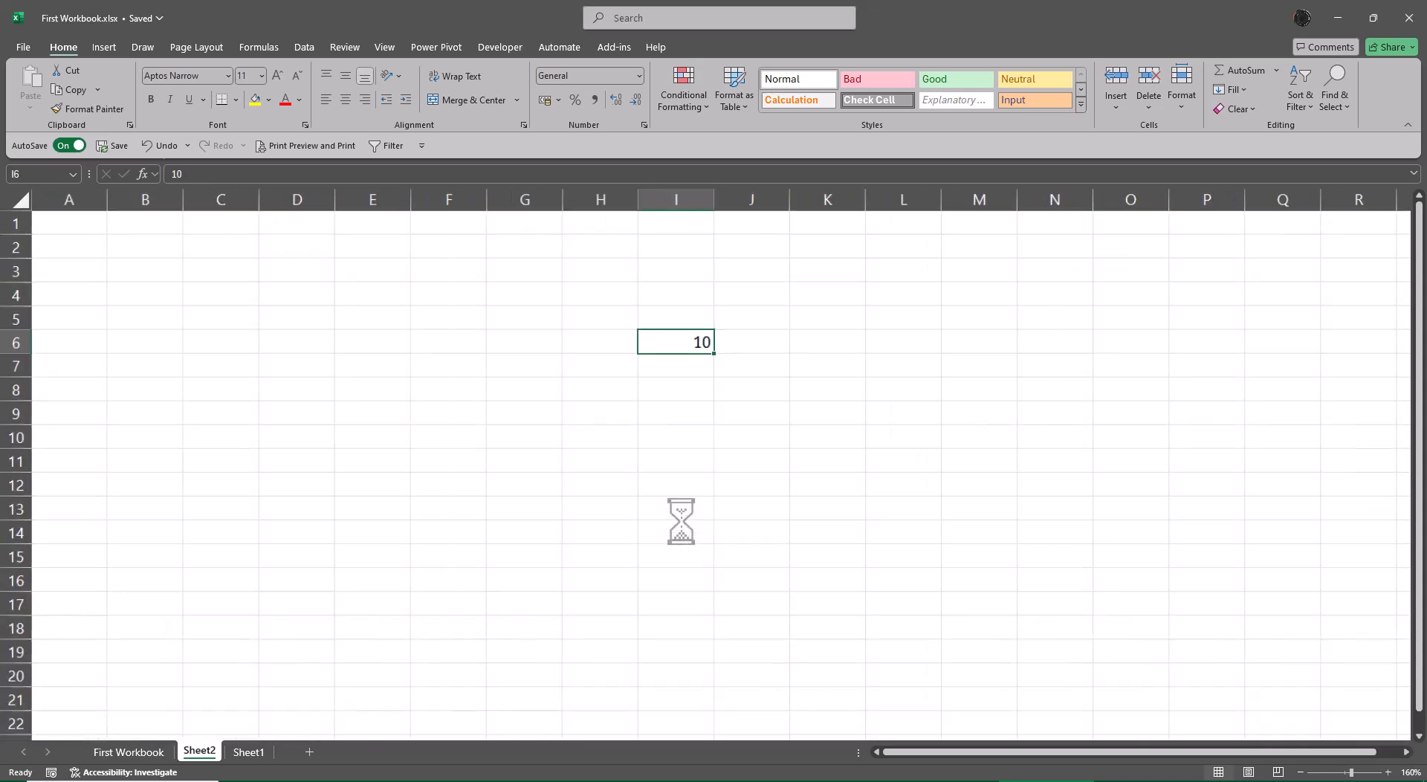
scroll(758, 543, up, 2)
scroll(871, 562, up, 3)
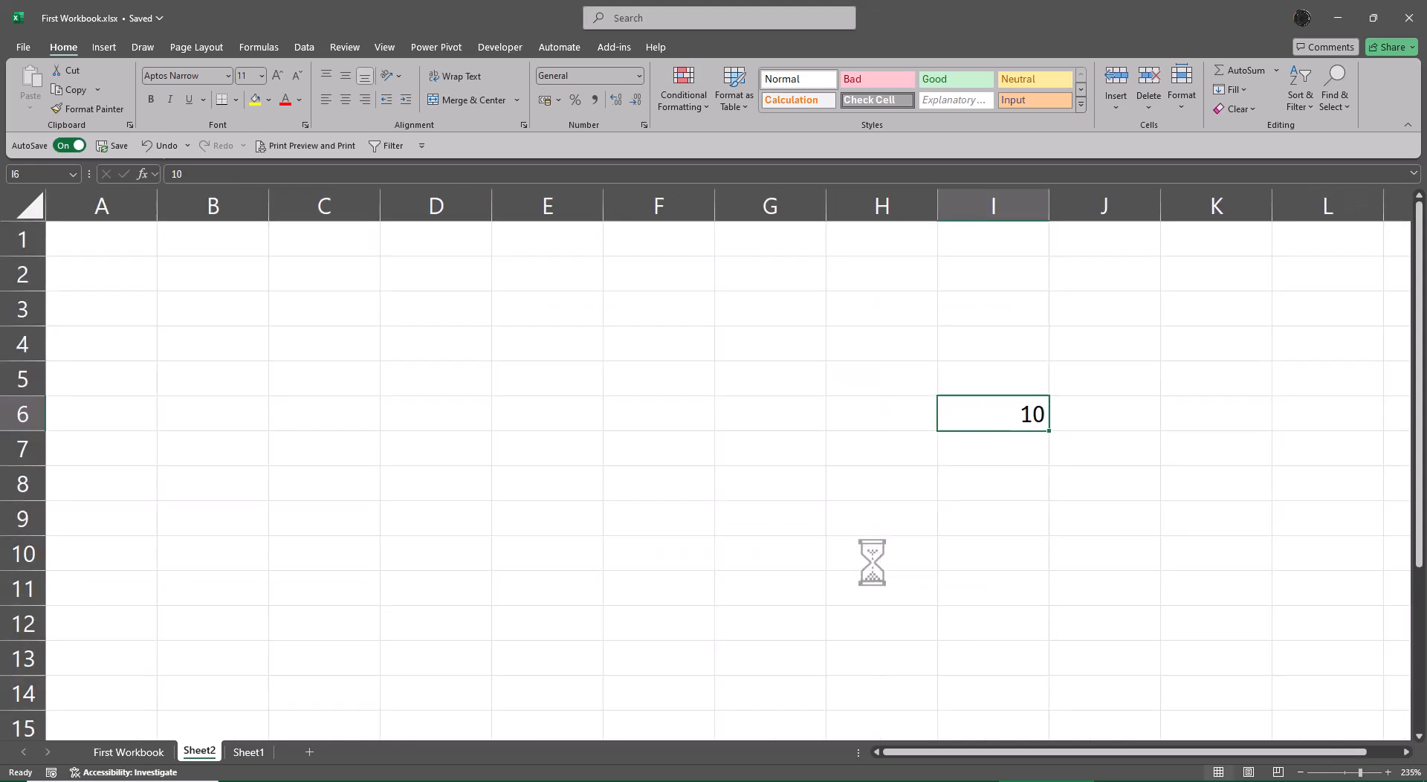
drag(1289, 752, 1335, 751)
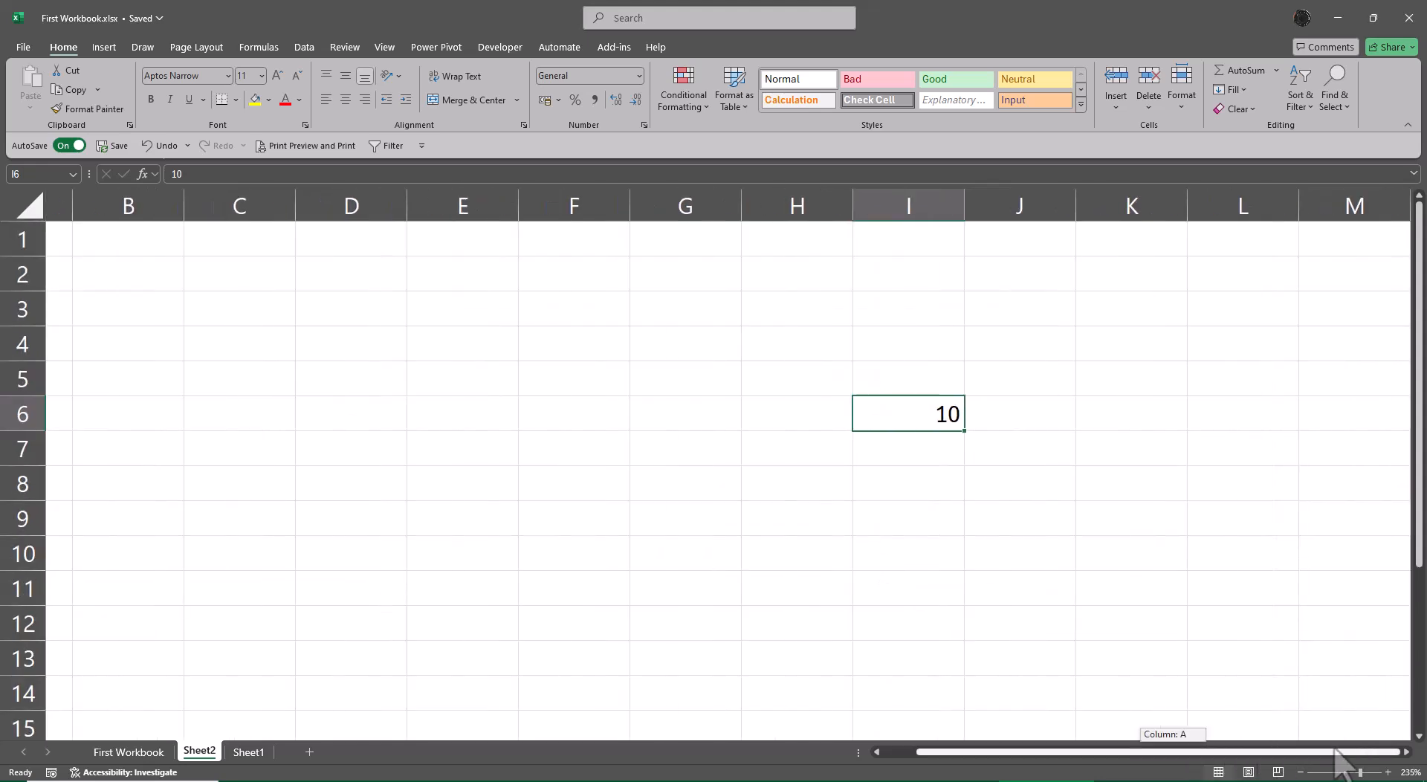
scroll(777, 577, up, 4)
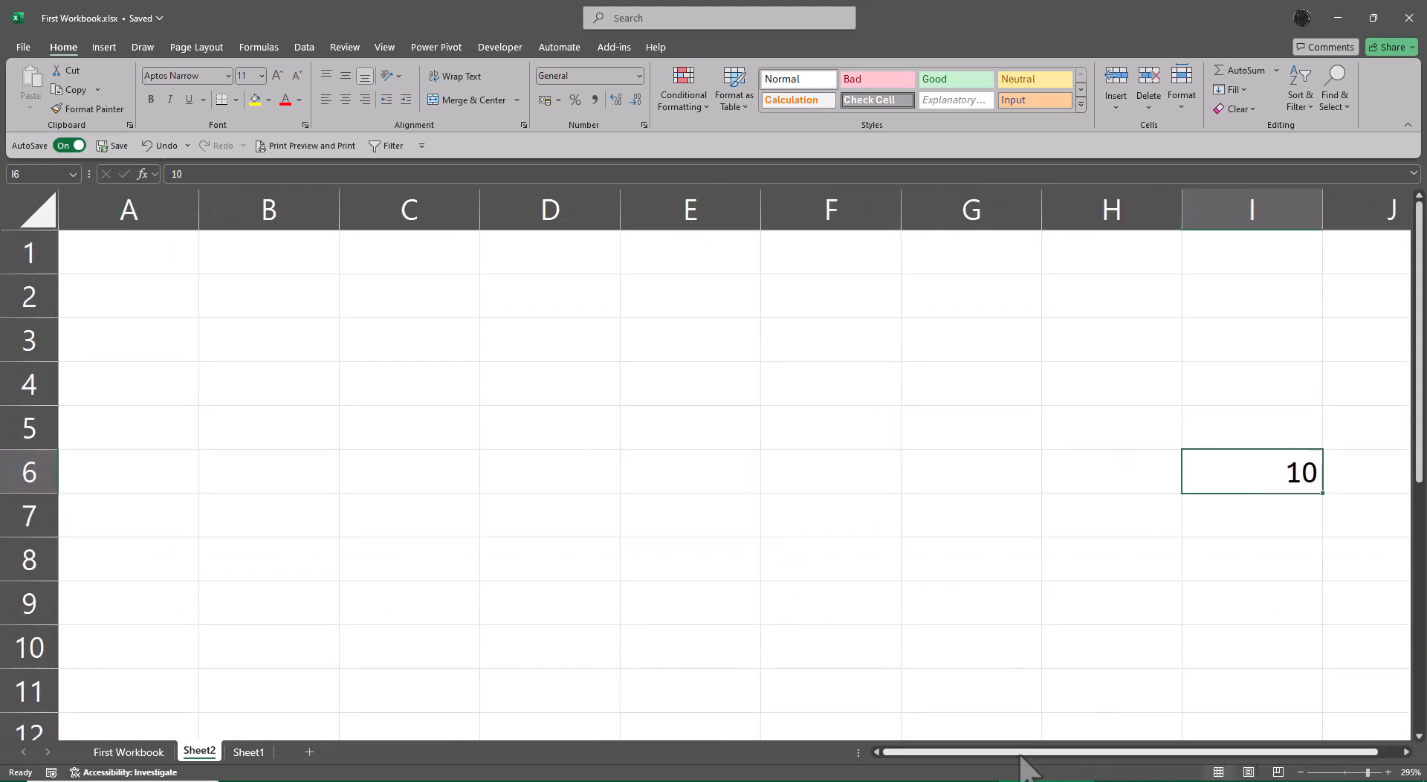
drag(1023, 754, 1256, 757)
click(1406, 754)
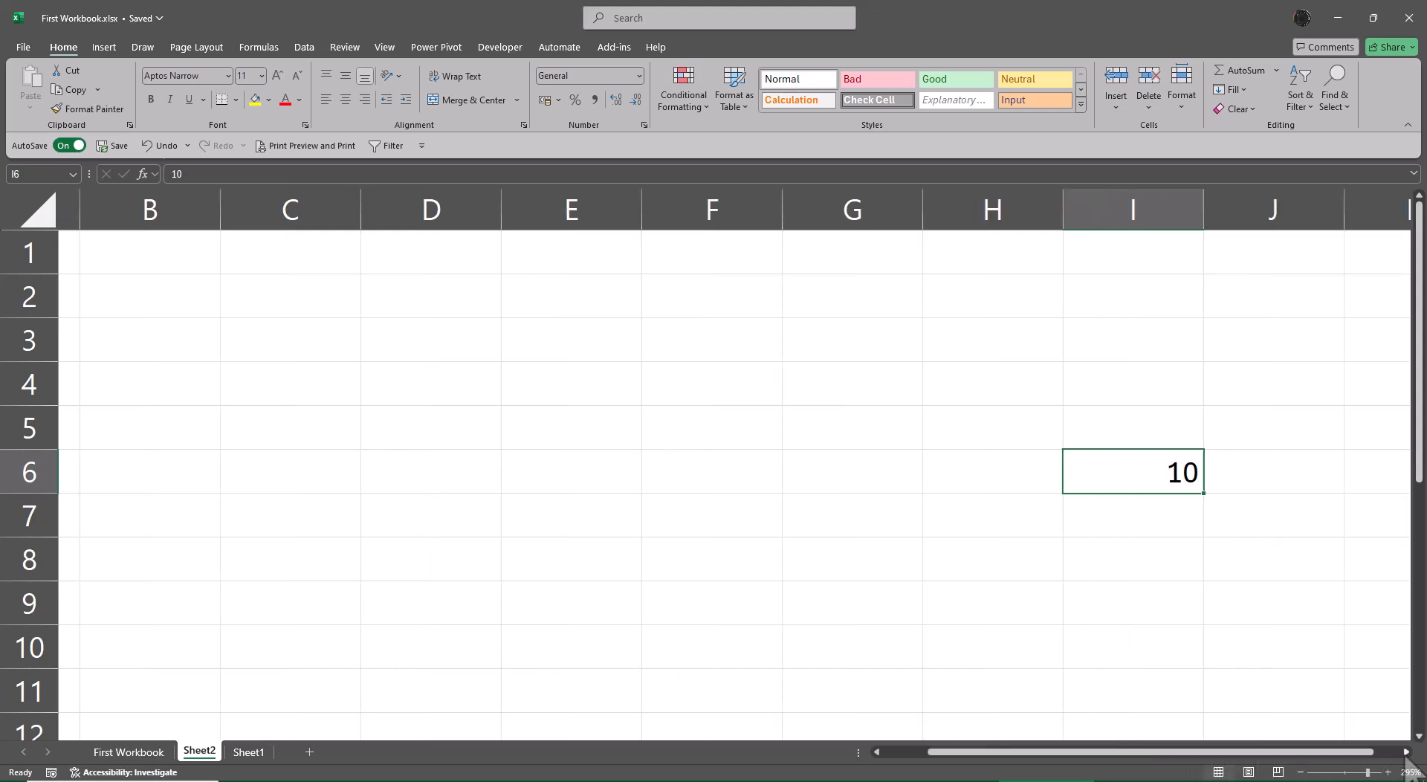
click(1405, 755)
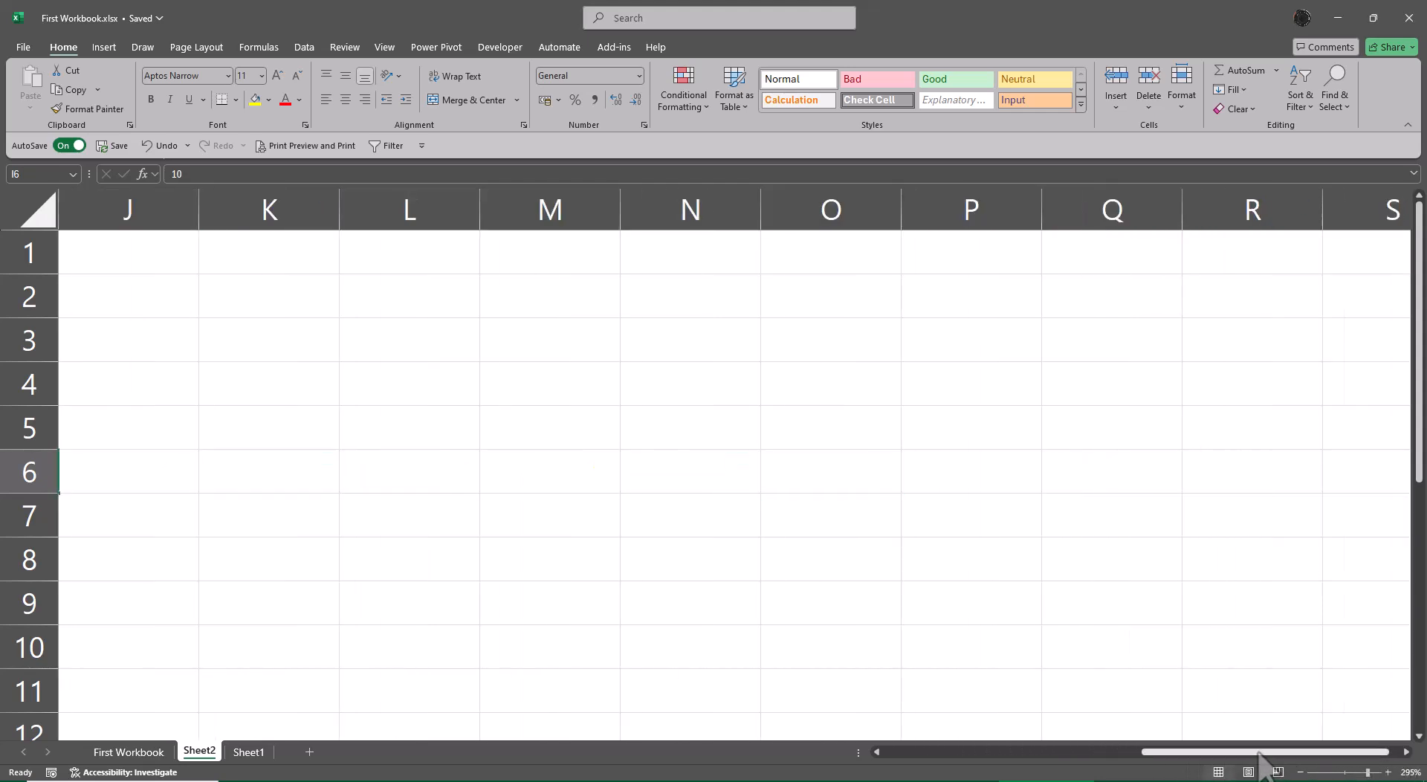
scroll(1261, 754, left, 3)
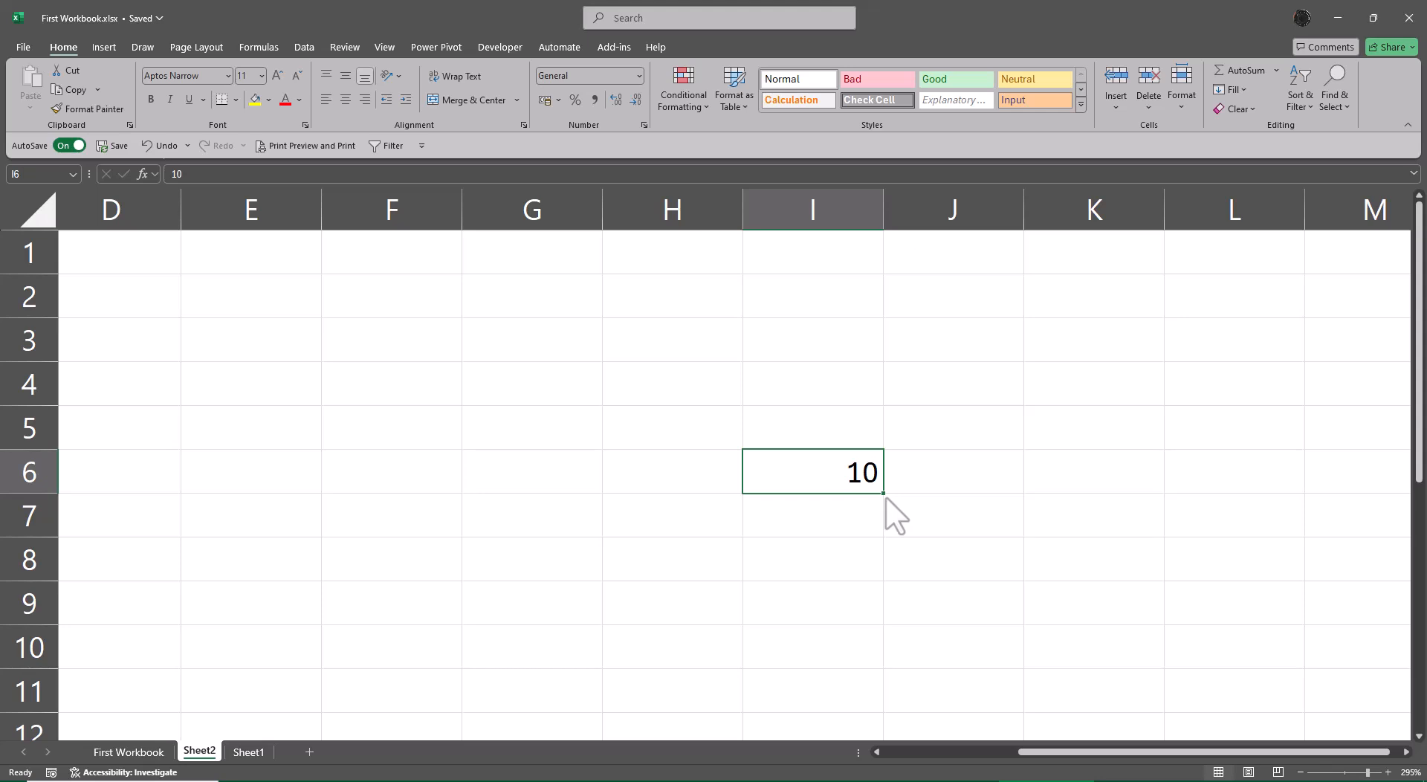
Try filling the value of I6 down to I11, and undo the fill.
drag(884, 495, 889, 703)
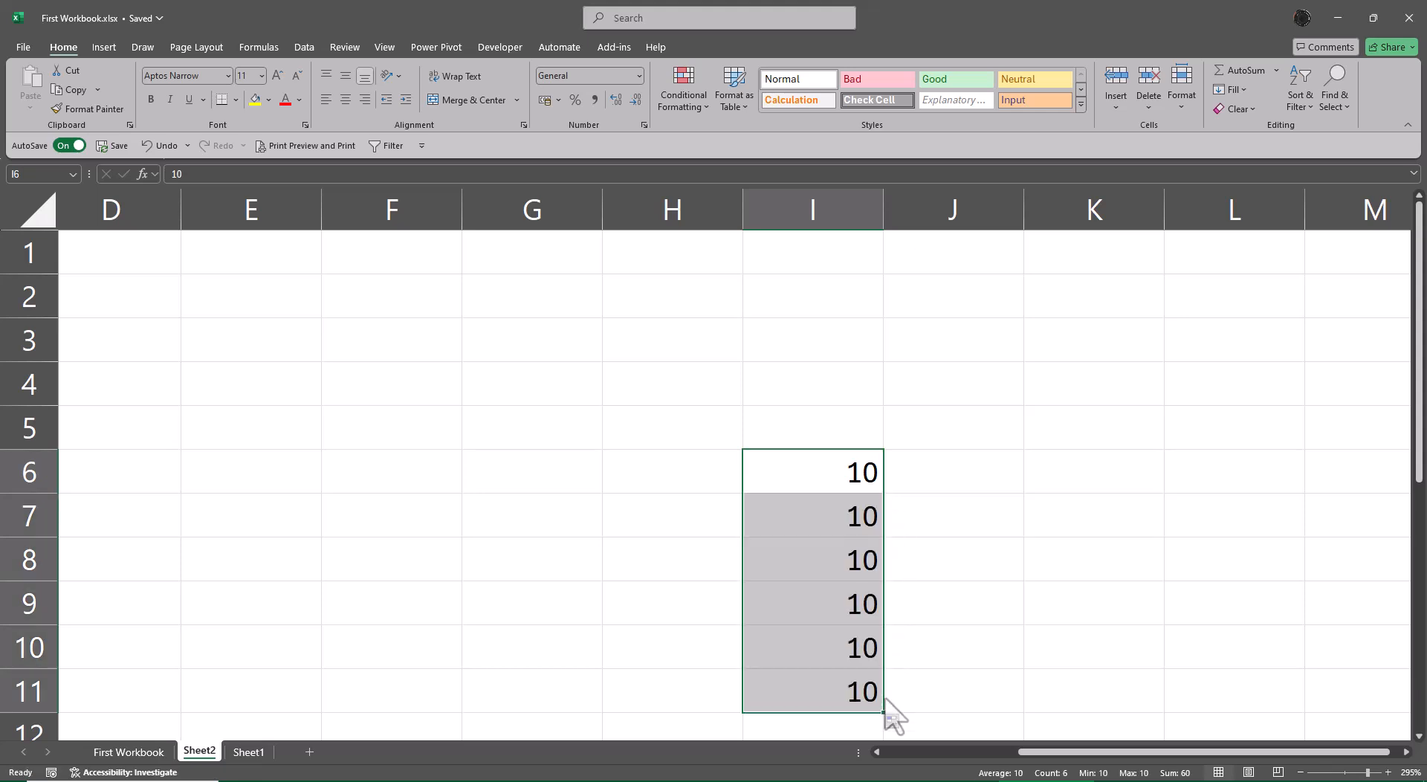
key(ctrl+z)
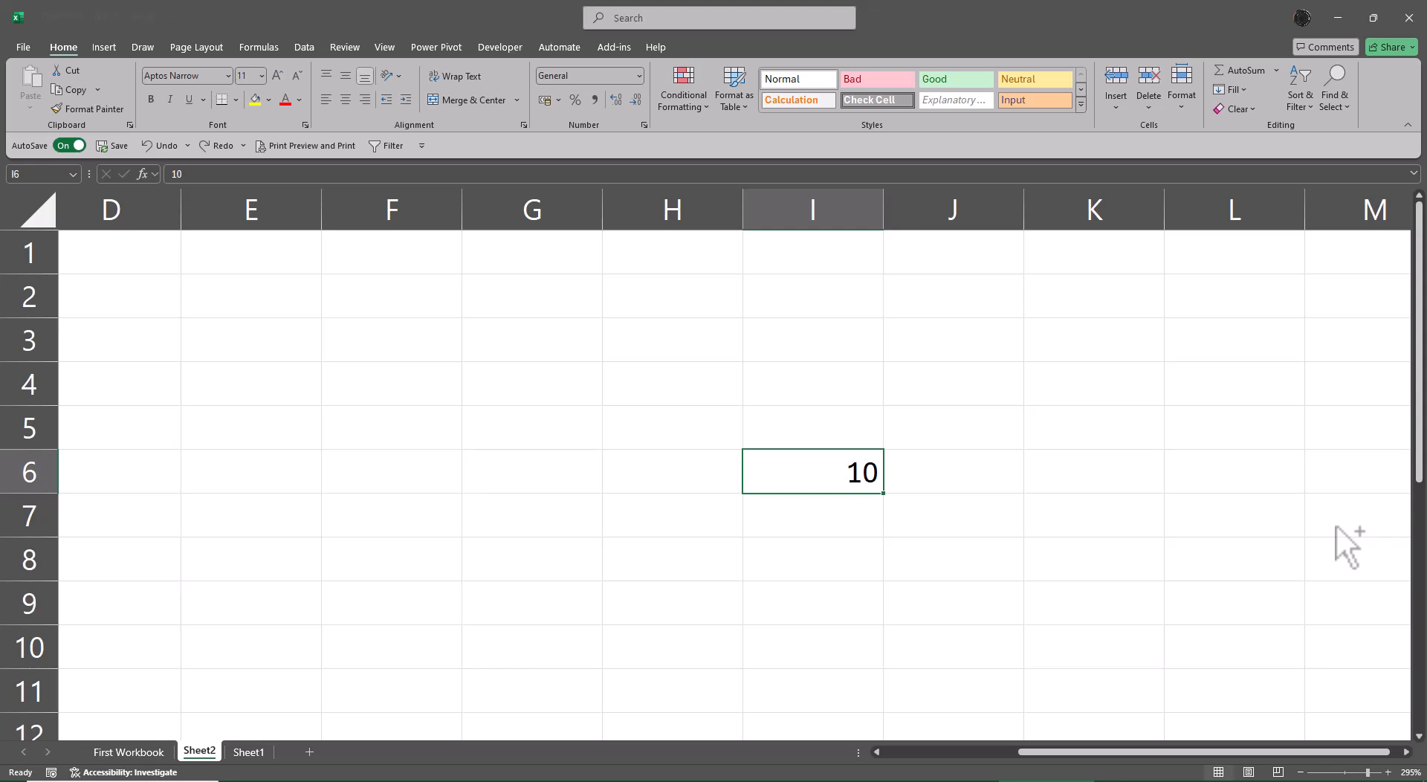
Enter the labels "Enter" in E6 and "Ctrl Enter" in E7.
key(Left)
key(Left)
key(Left)
key(Left)
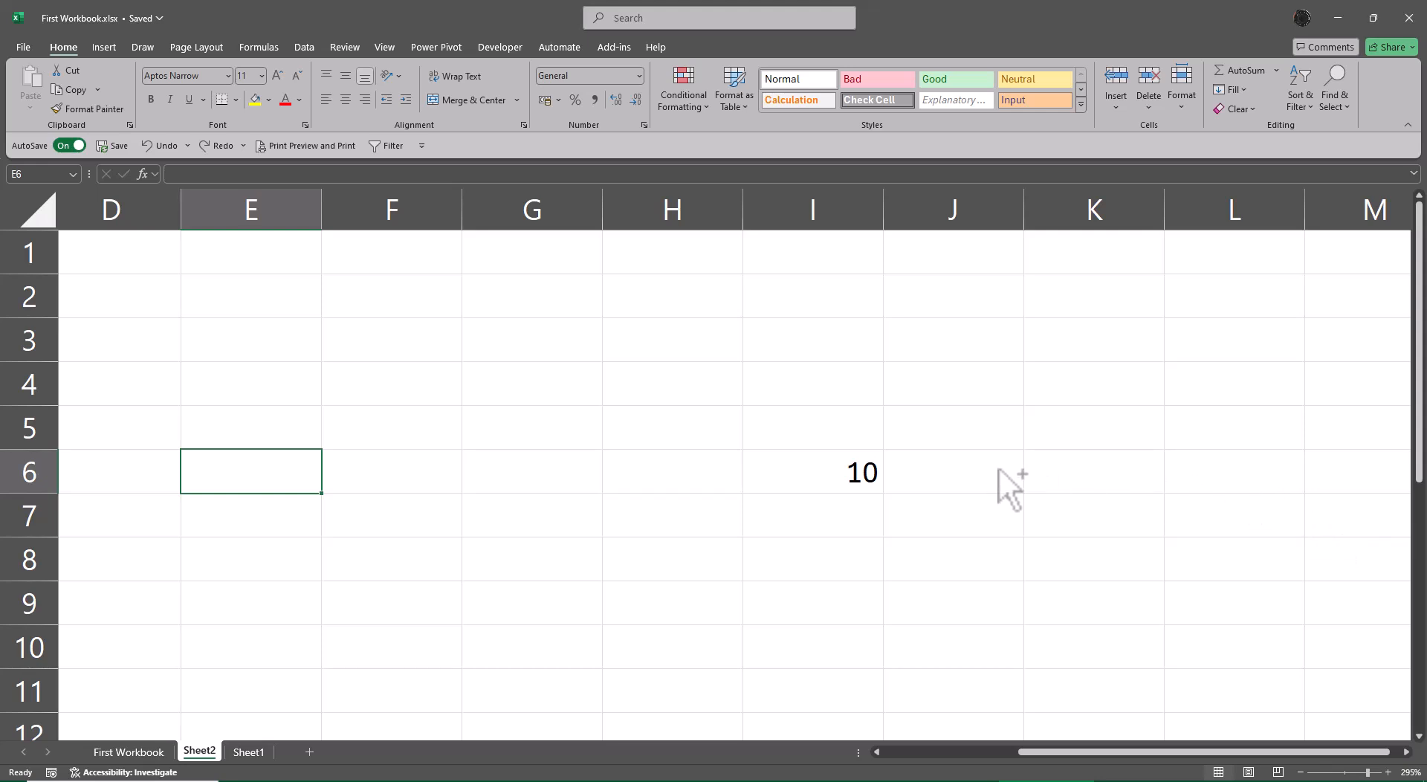
scroll(635, 471, down, 1)
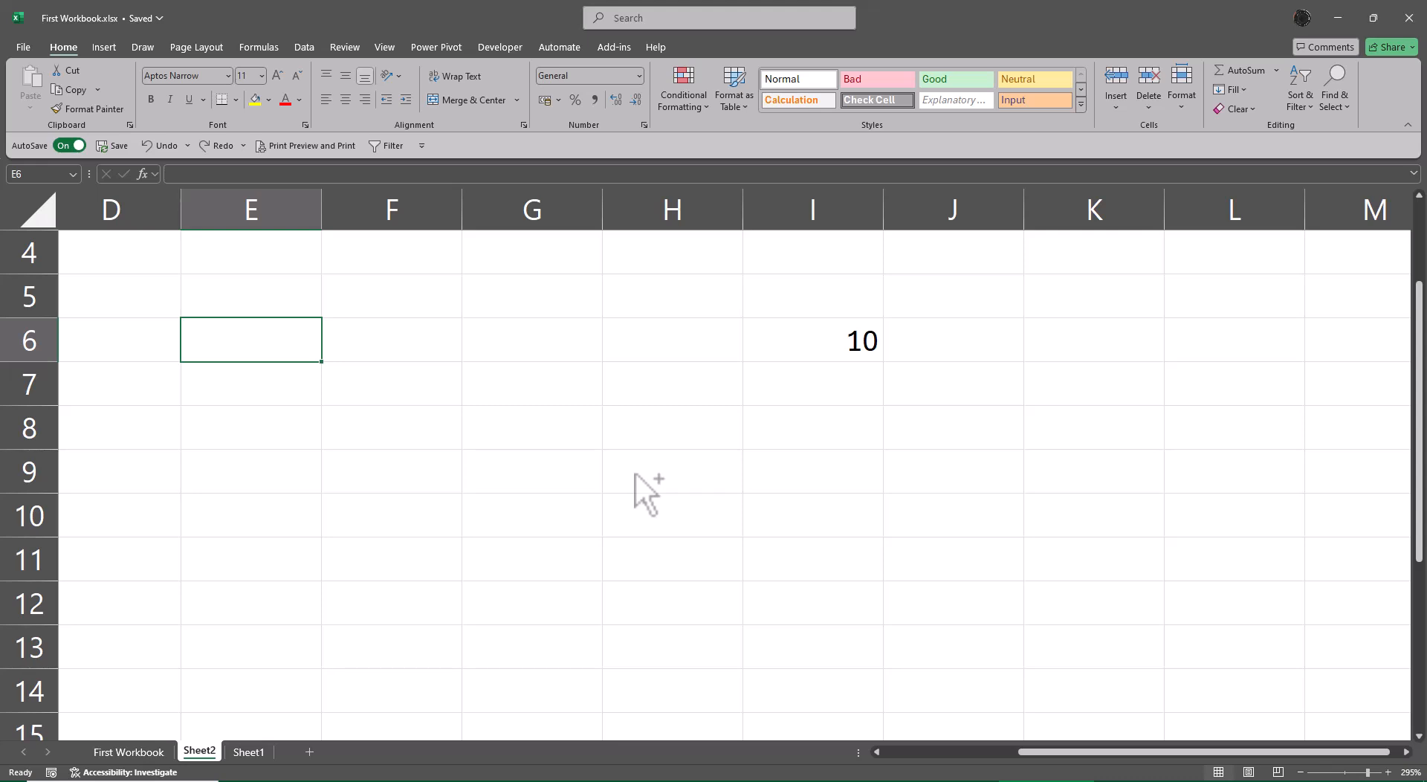
text(Enter)
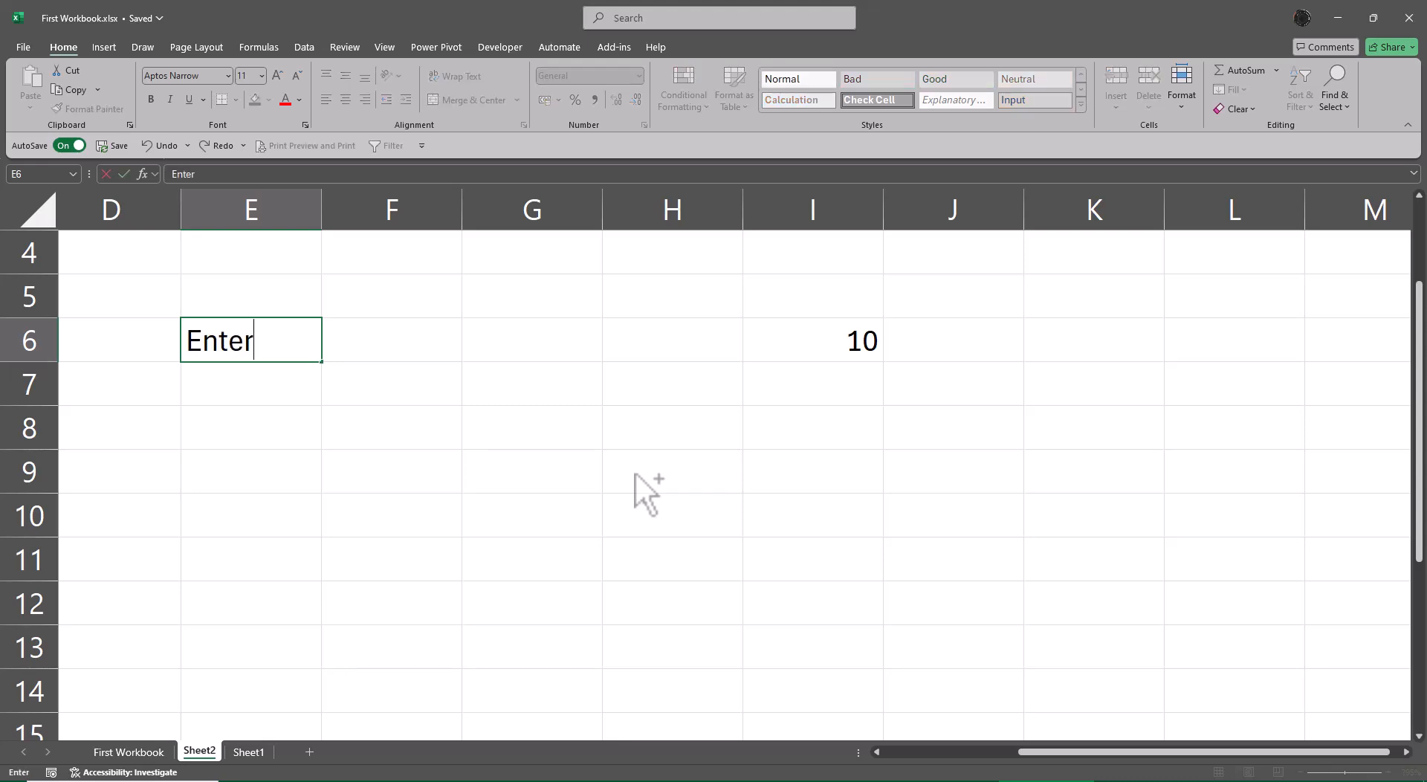
key(Return)
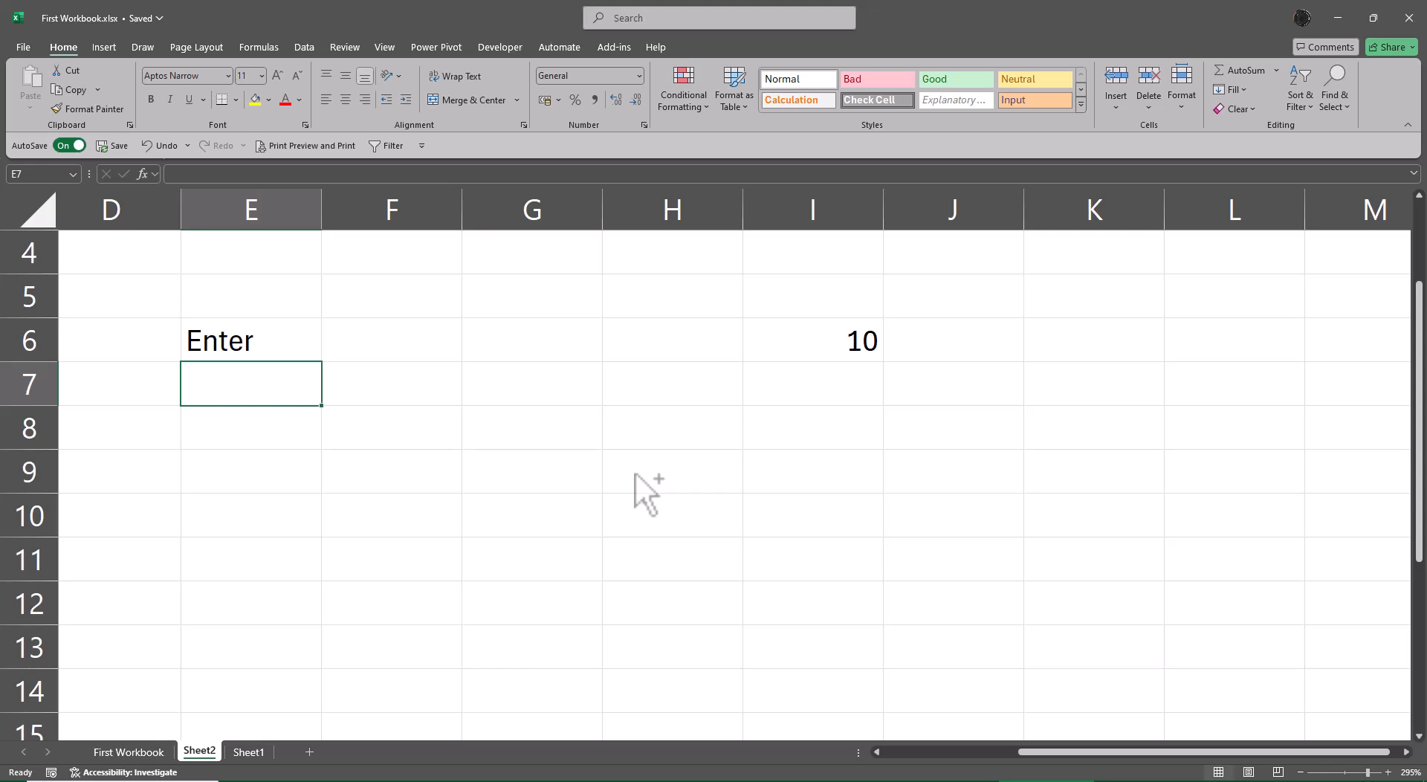
text(Ctrl Enter)
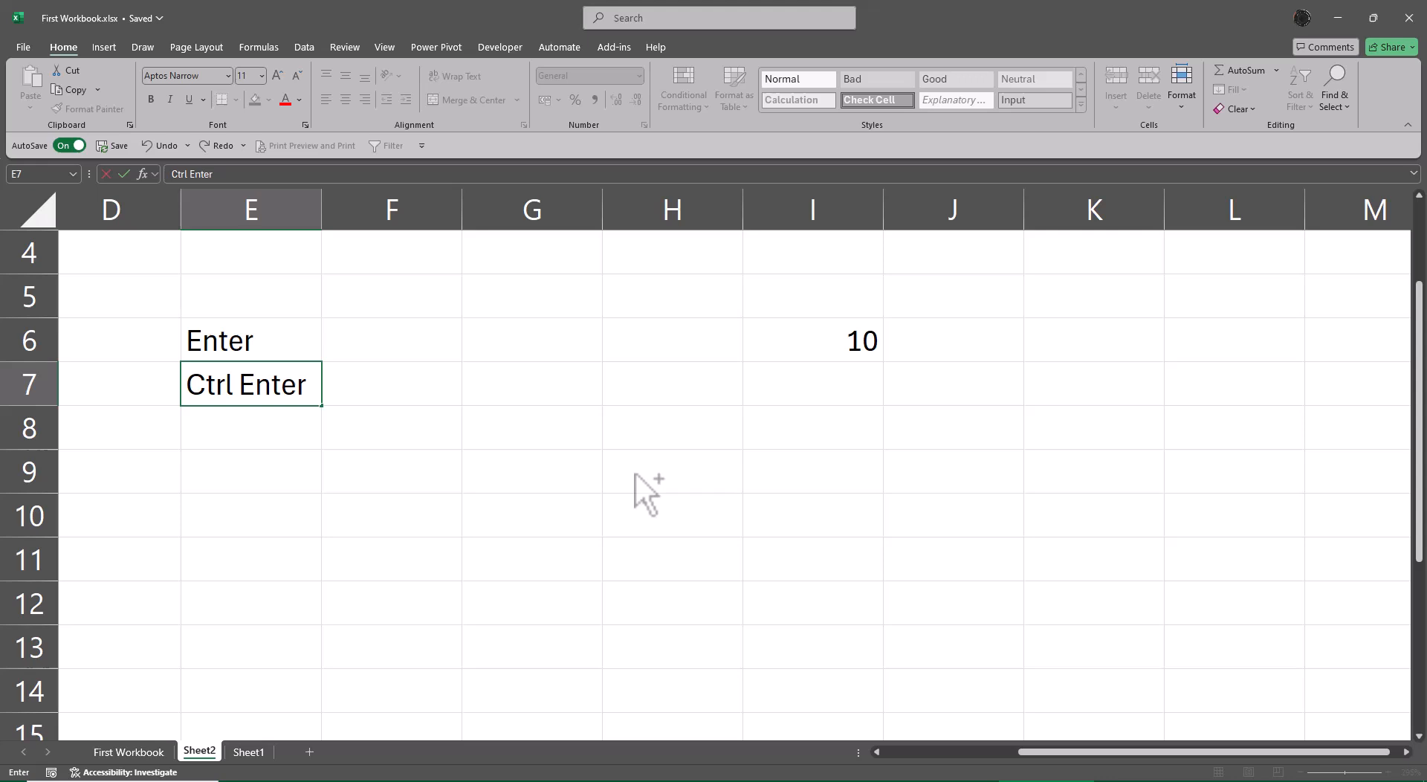
key(ctrl+Return)
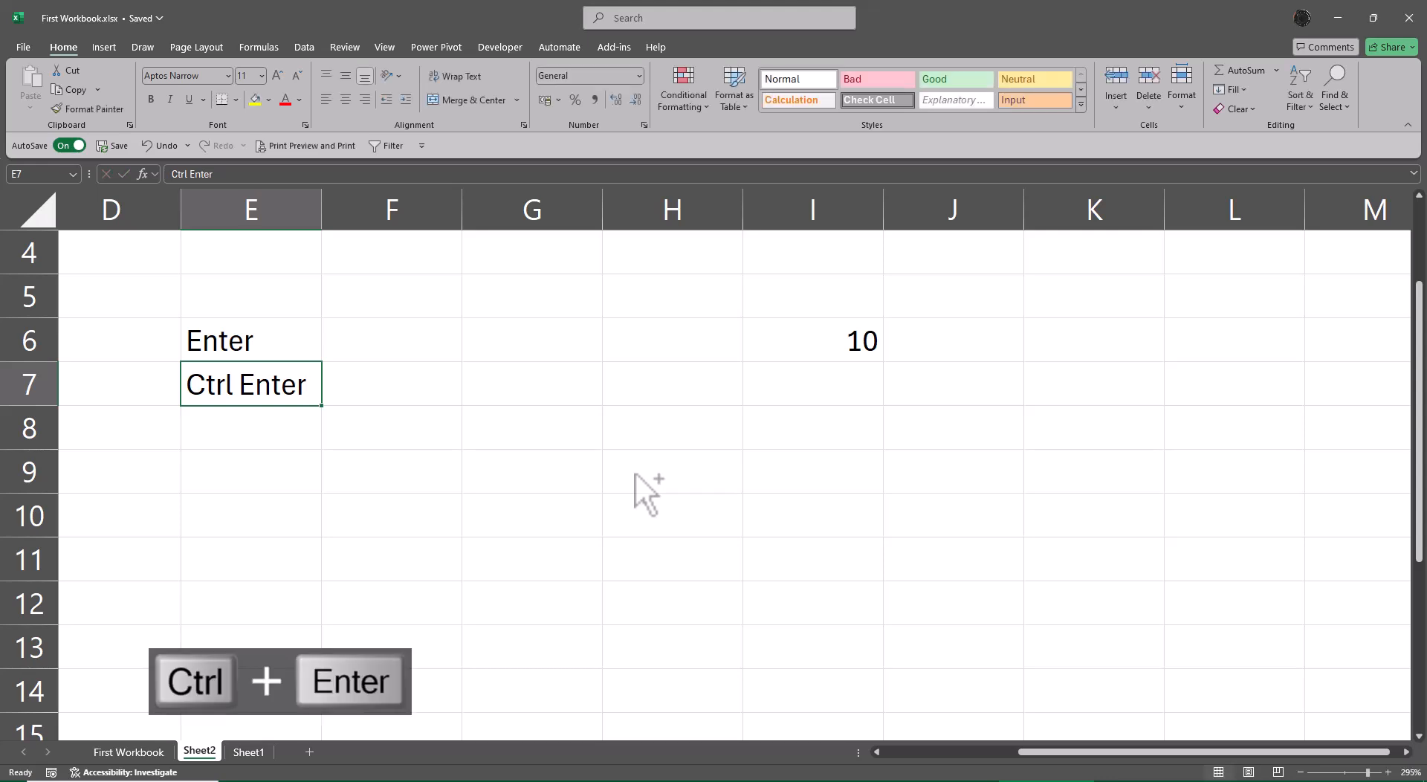
Add the labels "Tab" in E8 and "Shift Enter" in E9.
key(Down)
text(Ta)
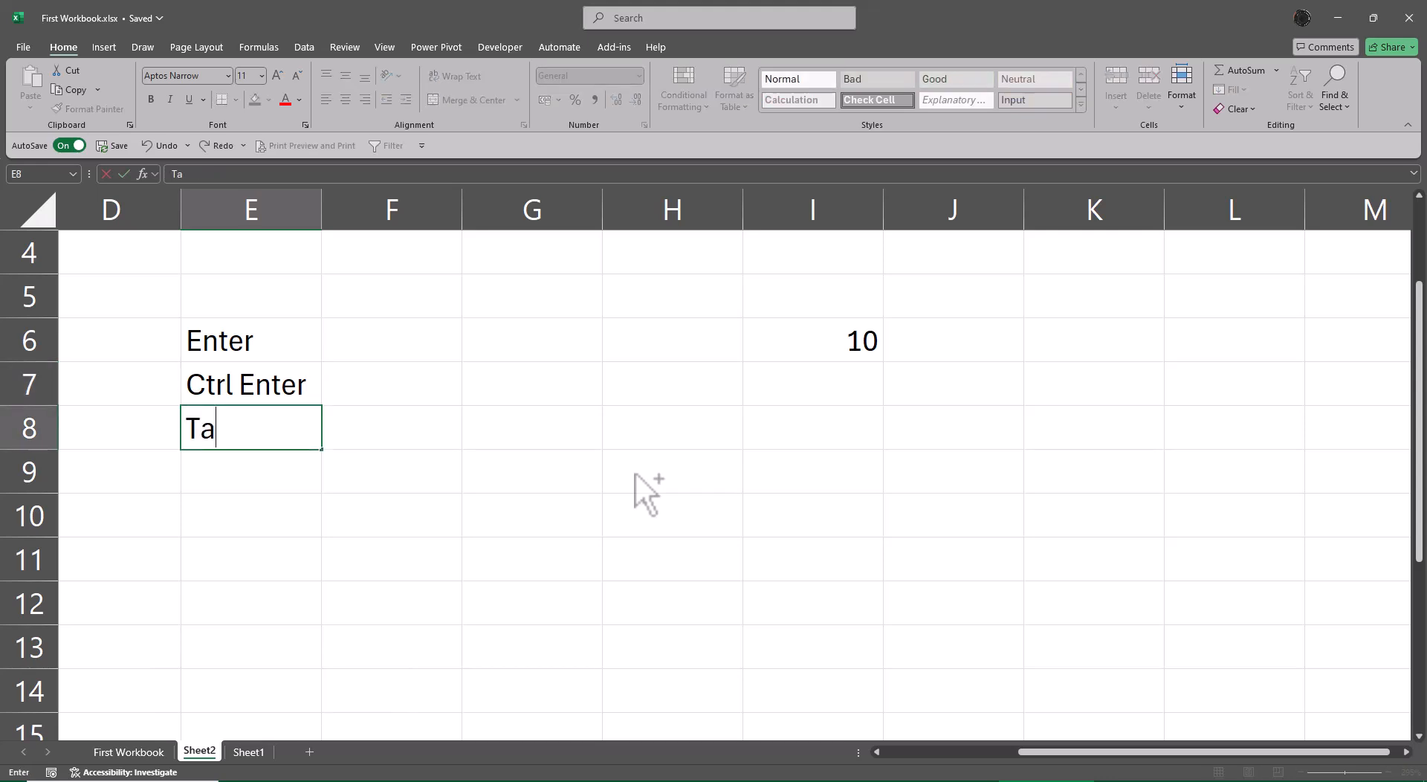
text(b)
key(Tab)
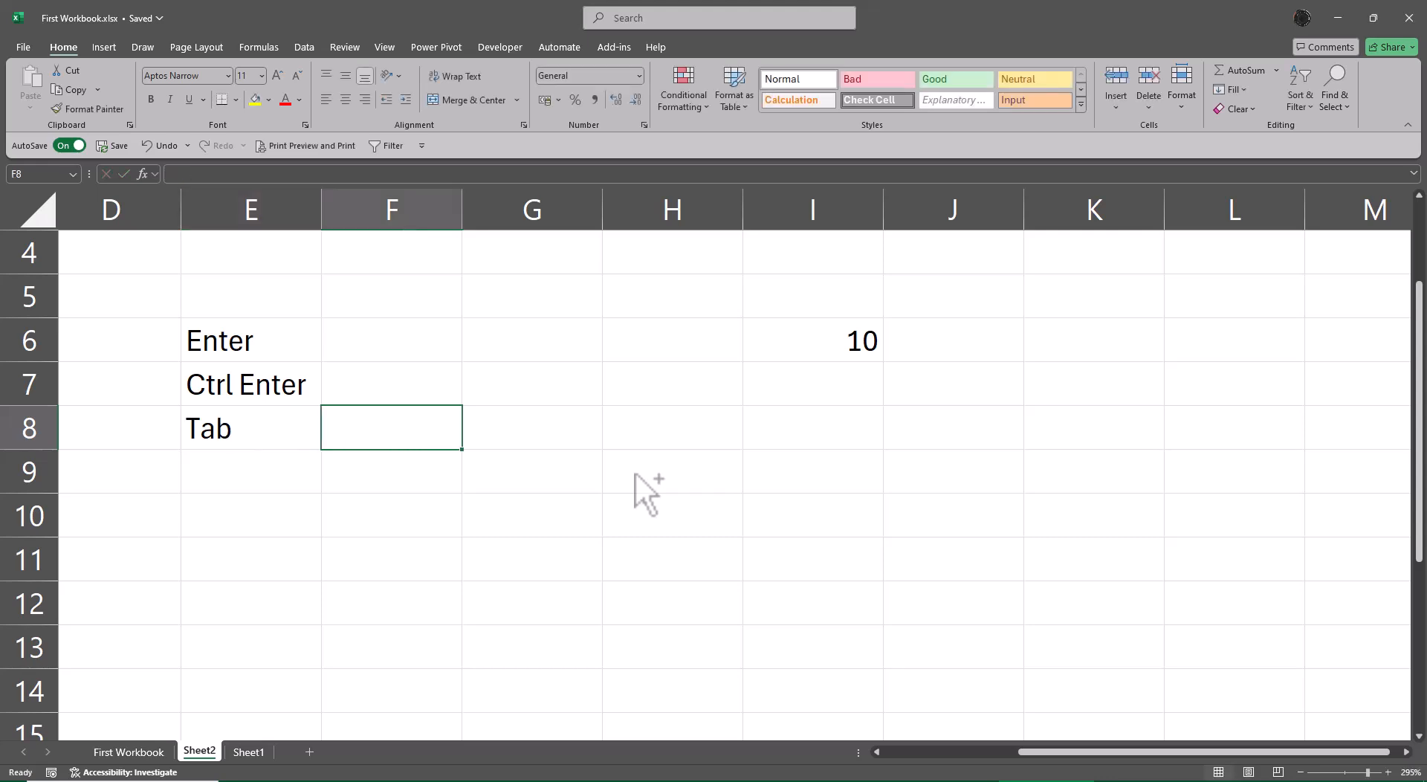
key(Return)
text(Shif)
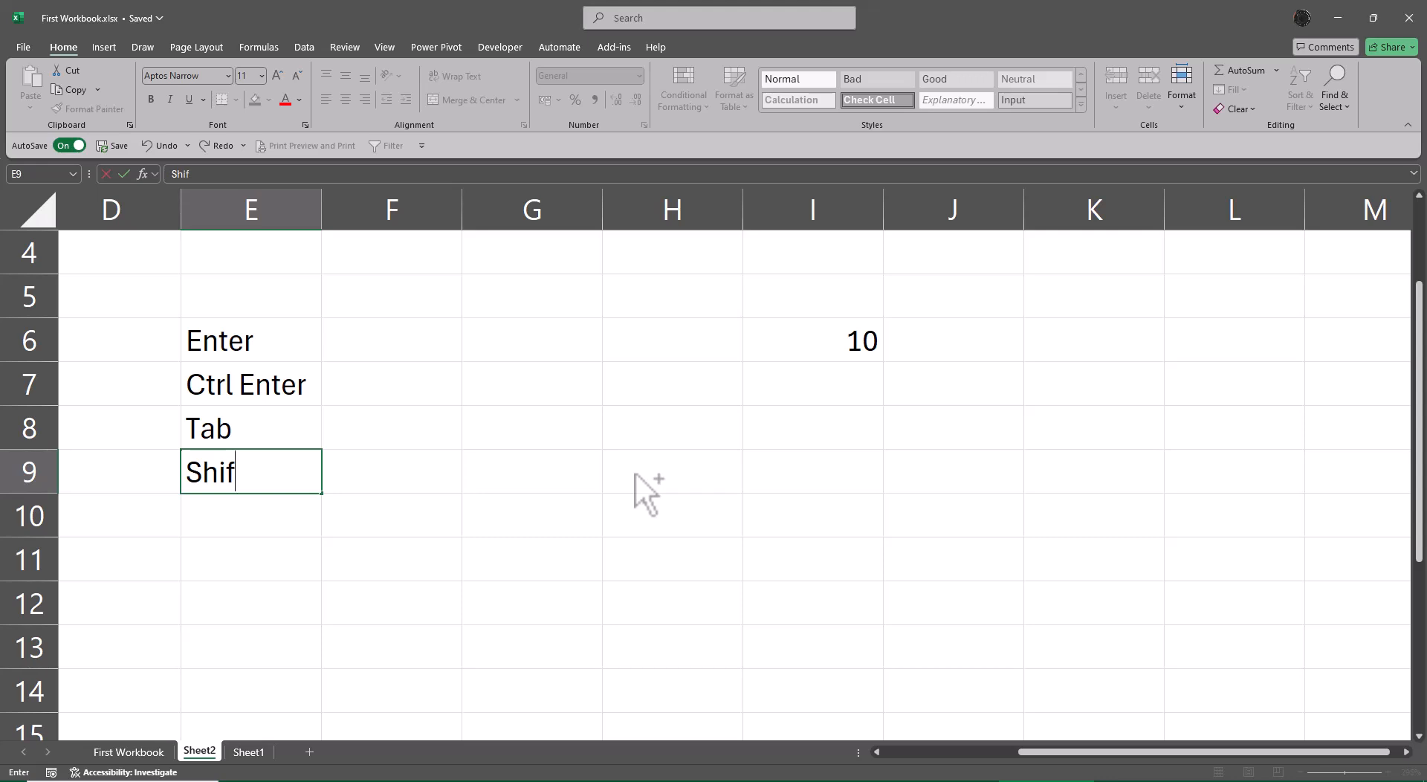
text(t Enter)
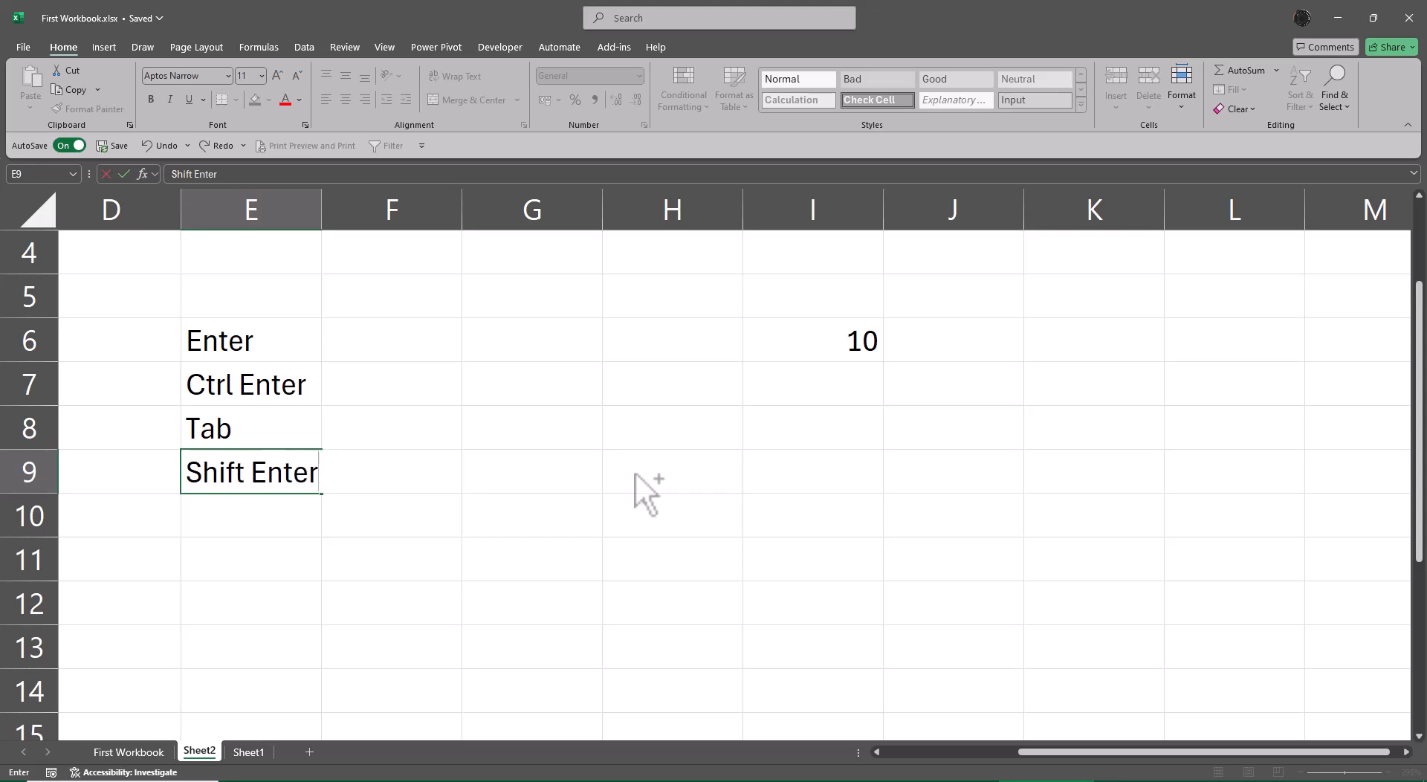
key(ctrl+Return)
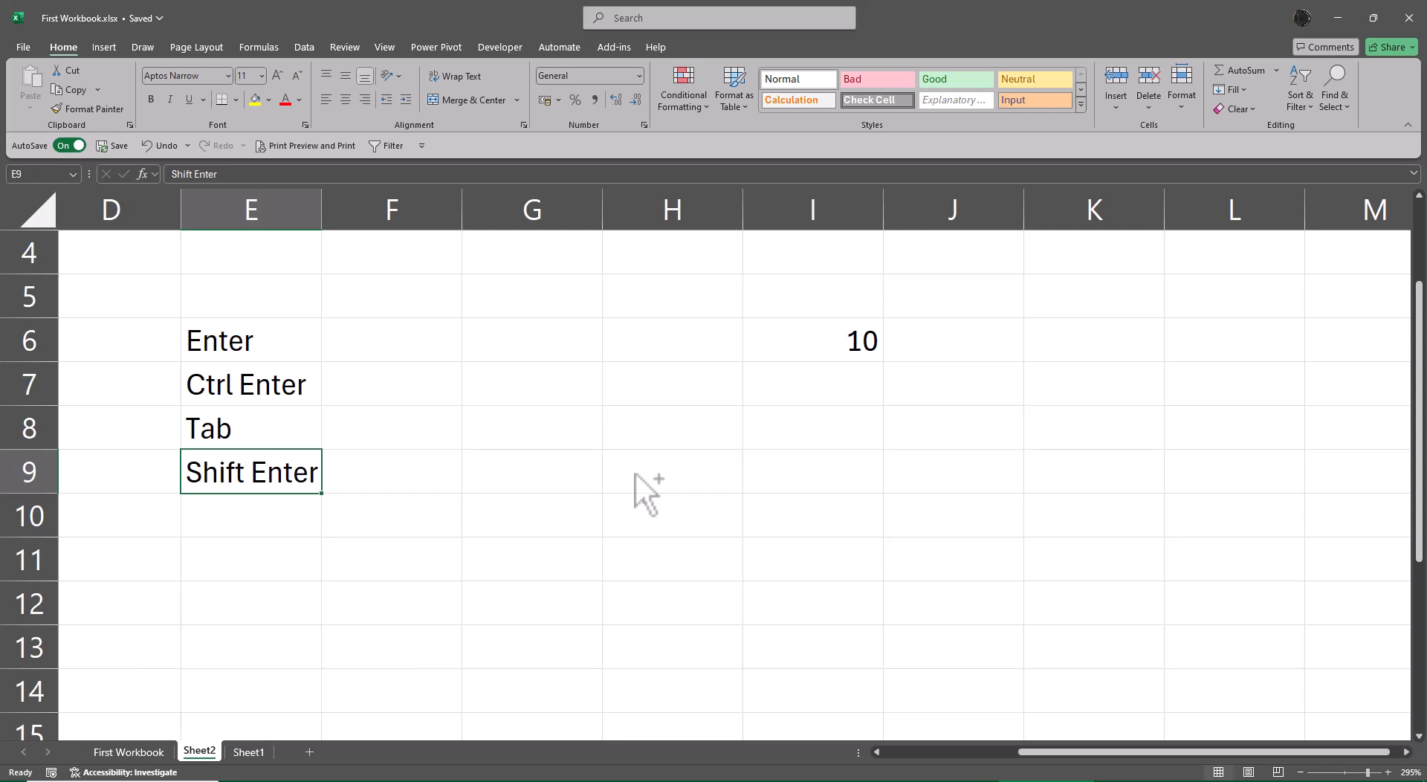
Enter the number 10 in G6.
key(Up)
key(Up)
key(Up)
key(Right)
key(Right)
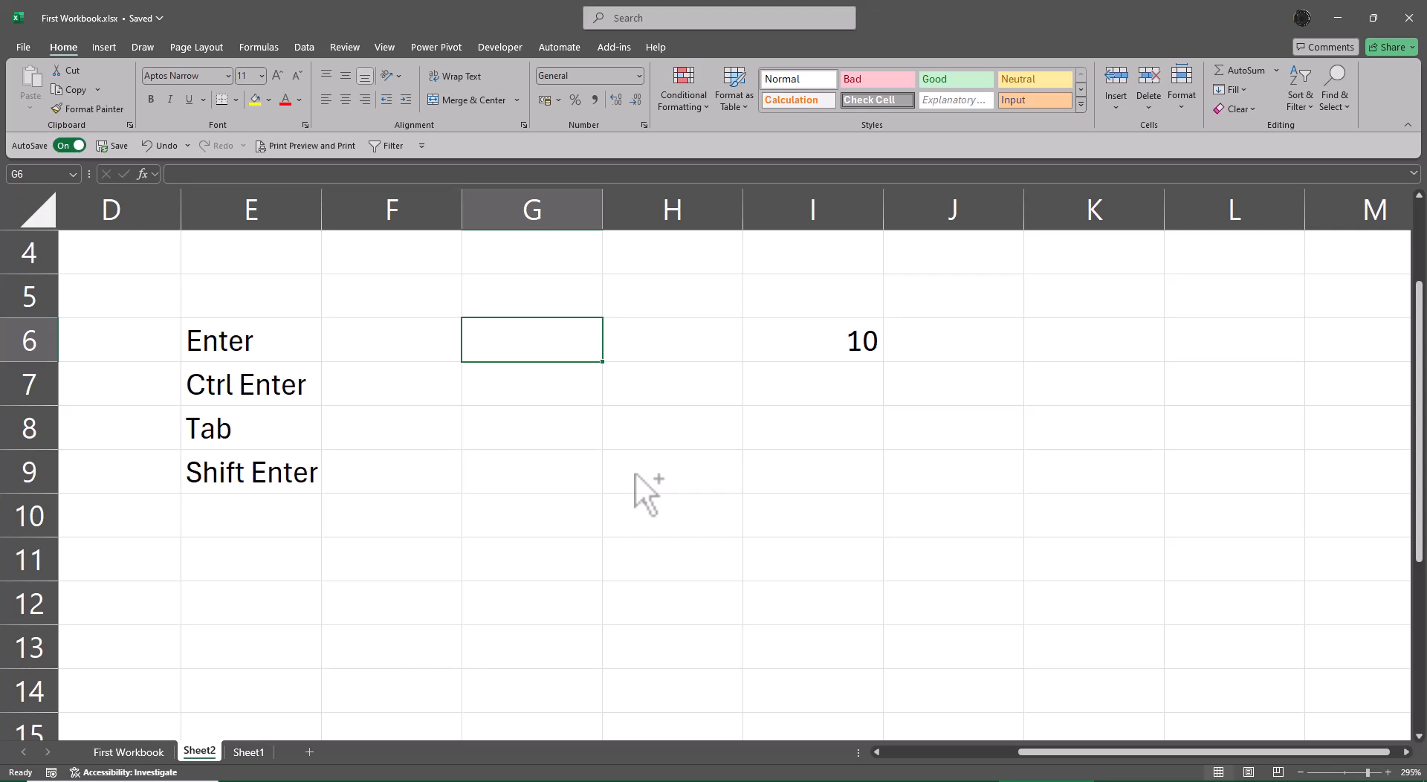
text(10)
key(Return)
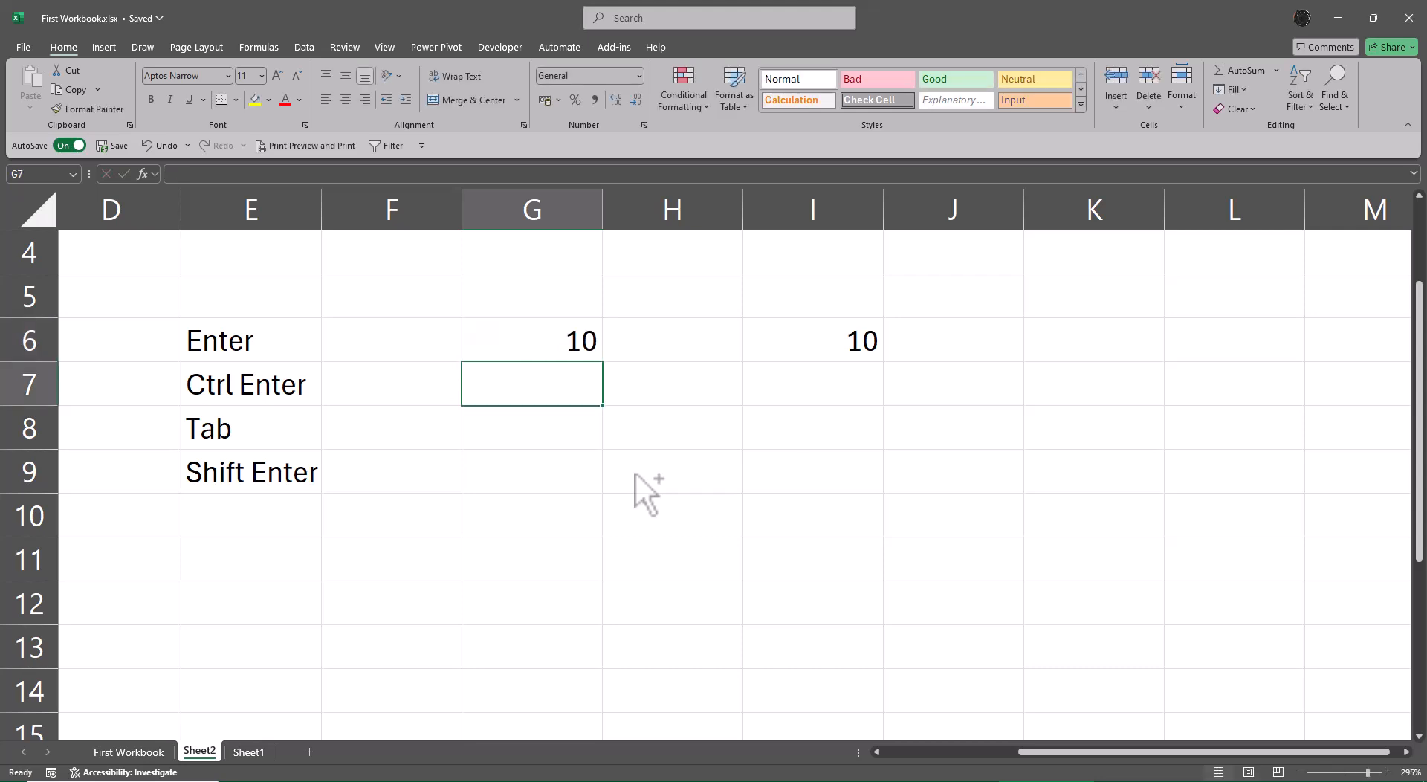
Select G6:G13 and cycle the active cell backwards through the selected range, ending at G6.
key(Up)
key(shift+Down)
key(shift+Down)
key(shift+Down)
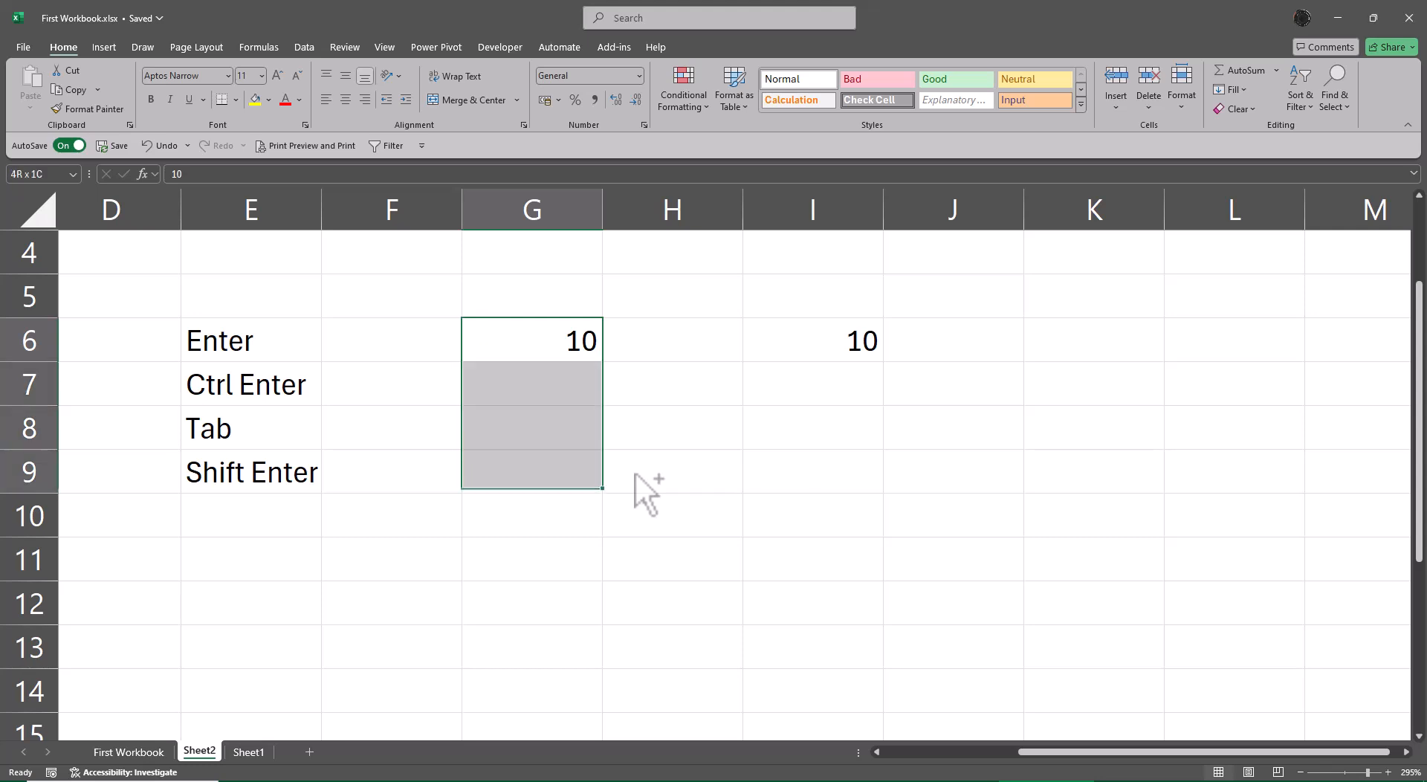
key(shift+Down)
key(shift+Down)
key(shift+Down)
key(shift+Down)
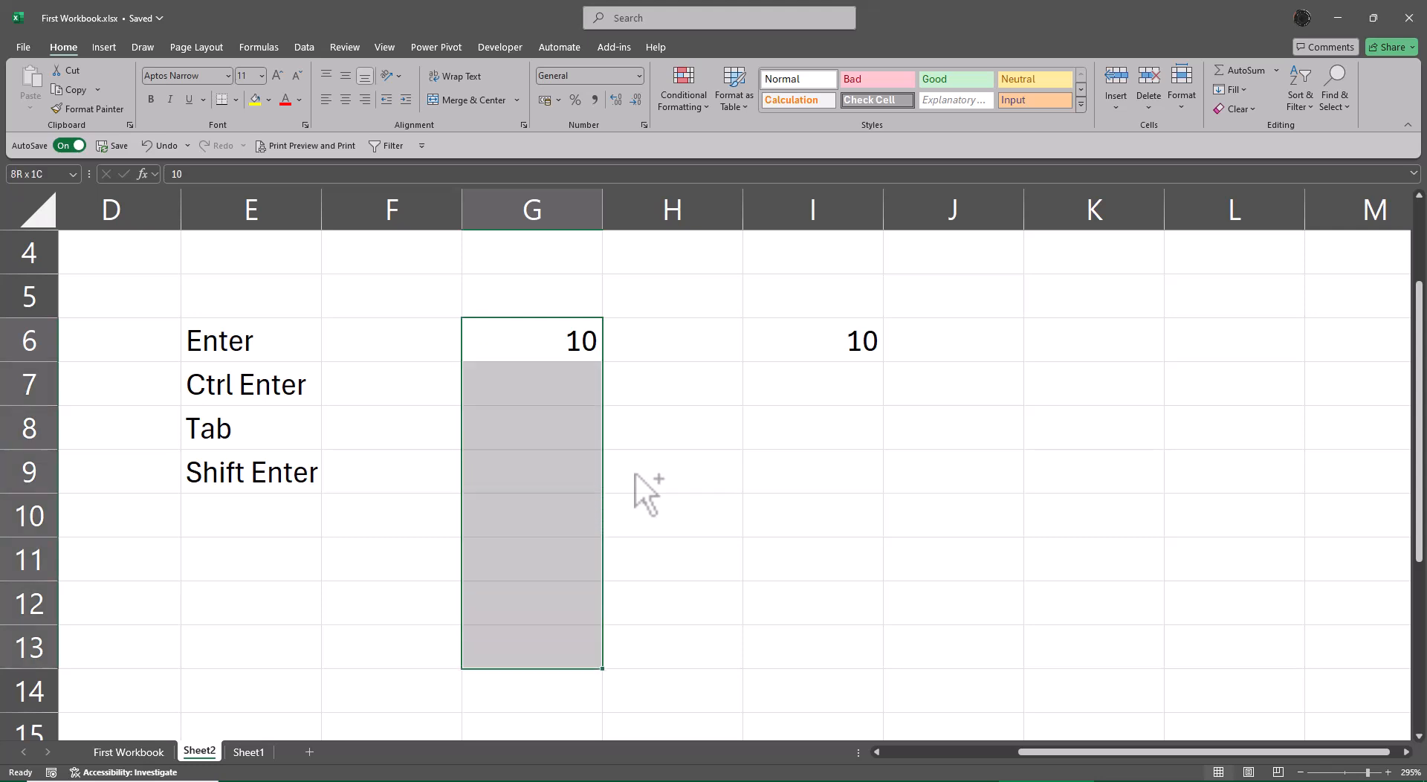
key(shift+Return)
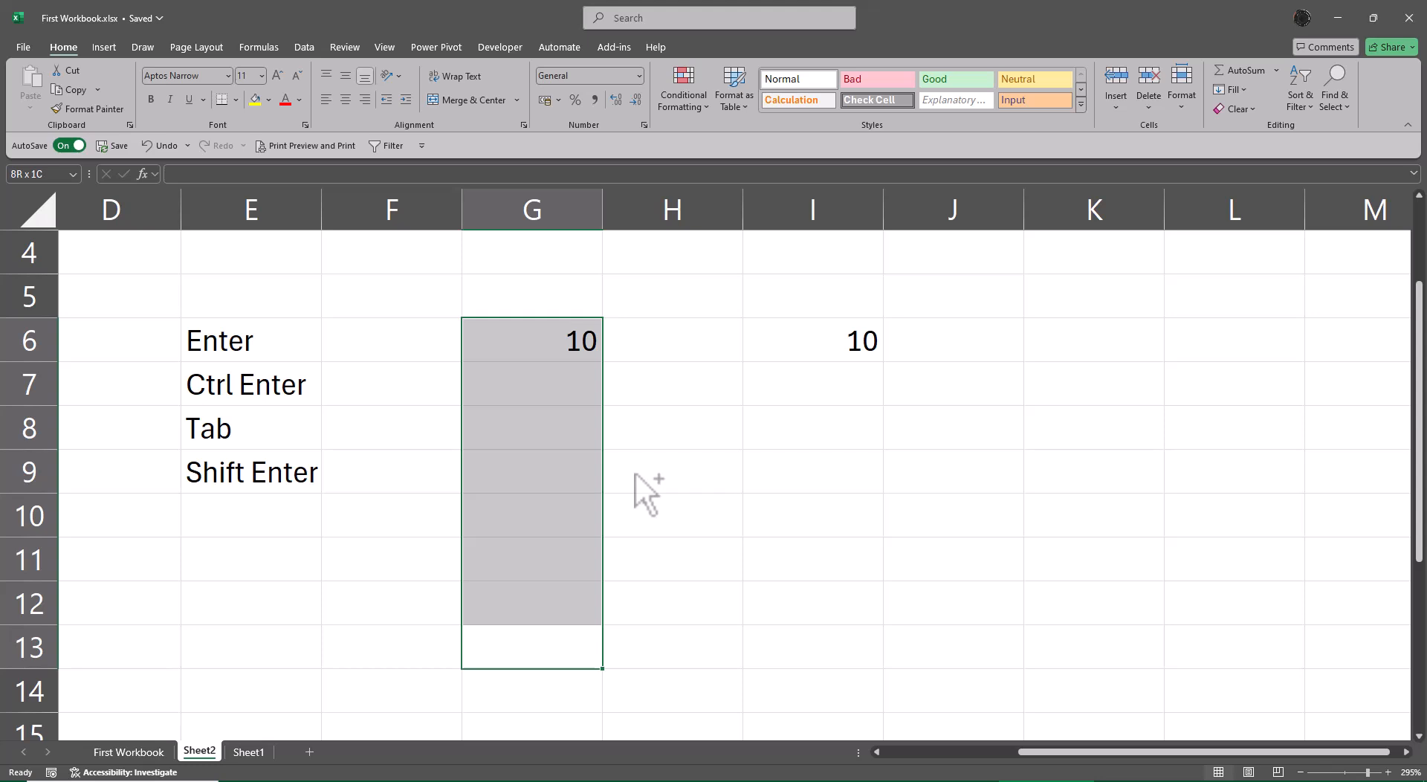
key(shift+Return)
key(shift+Return)
key(shift+Return)
key(shift+Return)
key(shift+Return)
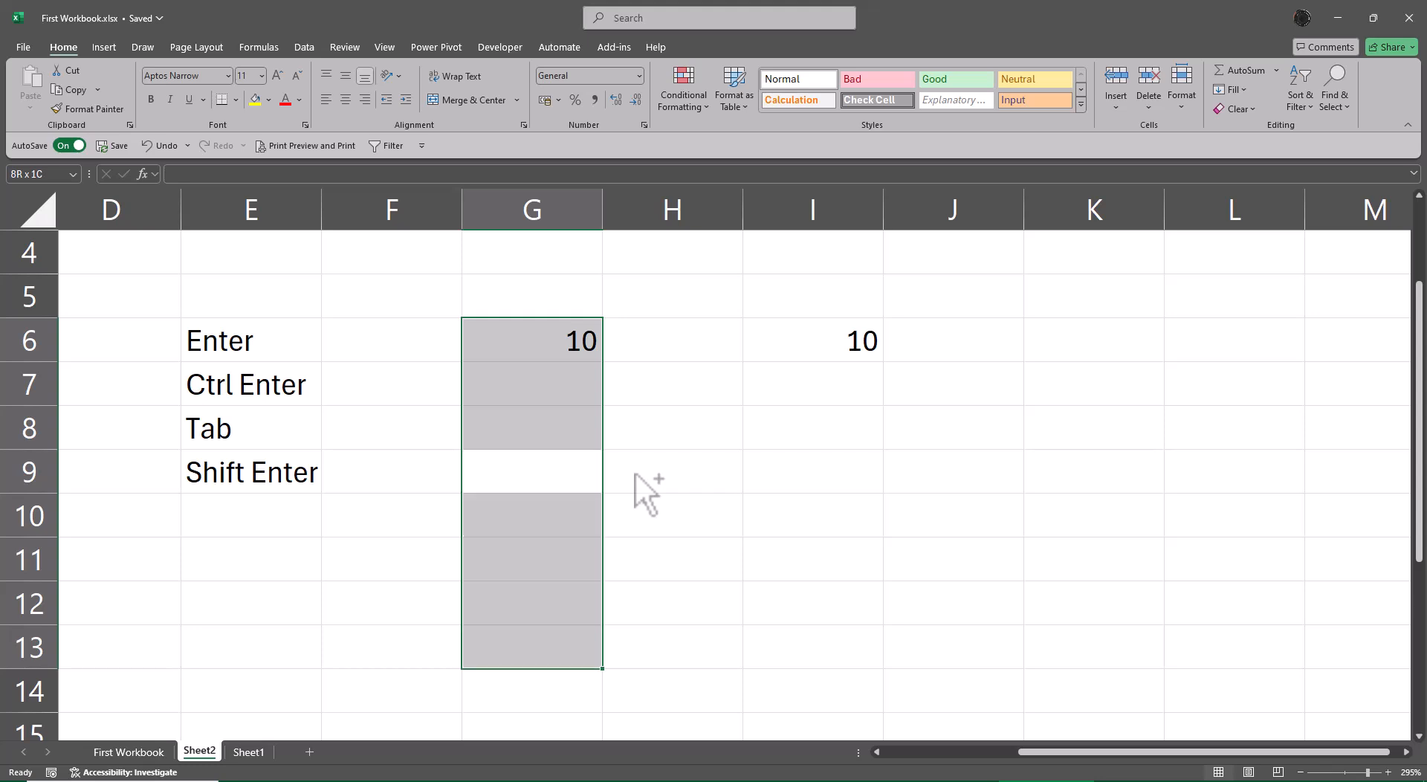
key(shift+Return)
key(shift+Return)
key(shift+Return)
key(shift+Return)
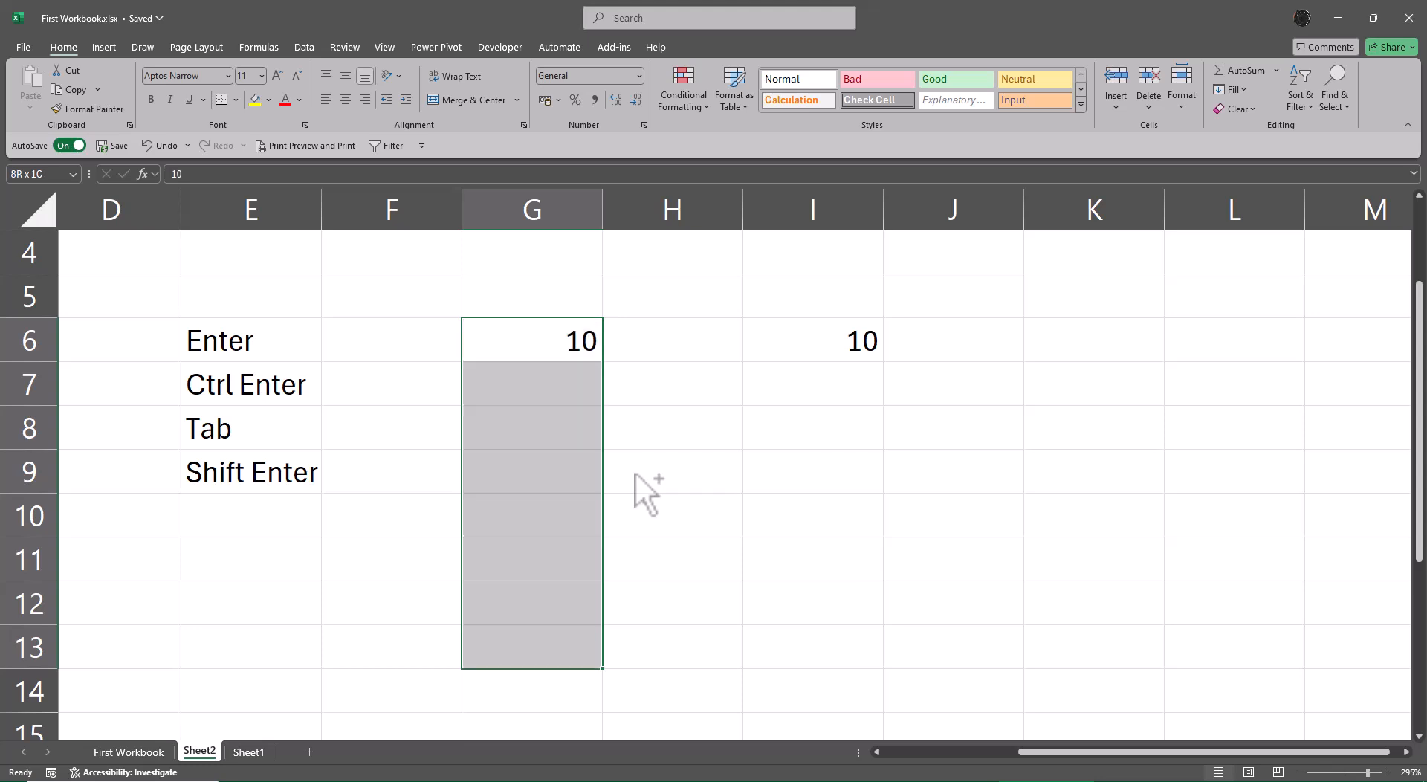
key(shift+Return)
key(shift+Return)
key(shift+Return)
key(shift+Return)
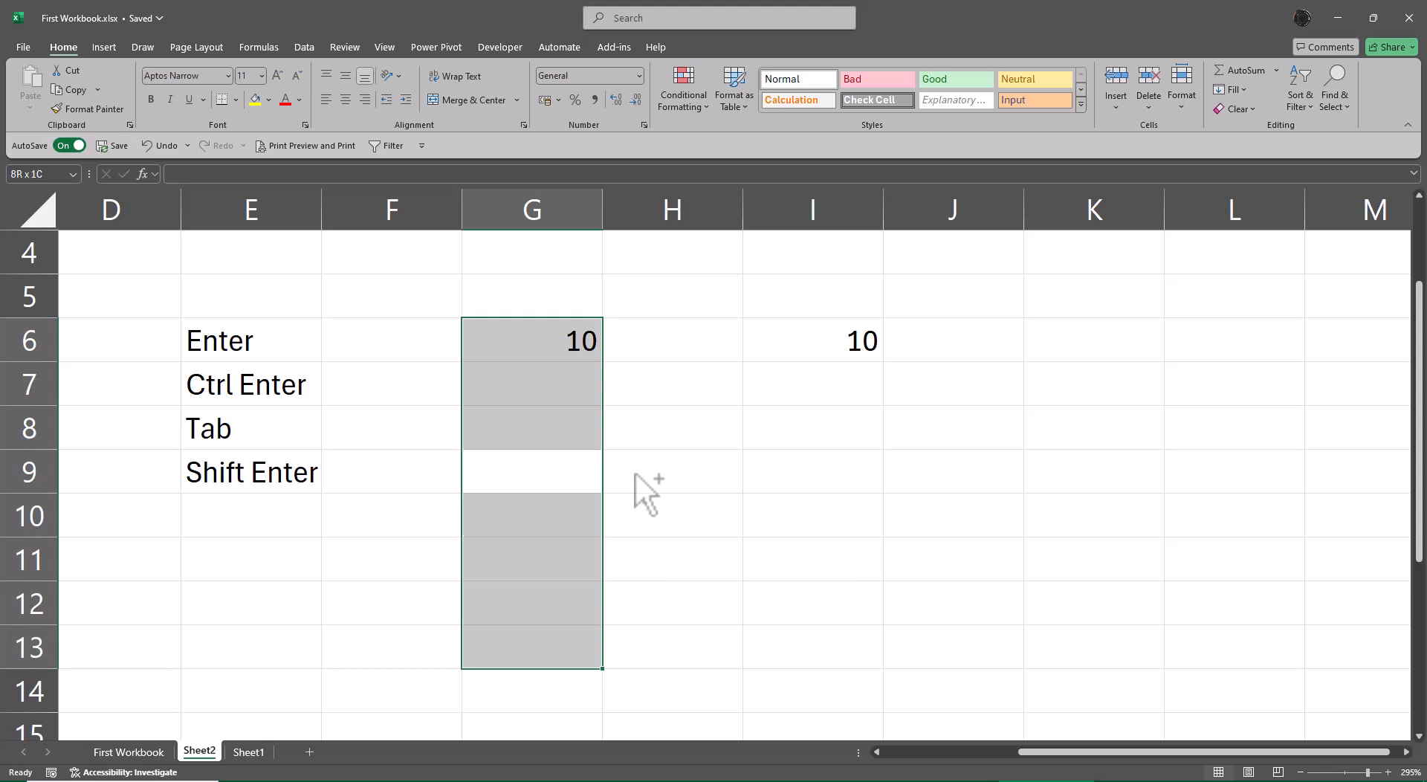
key(shift+Return)
key(shift+Return)
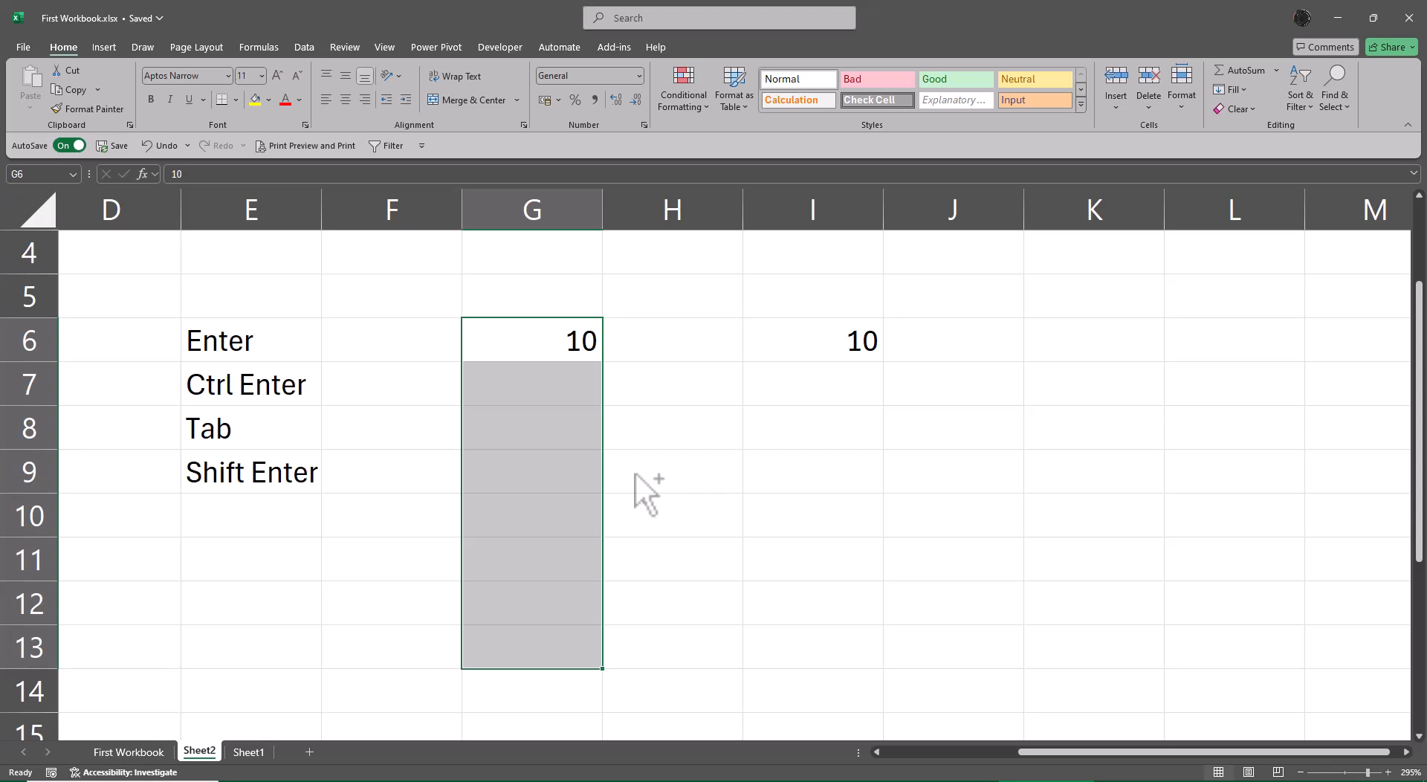
Continue the number series below G6 with 20, 30, 40 and 50 in G7:G10.
key(Down)
text(20)
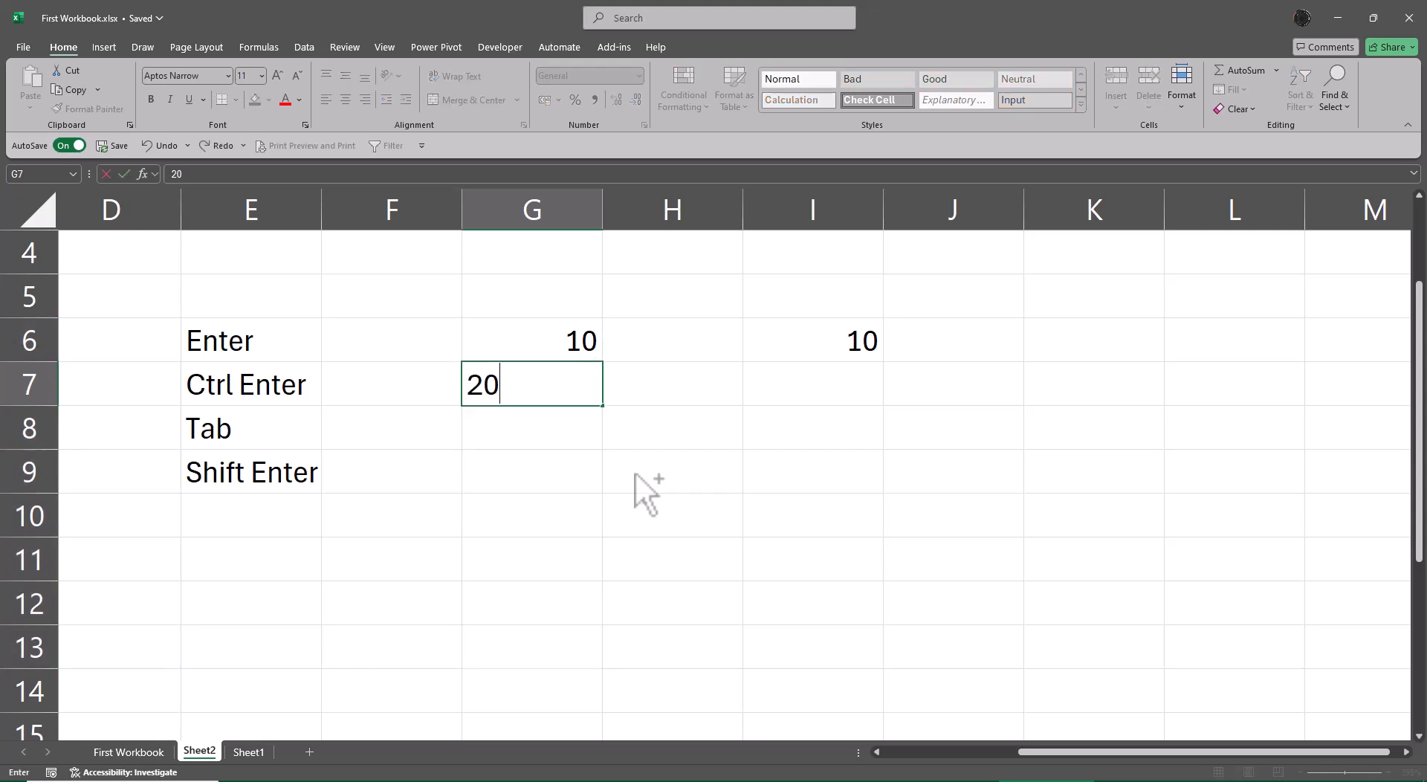
key(Return)
text(30)
key(Return)
text(40)
key(Return)
text(5)
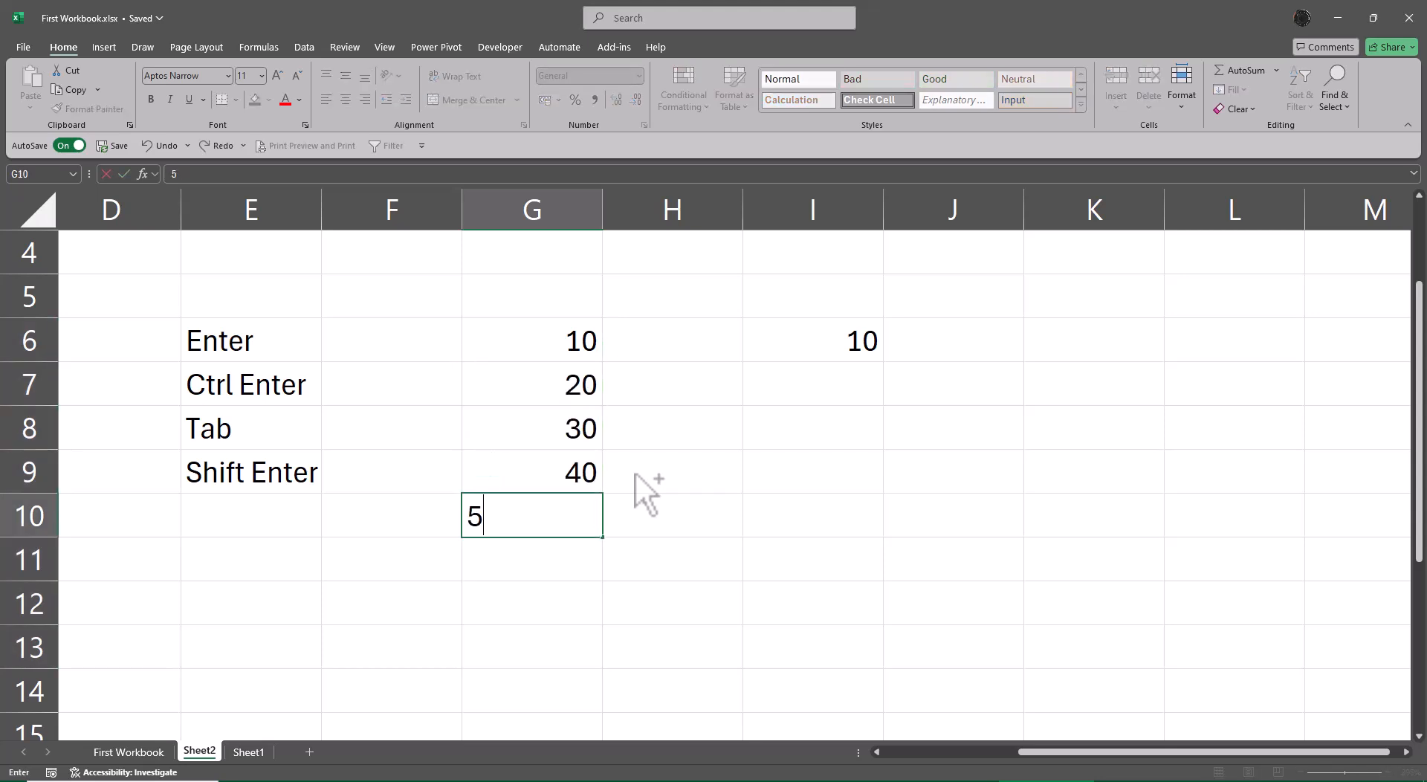
text(0)
key(Return)
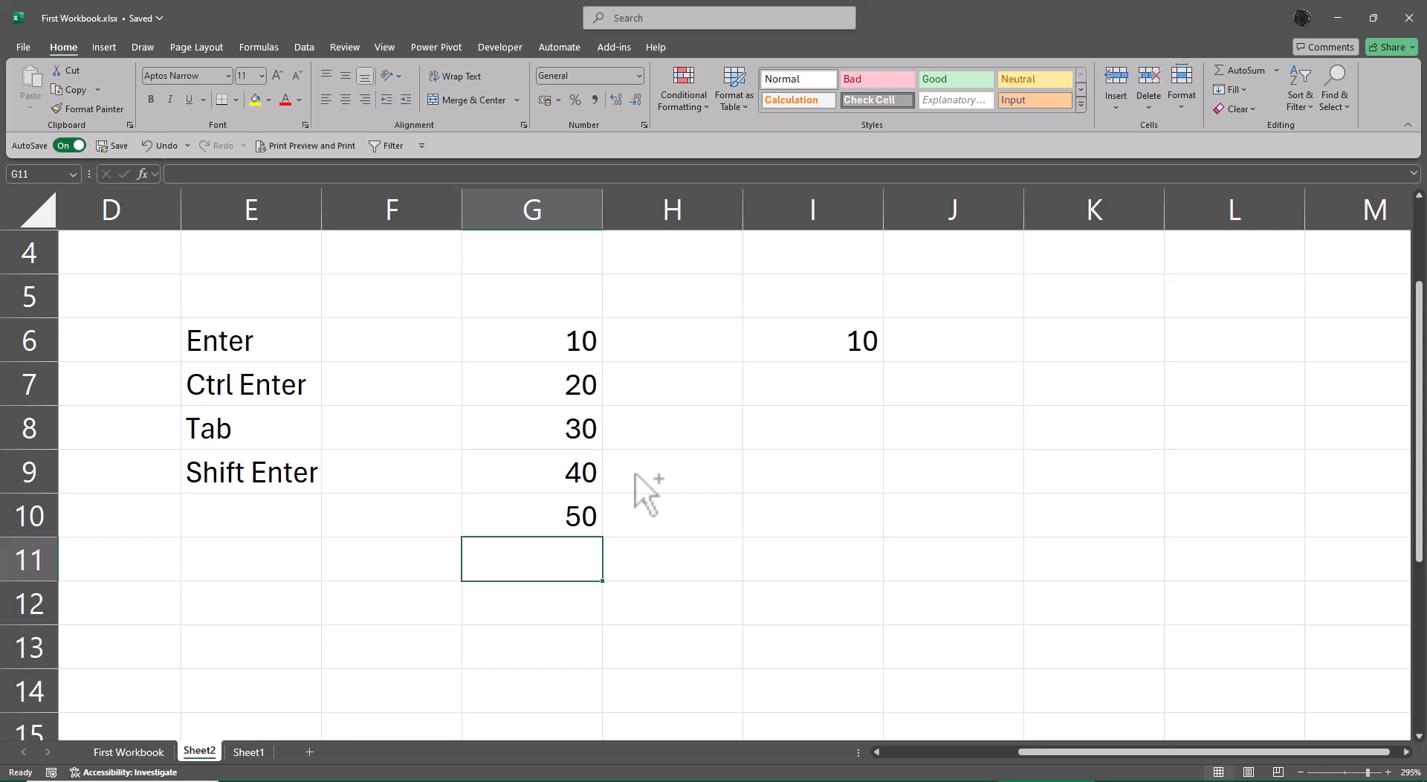
Enter the formula =G6:G10 in H6 to reference the whole number series.
key(Up)
key(Up)
key(Up)
key(Up)
key(Up)
key(Right)
text(=)
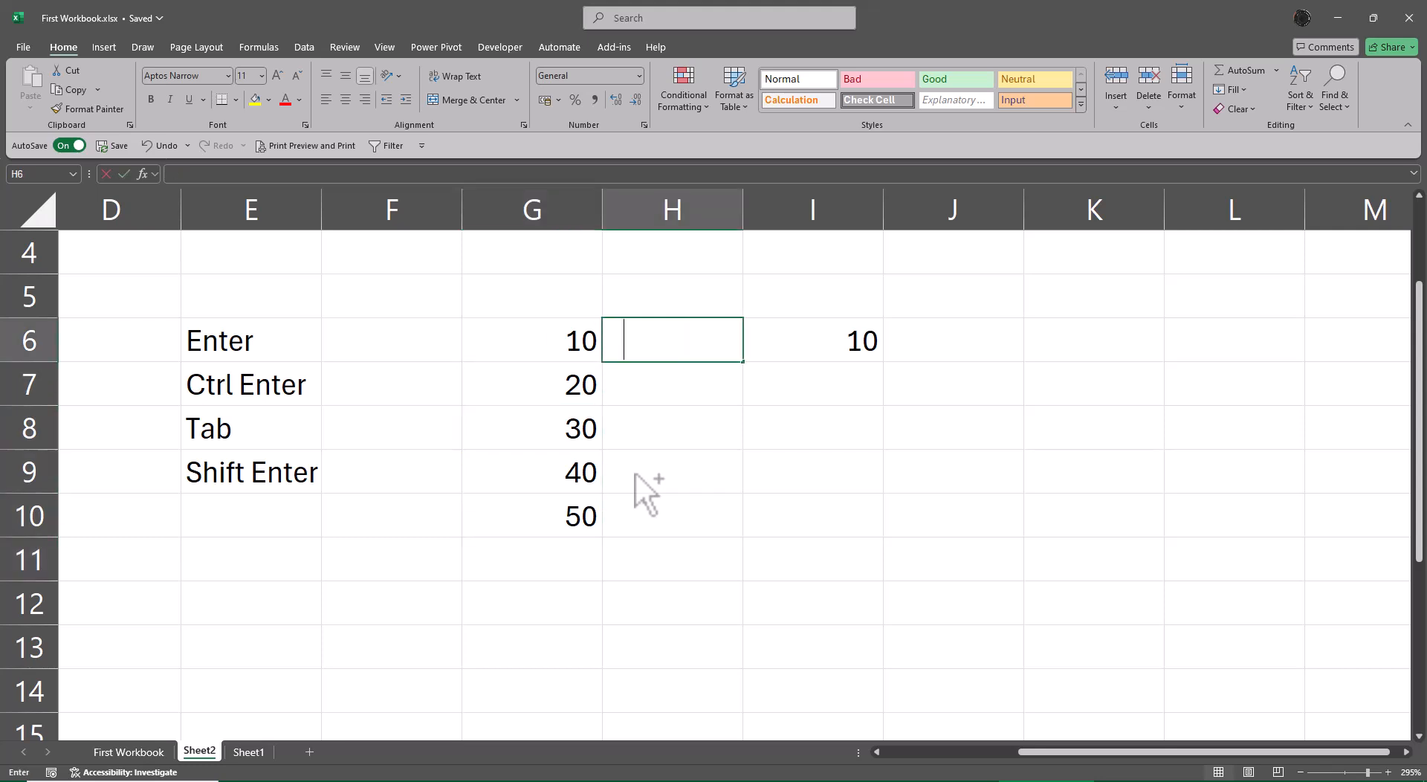
key(Left)
key(shift+Down)
key(shift+Down)
key(shift+Down)
key(shift+Down)
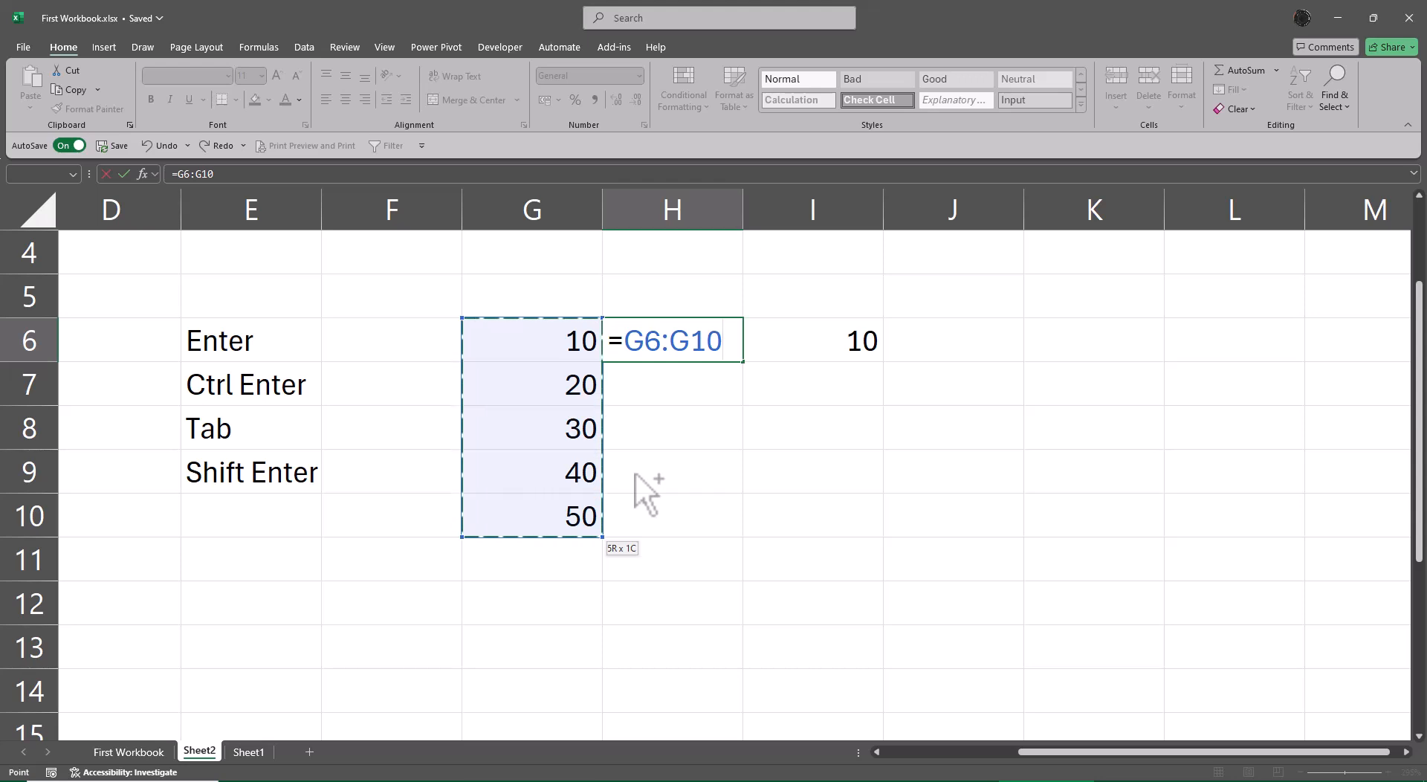
key(Return)
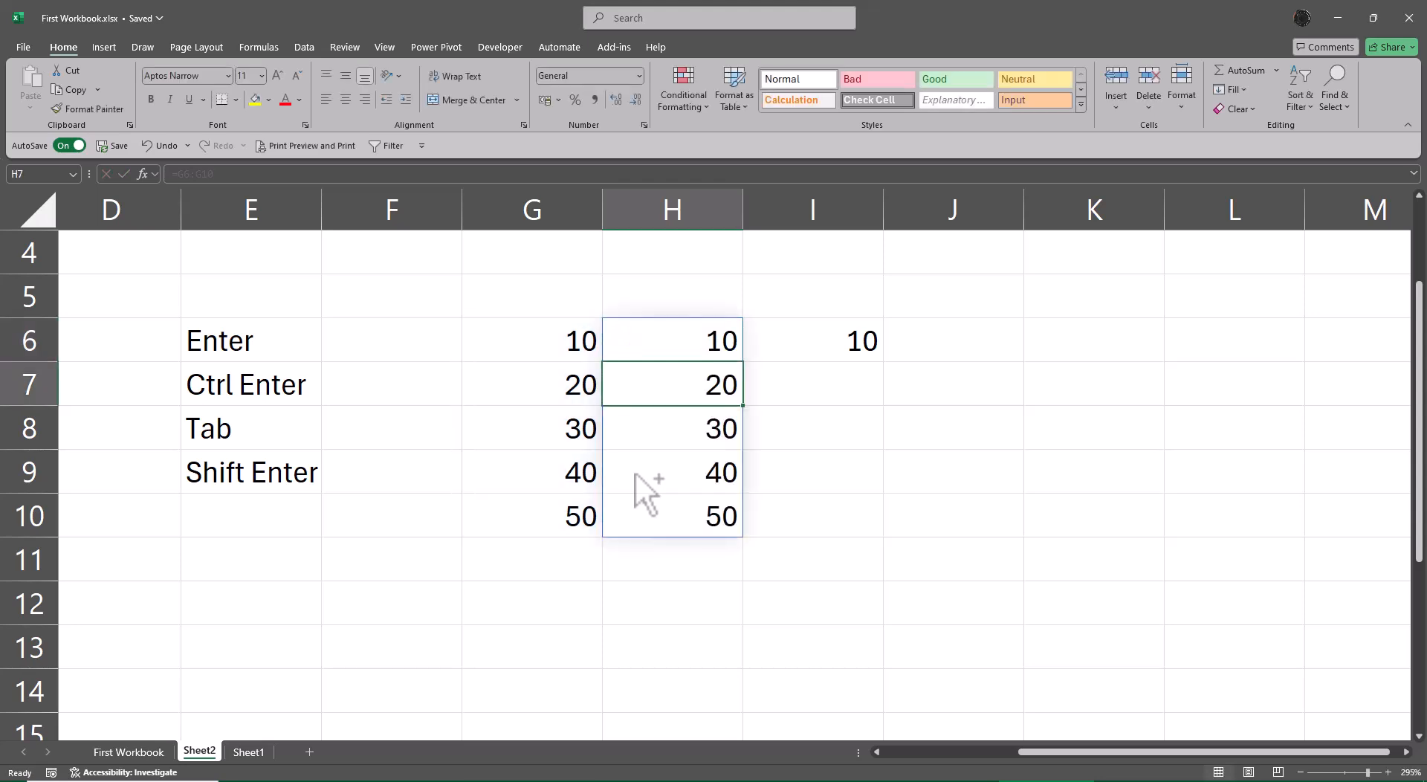
Clear the range reference formula and its spilled values from H6:H10.
key(Up)
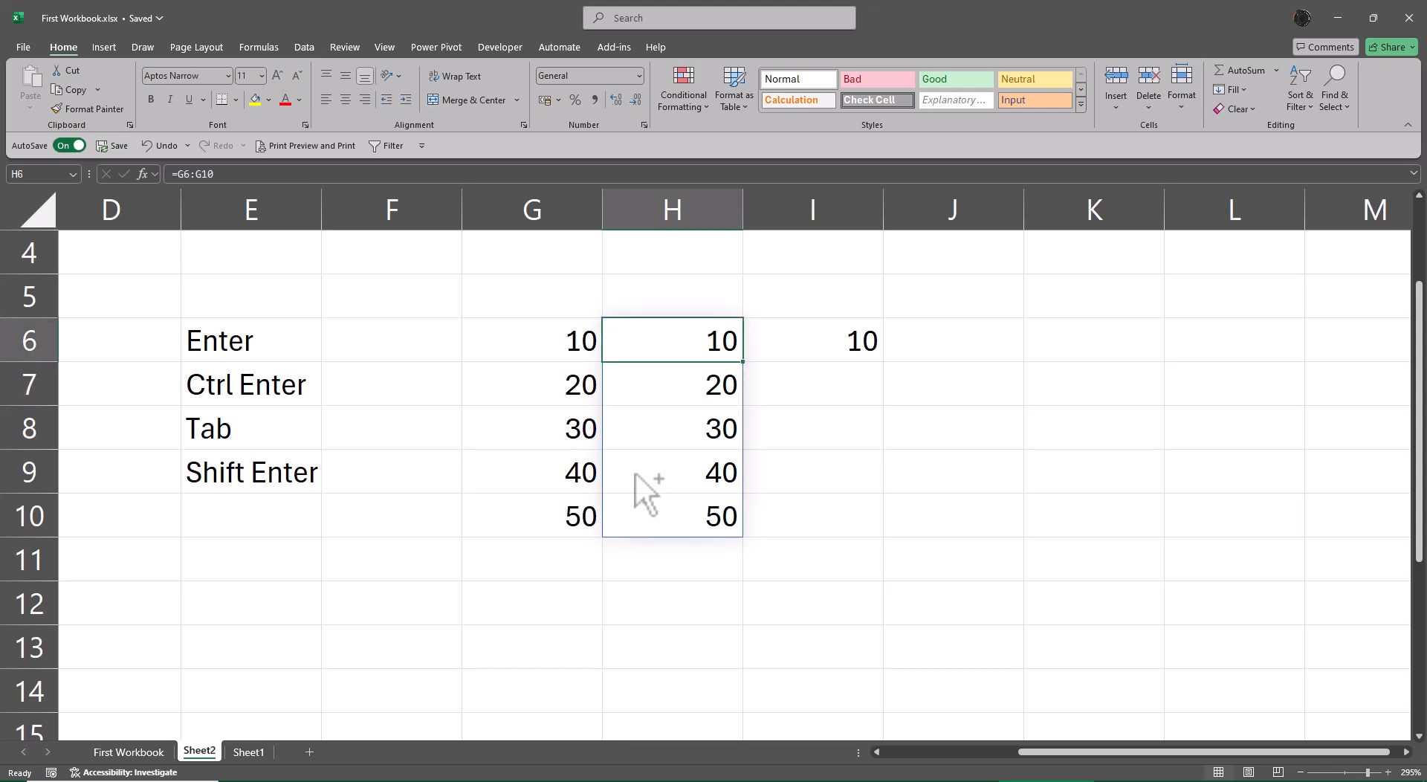
key(ctrl+shift+Down)
key(Delete)
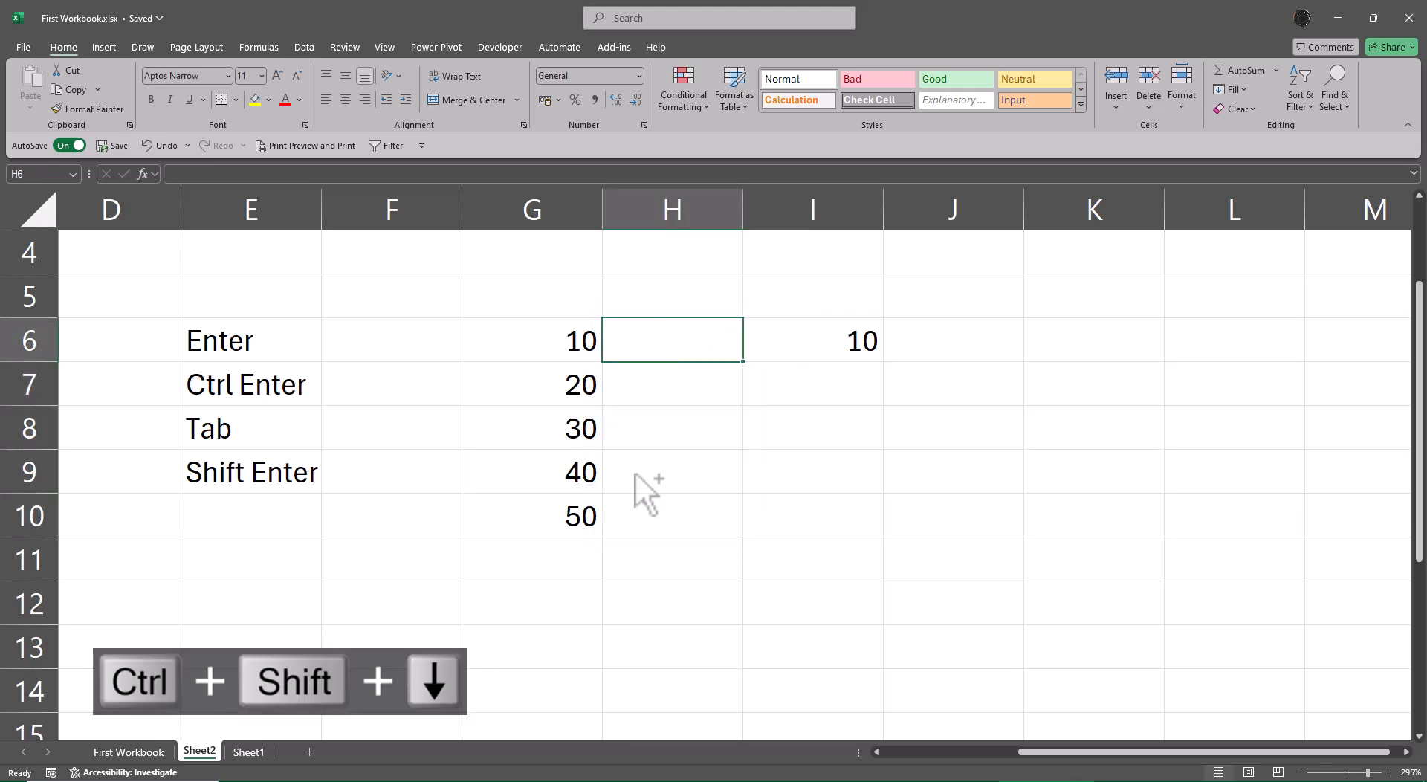
Enter the formula =SUM(G6:G10) in H6 and reselect that cell.
text(=sum()
key(Left)
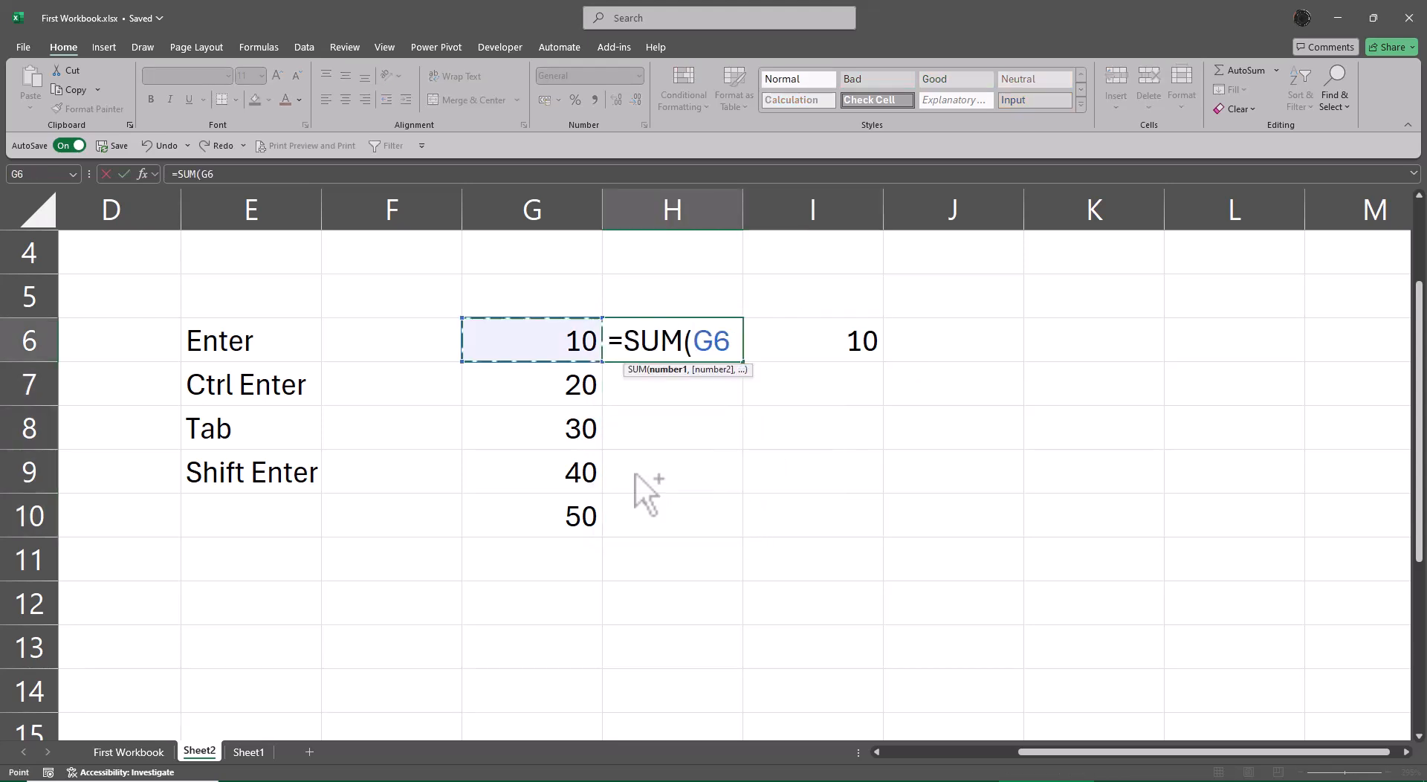
key(ctrl+shift+Down)
key(Return)
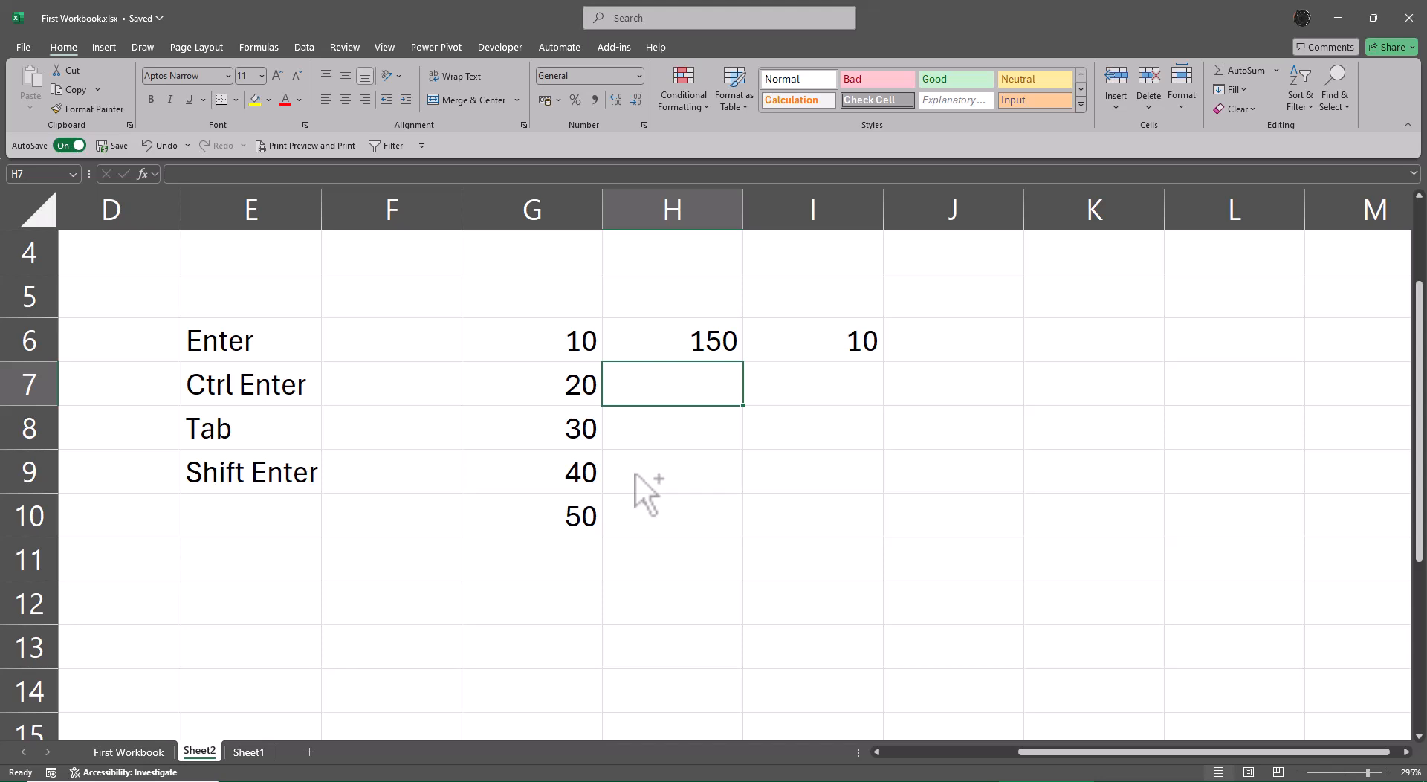
key(Up)
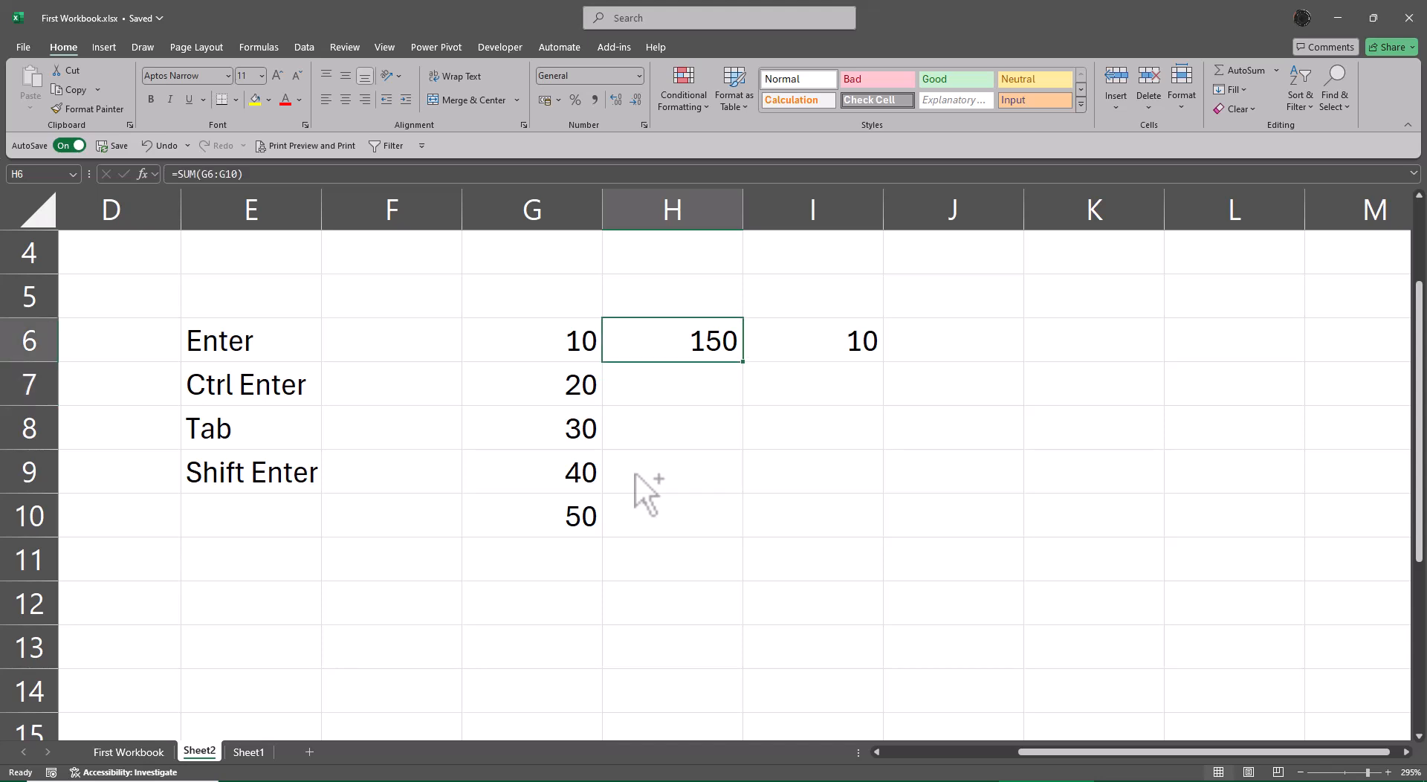
Extend the number series in column G down to G35 by filling from G9:G10.
key(Left)
key(shift+Down)
key(shift+Down)
key(shift+Down)
key(shift+Down)
key(Down)
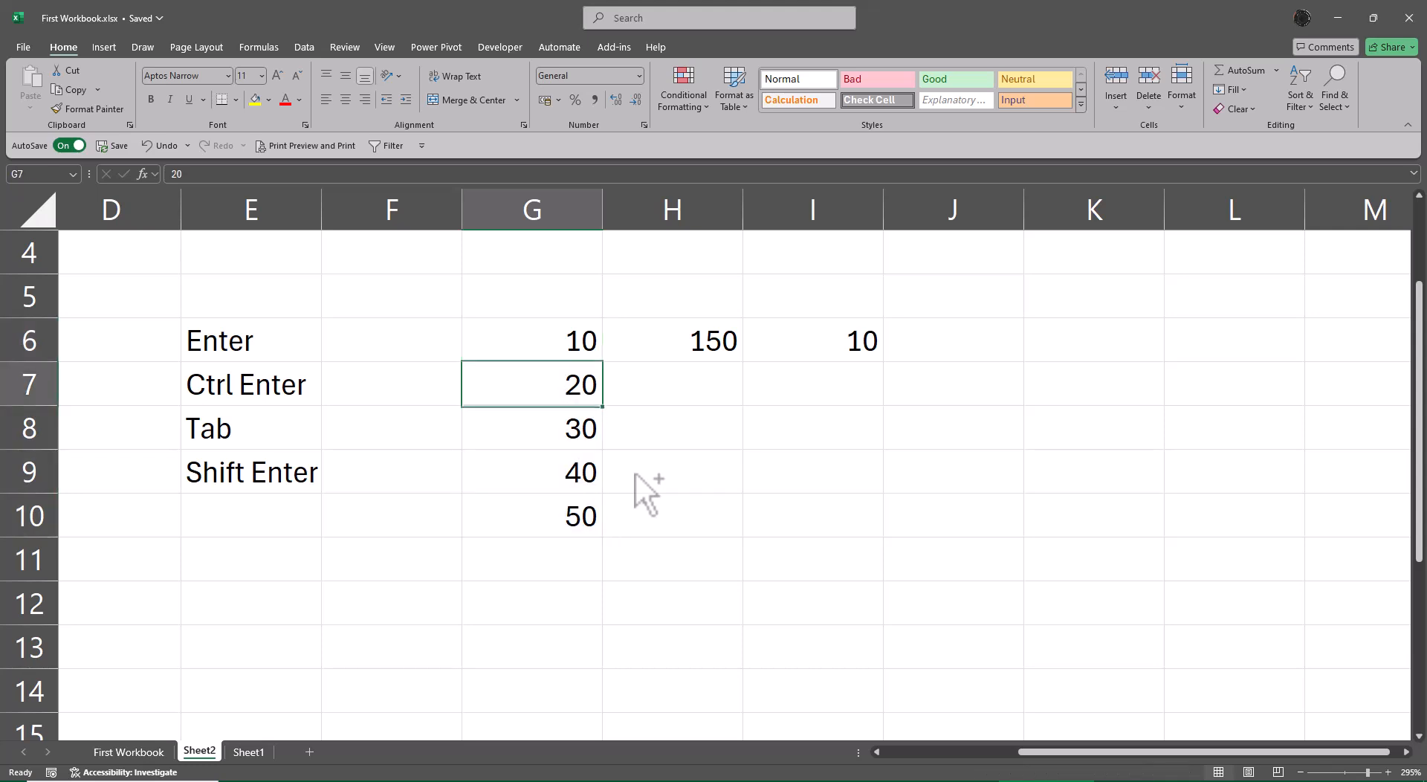
key(Down)
key(Down)
key(shift+Down)
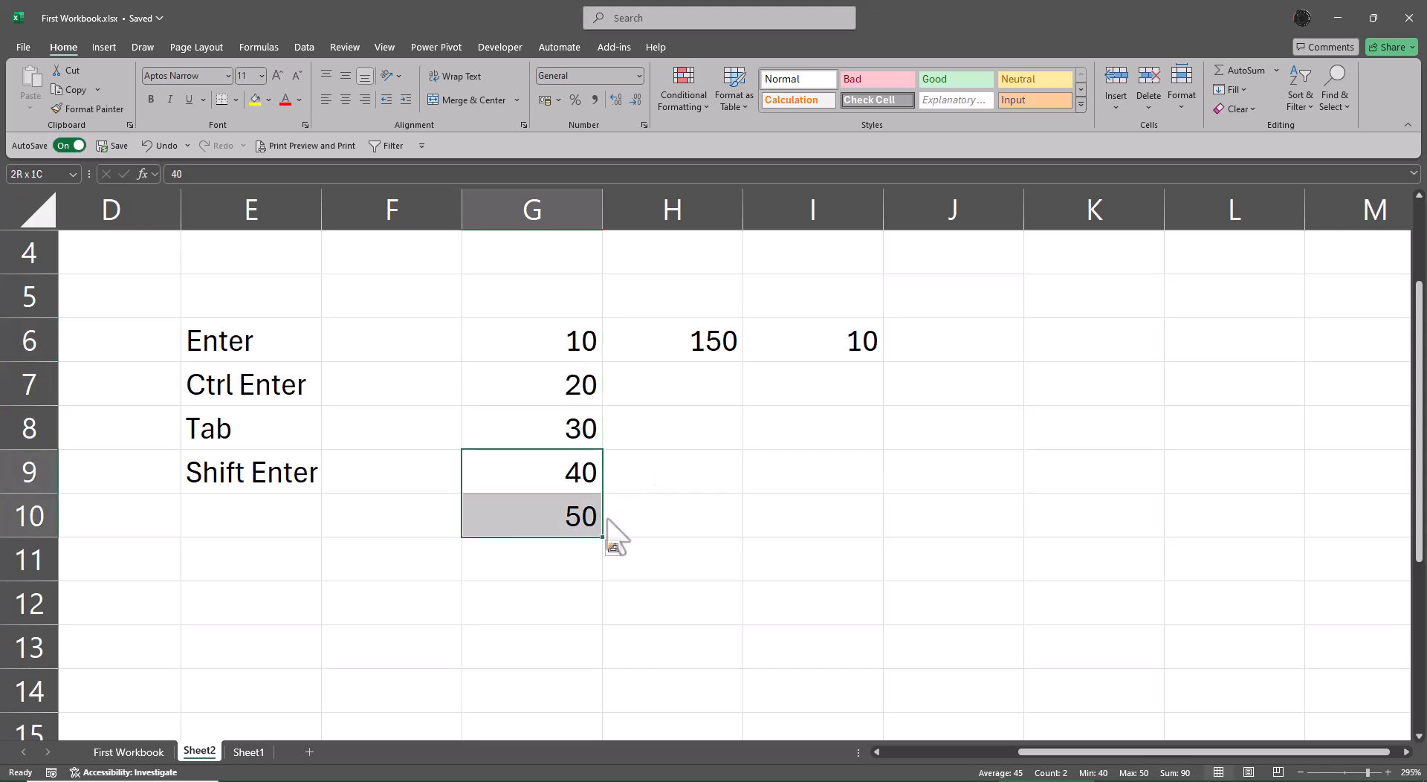
drag(602, 538, 574, 446)
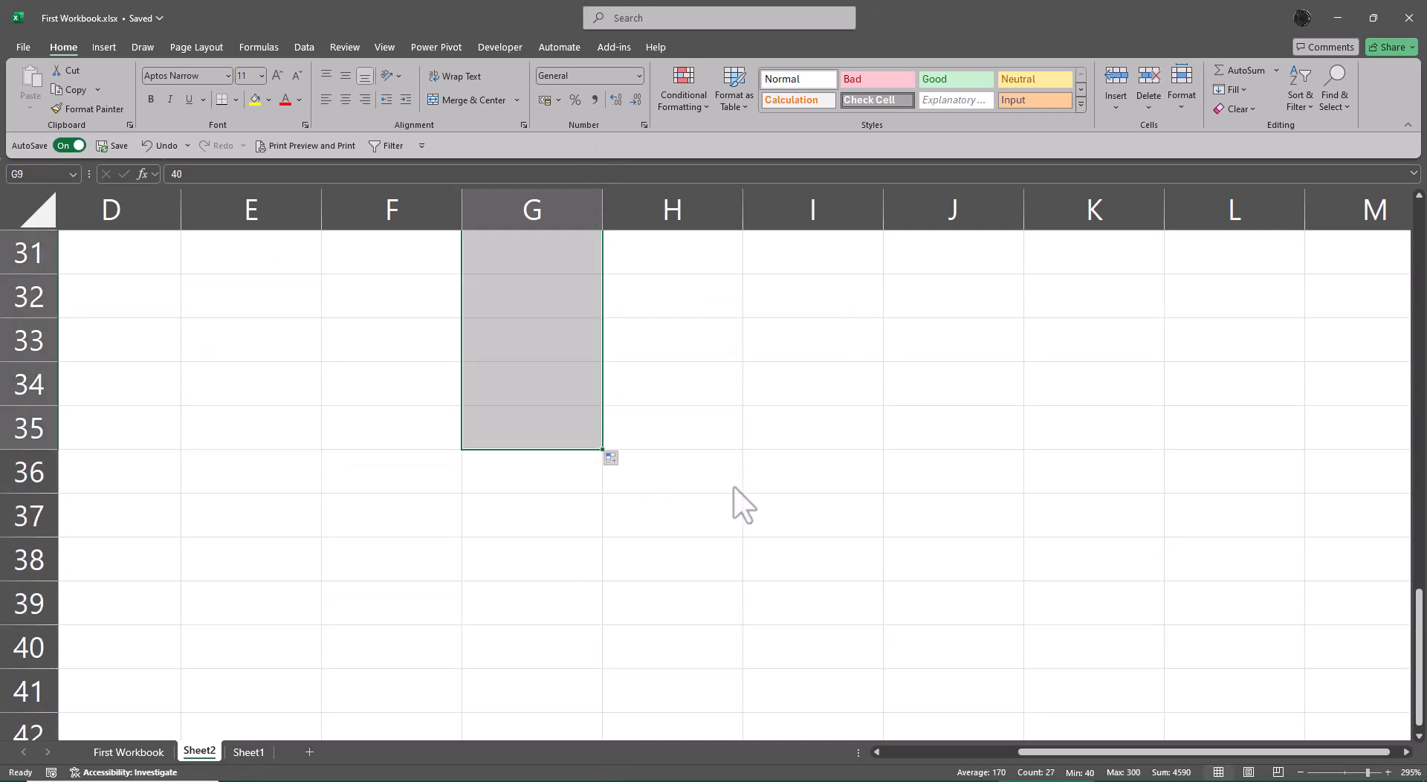
Return to the first rows of the sheet and clear the SUM formula from H6.
key(ctrl+Up)
key(ctrl+Up)
key(Down)
key(Down)
key(Down)
key(Down)
key(Down)
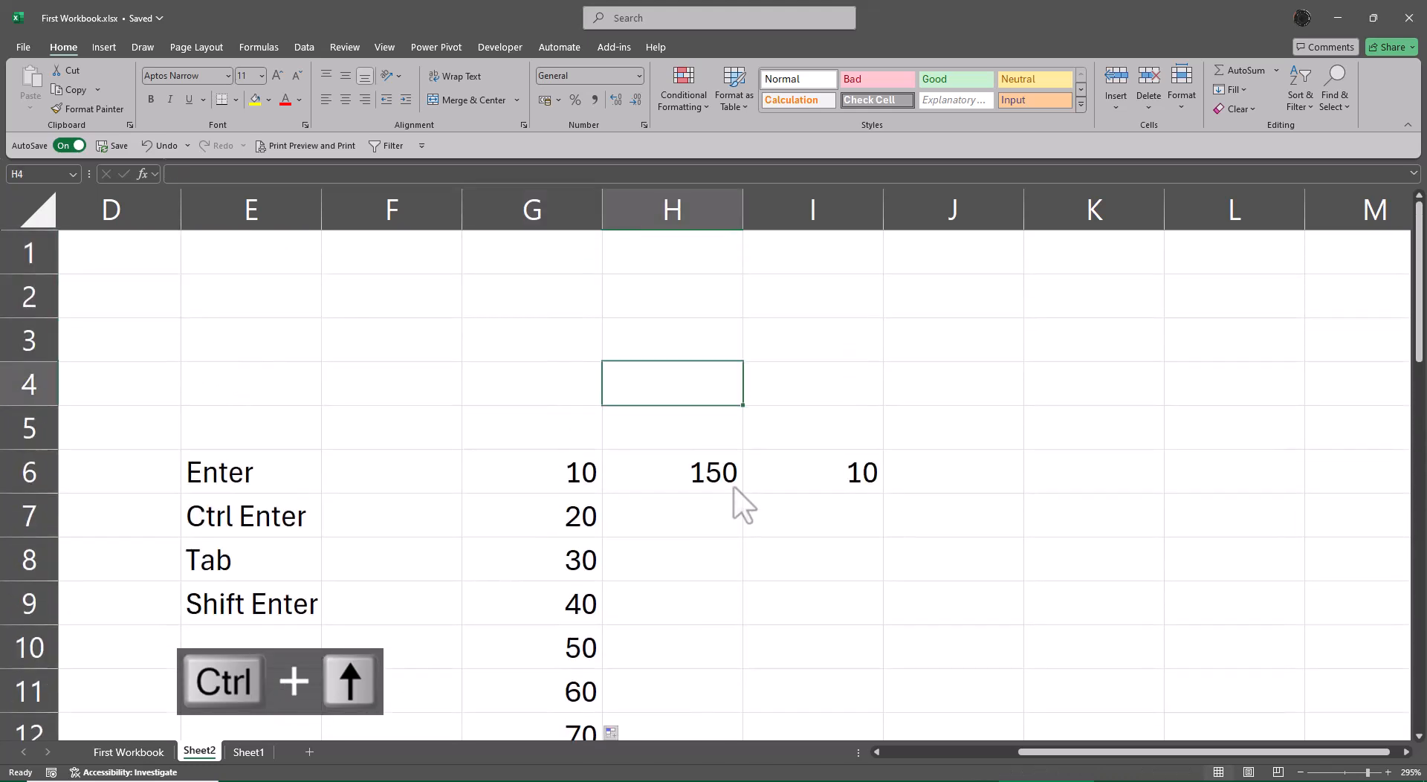
key(Delete)
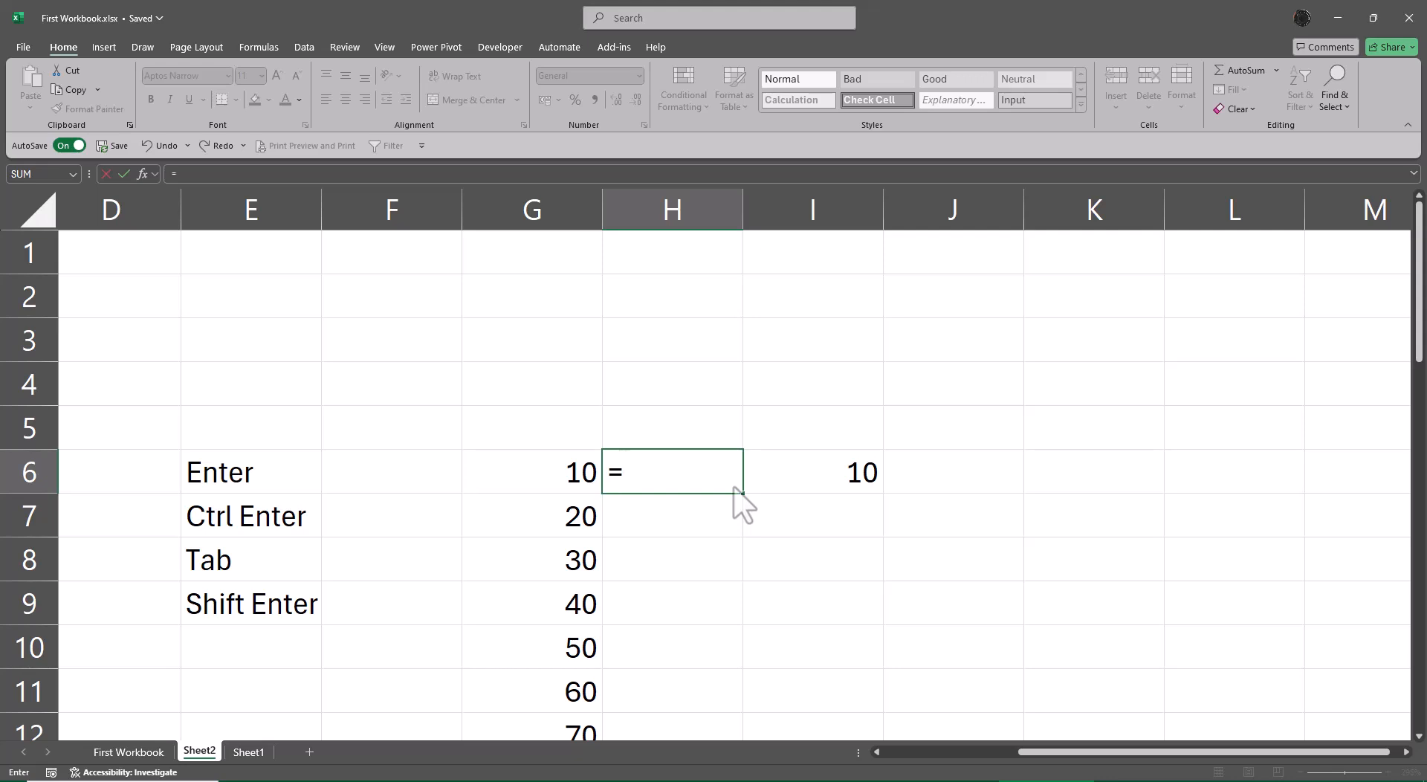
Enter =SUM(G6:G35) in H6 and undo that entry.
text(su)
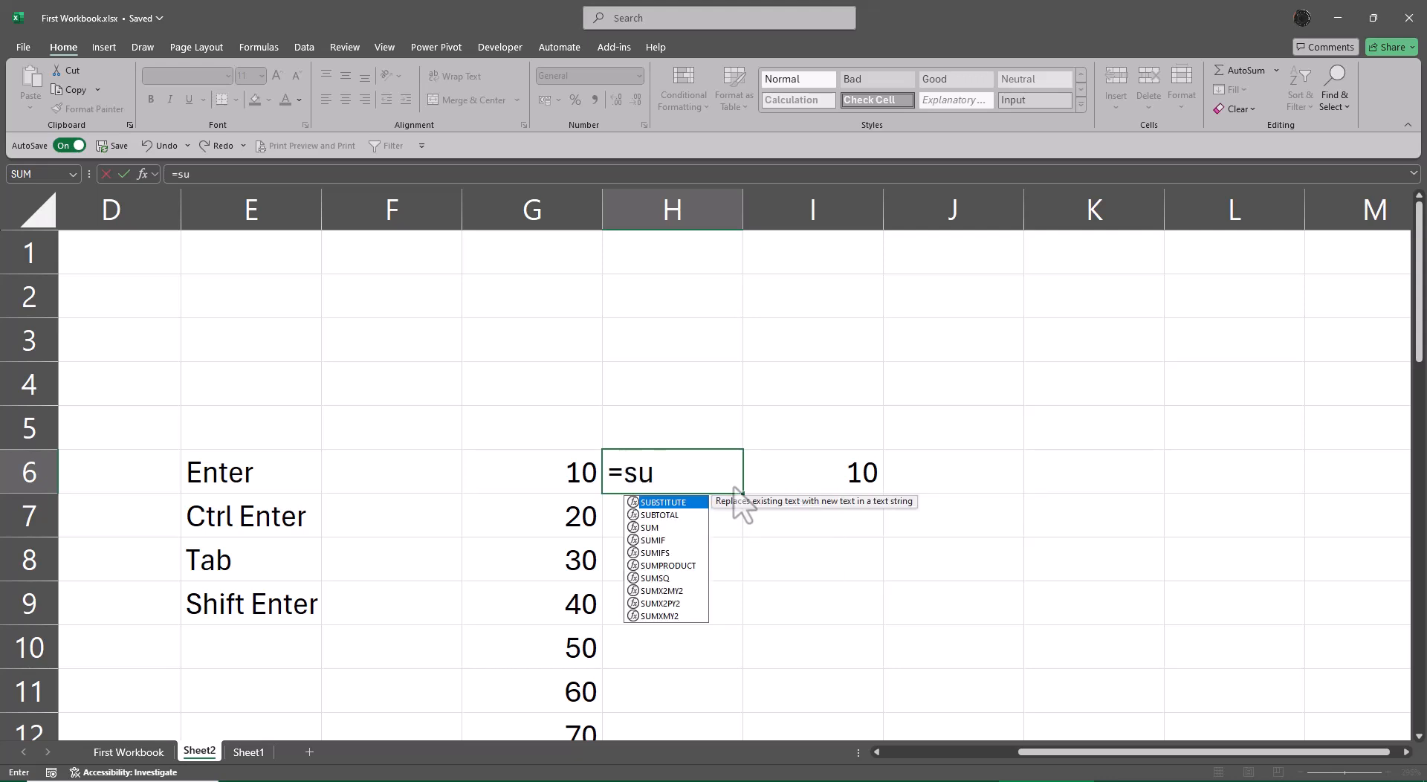
text(m)
key(Tab)
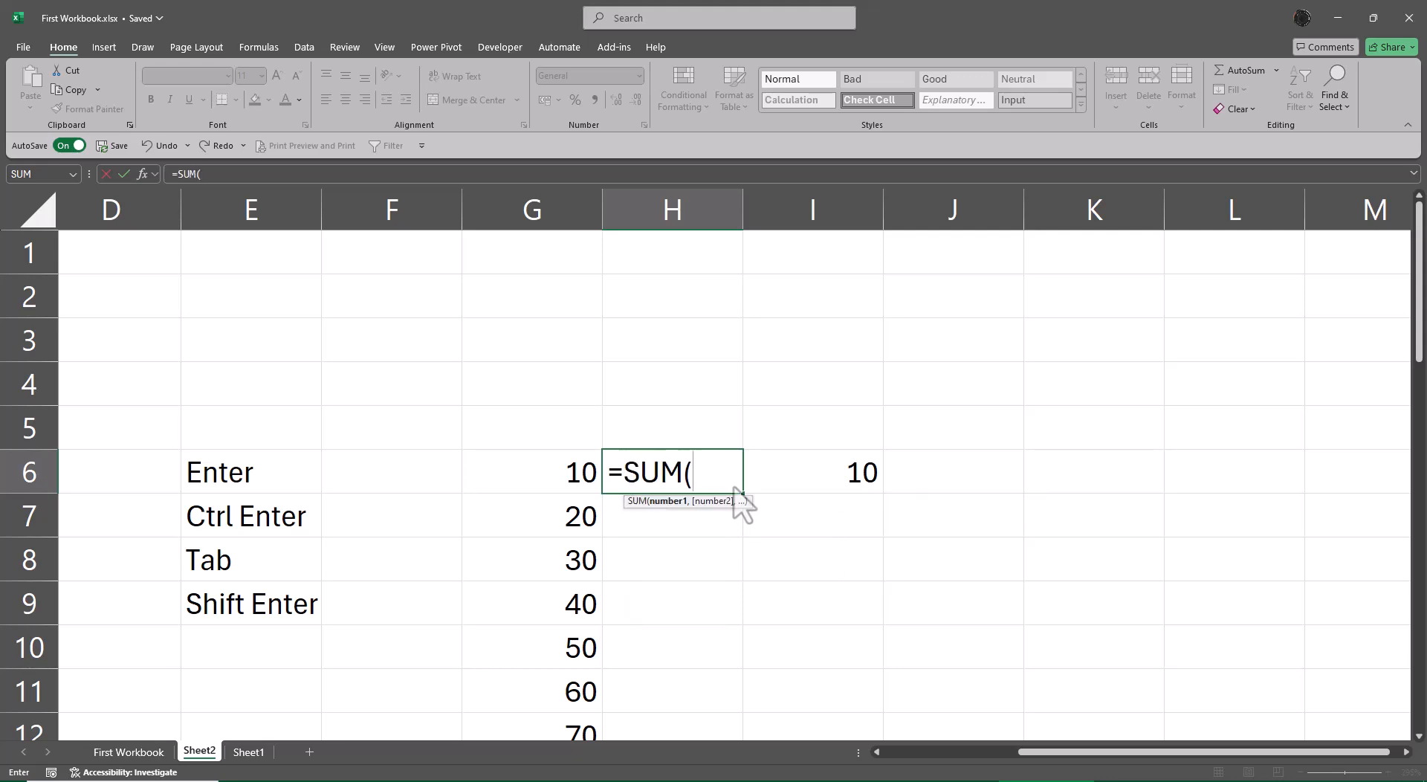
key(Left)
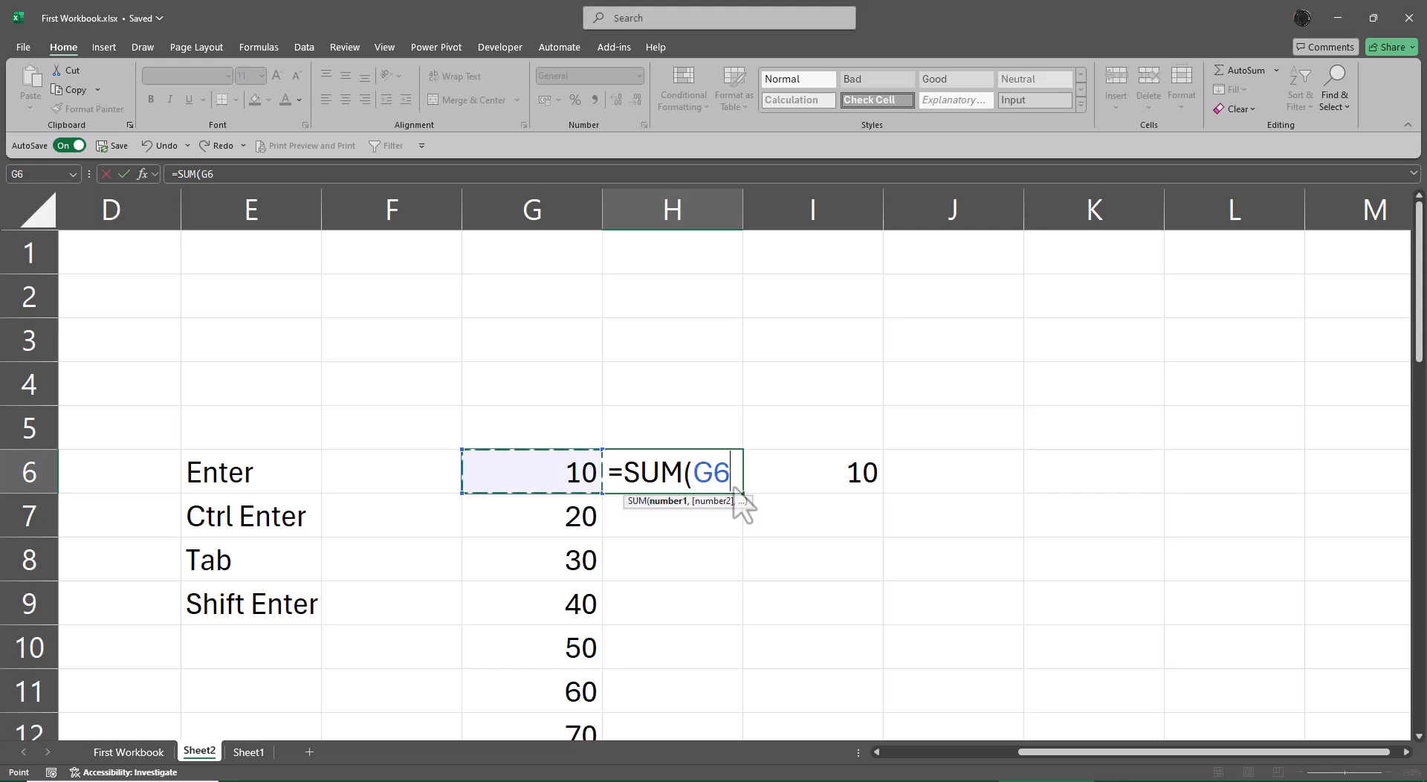
key(ctrl+shift+Down)
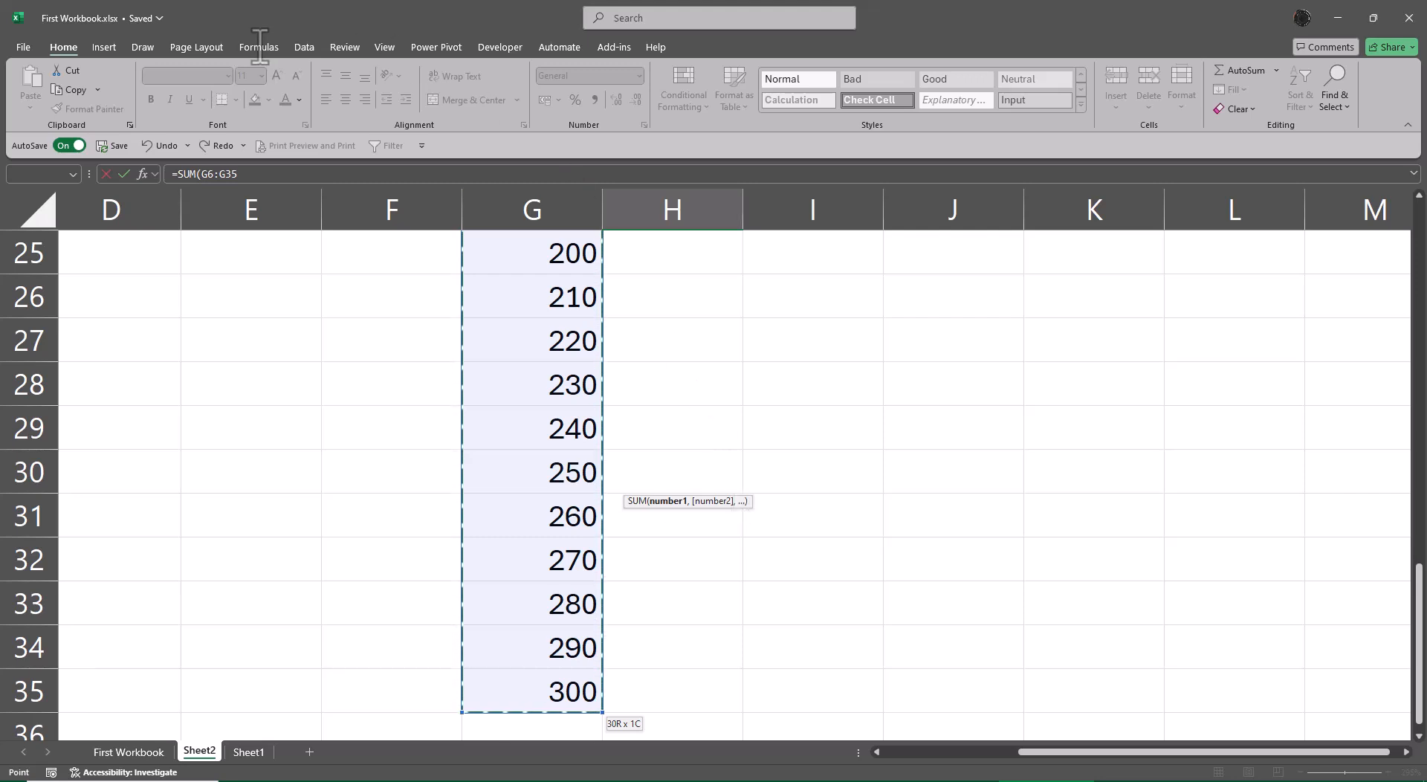
key(Escape)
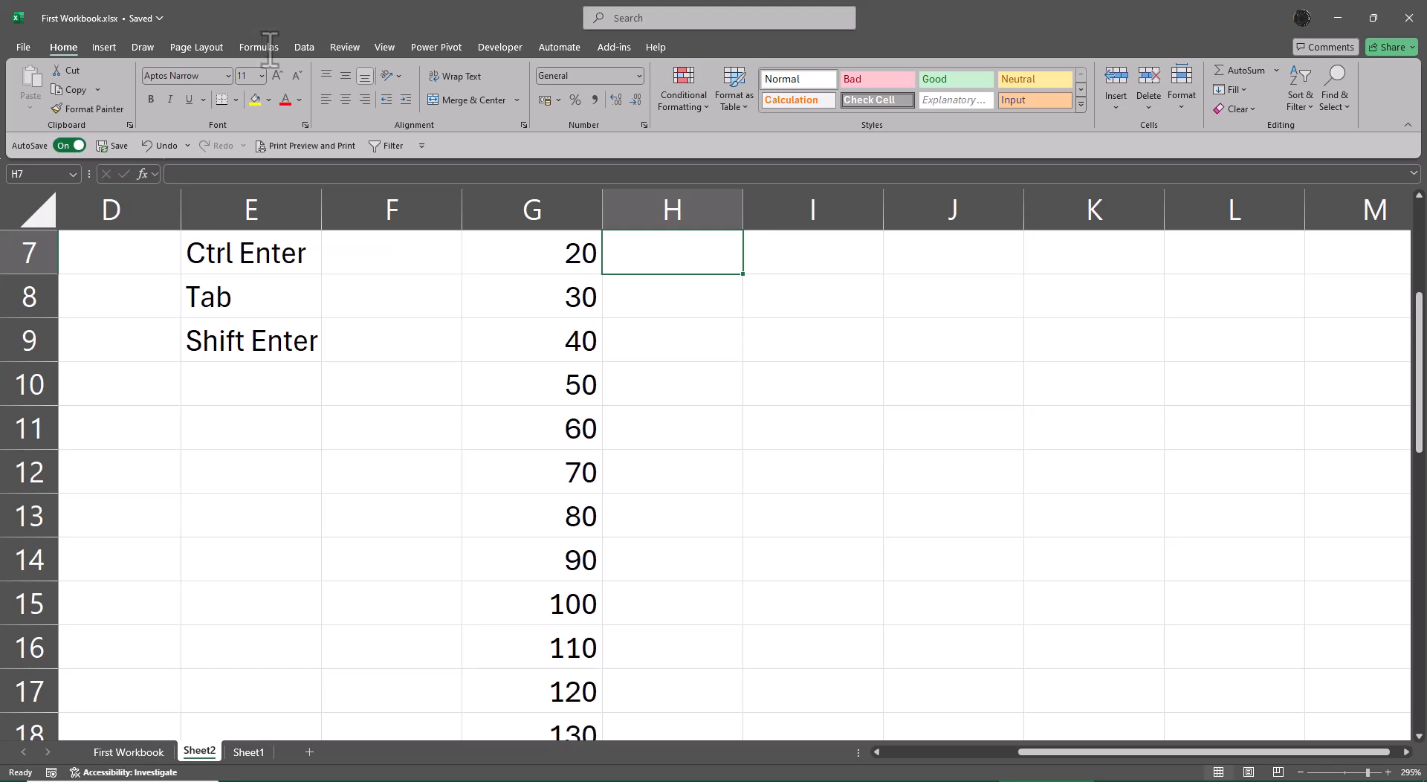
key(ctrl+z)
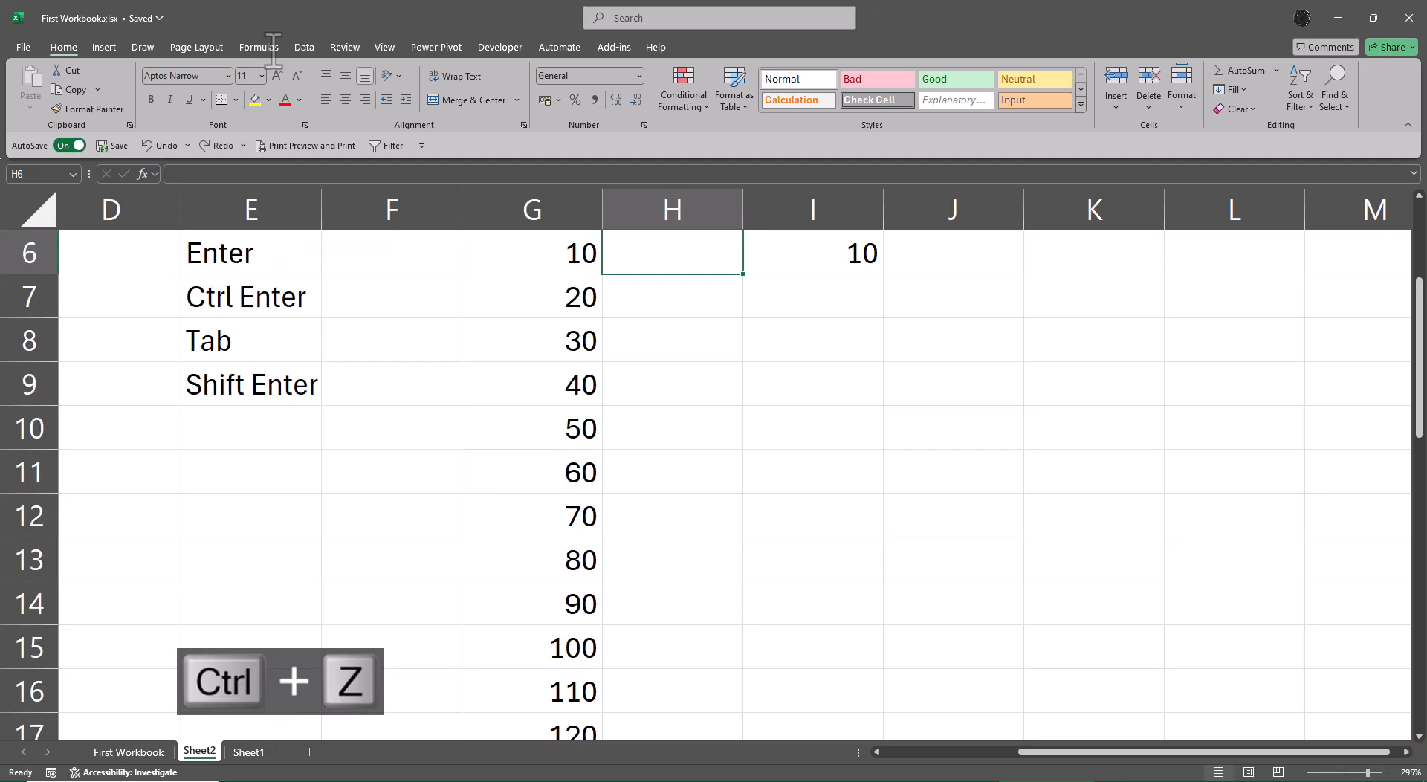
Sum the whole series G6:G35 in H6, bringing the formula cell back into view before confirming.
text(=sum()
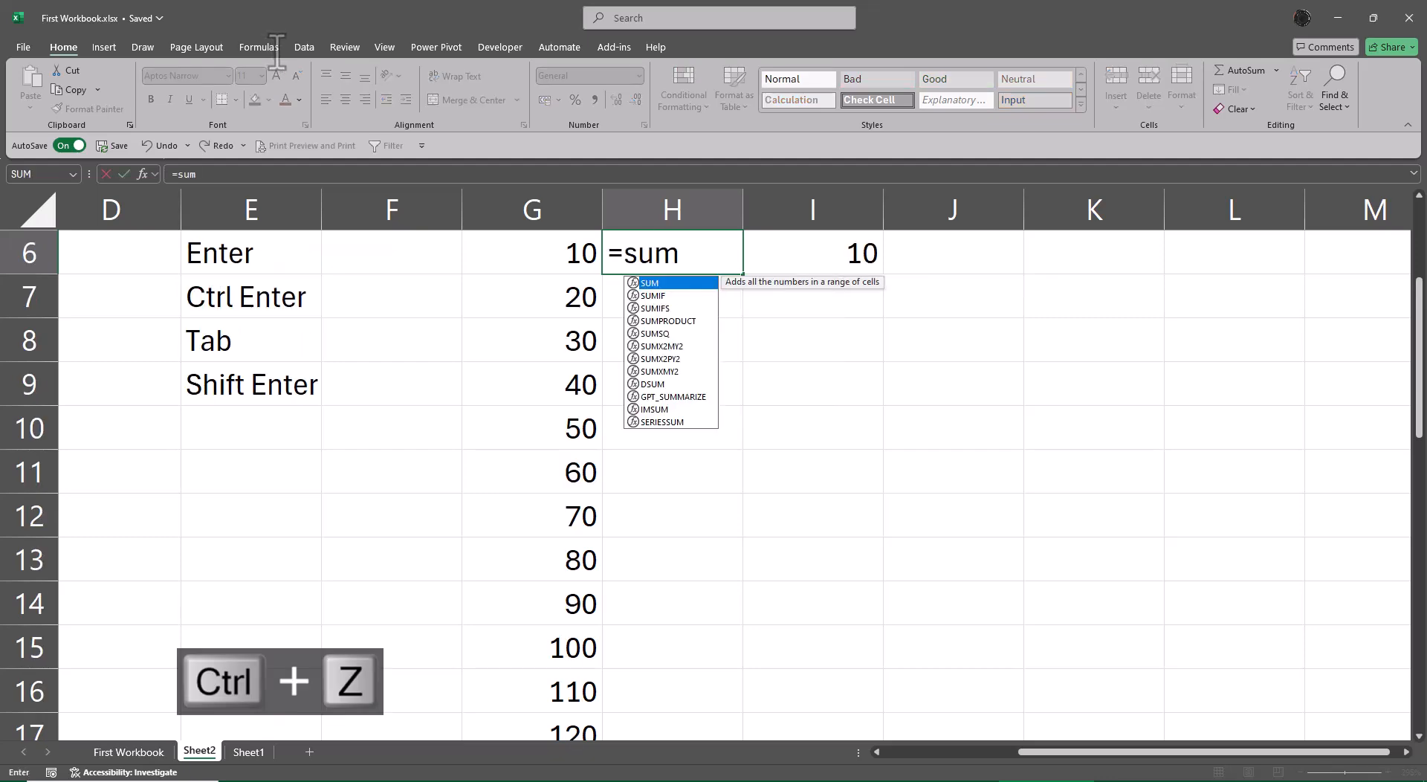
key(Left)
key(ctrl+shift+Down)
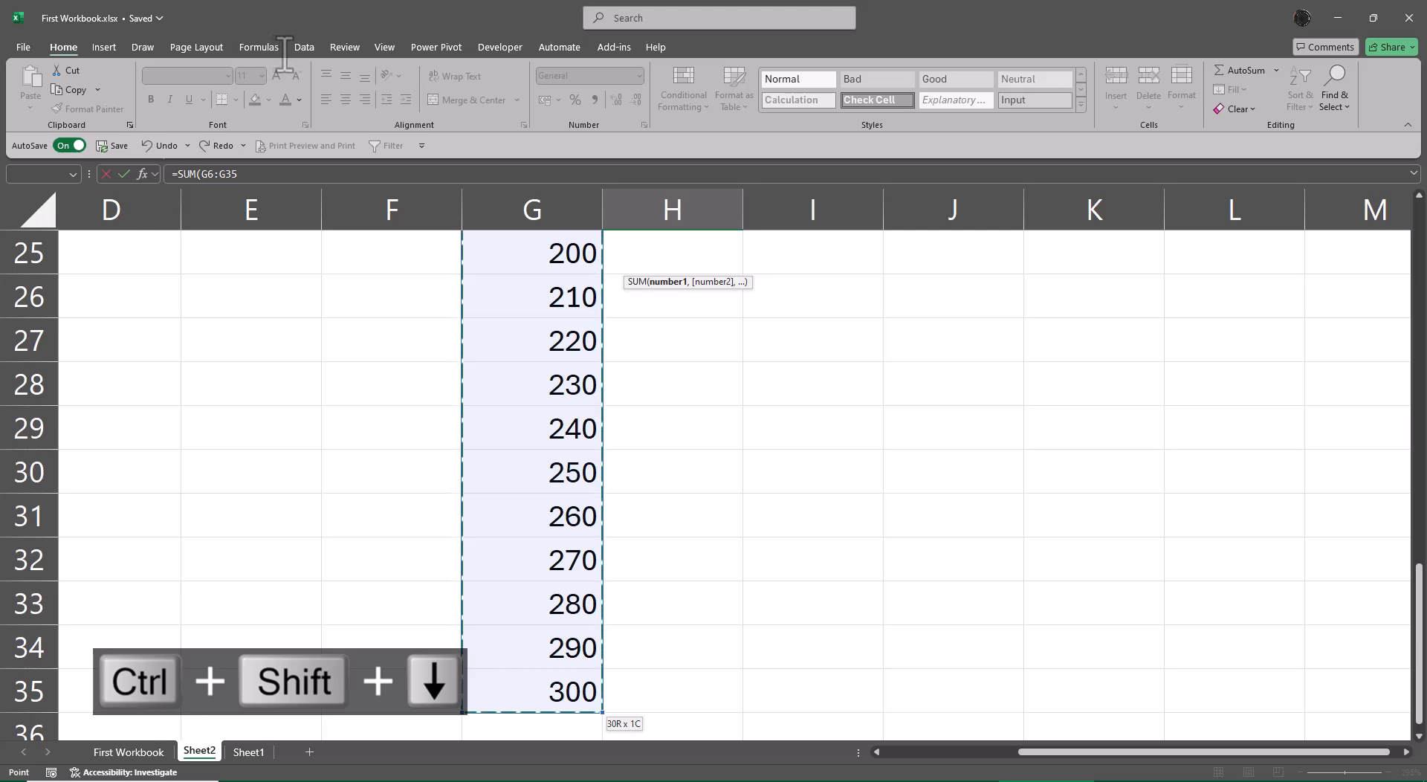
key(ctrl+BackSpace)
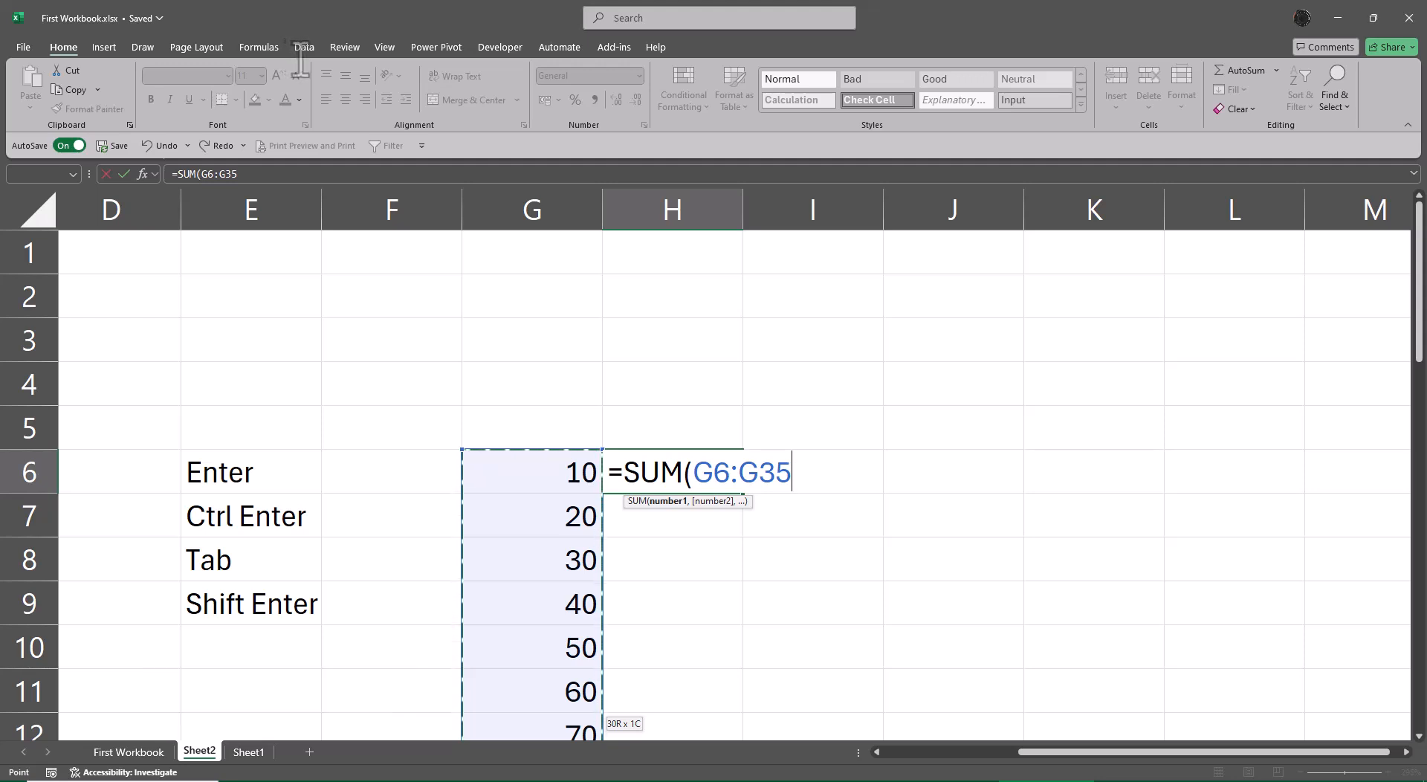
key(Return)
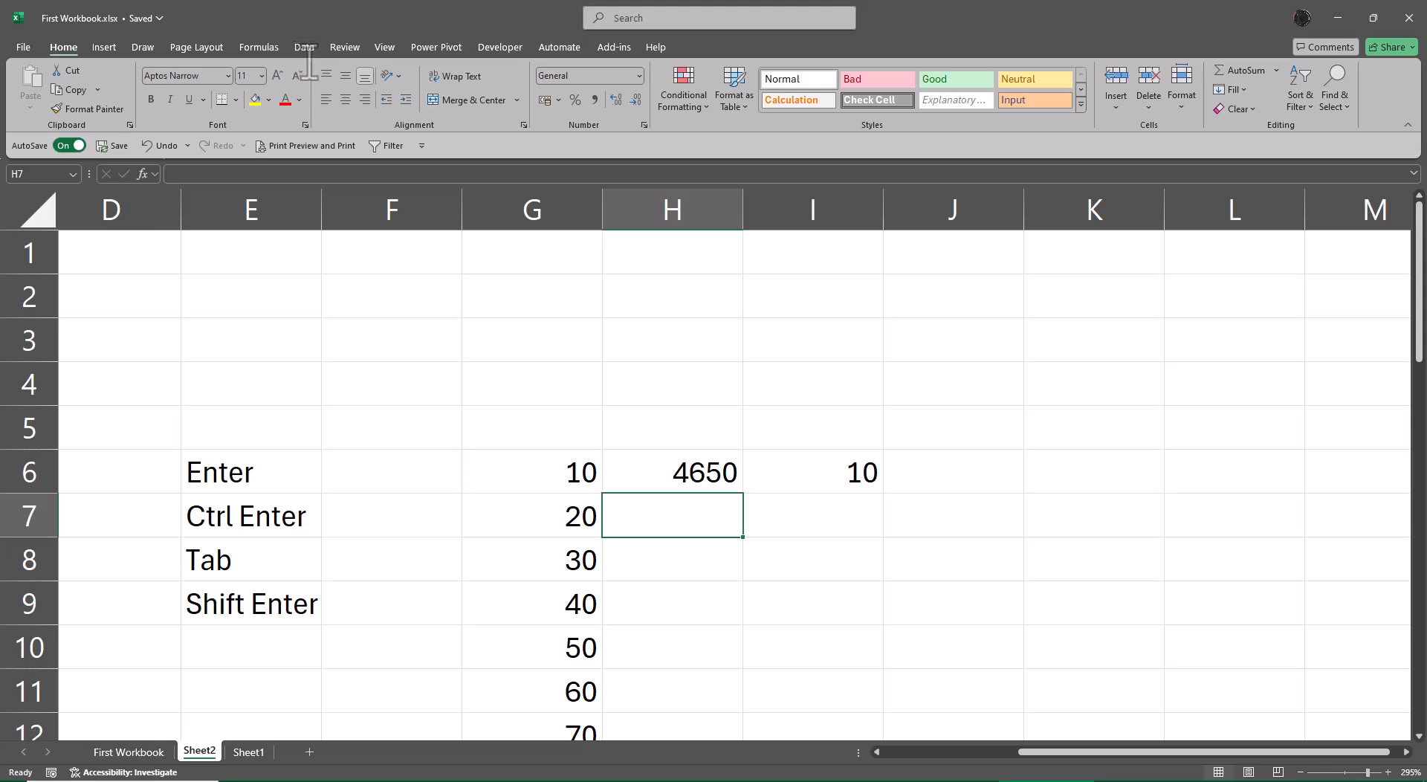
Clear H6 and re-enter =SUM(G6:G35) there, finishing with the selection one cell above in H5.
key(Up)
key(Delete)
key(Left)
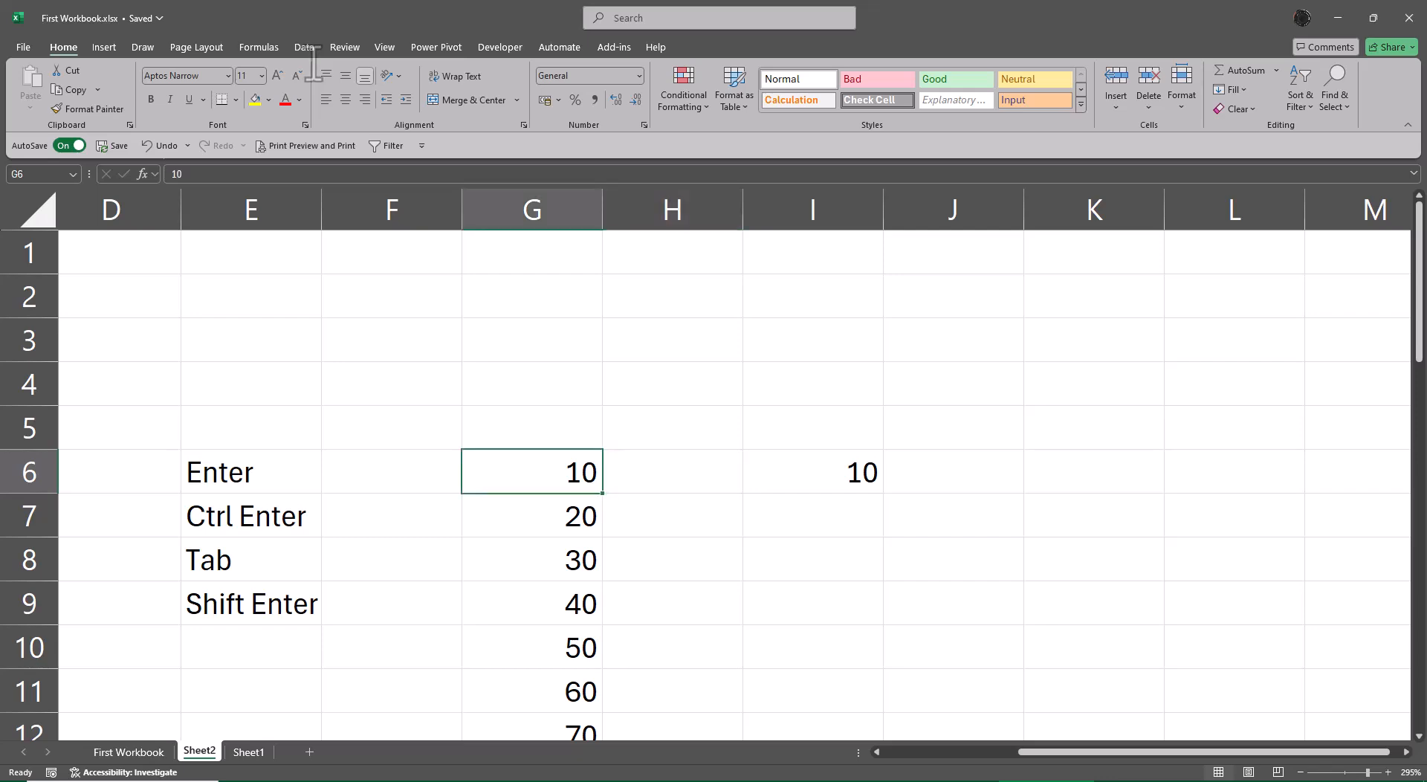
key(Right)
text(=sum)
key(Tab)
key(Left)
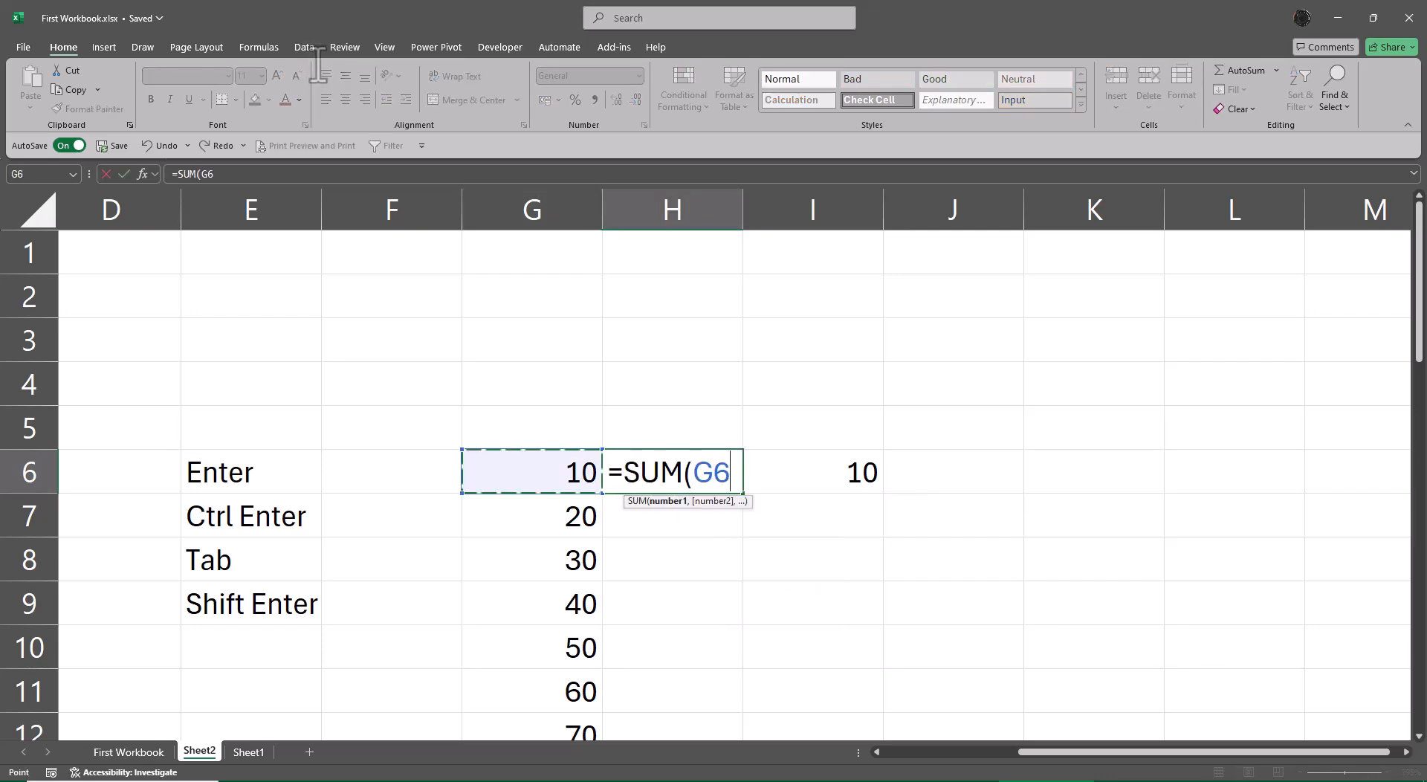
key(ctrl+shift+Down)
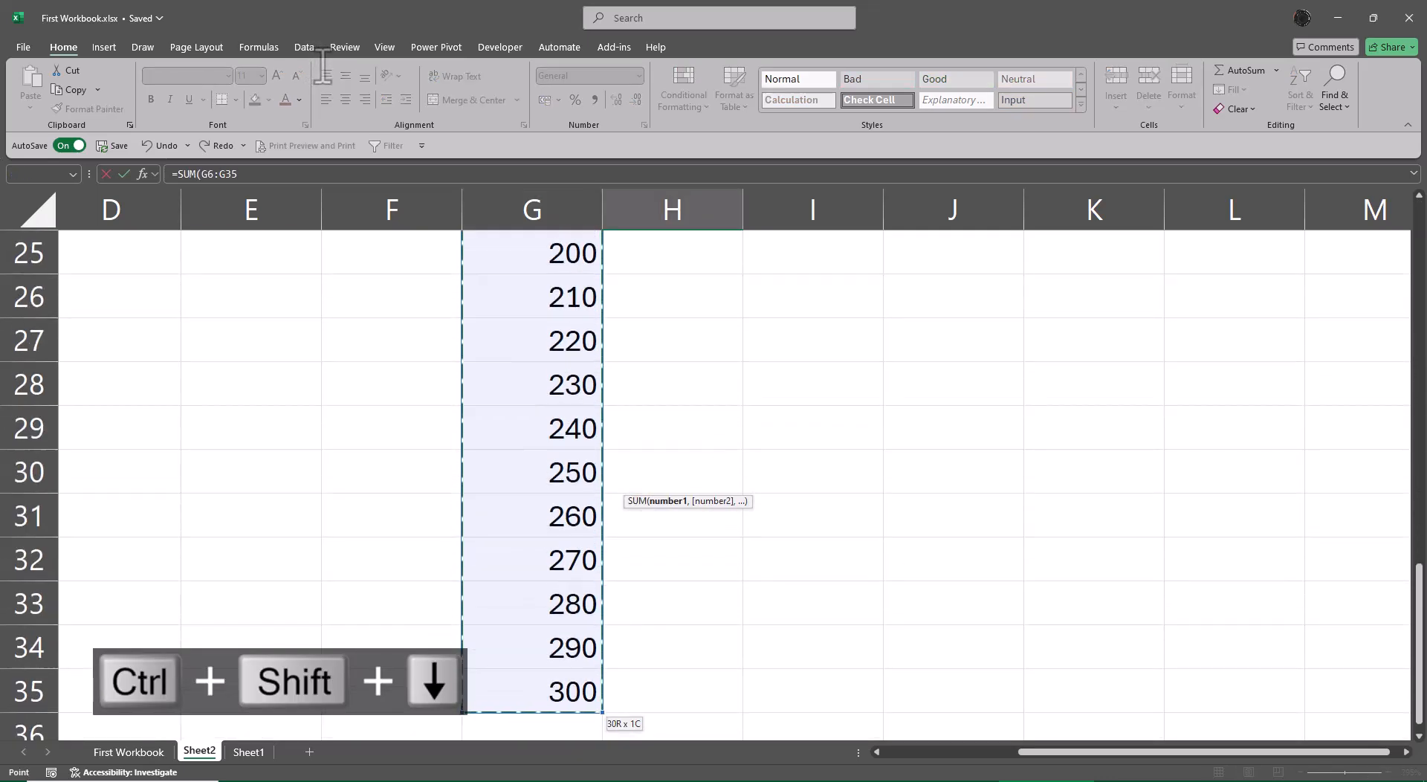
key(shift+Return)
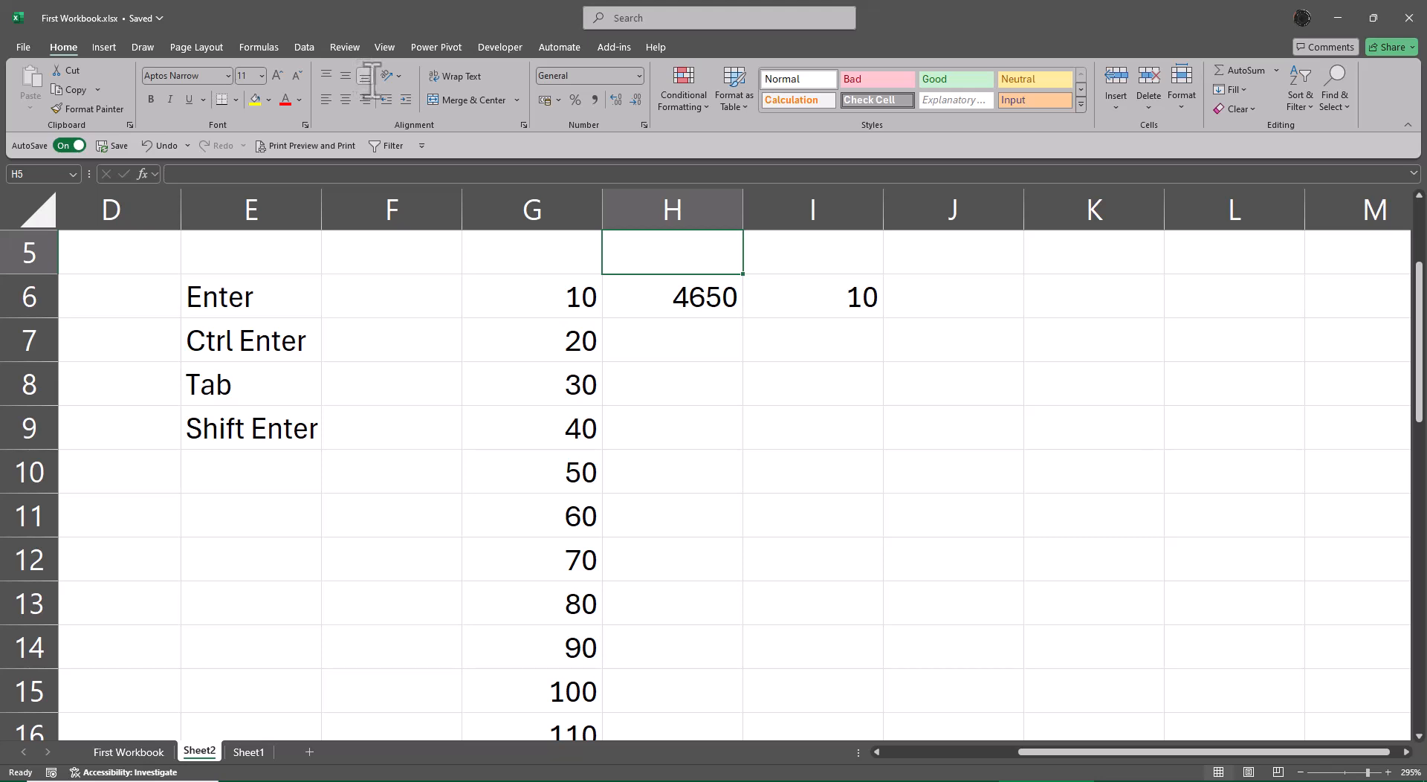
Enter the description Downward in F6, beside the Enter label.
key(Left)
key(Left)
key(Left)
key(Left)
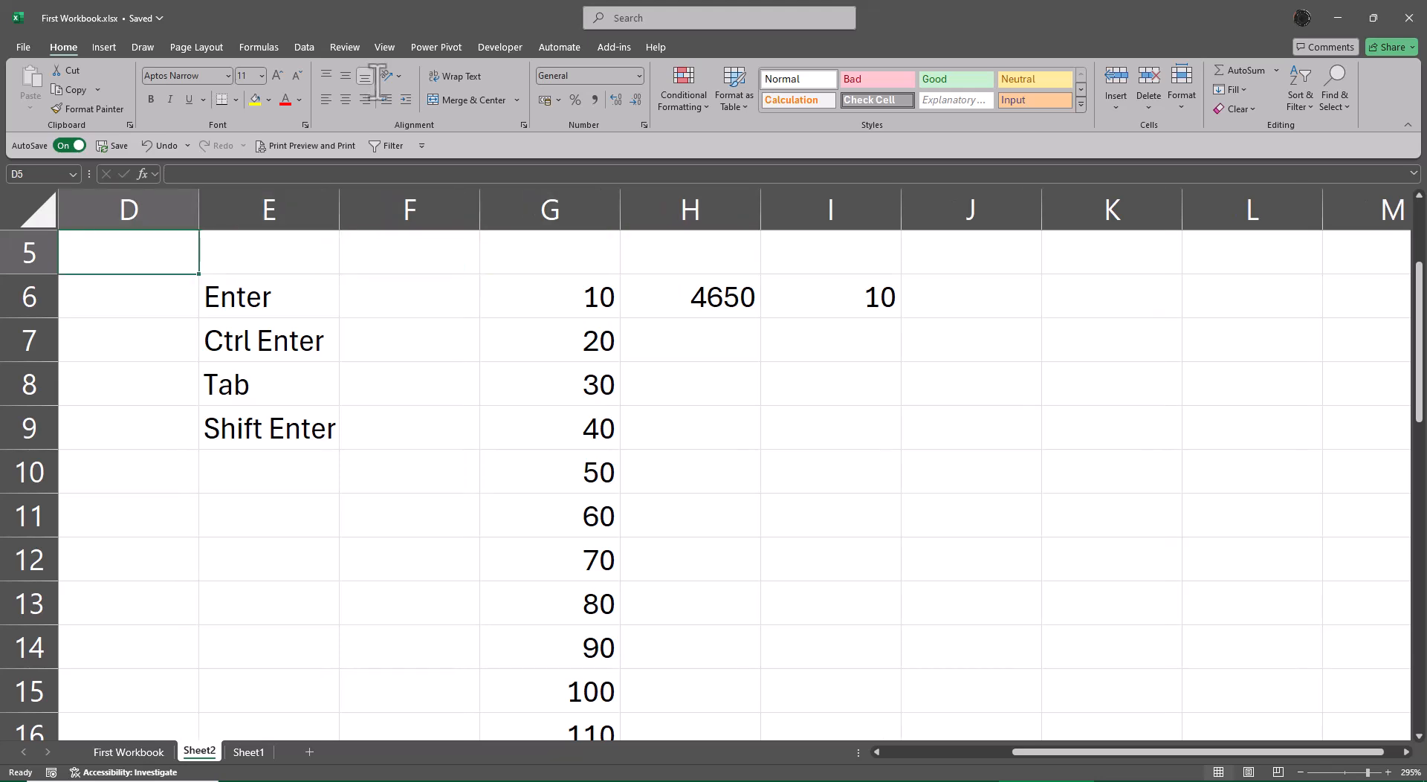
key(Down)
key(Right)
key(Right)
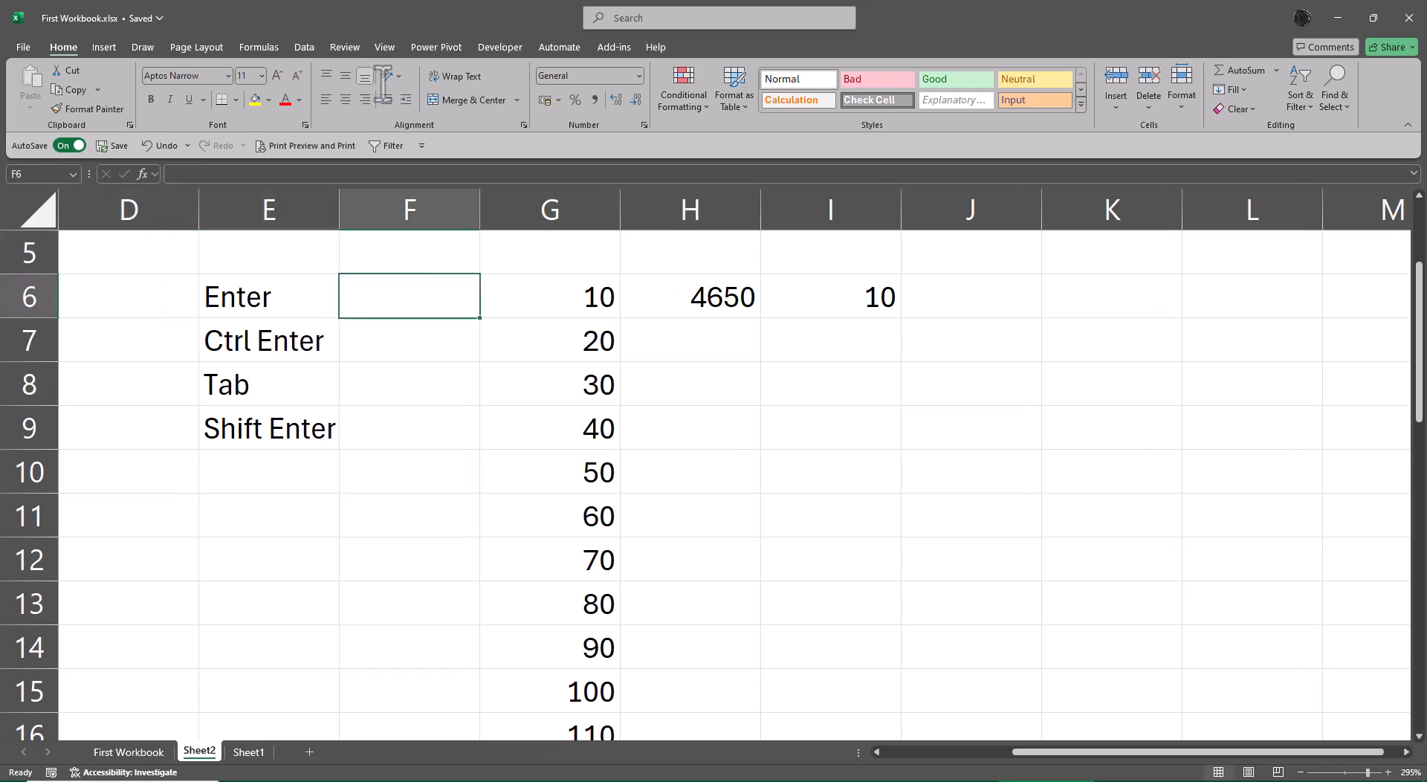
text(Downward)
key(Return)
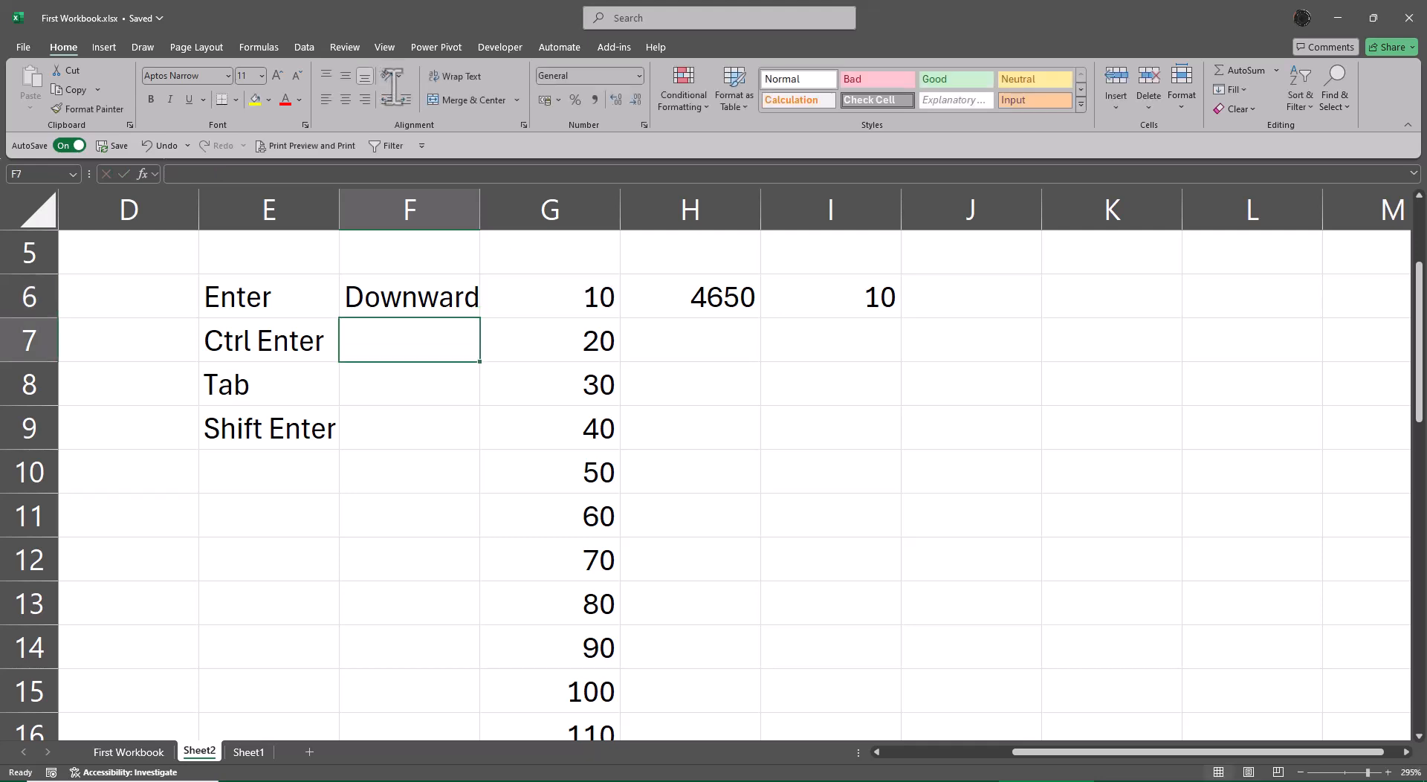
Enter Retains in F7 beside Ctrl Enter and Right Side in F8 beside Tab.
text(Retaine)
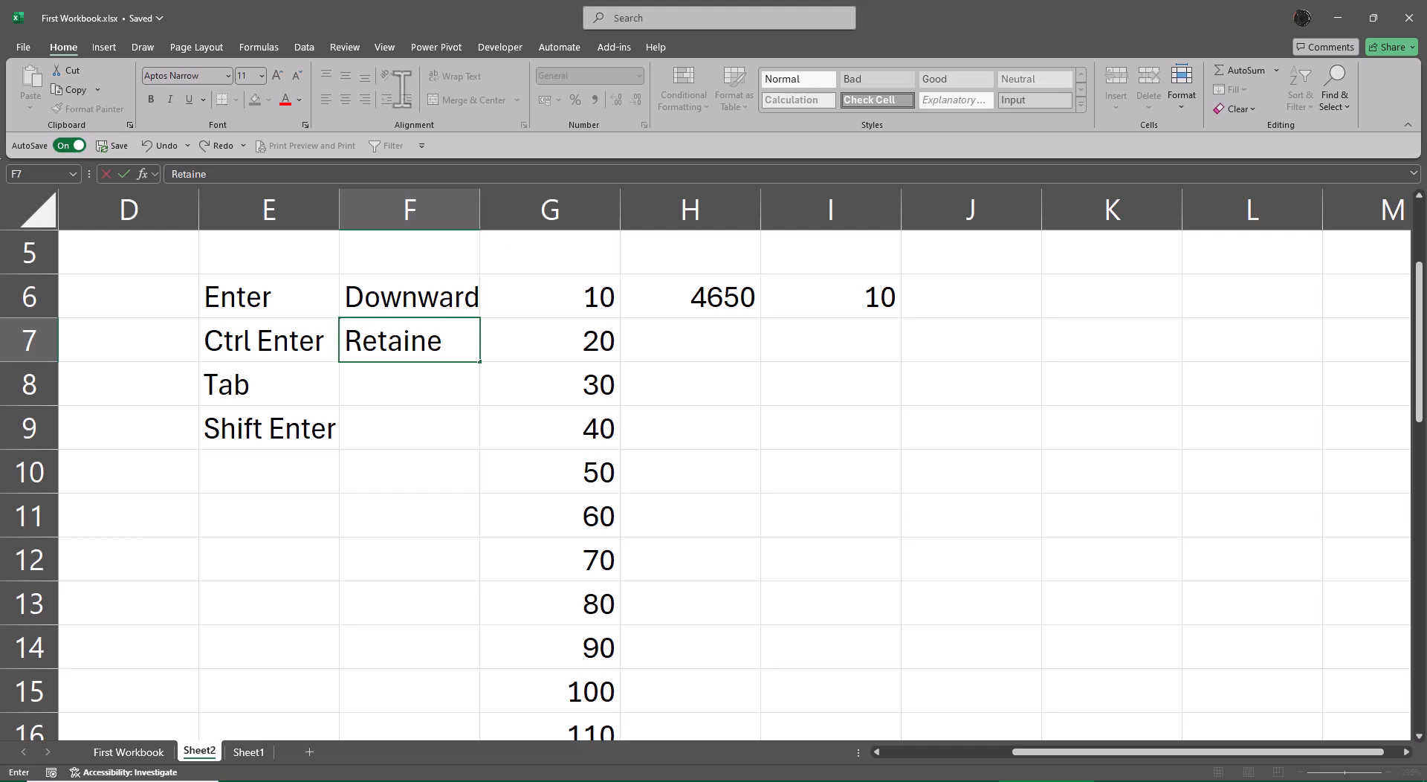
key(BackSpace)
text(s)
key(Return)
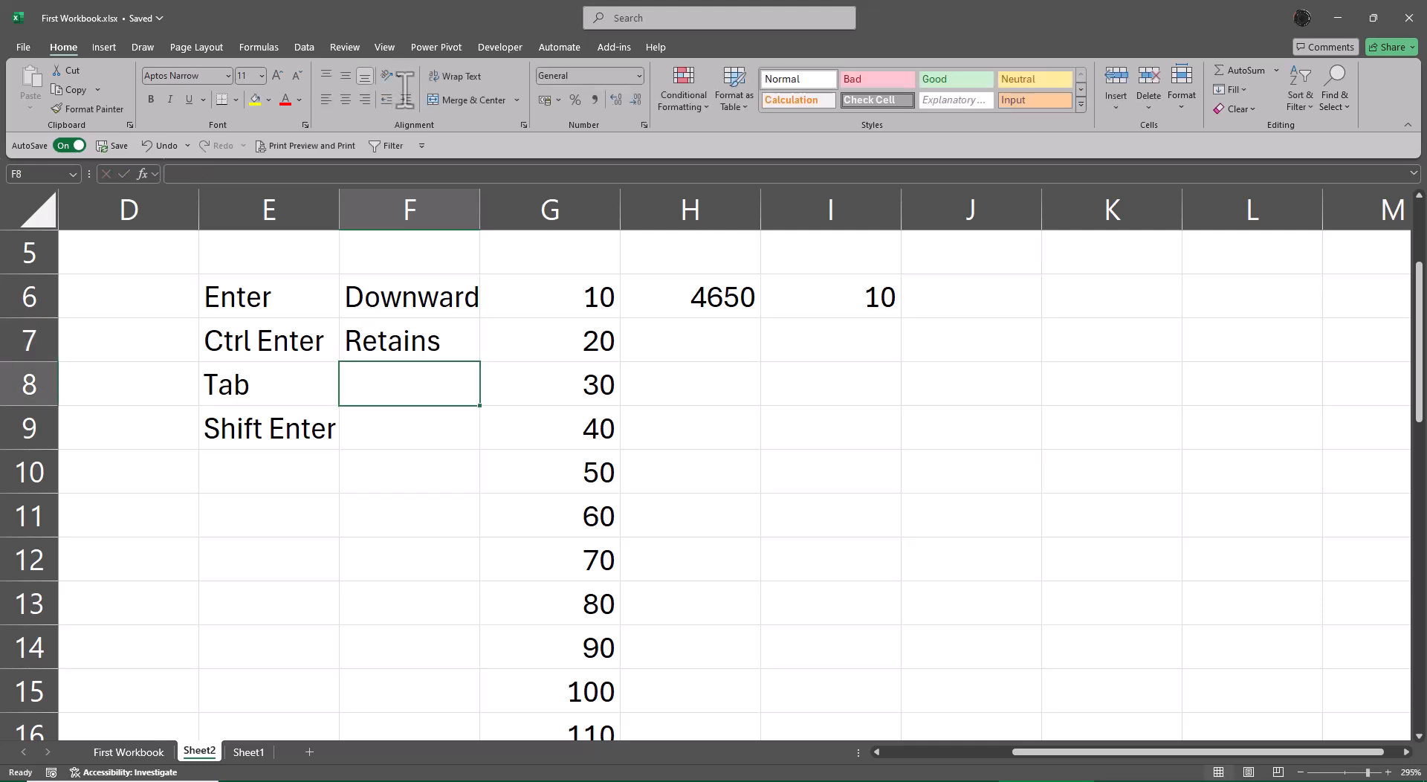
text(Eight)
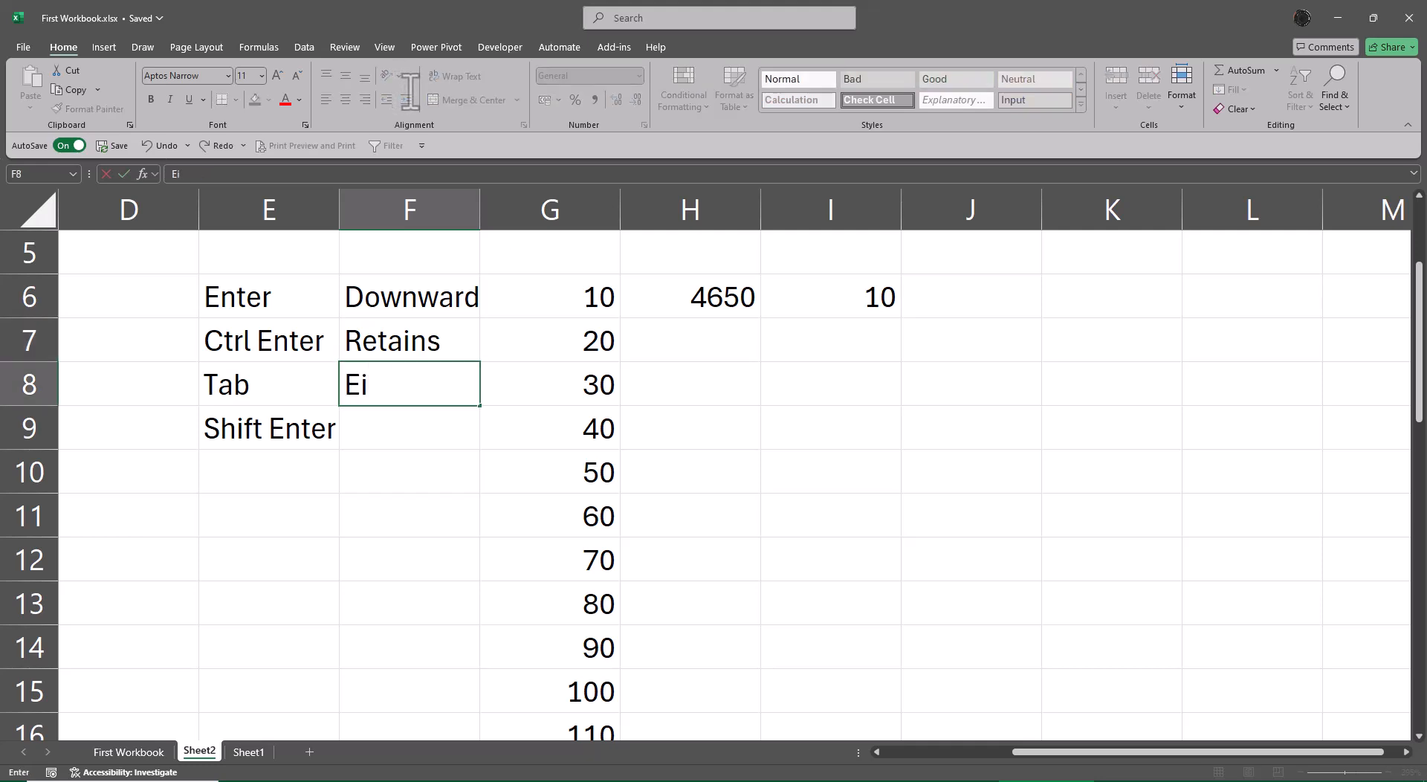
key(BackSpace)
key(BackSpace)
key(BackSpace)
key(BackSpace)
key(BackSpace)
text(Right Side)
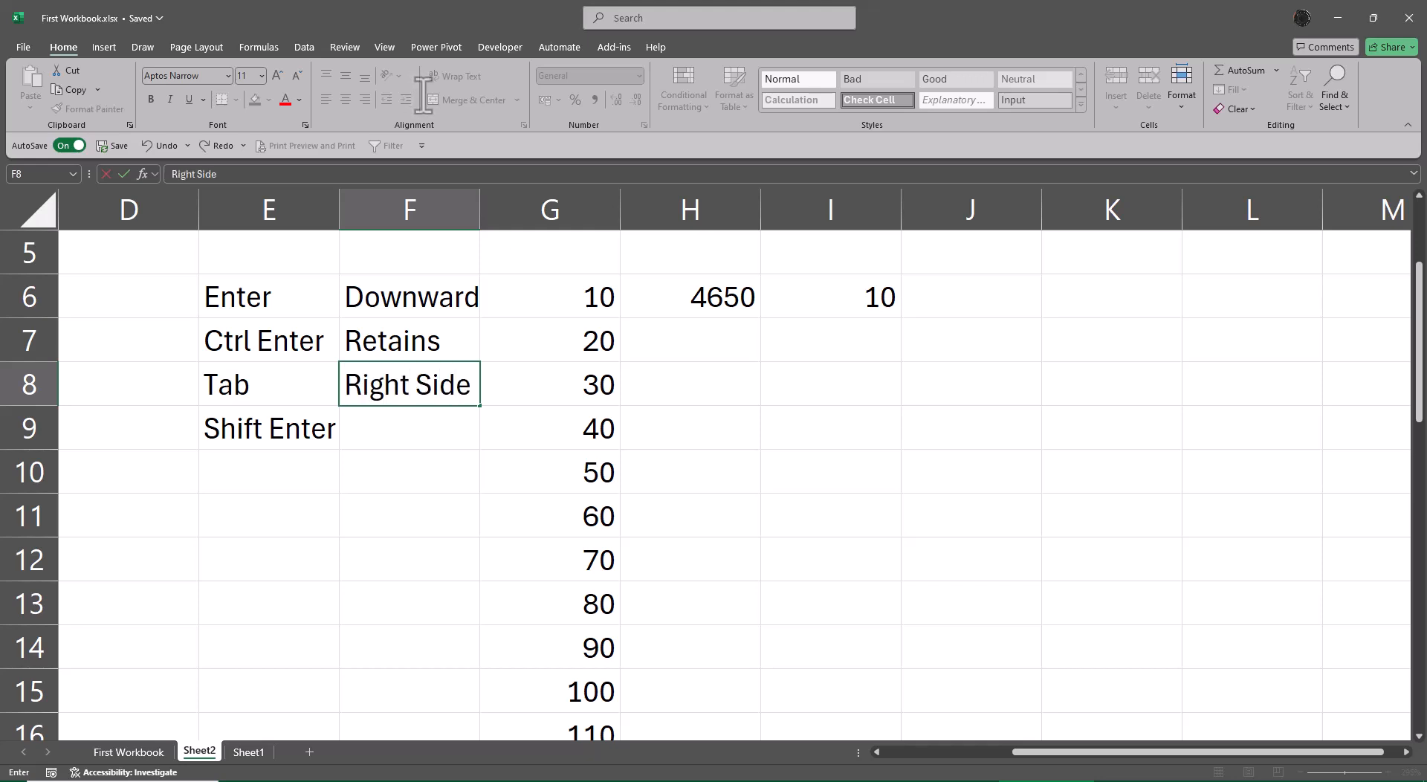
key(Return)
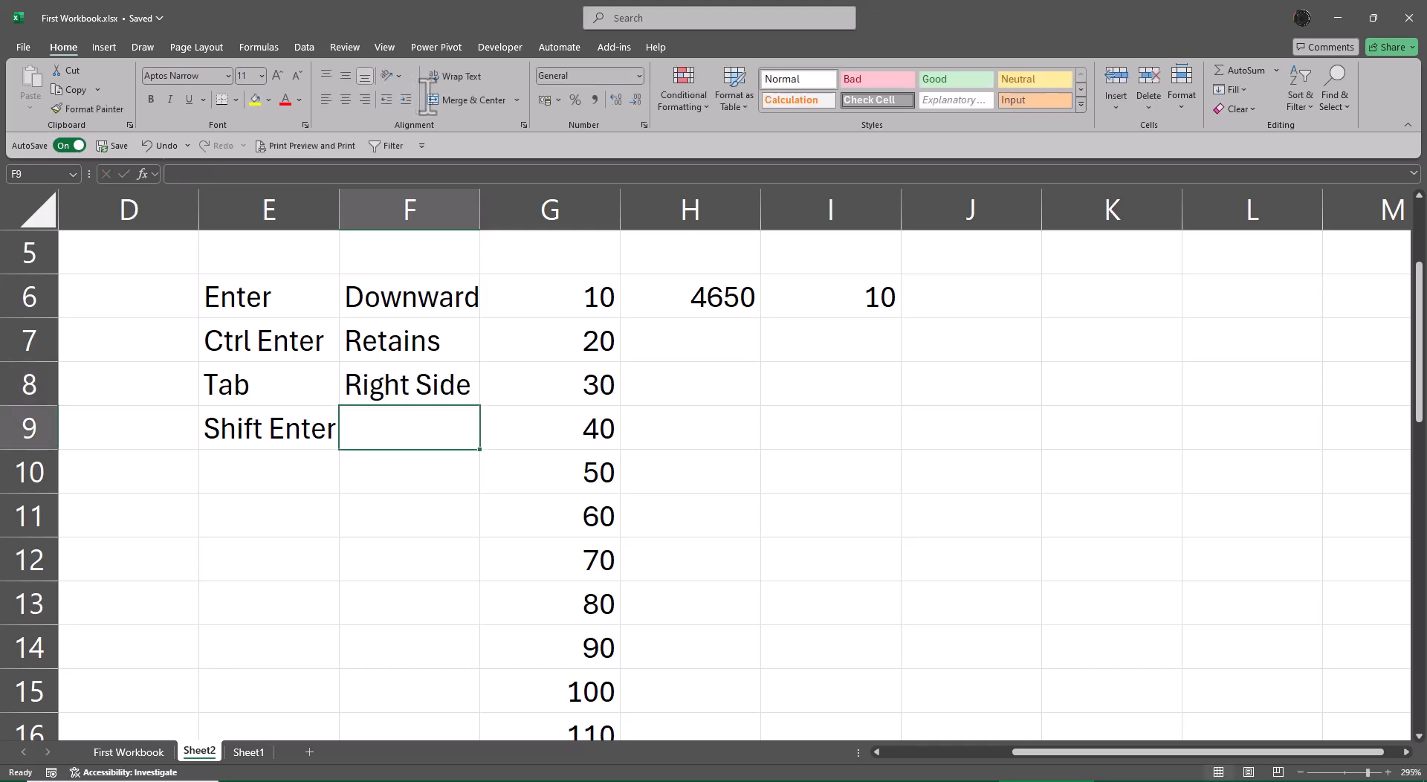
Enter One Step Upward in F9 beside Shift Enter and autofit the width of column F.
text(On)
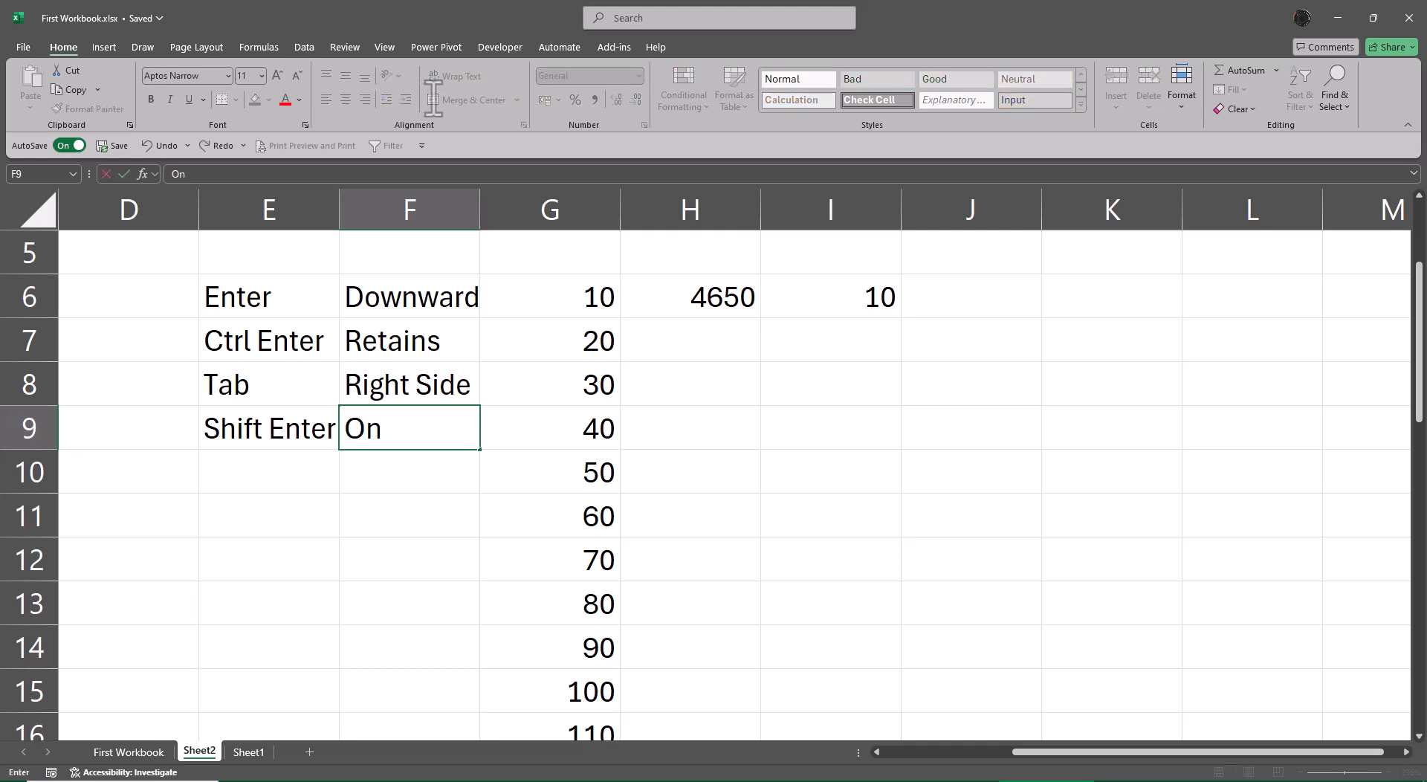
text(e Step Upward)
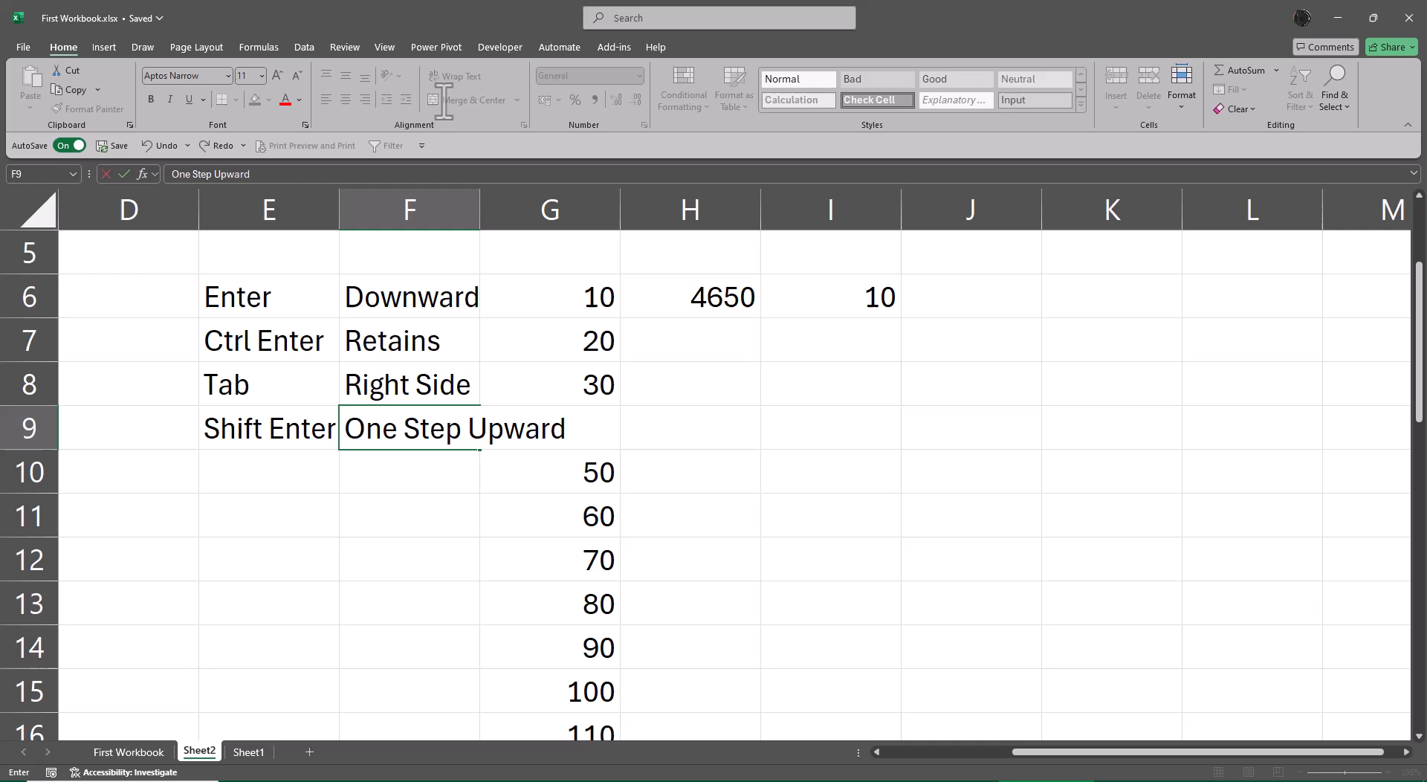
key(ctrl+Return)
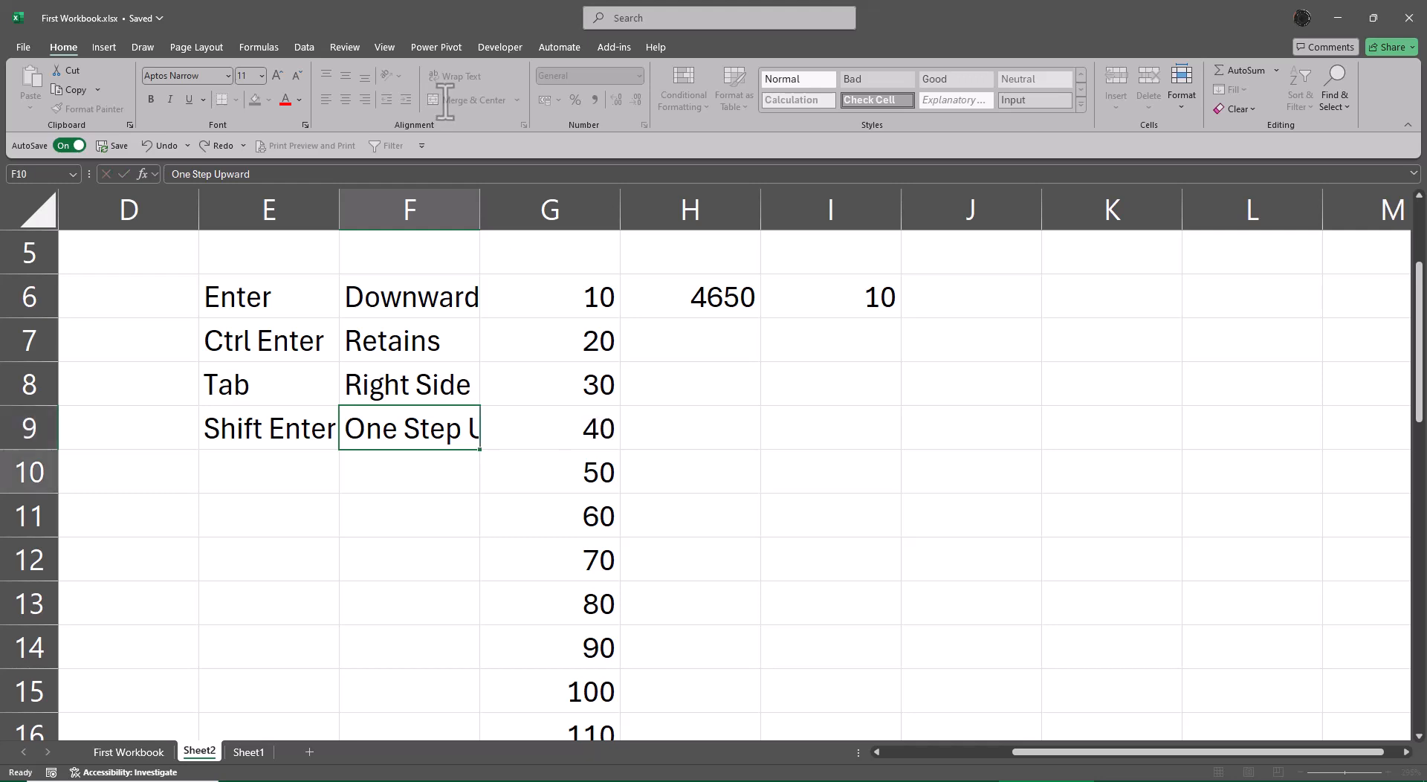
key(alt+a)
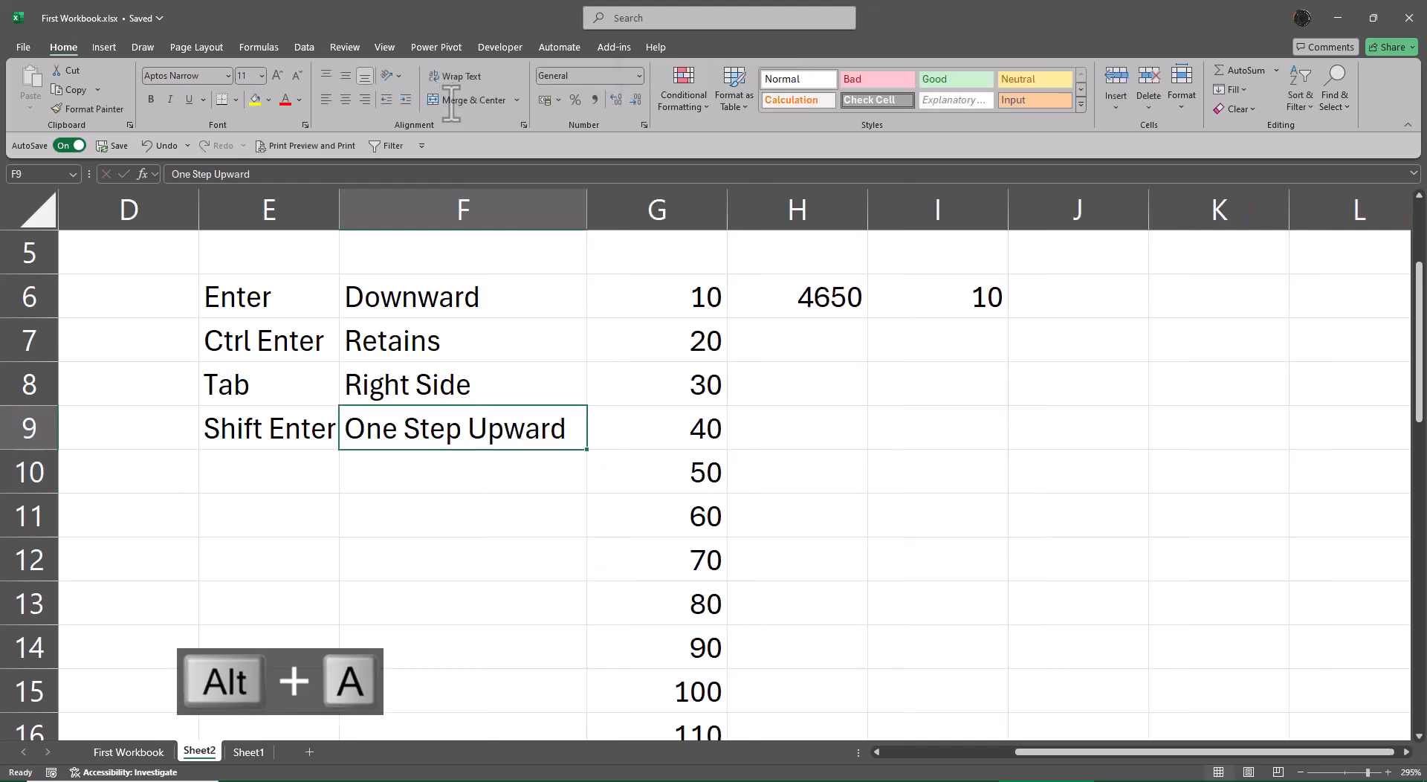